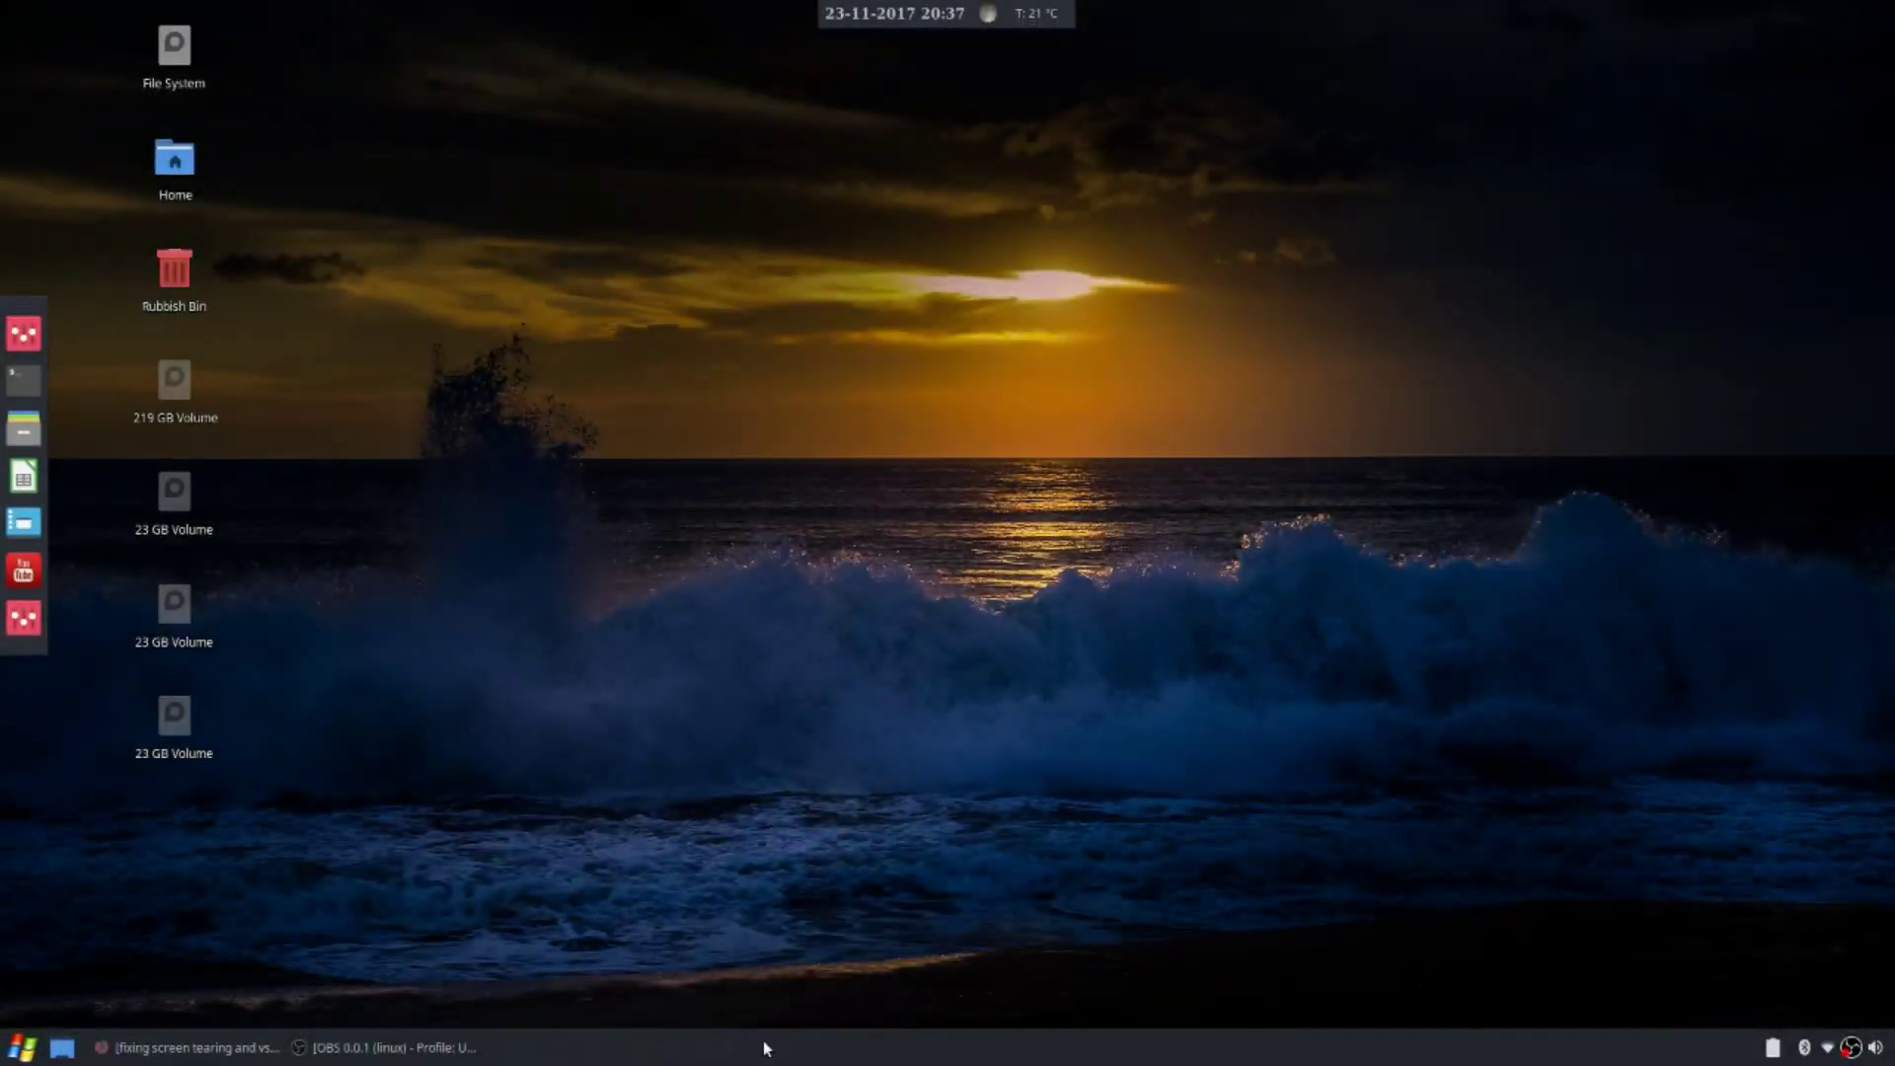
Save the current panel layout as a new backup configuration named cols-xfce-gnome
{"action": "right_click", "coordinate": [764, 1040]}
{"action": "mouse_move", "coordinate": [785, 1036]}
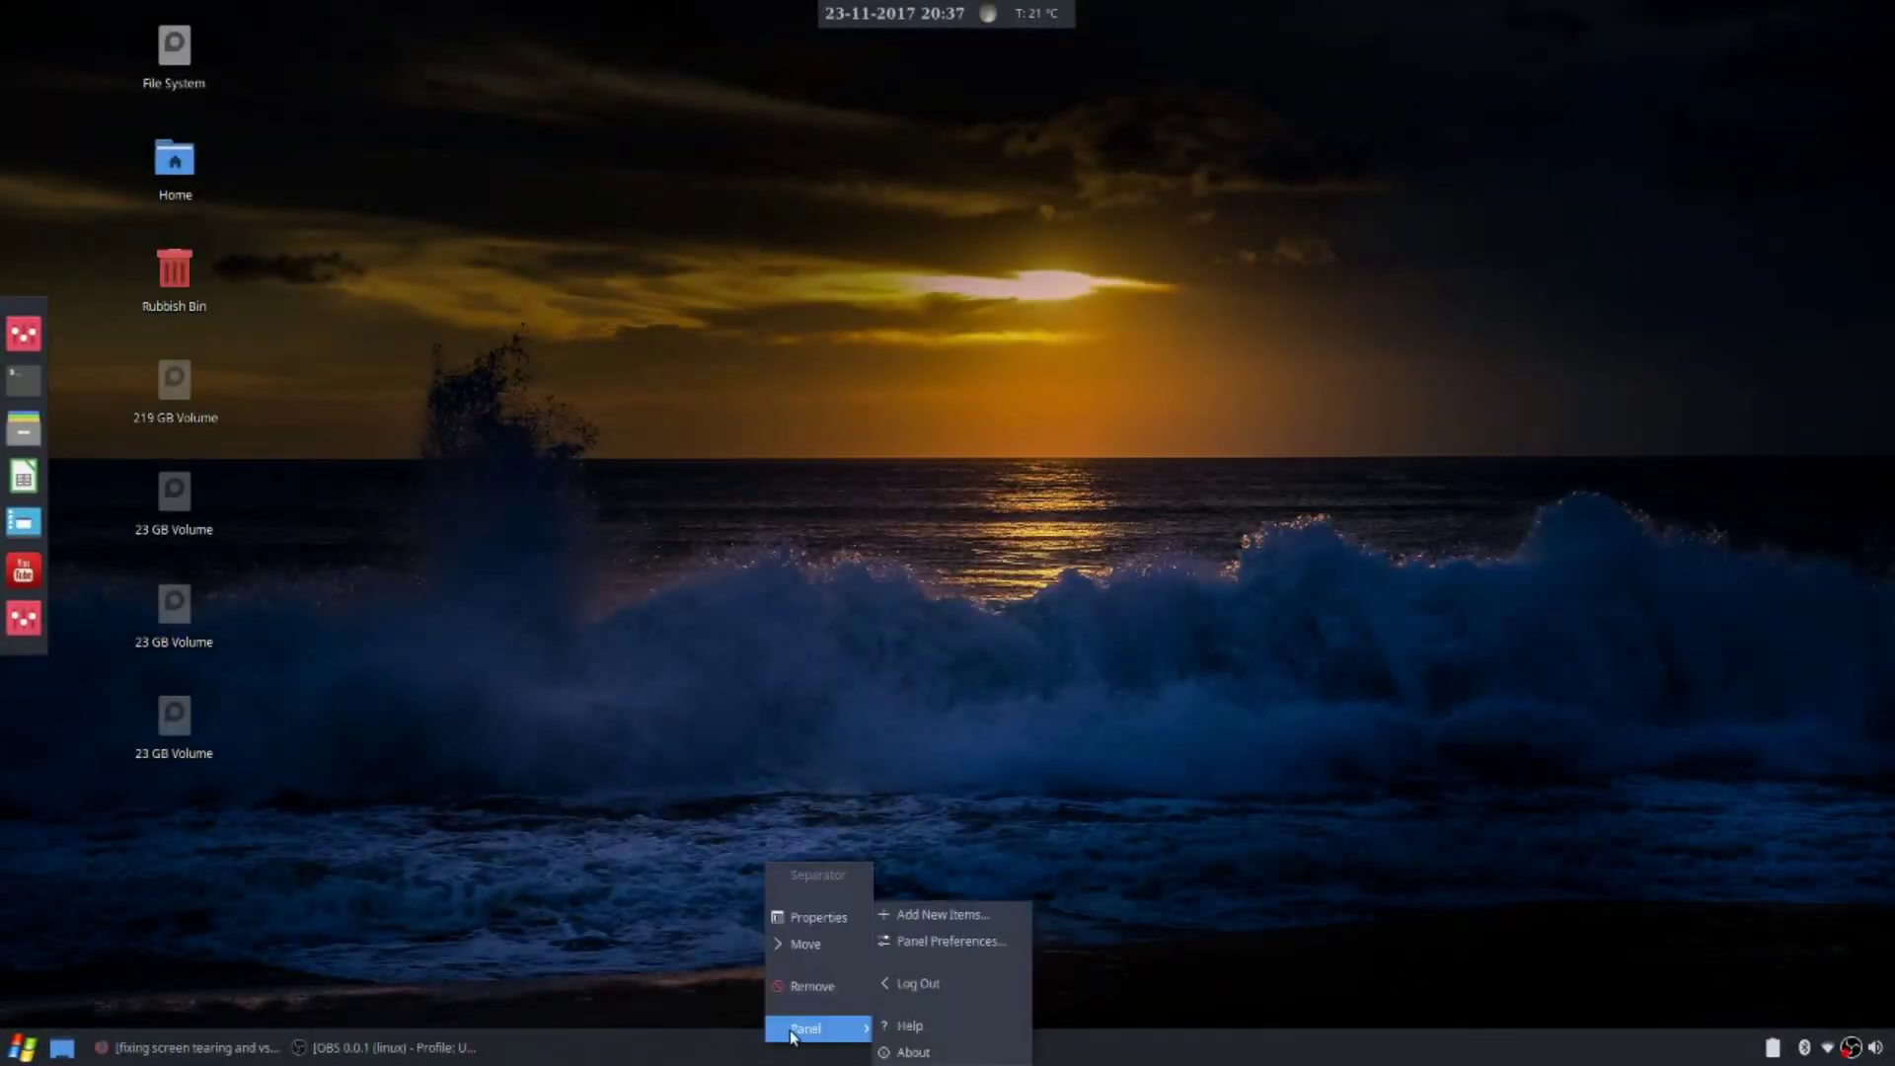
{"action": "left_click", "coordinate": [941, 944]}
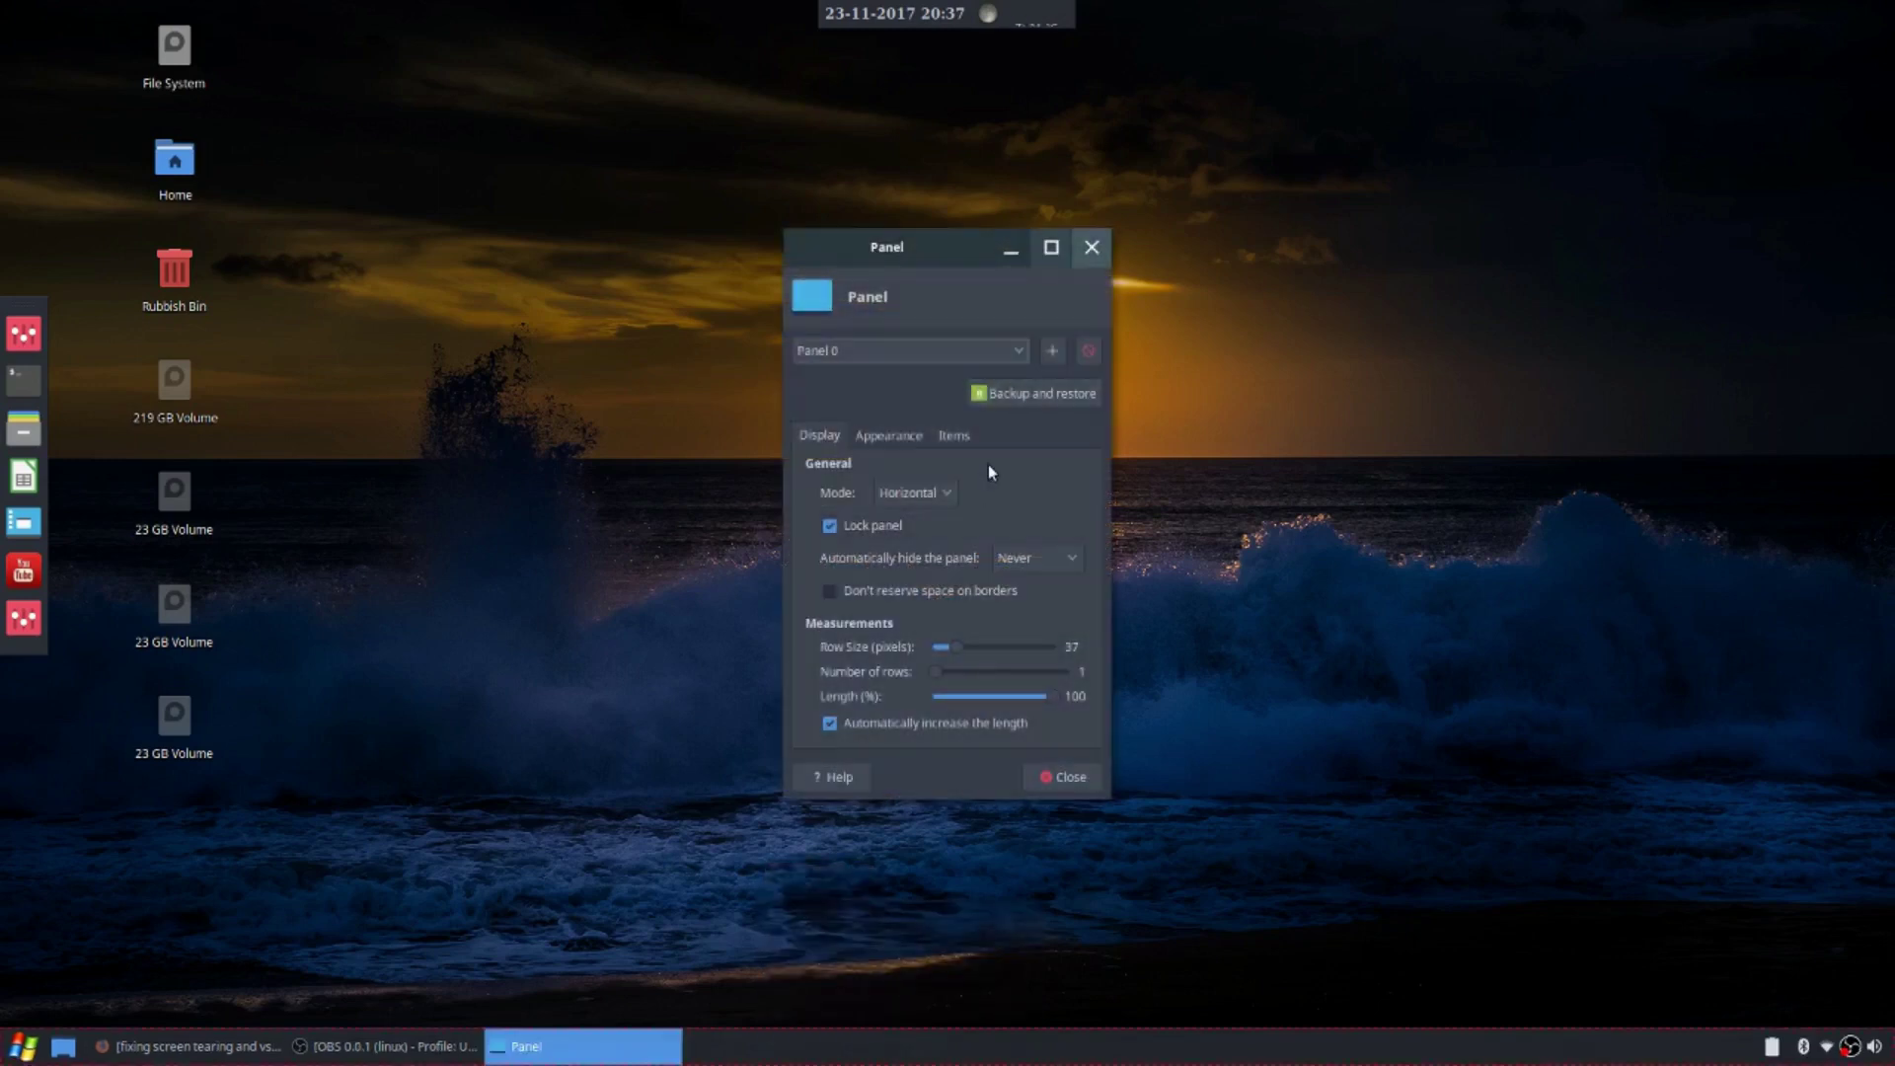
{"action": "left_click", "coordinate": [1074, 393]}
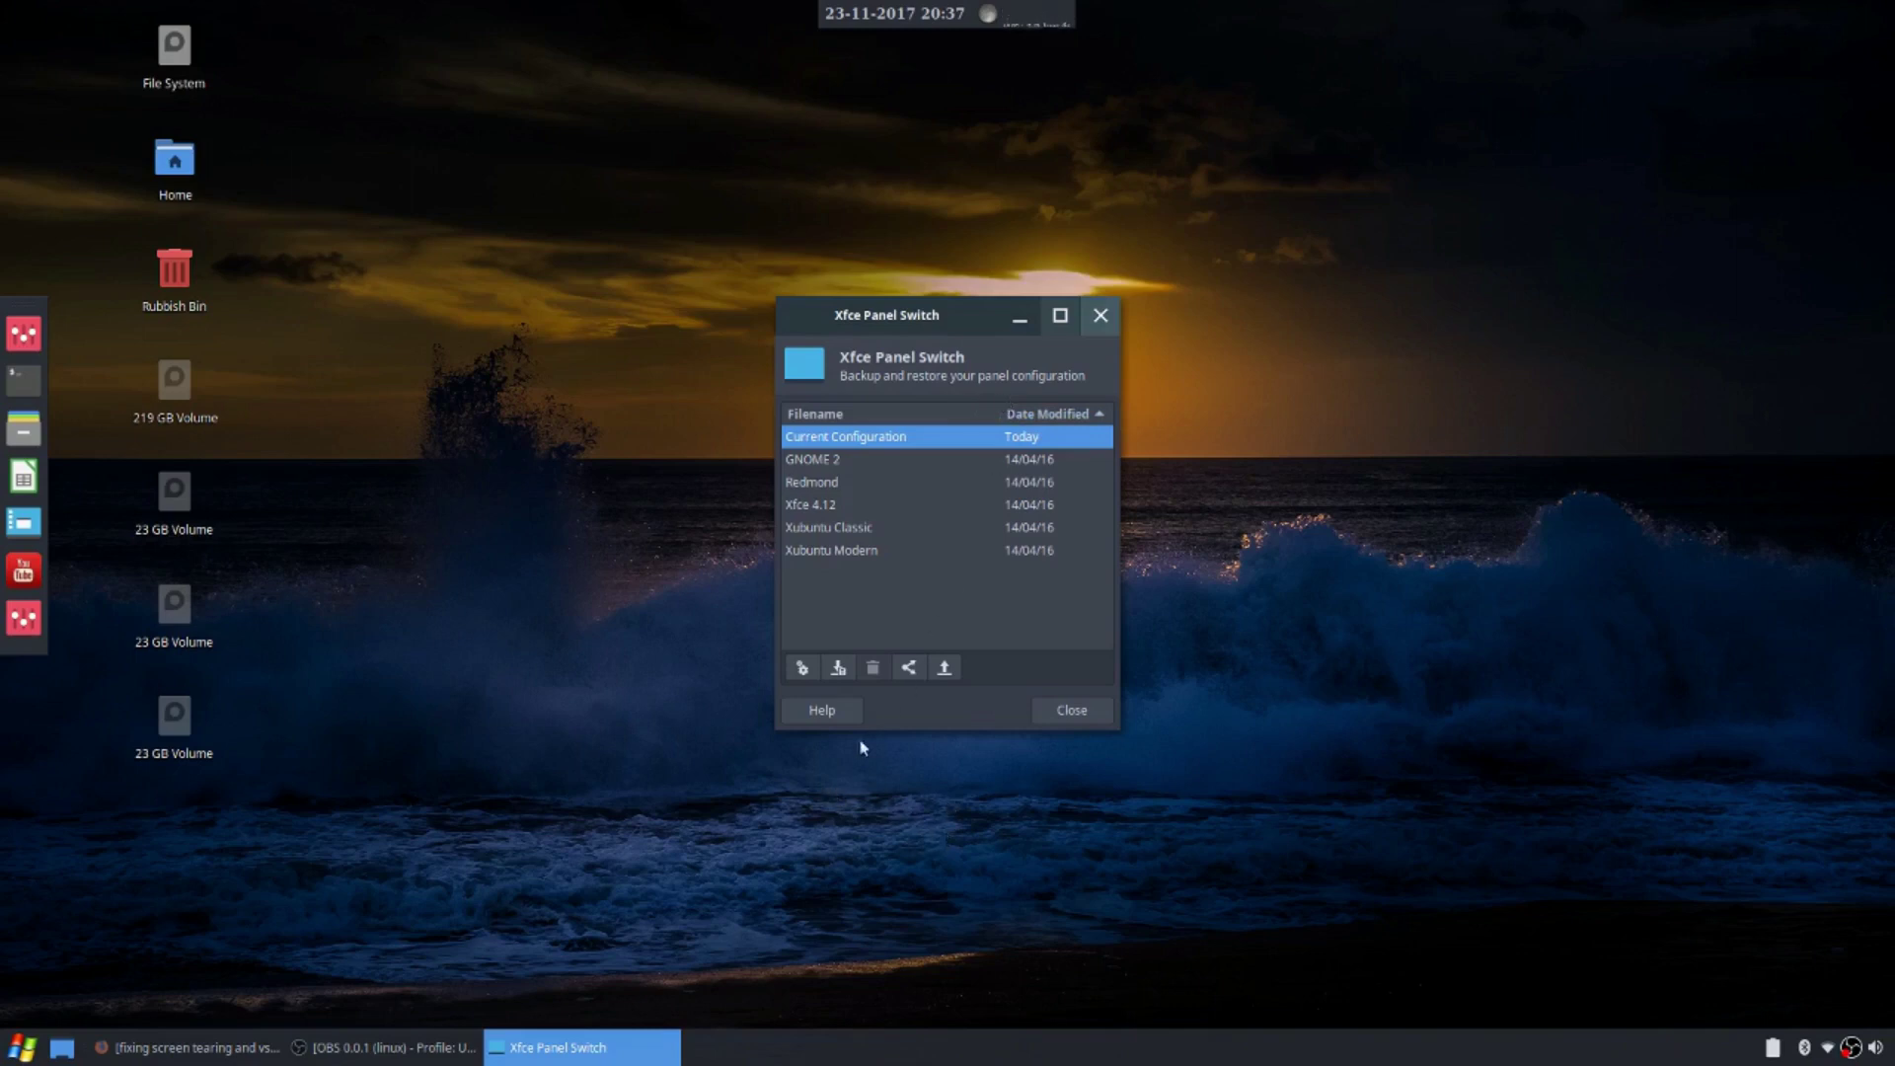
{"action": "left_click", "coordinate": [839, 667]}
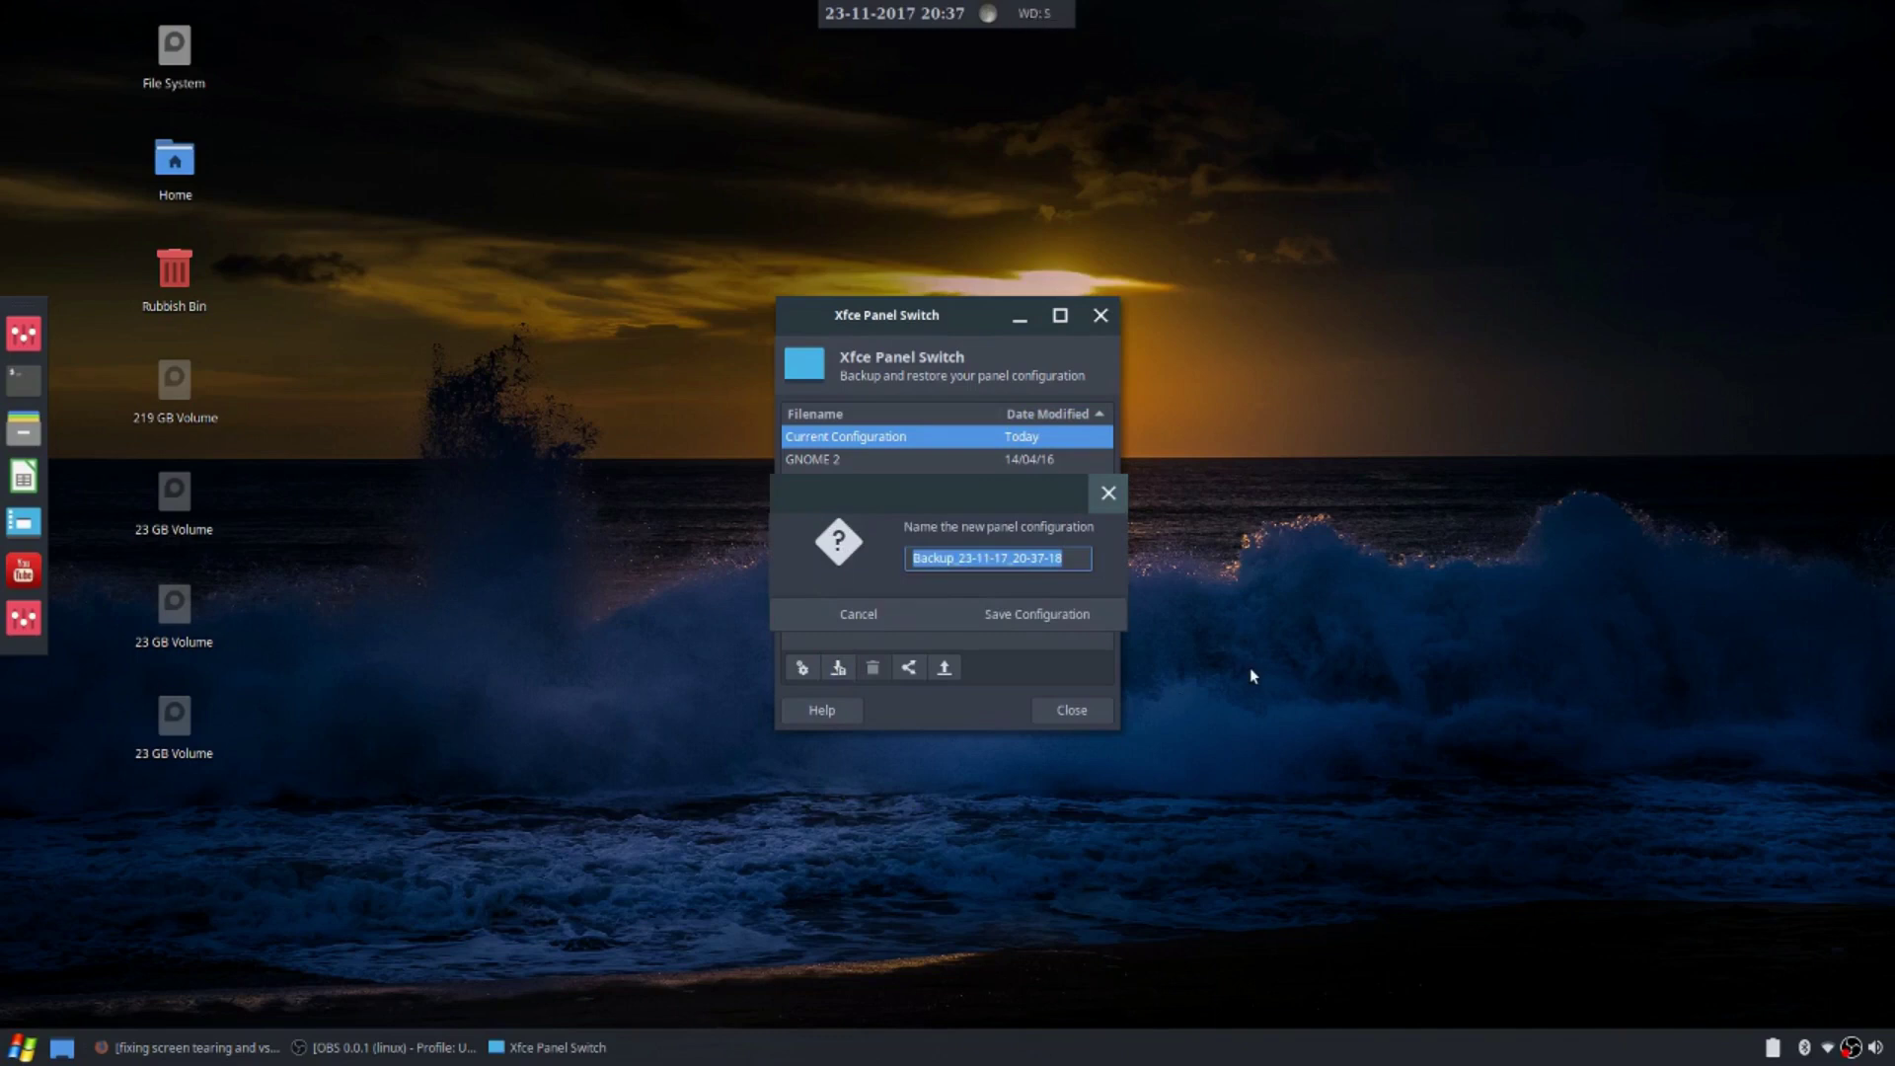
{"action": "type", "text": "cols"}
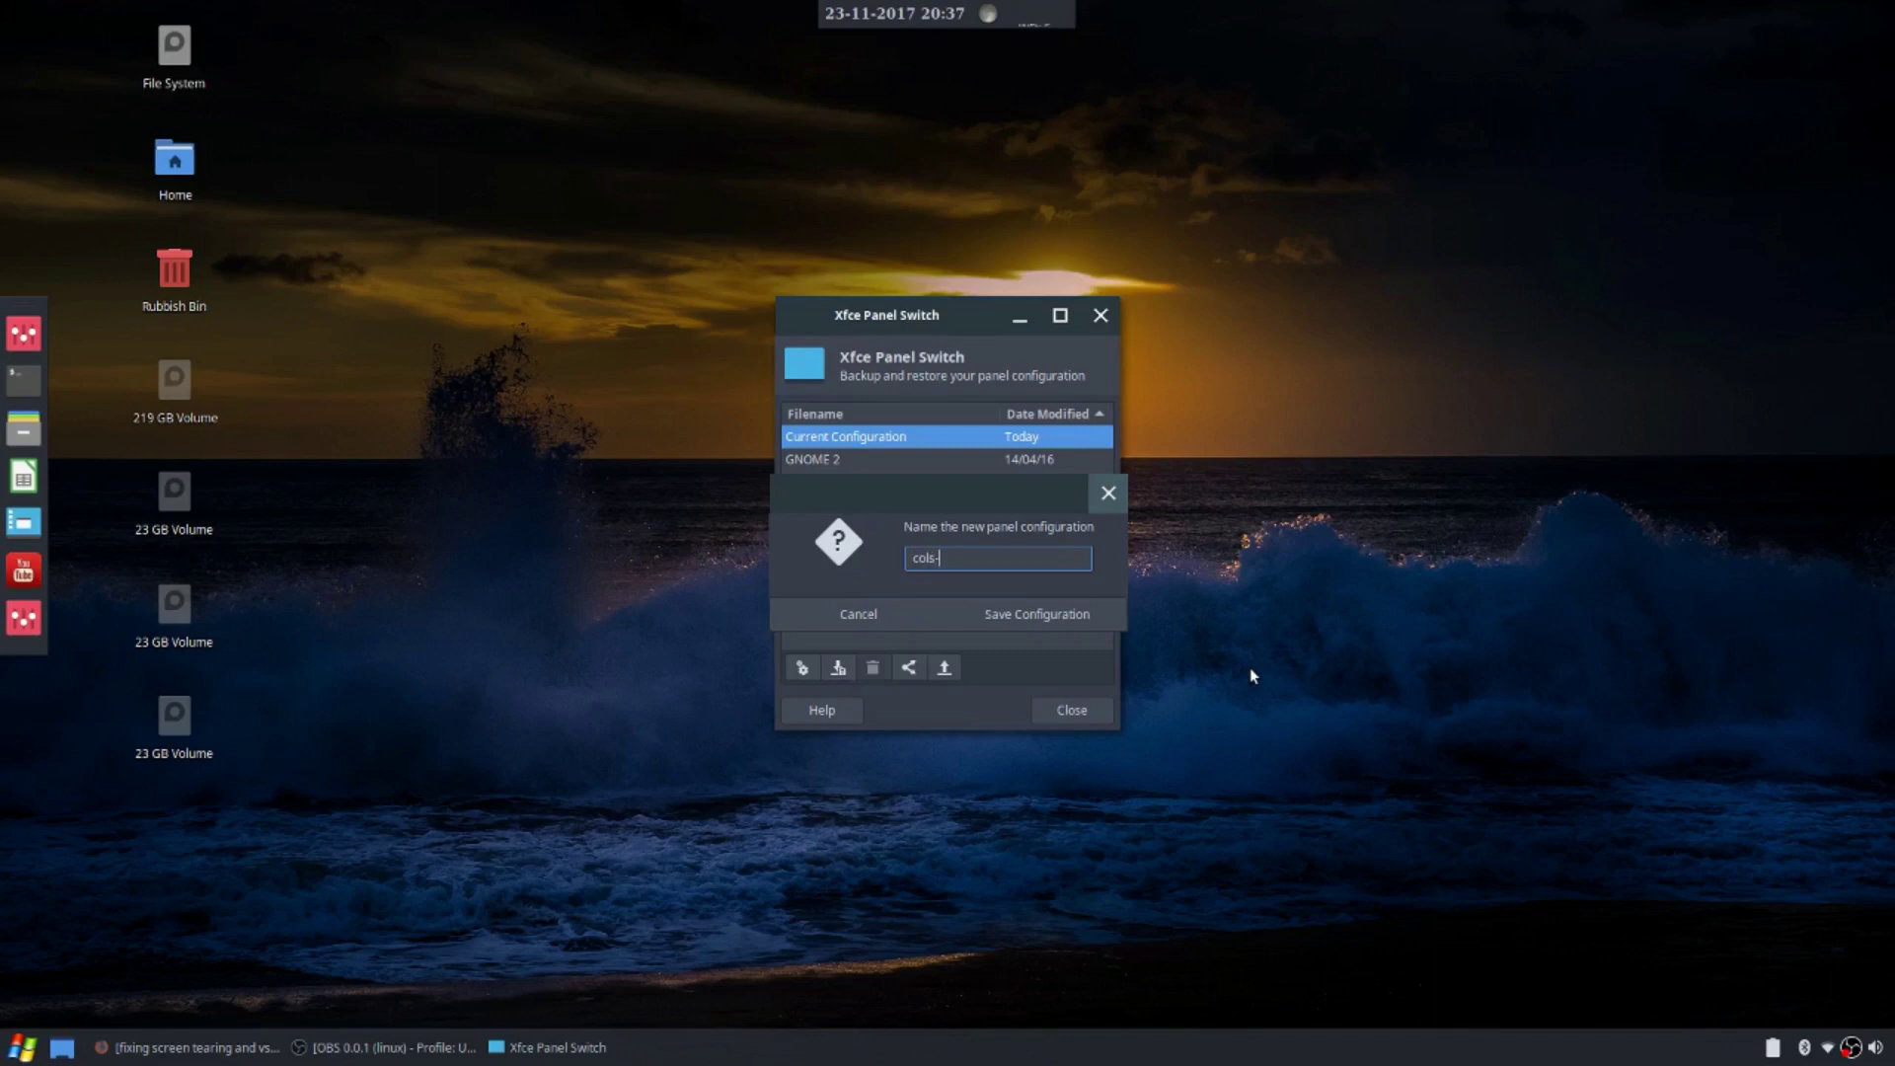
{"action": "type", "text": "-xfce-gnome"}
{"action": "left_click", "coordinate": [1027, 614]}
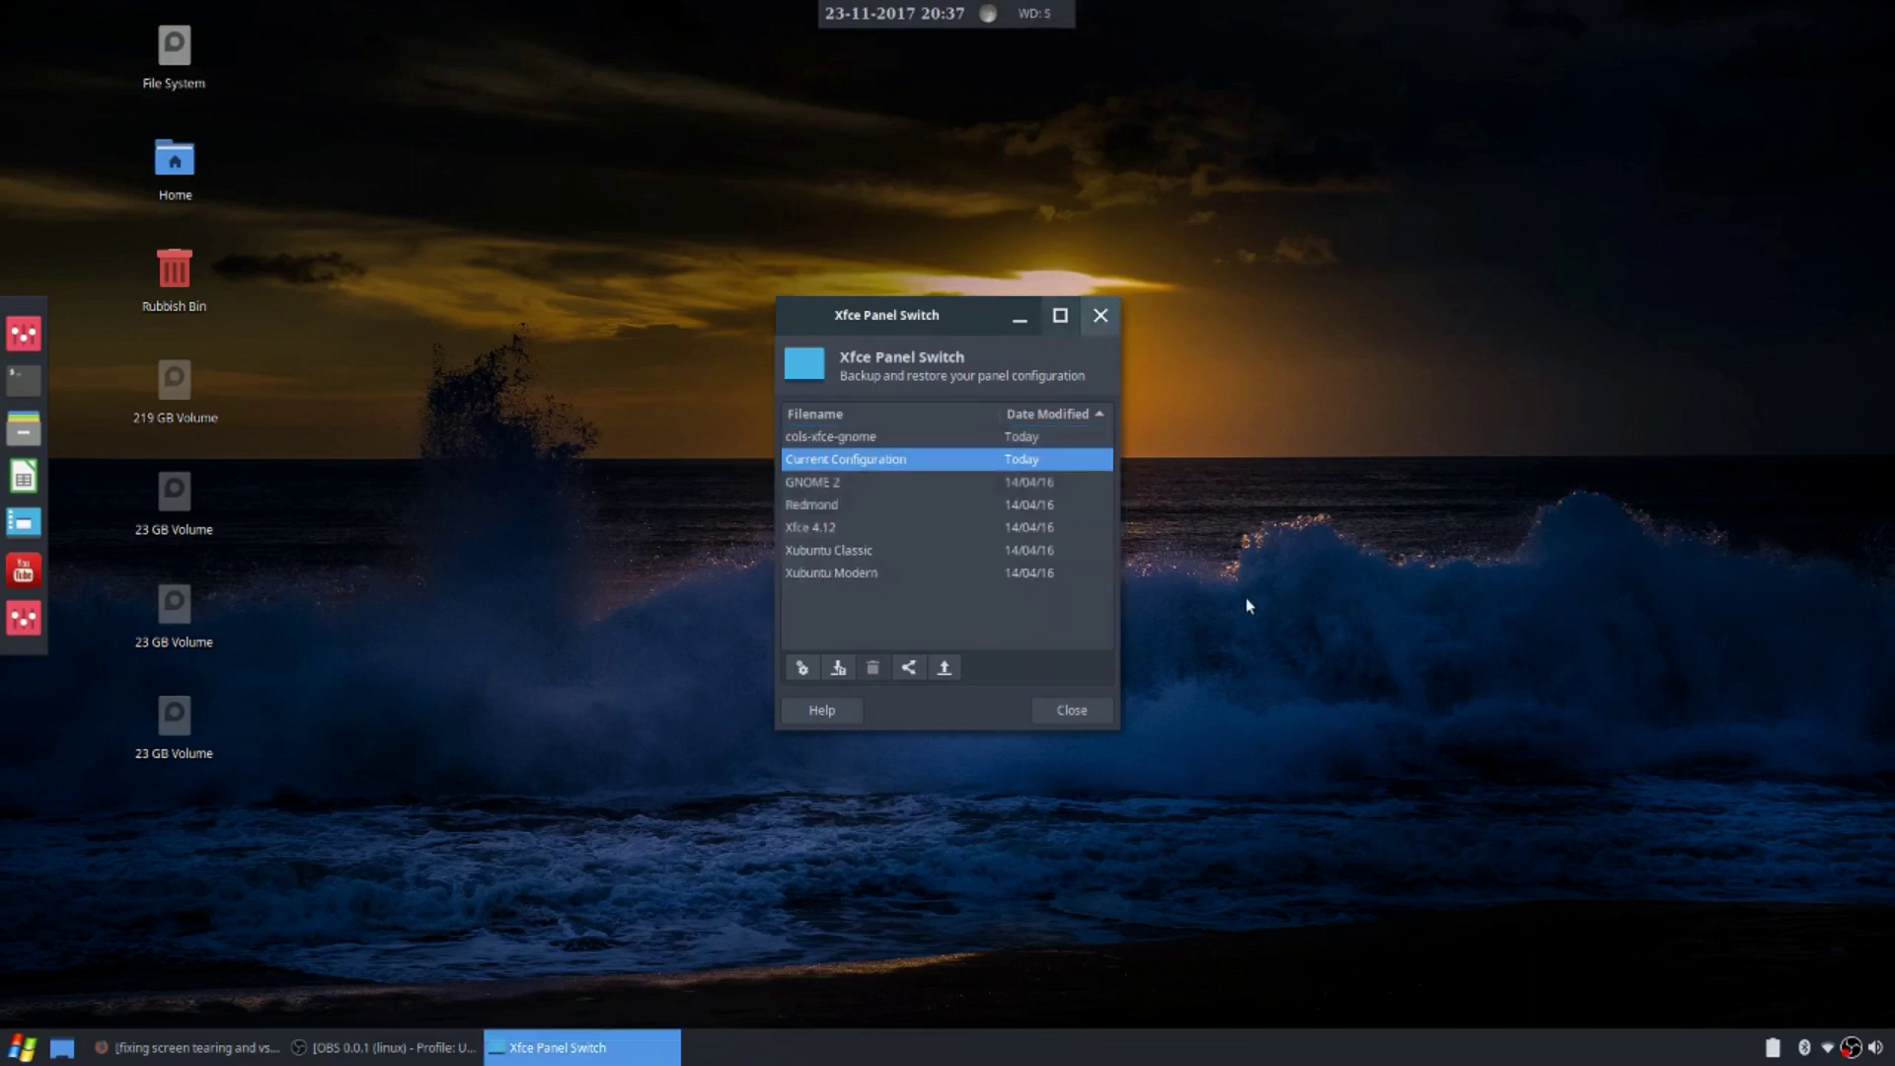
{"action": "left_click", "coordinate": [1080, 712]}
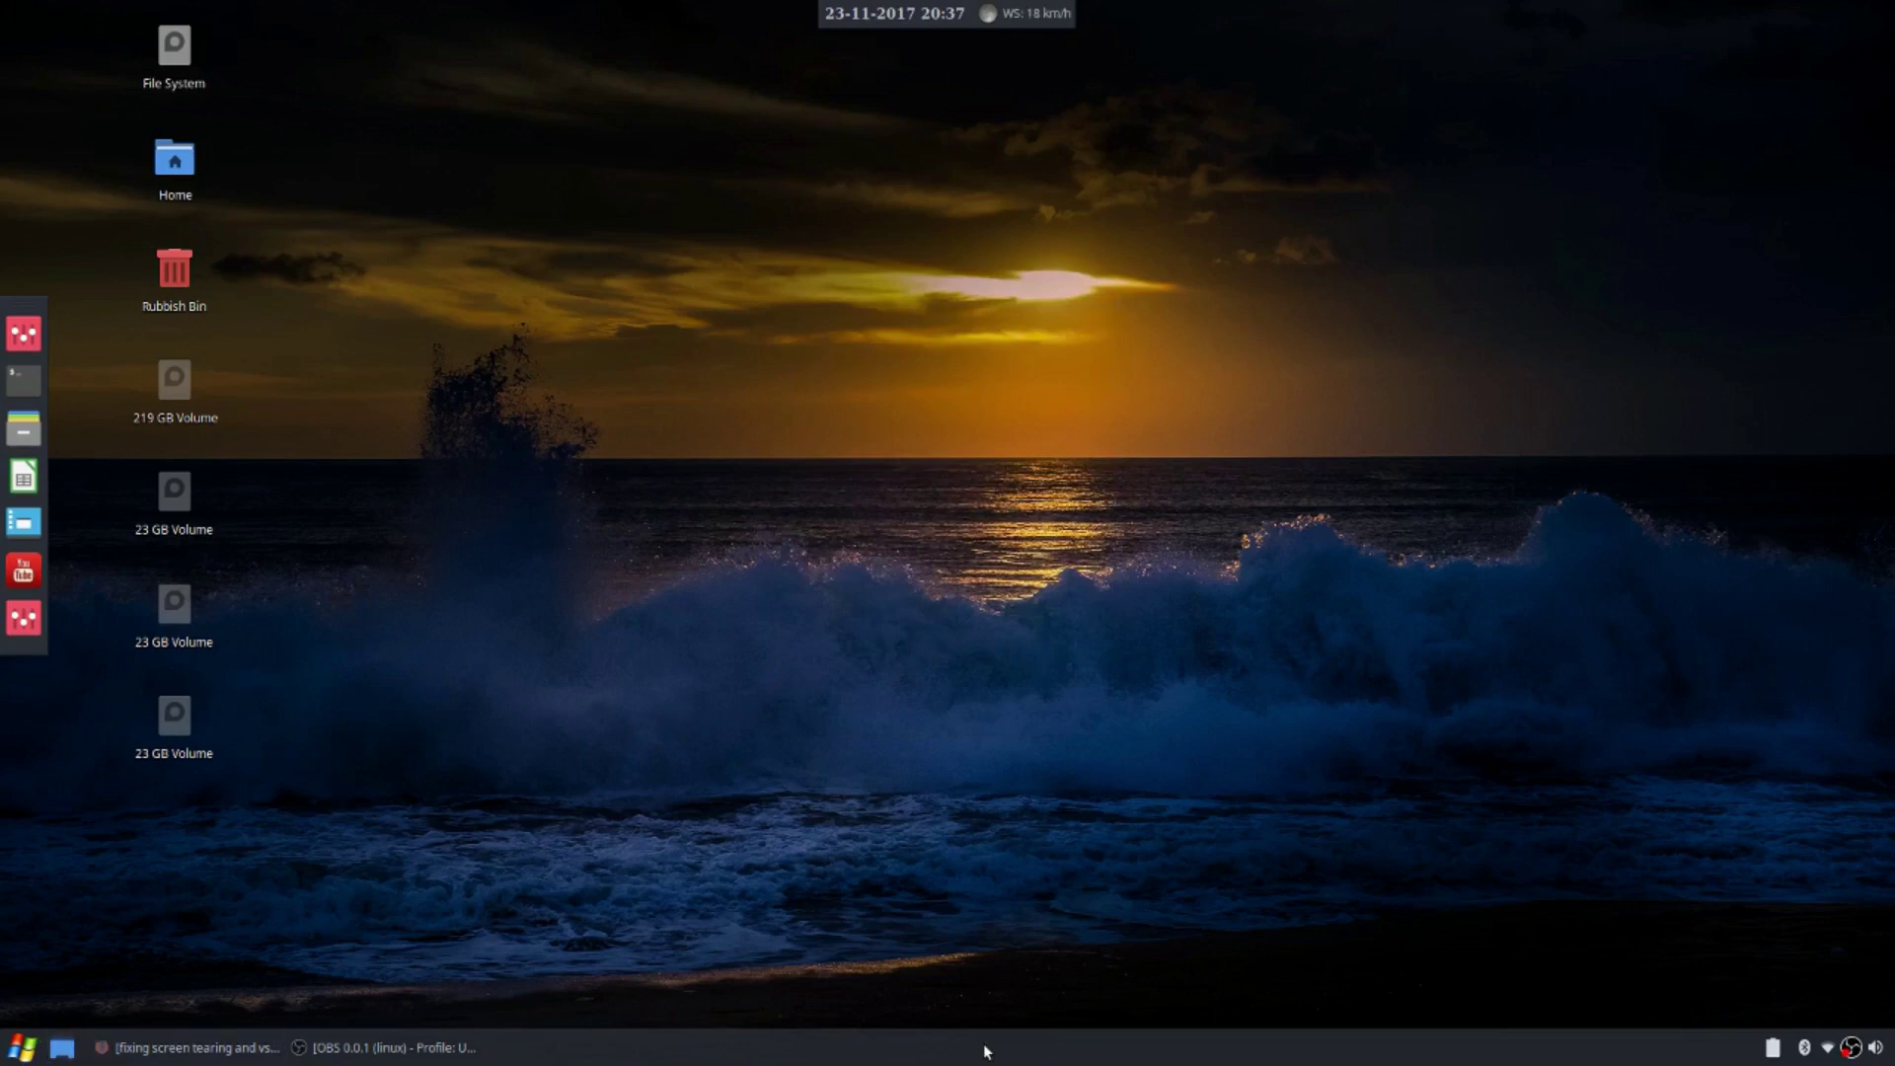
Open the panel backup and restore tool and apply the Xubuntu Classic configuration
{"action": "right_click", "coordinate": [634, 1050]}
{"action": "mouse_move", "coordinate": [691, 1052]}
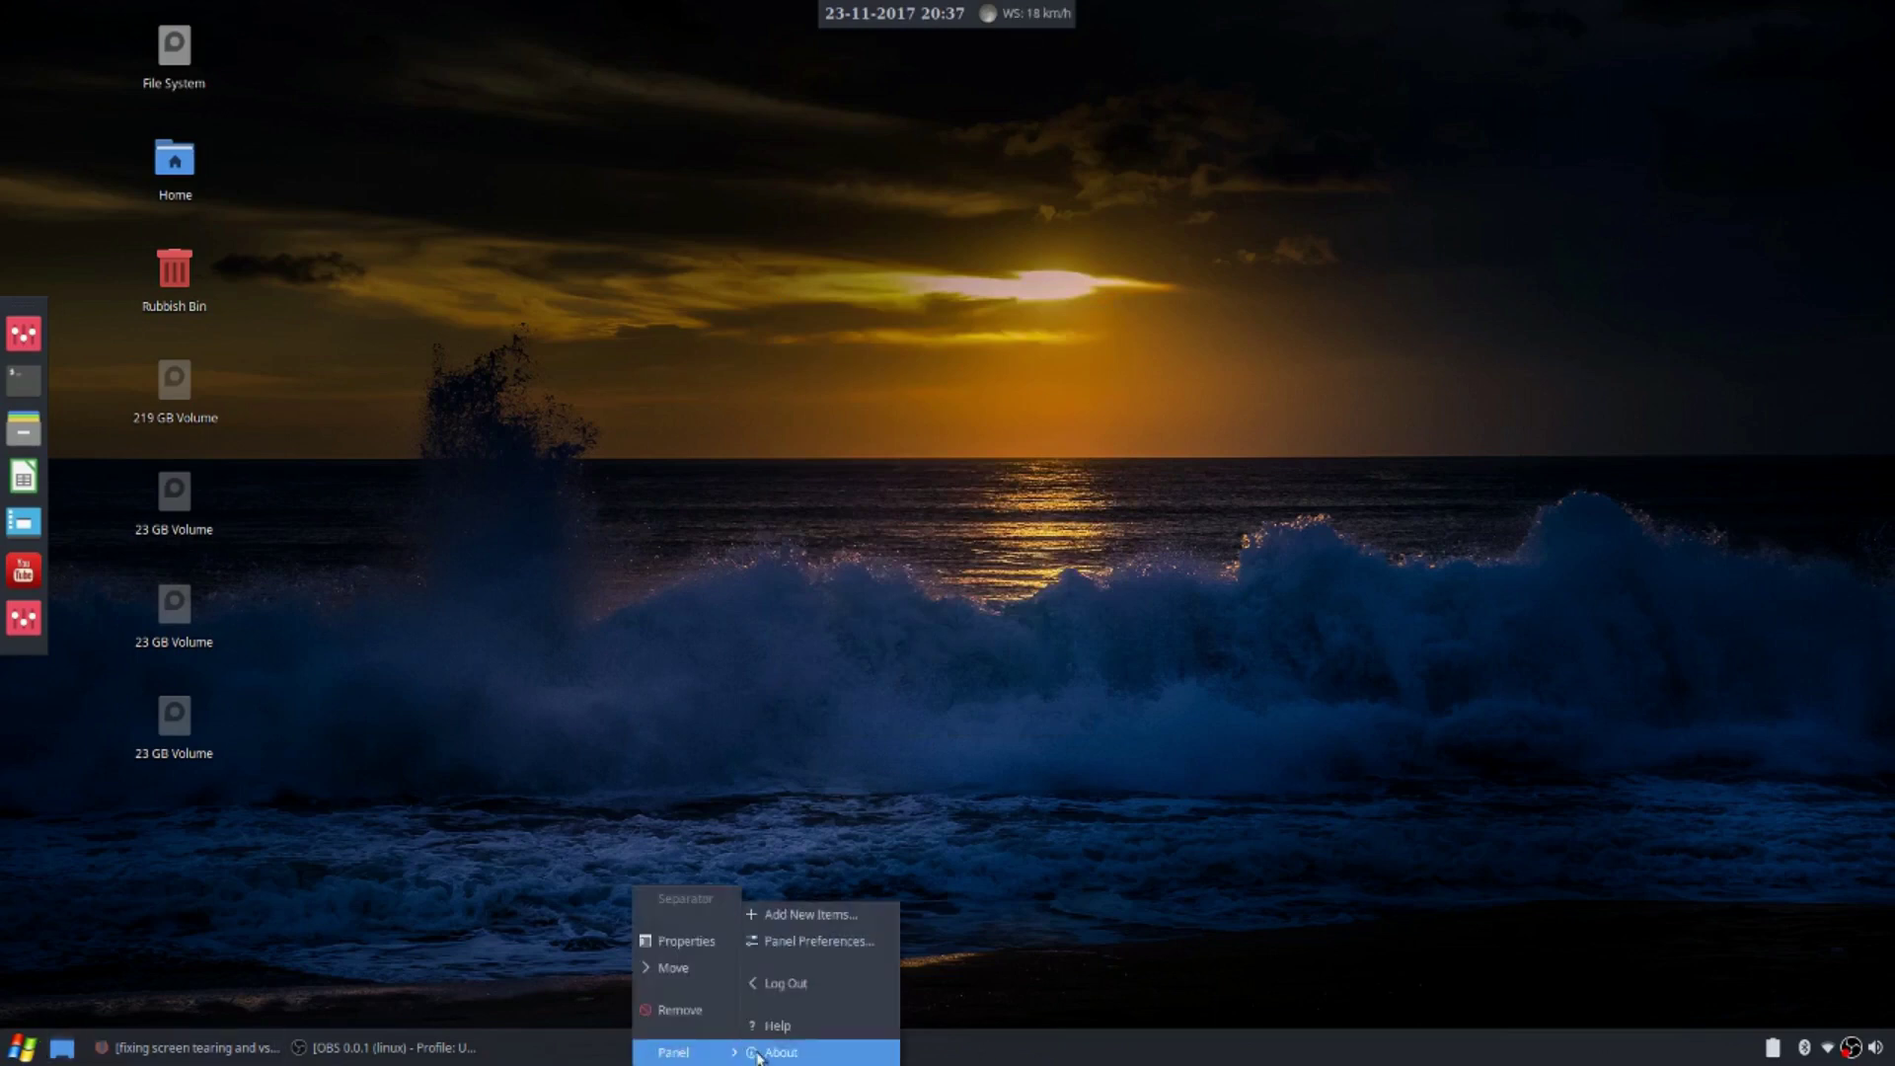
{"action": "left_click", "coordinate": [800, 943]}
{"action": "left_click", "coordinate": [1032, 393]}
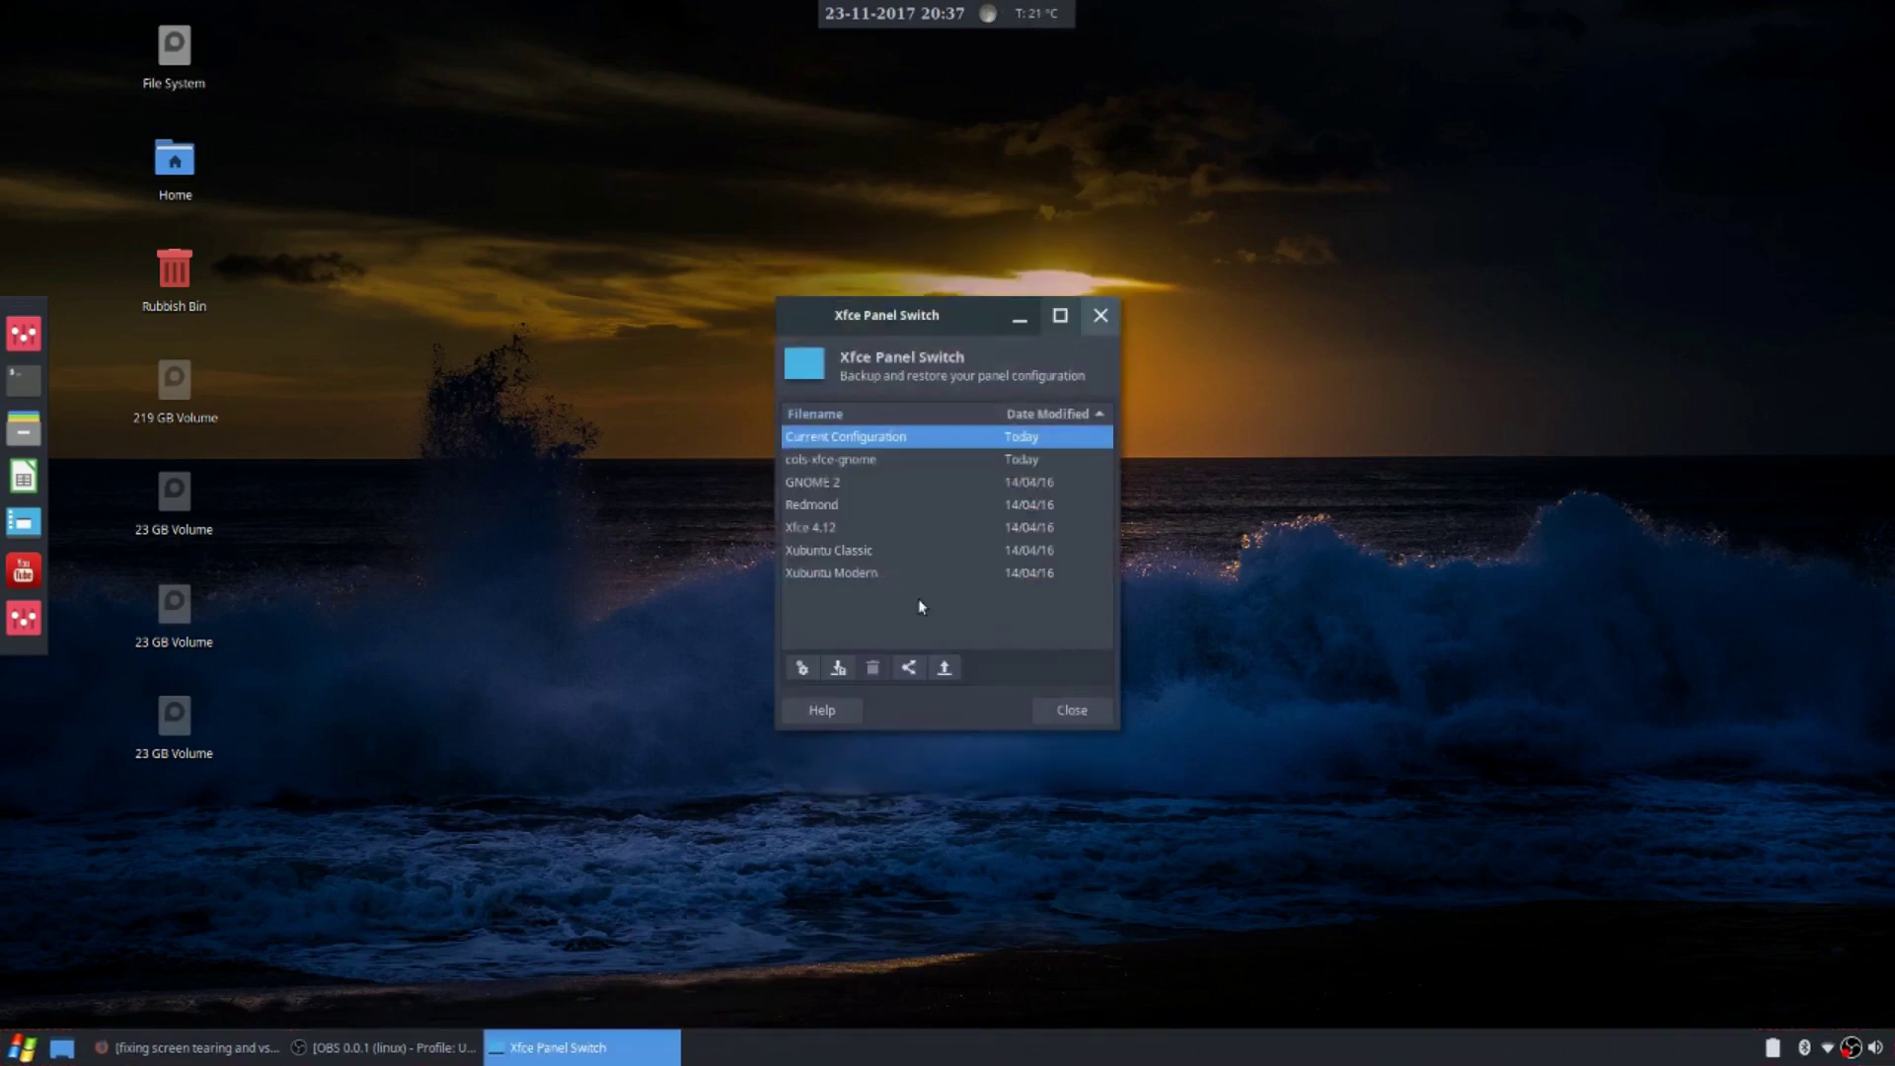
{"action": "left_click", "coordinate": [817, 528]}
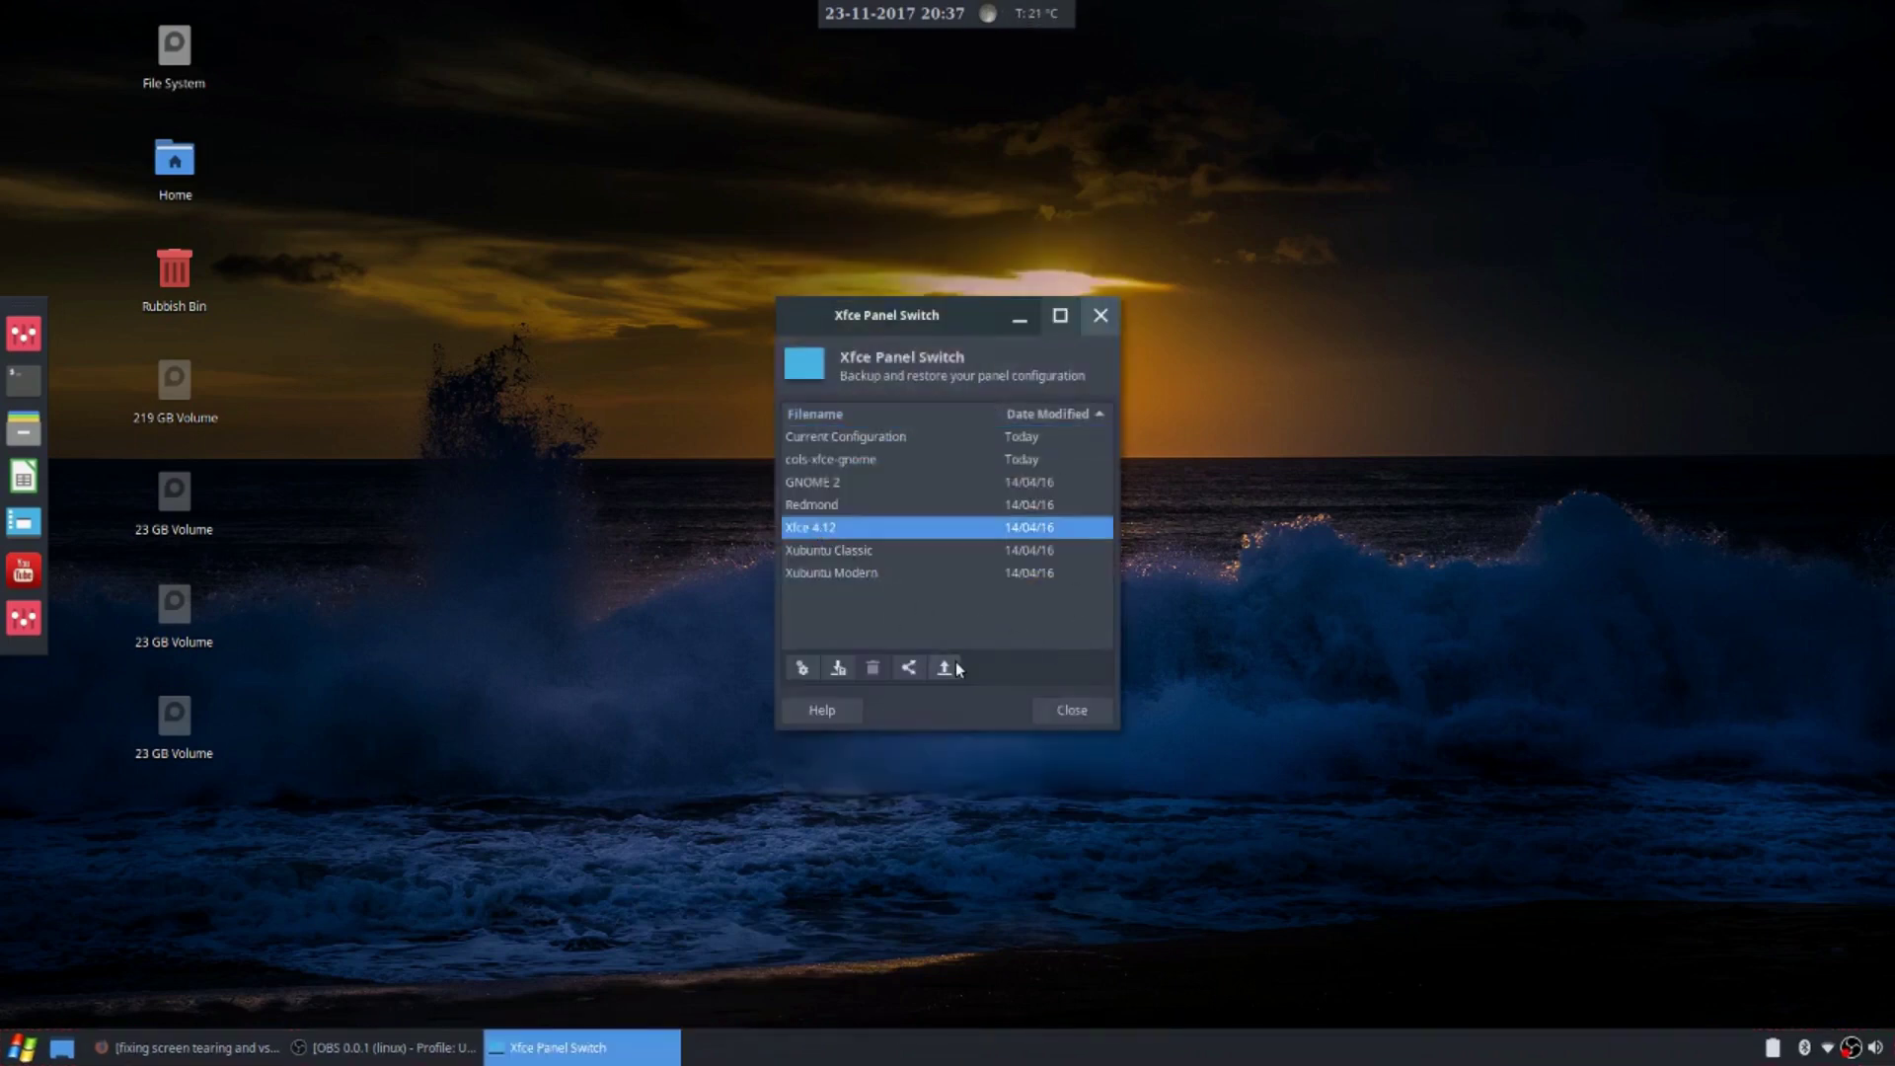
{"action": "left_click", "coordinate": [856, 549]}
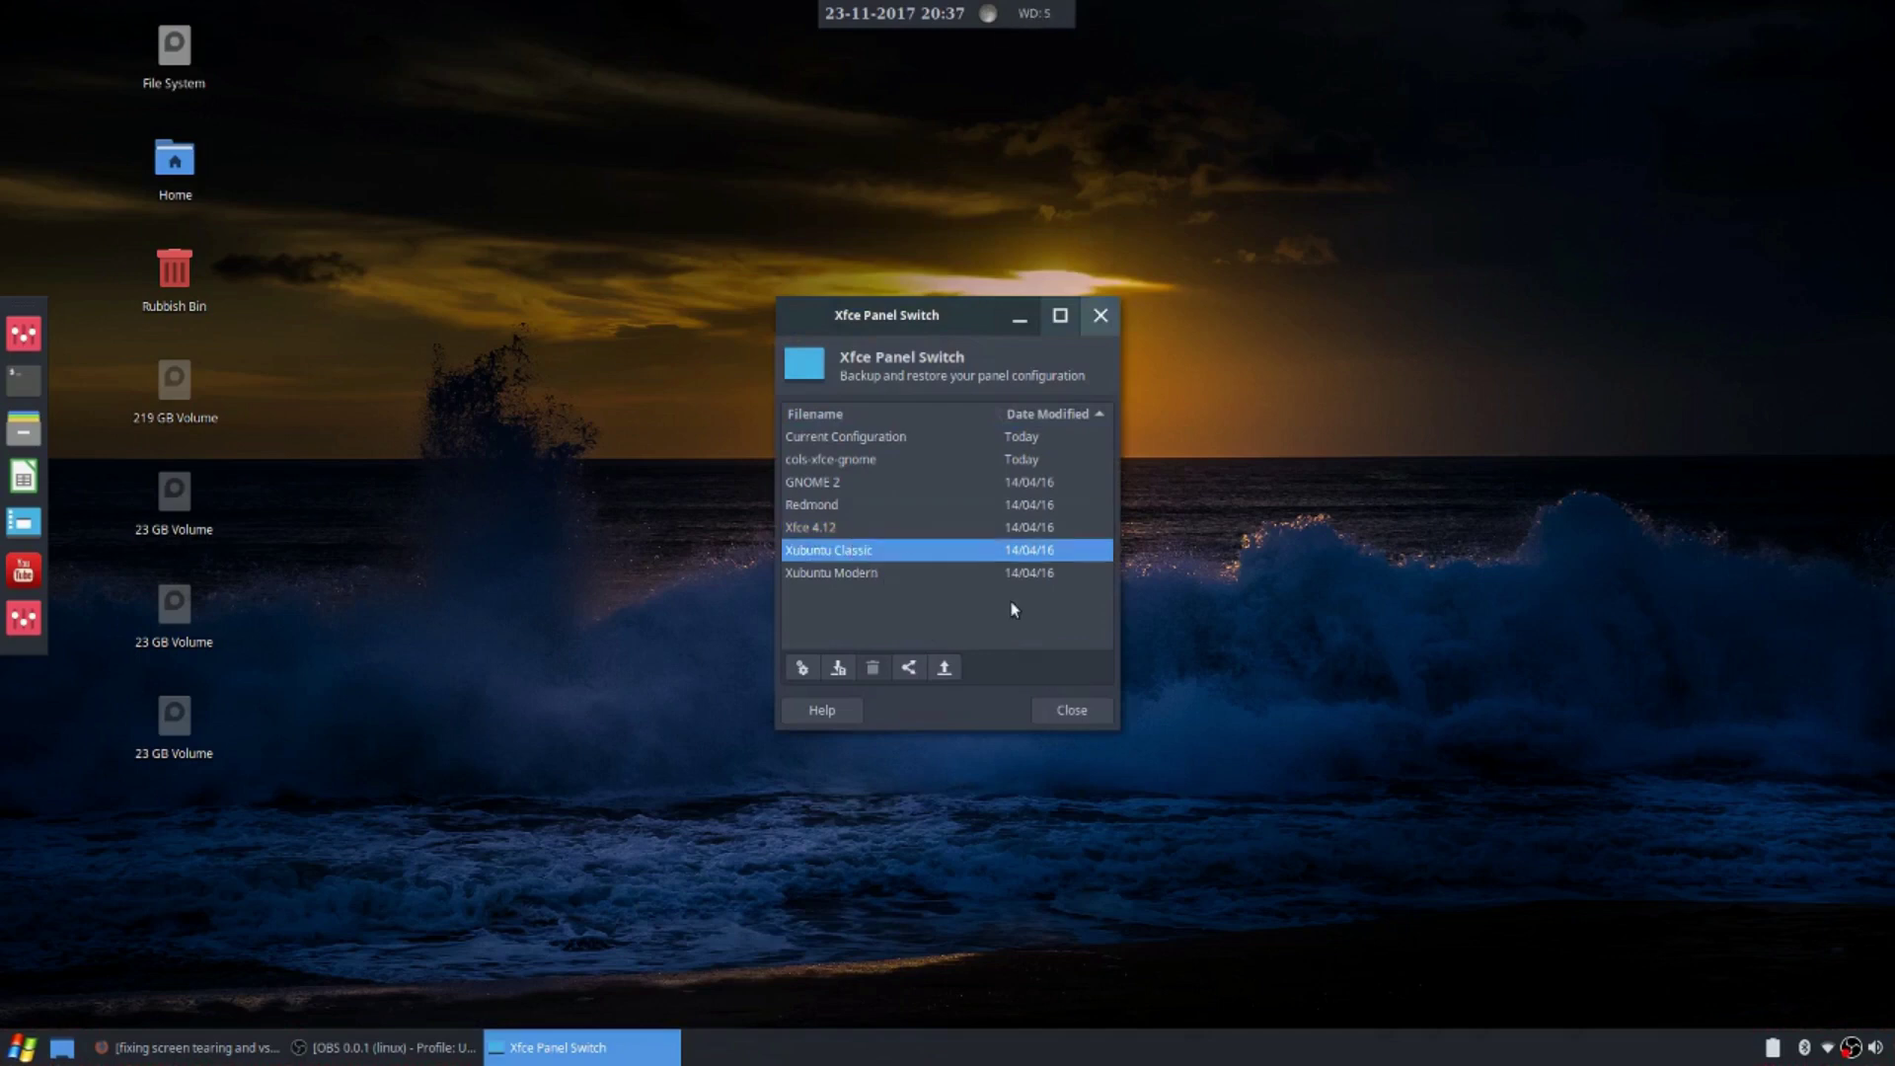
{"action": "left_click", "coordinate": [802, 672]}
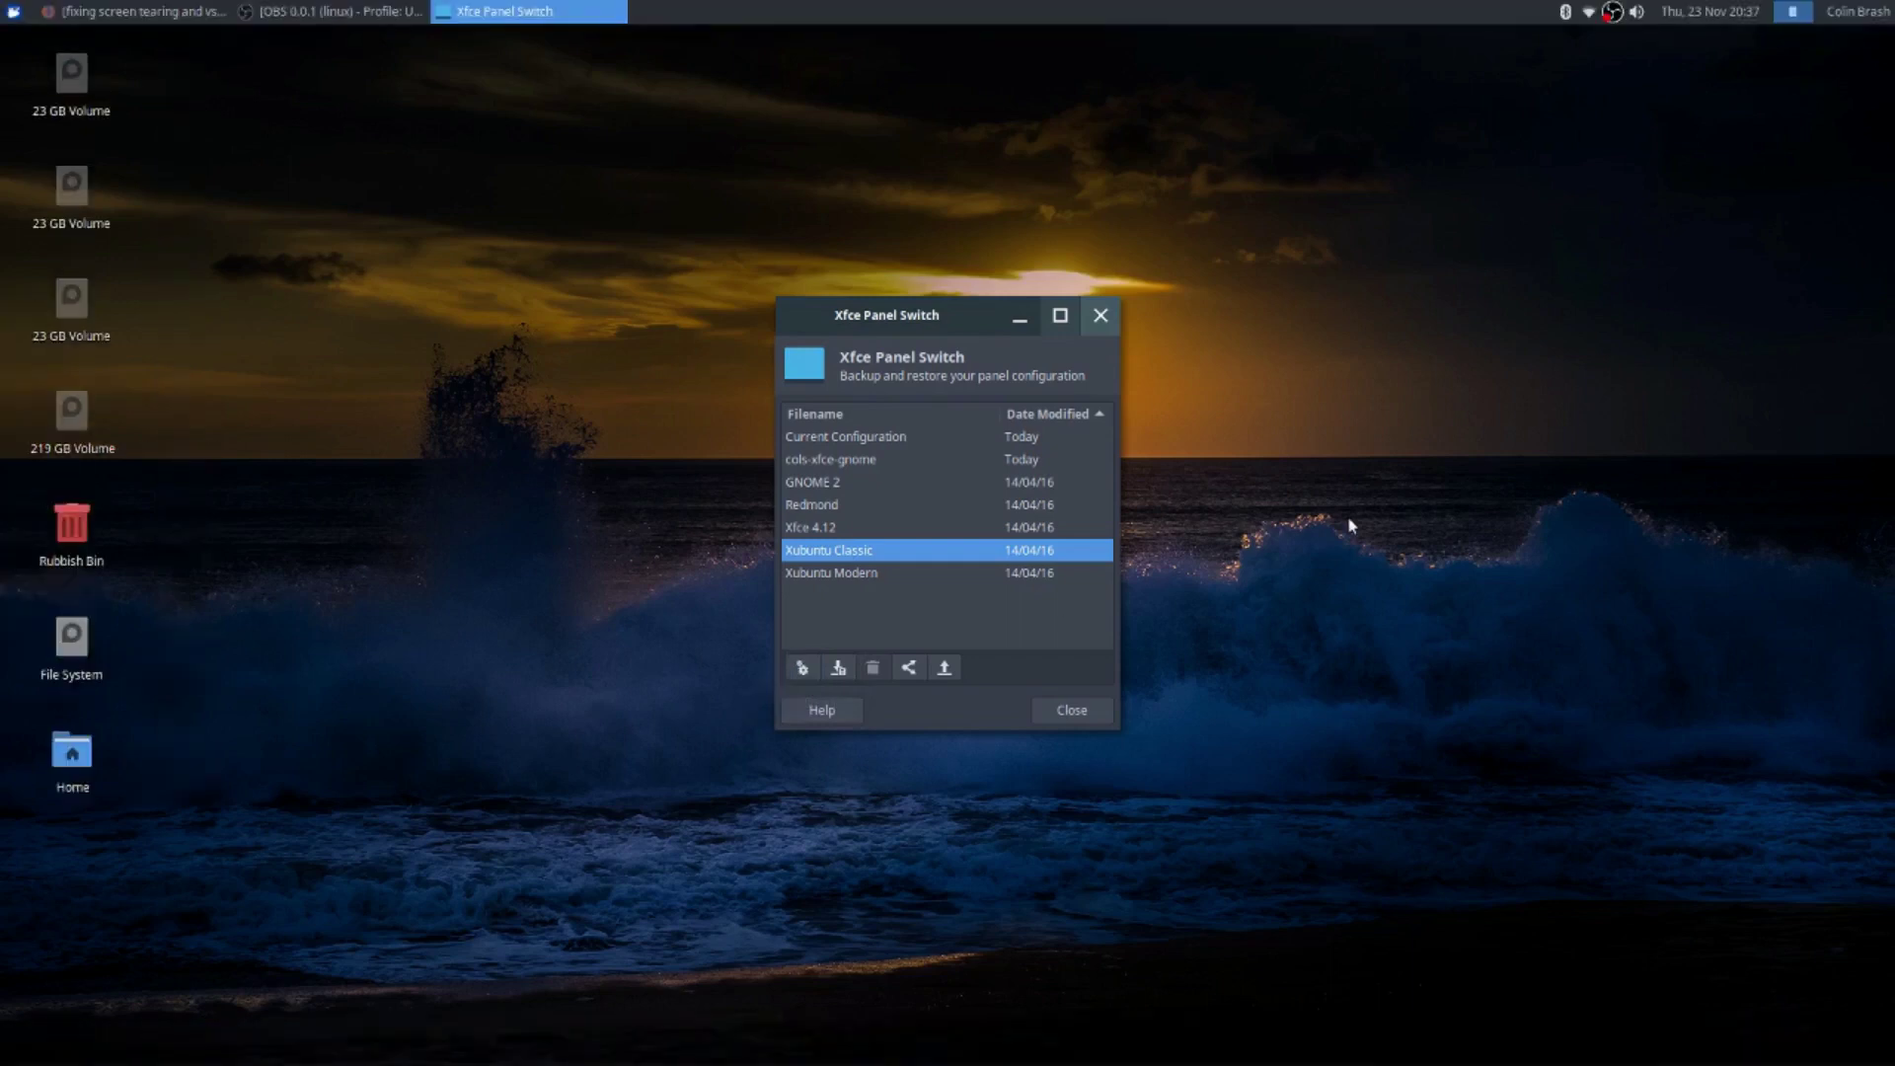
Inspect the Xubuntu Classic layout, including its applications menu and the auto-hiding launcher dock's preferences
{"action": "mouse_move", "coordinate": [1136, 1056]}
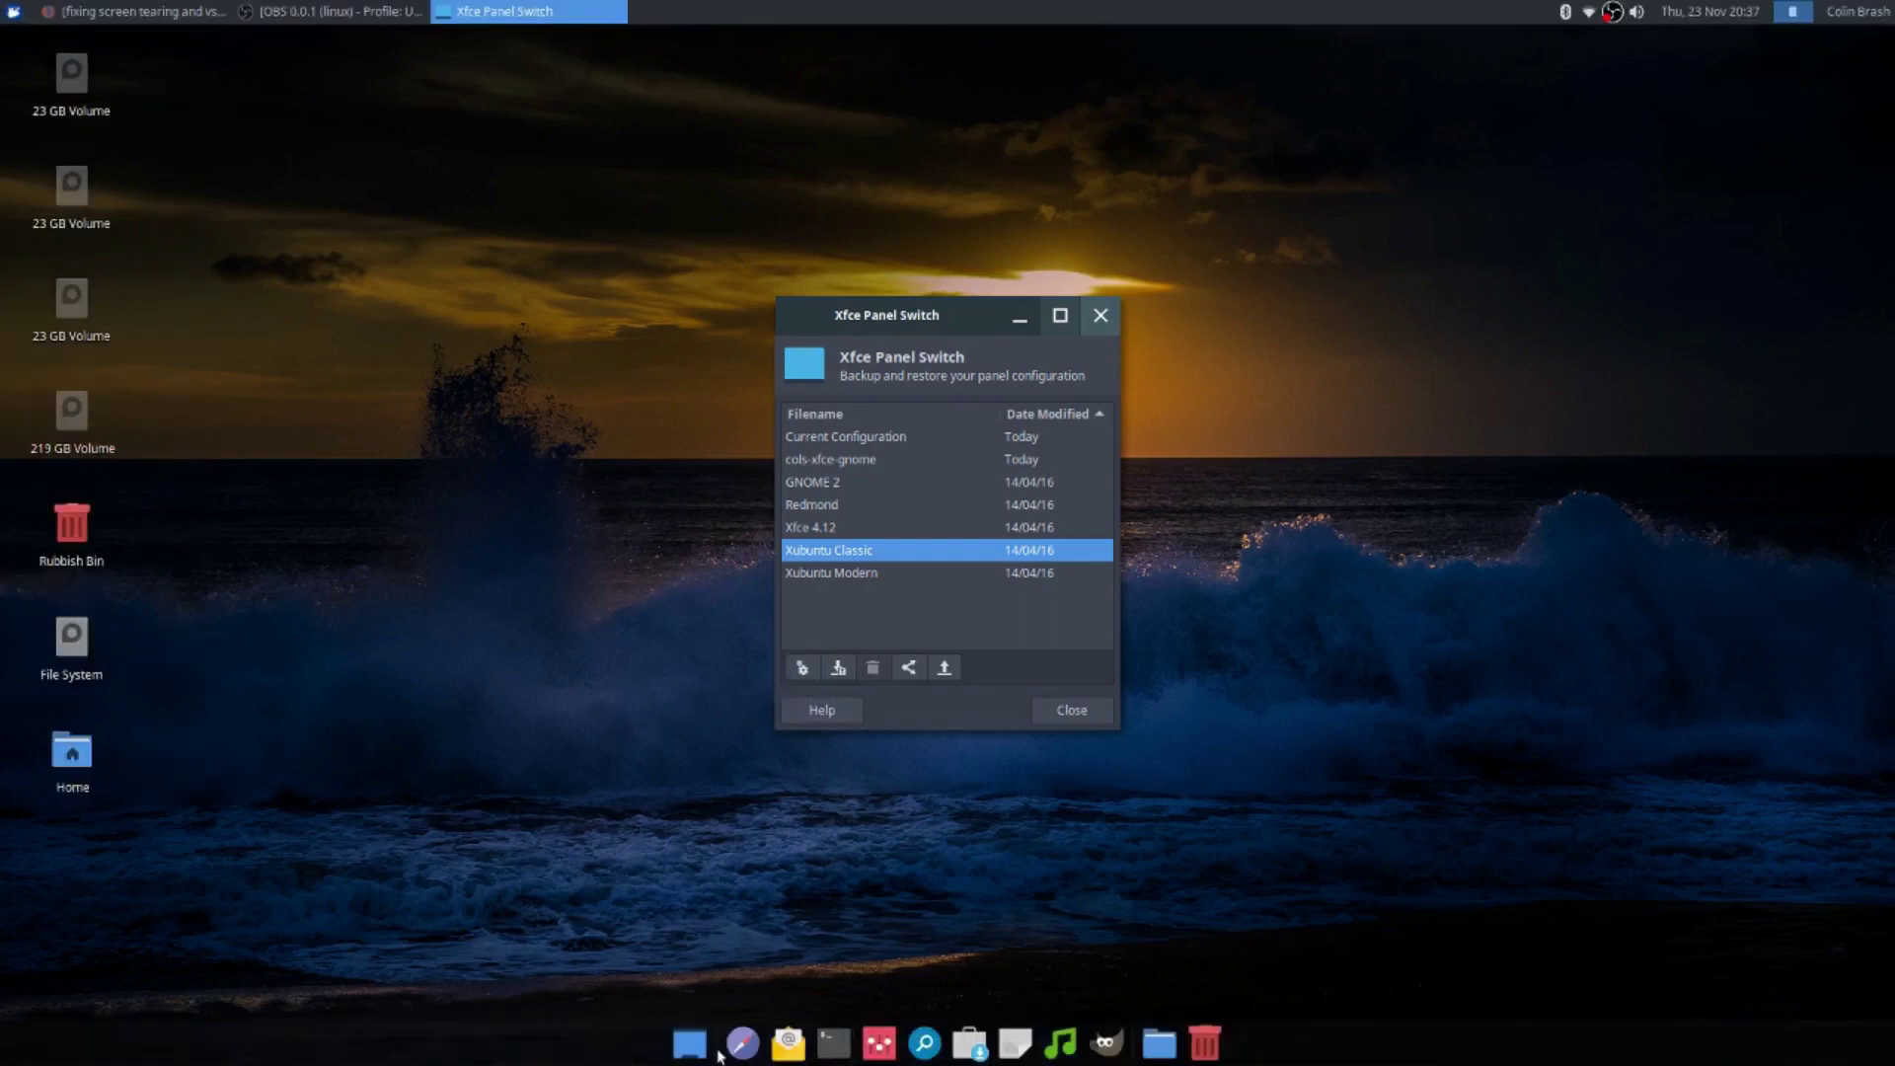
{"action": "left_click", "coordinate": [18, 11]}
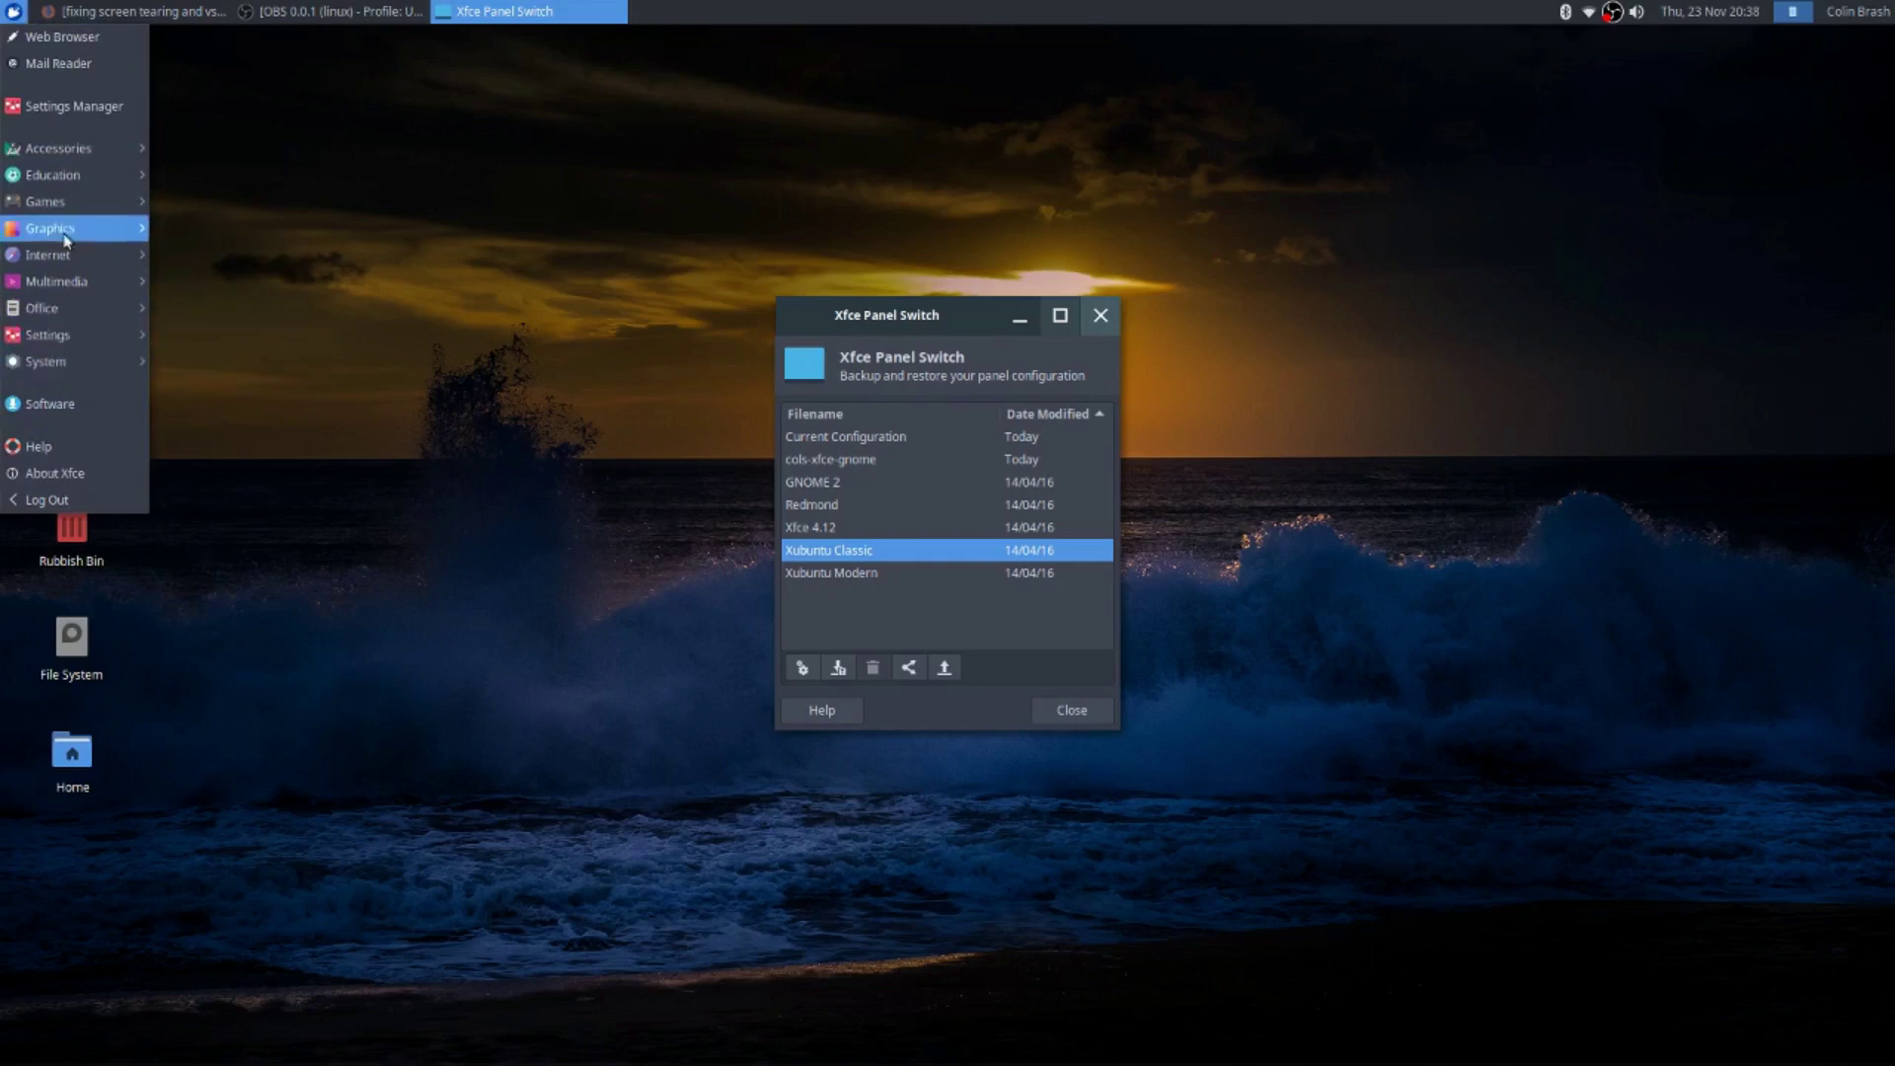
{"action": "left_click", "coordinate": [24, 13]}
{"action": "left_click", "coordinate": [13, 12]}
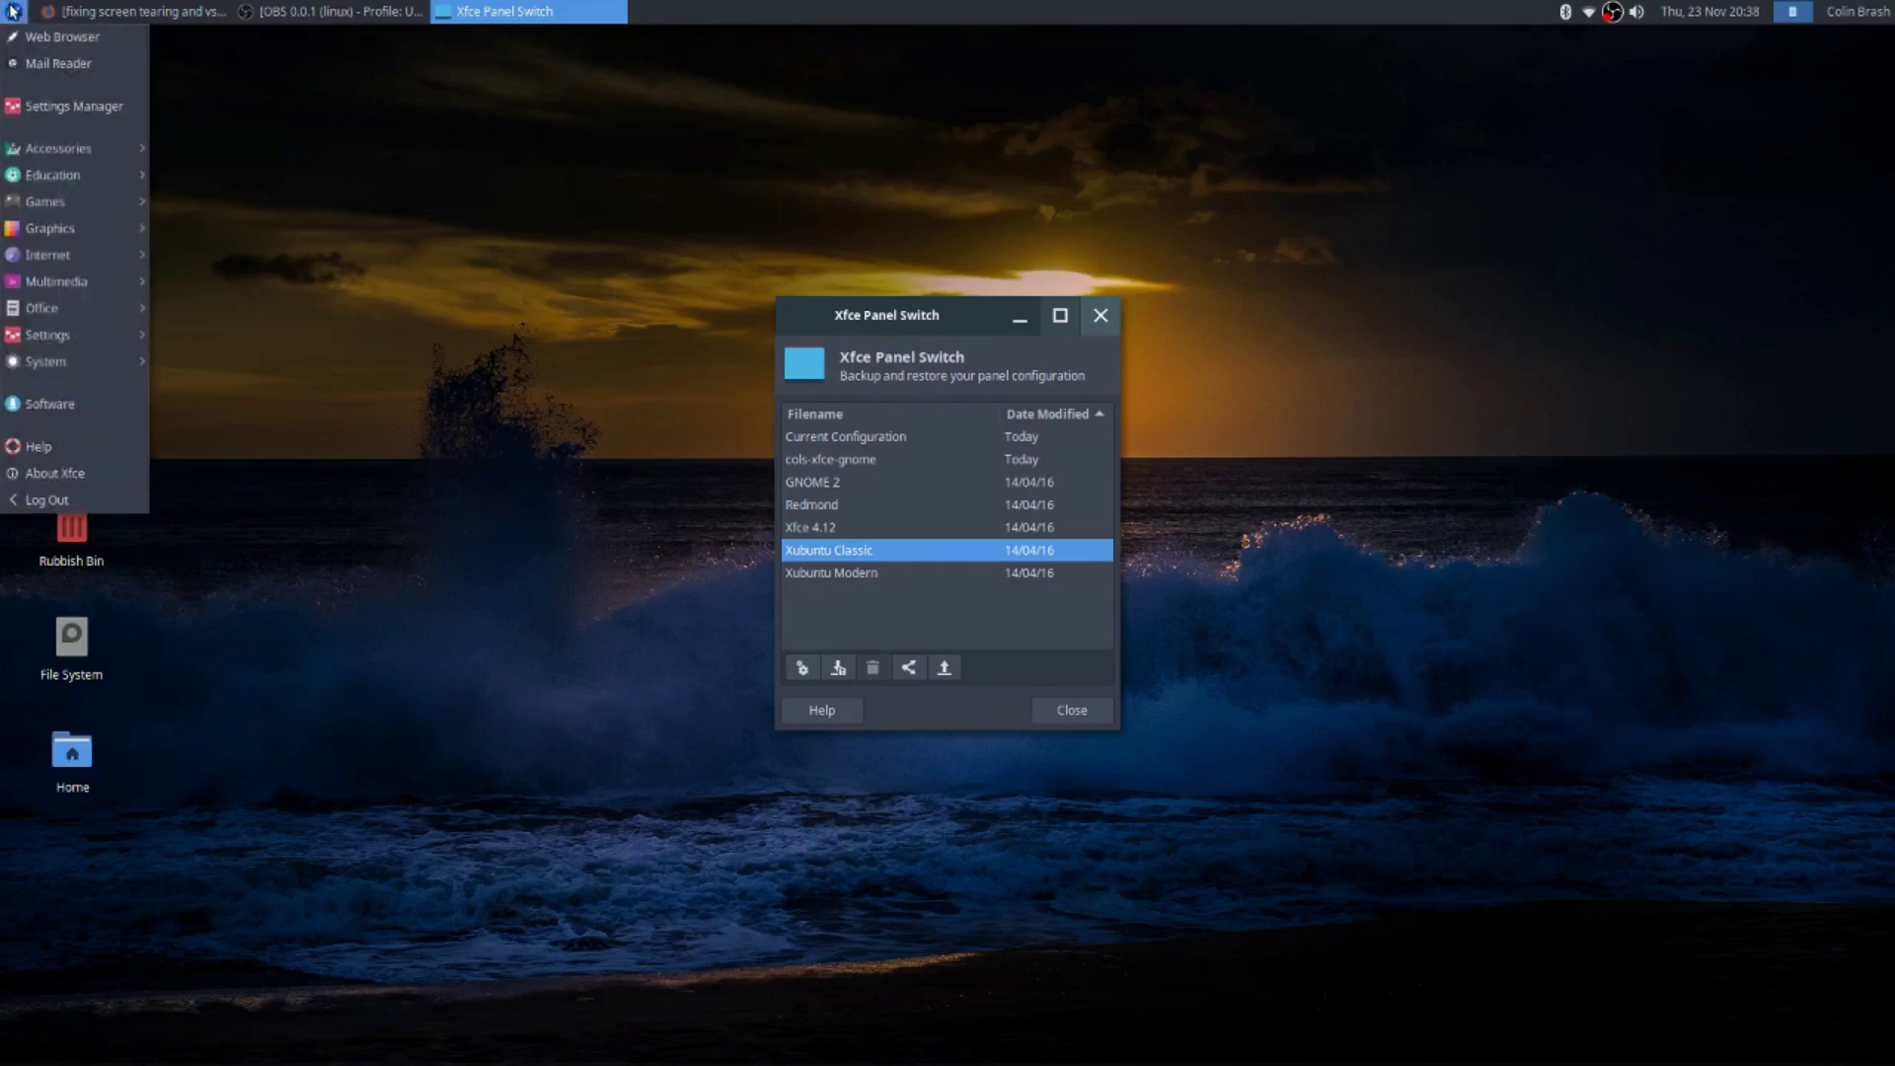
{"action": "left_click", "coordinate": [13, 12]}
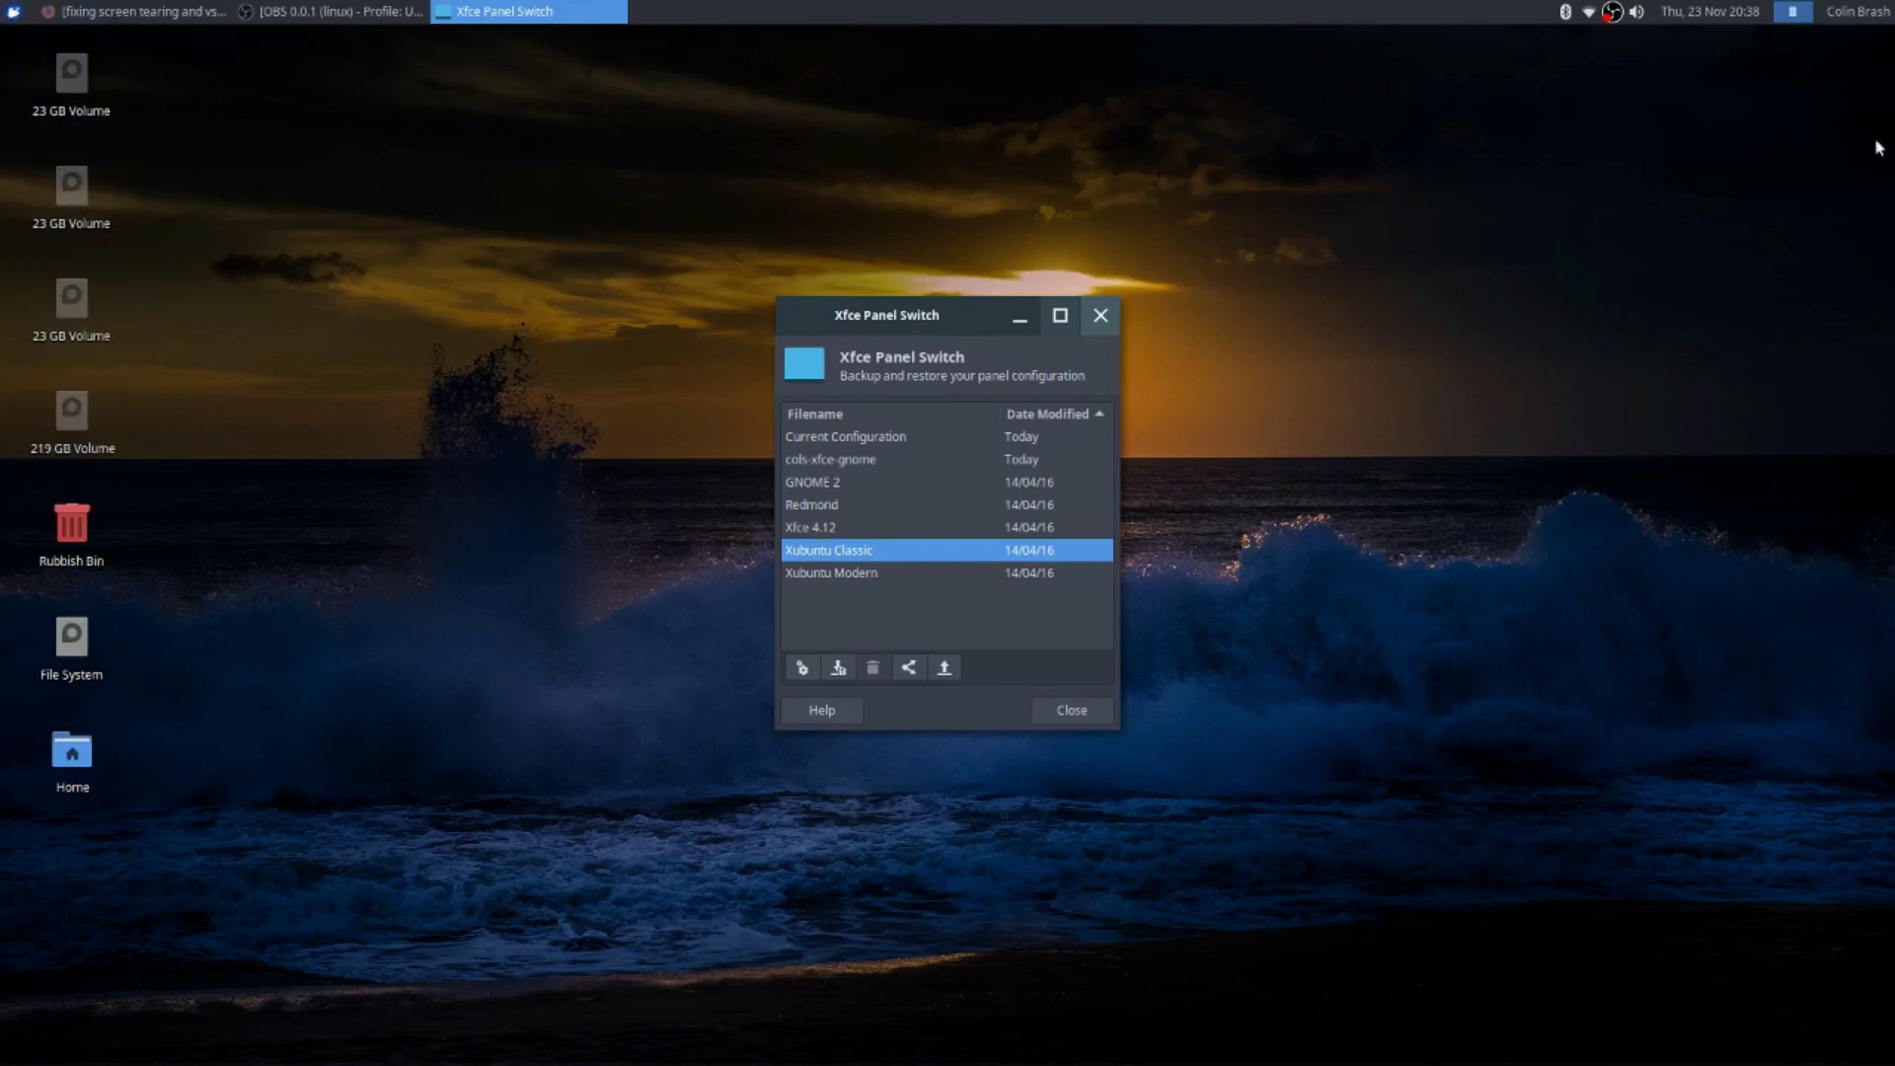
{"action": "mouse_move", "coordinate": [1224, 1056]}
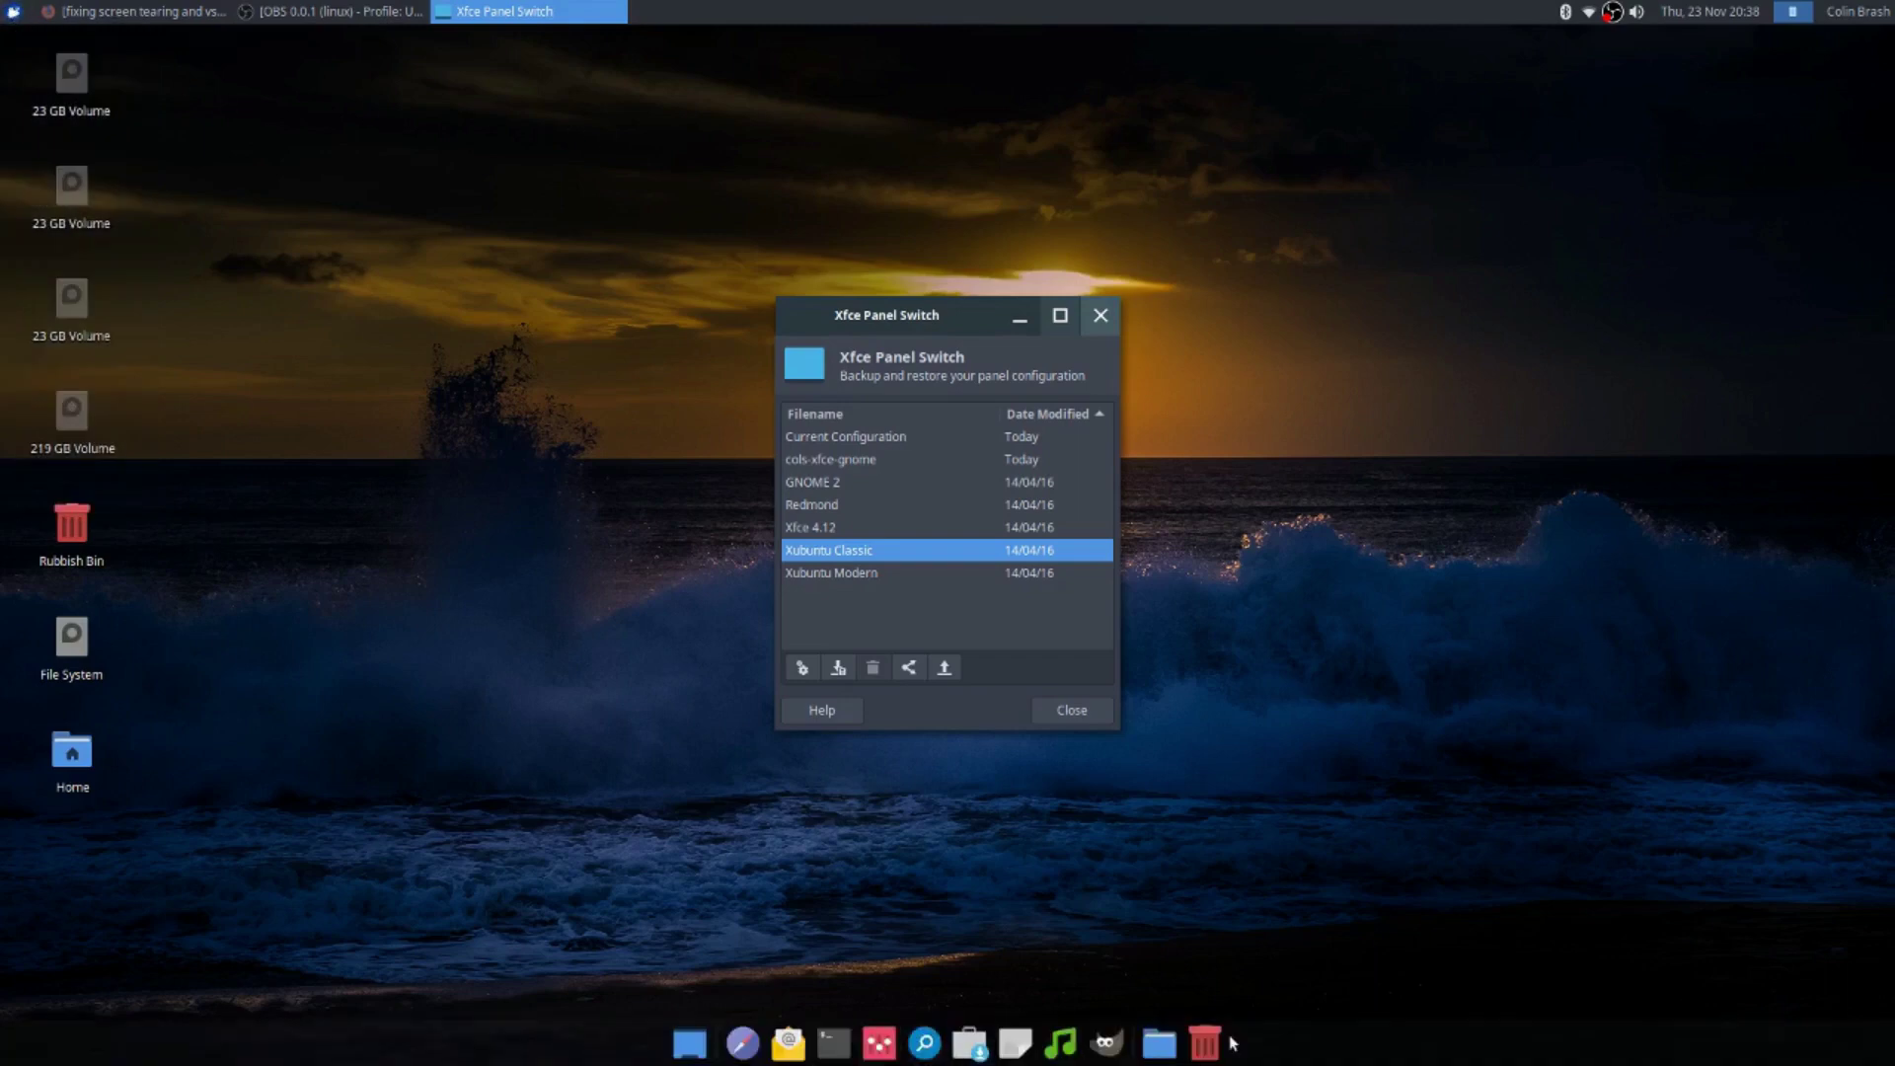
{"action": "right_click", "coordinate": [919, 1046]}
{"action": "left_click", "coordinate": [1096, 941]}
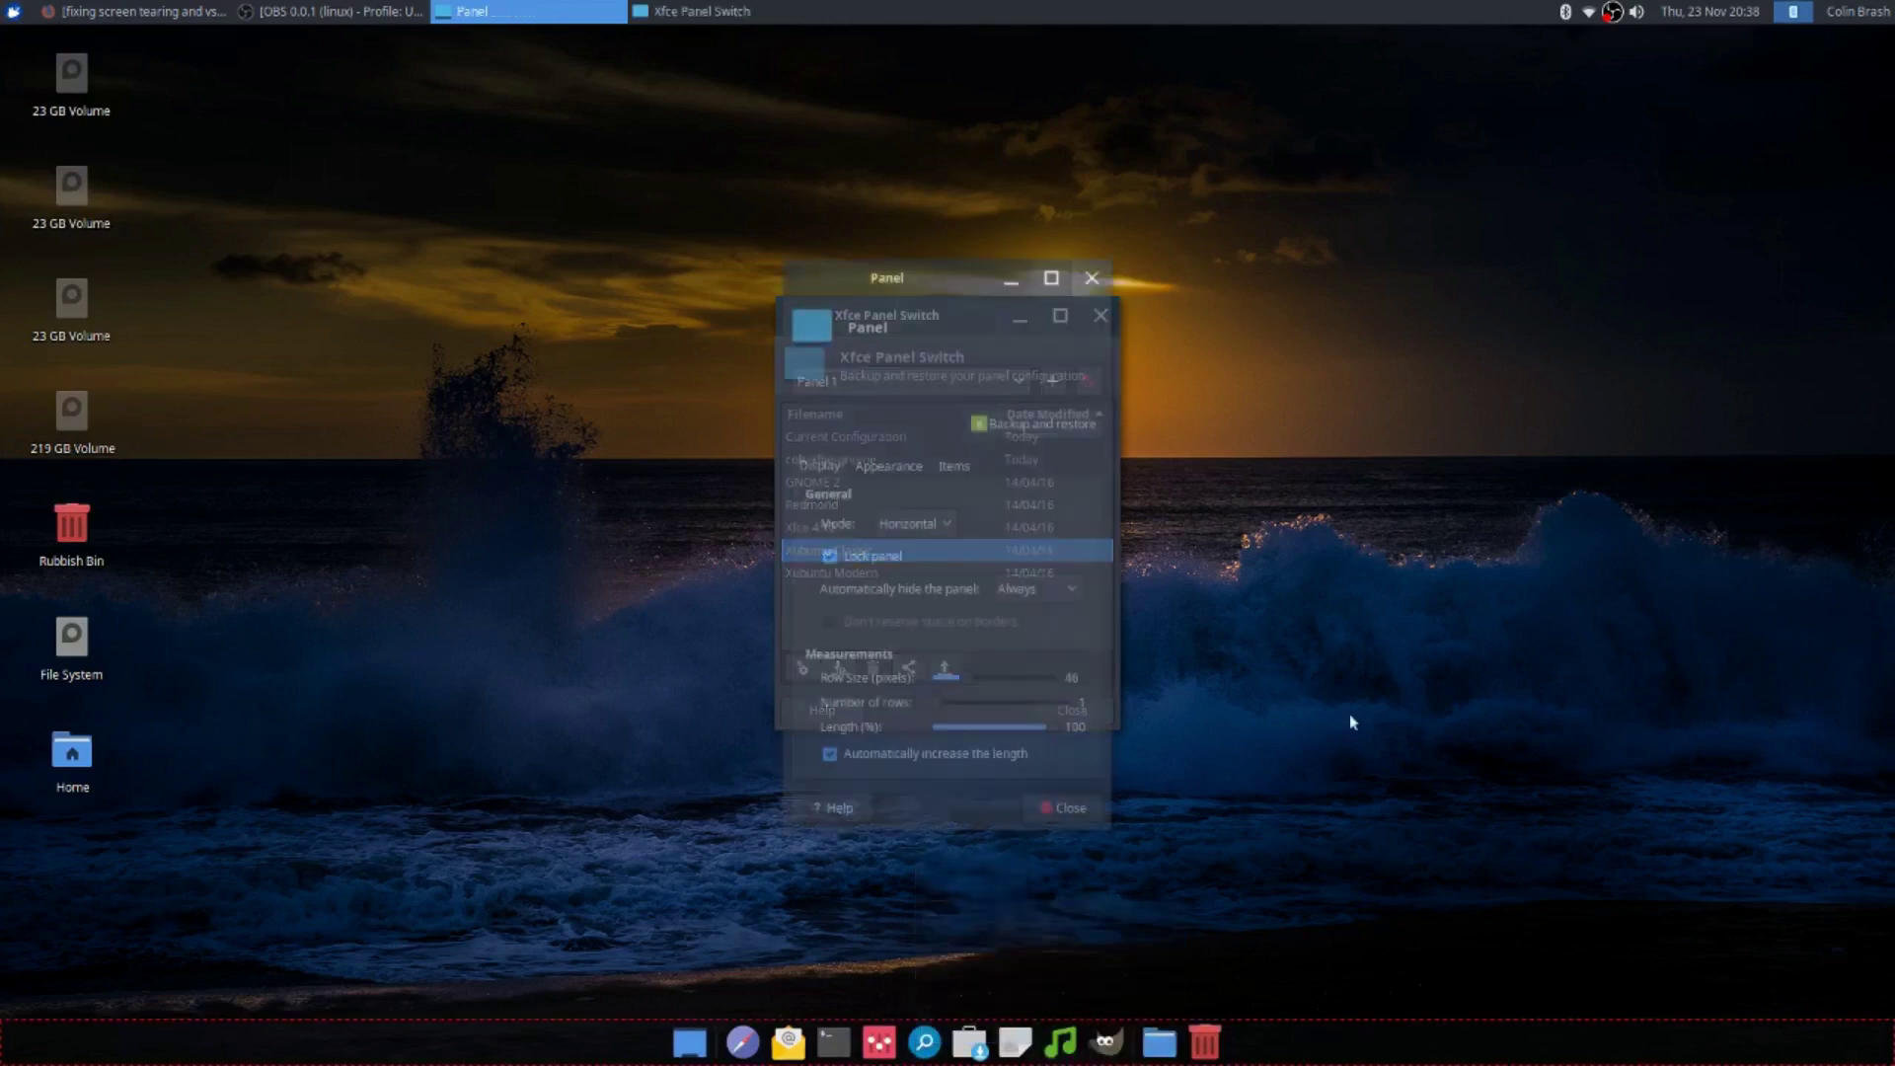
{"action": "left_click", "coordinate": [1048, 810]}
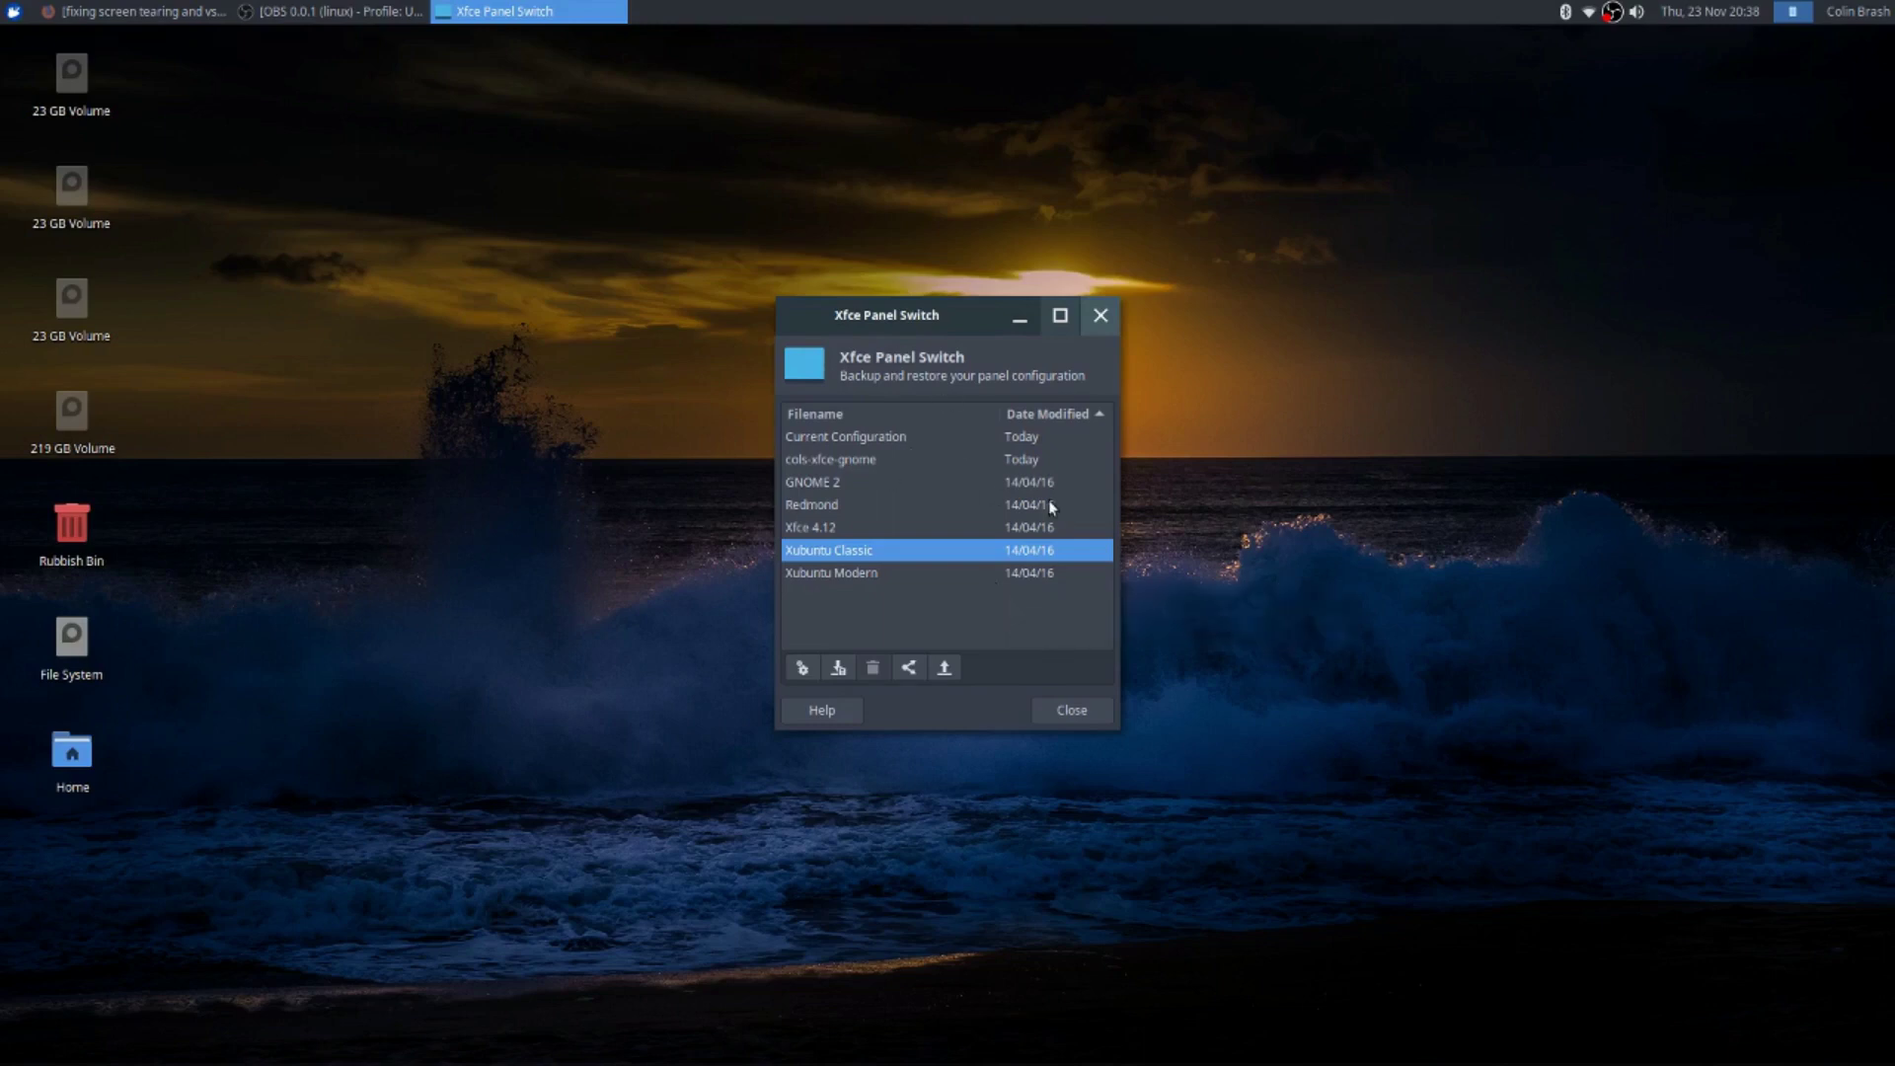
Restore the saved cols-xfce-gnome panel configuration
{"action": "left_click", "coordinate": [826, 458]}
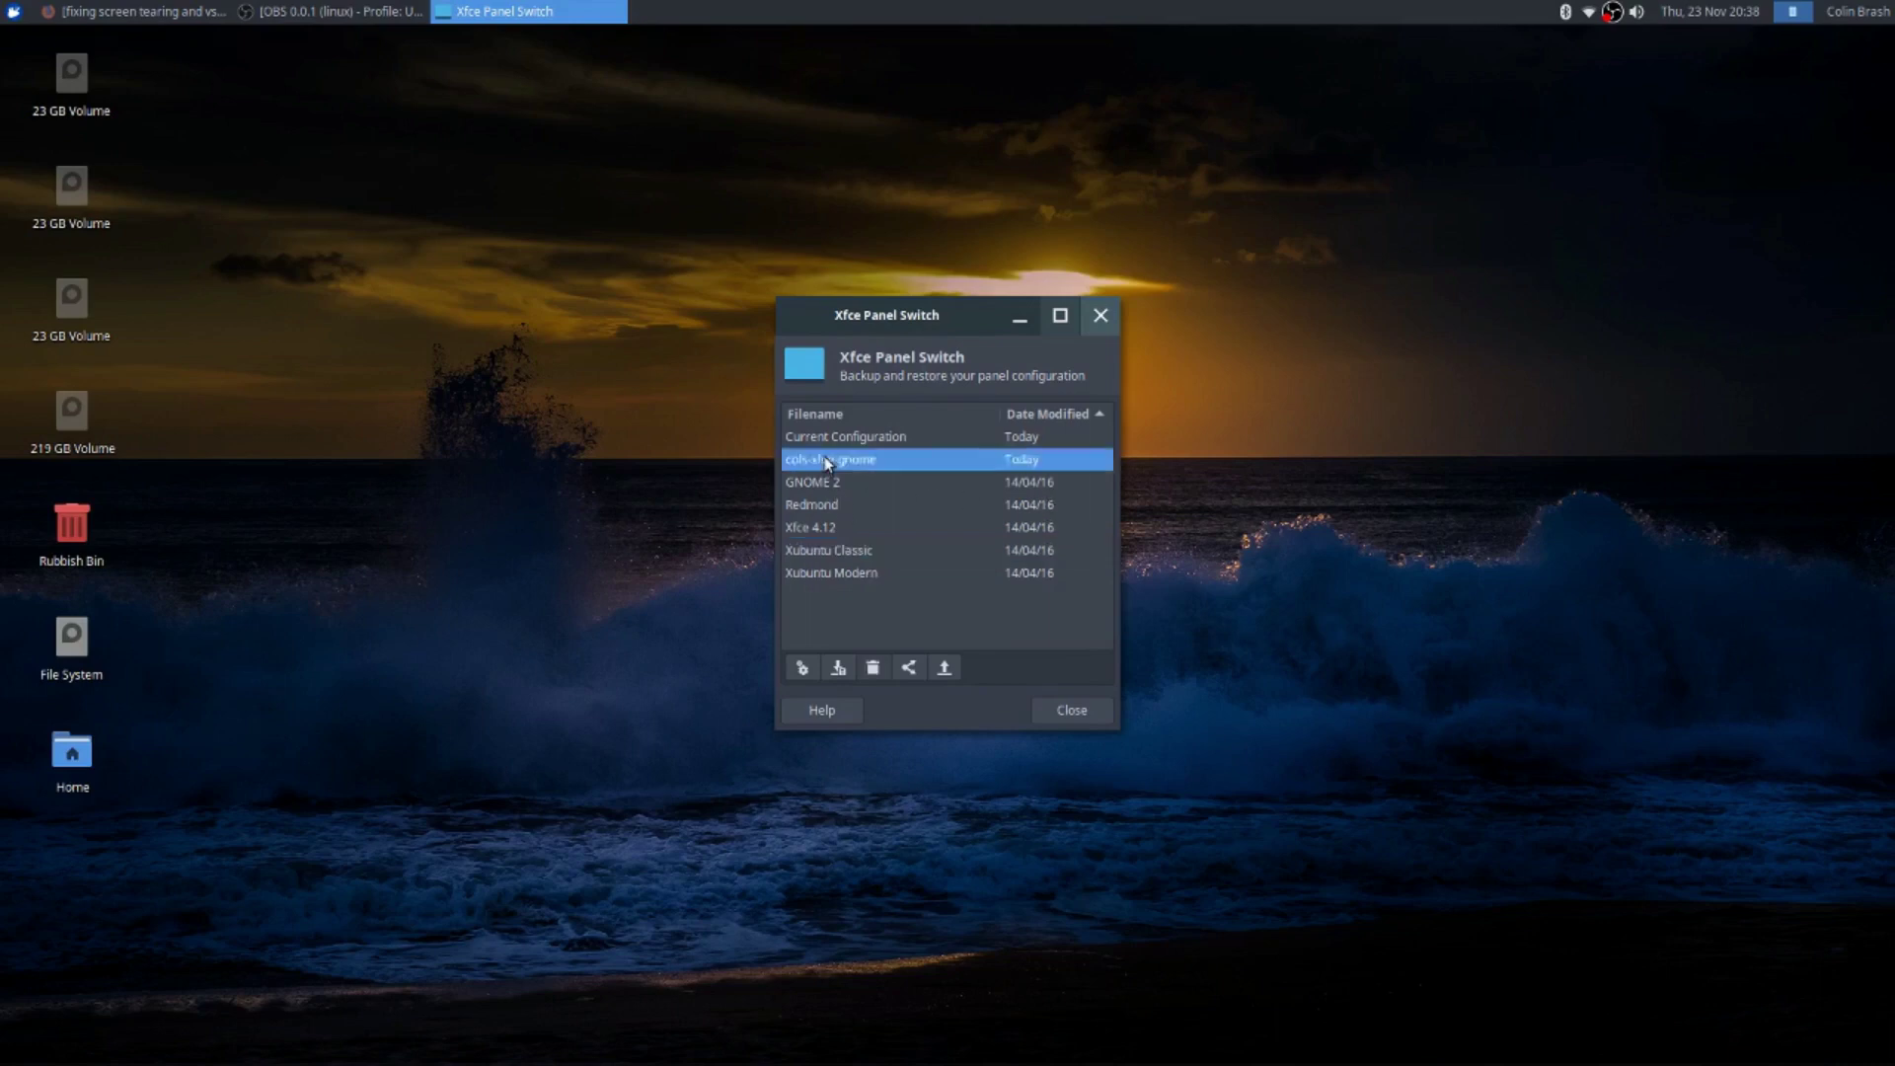
{"action": "left_click", "coordinate": [800, 665]}
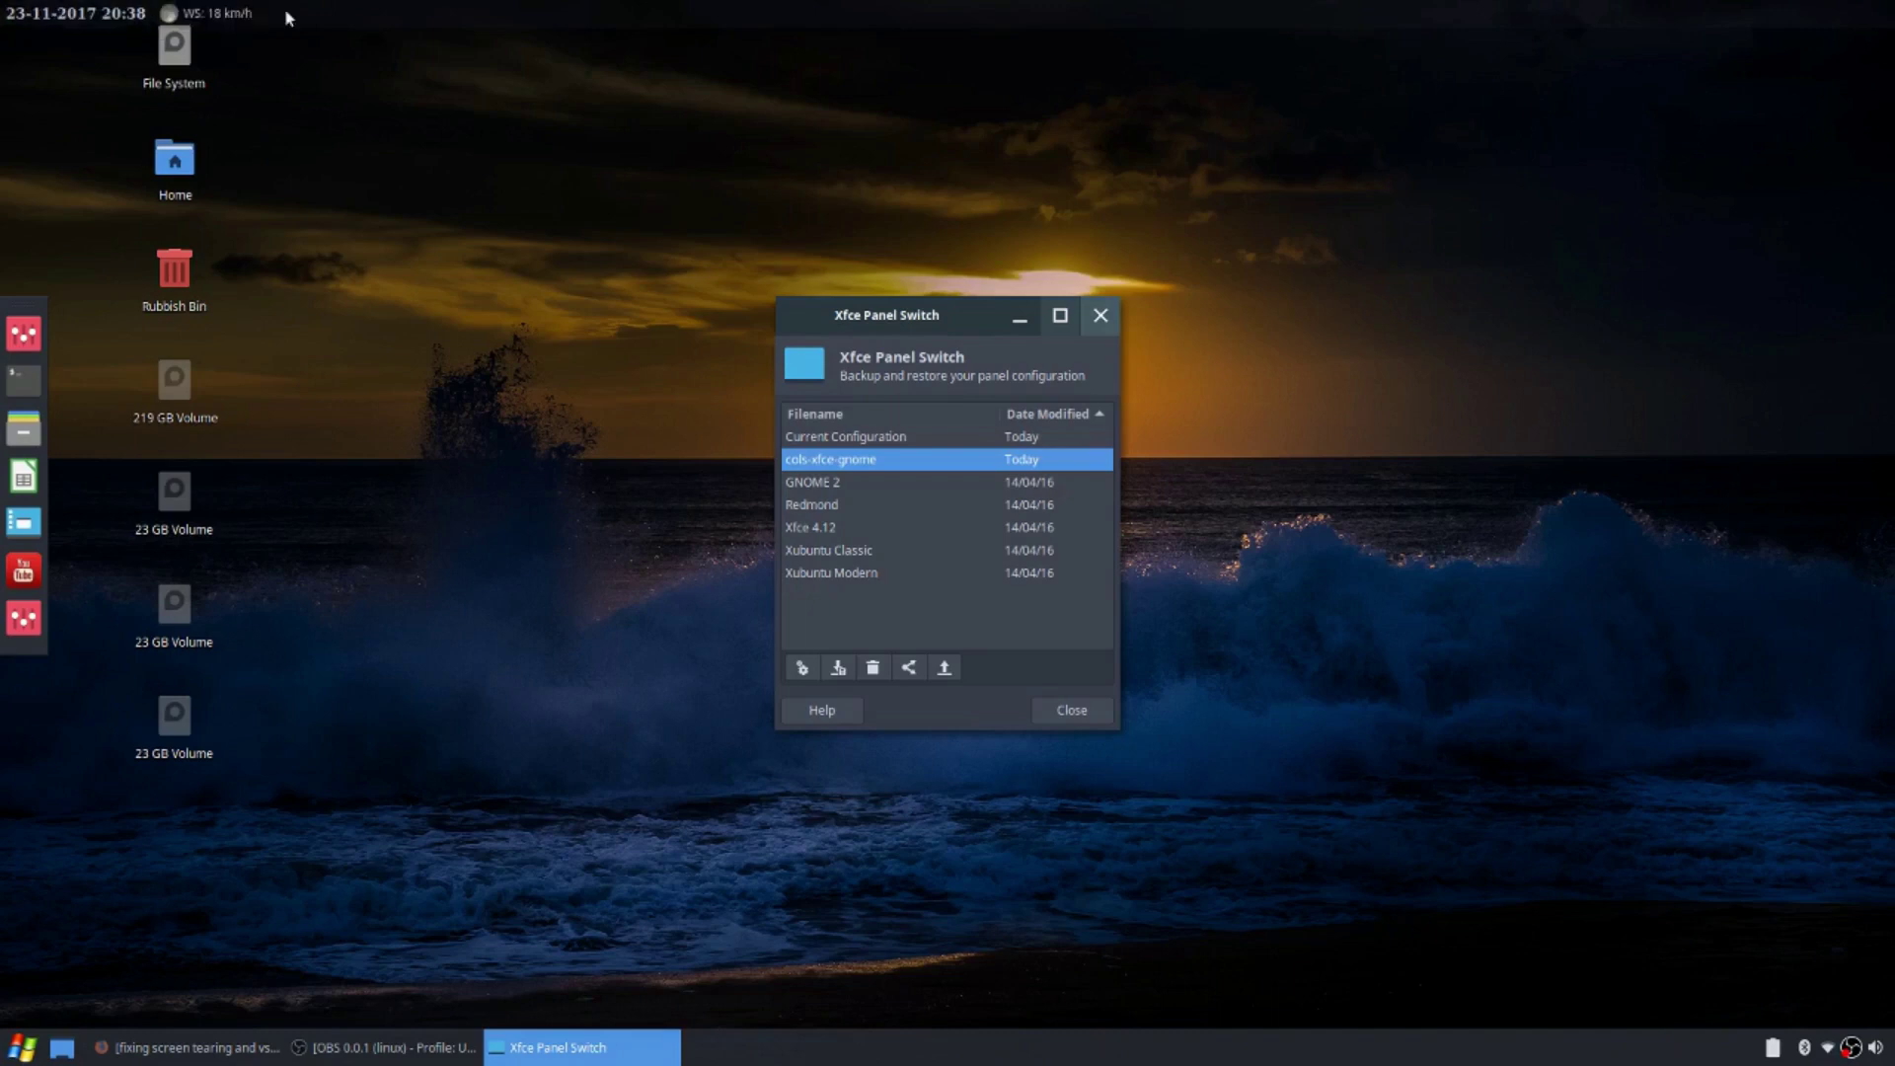
Set the length of the date and weather panel to 1 %, keeping automatic length increase on
{"action": "right_click", "coordinate": [351, 15]}
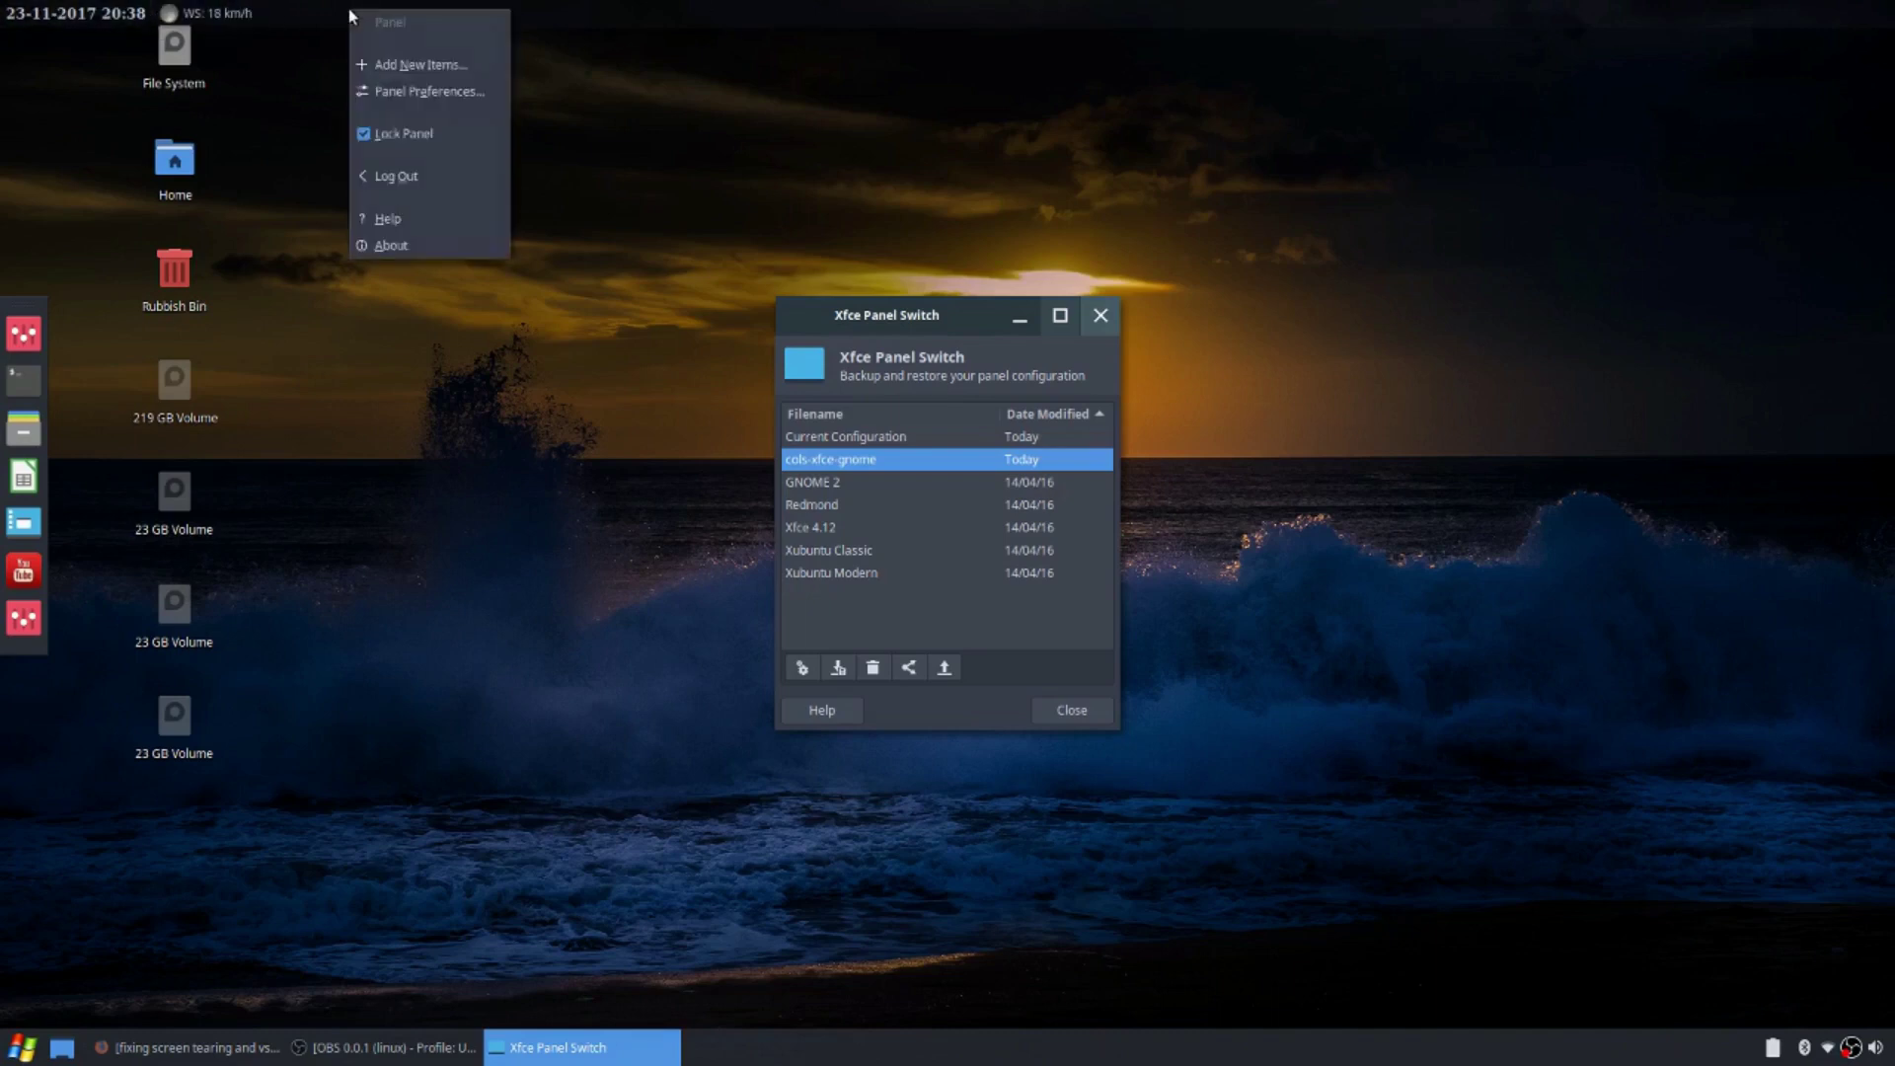
{"action": "left_click", "coordinate": [413, 94]}
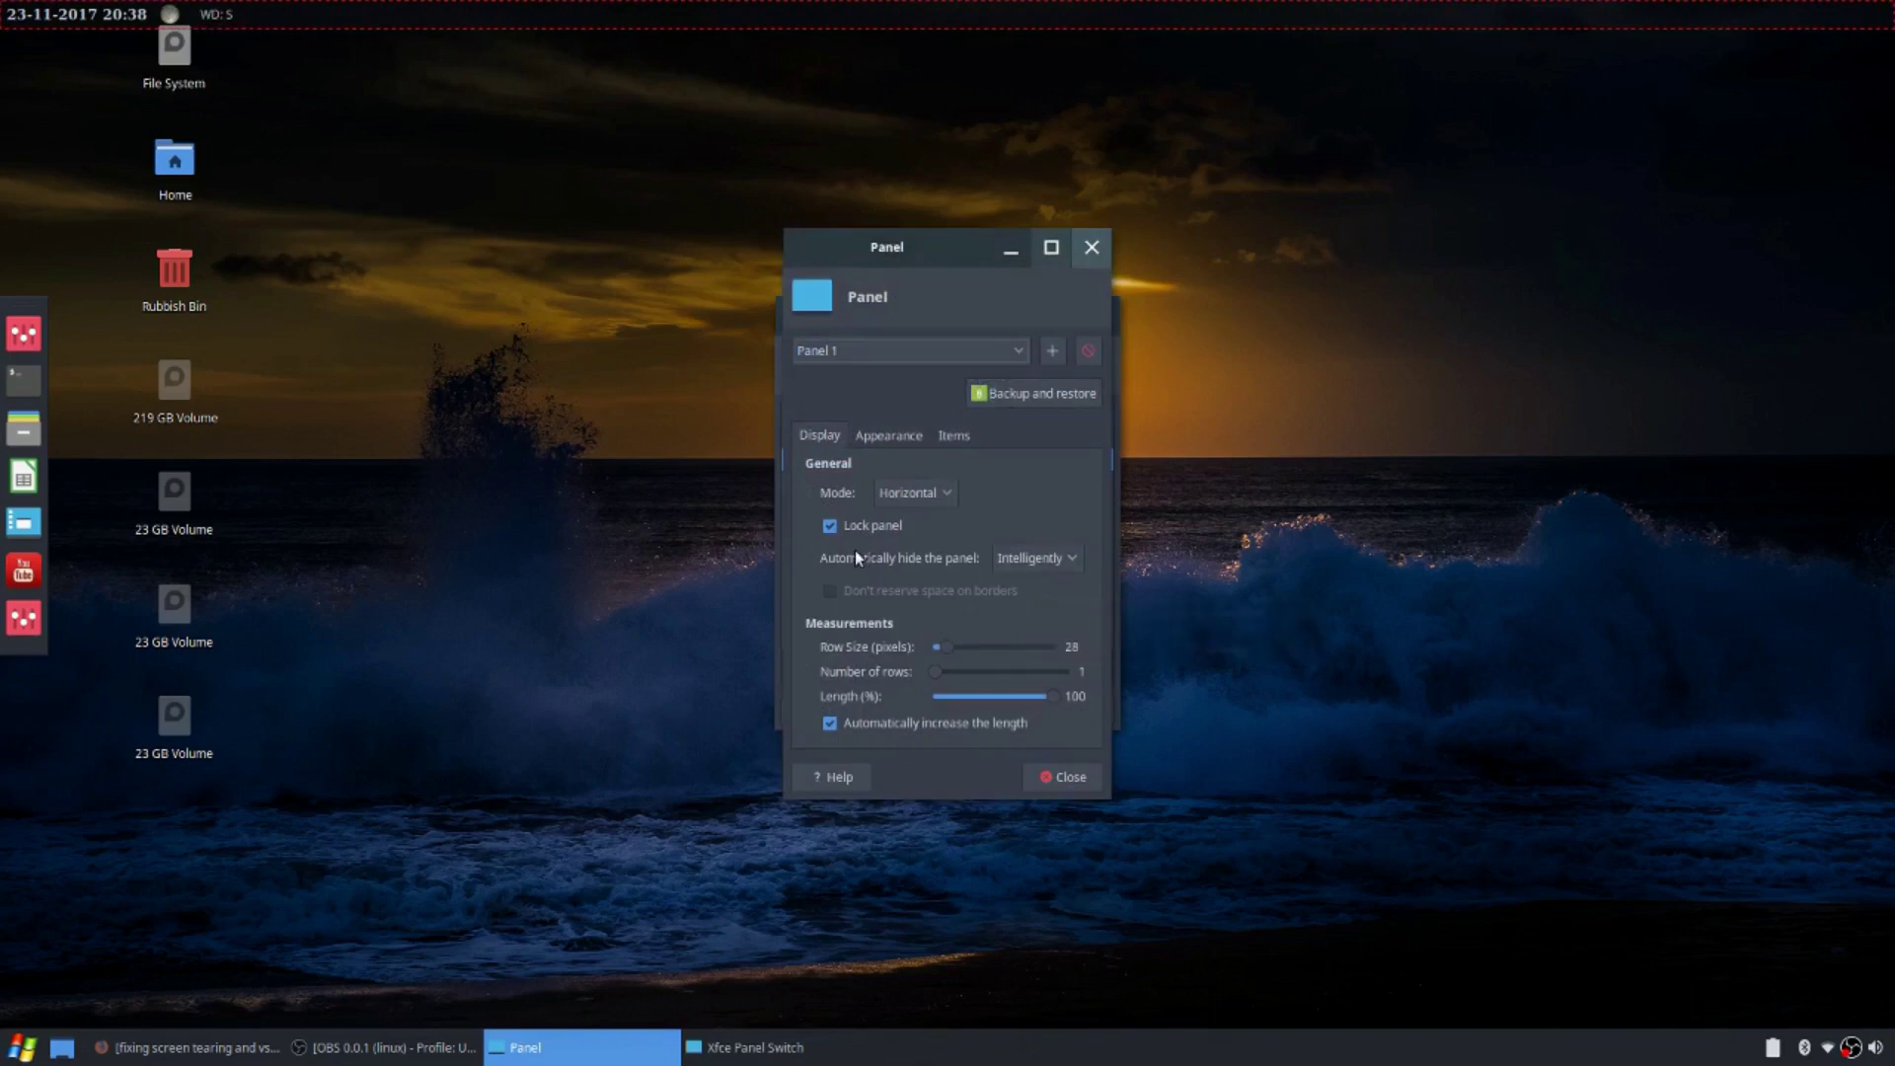
{"action": "left_click", "coordinate": [826, 725]}
{"action": "left_click_drag", "start_coordinate": [1023, 702], "coordinate": [950, 695]}
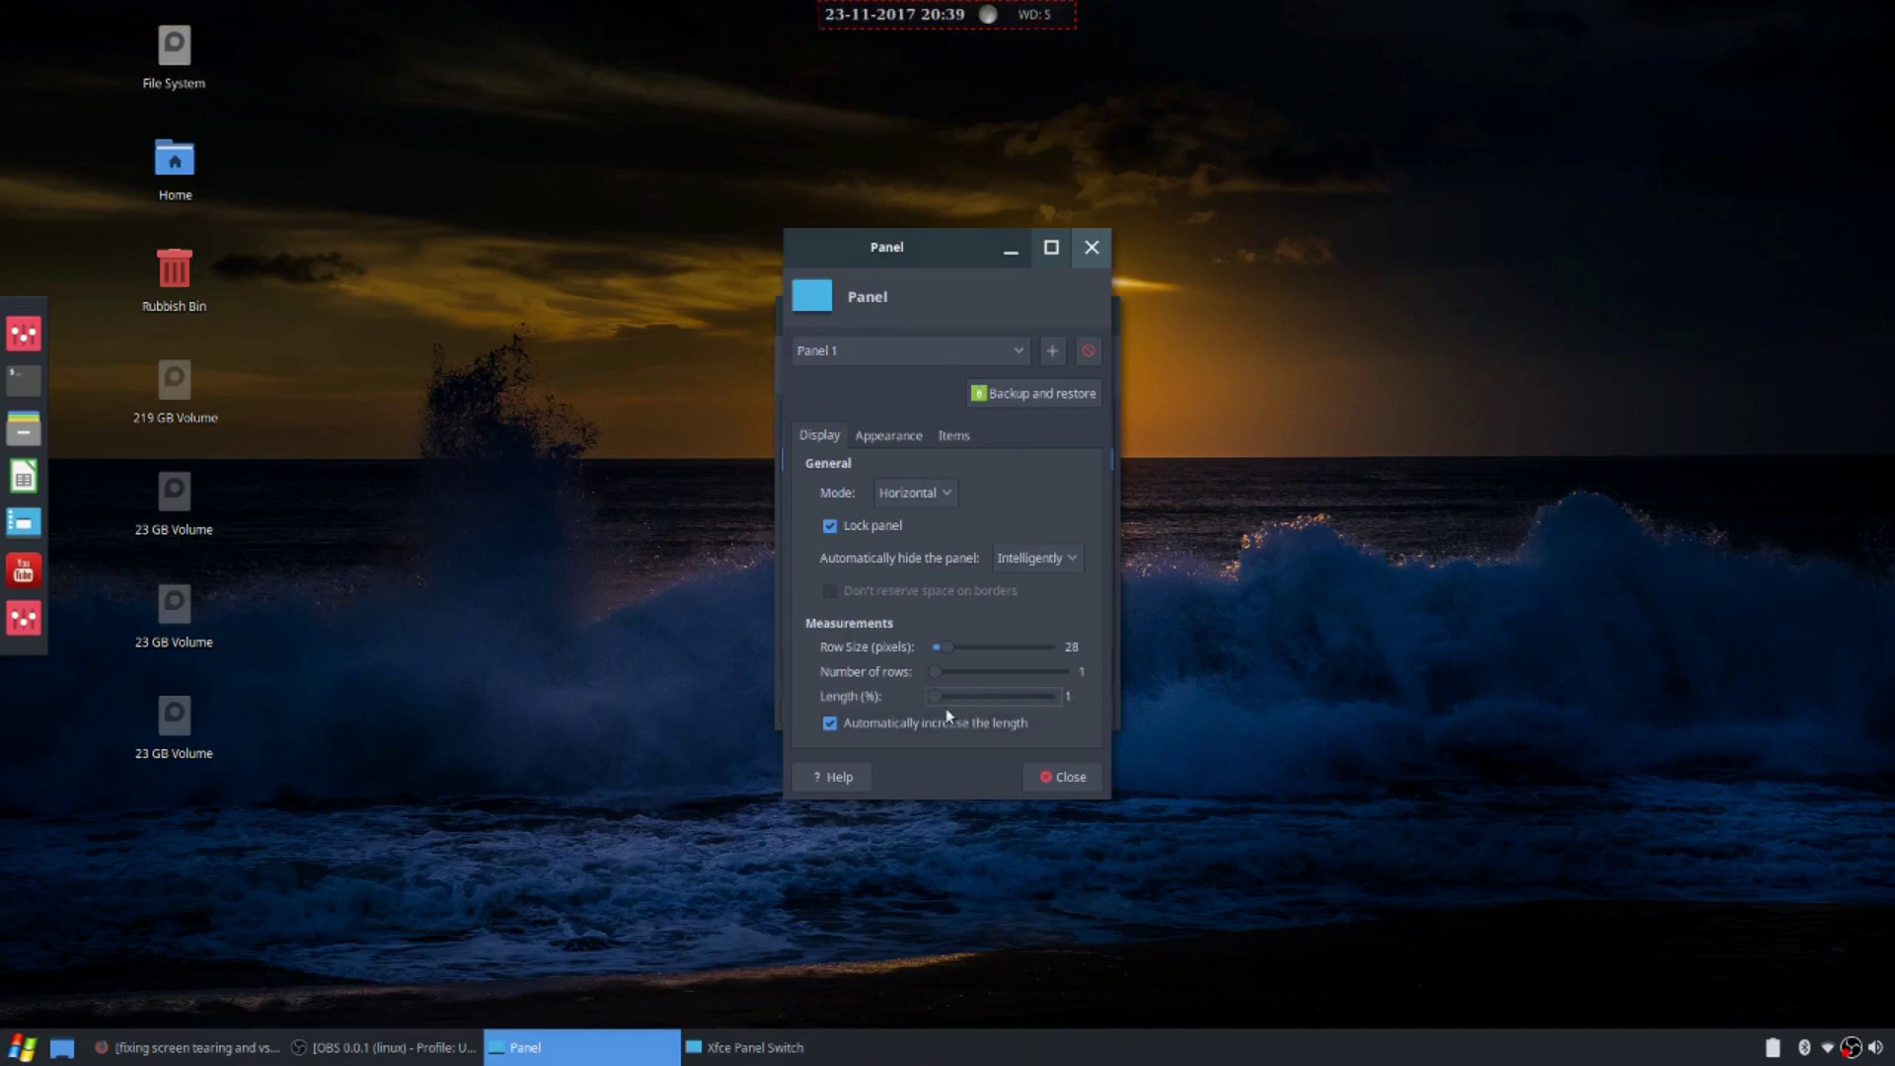
{"action": "left_click_drag", "start_coordinate": [963, 695], "coordinate": [901, 713]}
{"action": "left_click", "coordinate": [1059, 778]}
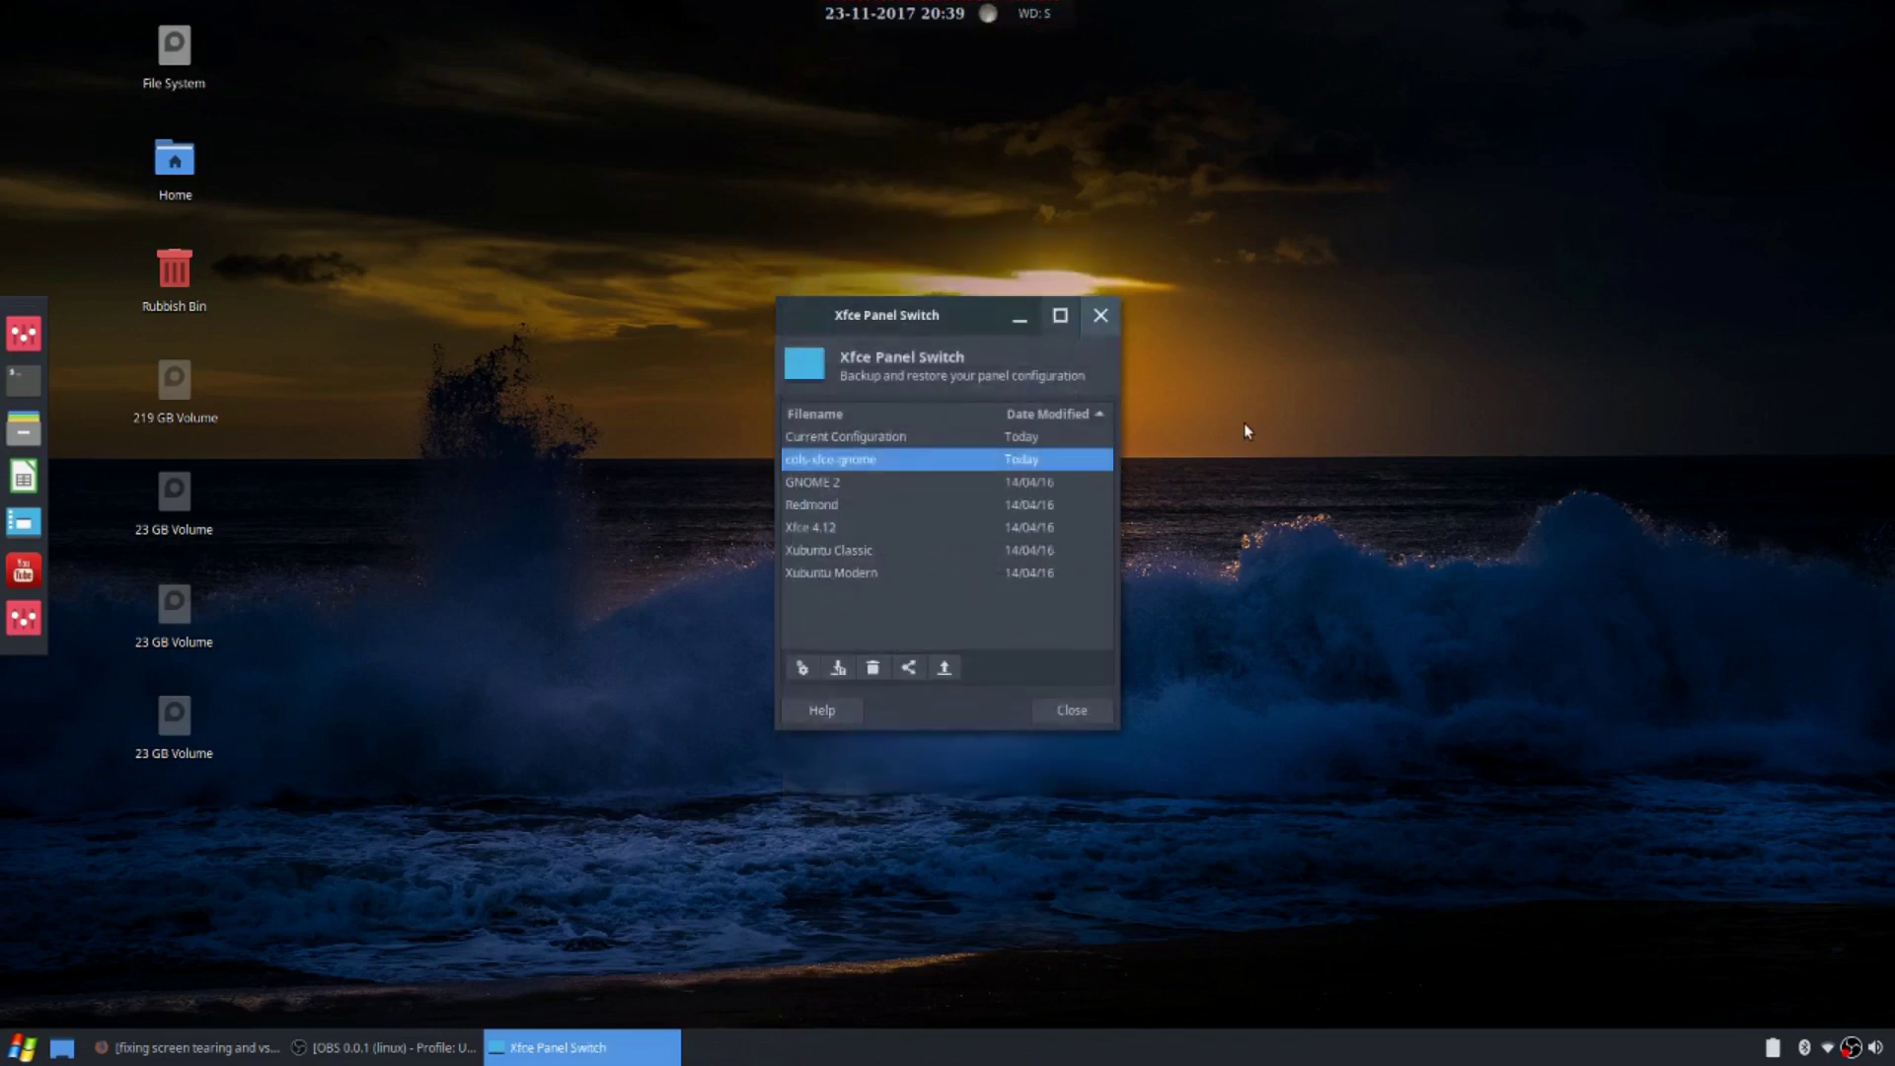
{"action": "left_click", "coordinate": [1091, 710]}
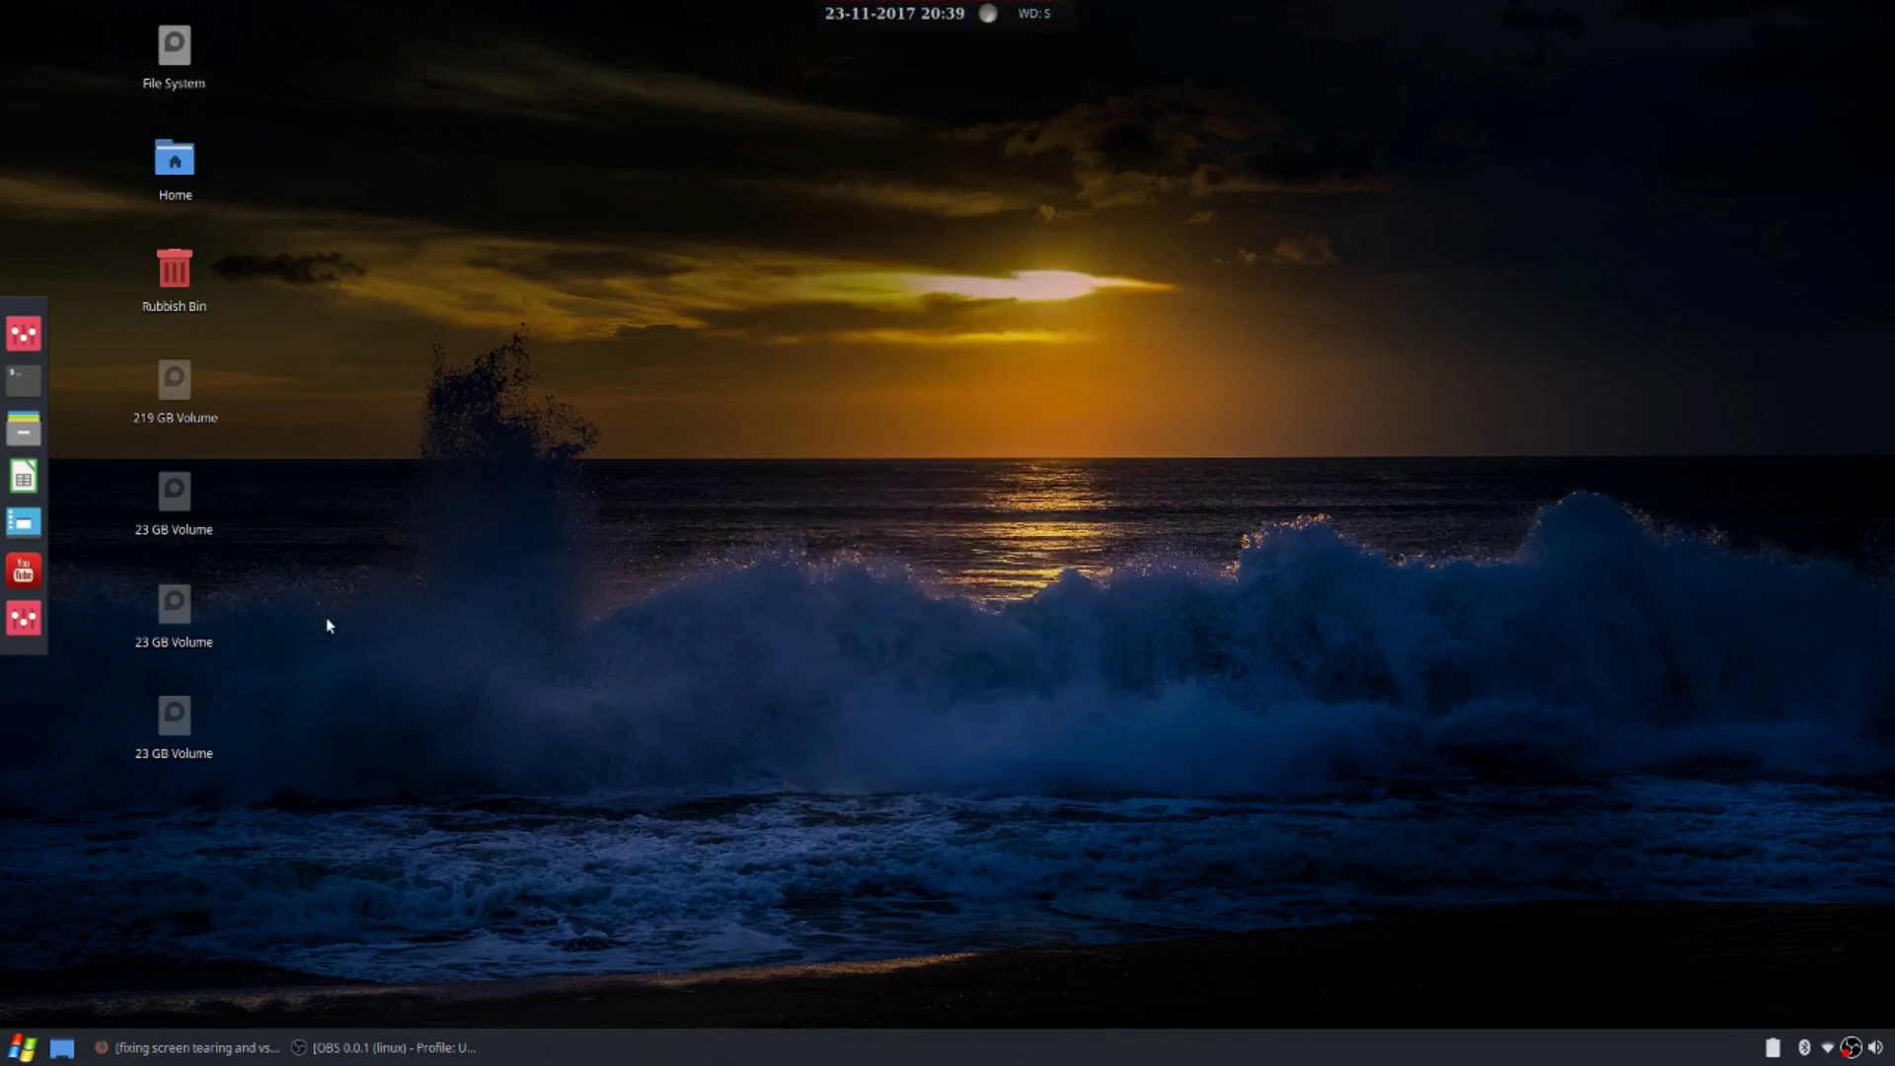
Make the vertical launcher panel's background fully transparent by setting its alpha to 0
{"action": "right_click", "coordinate": [16, 414]}
{"action": "mouse_move", "coordinate": [59, 572]}
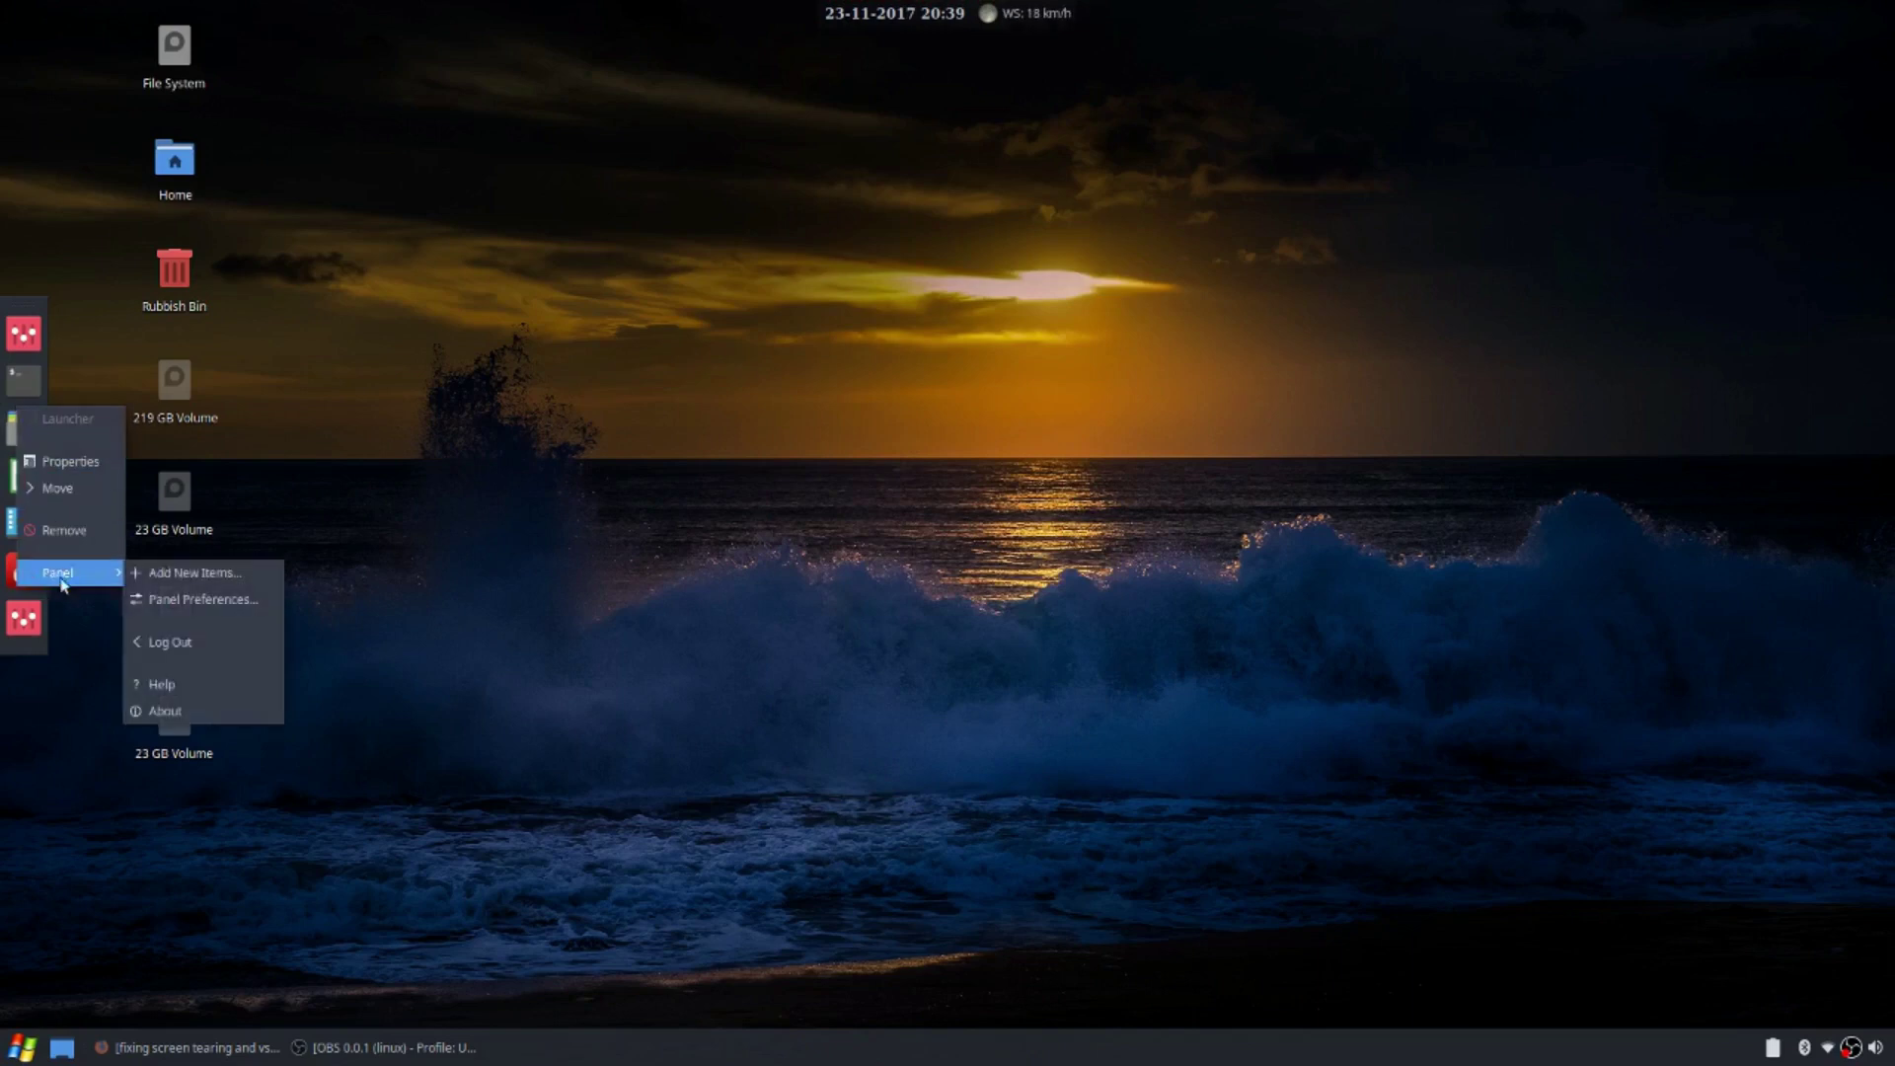
{"action": "left_click", "coordinate": [188, 597]}
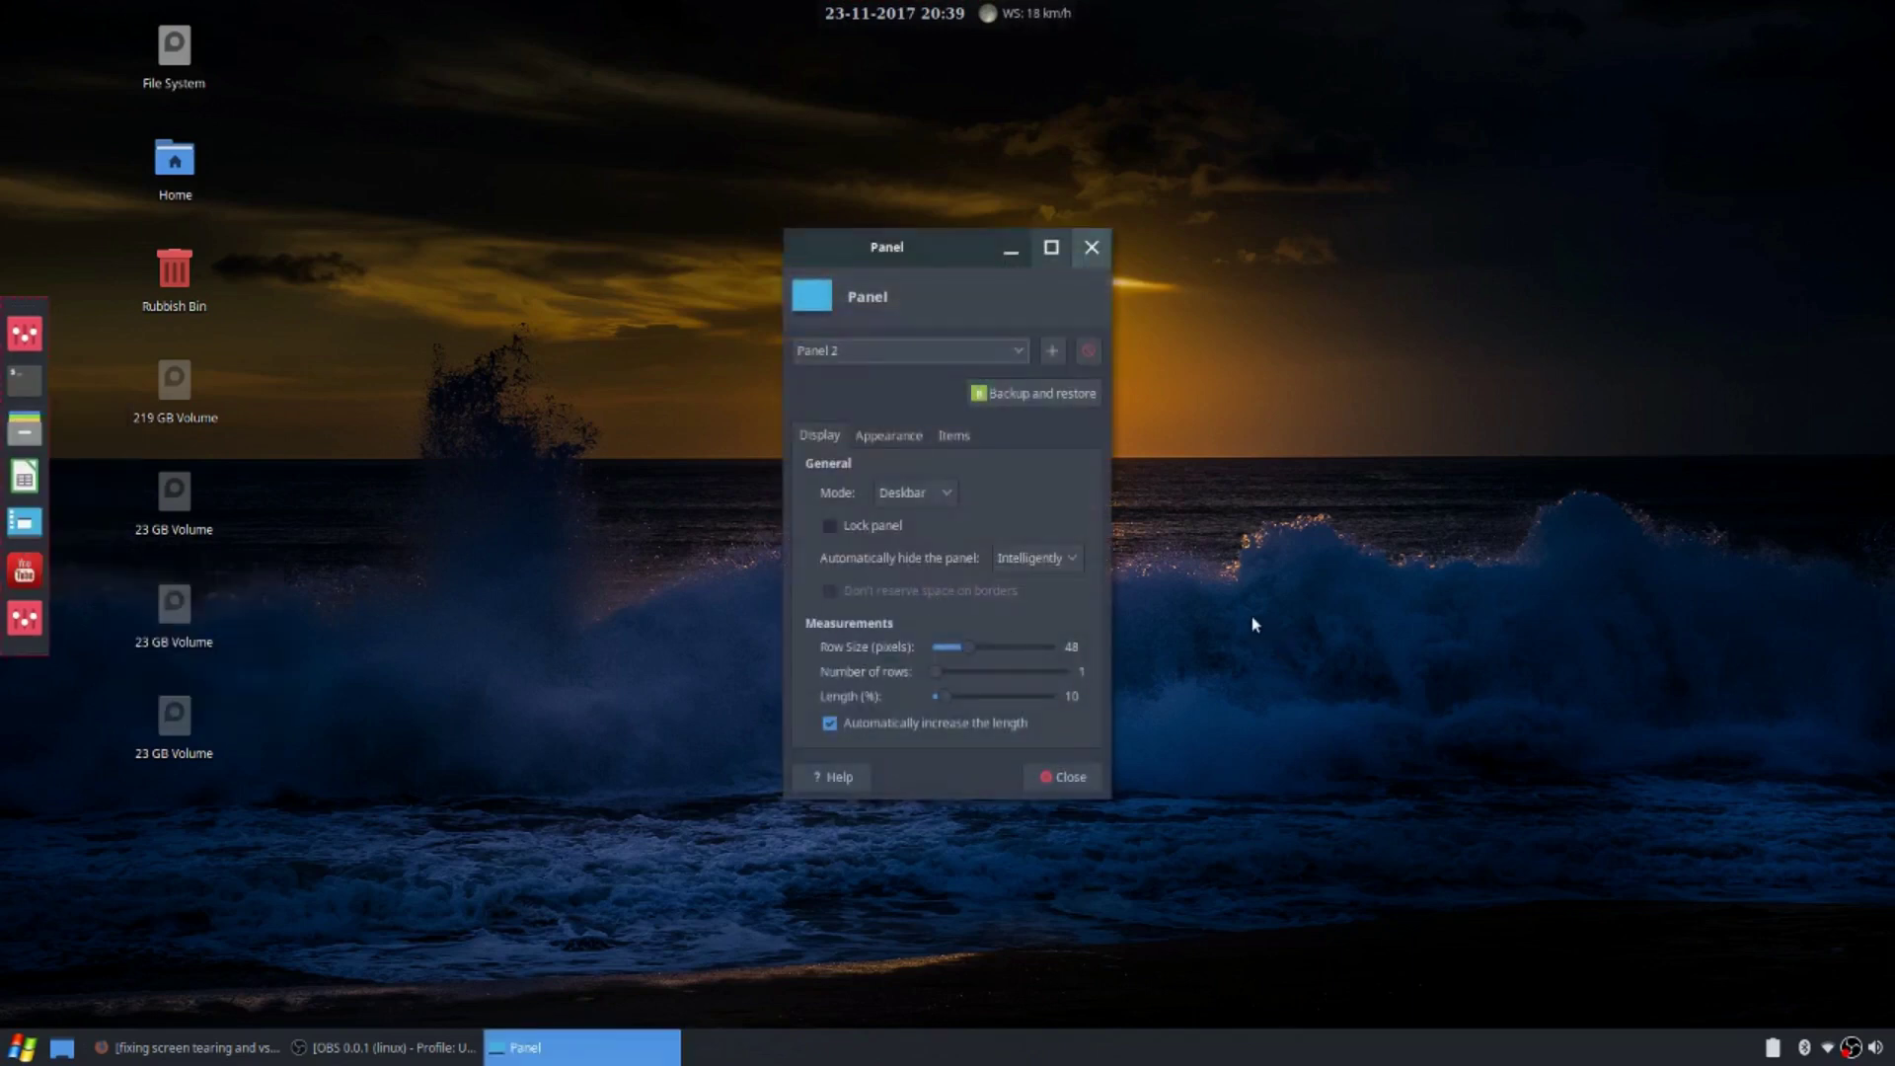
{"action": "left_click", "coordinate": [875, 434]}
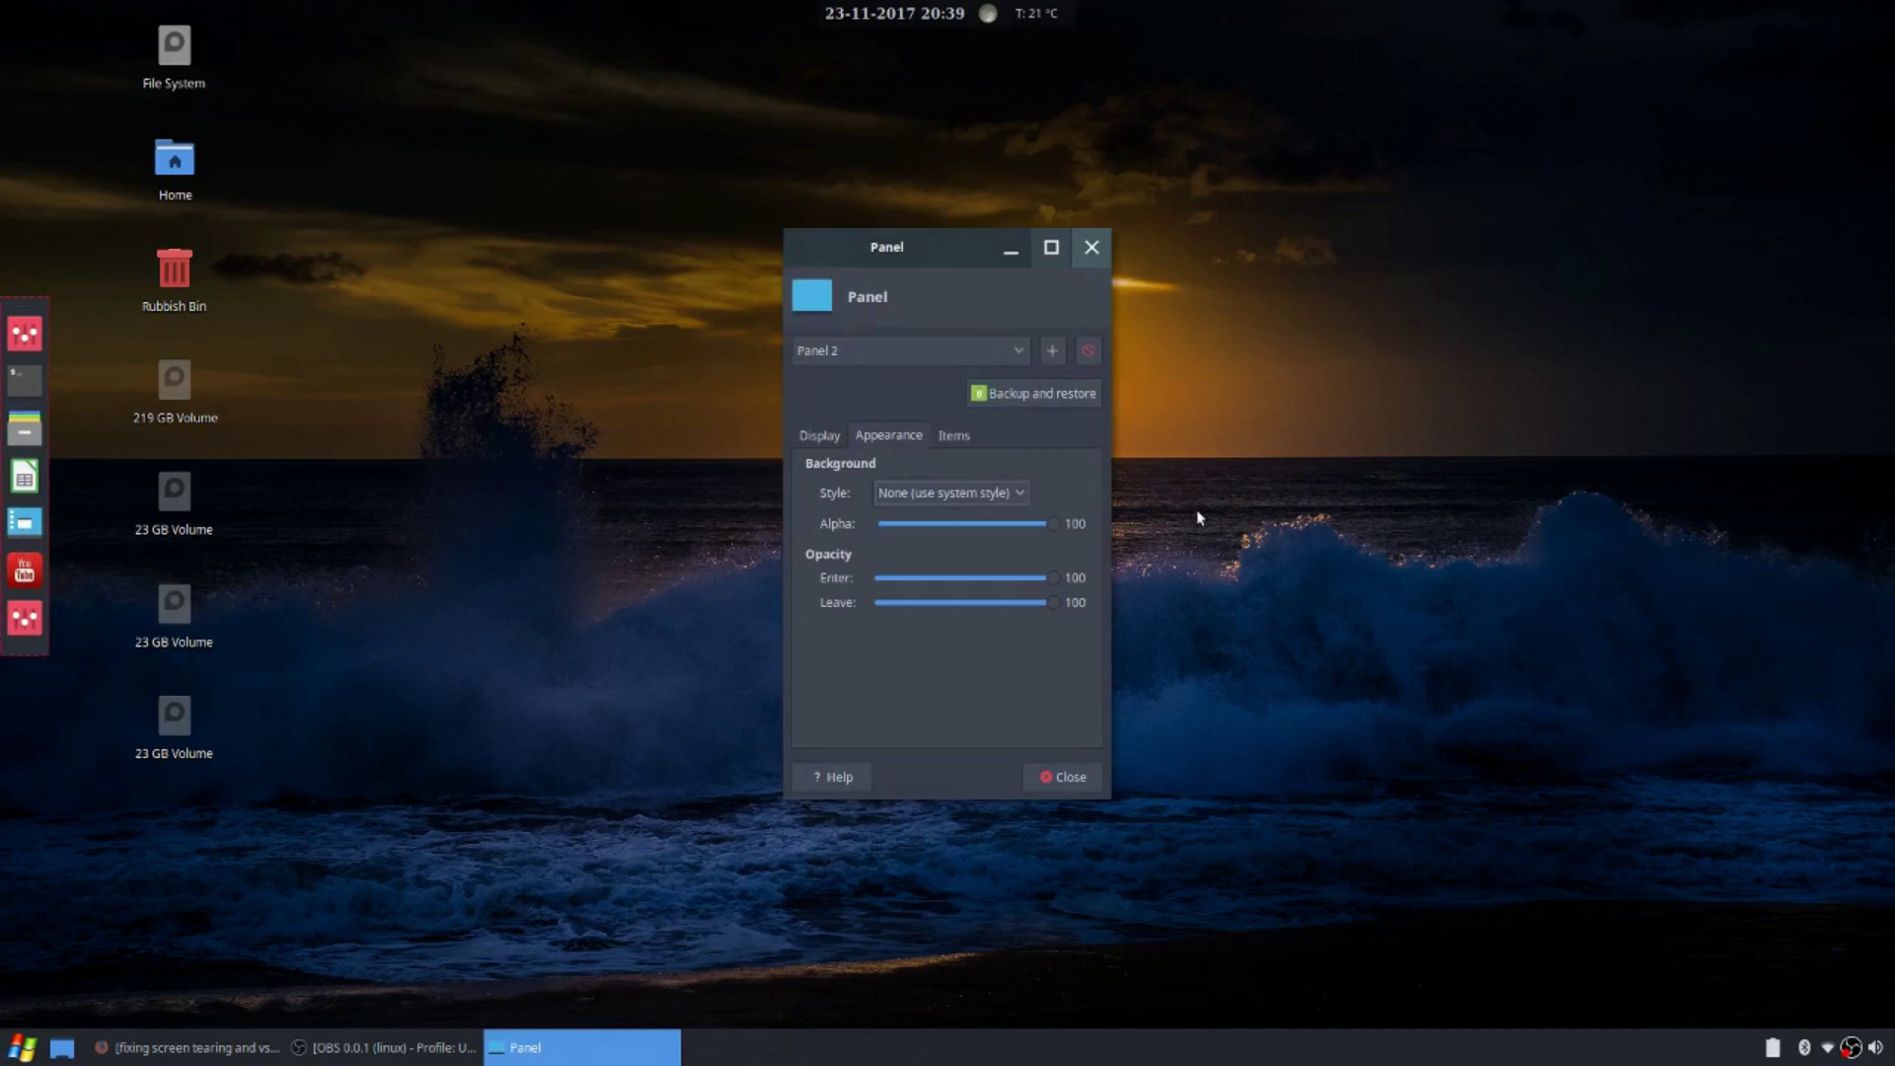
{"action": "mouse_move", "coordinate": [1052, 523]}
{"action": "left_mouse_down"}
{"action": "mouse_move", "coordinate": [873, 531]}
{"action": "mouse_move", "coordinate": [1061, 532]}
{"action": "left_mouse_up"}
{"action": "left_click_drag", "start_coordinate": [1054, 524], "coordinate": [873, 525]}
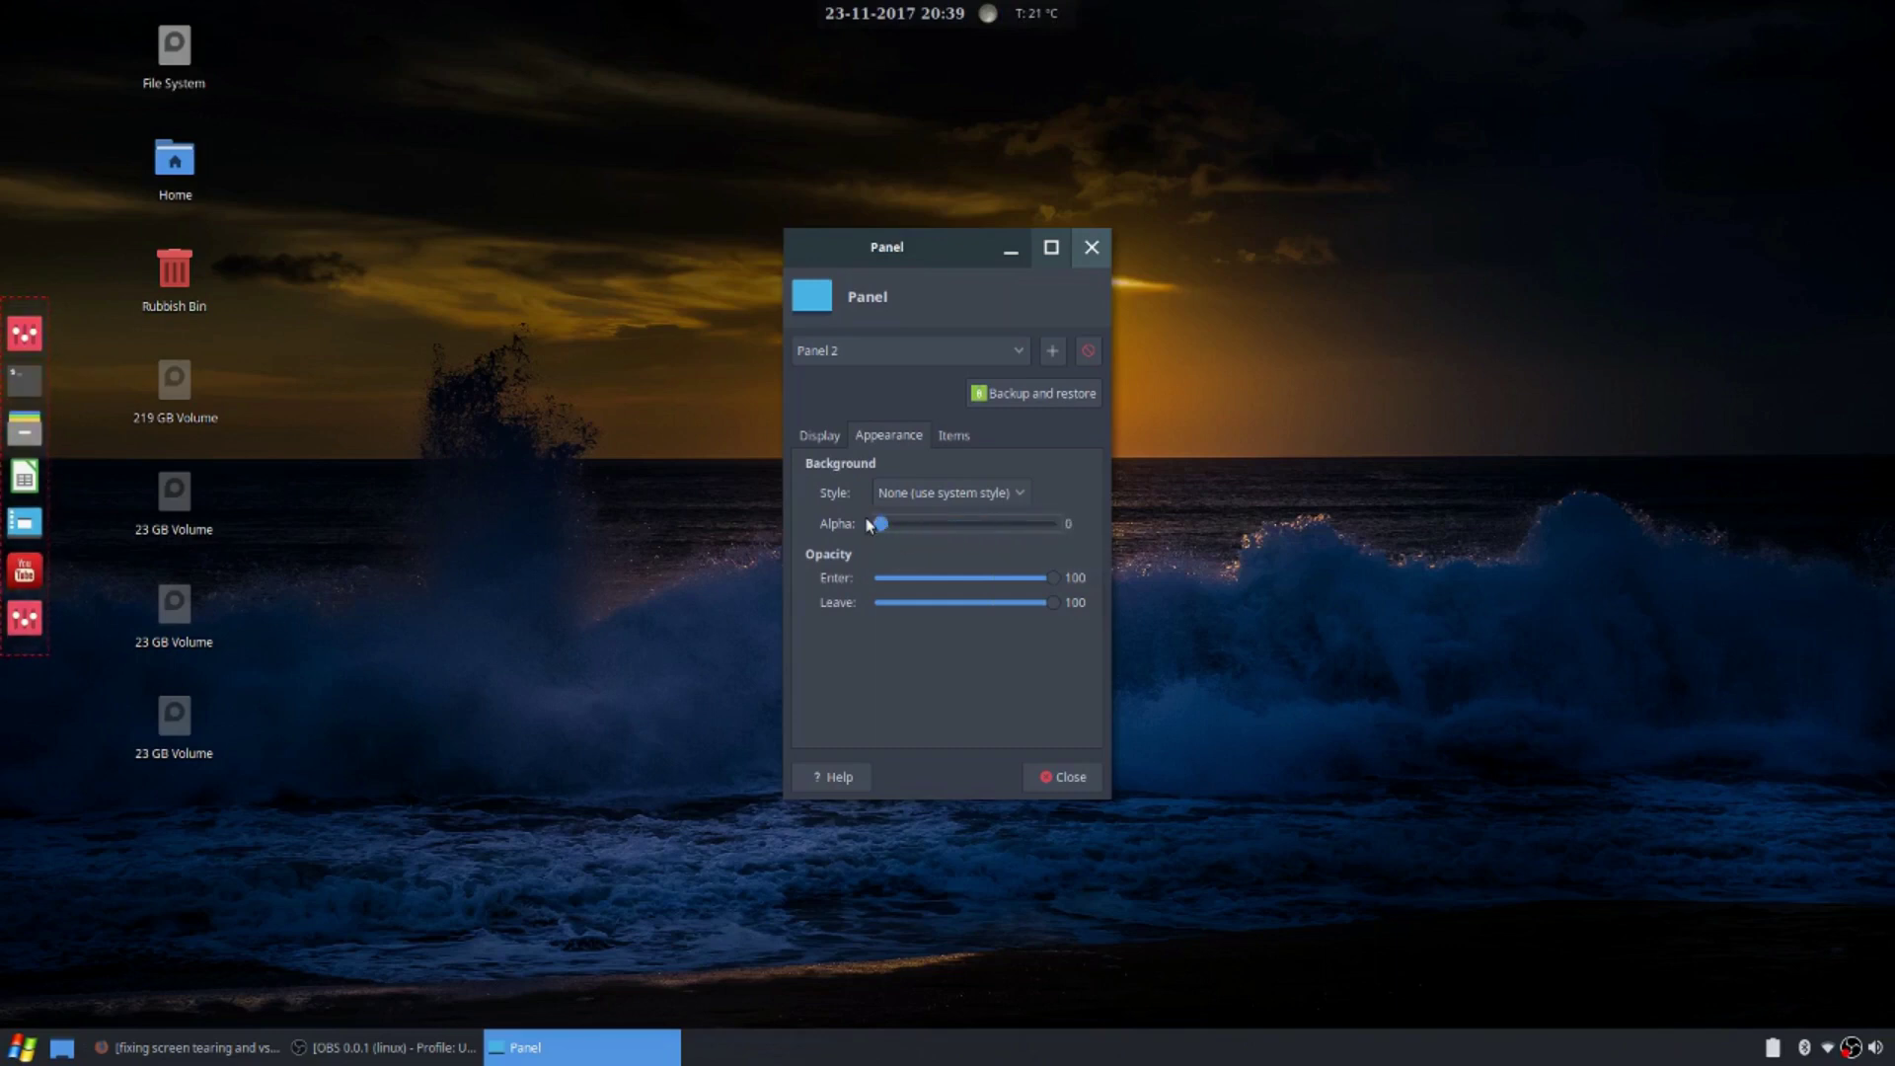
{"action": "left_click", "coordinate": [1037, 777]}
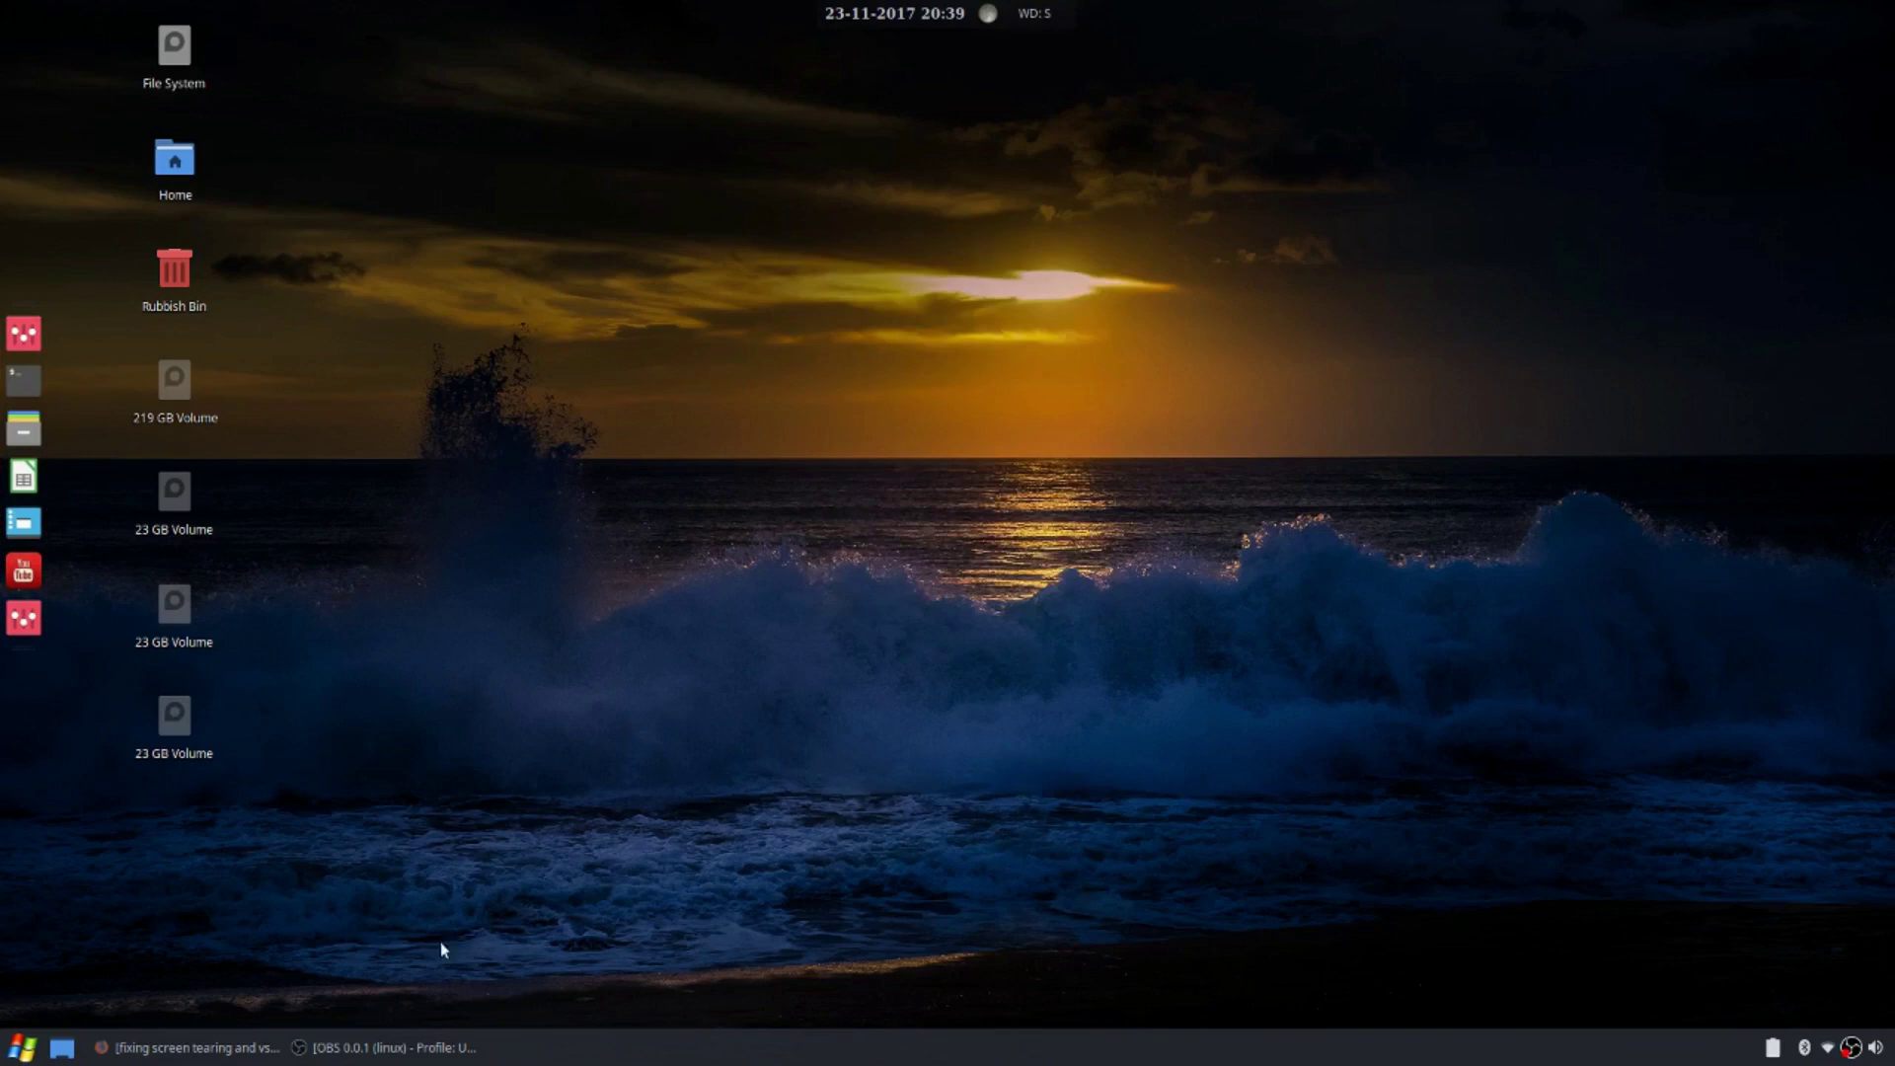
Delete the cols-xfce-gnome configuration from the saved panel backups
{"action": "right_click", "coordinate": [745, 1061]}
{"action": "mouse_move", "coordinate": [780, 1051]}
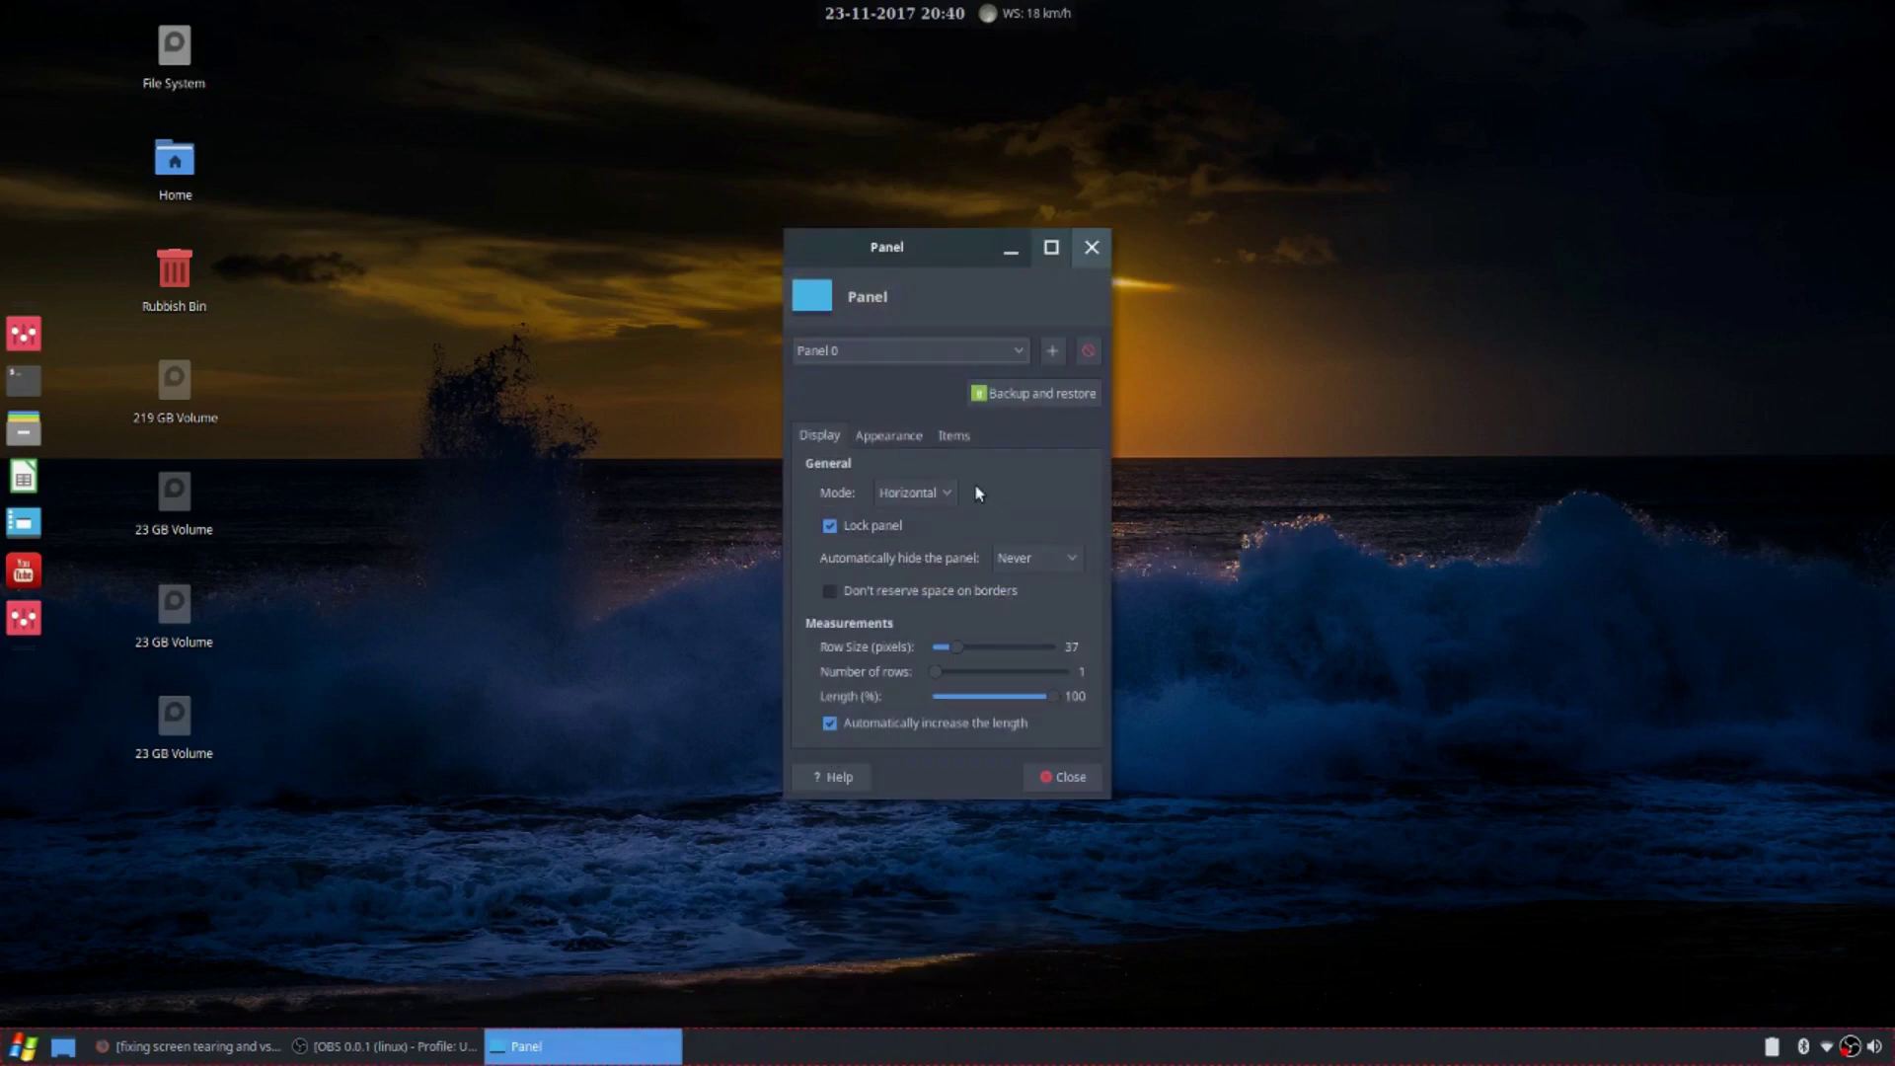
{"action": "left_click", "coordinate": [1016, 391]}
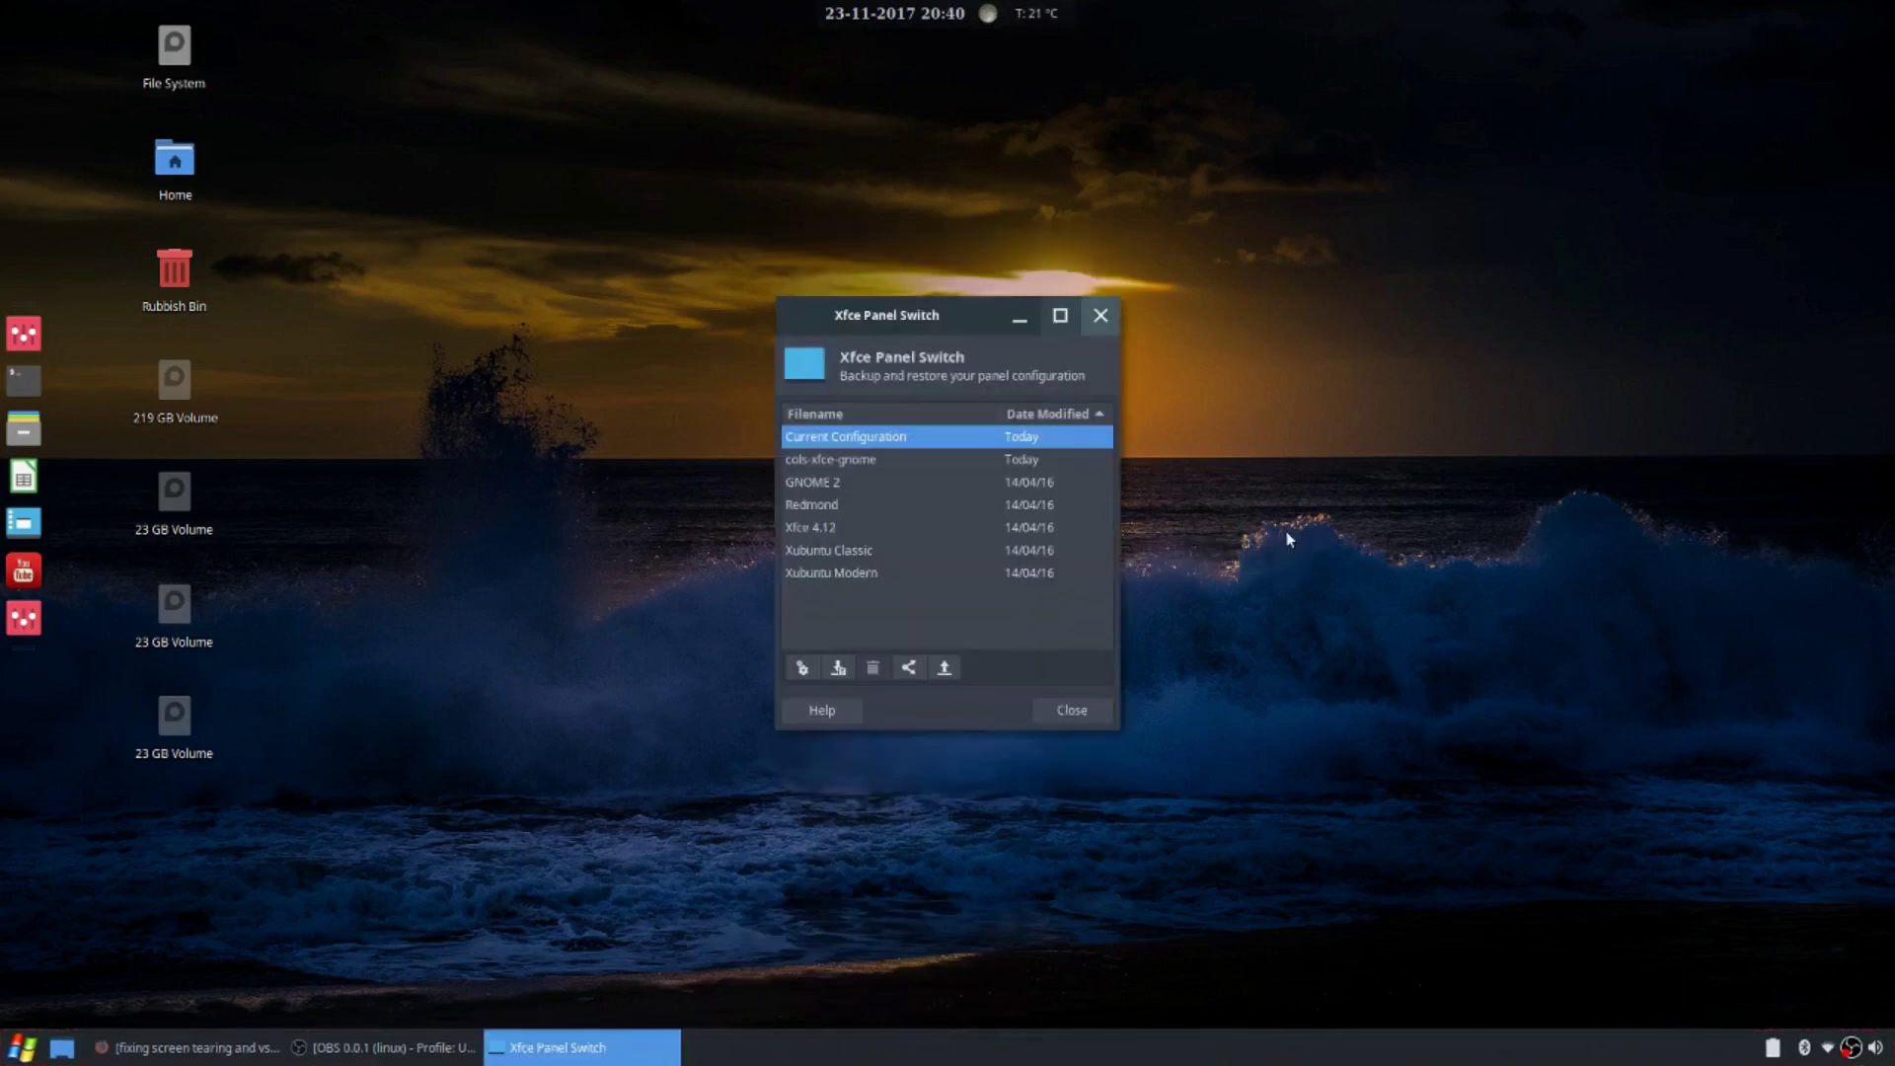
{"action": "left_click", "coordinate": [867, 461]}
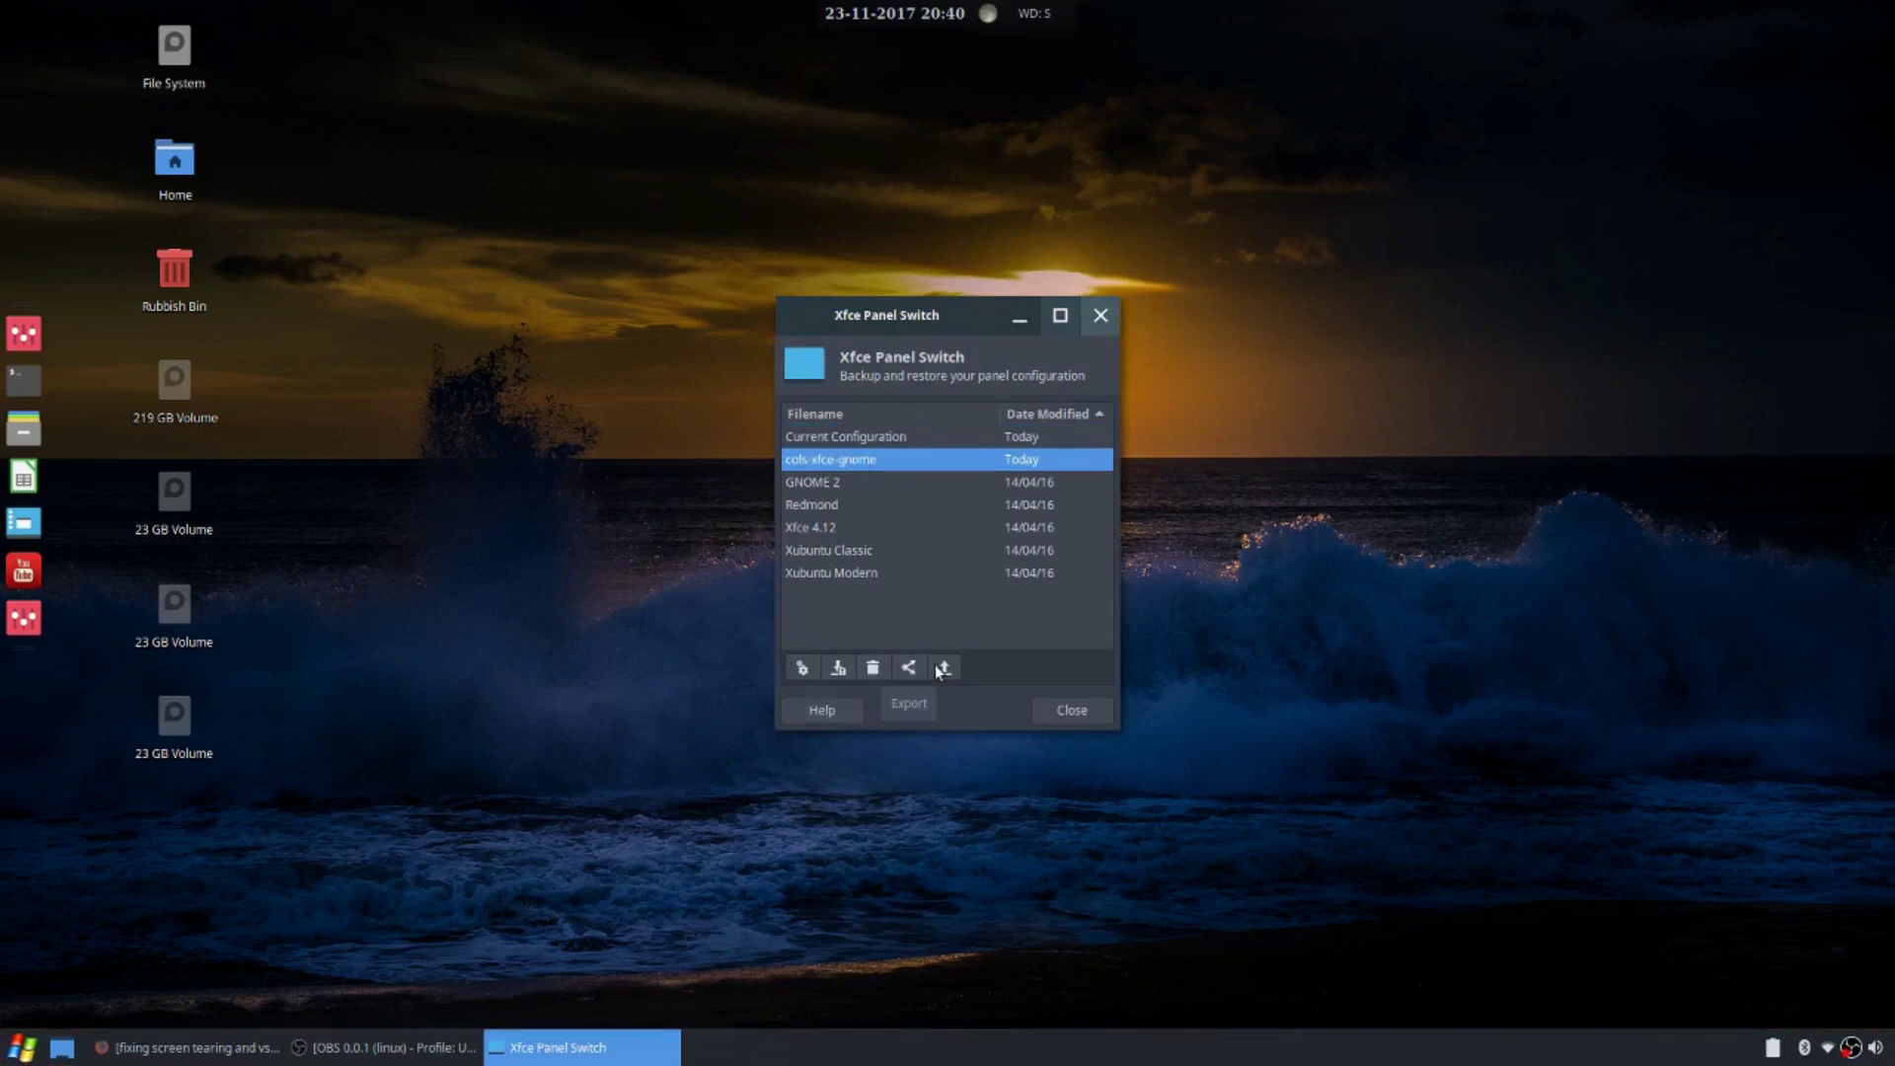
{"action": "left_click", "coordinate": [872, 669]}
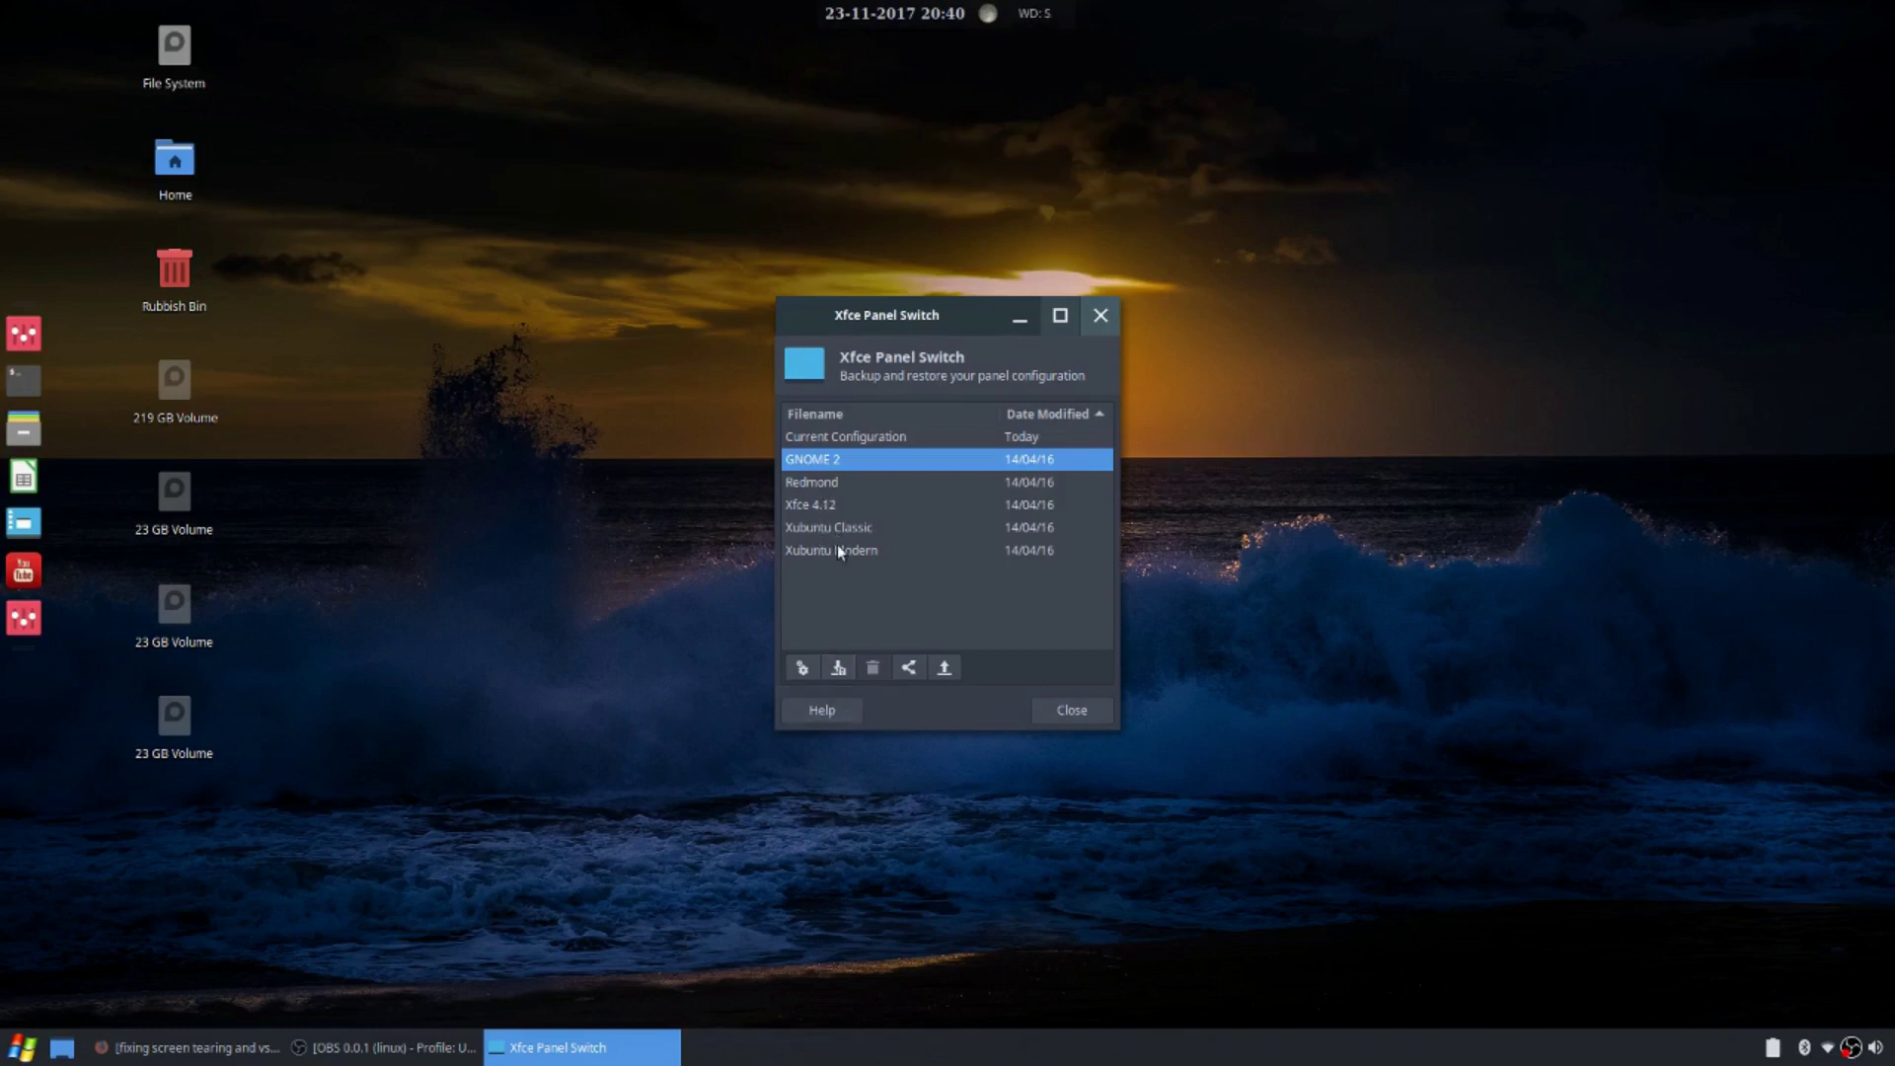
Save a copy of the GNOME 2 panel configuration under the name cols-xfce-gnome and select it in the list
{"action": "left_click", "coordinate": [839, 667]}
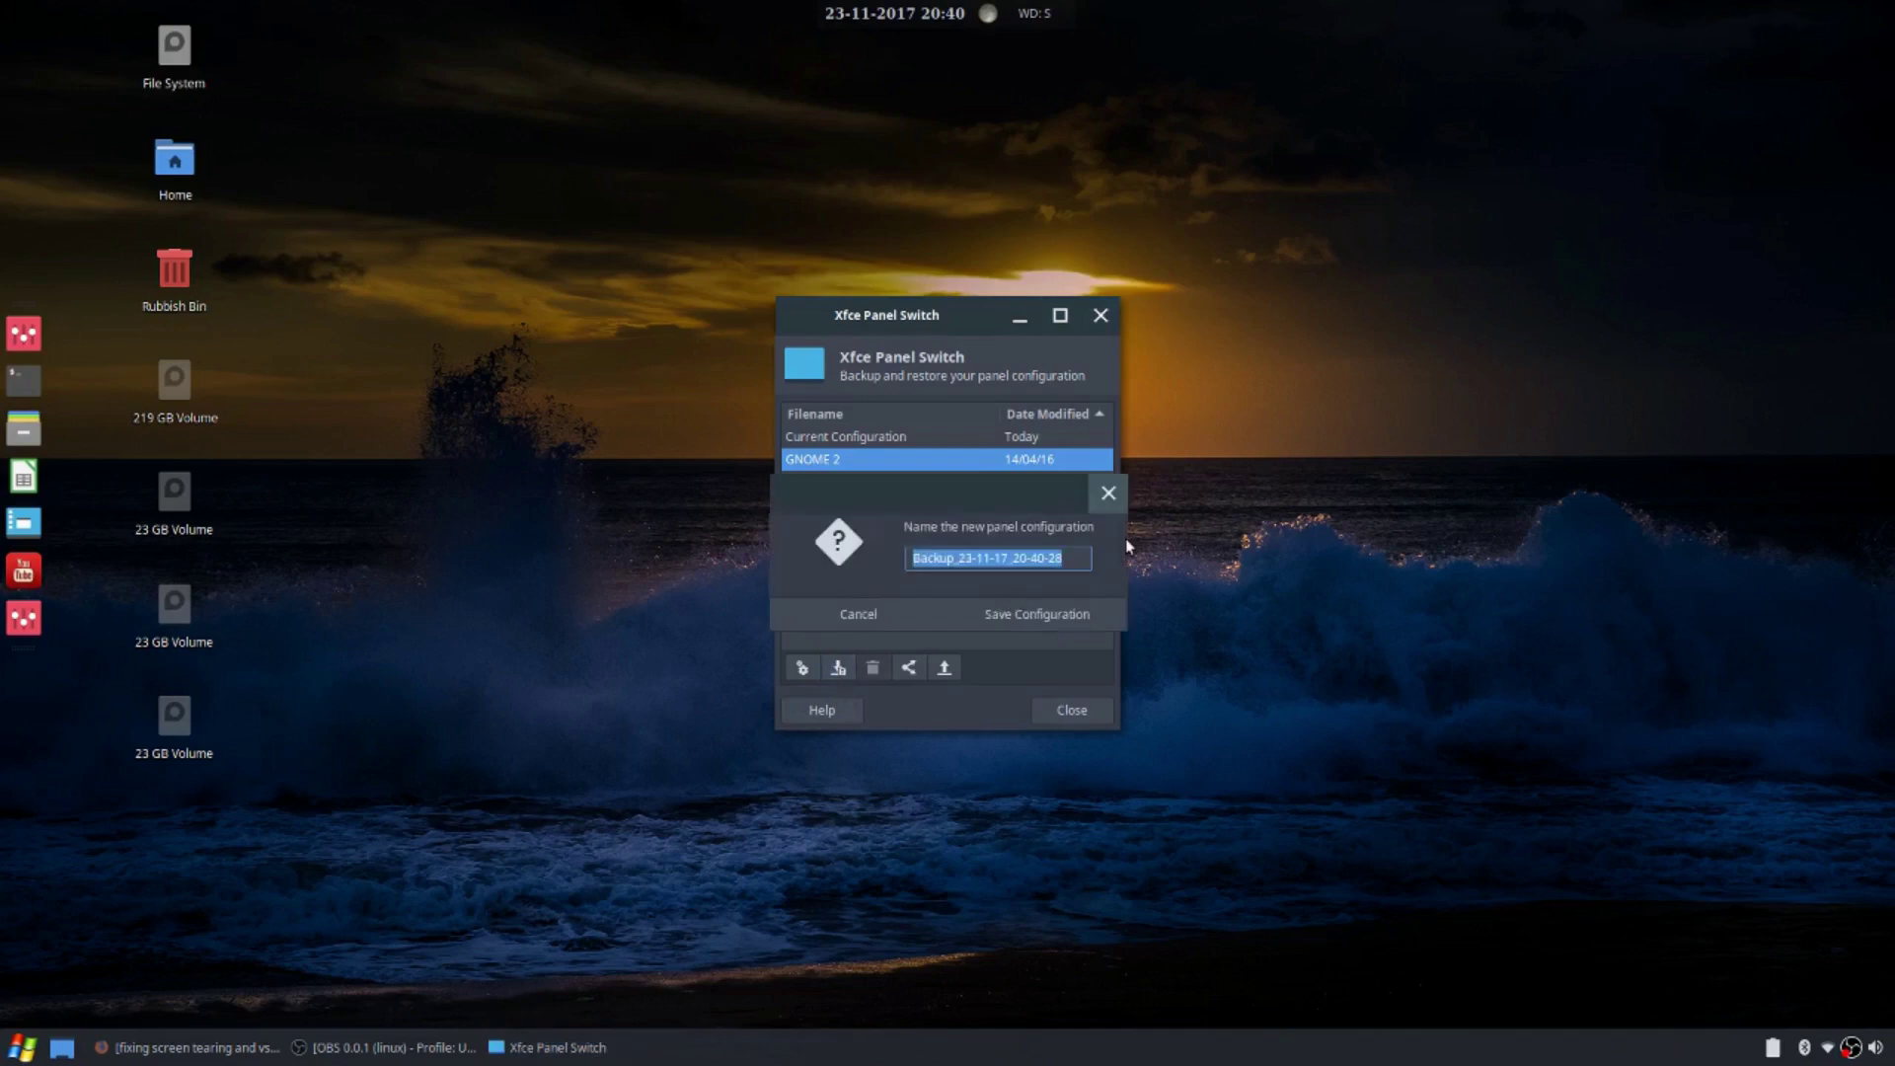
{"action": "type", "text": "cols"}
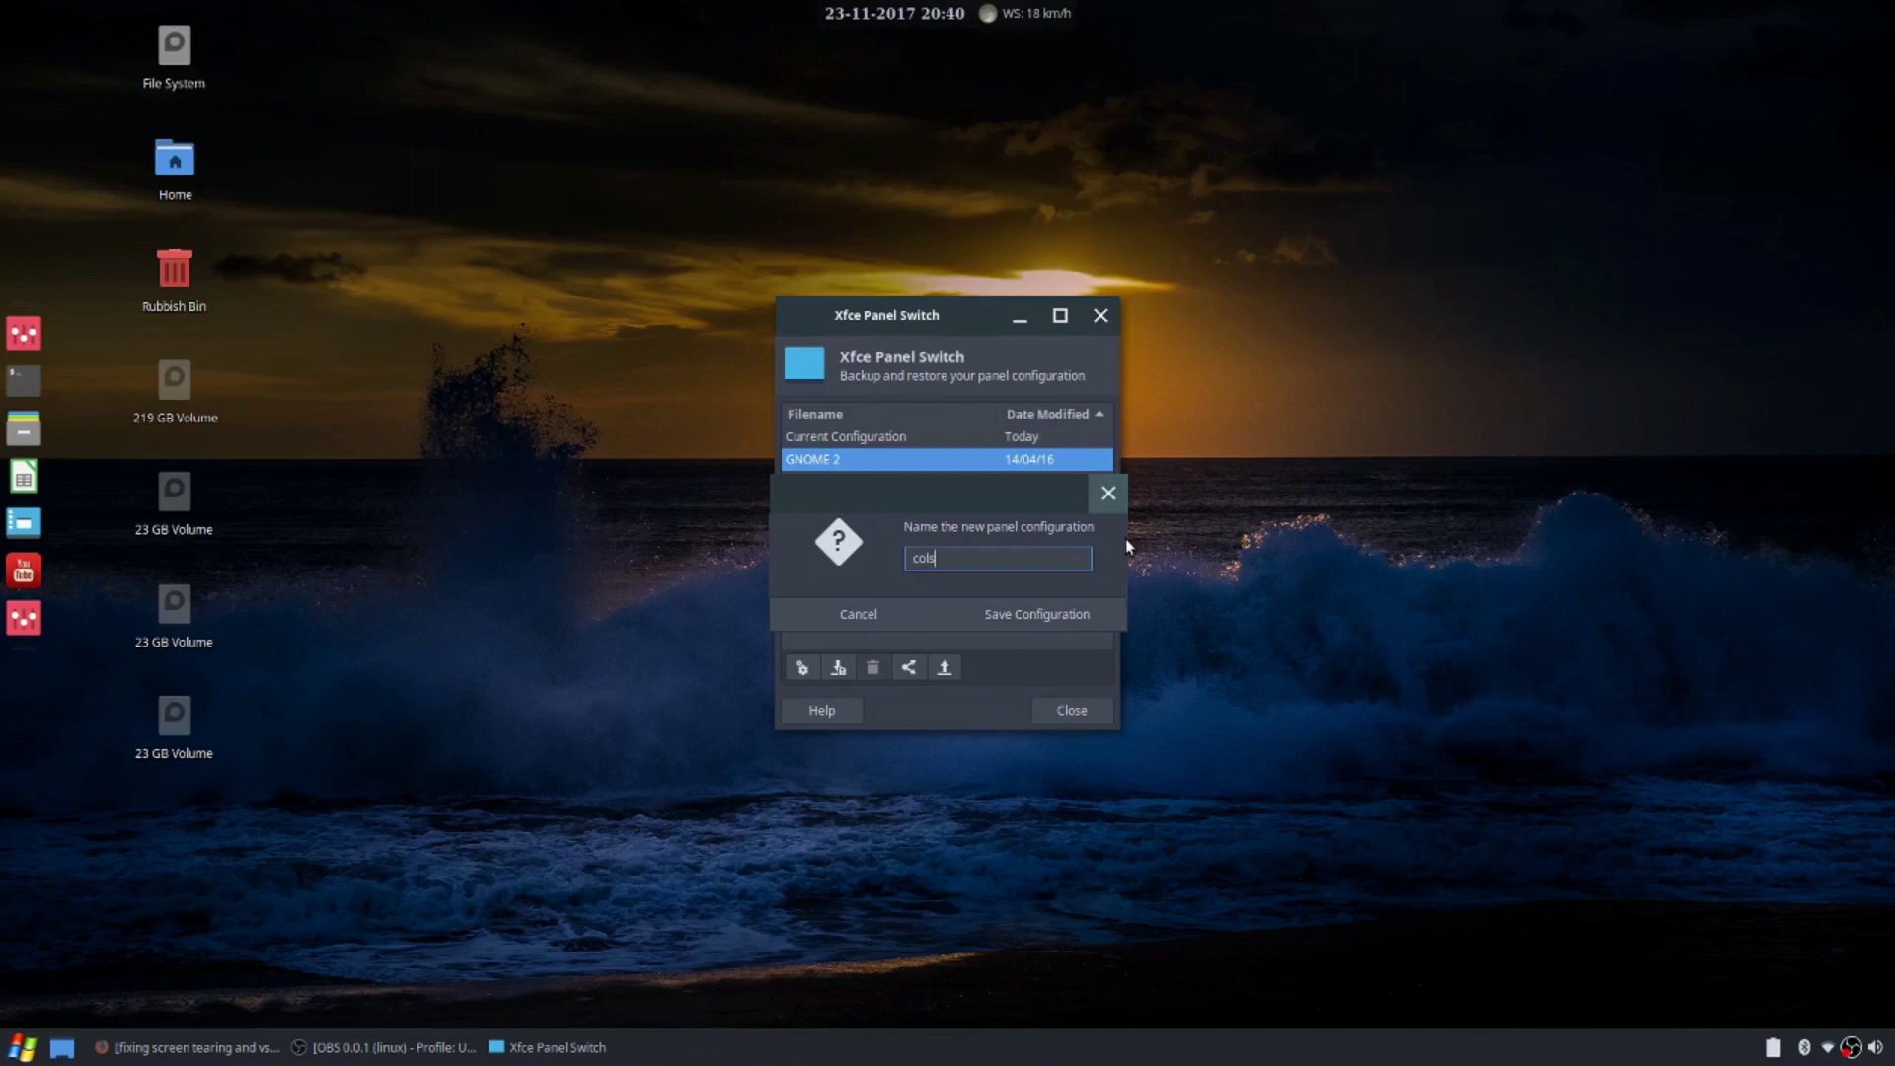
{"action": "type", "text": "-xfce-gnome"}
{"action": "left_click", "coordinate": [1001, 623]}
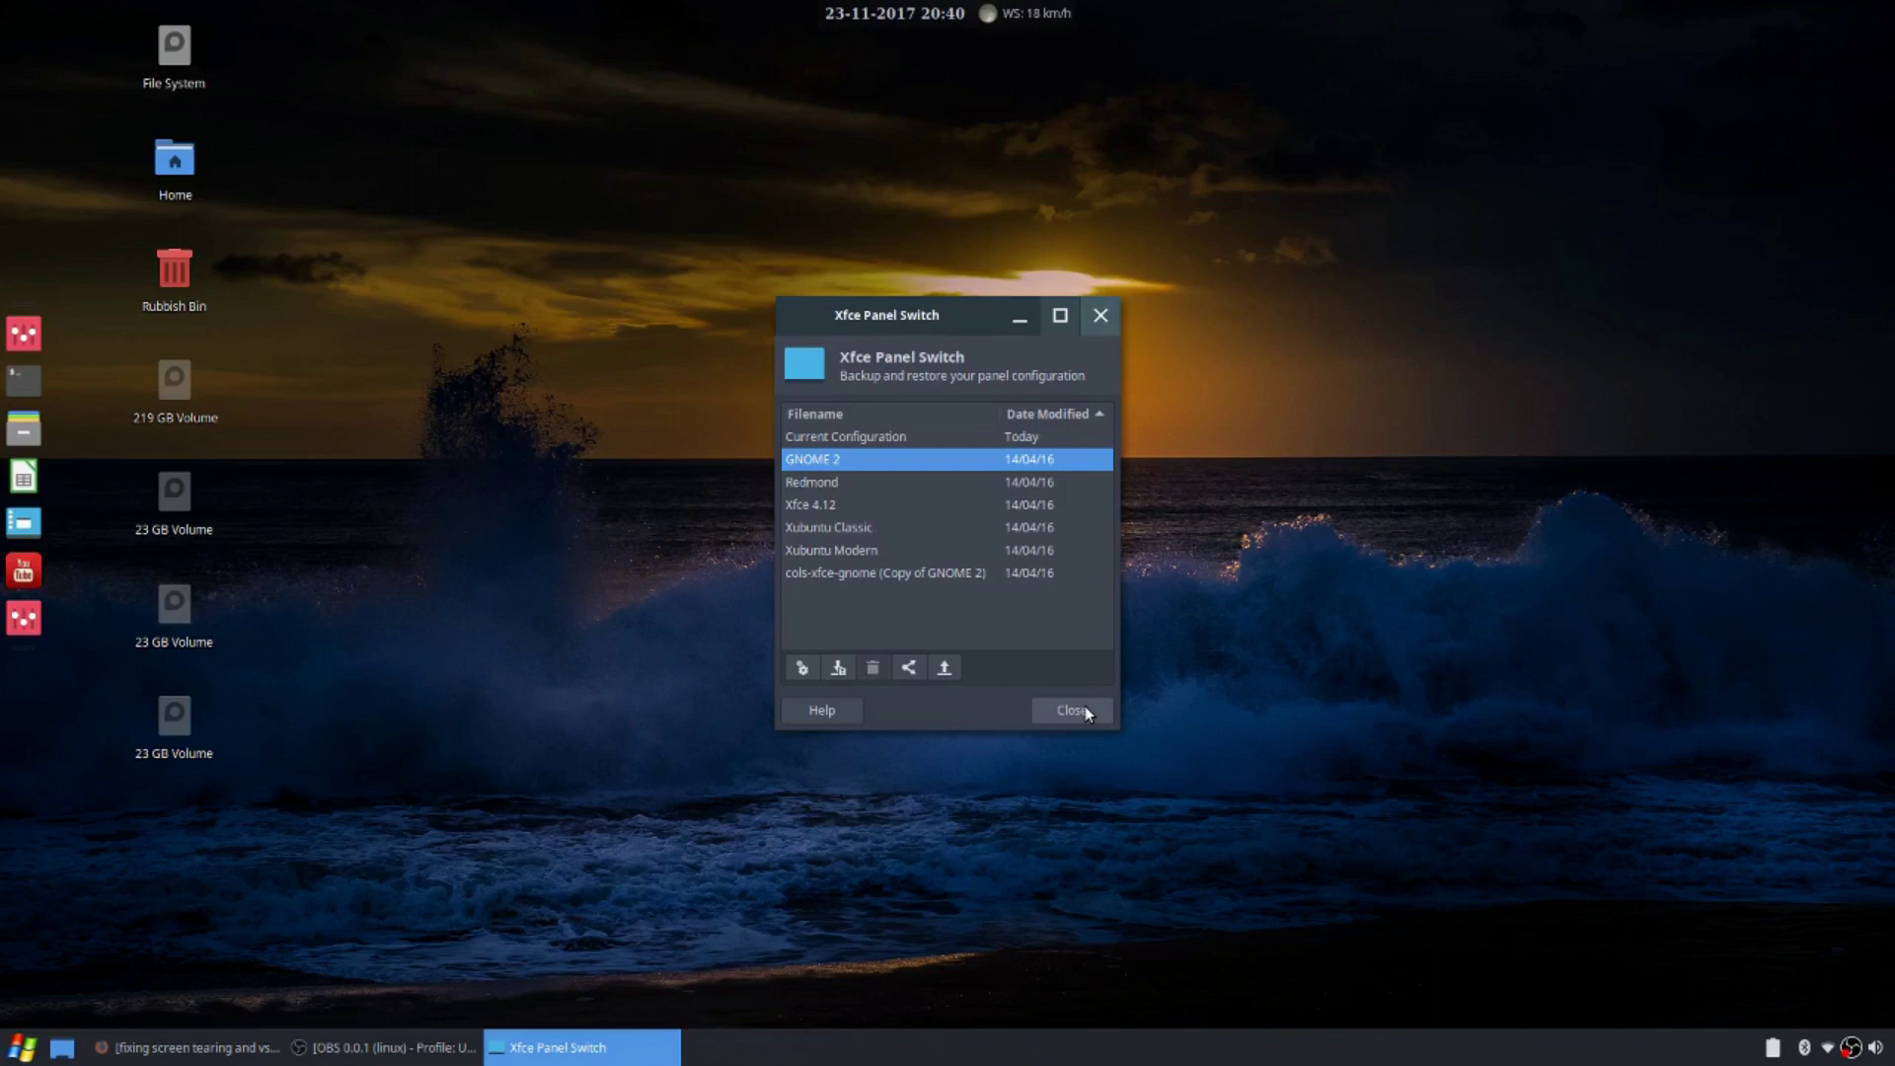
{"action": "left_click", "coordinate": [874, 576]}
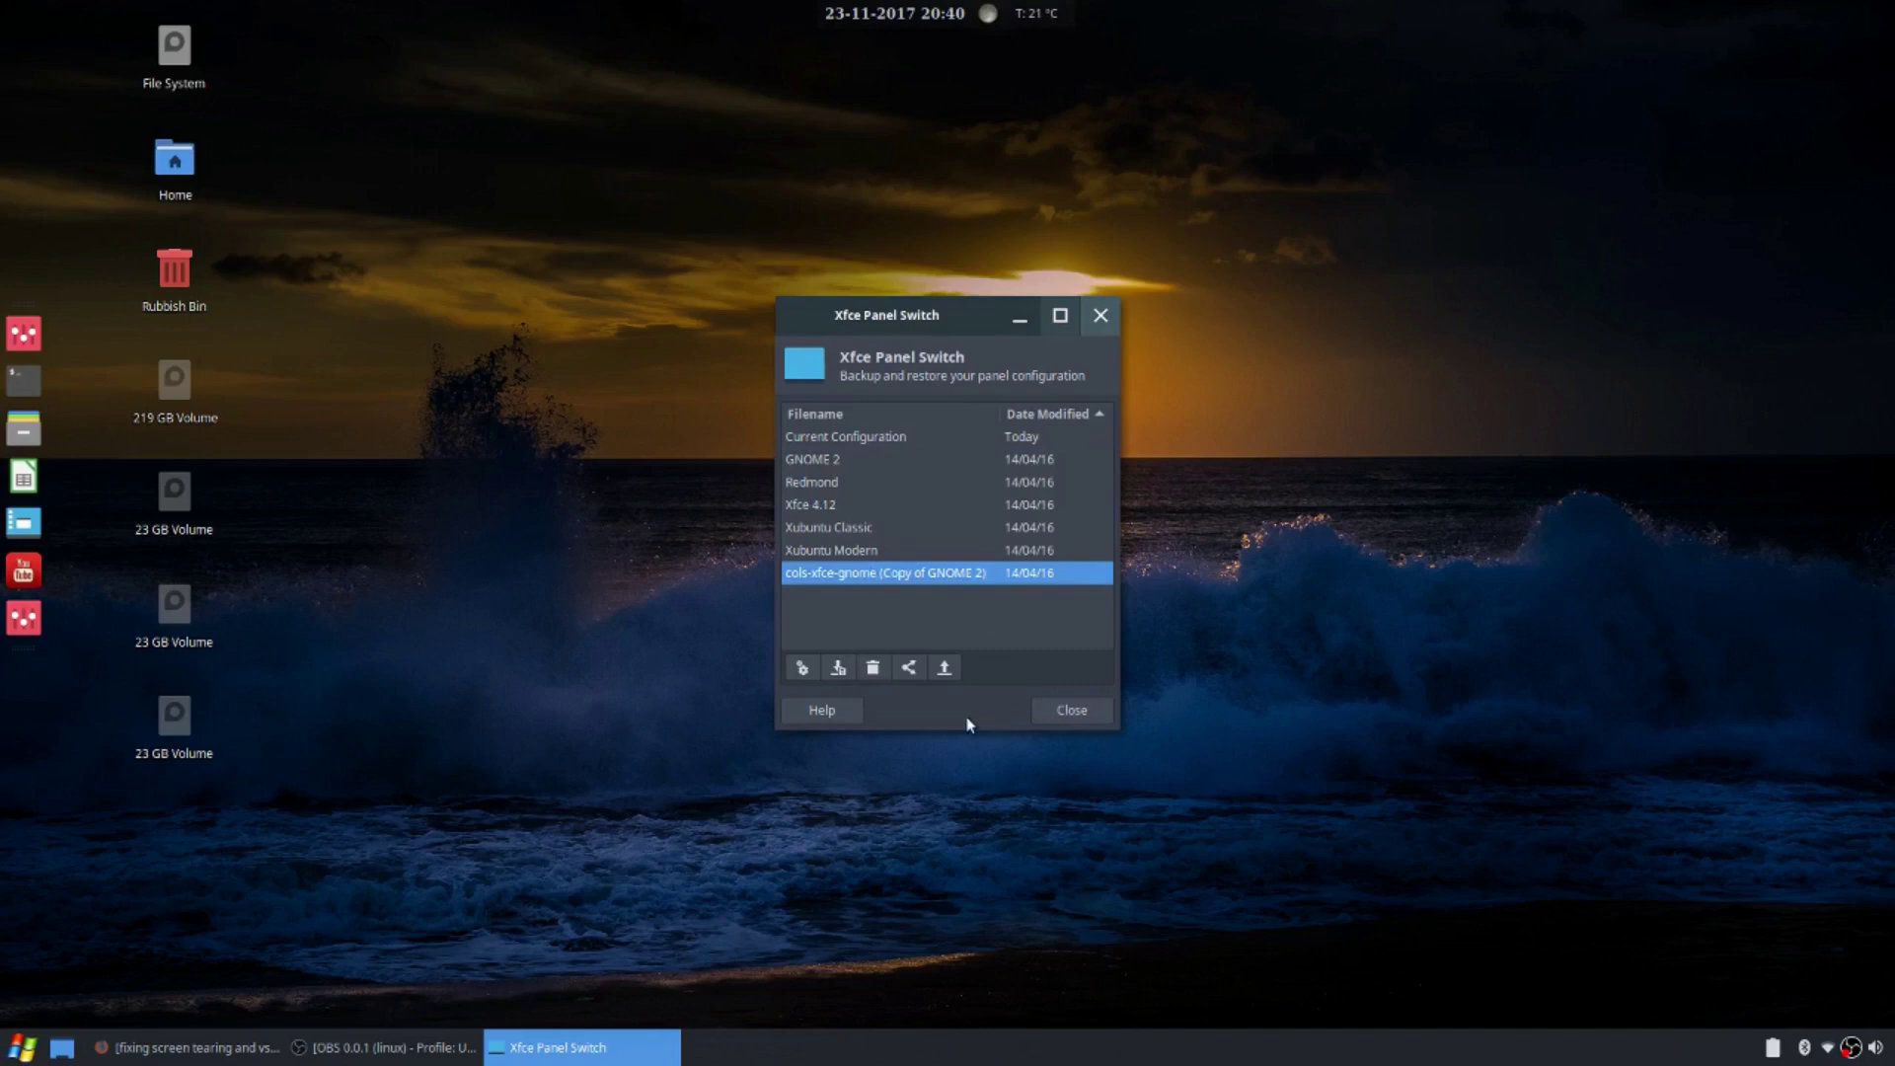
Close Xfce Panel Switch and reopen it from the horizontal taskbar panel's preferences
{"action": "left_click", "coordinate": [1086, 713]}
{"action": "right_click", "coordinate": [770, 1048]}
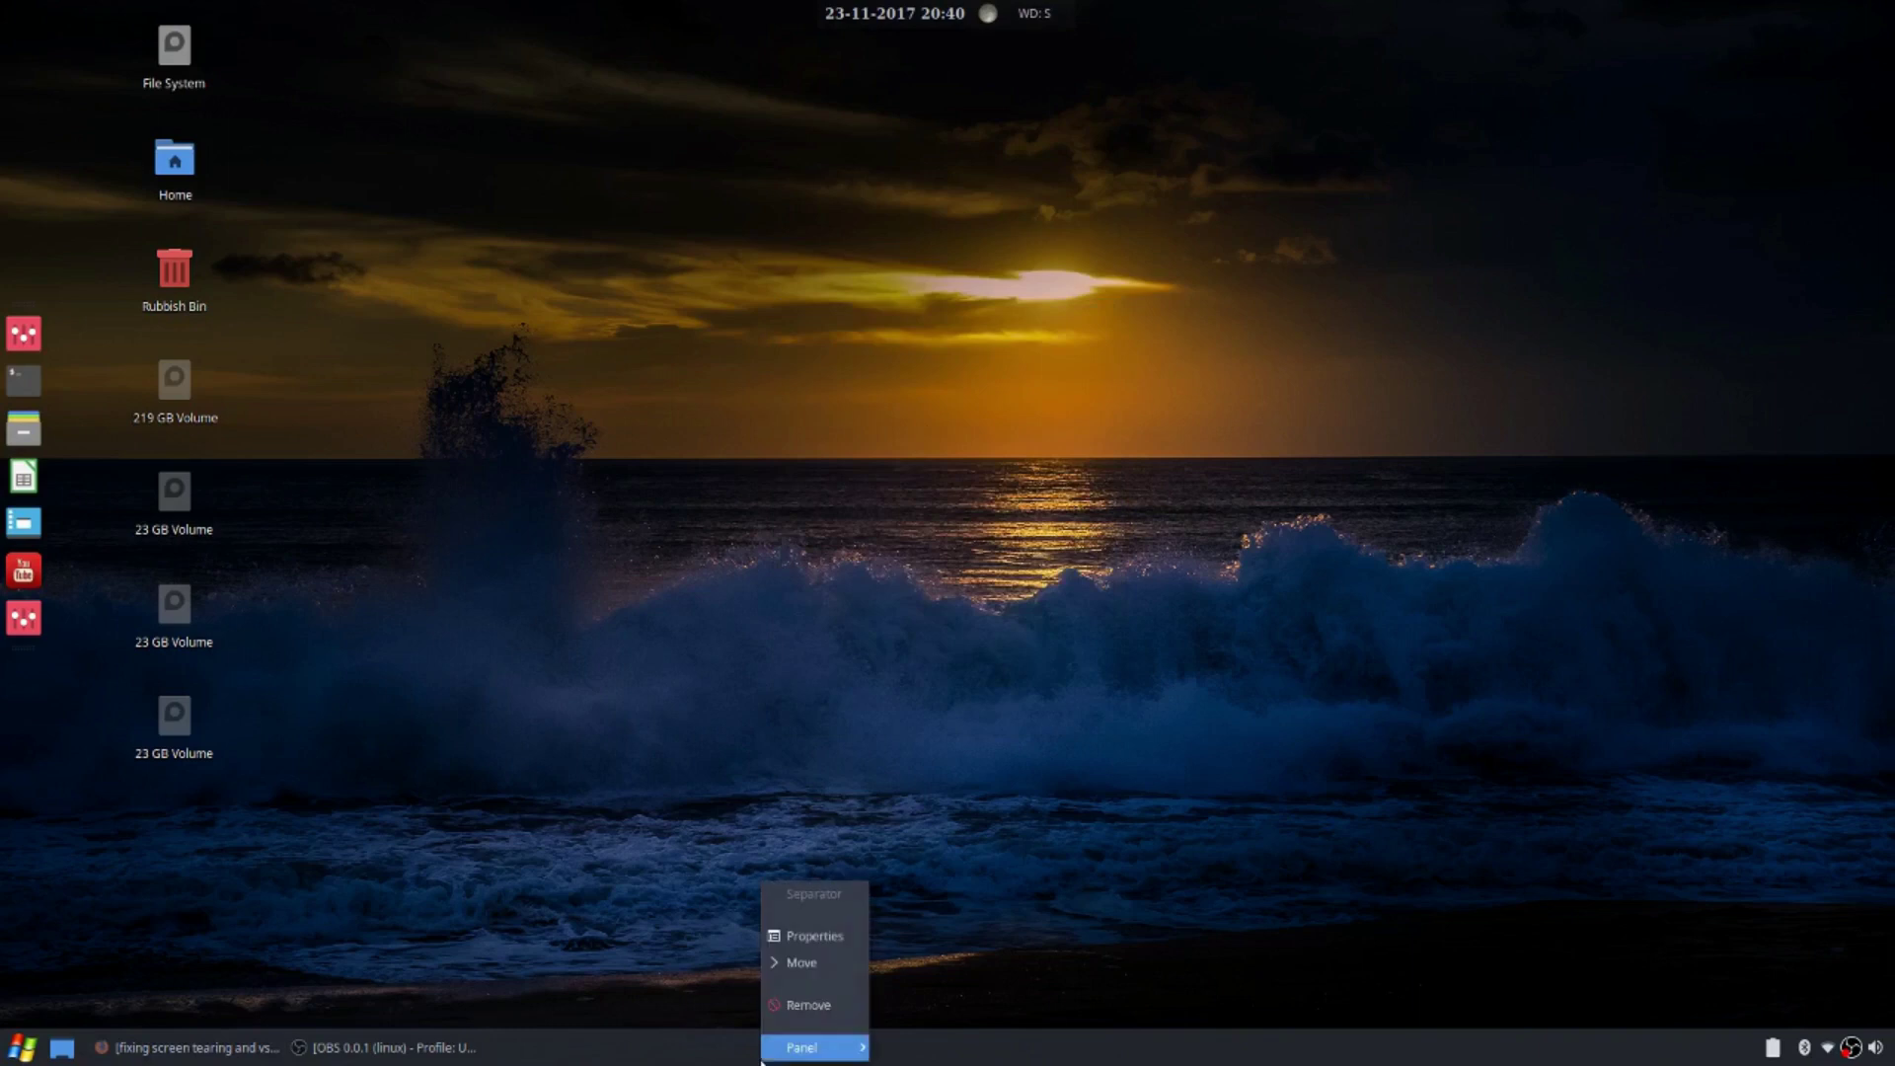
{"action": "mouse_move", "coordinate": [820, 1047]}
{"action": "left_click", "coordinate": [946, 941]}
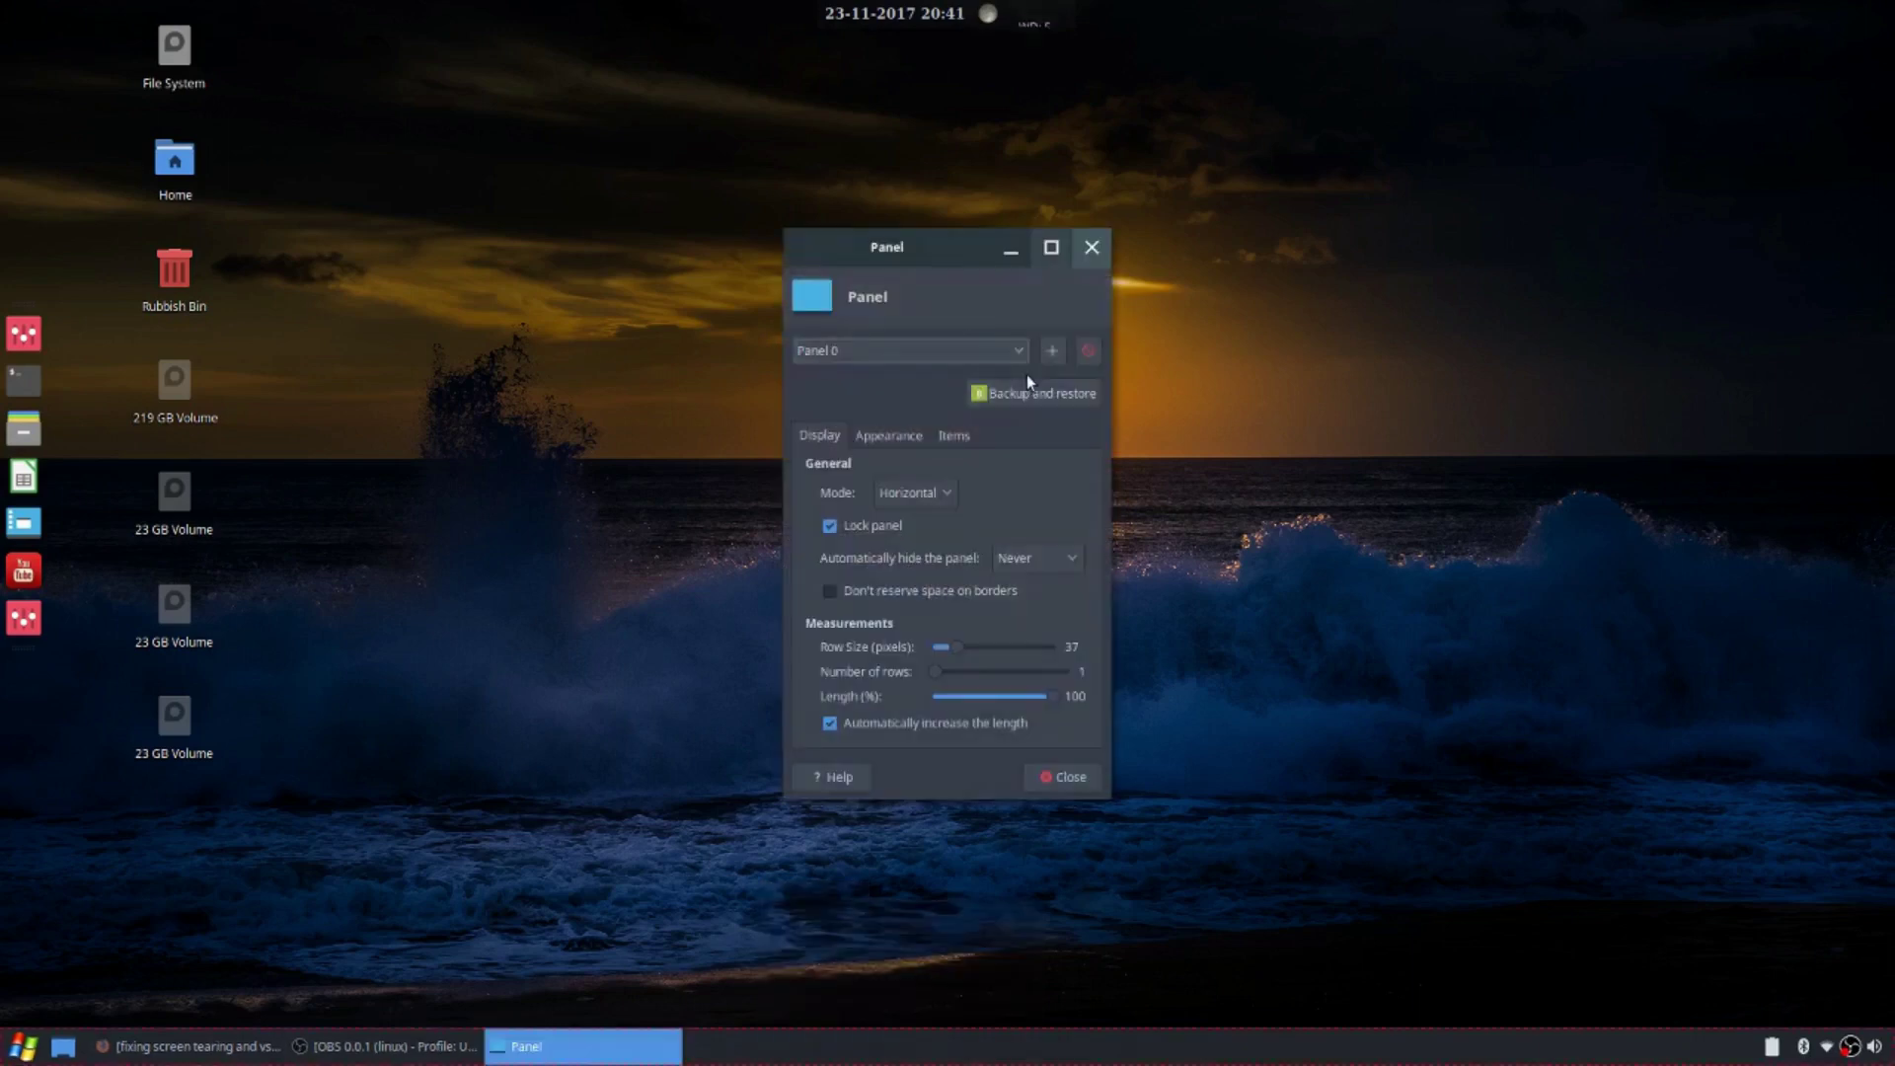
{"action": "key", "text": "Escape"}
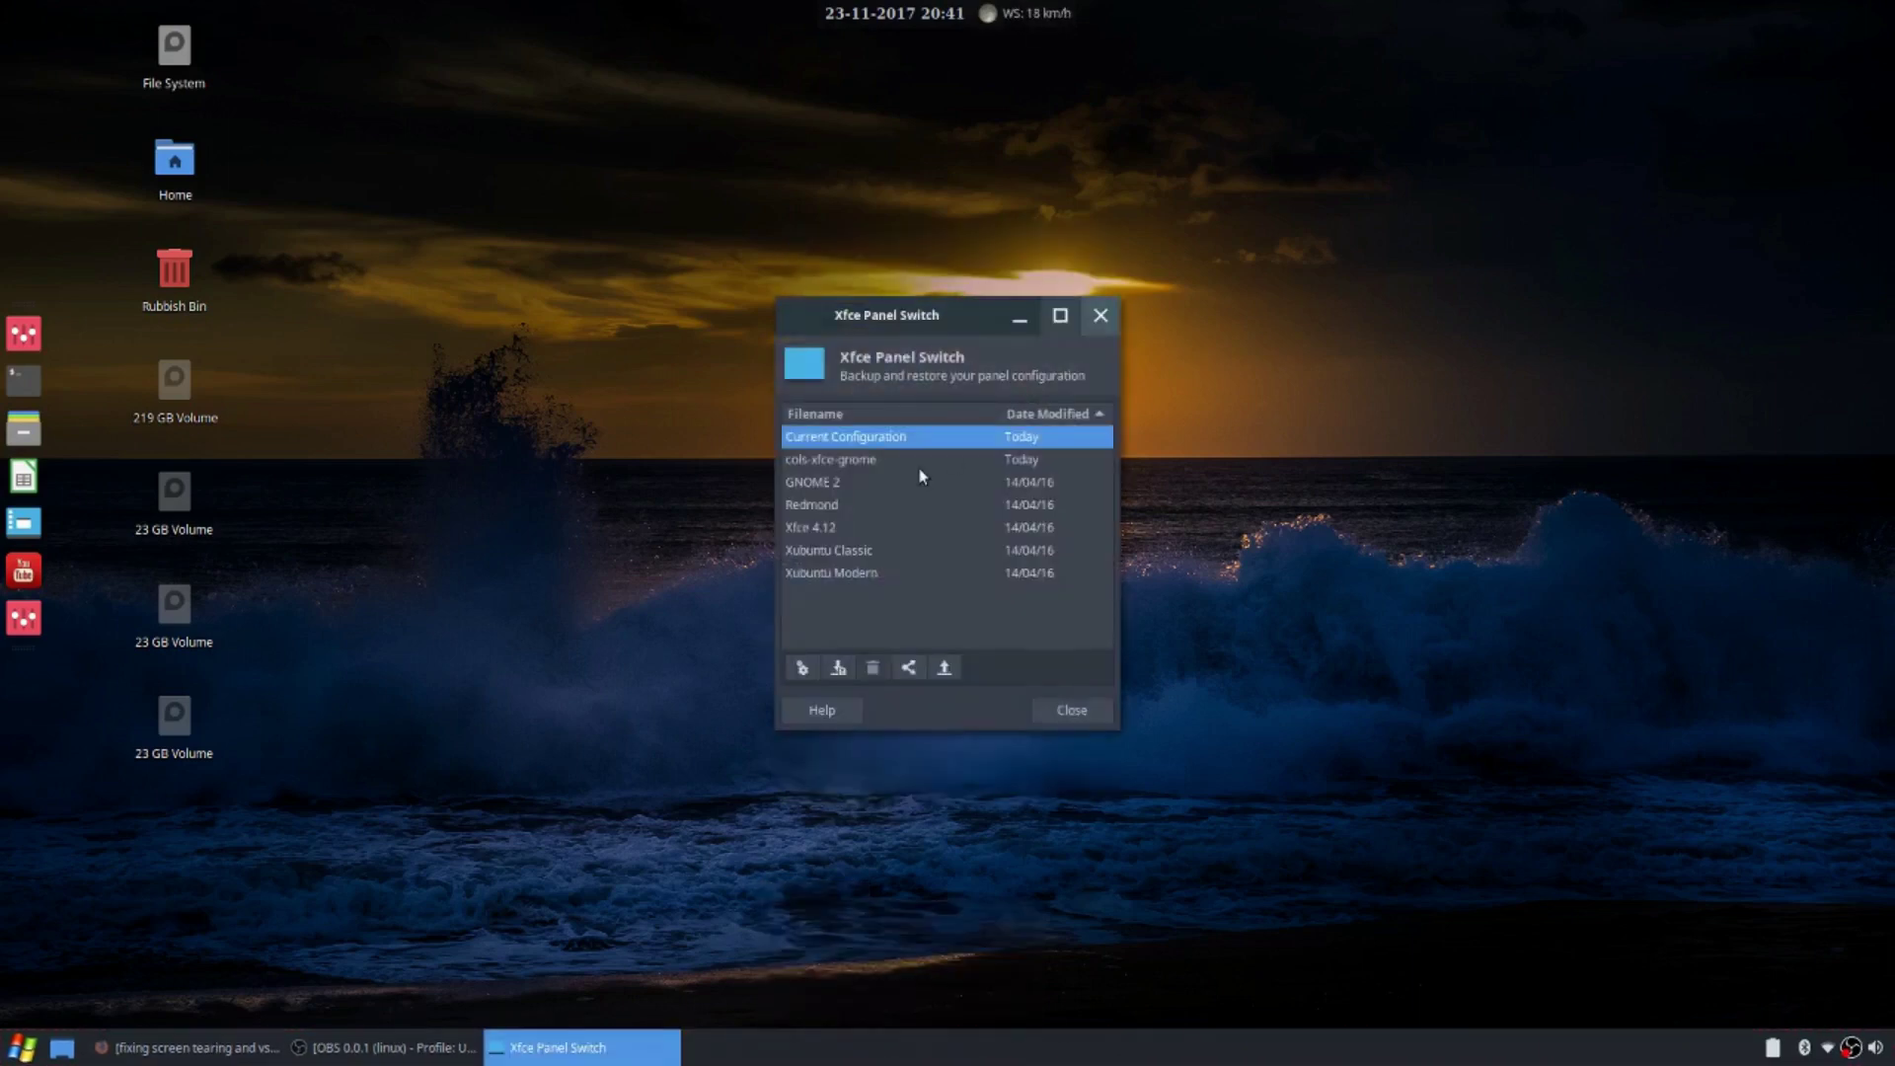
Apply the Xubuntu Modern panel configuration and inspect the applications menu on its panel
{"action": "left_click", "coordinate": [824, 576]}
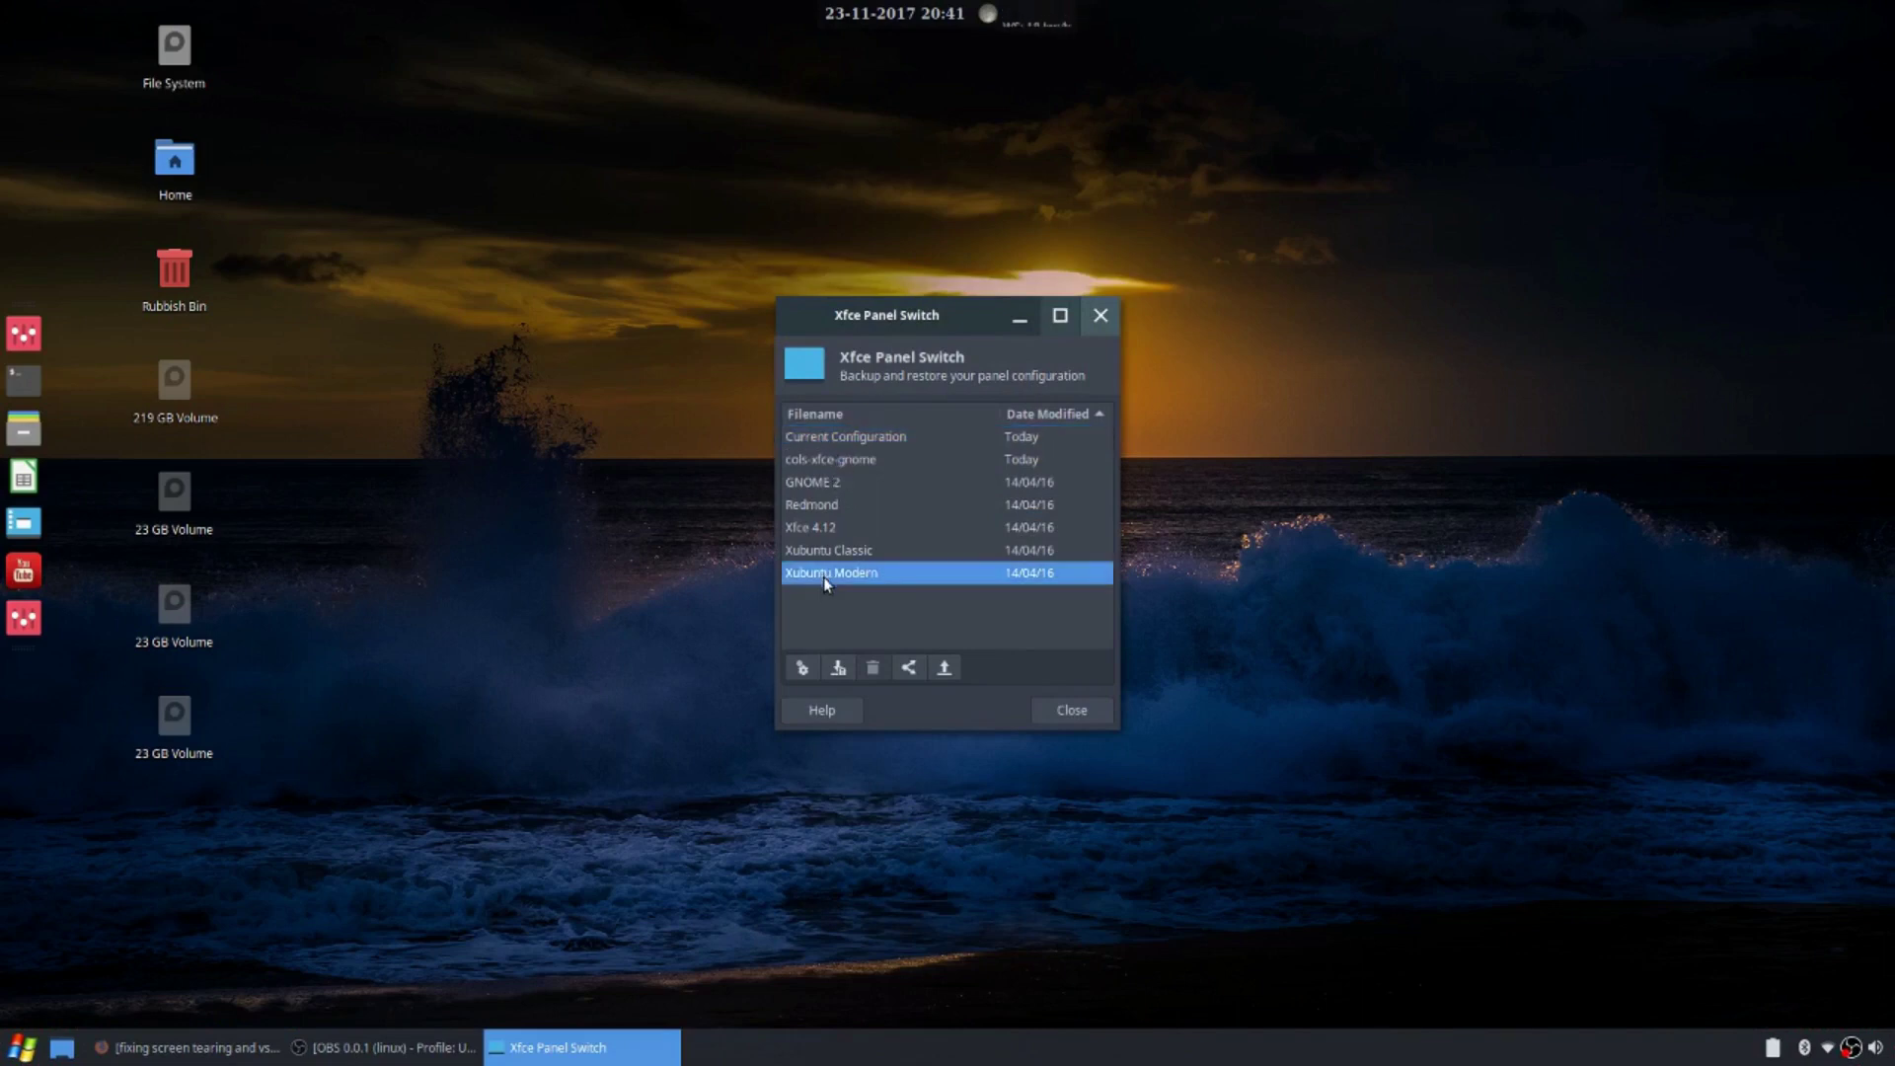
{"action": "left_click", "coordinate": [803, 668]}
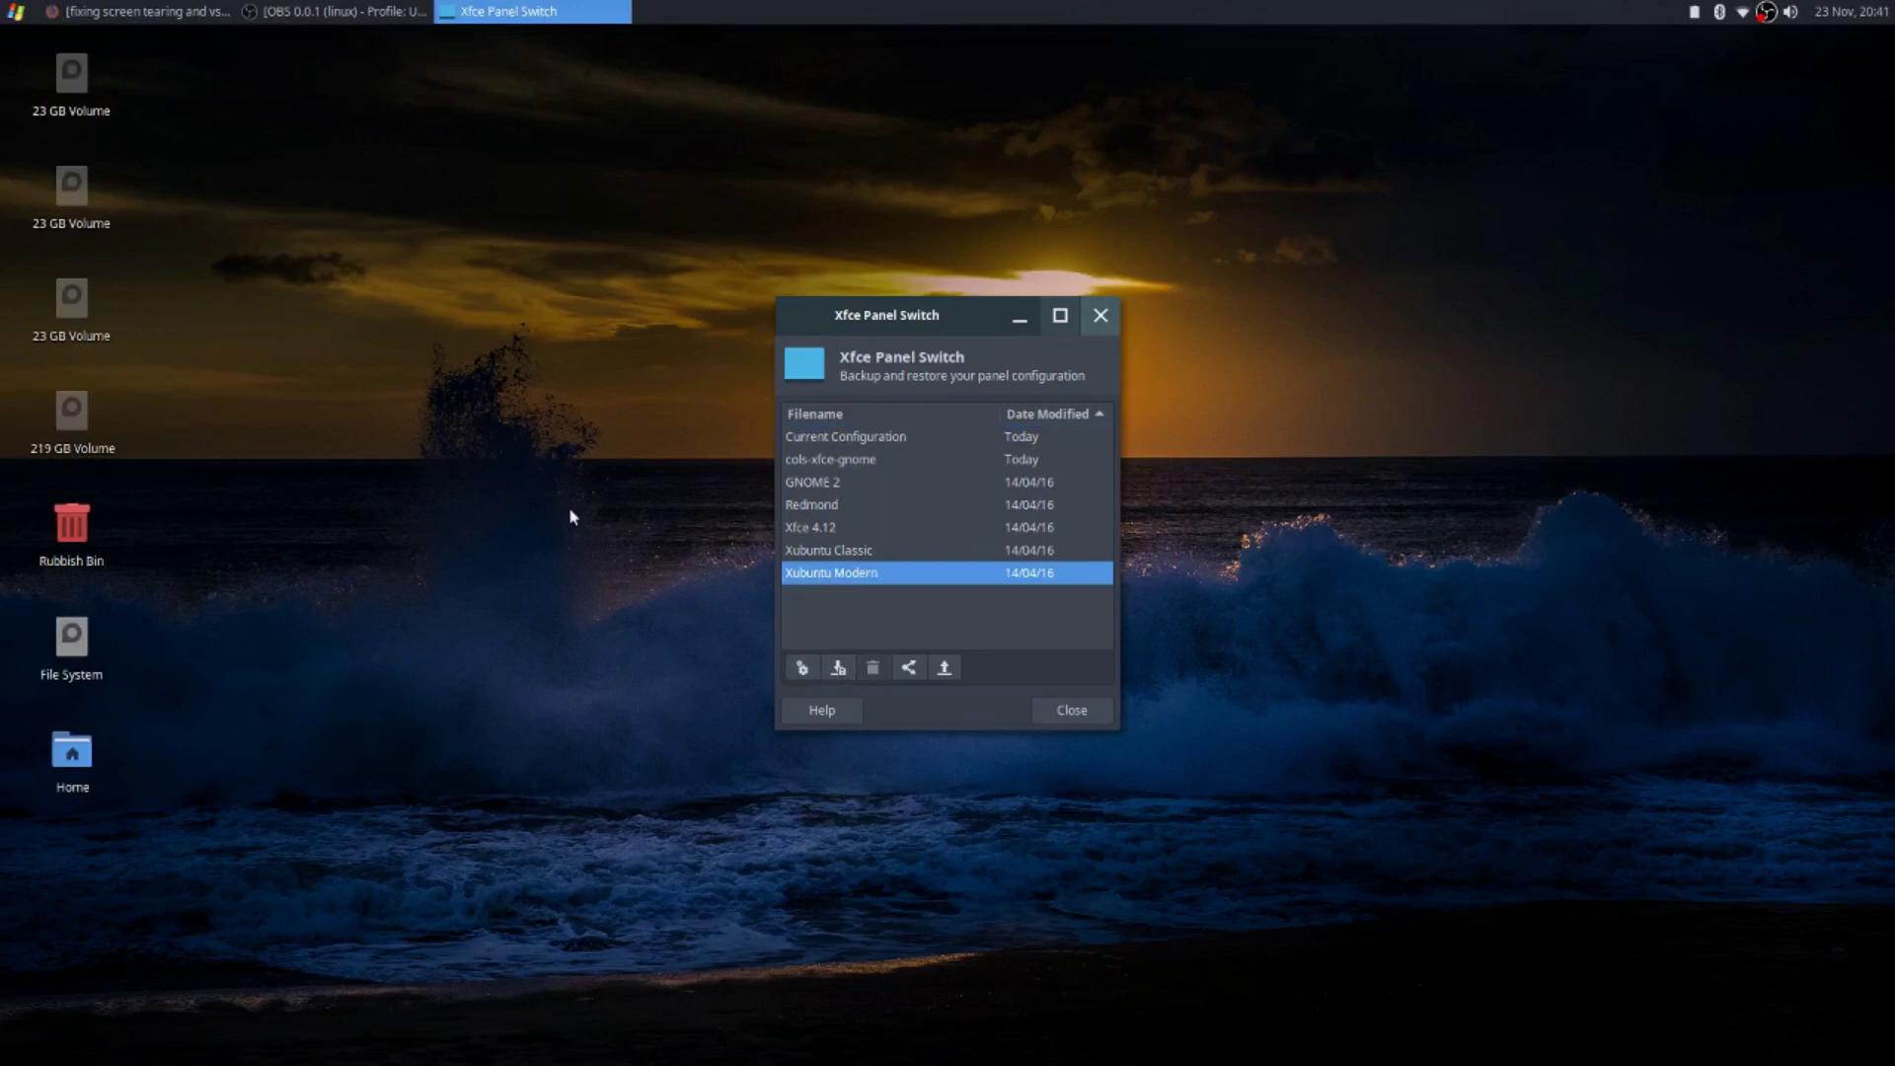
{"action": "left_click", "coordinate": [20, 15]}
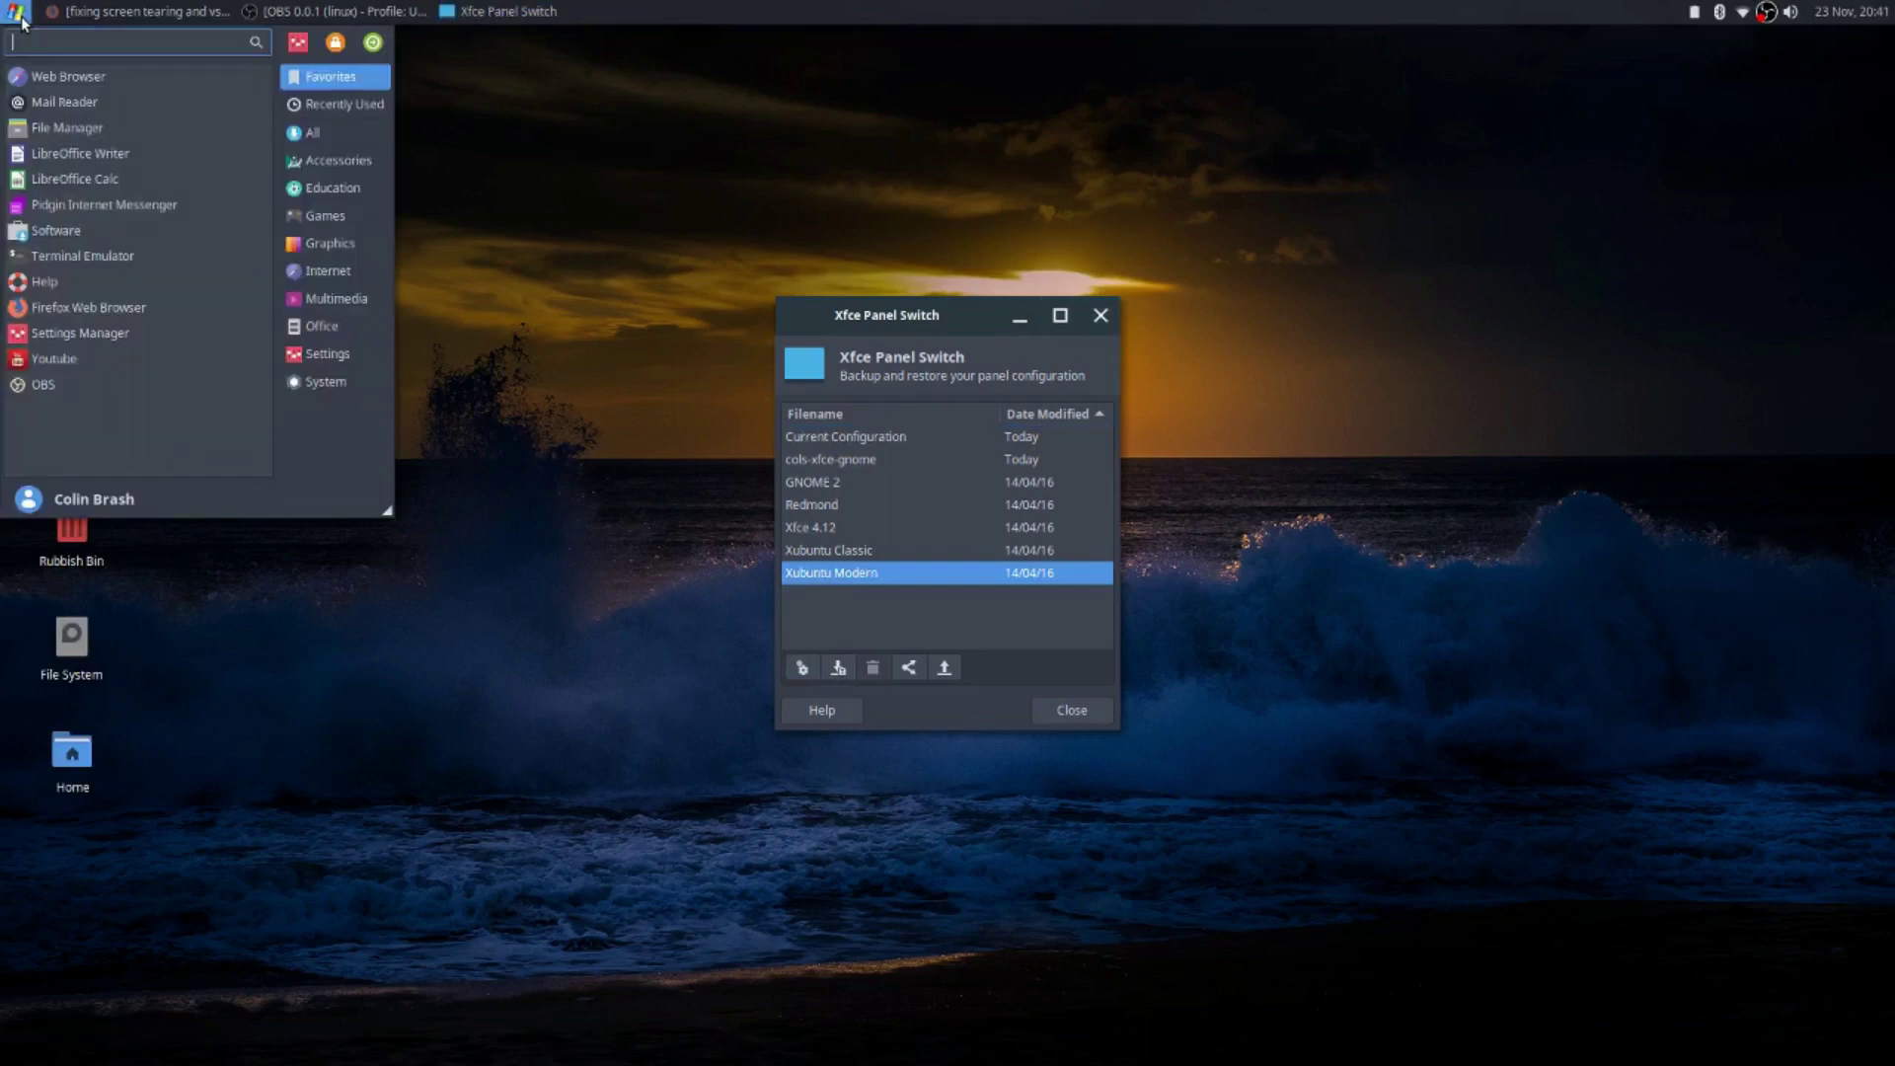
{"action": "left_click", "coordinate": [21, 18]}
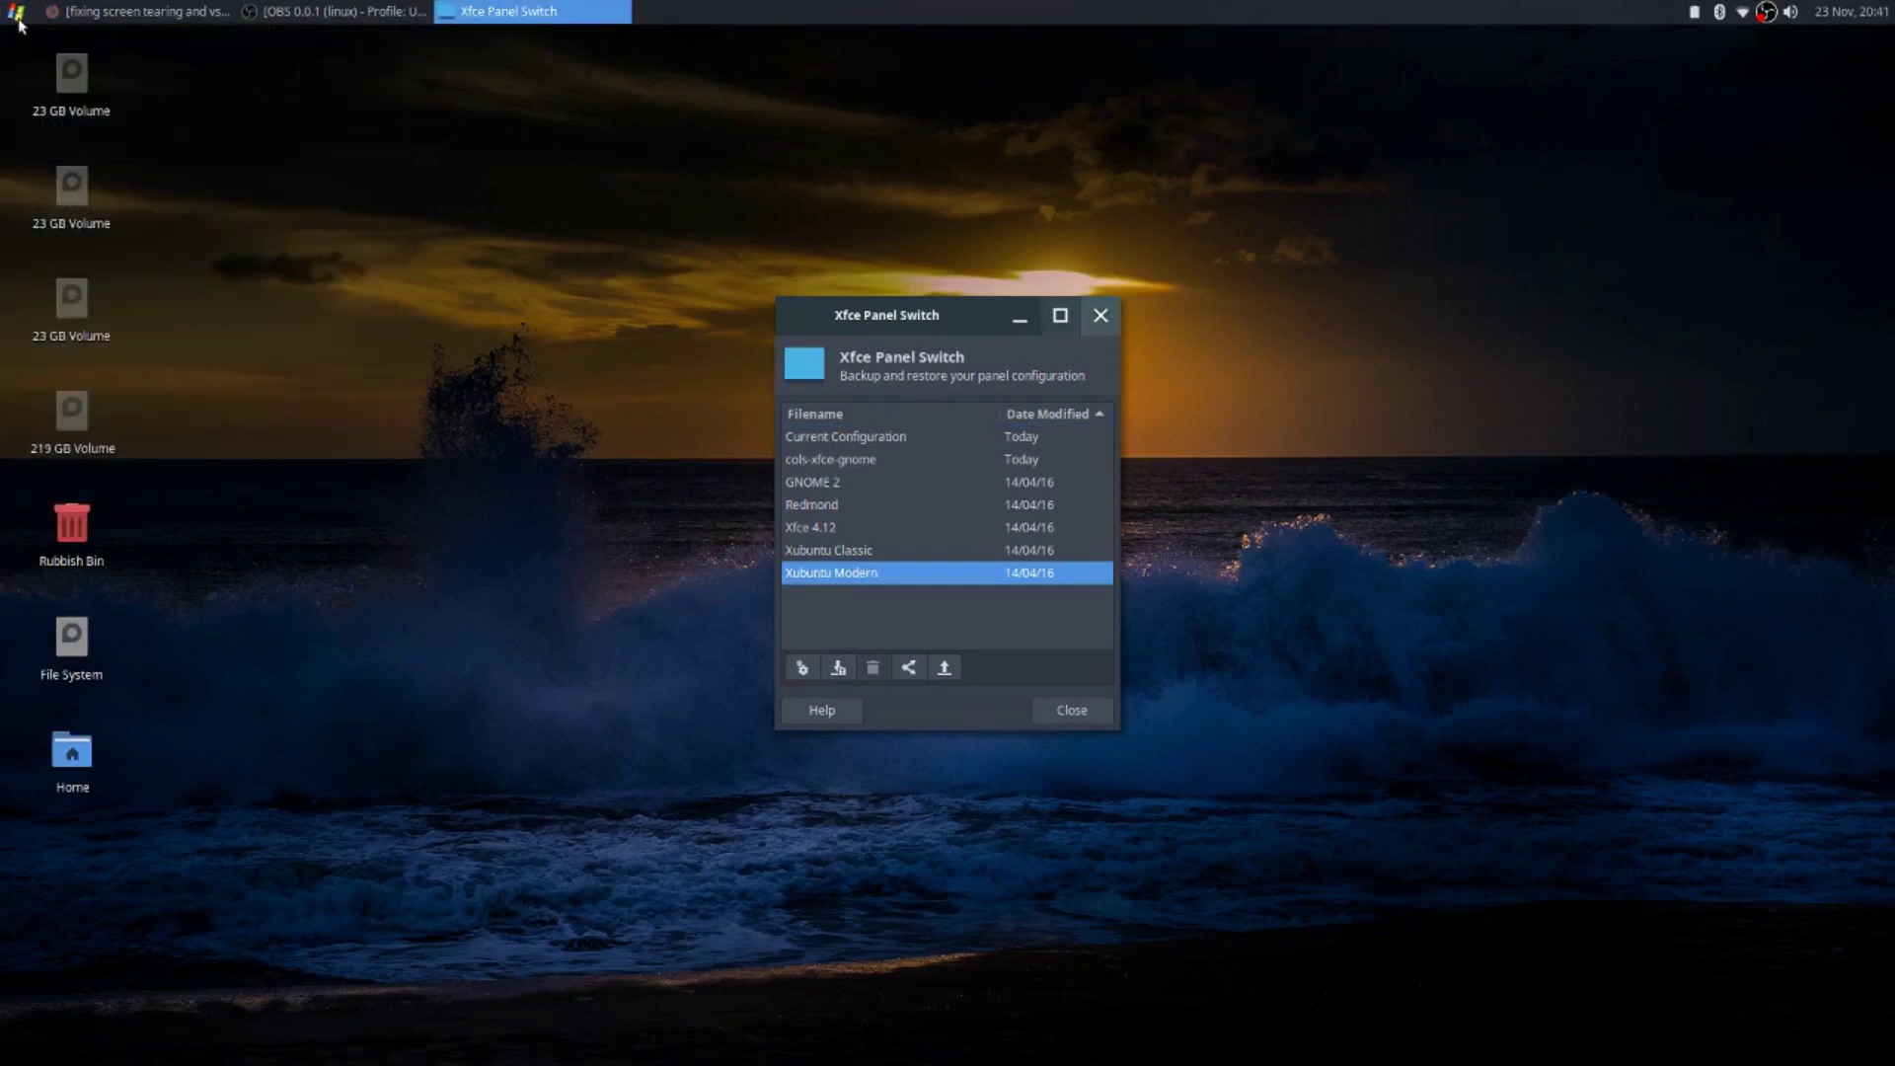
{"action": "left_click", "coordinate": [9, 16]}
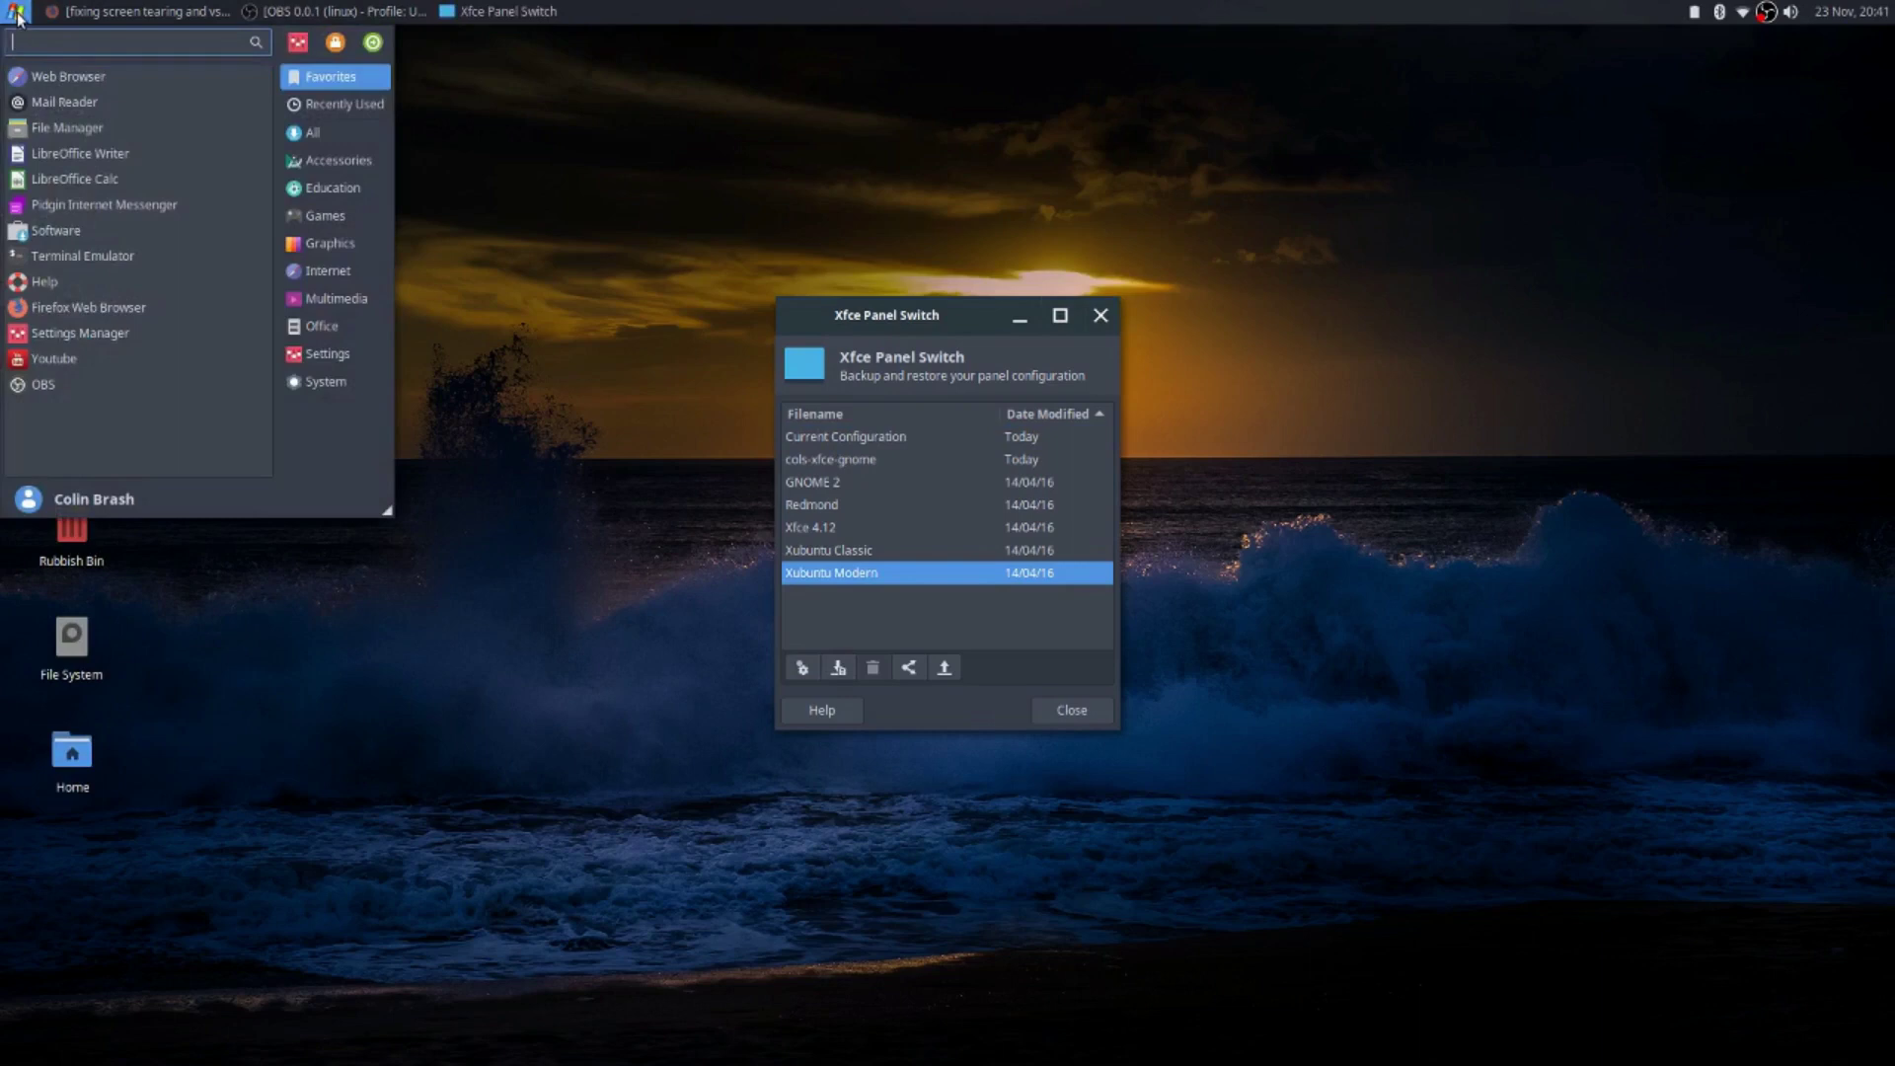
{"action": "left_click", "coordinate": [18, 14]}
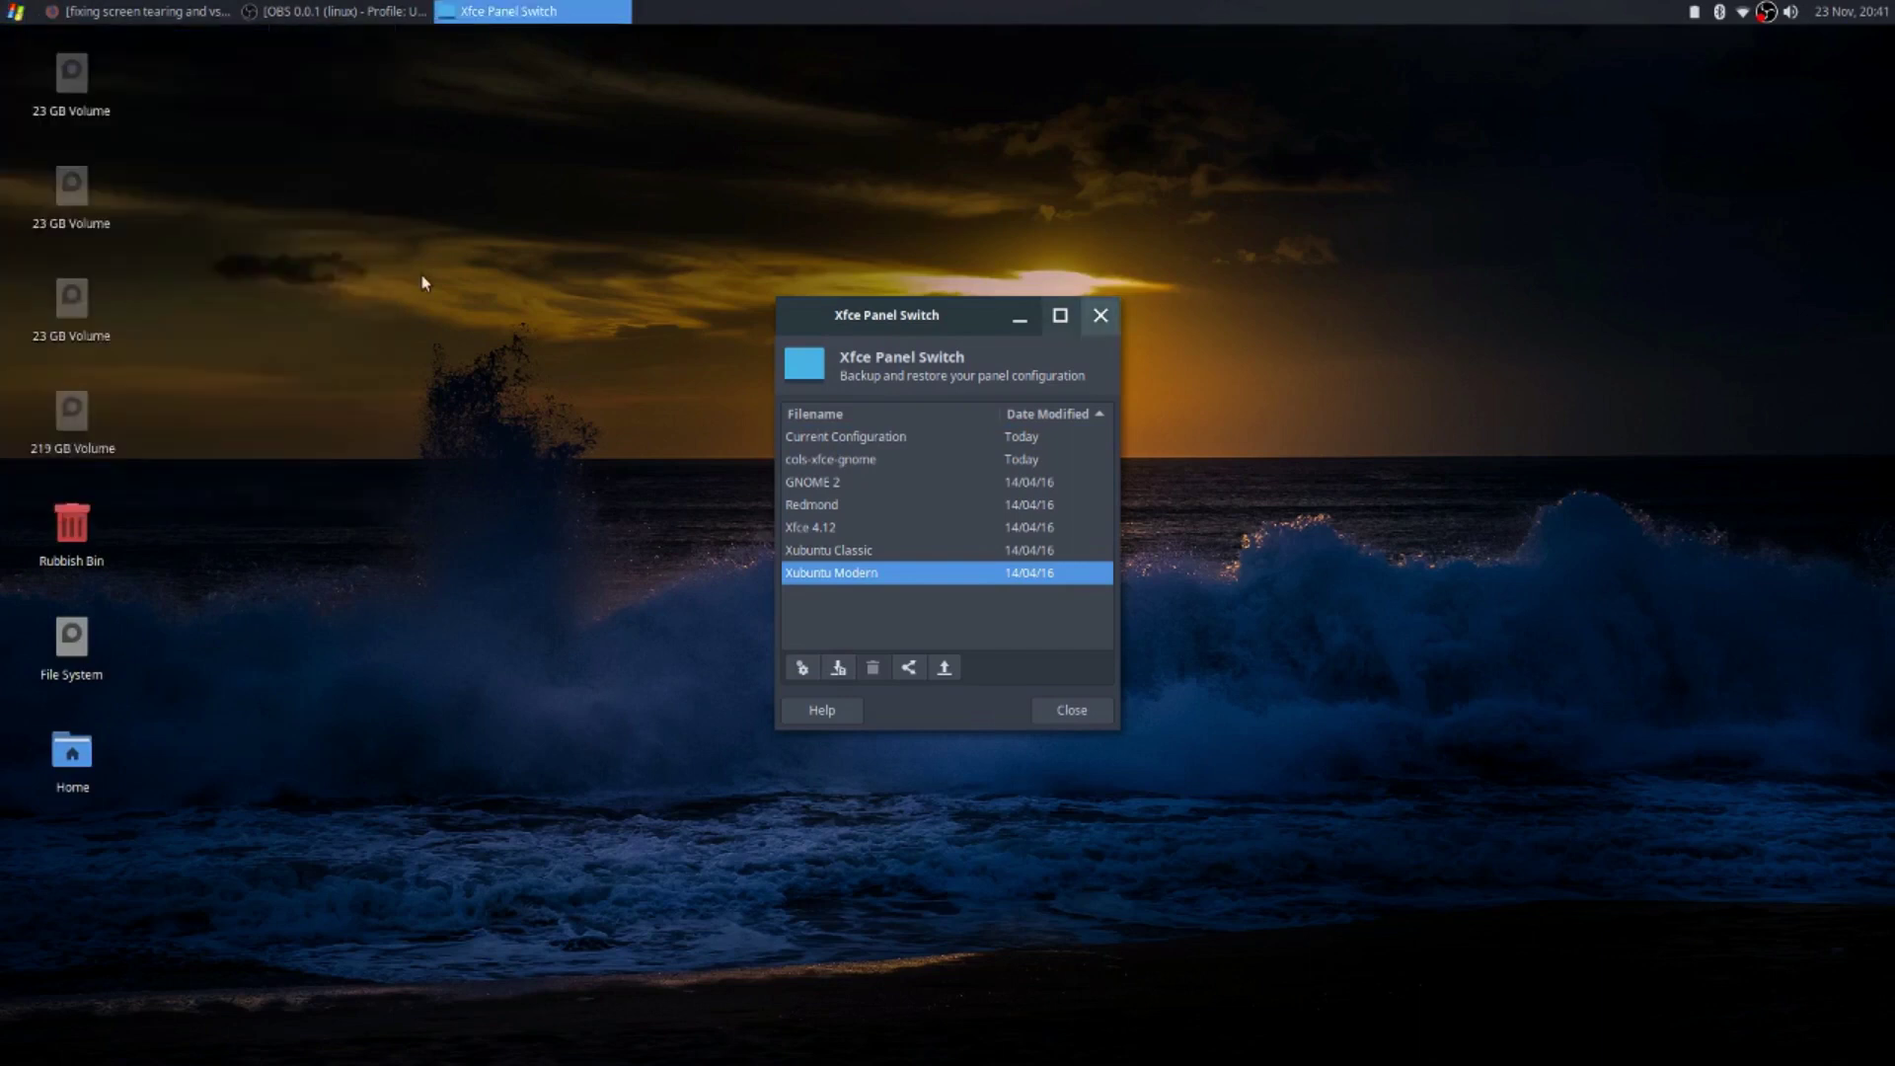
{"action": "left_click", "coordinate": [17, 14]}
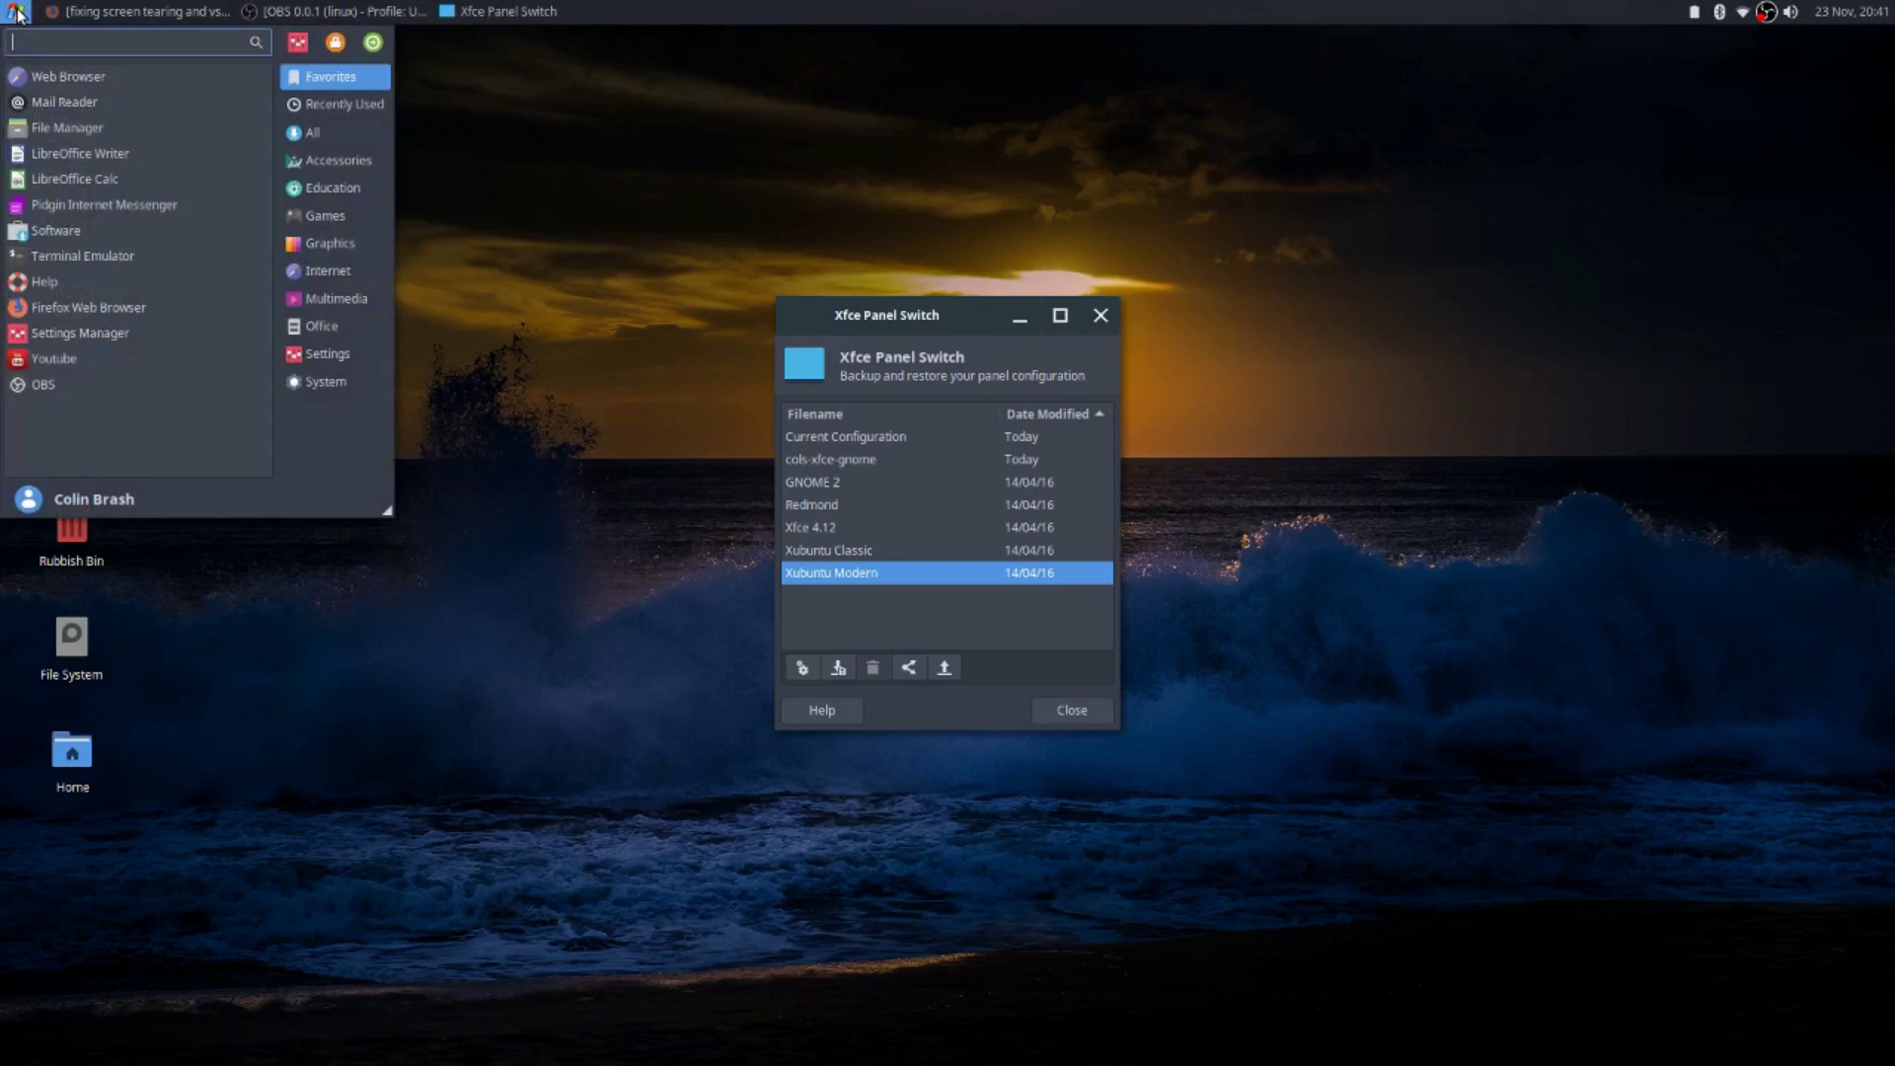
{"action": "left_click", "coordinate": [18, 13]}
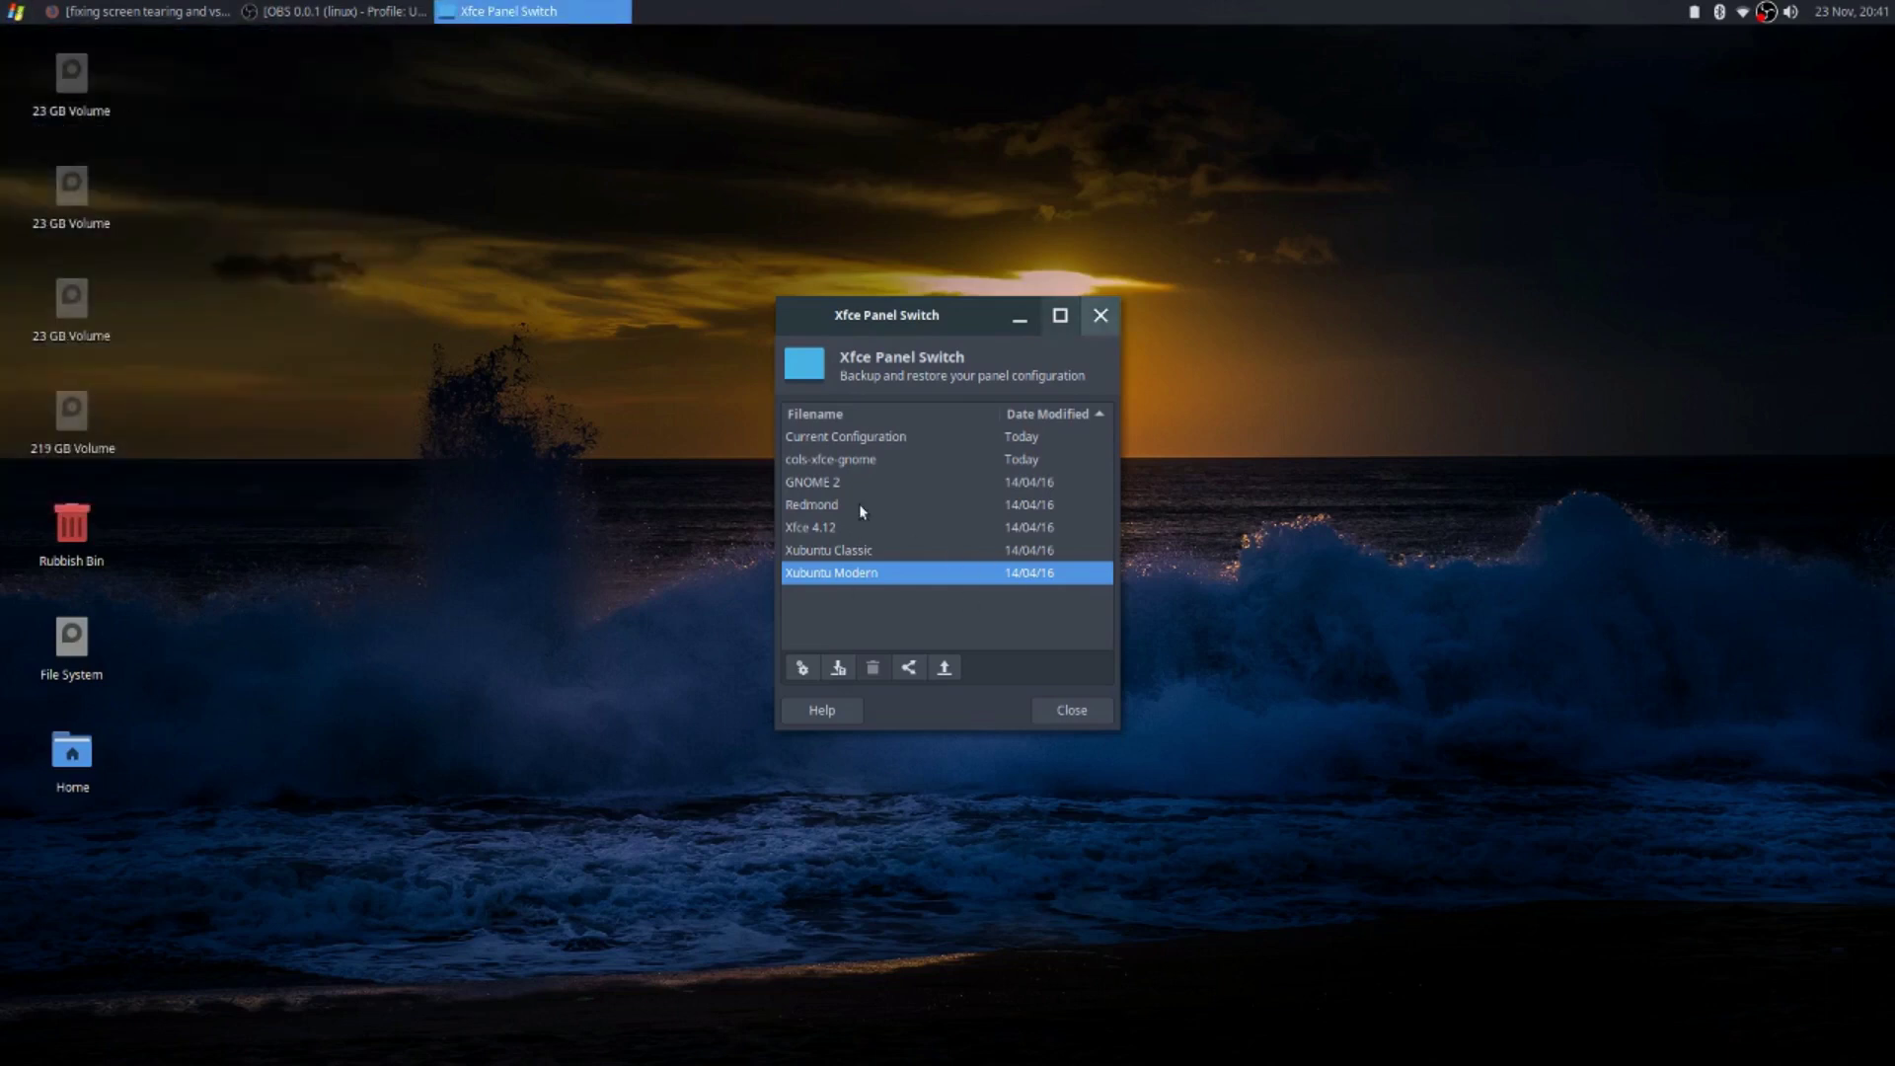
Apply the GNOME 2 panel configuration and look through its Applications and Places menus
{"action": "left_click", "coordinate": [825, 435]}
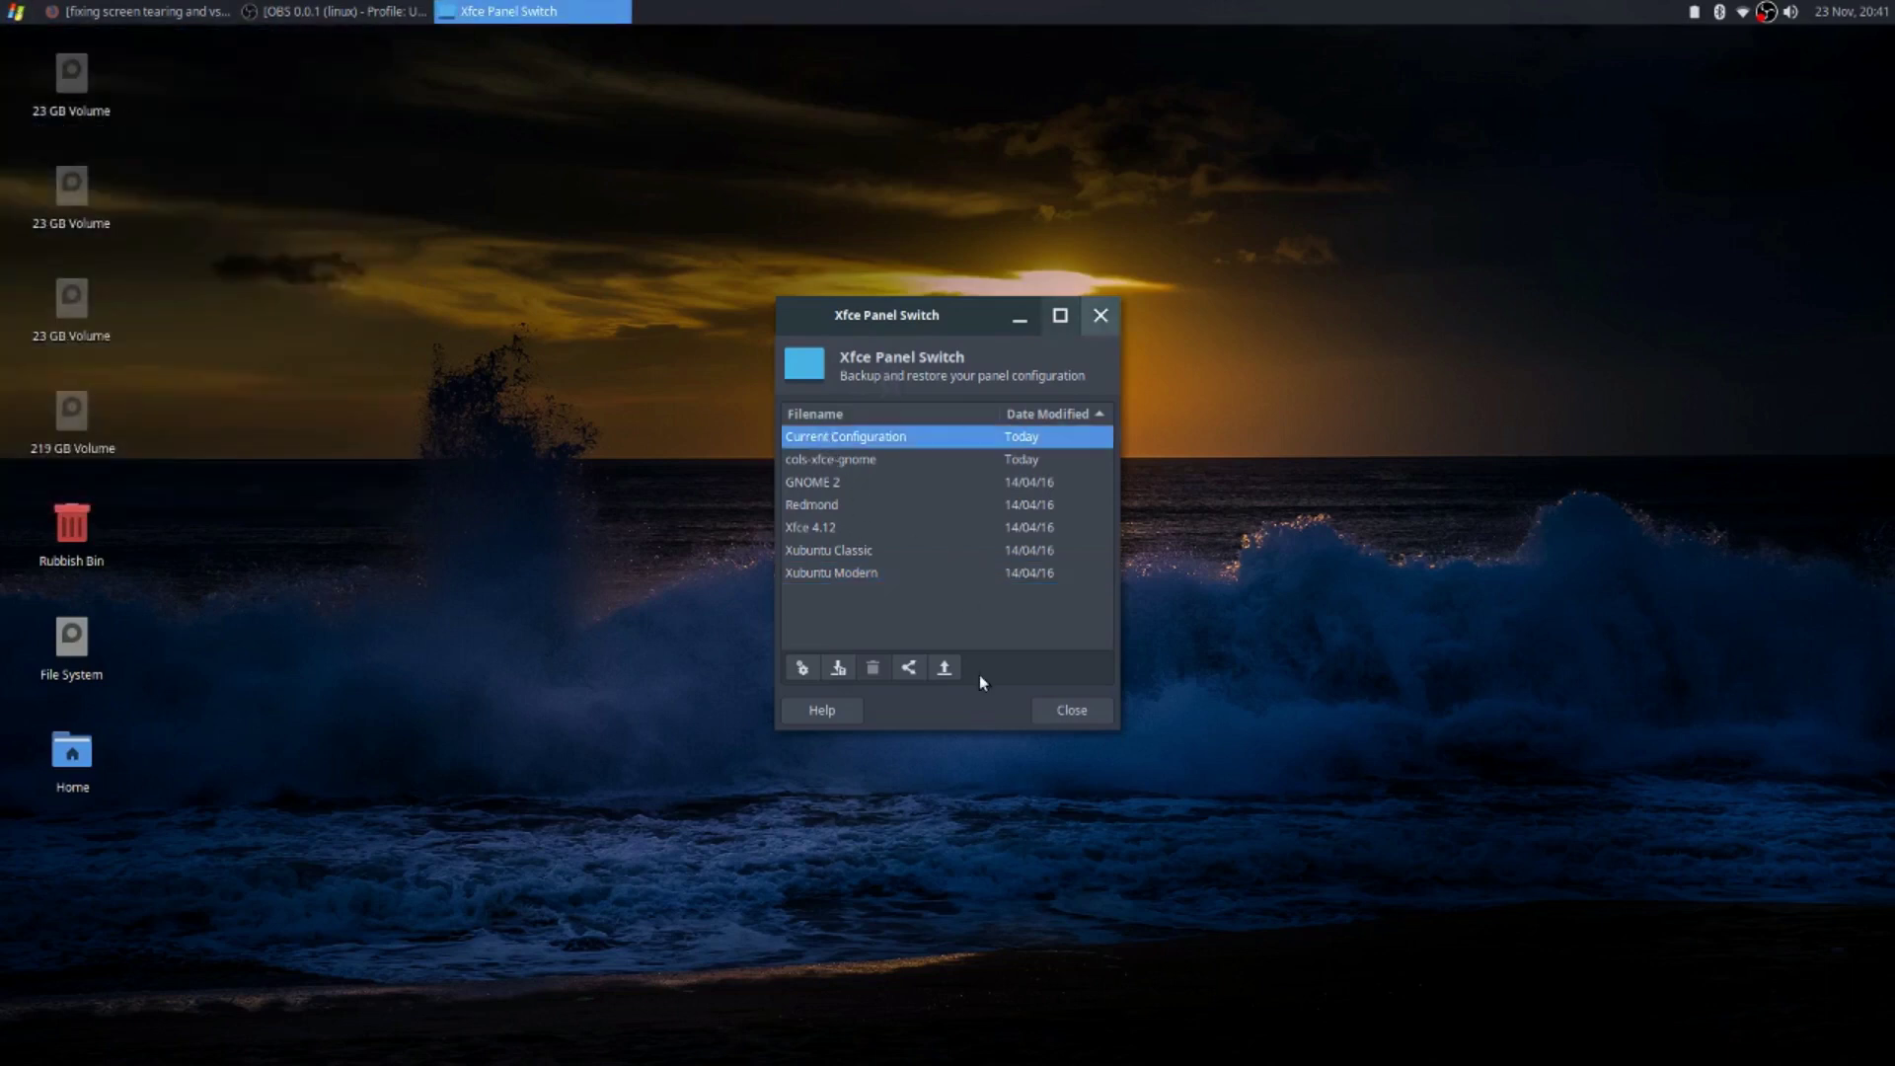
{"action": "left_click", "coordinate": [825, 482]}
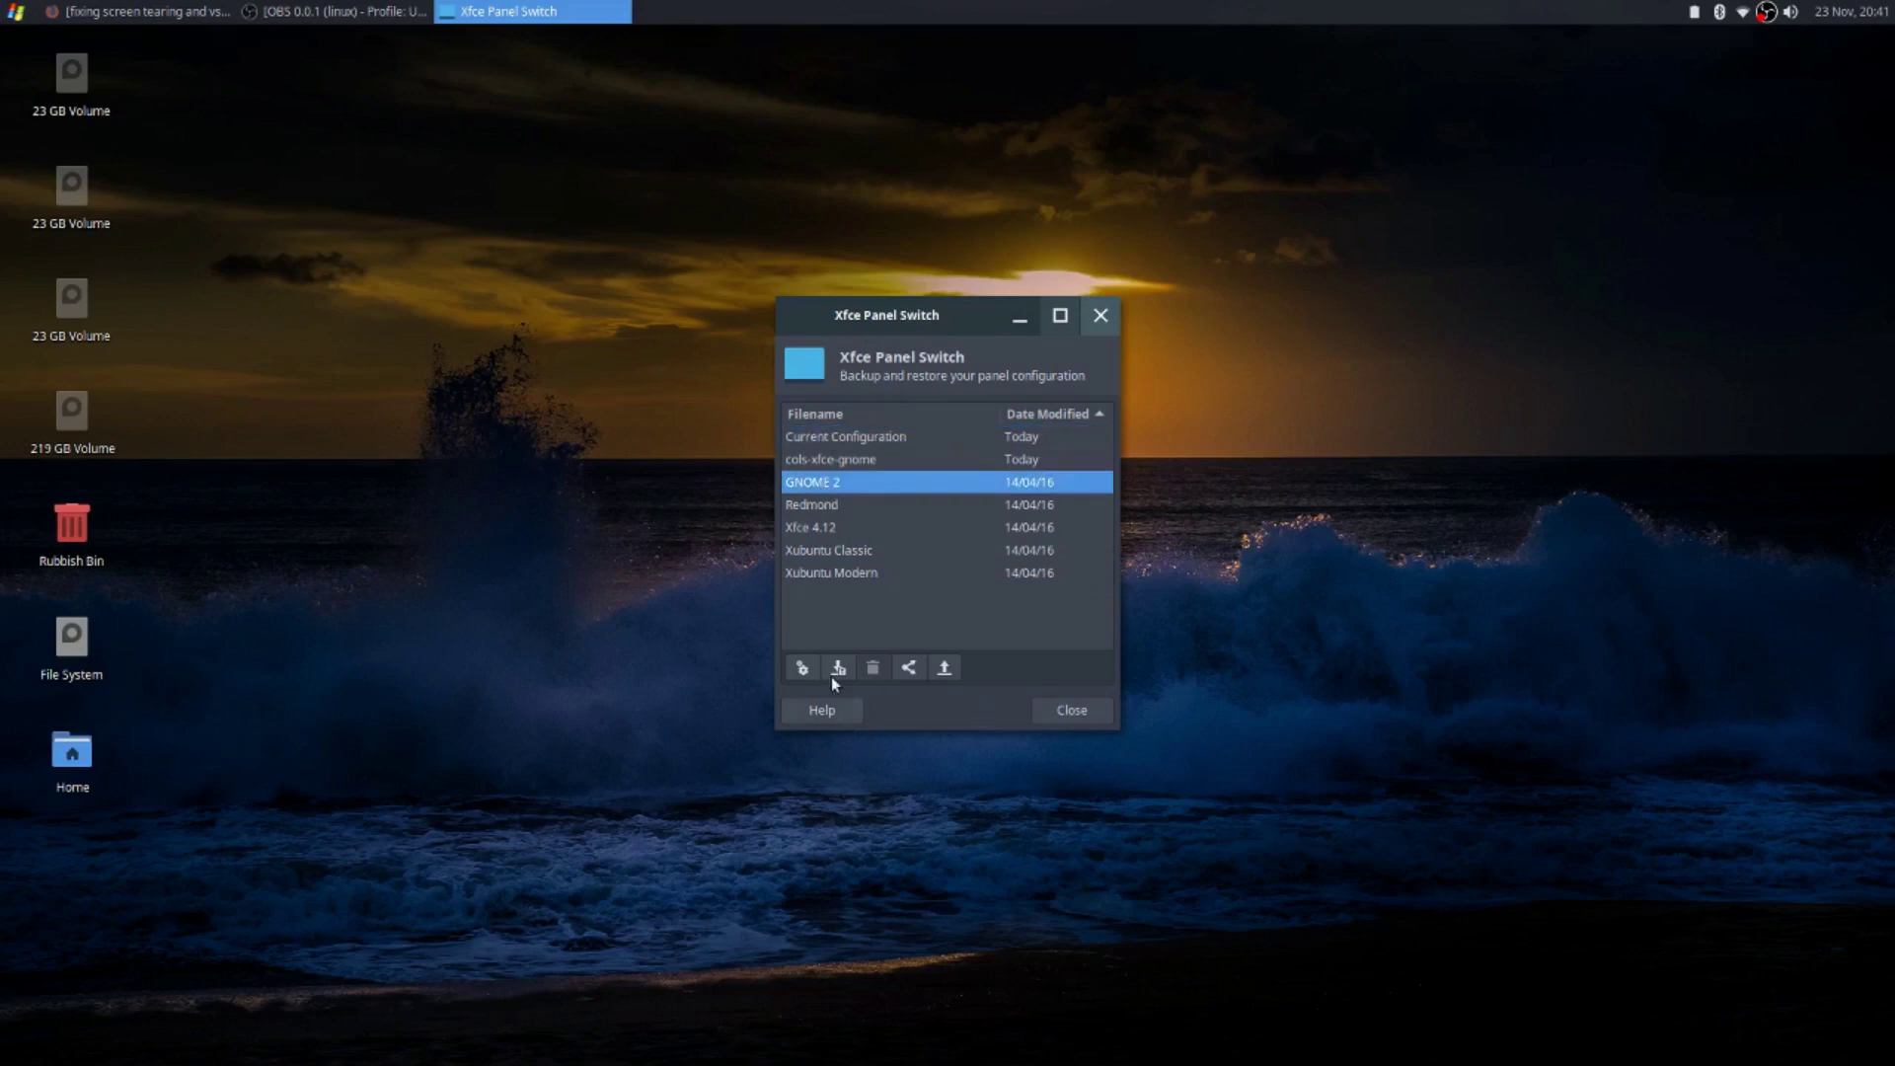
{"action": "left_click", "coordinate": [801, 669]}
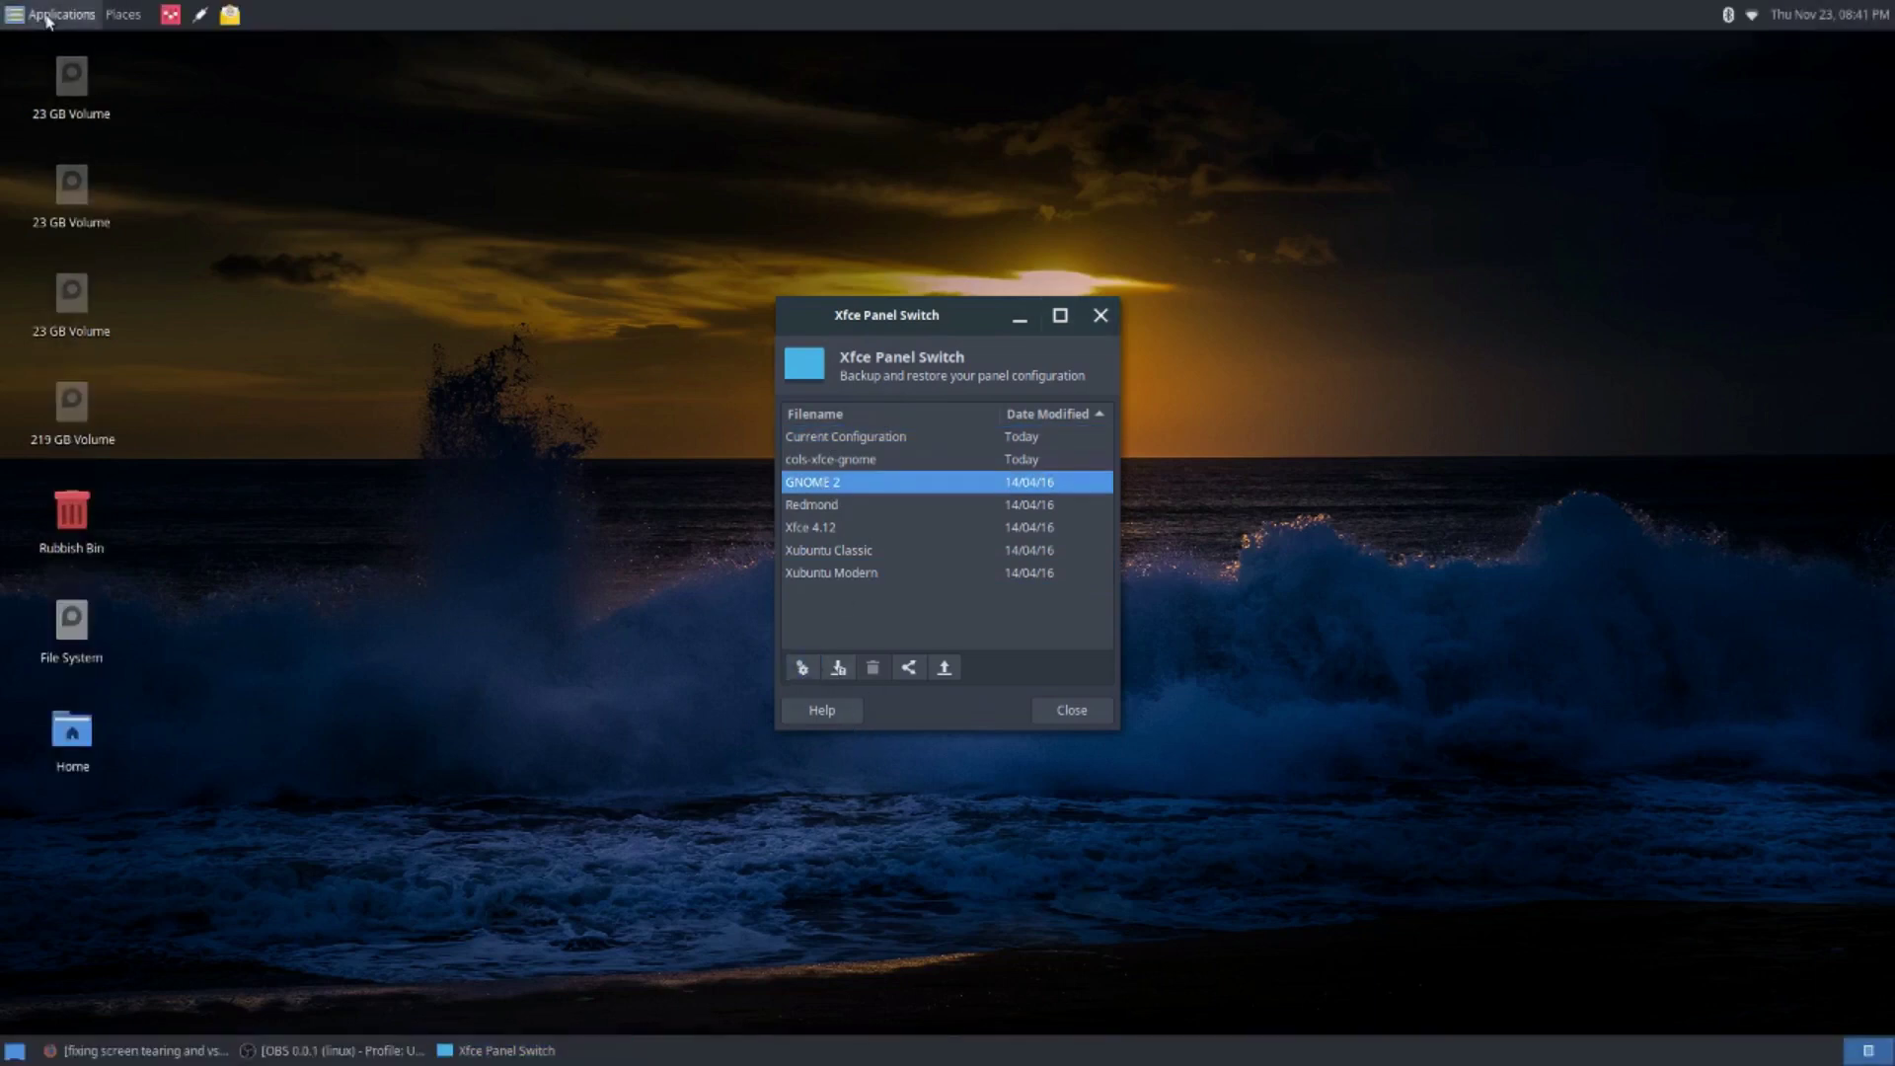
{"action": "left_click", "coordinate": [61, 15]}
{"action": "left_click", "coordinate": [81, 18]}
{"action": "left_click", "coordinate": [123, 14]}
{"action": "left_click", "coordinate": [123, 13]}
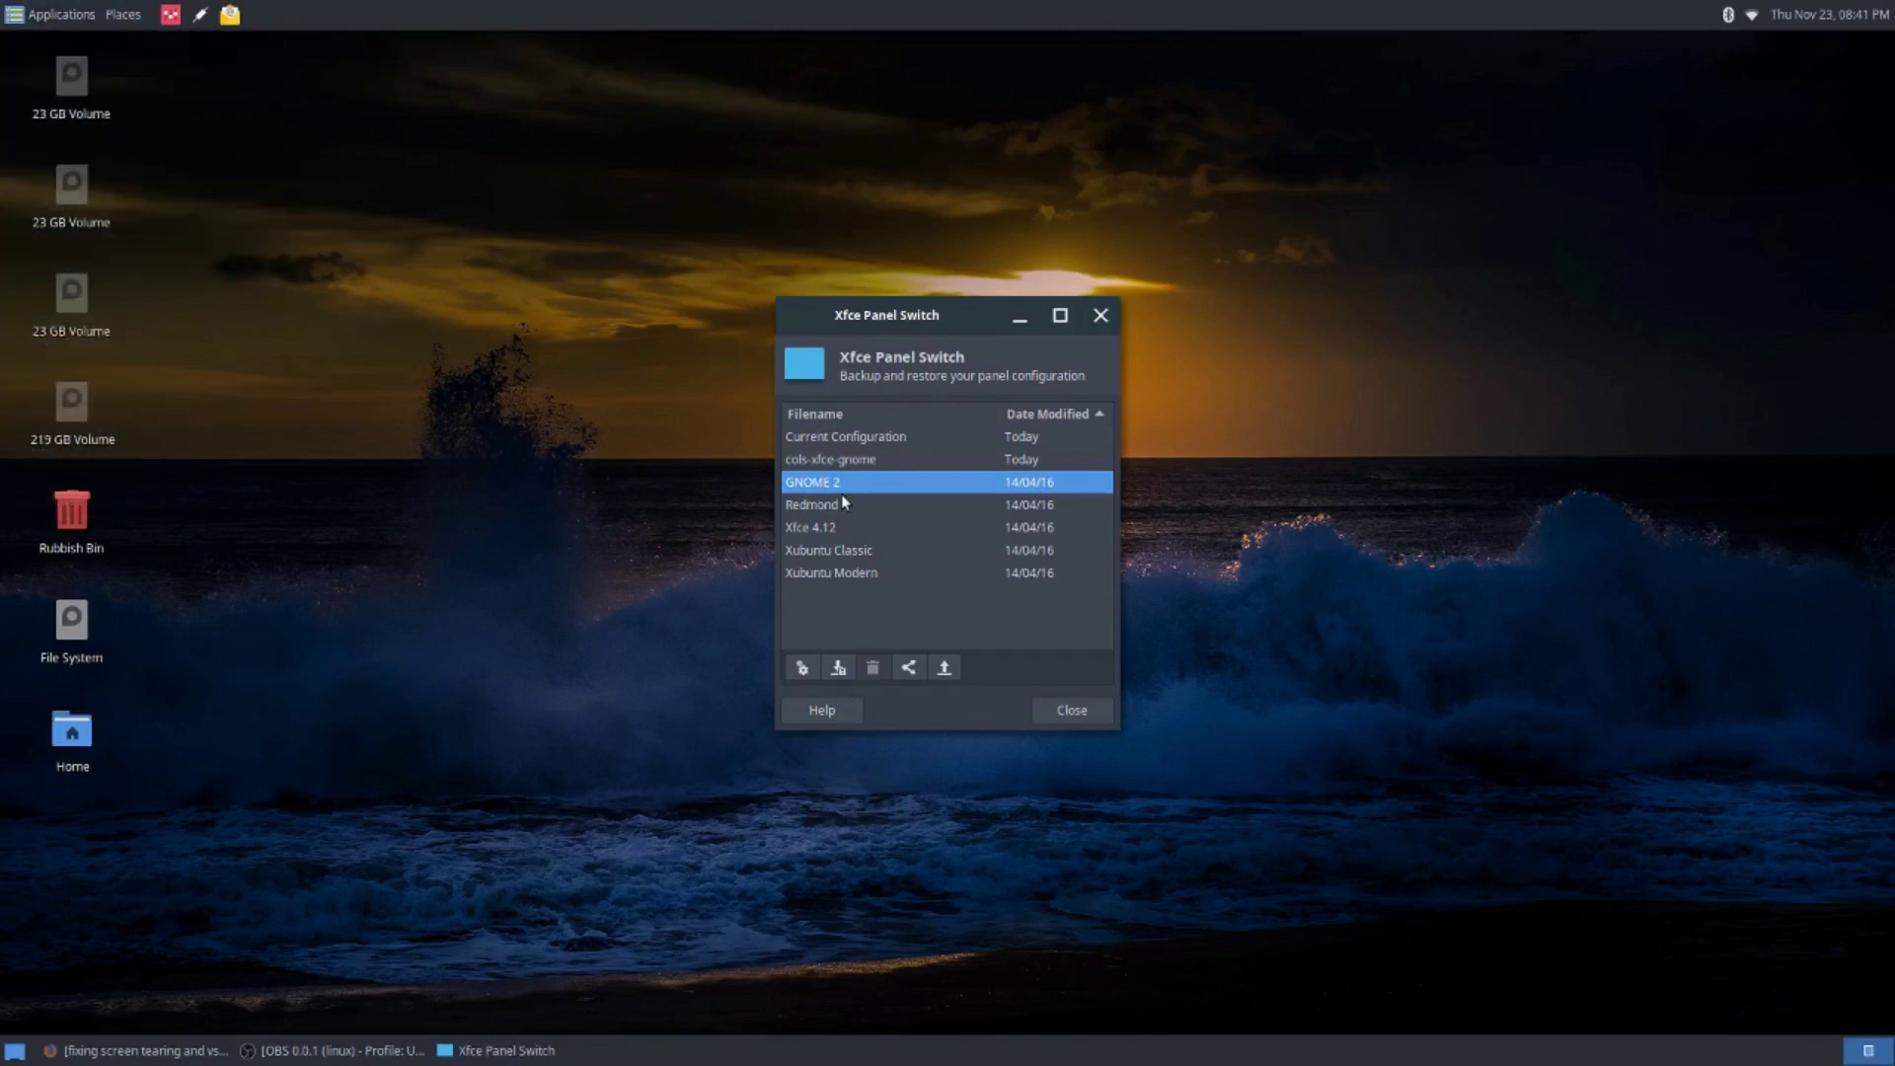
Apply the saved cols-xfce-gnome panel configuration
{"action": "left_click", "coordinate": [834, 460]}
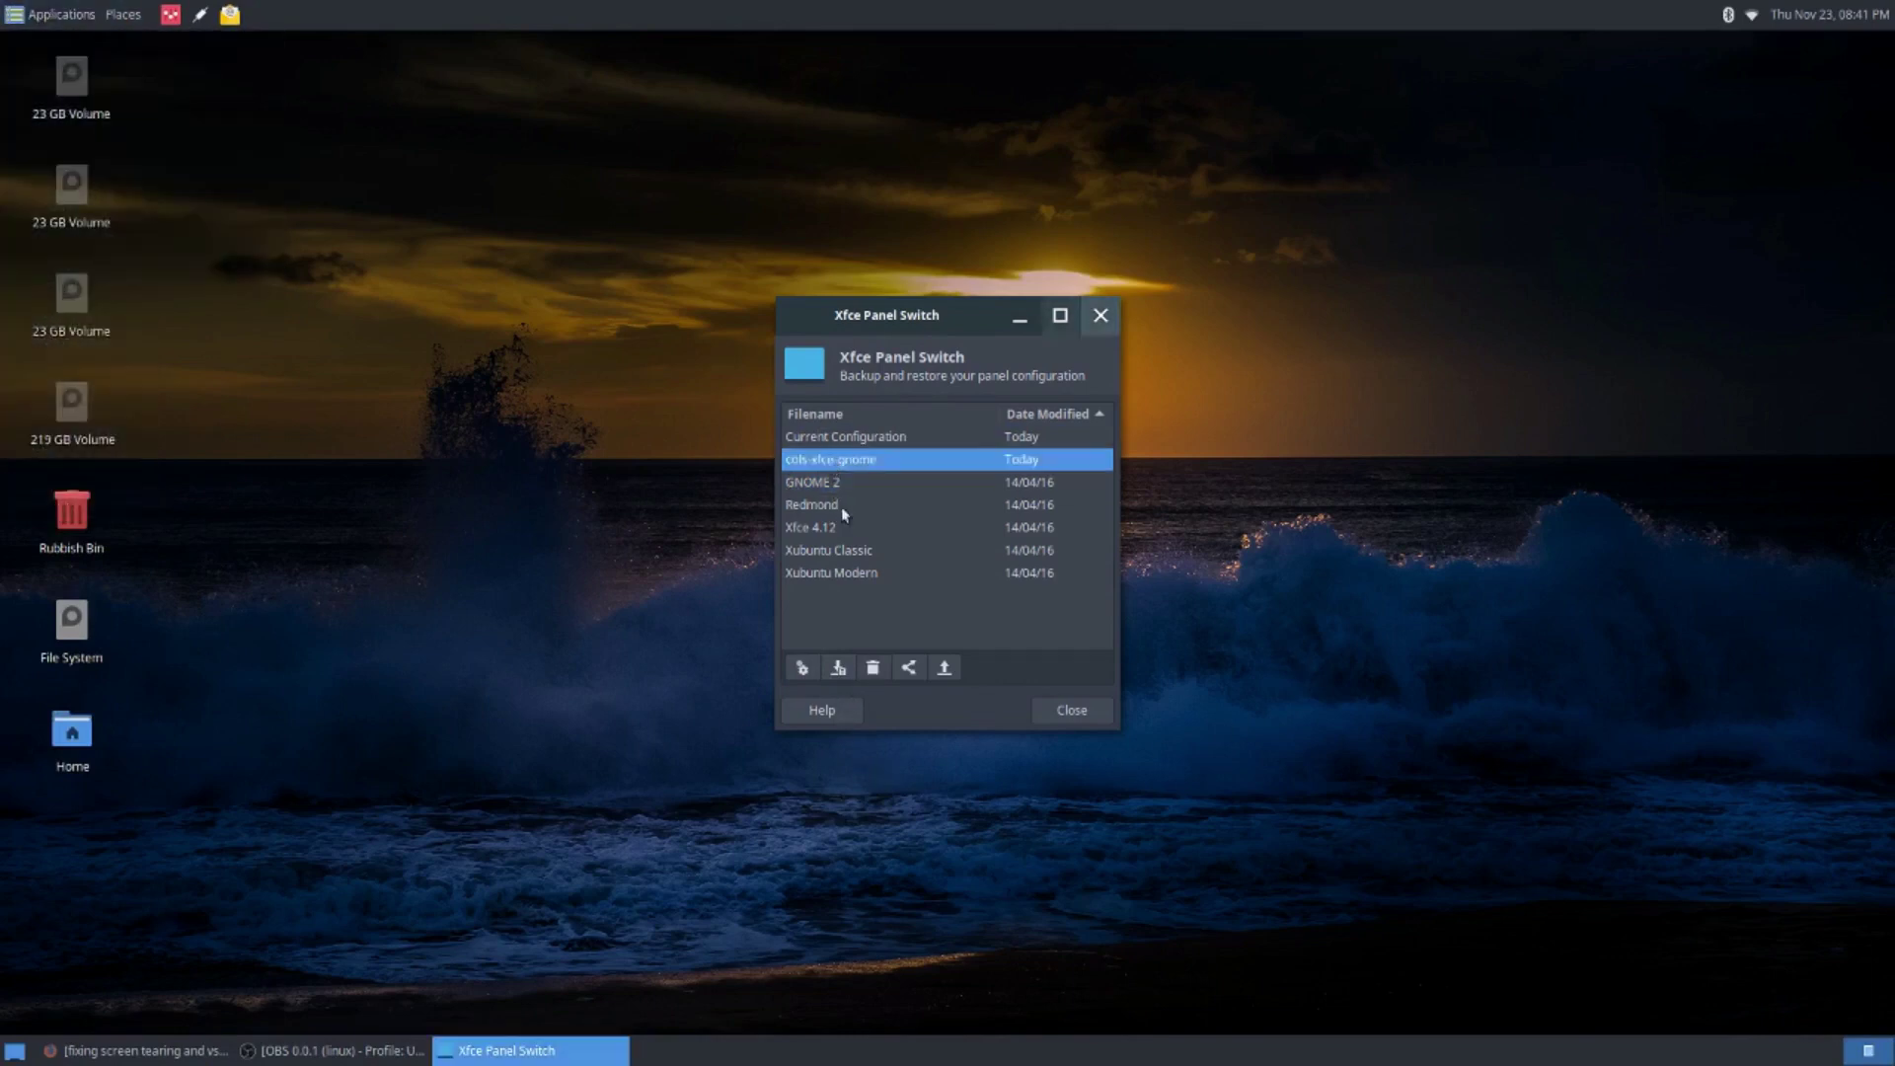
{"action": "left_click", "coordinate": [838, 667]}
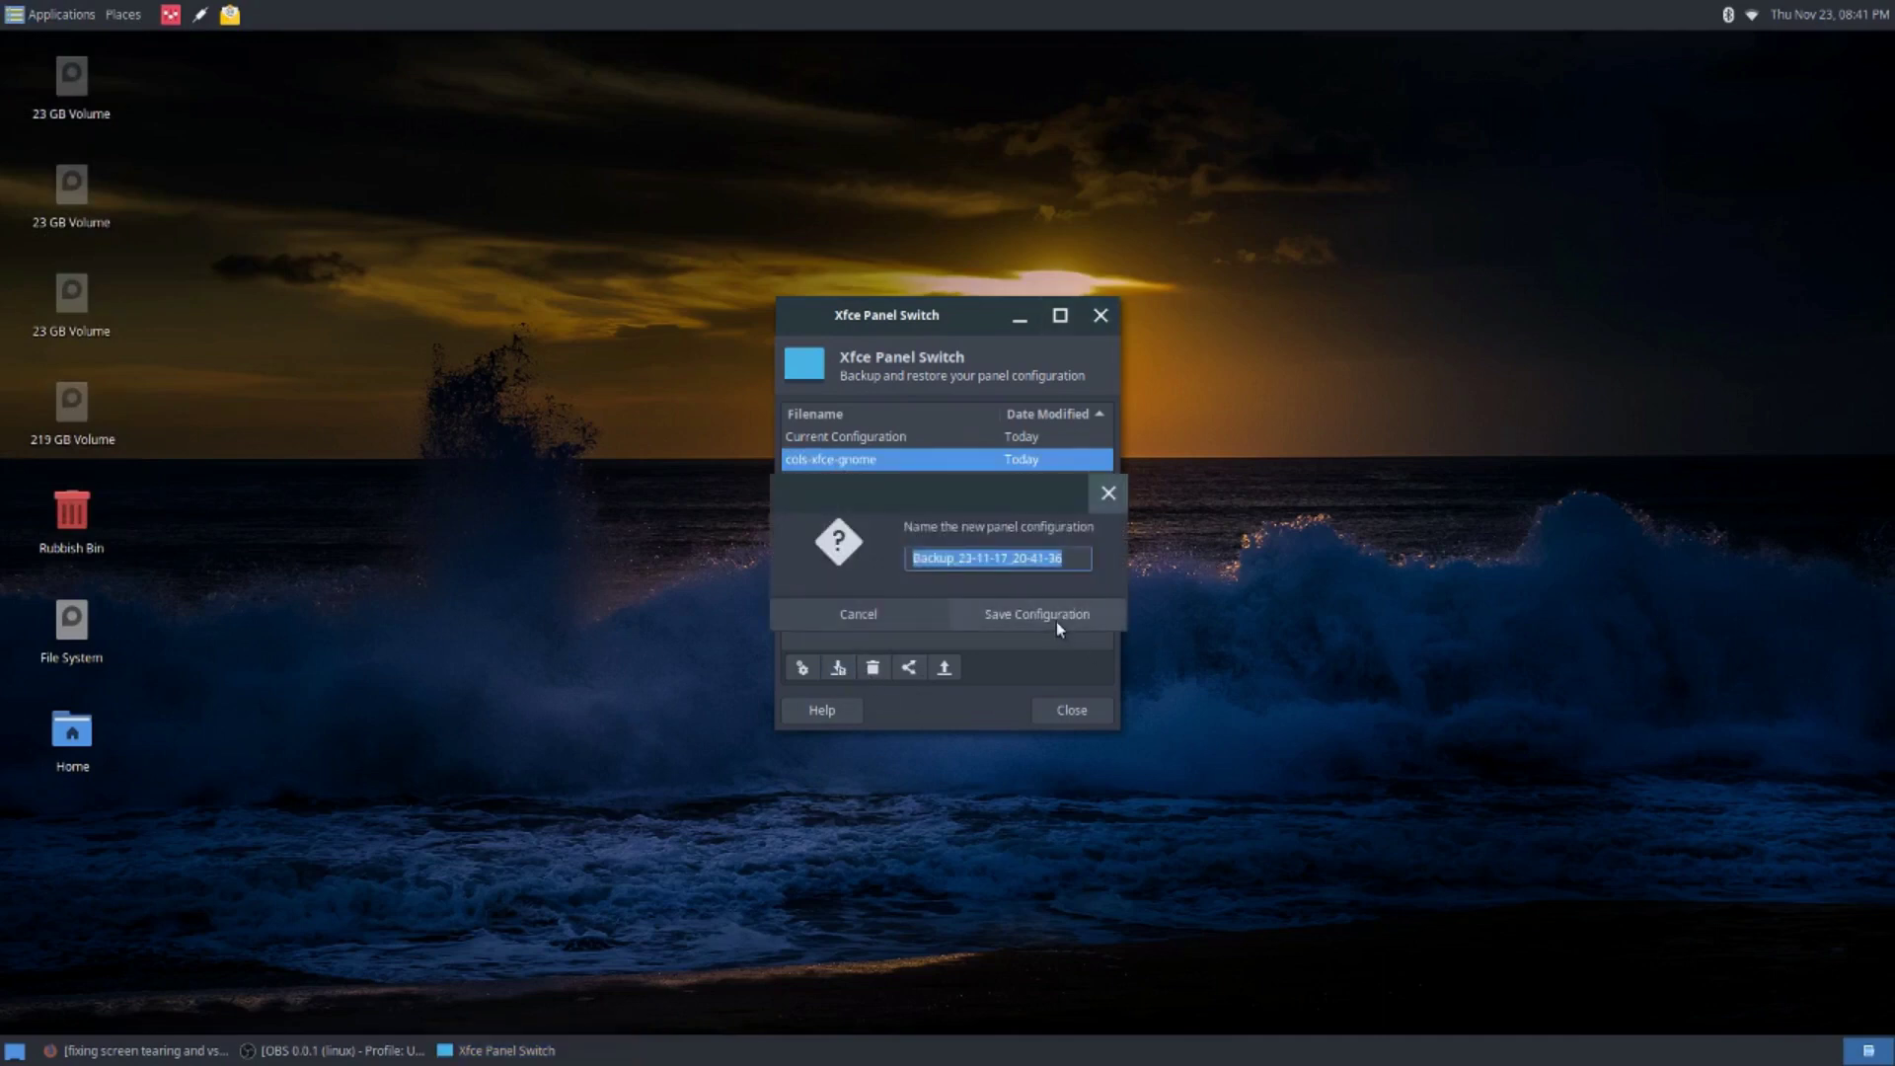
{"action": "left_click", "coordinate": [893, 610]}
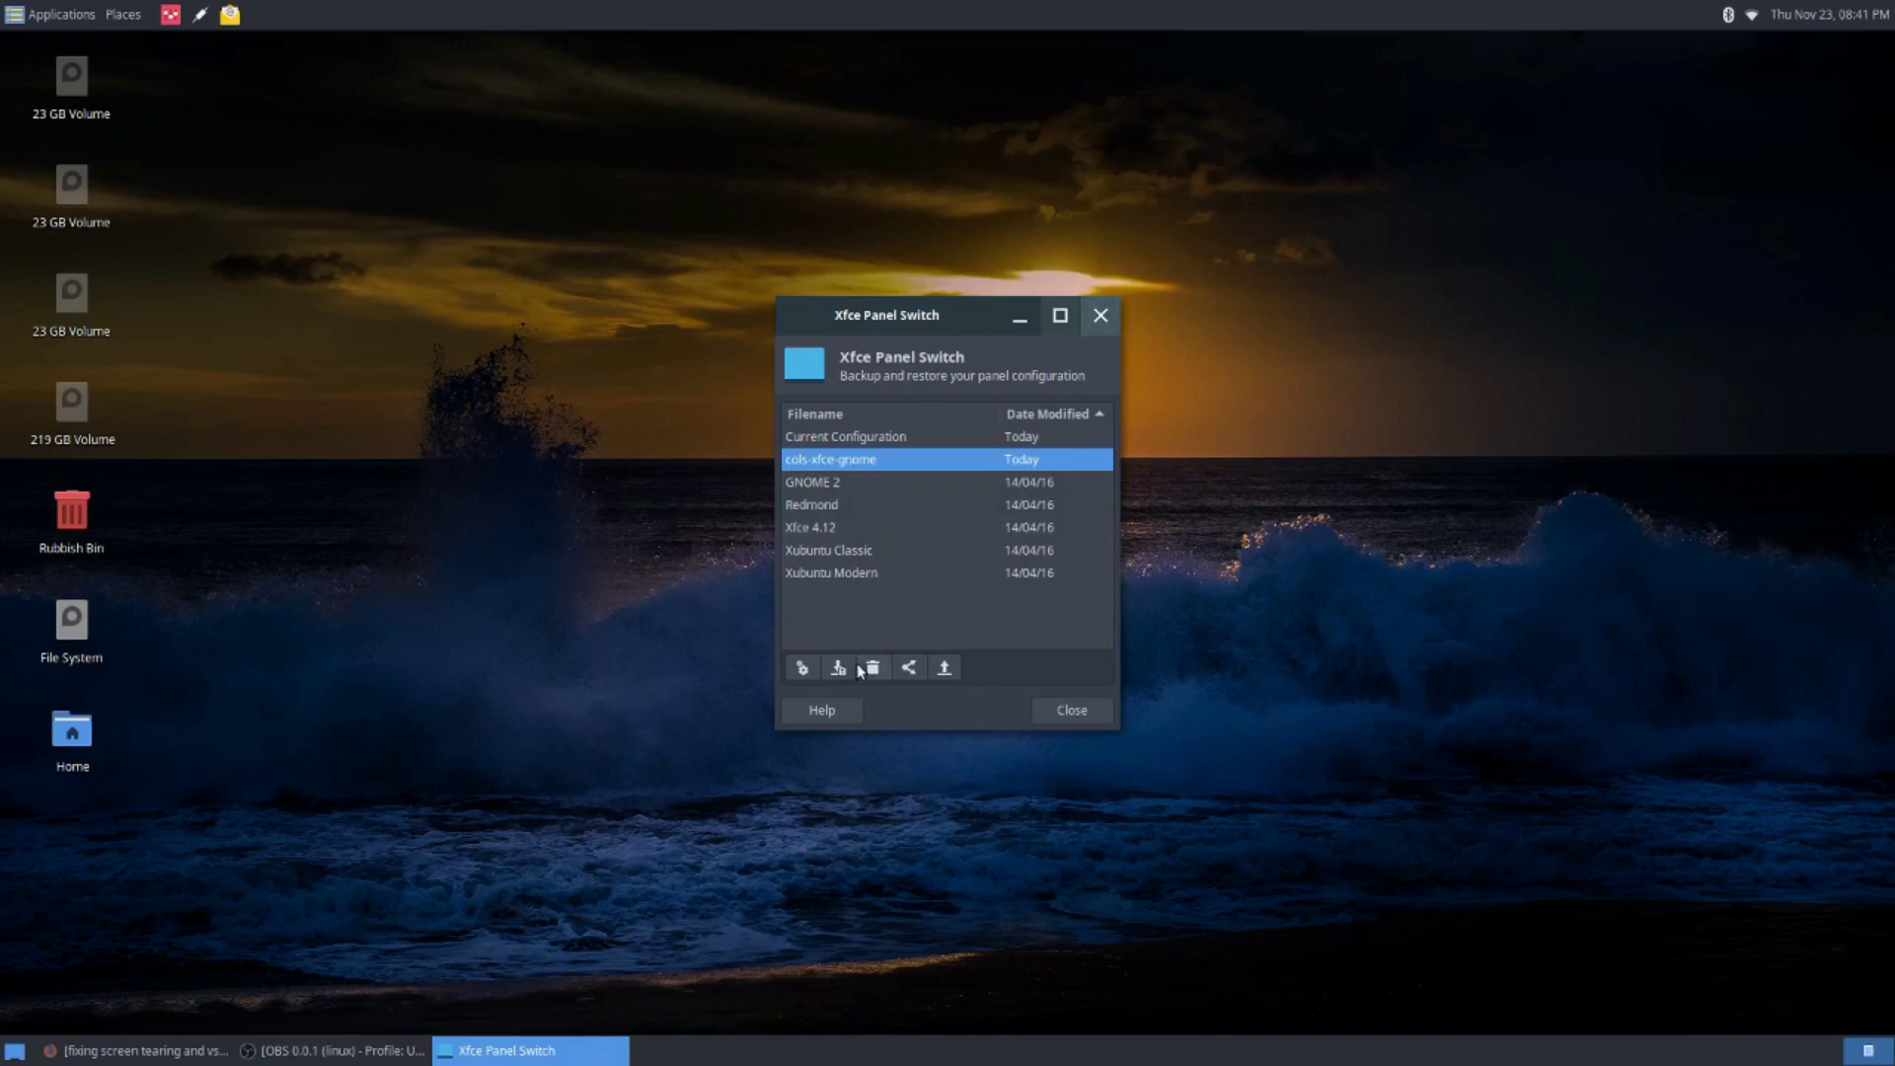
{"action": "left_click", "coordinate": [803, 668]}
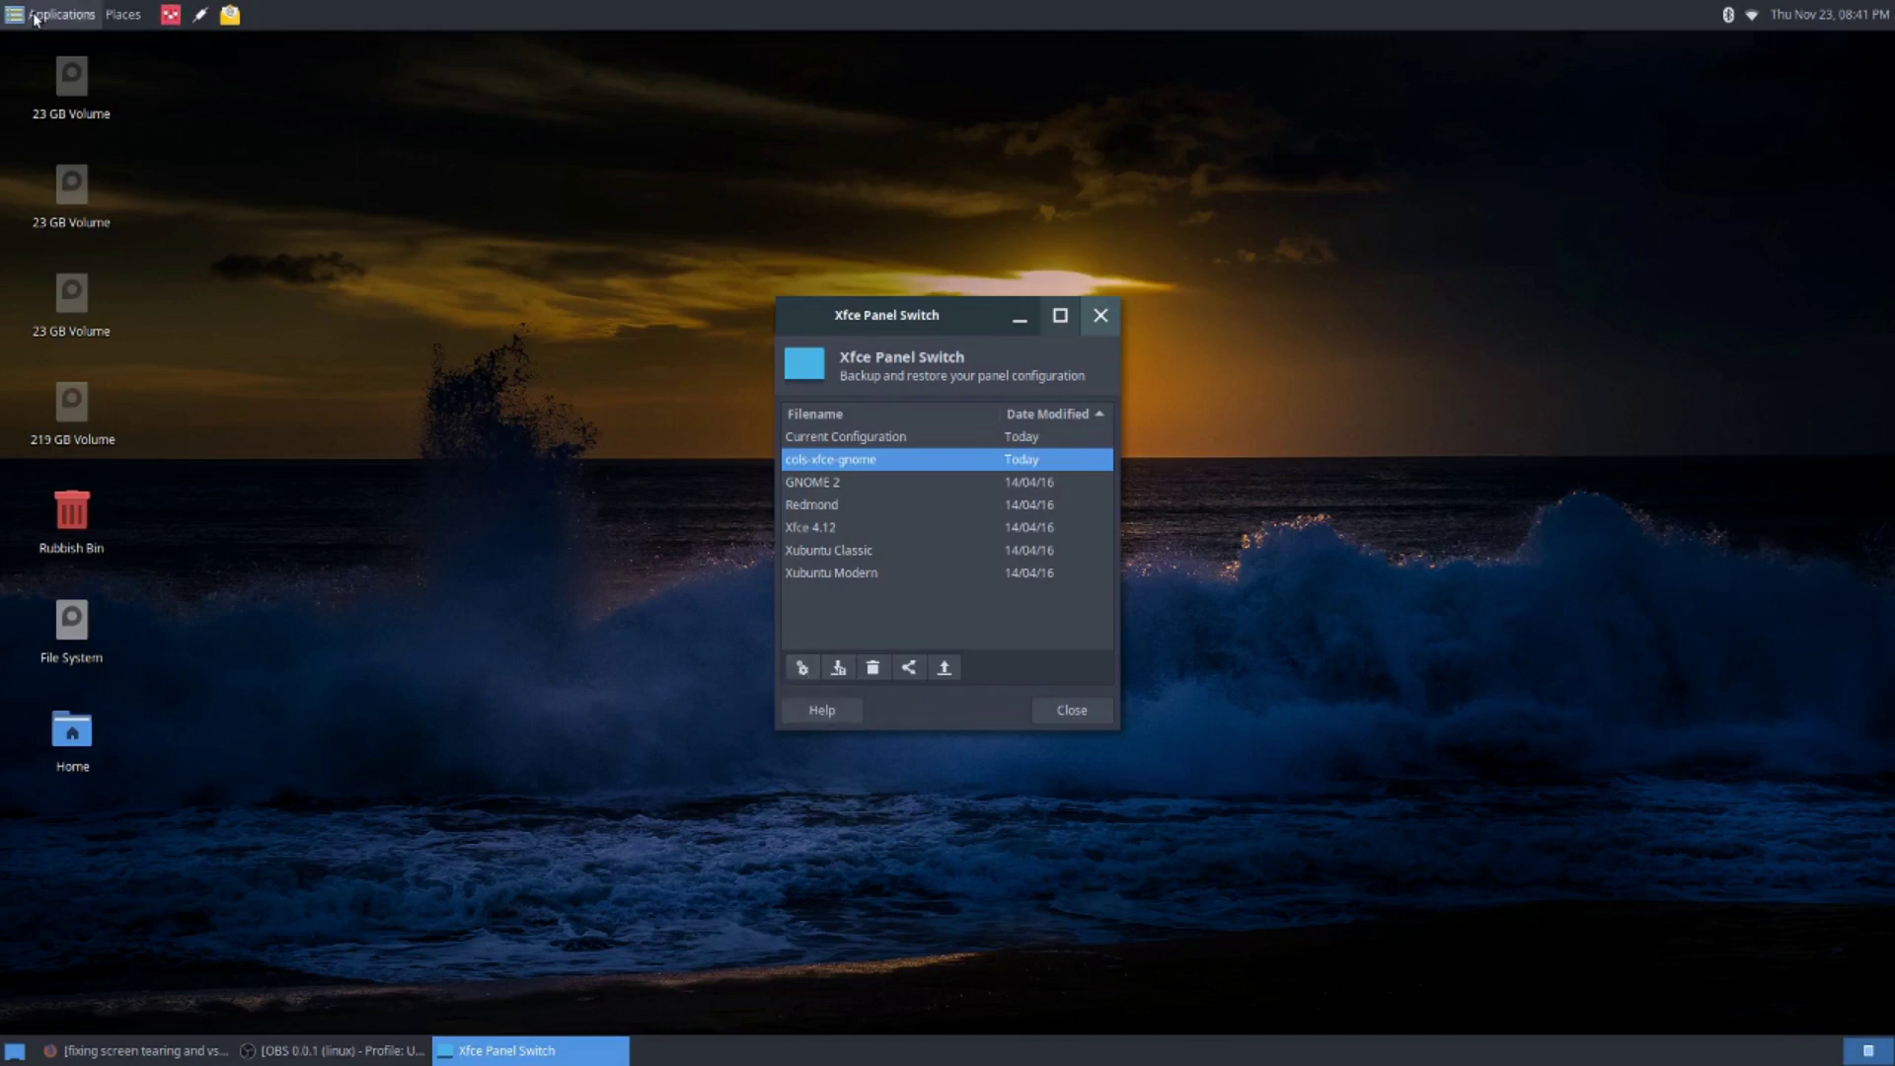
Try out the applied layout's show-desktop toggle, clock and Applications menu
{"action": "left_click", "coordinate": [12, 1052]}
{"action": "left_click", "coordinate": [12, 1052]}
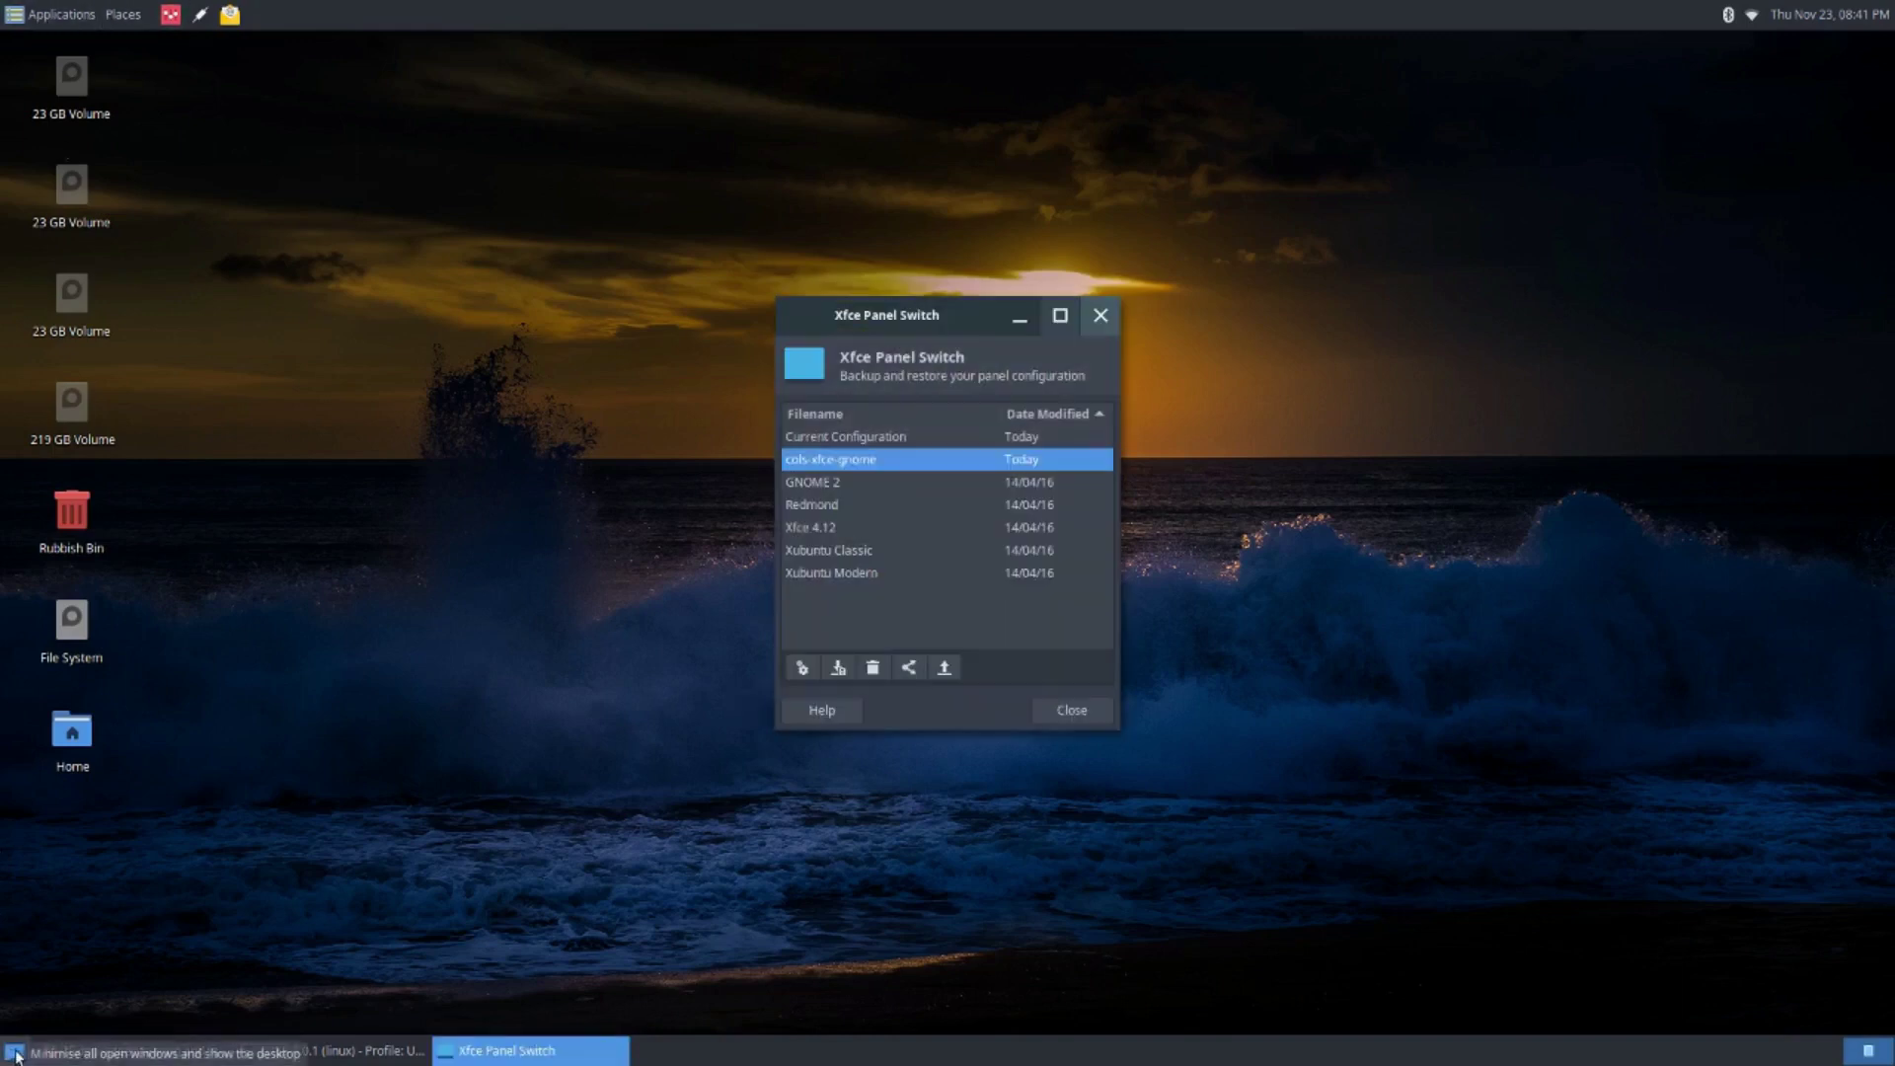
{"action": "left_click", "coordinate": [1777, 16]}
{"action": "left_click", "coordinate": [1777, 16]}
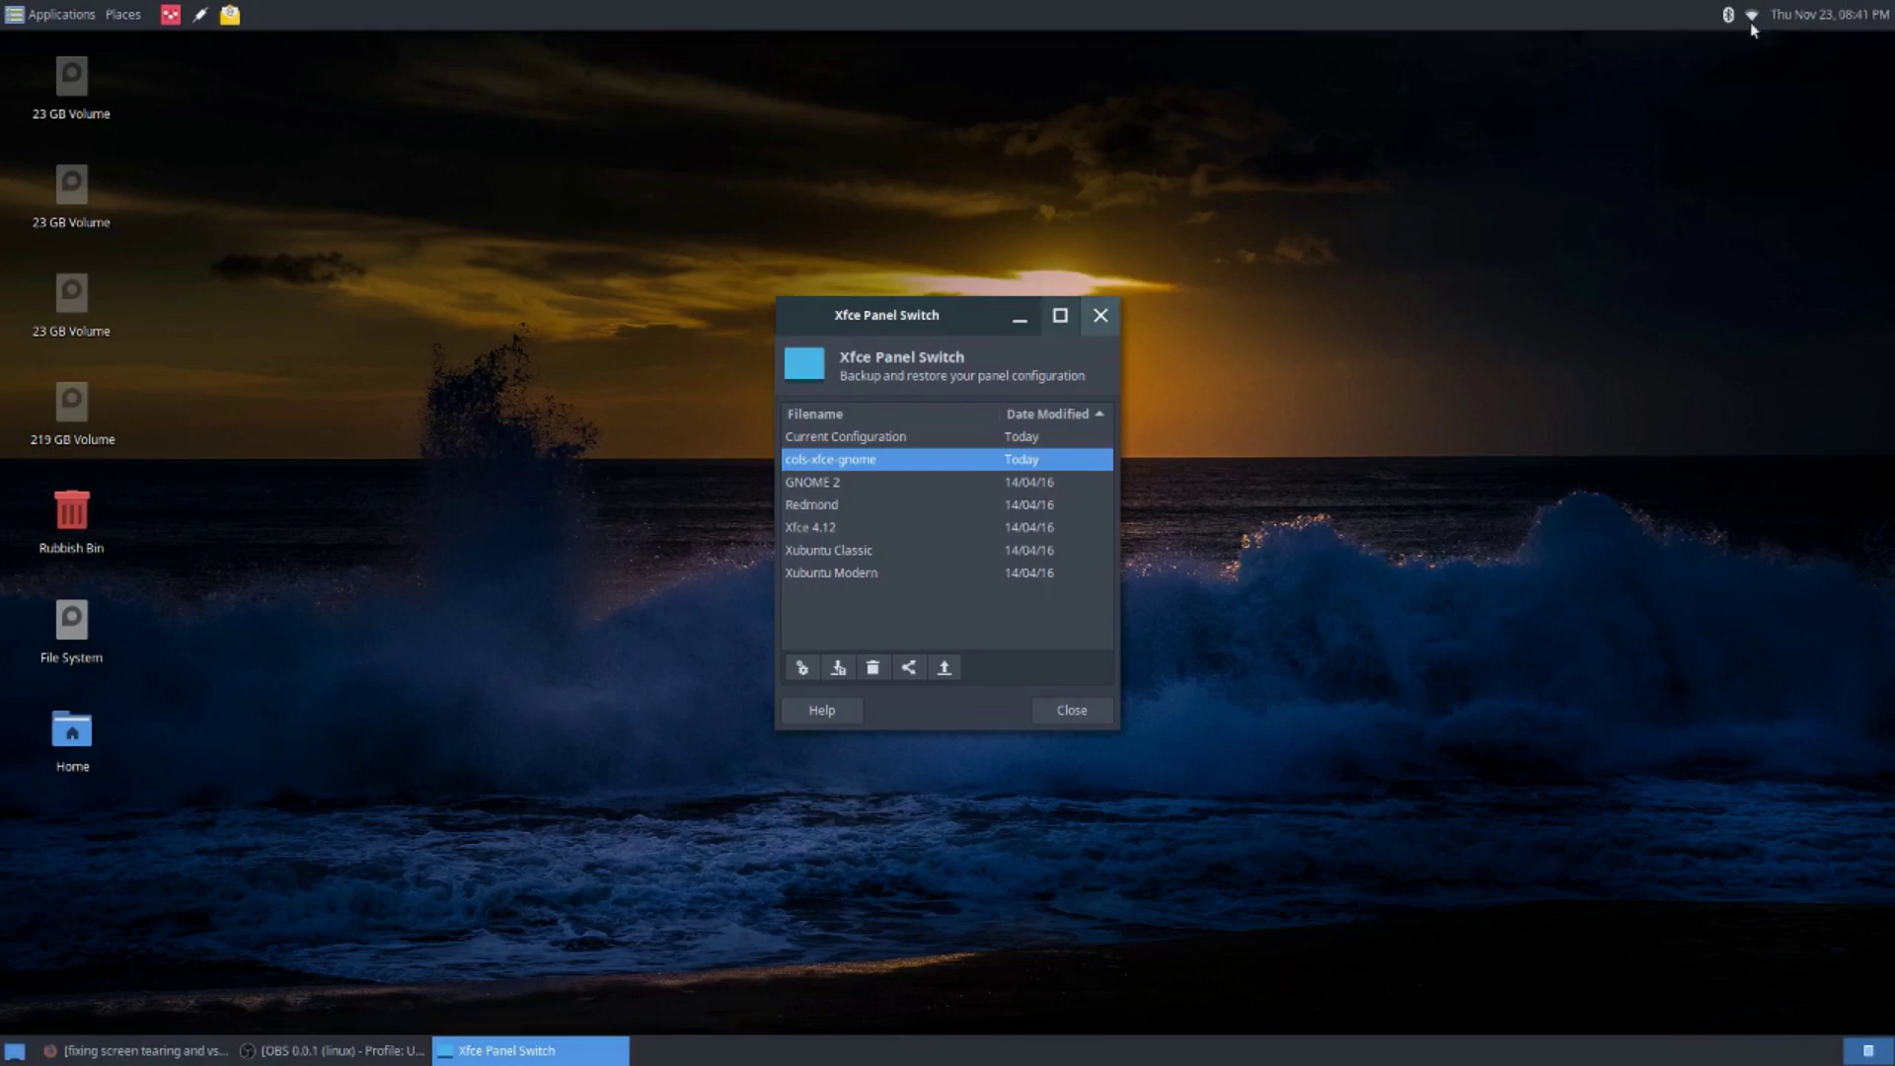
{"action": "left_click", "coordinate": [24, 16]}
{"action": "left_click", "coordinate": [21, 16]}
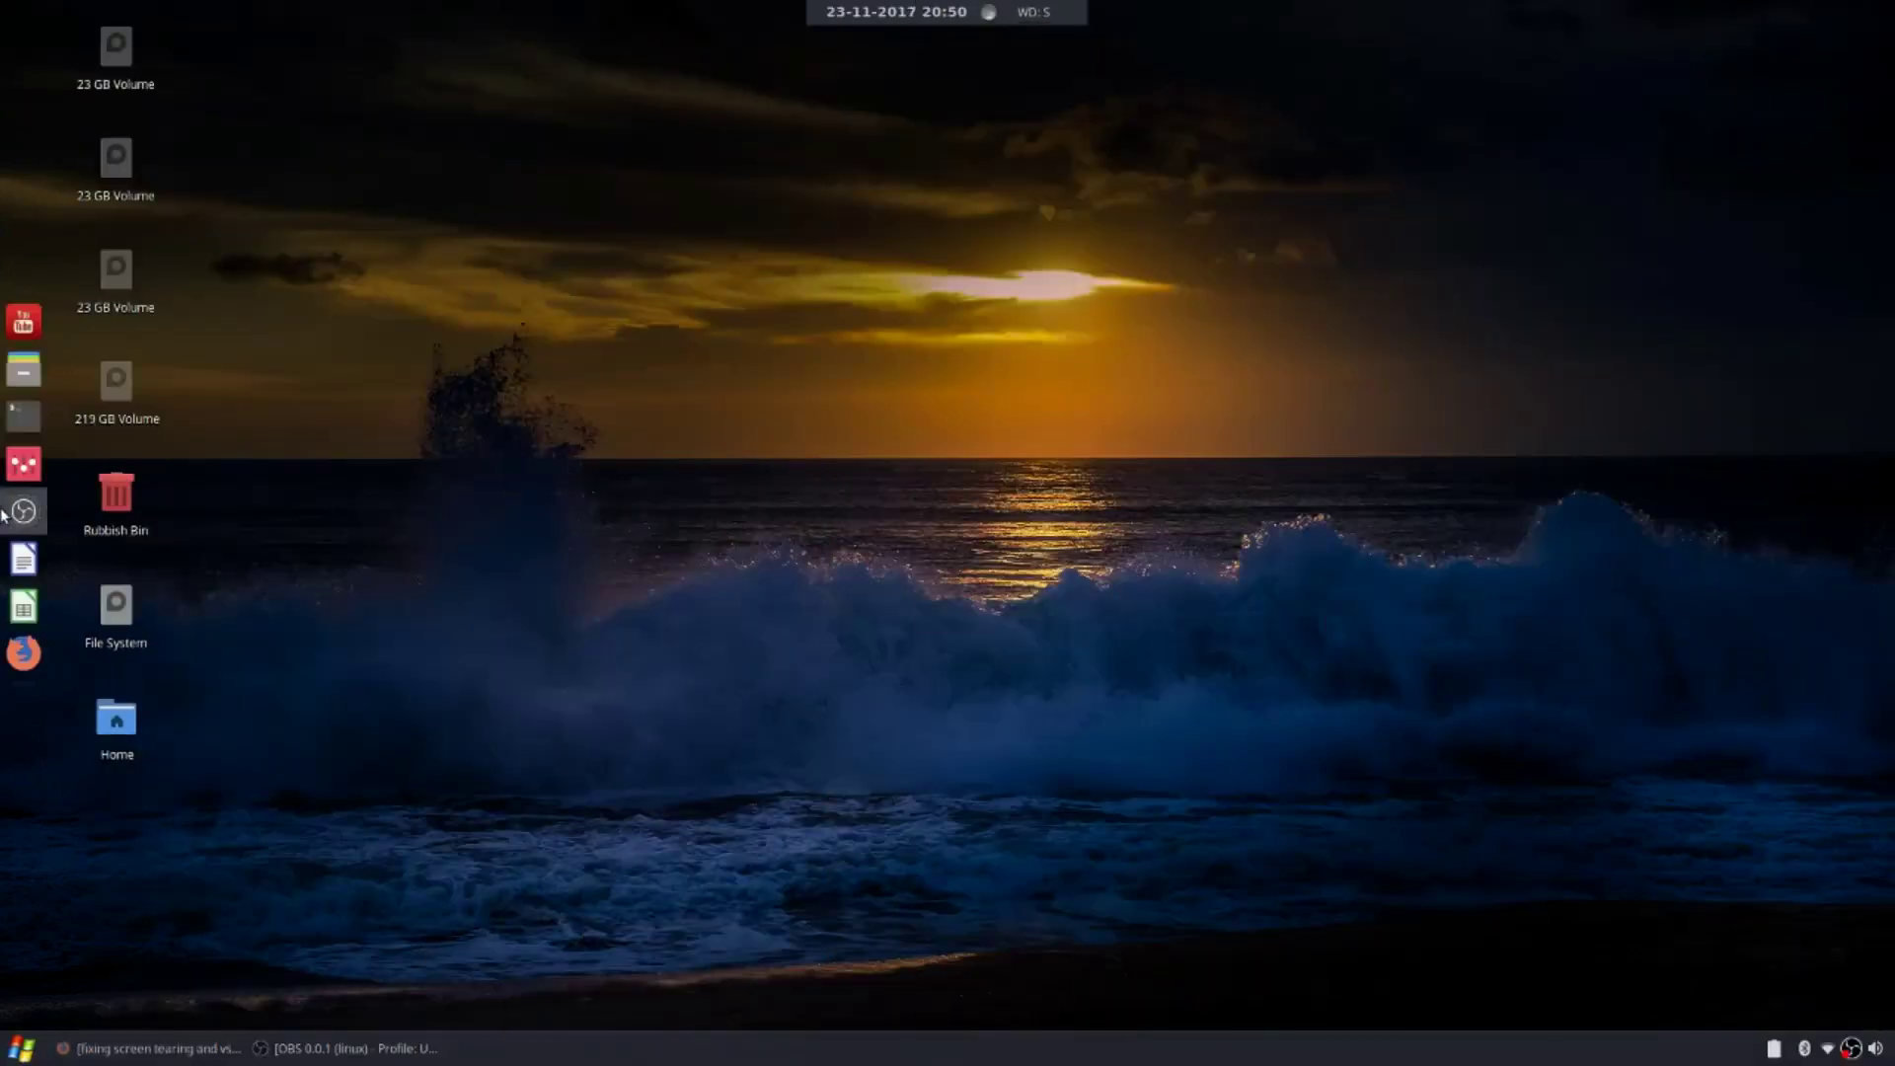
Open the preferences of the vertical launcher panel, Panel 2, and set its automatic hiding to Intelligently
{"action": "right_click", "coordinate": [24, 510]}
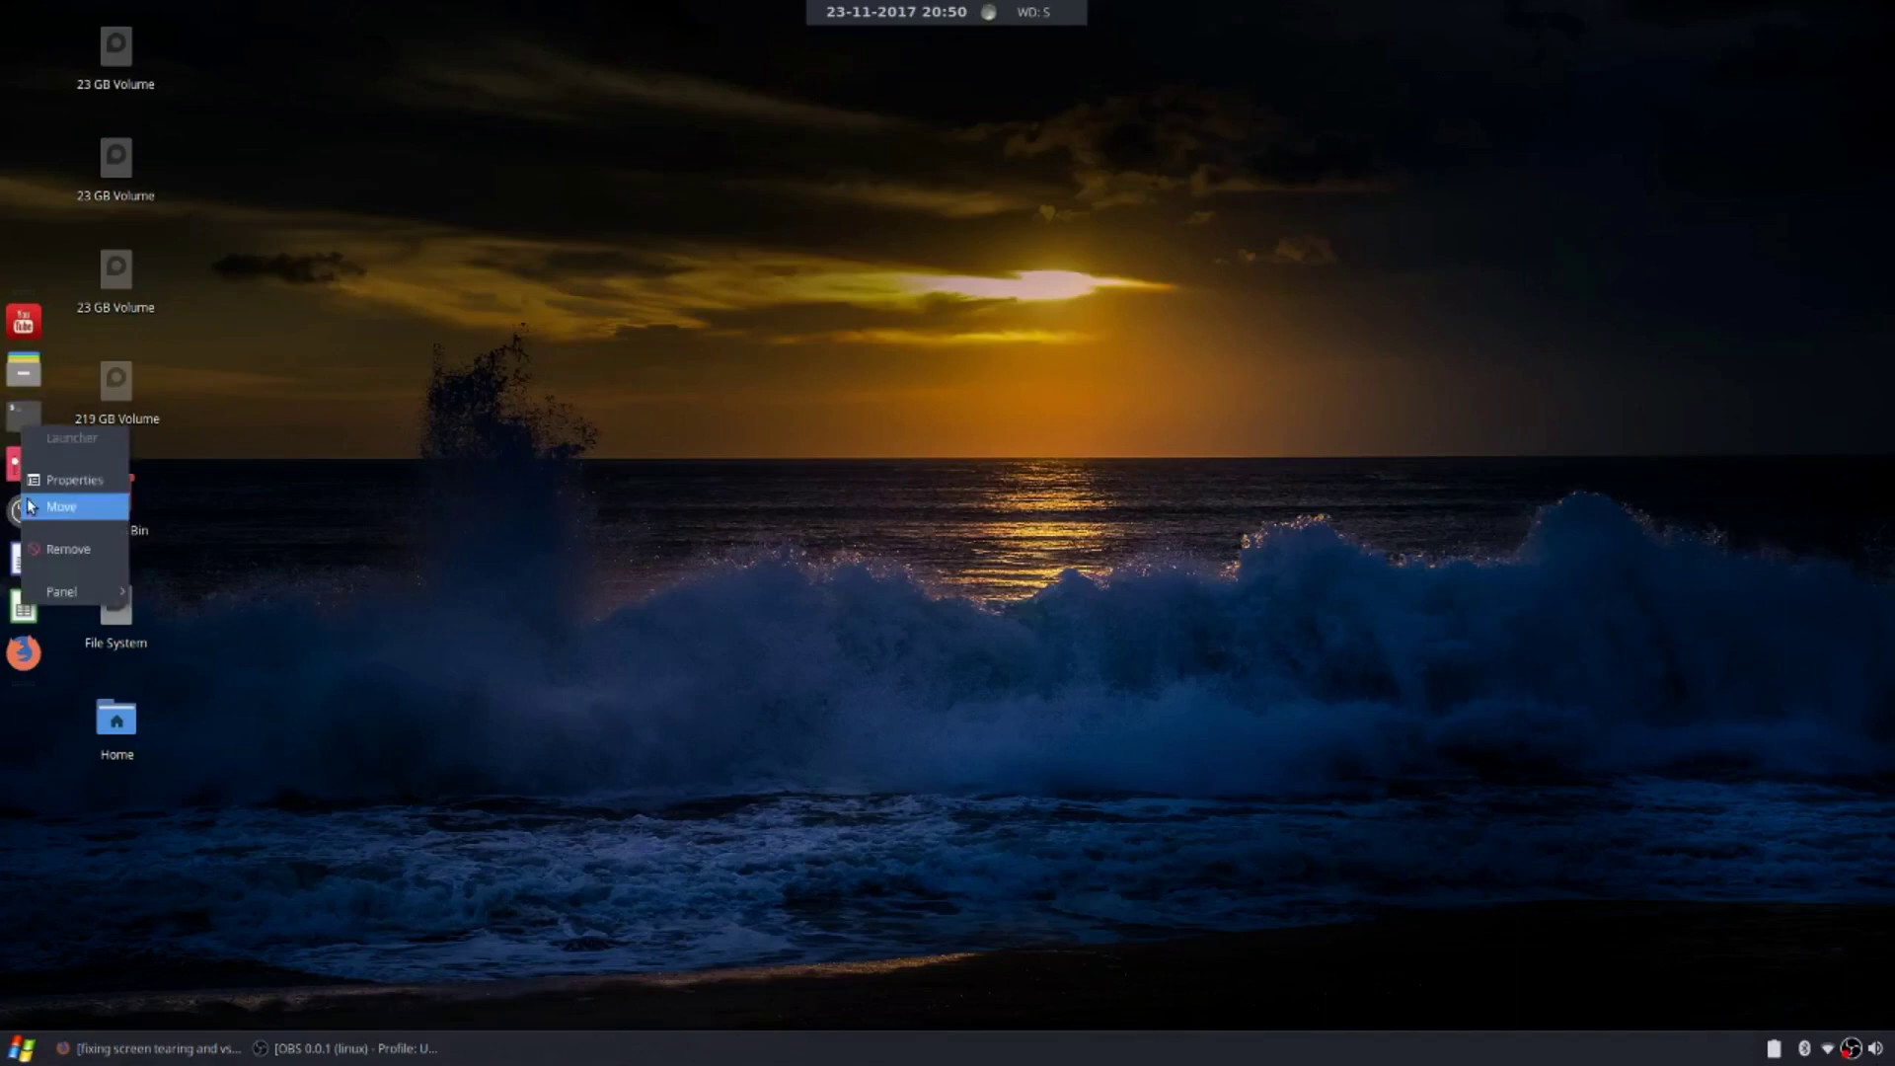
{"action": "mouse_move", "coordinate": [77, 604]}
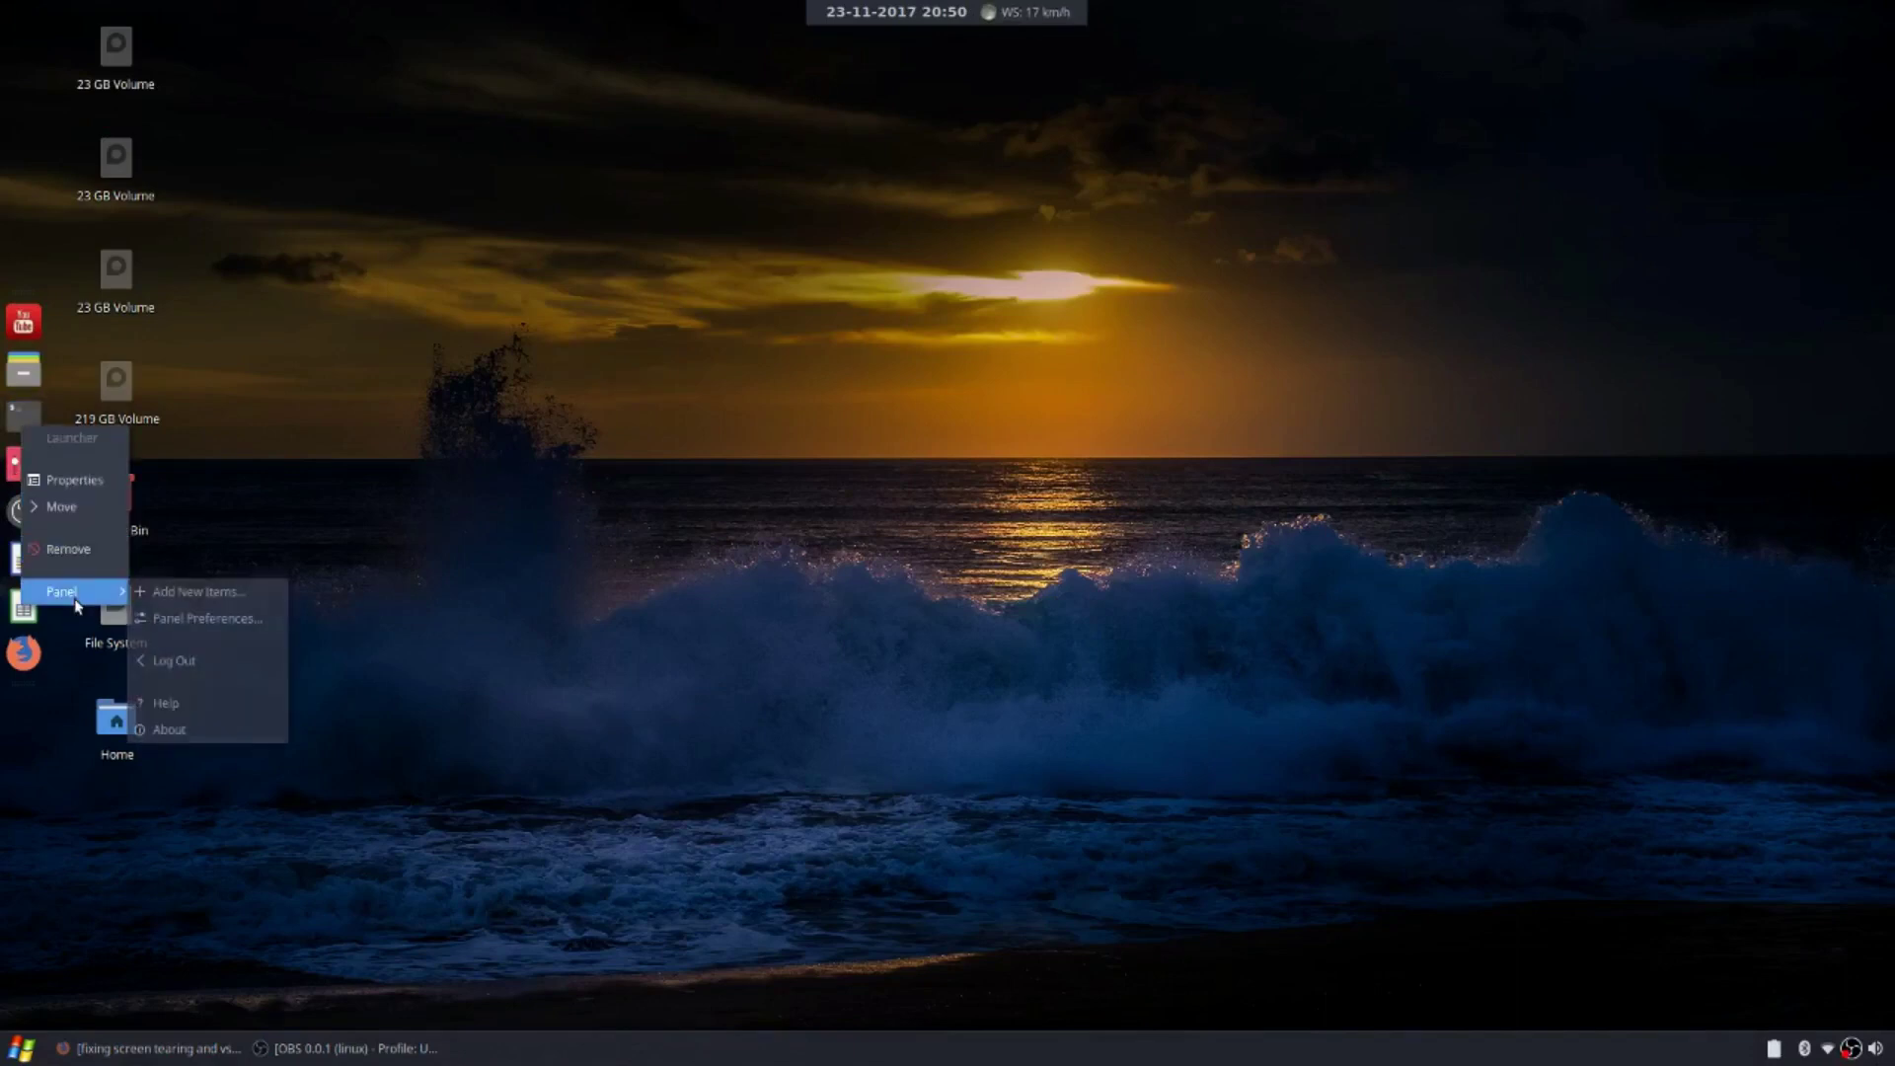
{"action": "left_click", "coordinate": [210, 618]}
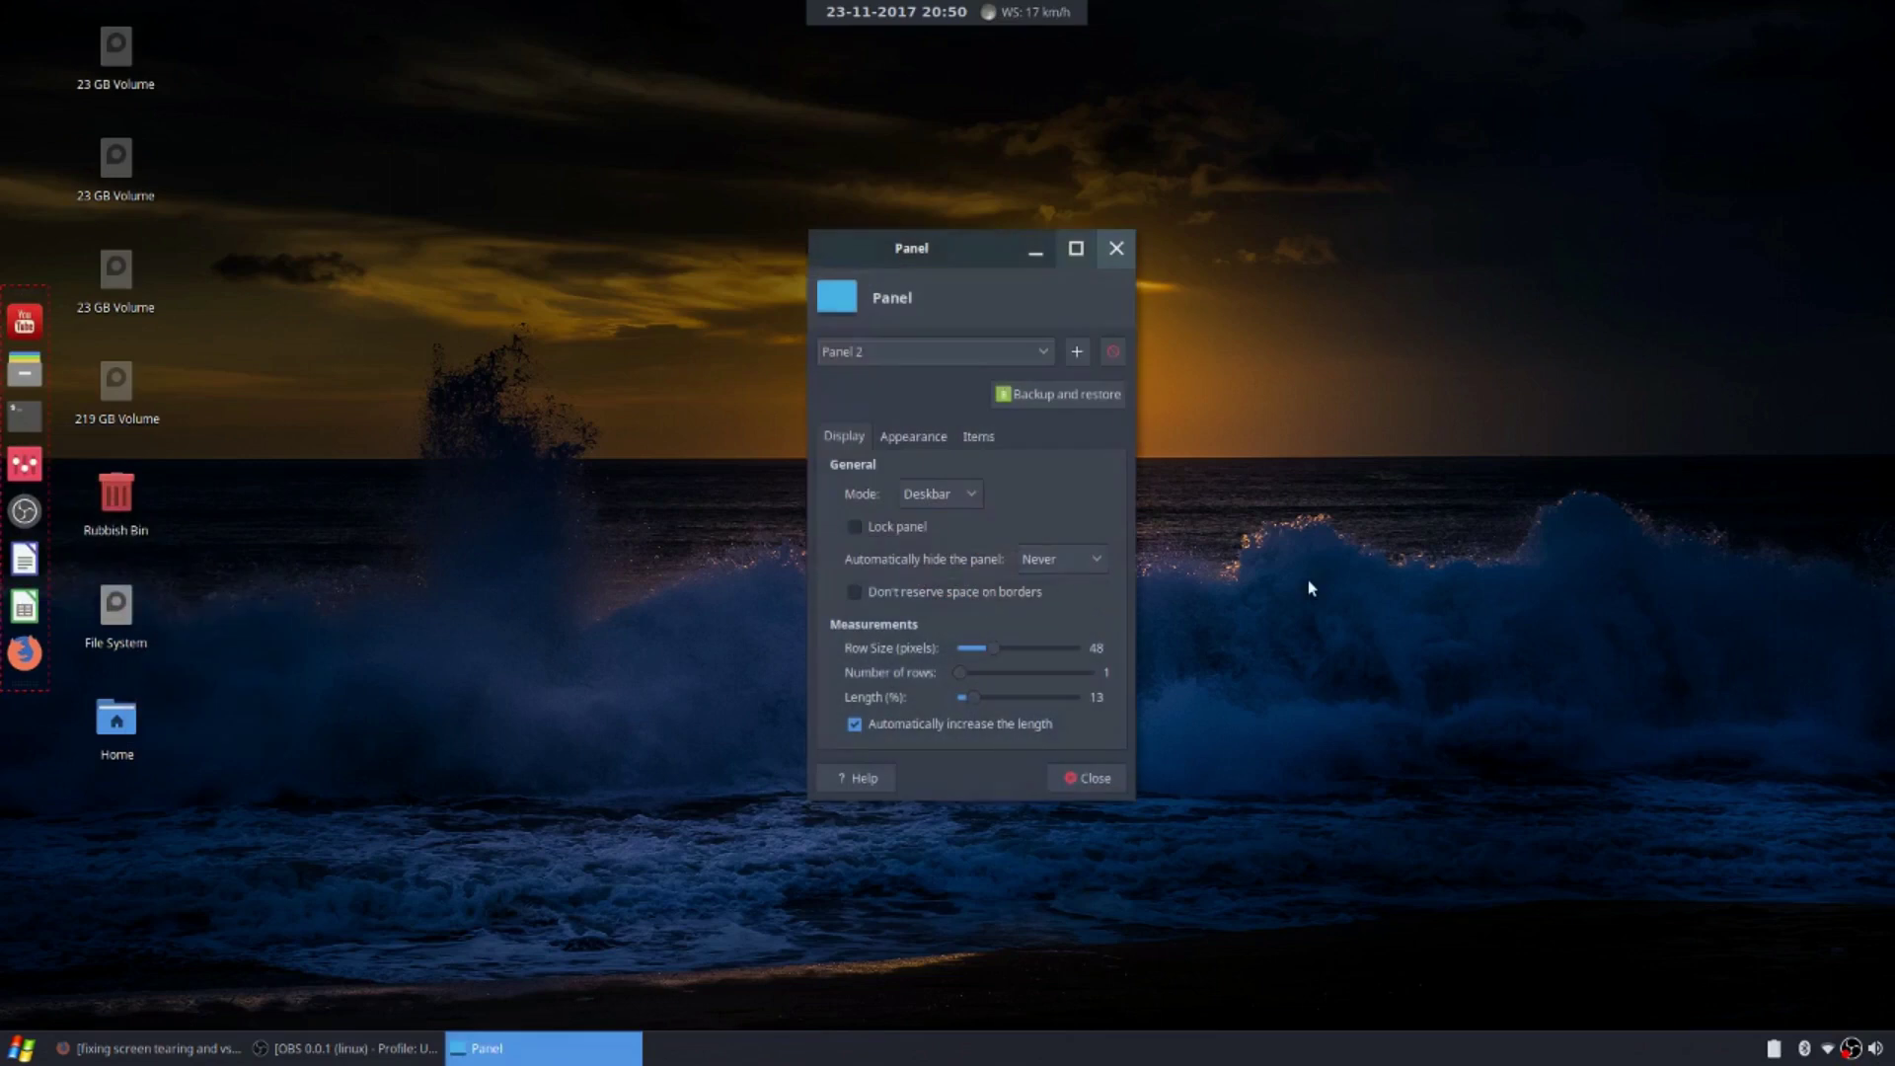
{"action": "left_click", "coordinate": [1062, 558]}
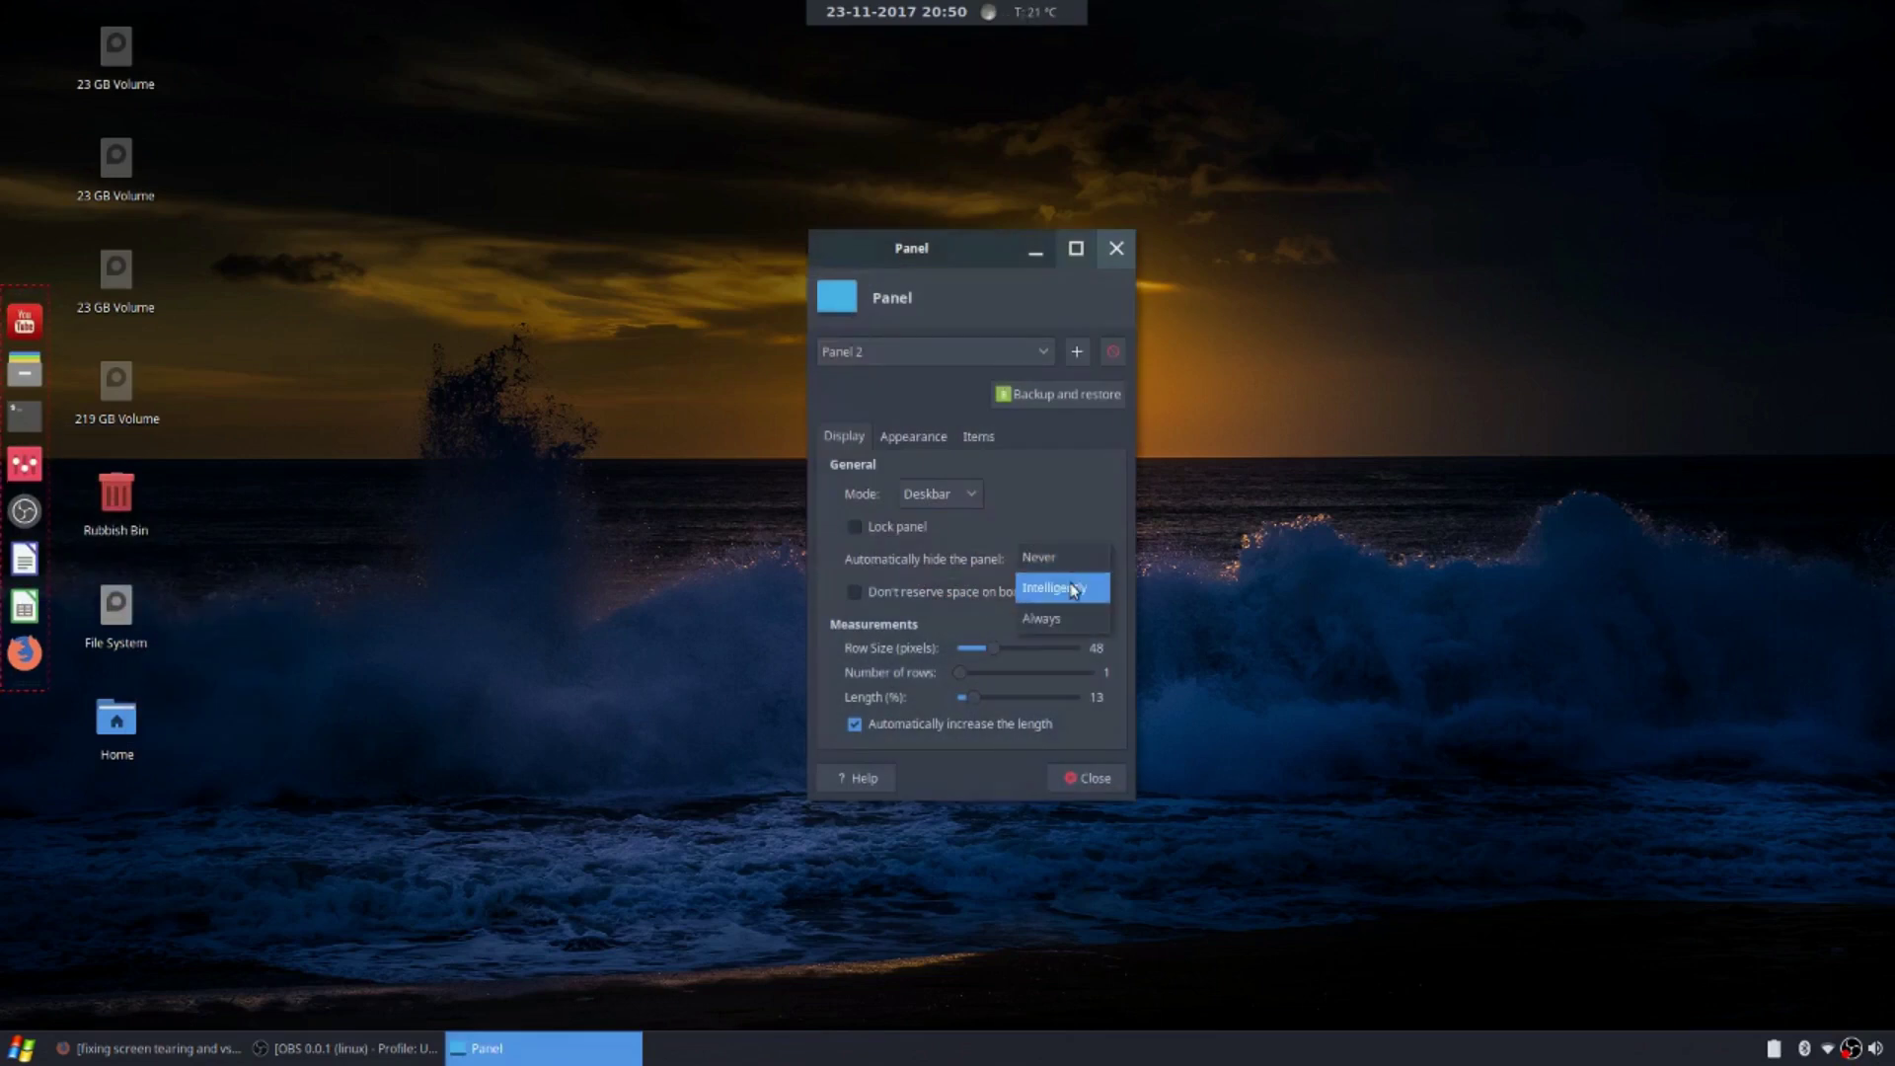
{"action": "left_click", "coordinate": [1074, 589]}
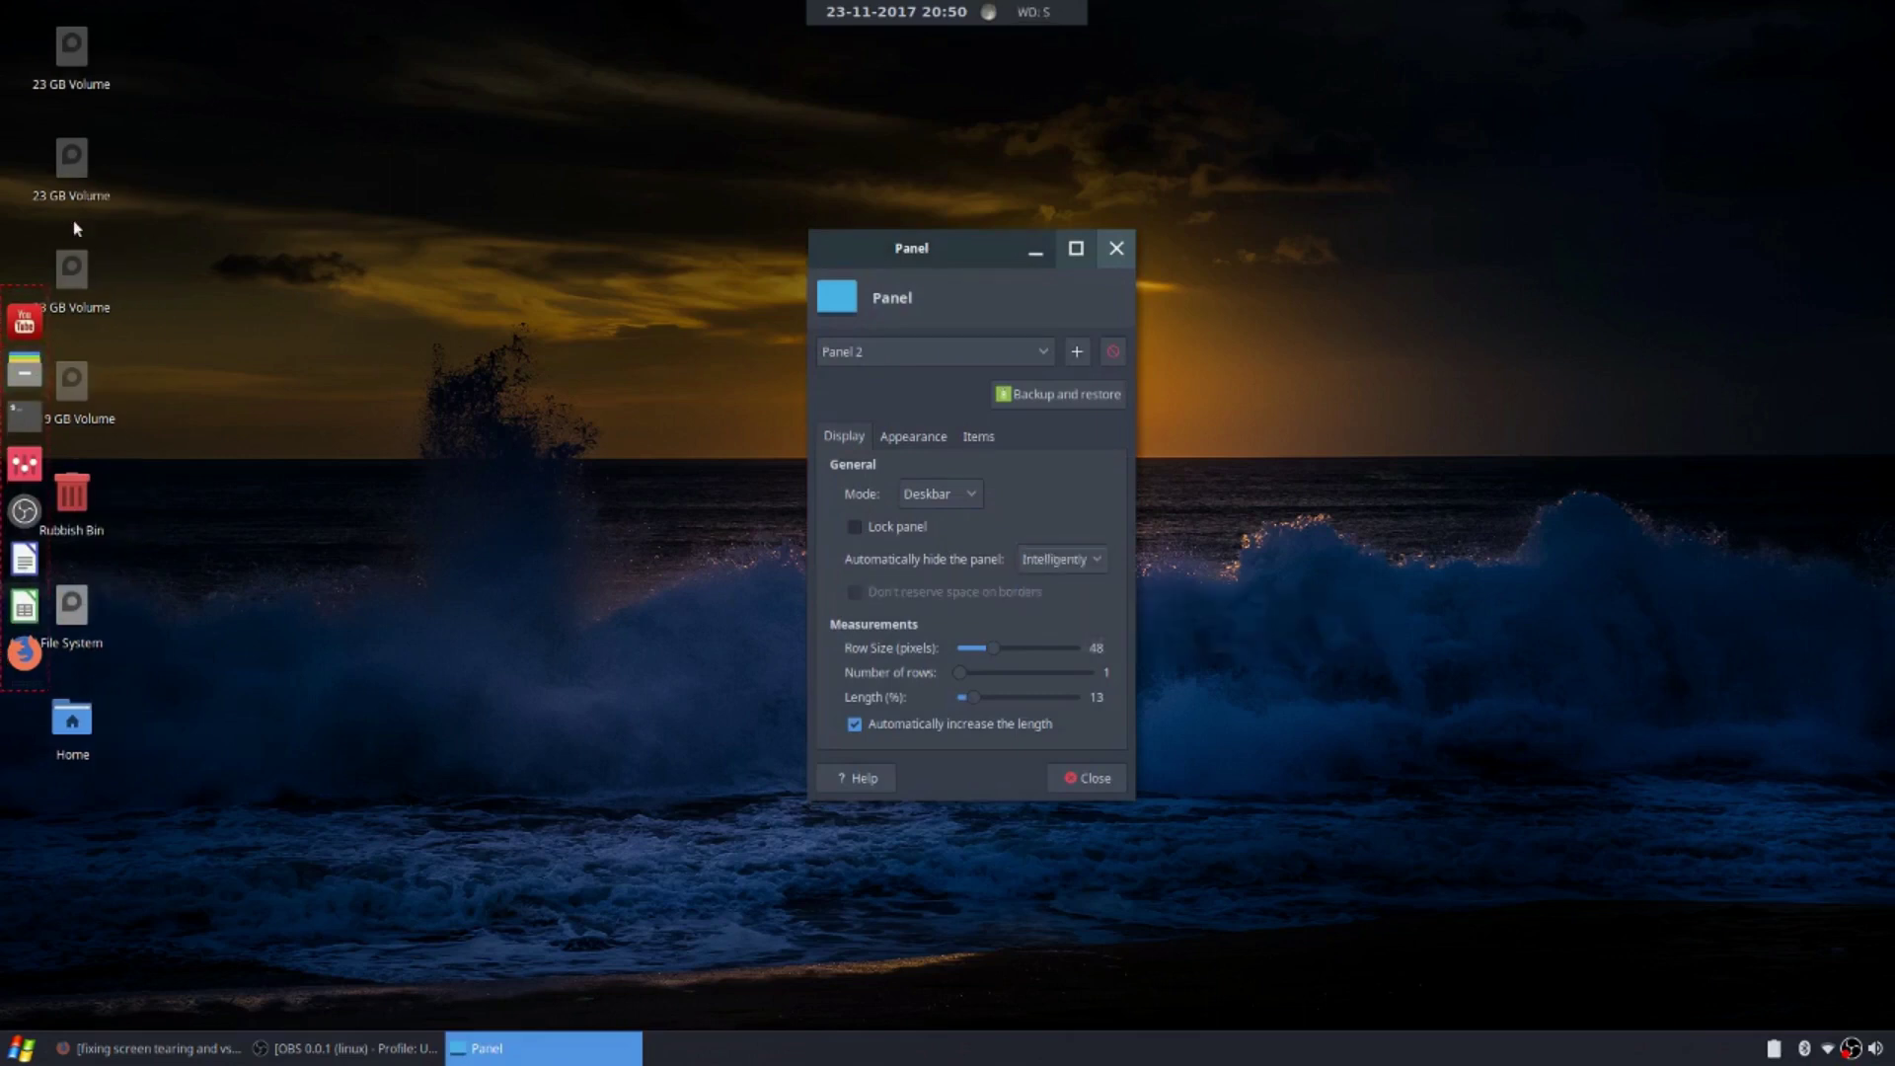
Set the vertical launcher panel's automatic hiding to Never and, for comparison, to Always
{"action": "left_click", "coordinate": [1063, 560]}
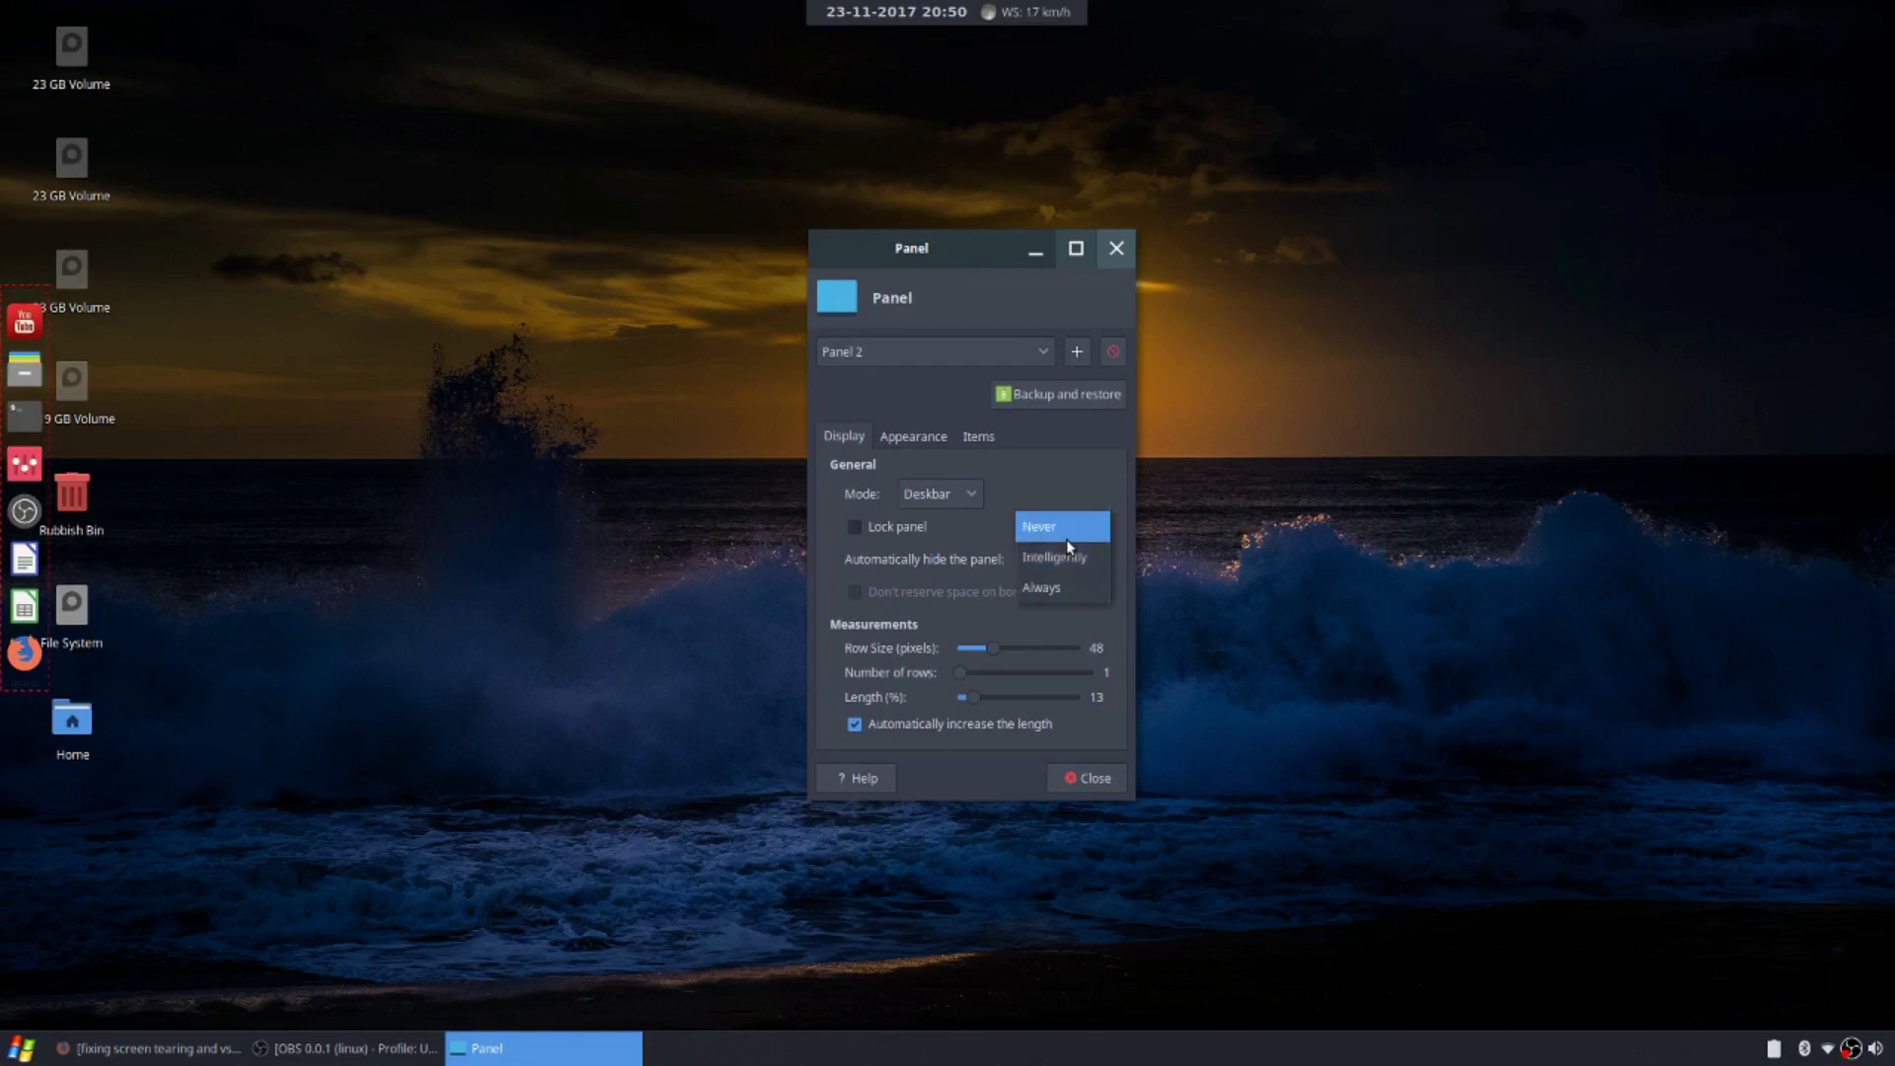
{"action": "left_click", "coordinate": [1066, 537]}
{"action": "left_click", "coordinate": [1088, 559]}
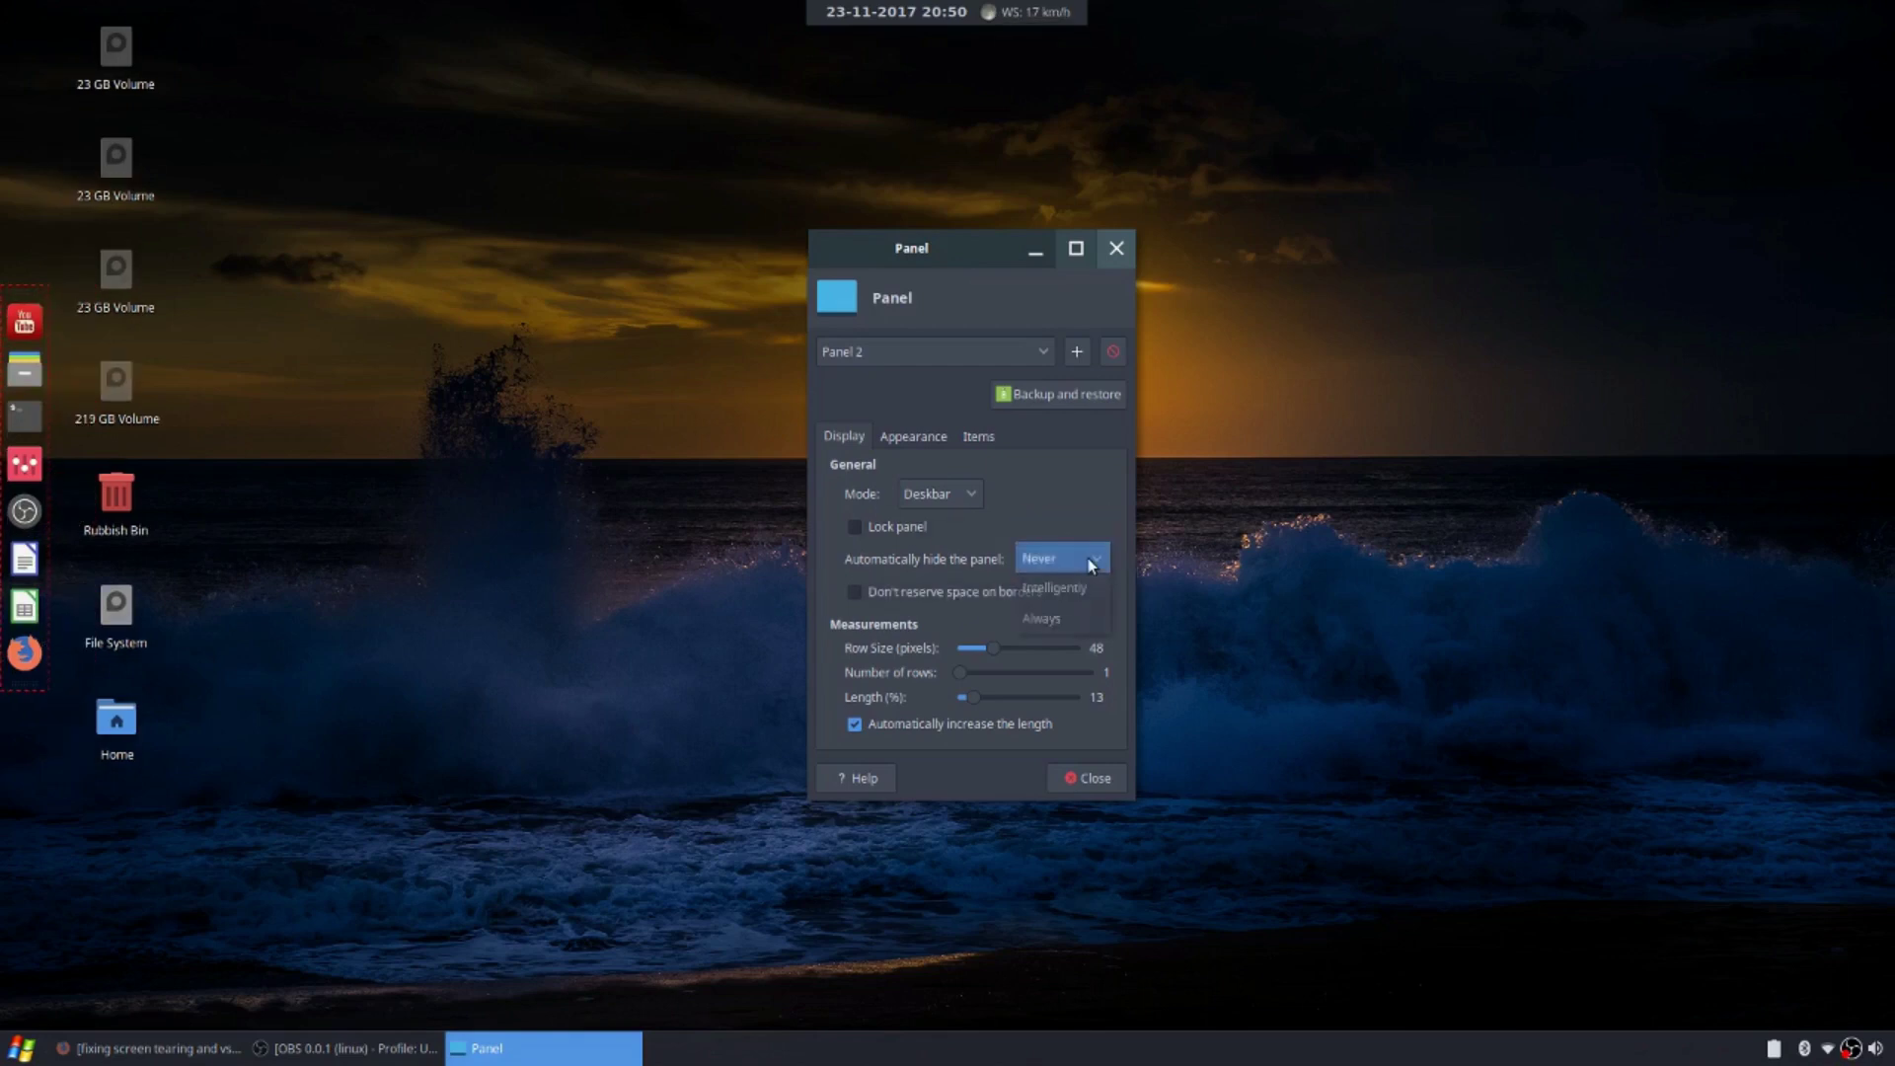
{"action": "left_click", "coordinate": [1084, 617]}
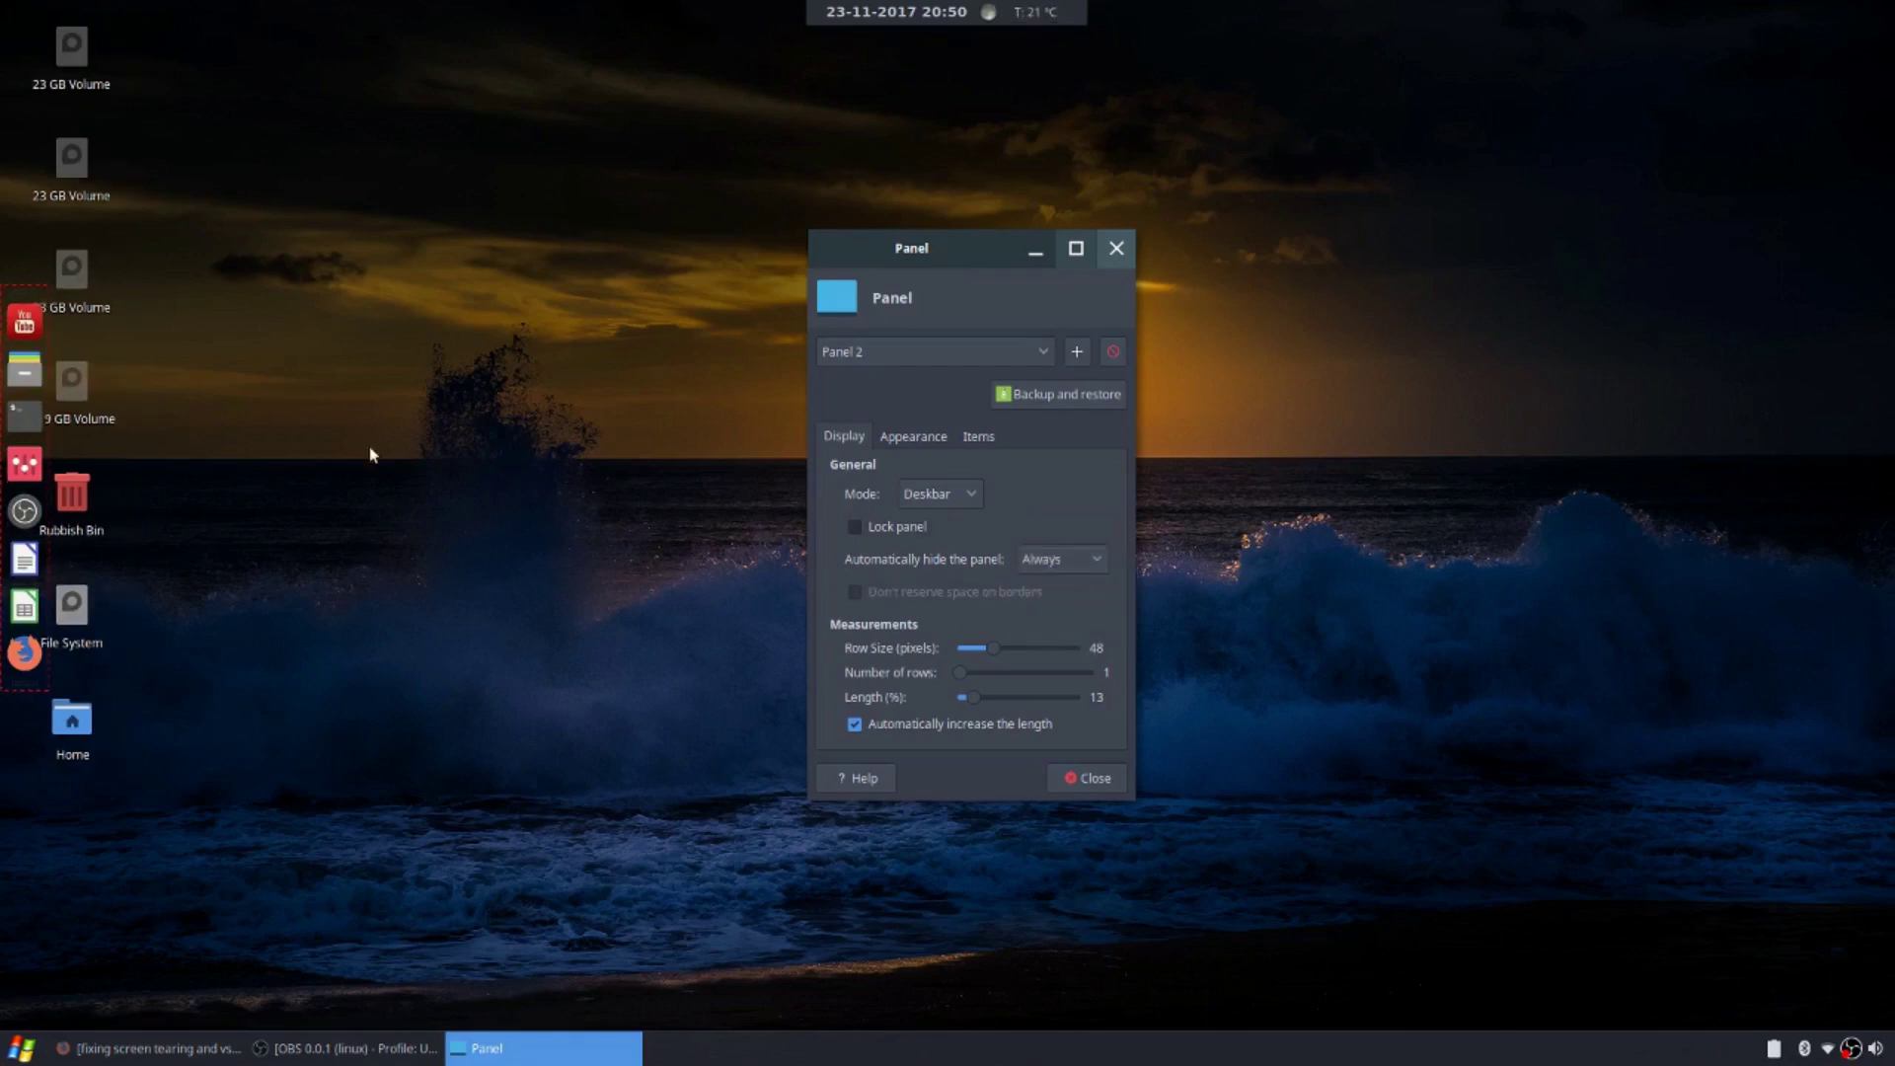
Set the vertical launcher panel's automatic hiding to Intelligently and move the desktop icons clear of that panel
{"action": "left_click", "coordinate": [1068, 561]}
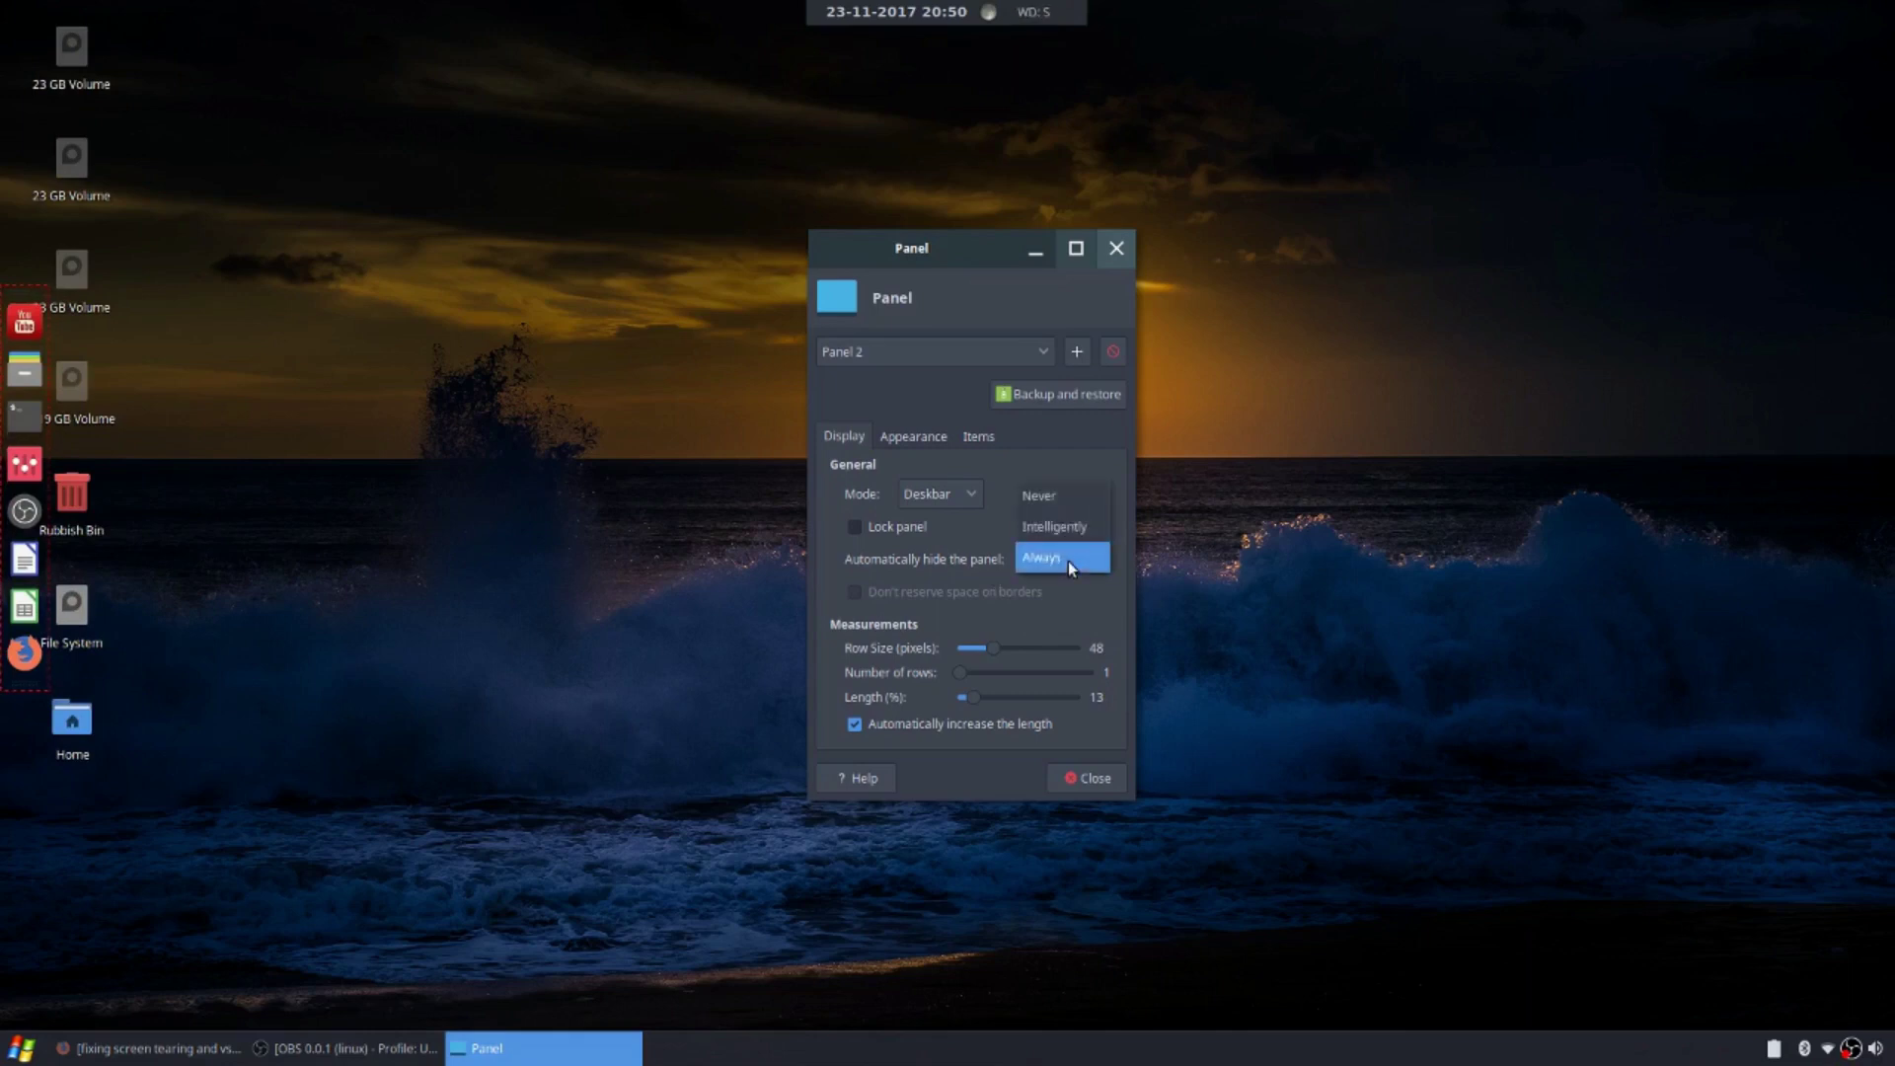
{"action": "left_click", "coordinate": [1054, 533]}
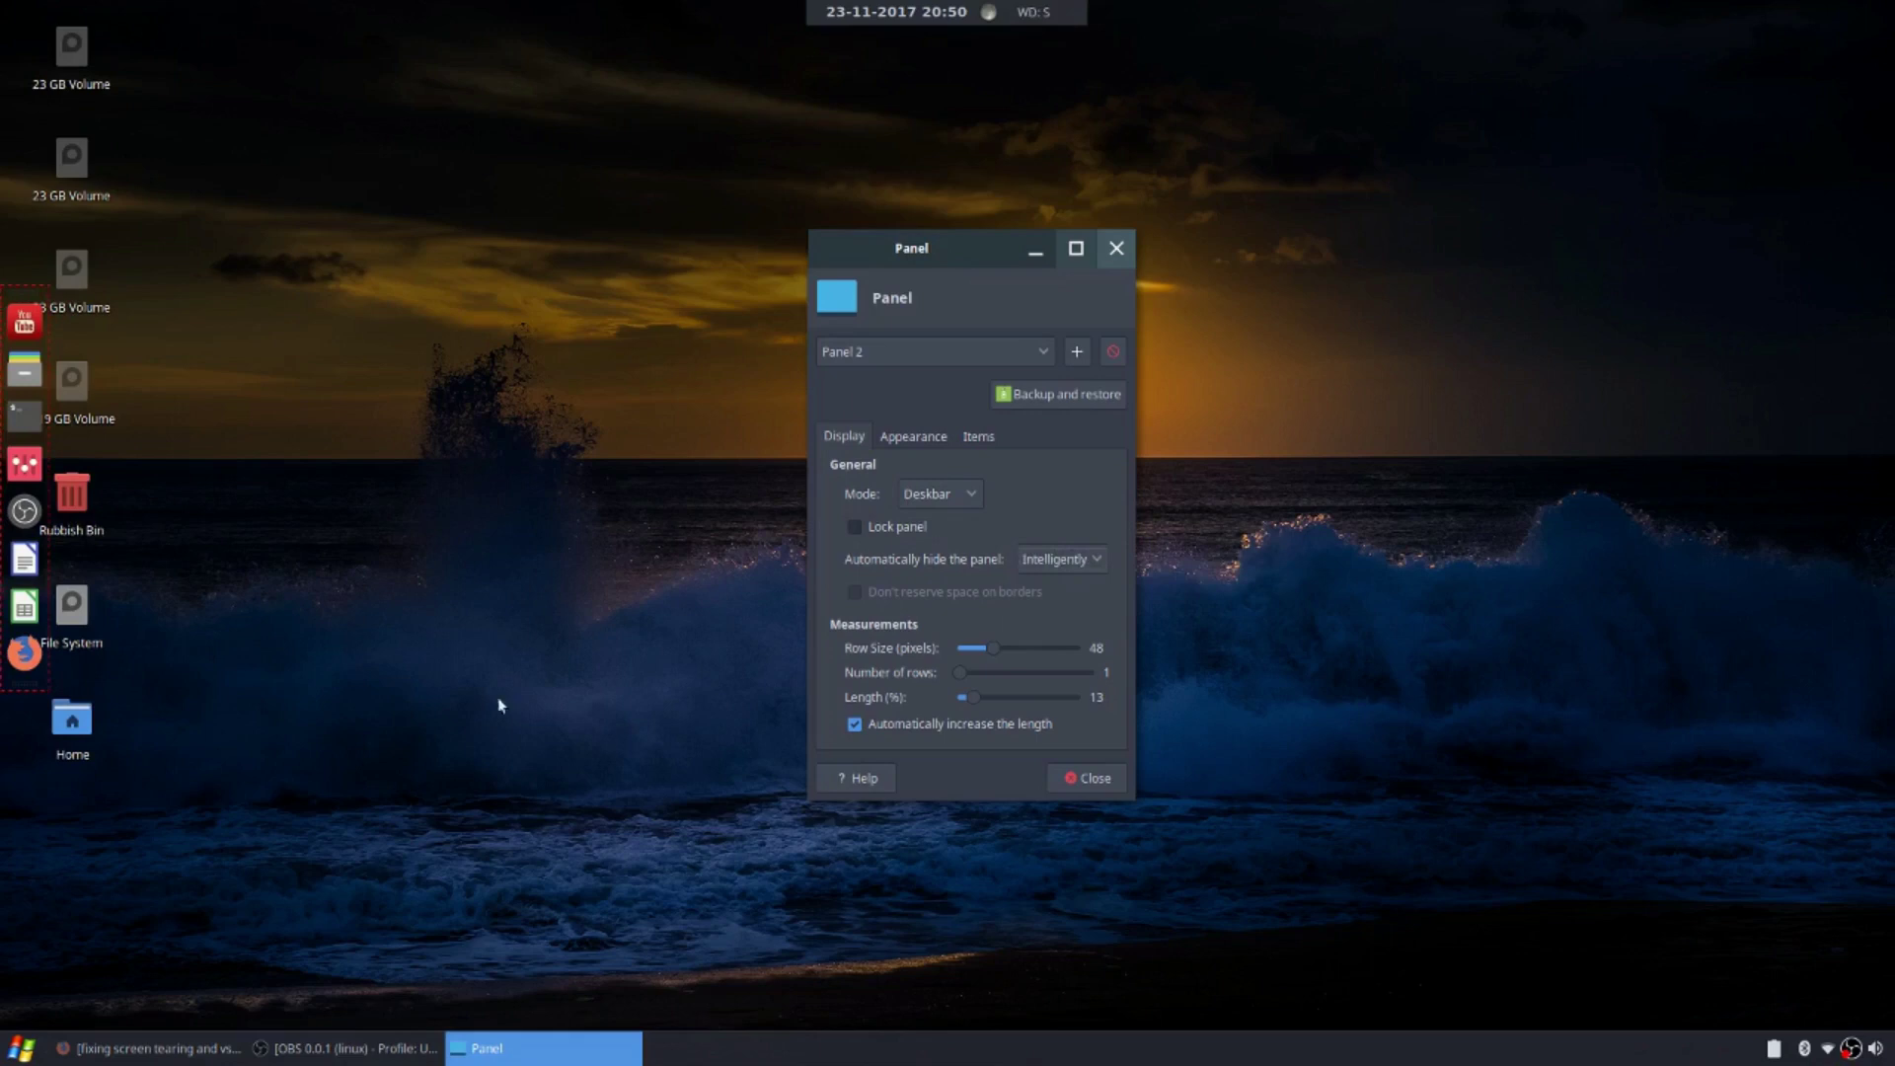
{"action": "left_click", "coordinate": [1072, 778]}
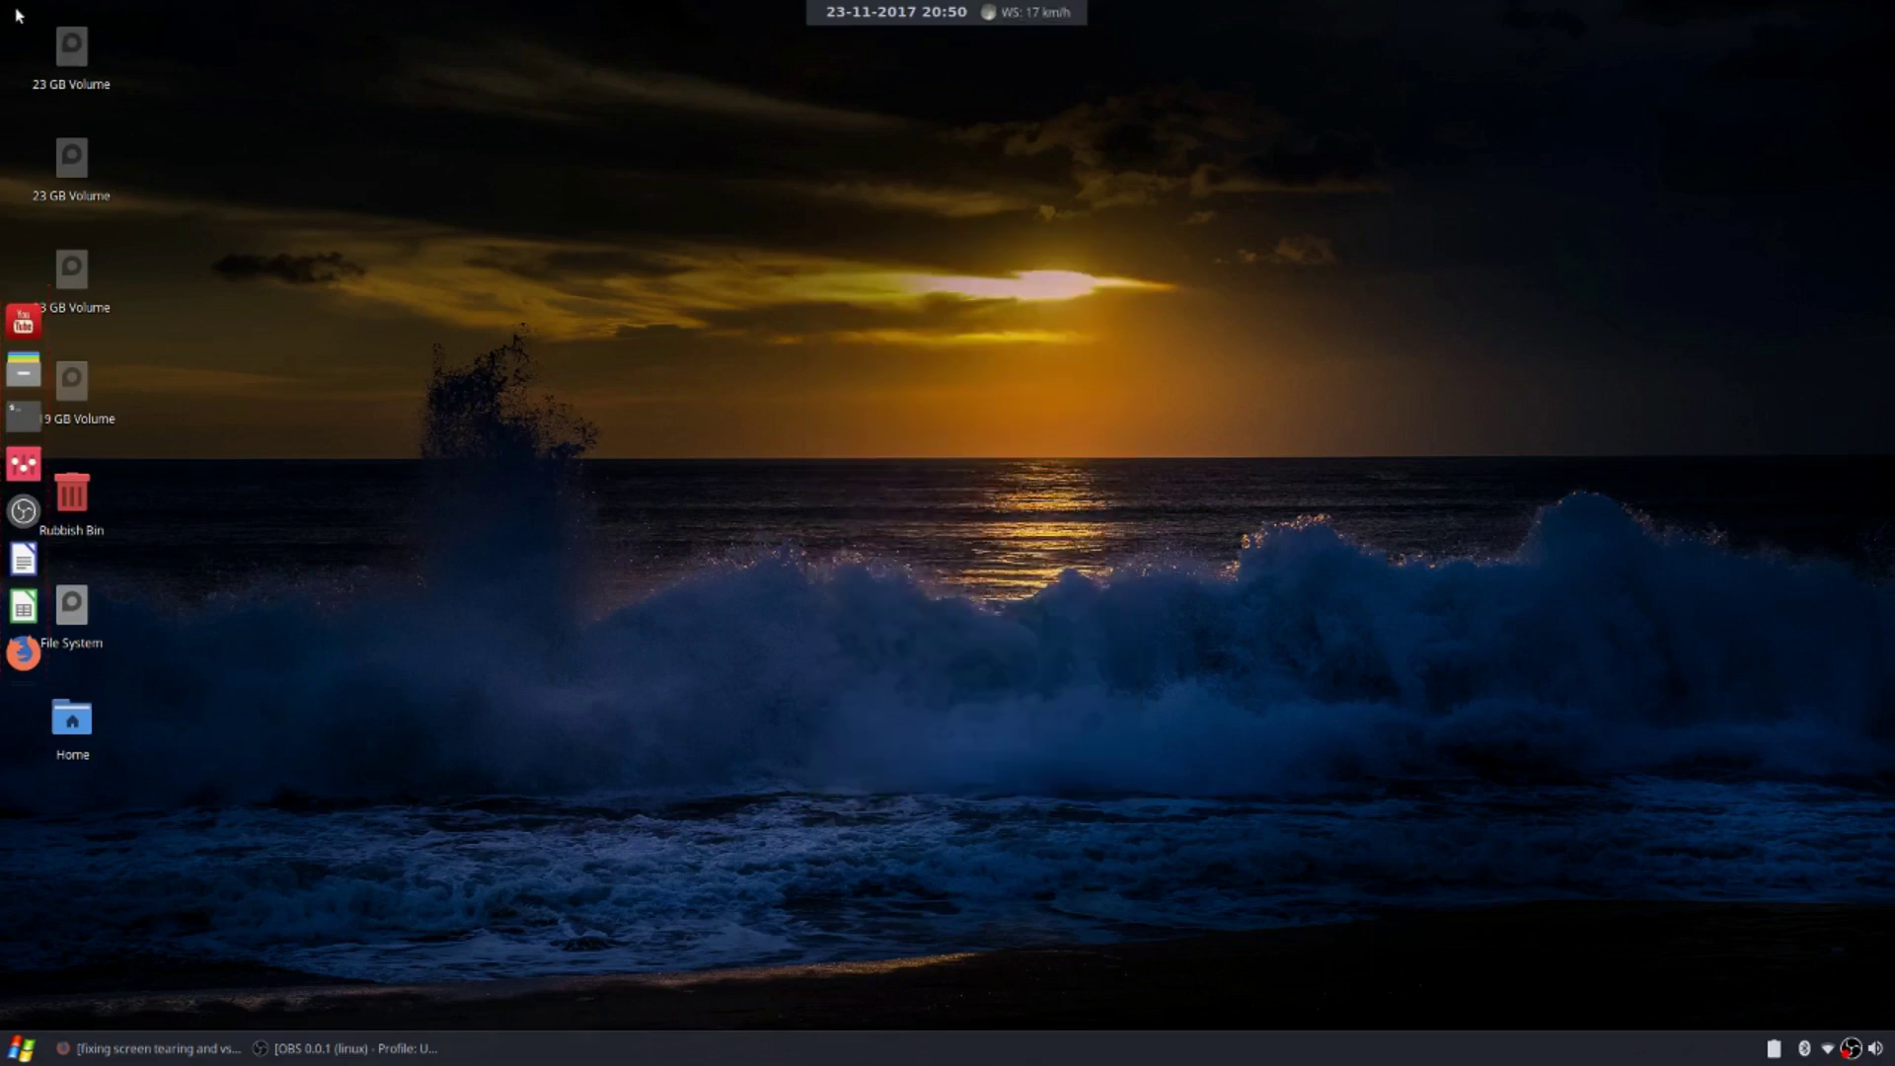
{"action": "left_click_drag", "start_coordinate": [79, 58], "coordinate": [186, 92]}
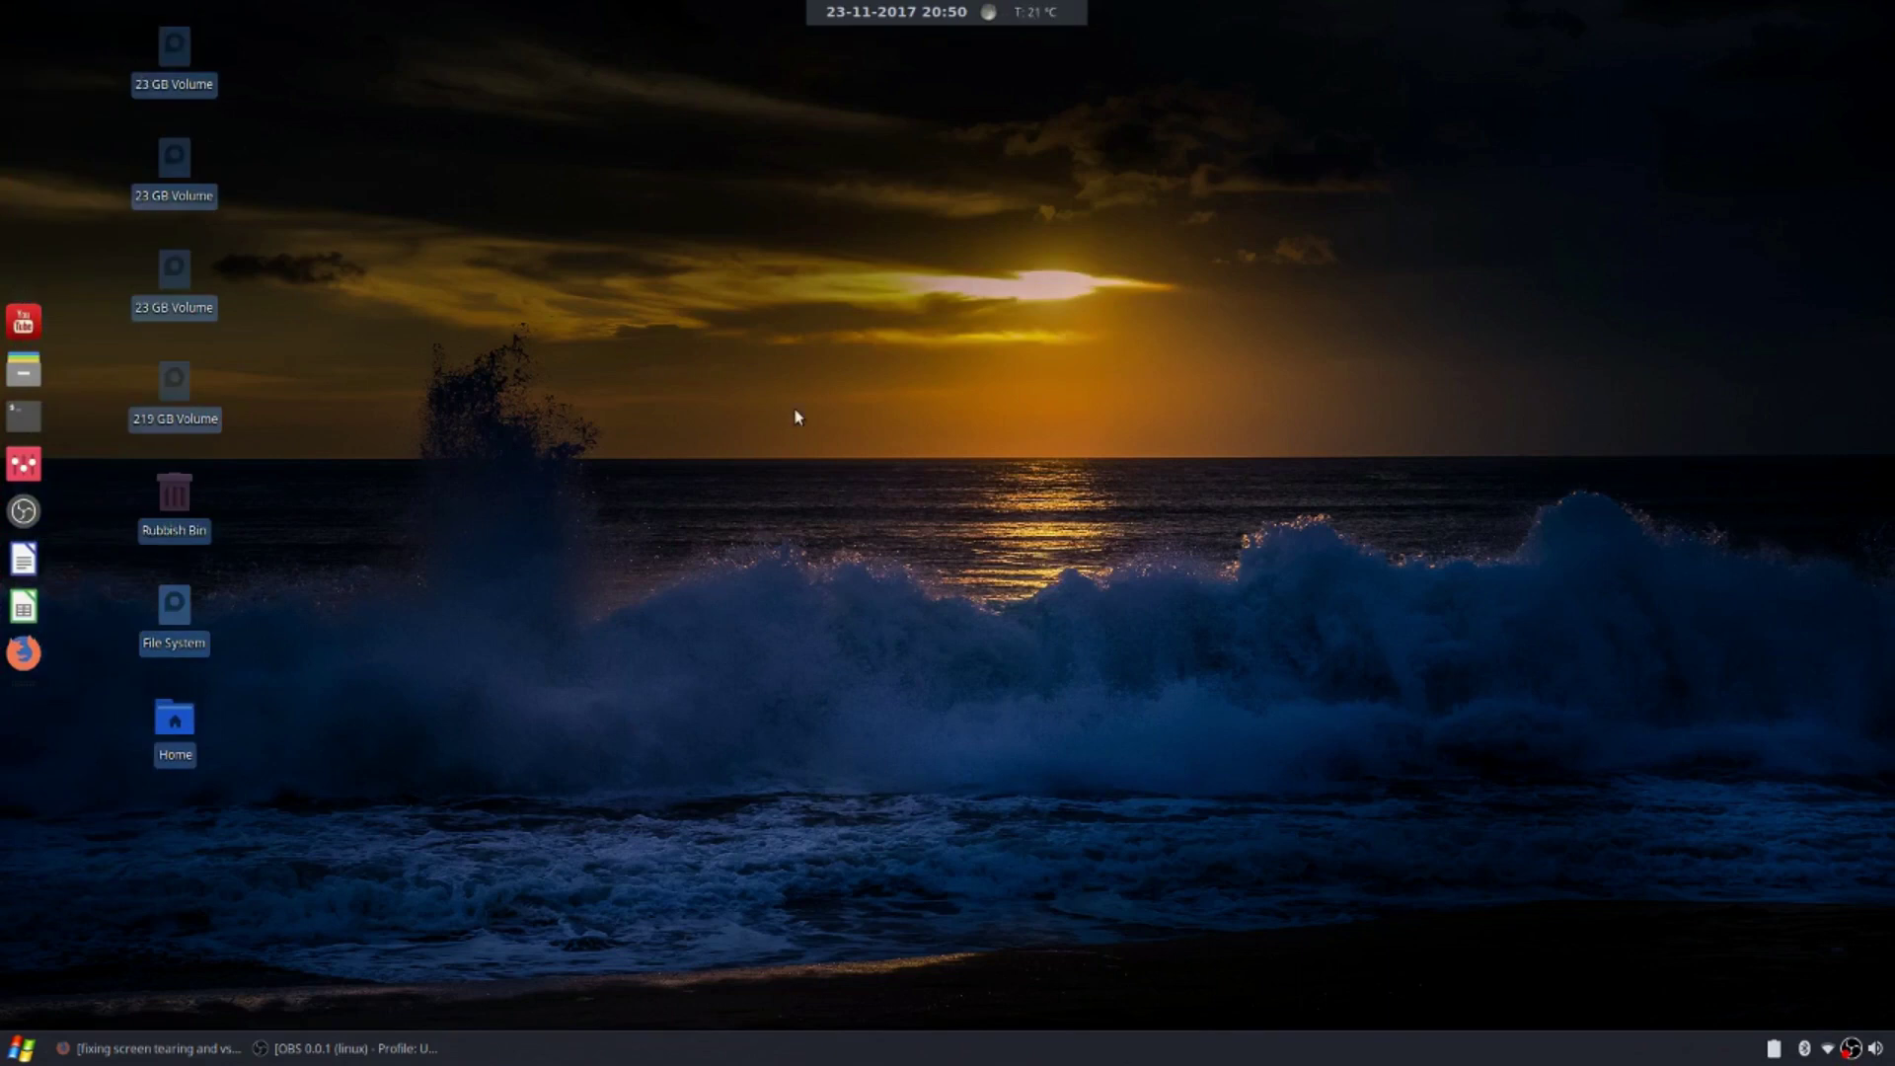
Save the current panel layout as a new configuration named xfce-gnomish through the panel preferences' backup and restore tool
{"action": "right_click", "coordinate": [640, 1052]}
{"action": "mouse_move", "coordinate": [686, 1052]}
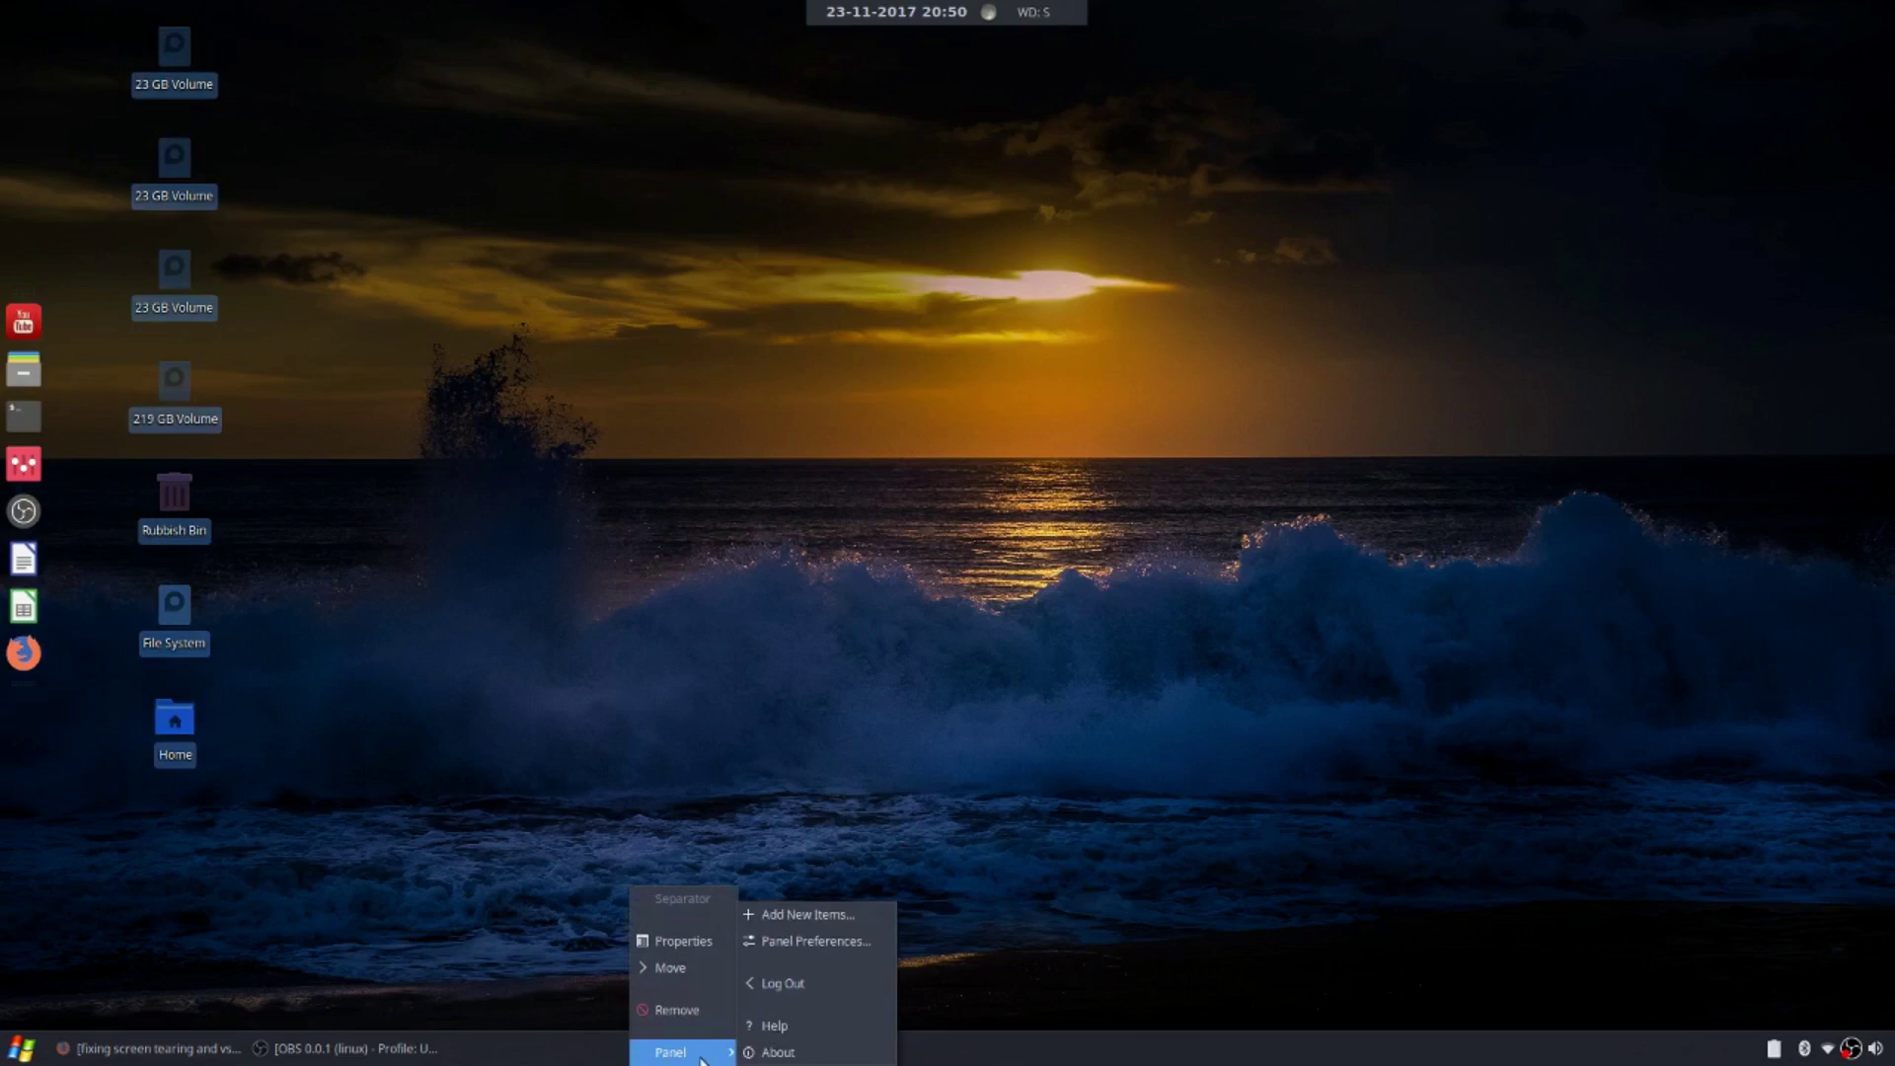
{"action": "left_click", "coordinate": [835, 943]}
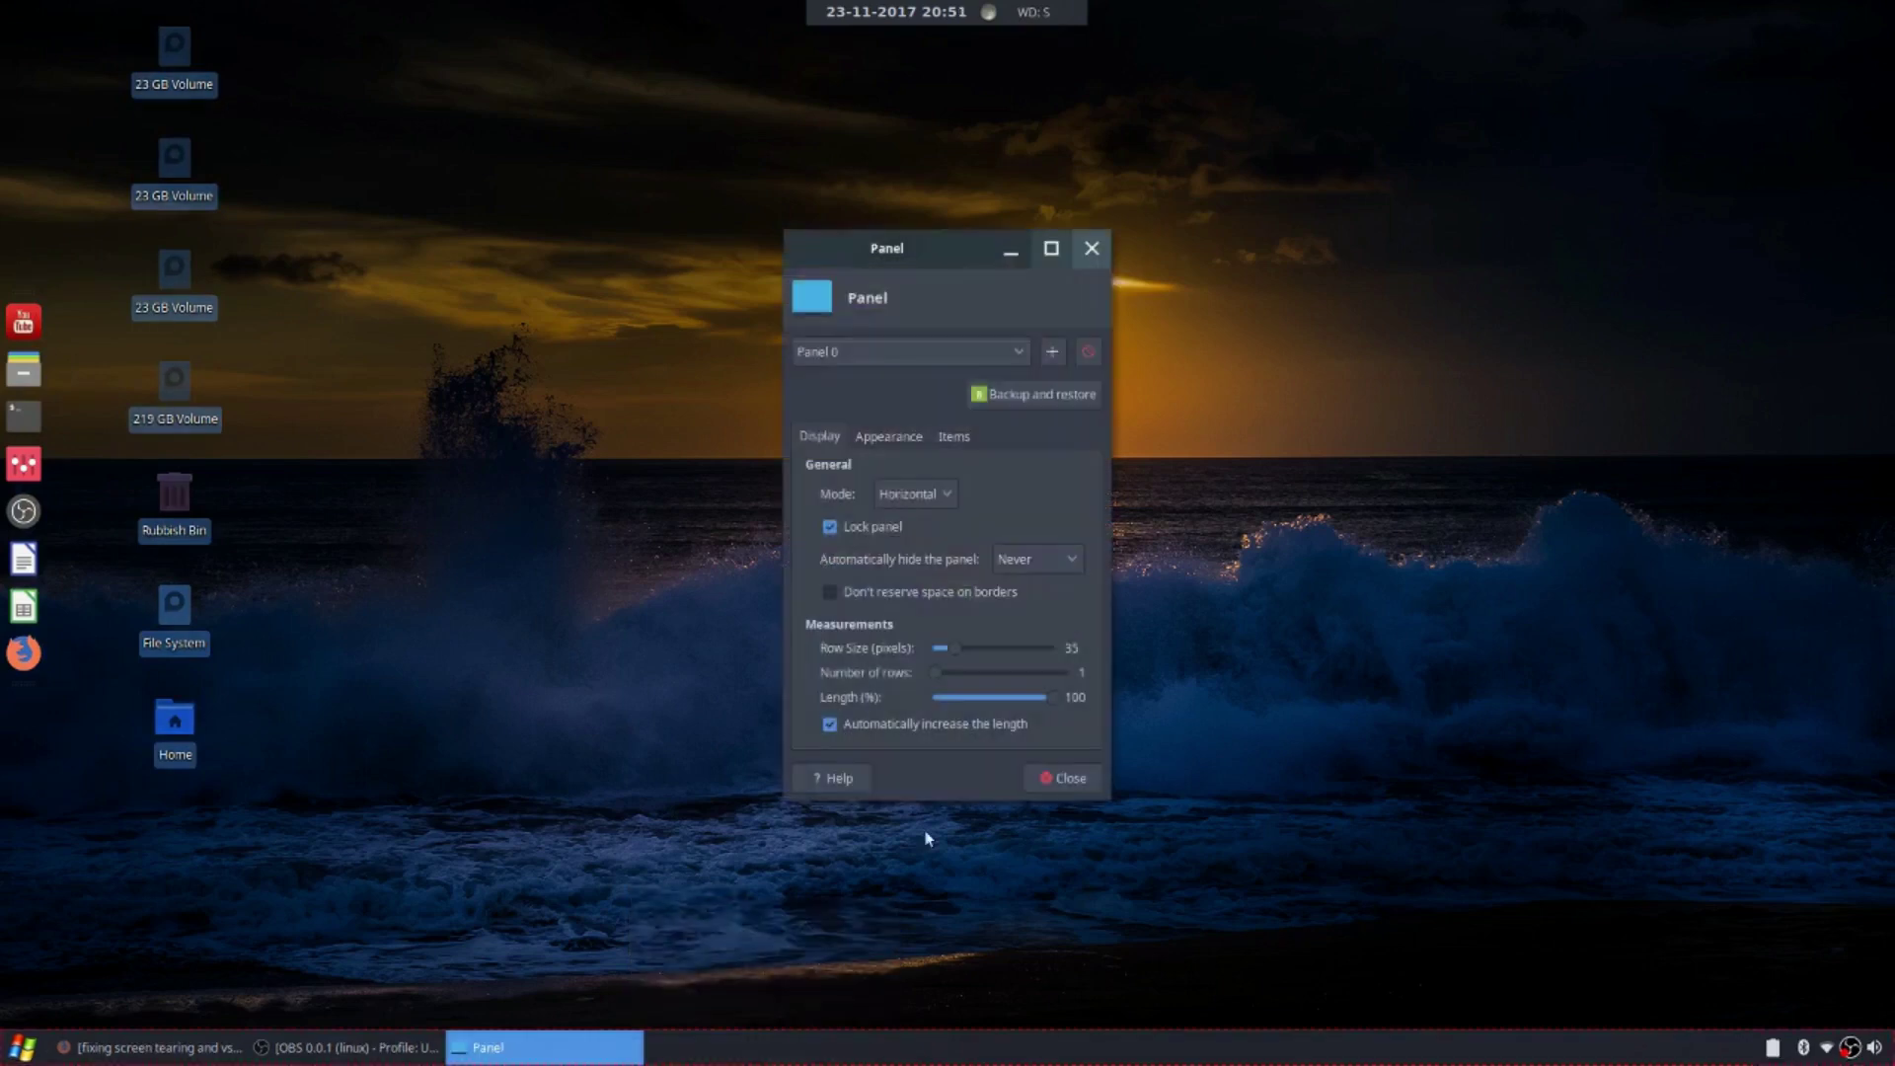
{"action": "left_click", "coordinate": [1009, 401]}
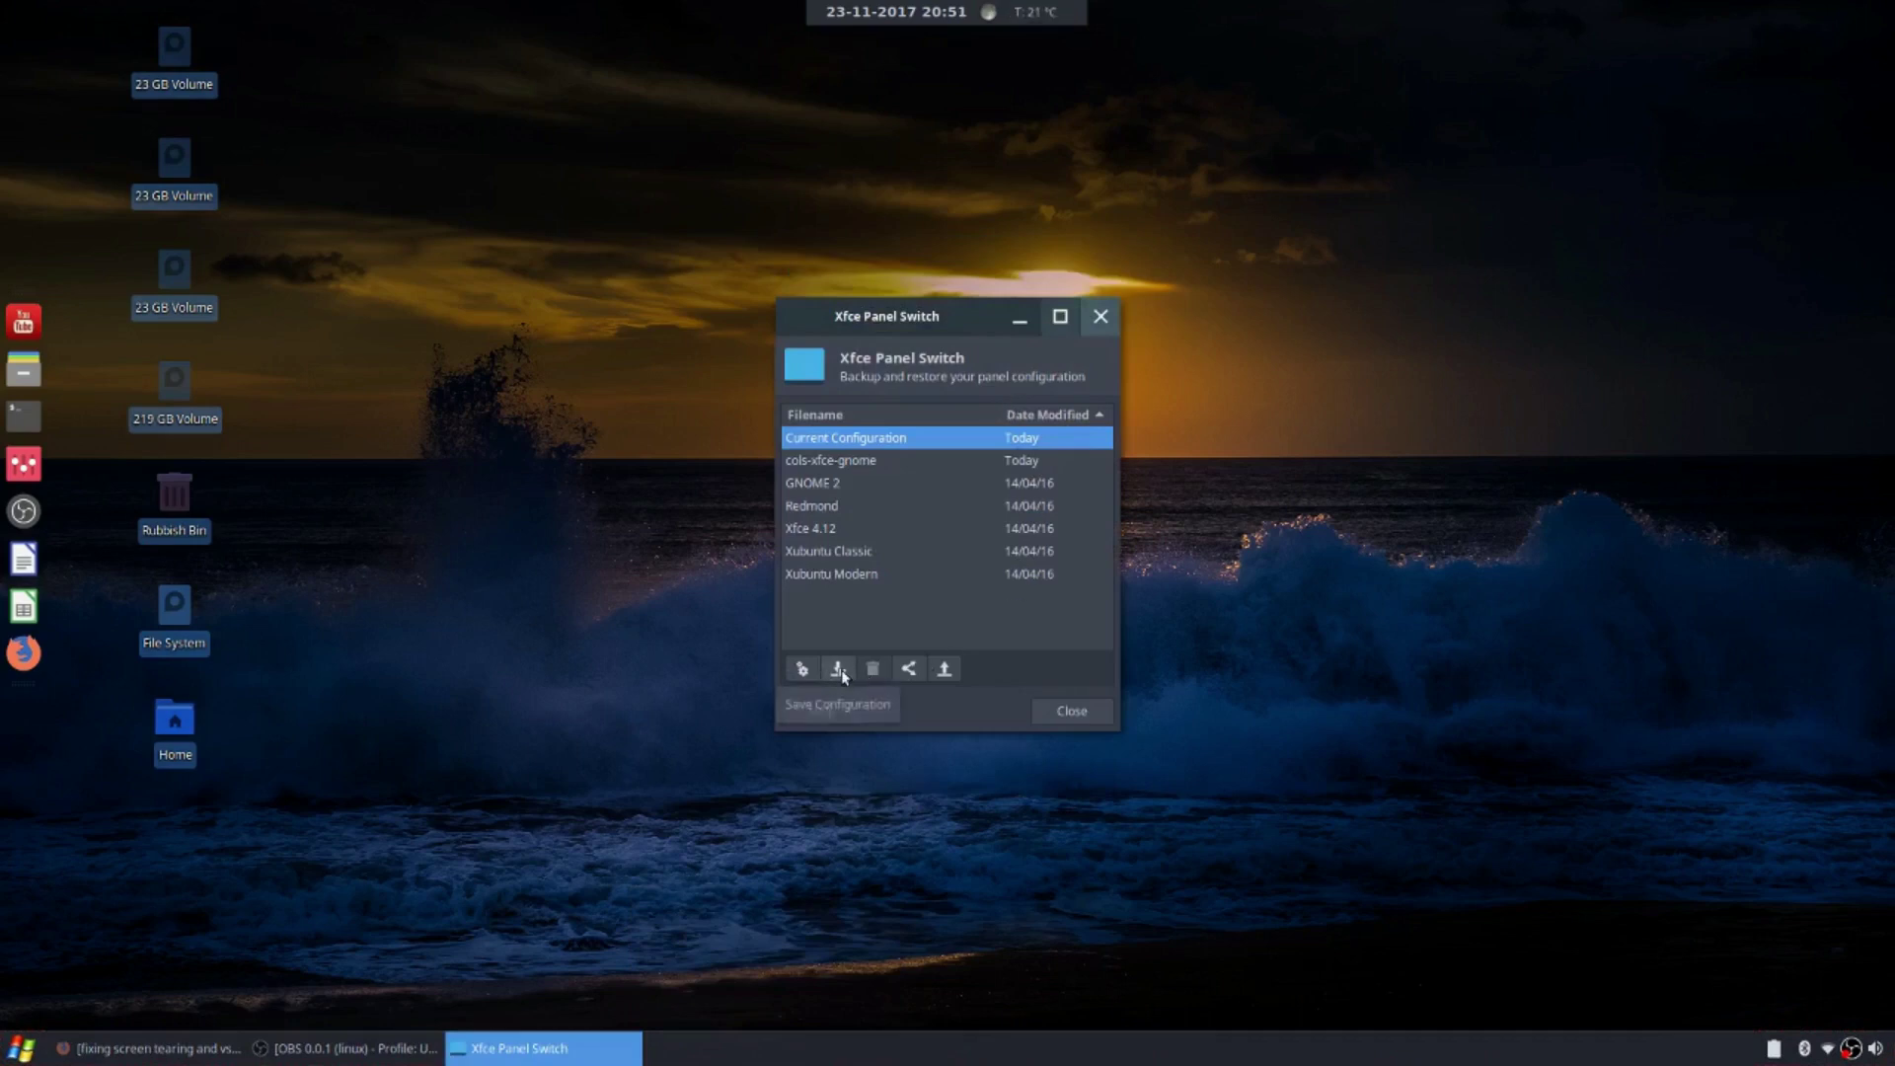
{"action": "left_click", "coordinate": [840, 671]}
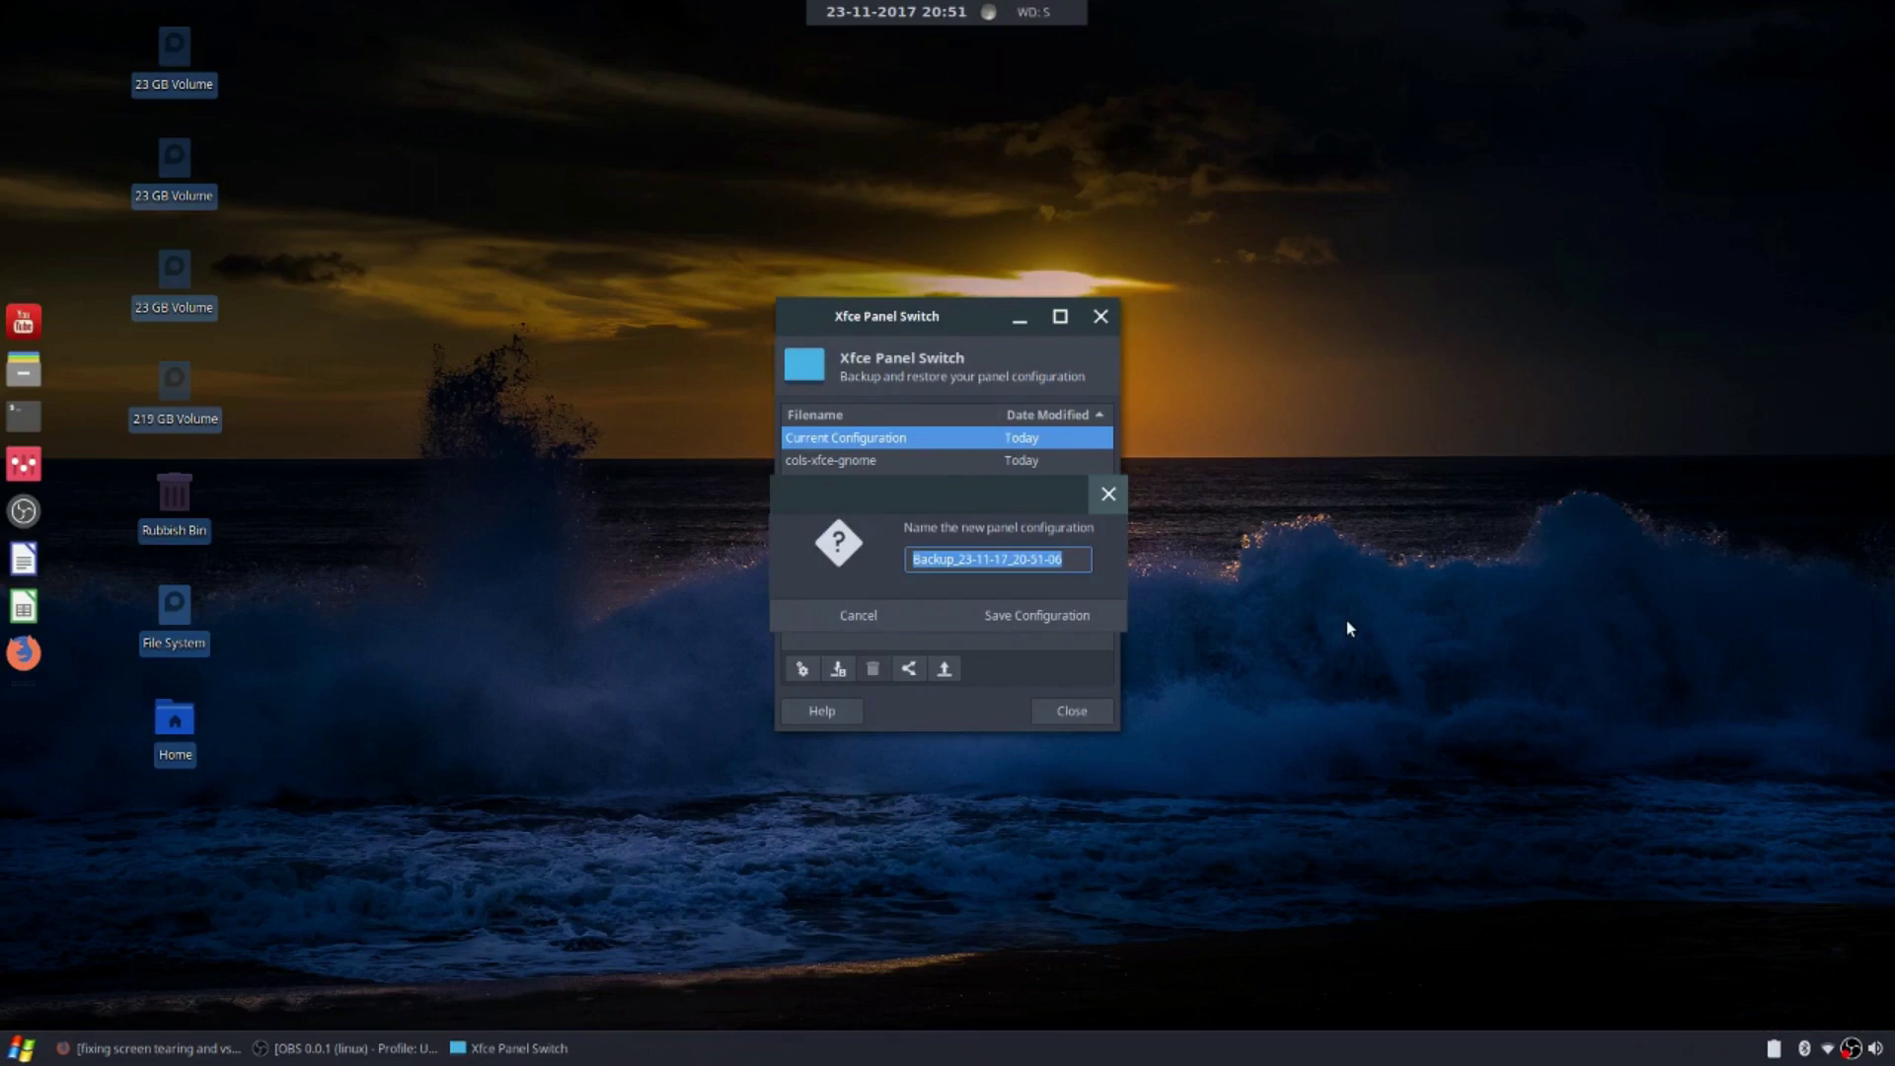
{"action": "type", "text": "col"}
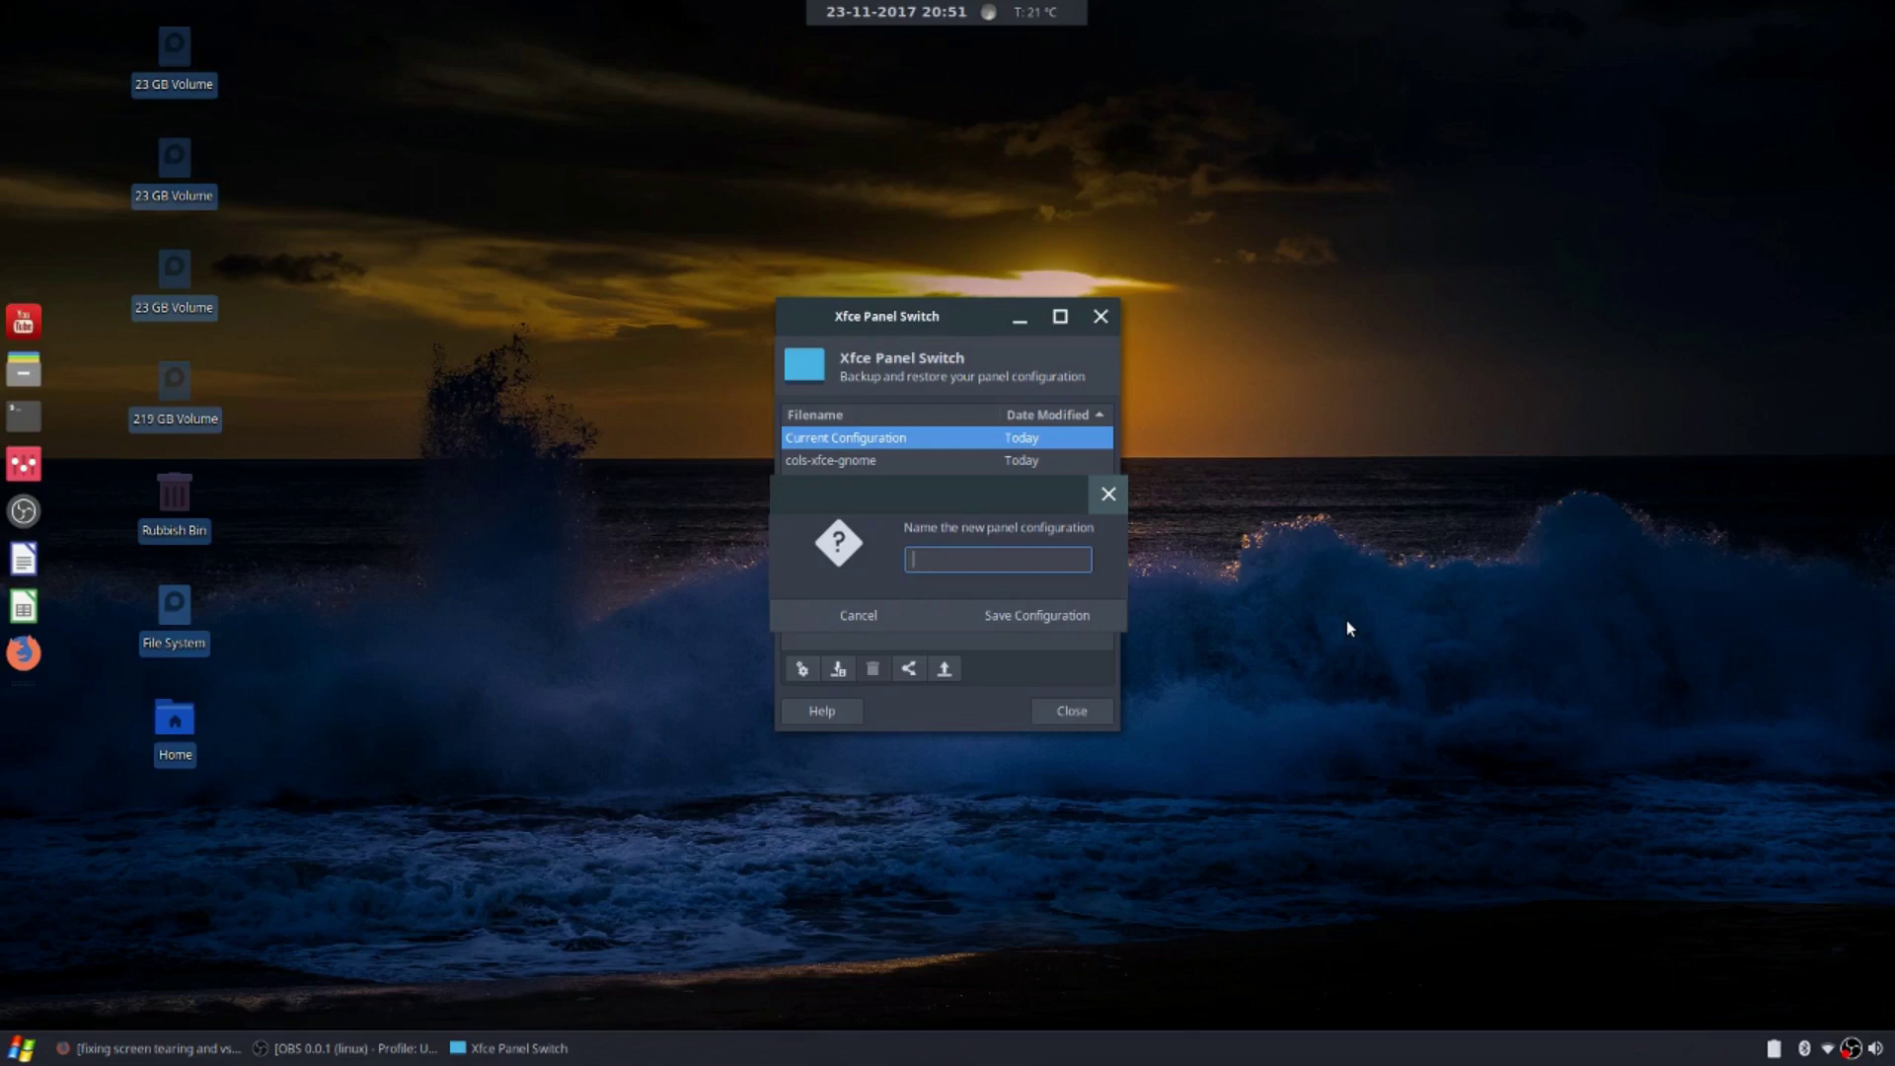
{"action": "type", "text": "xfce-gnomish"}
{"action": "left_click", "coordinate": [1066, 615]}
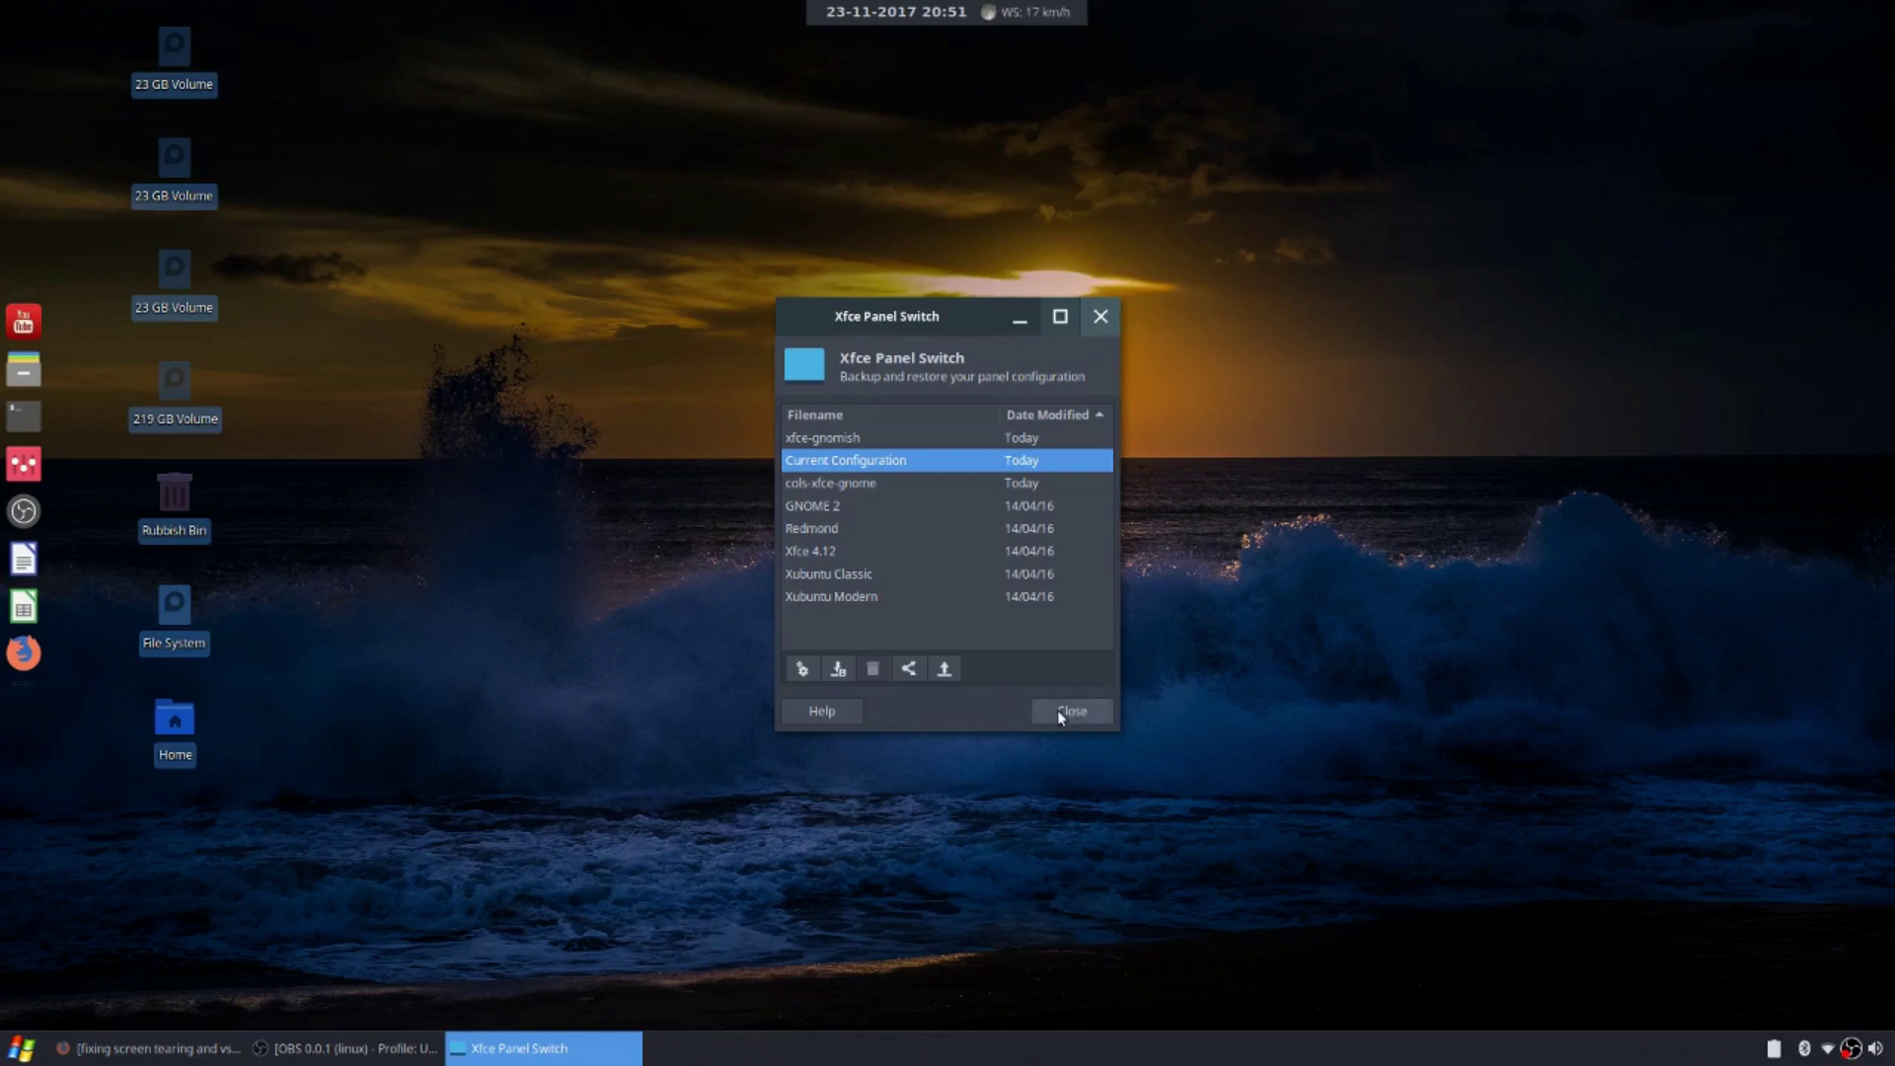
Try out the Xubuntu Modern and Xubuntu Classic panel configurations by applying them one after the other
{"action": "left_click", "coordinate": [841, 597]}
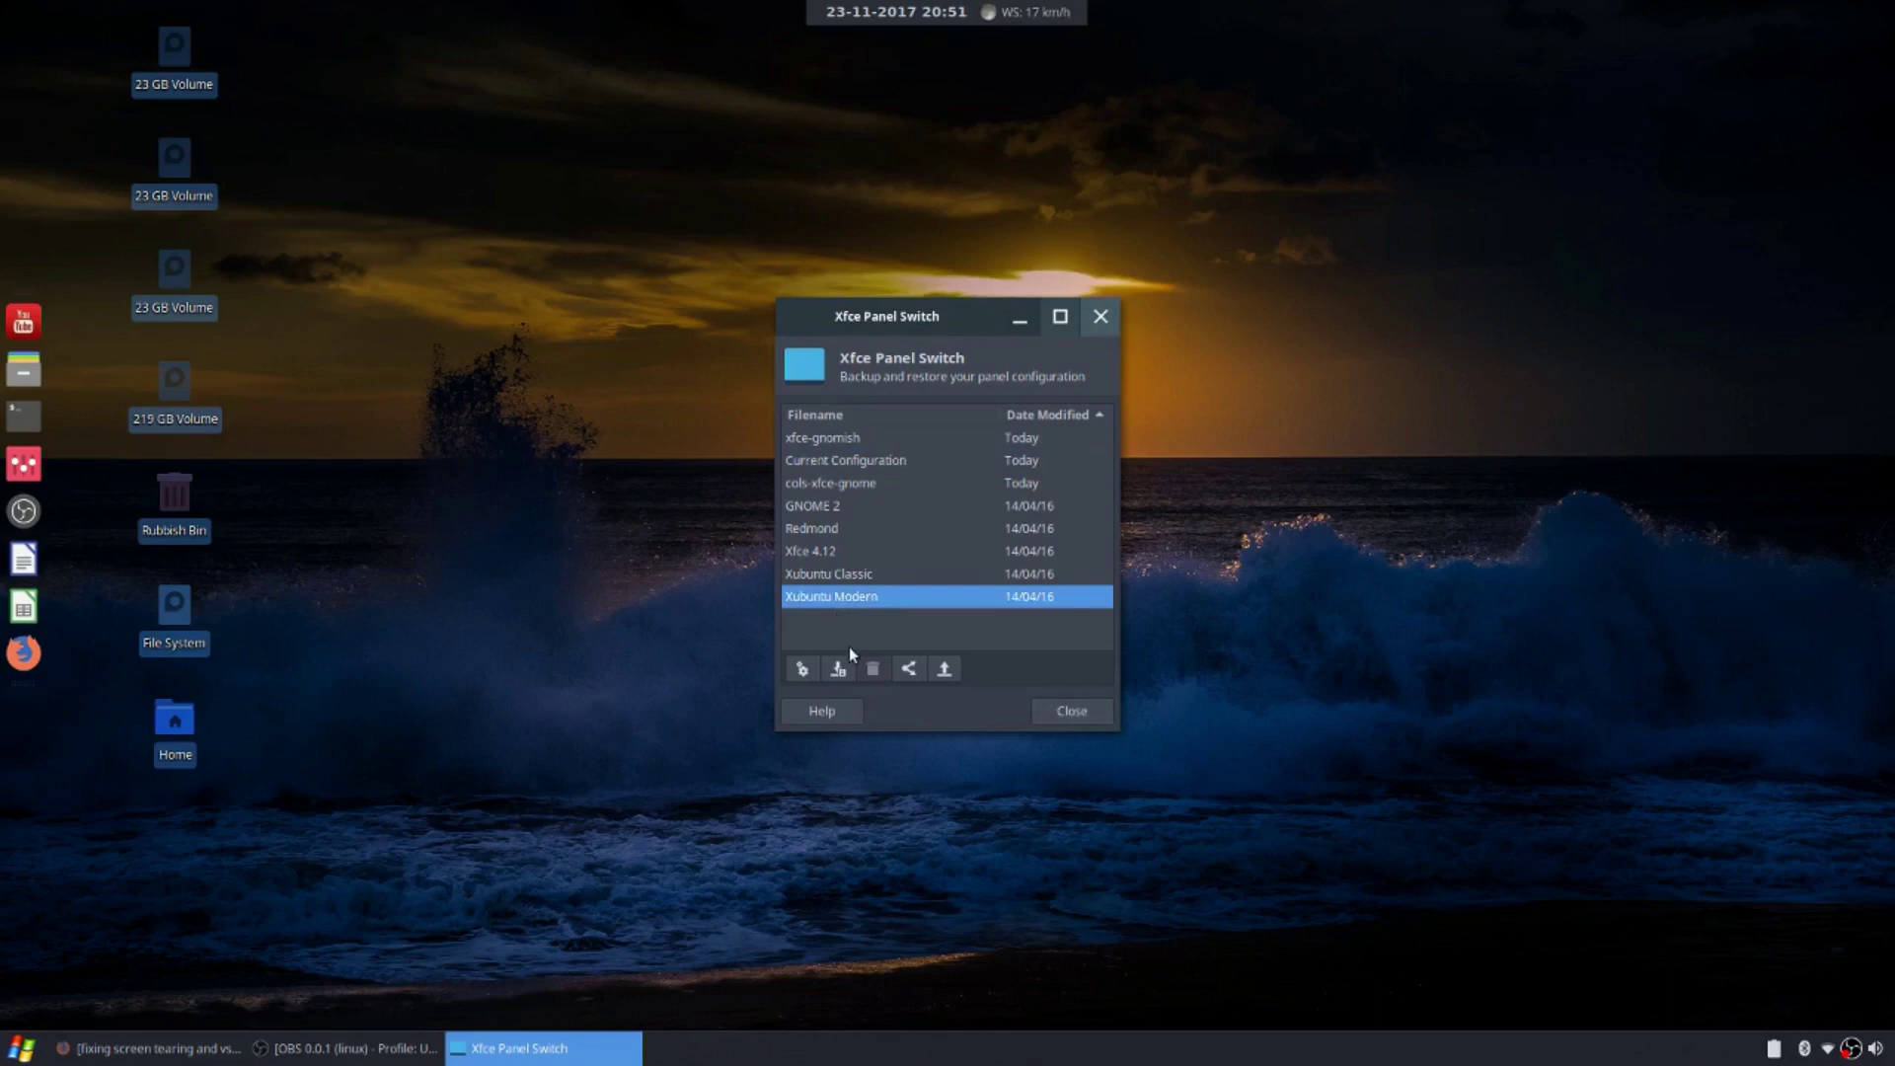
{"action": "left_click", "coordinate": [803, 669]}
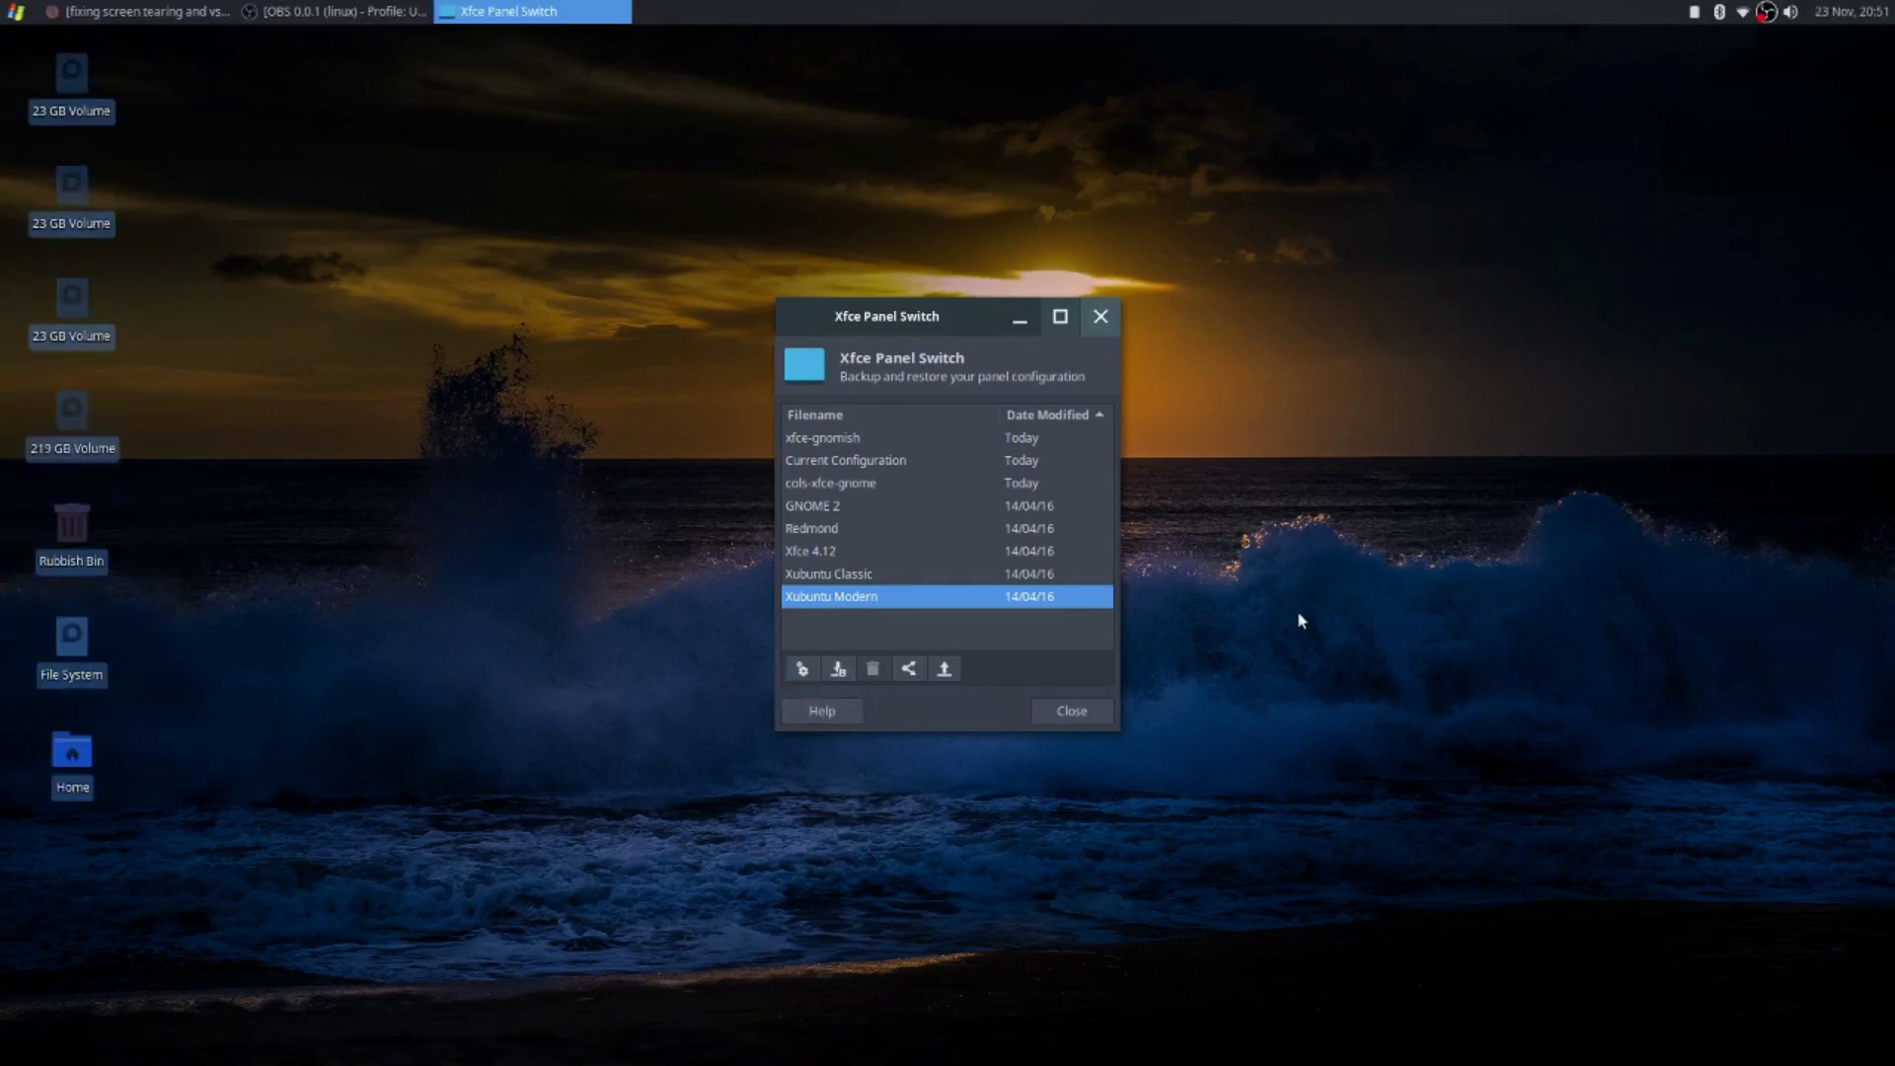
{"action": "left_click", "coordinate": [816, 553]}
{"action": "left_click", "coordinate": [819, 574]}
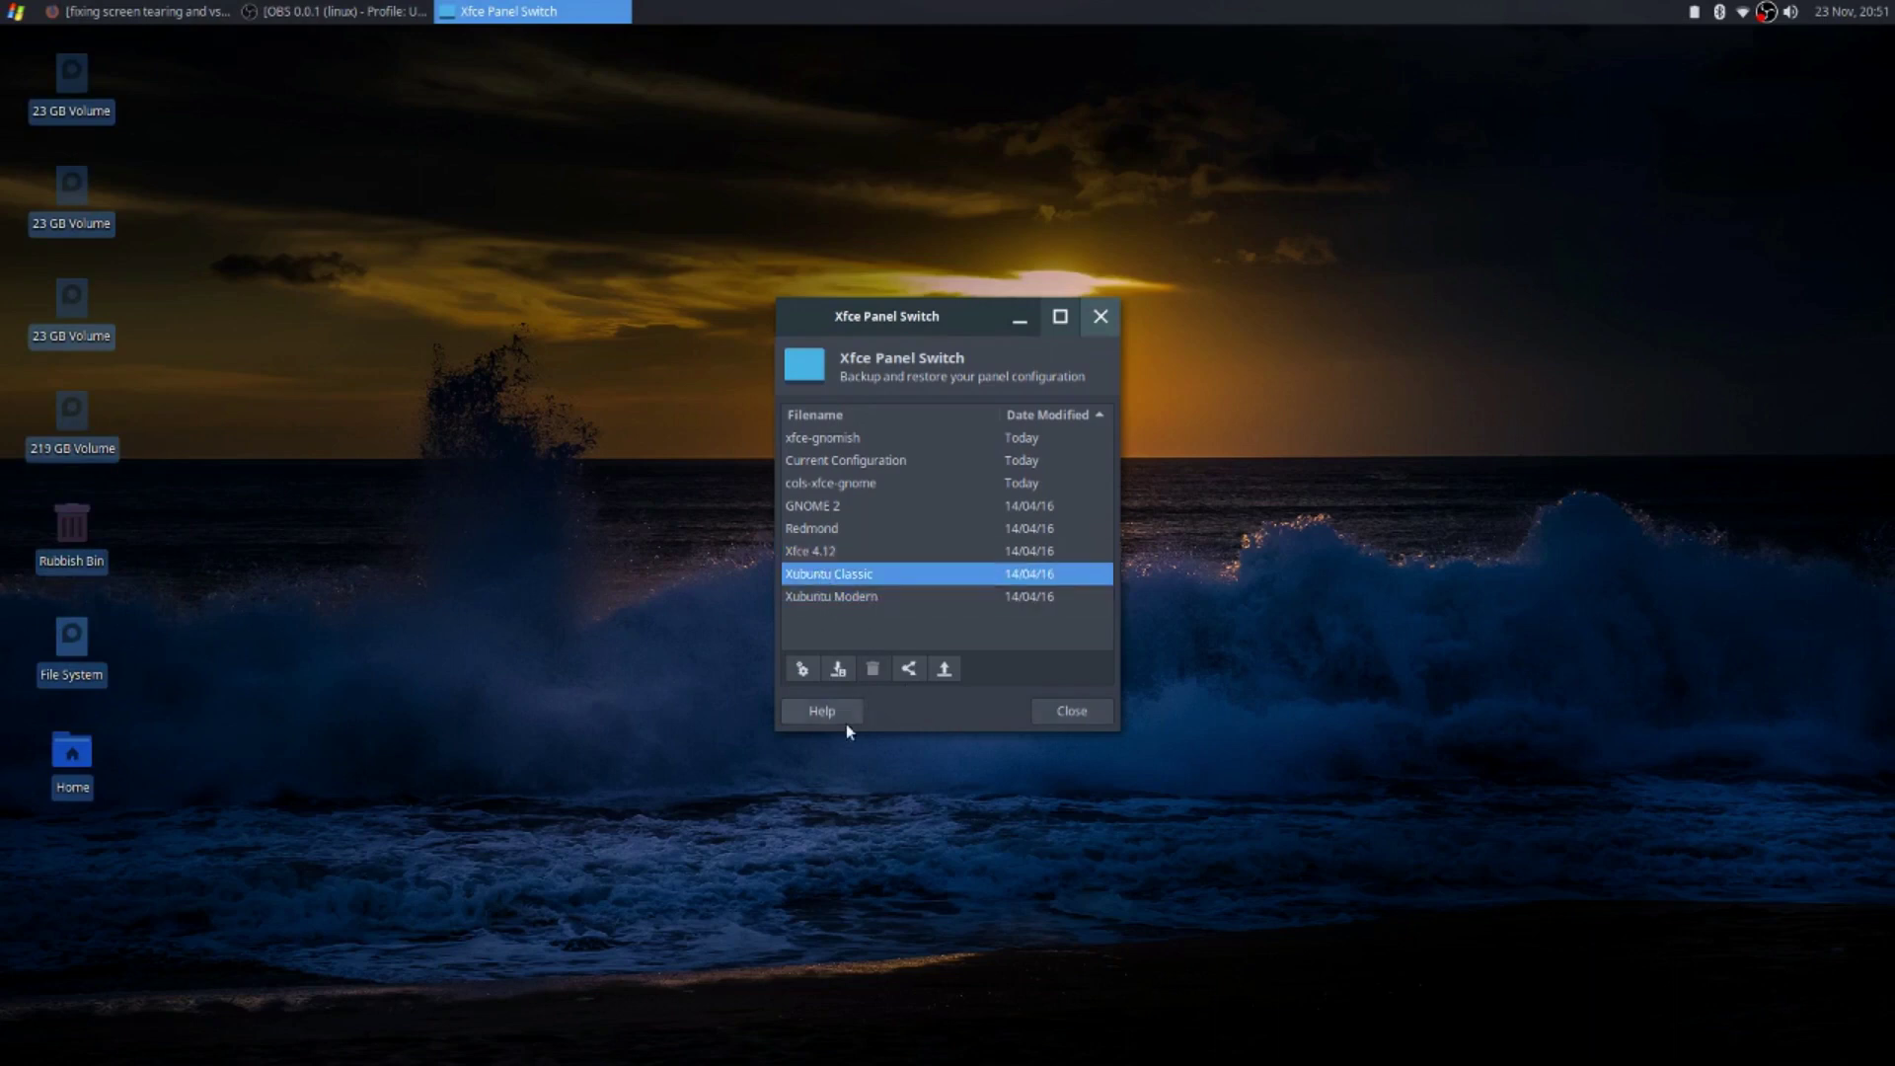
{"action": "left_click", "coordinate": [800, 677]}
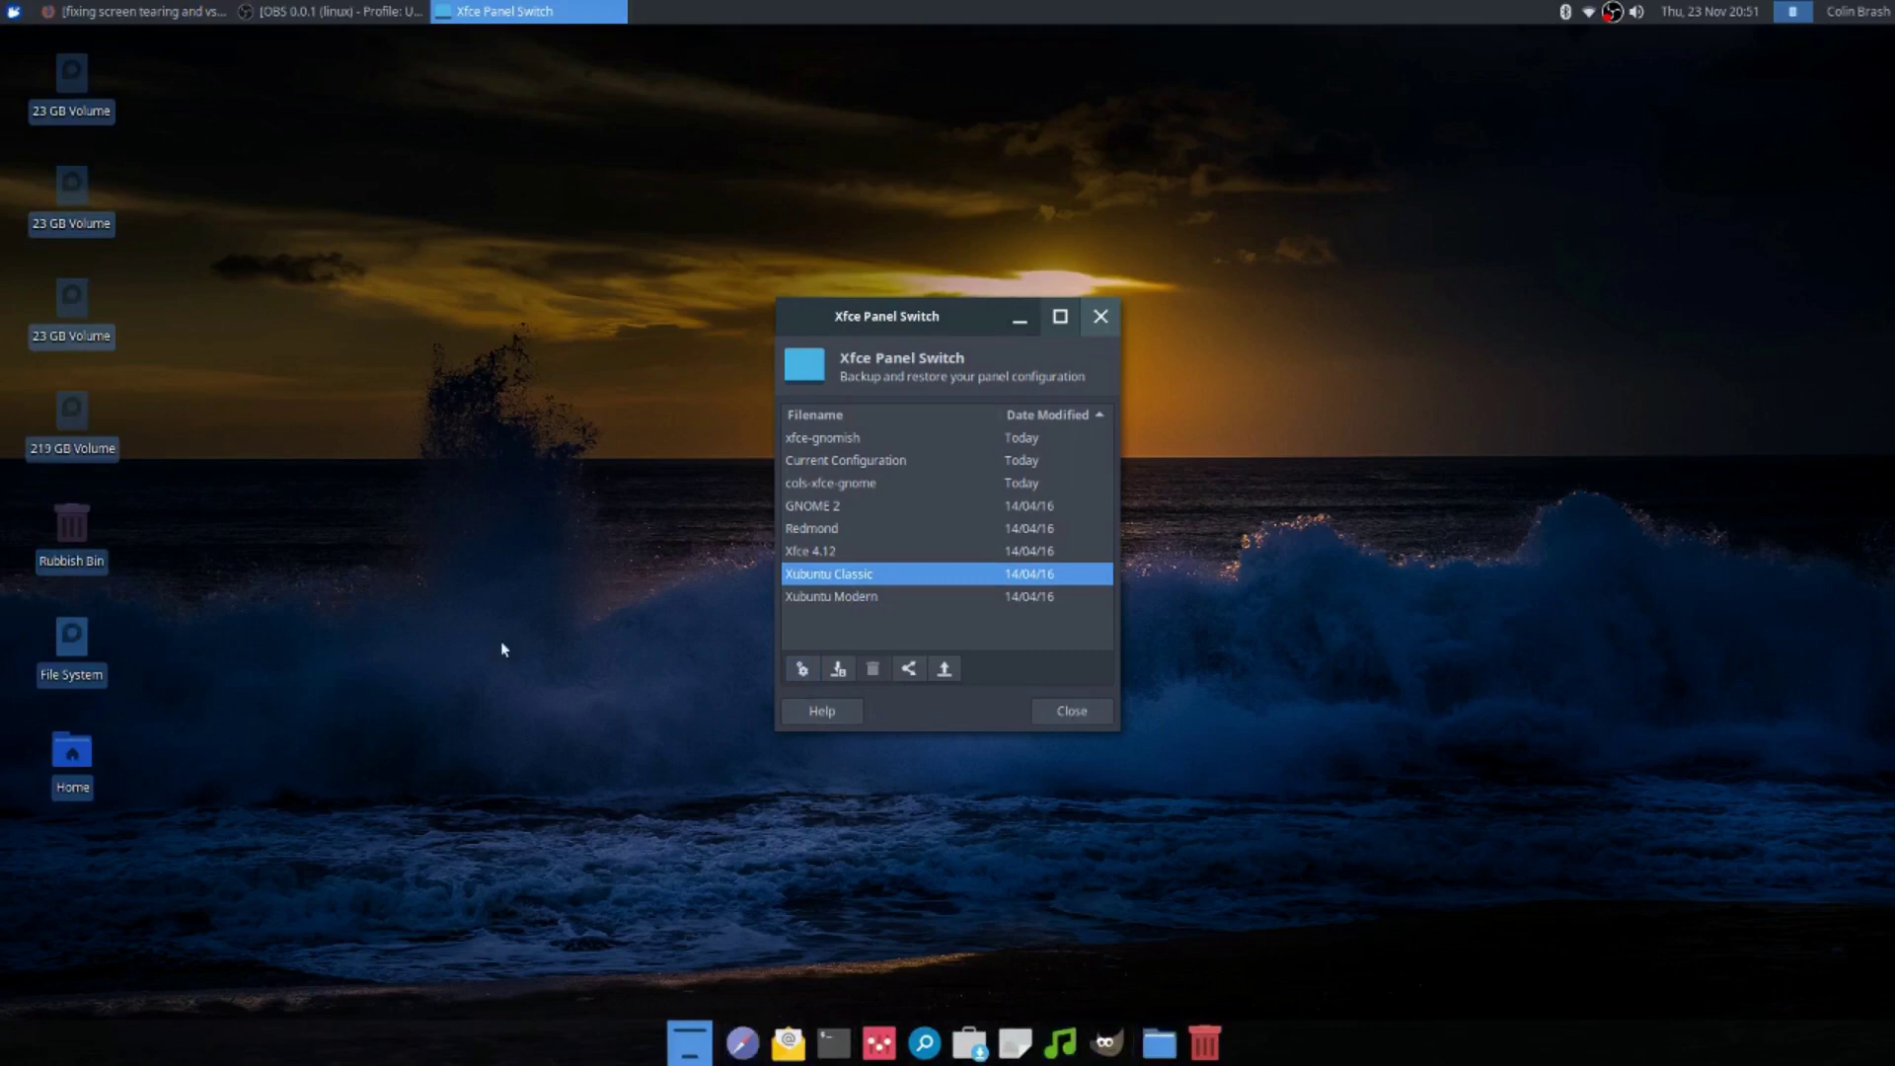
Apply the Xfce 4.12, Redmond and GNOME 2 panel configurations in turn to compare their layouts
{"action": "left_click", "coordinate": [794, 551]}
{"action": "left_click", "coordinate": [803, 670]}
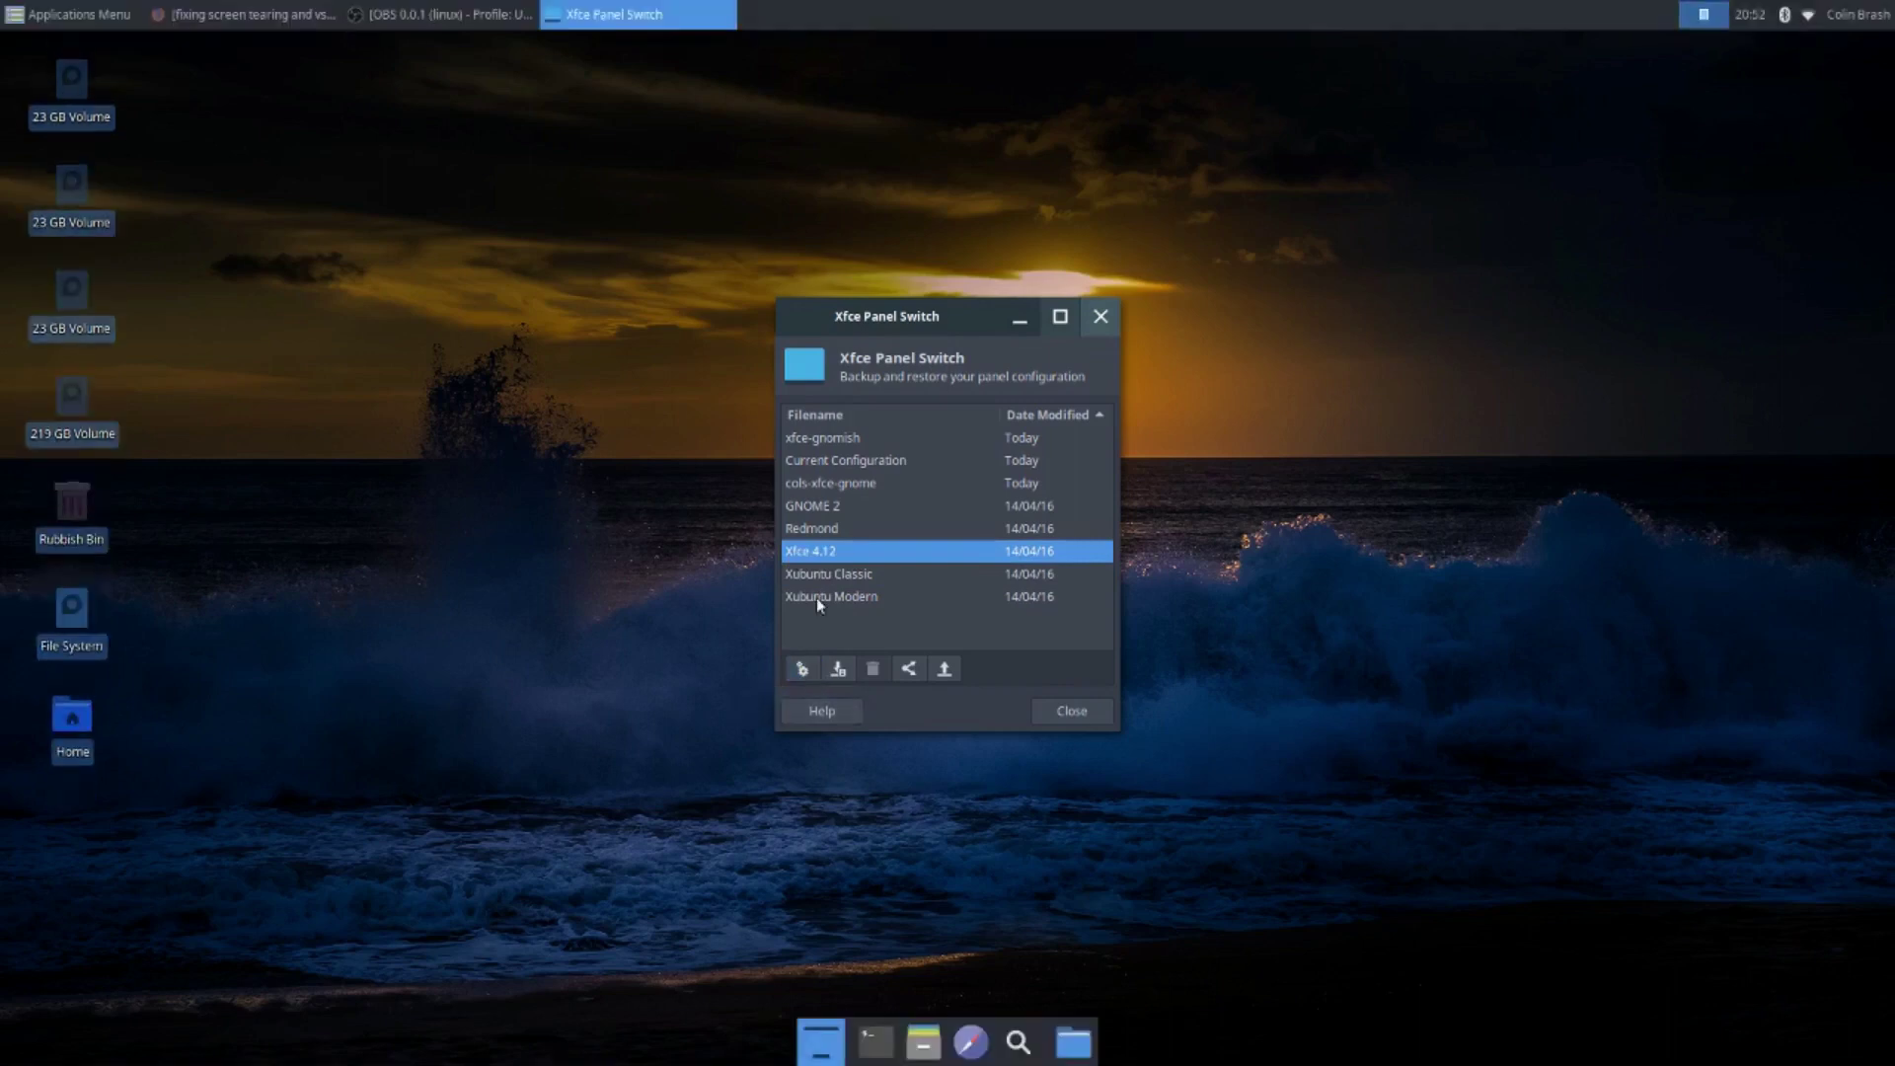
{"action": "left_click", "coordinate": [833, 529]}
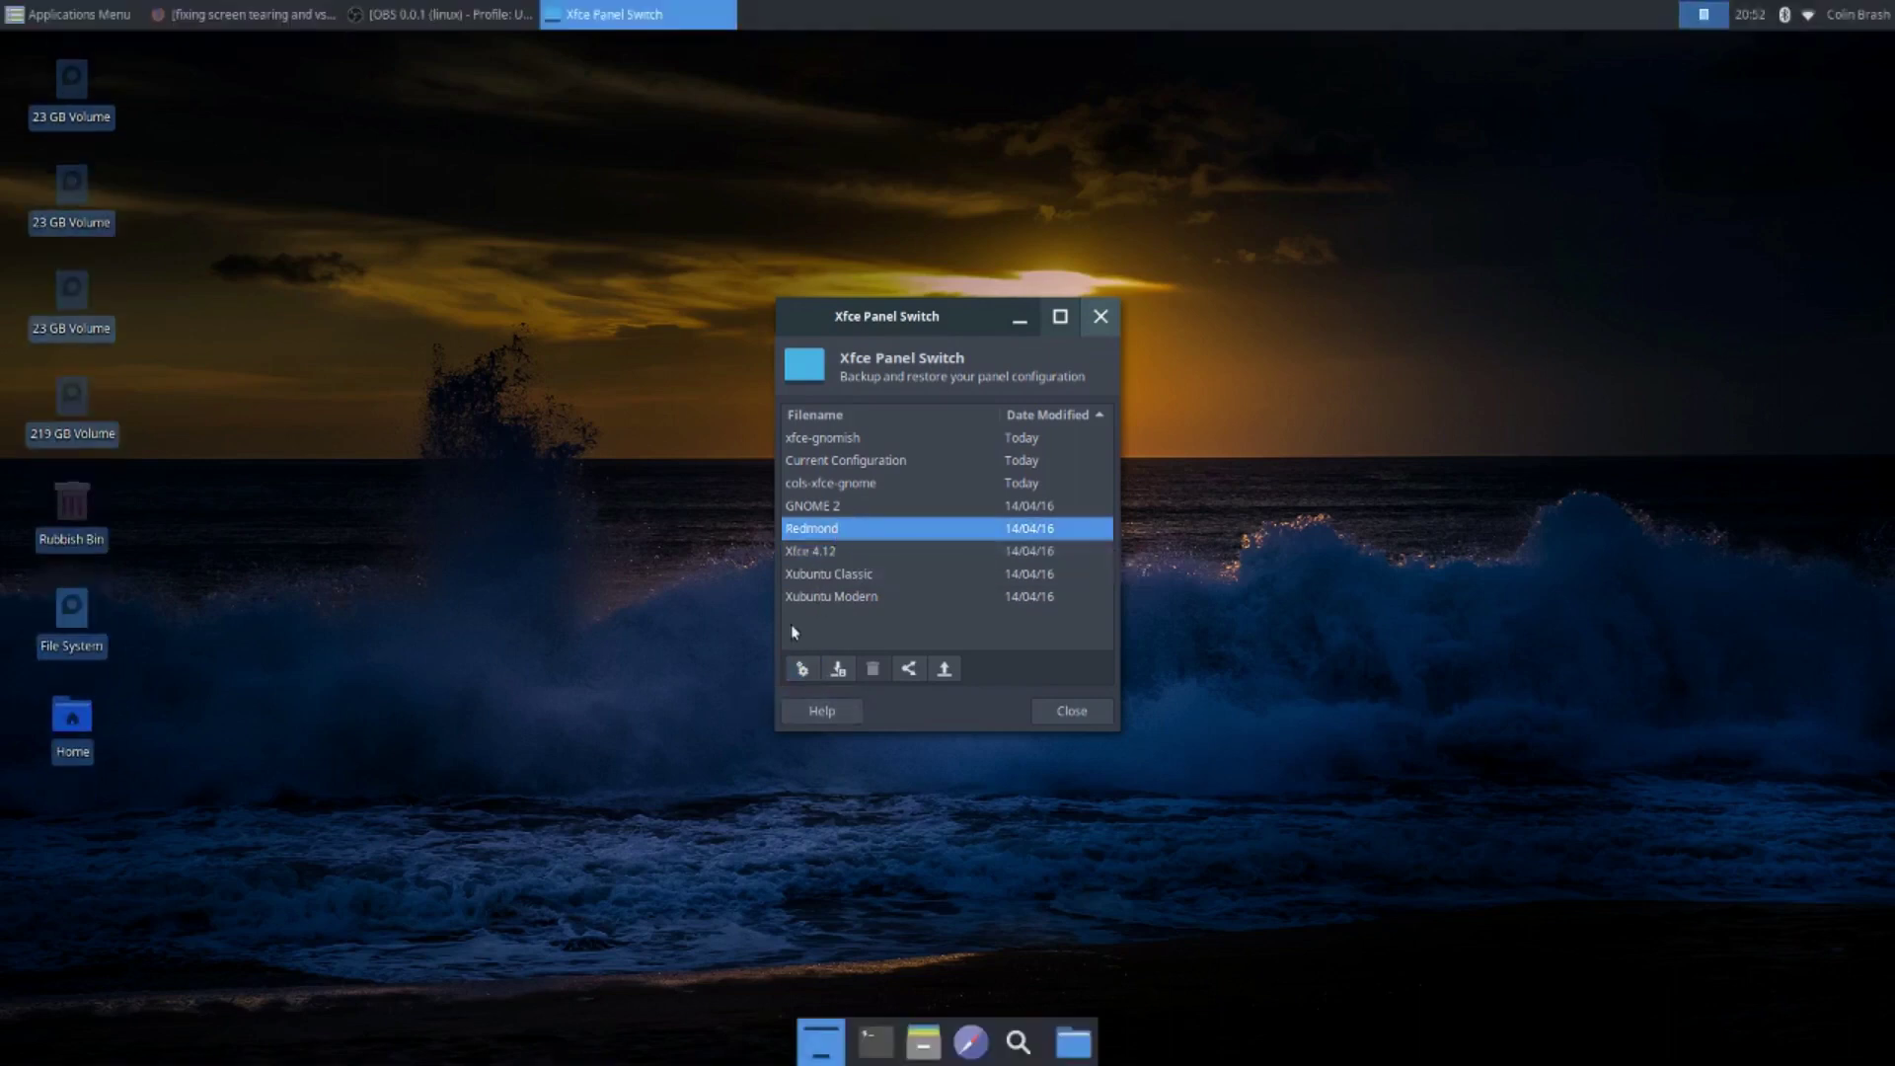
{"action": "left_click", "coordinate": [799, 670]}
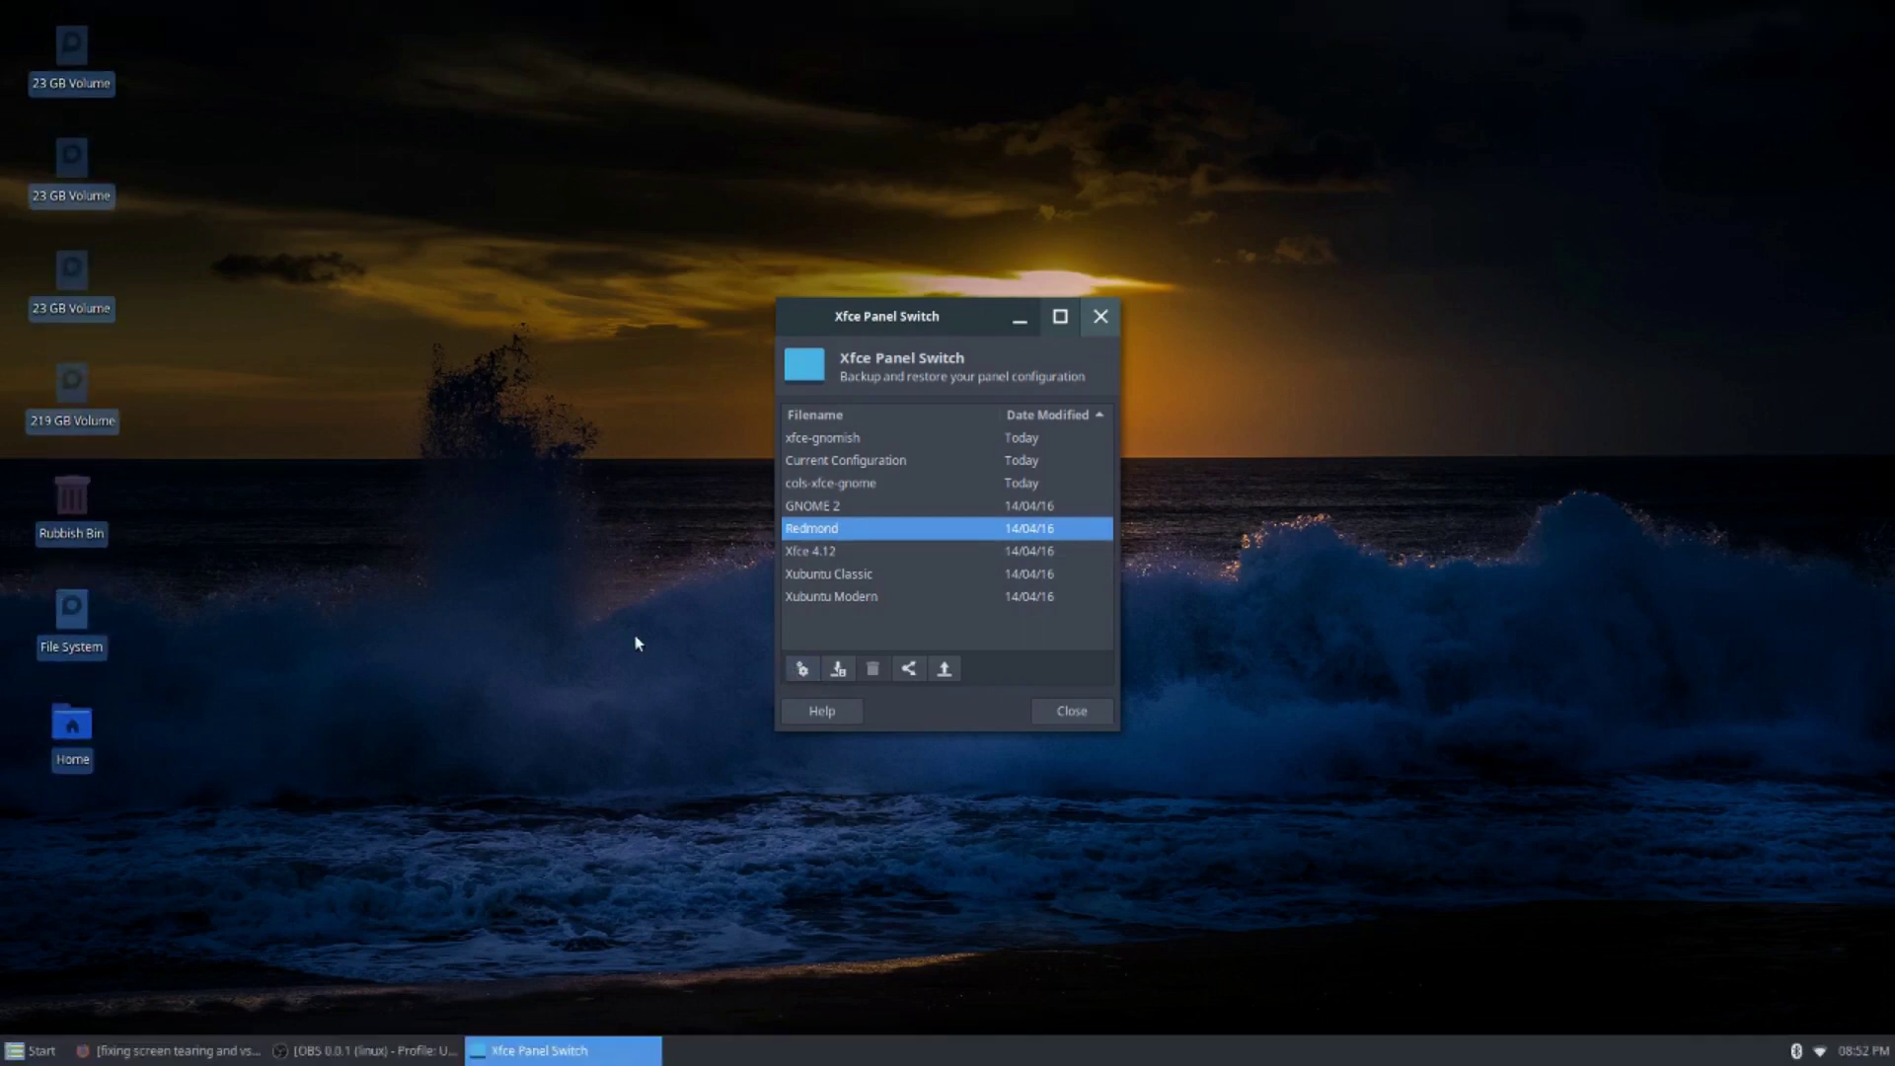
{"action": "left_click", "coordinate": [816, 507]}
{"action": "left_click", "coordinate": [803, 669]}
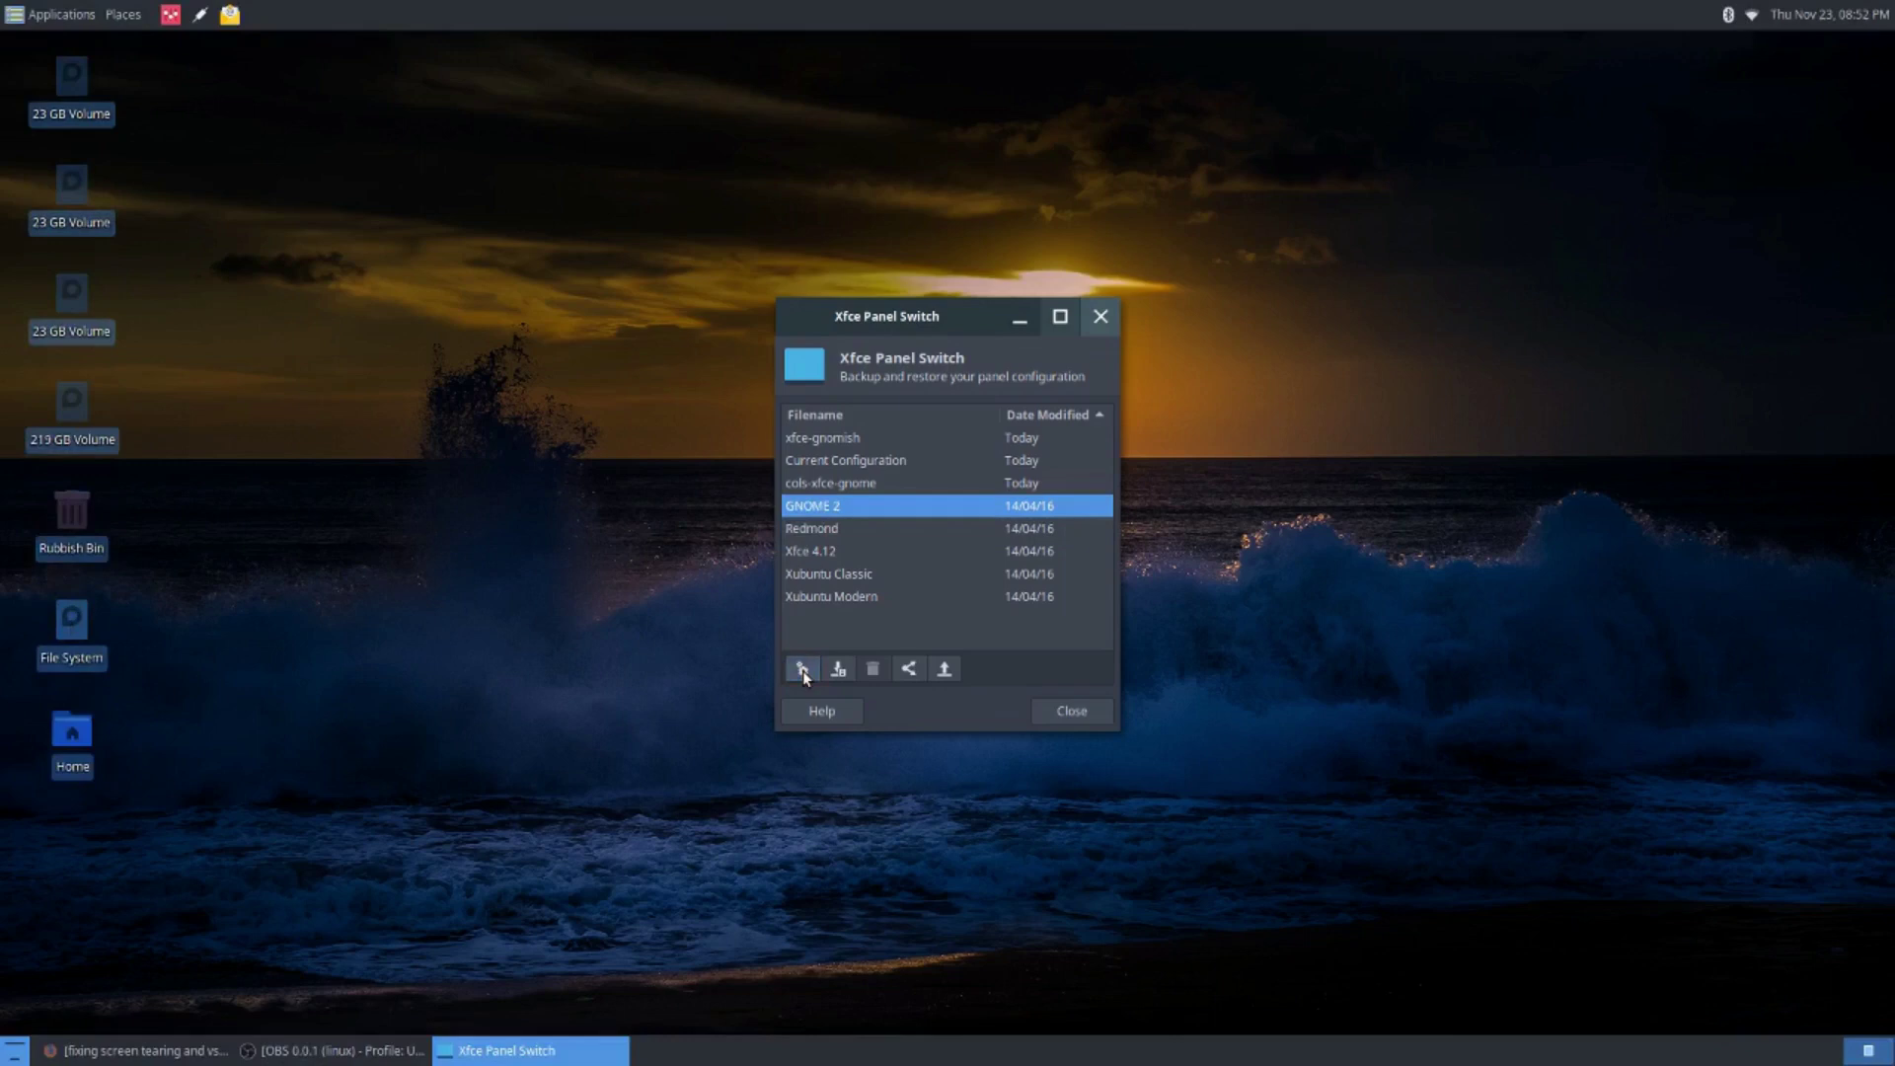
Look at the Applications and Places menus of the GNOME 2 layout
{"action": "left_click", "coordinate": [54, 14]}
{"action": "left_click", "coordinate": [126, 15]}
{"action": "left_click", "coordinate": [127, 15]}
{"action": "left_click", "coordinate": [128, 20]}
Restore the saved xfce-gnomish panel configuration and close the panel switcher
{"action": "left_click", "coordinate": [822, 437]}
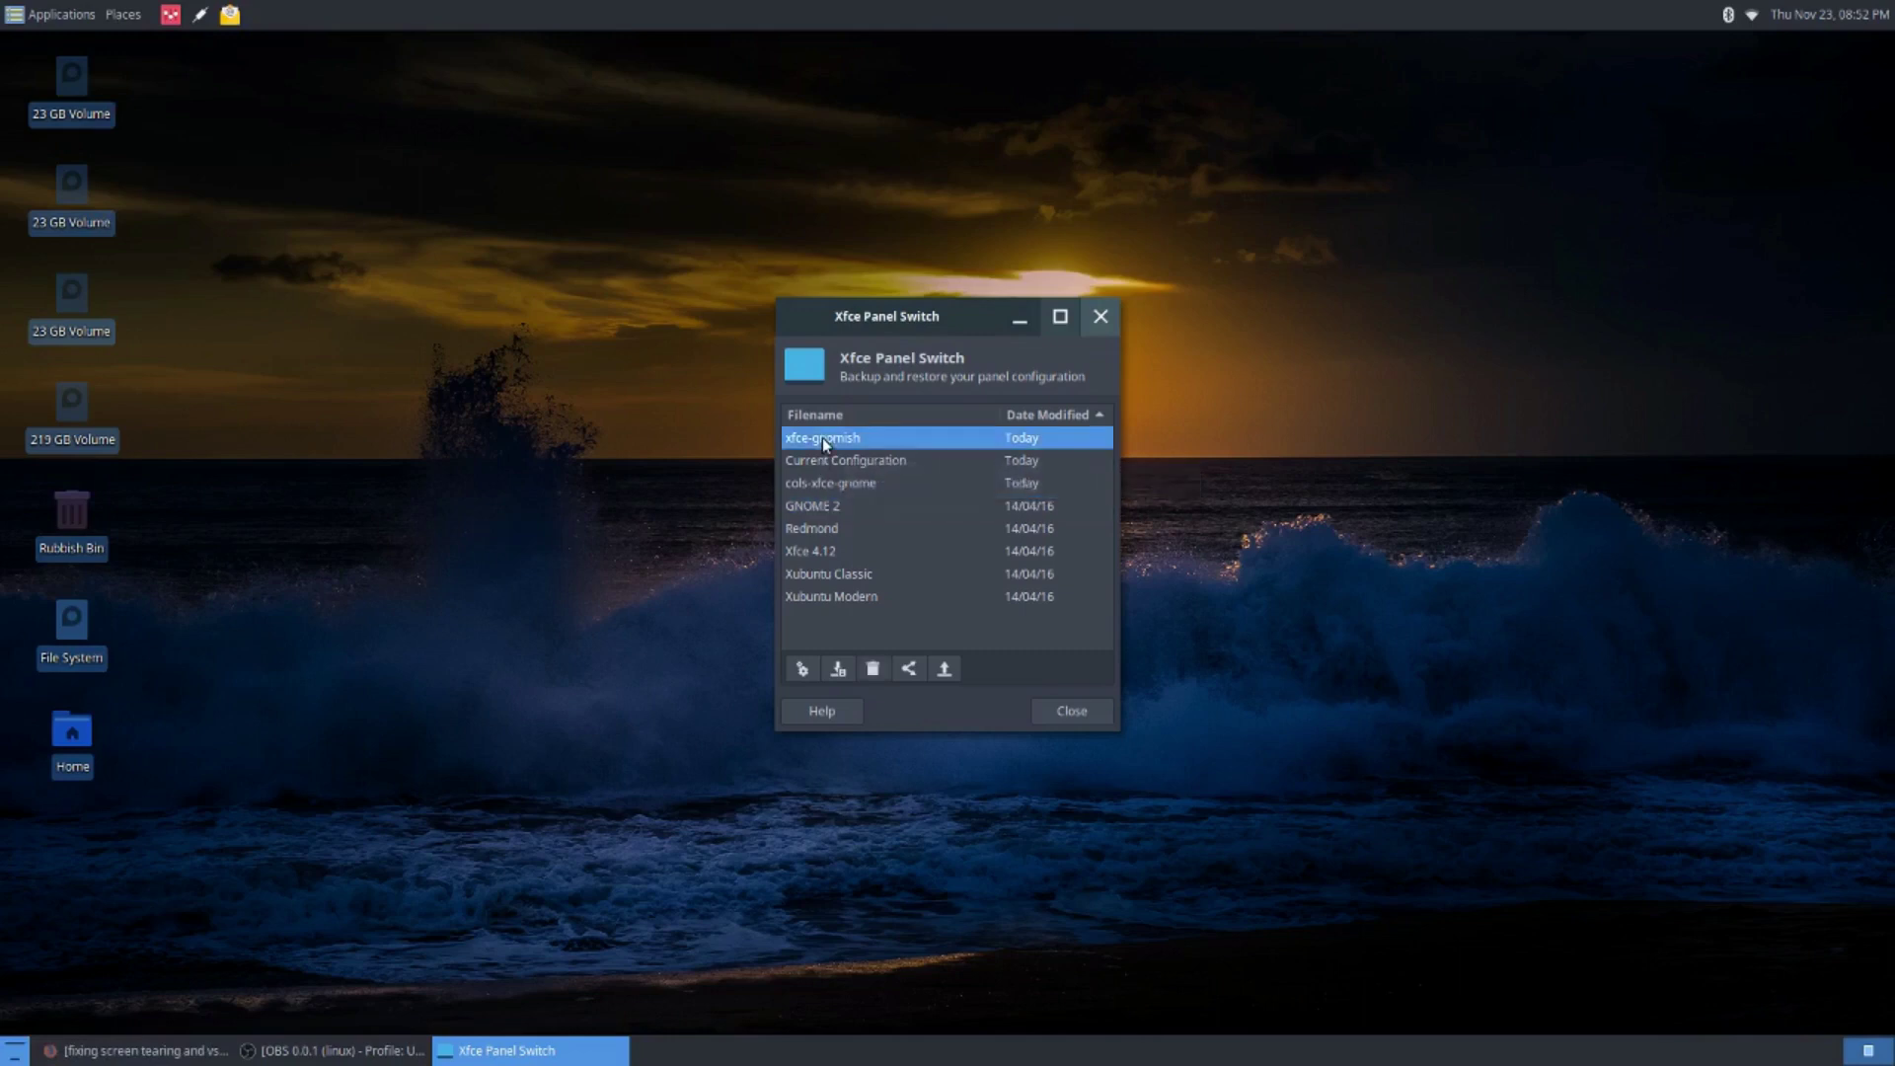
{"action": "left_click", "coordinate": [801, 671]}
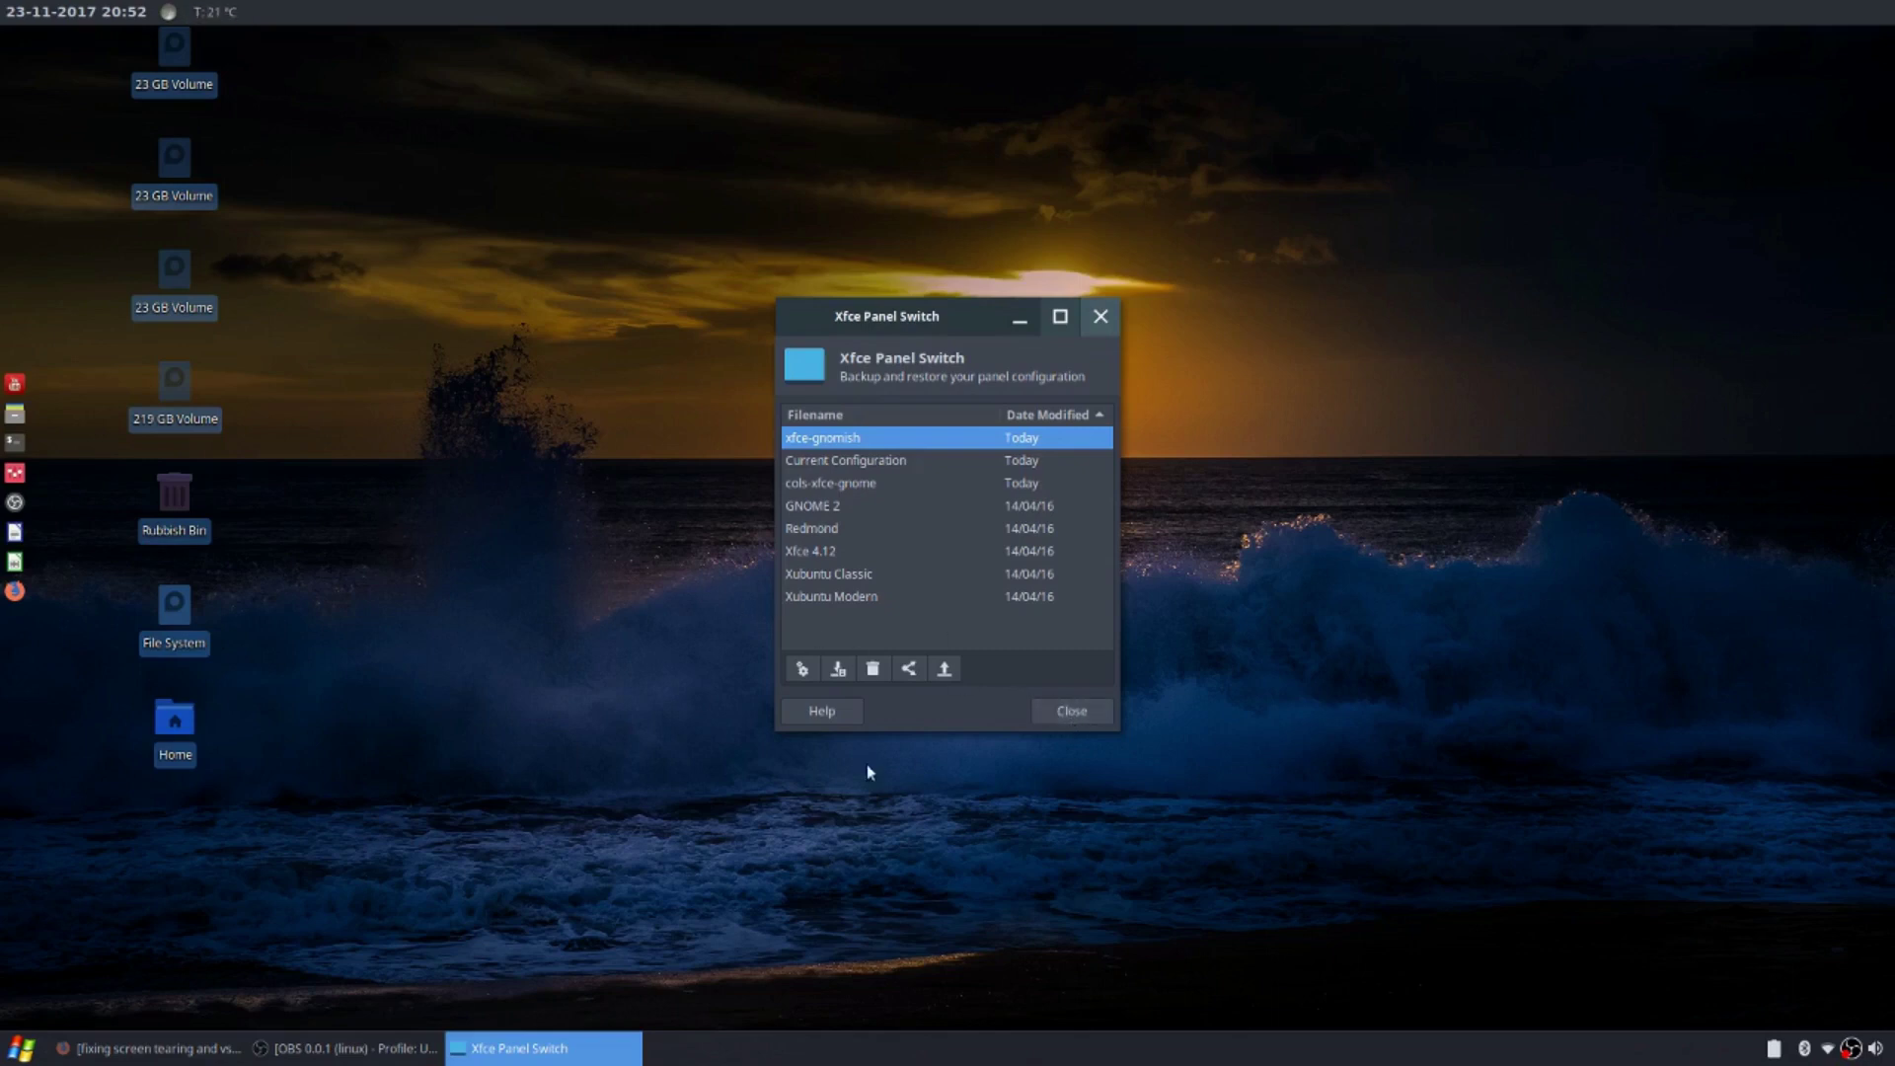
{"action": "left_click", "coordinate": [1074, 712]}
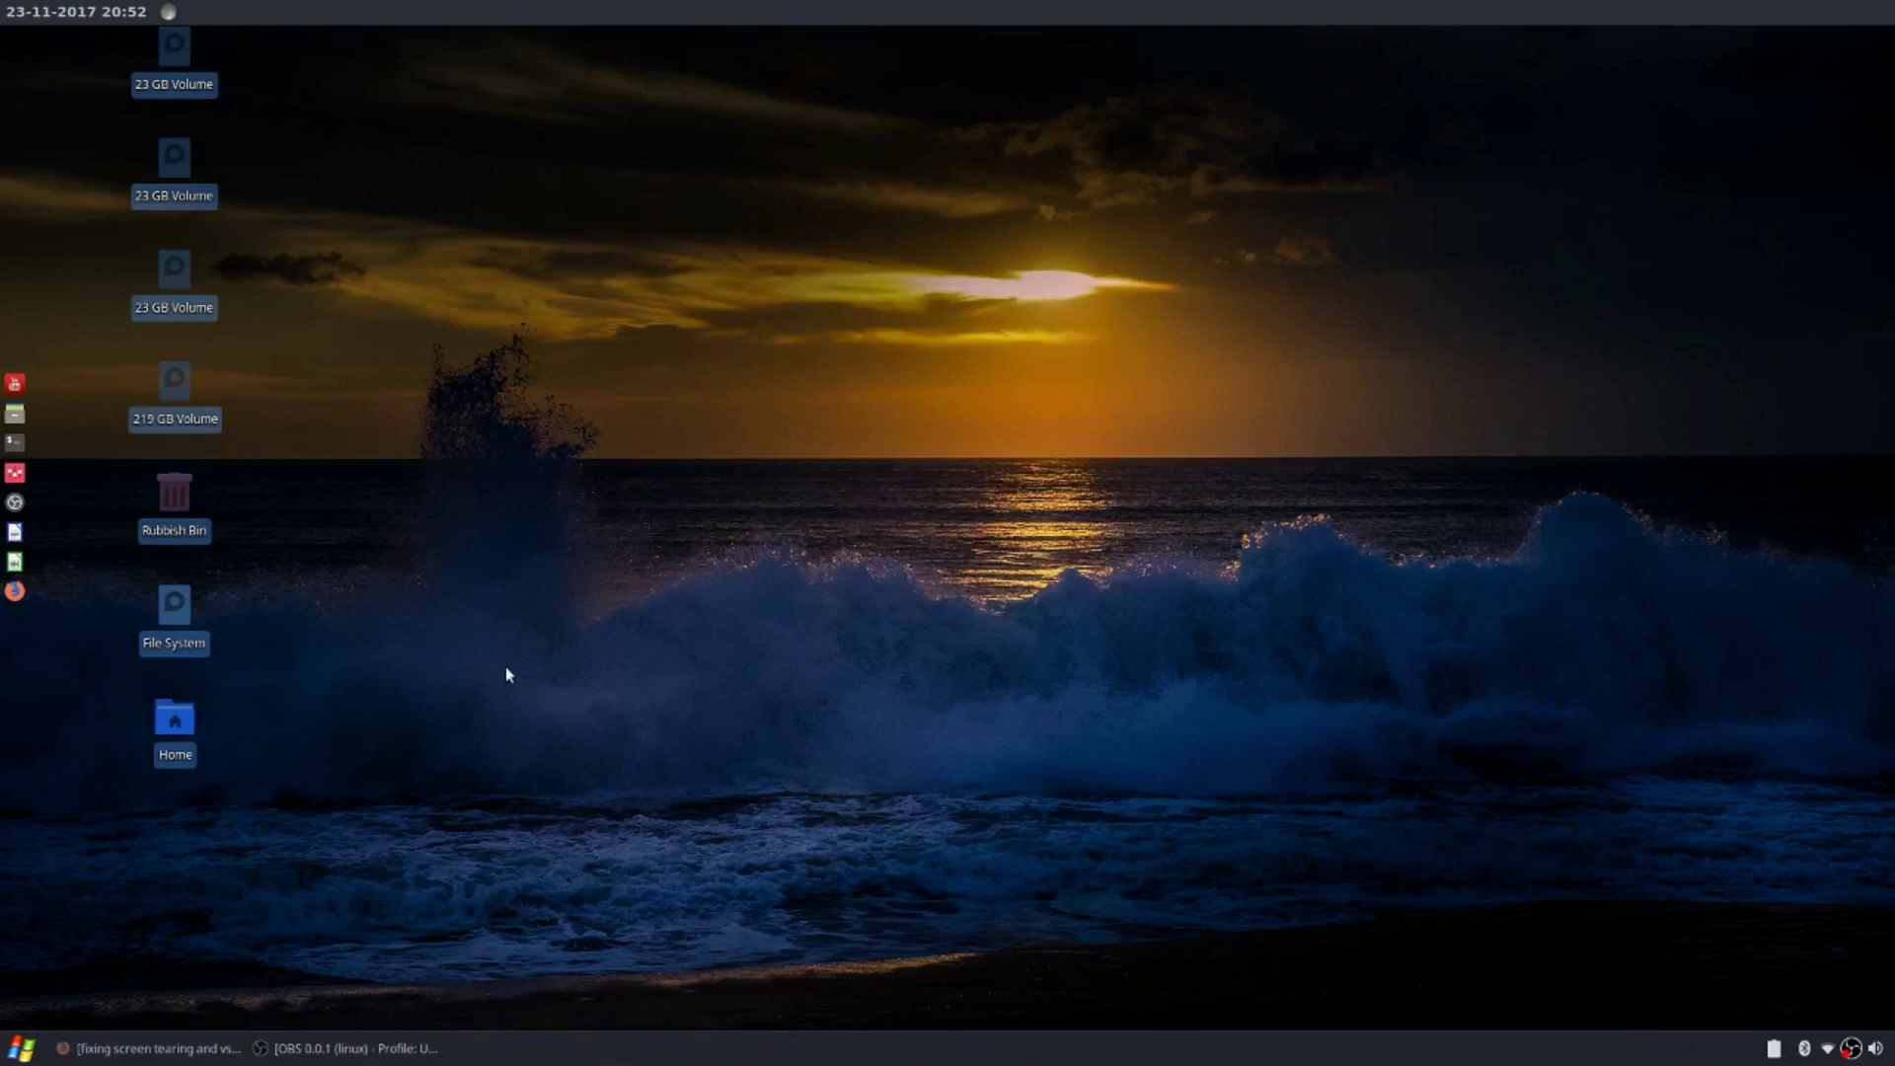
{"action": "left_click", "coordinate": [303, 1048]}
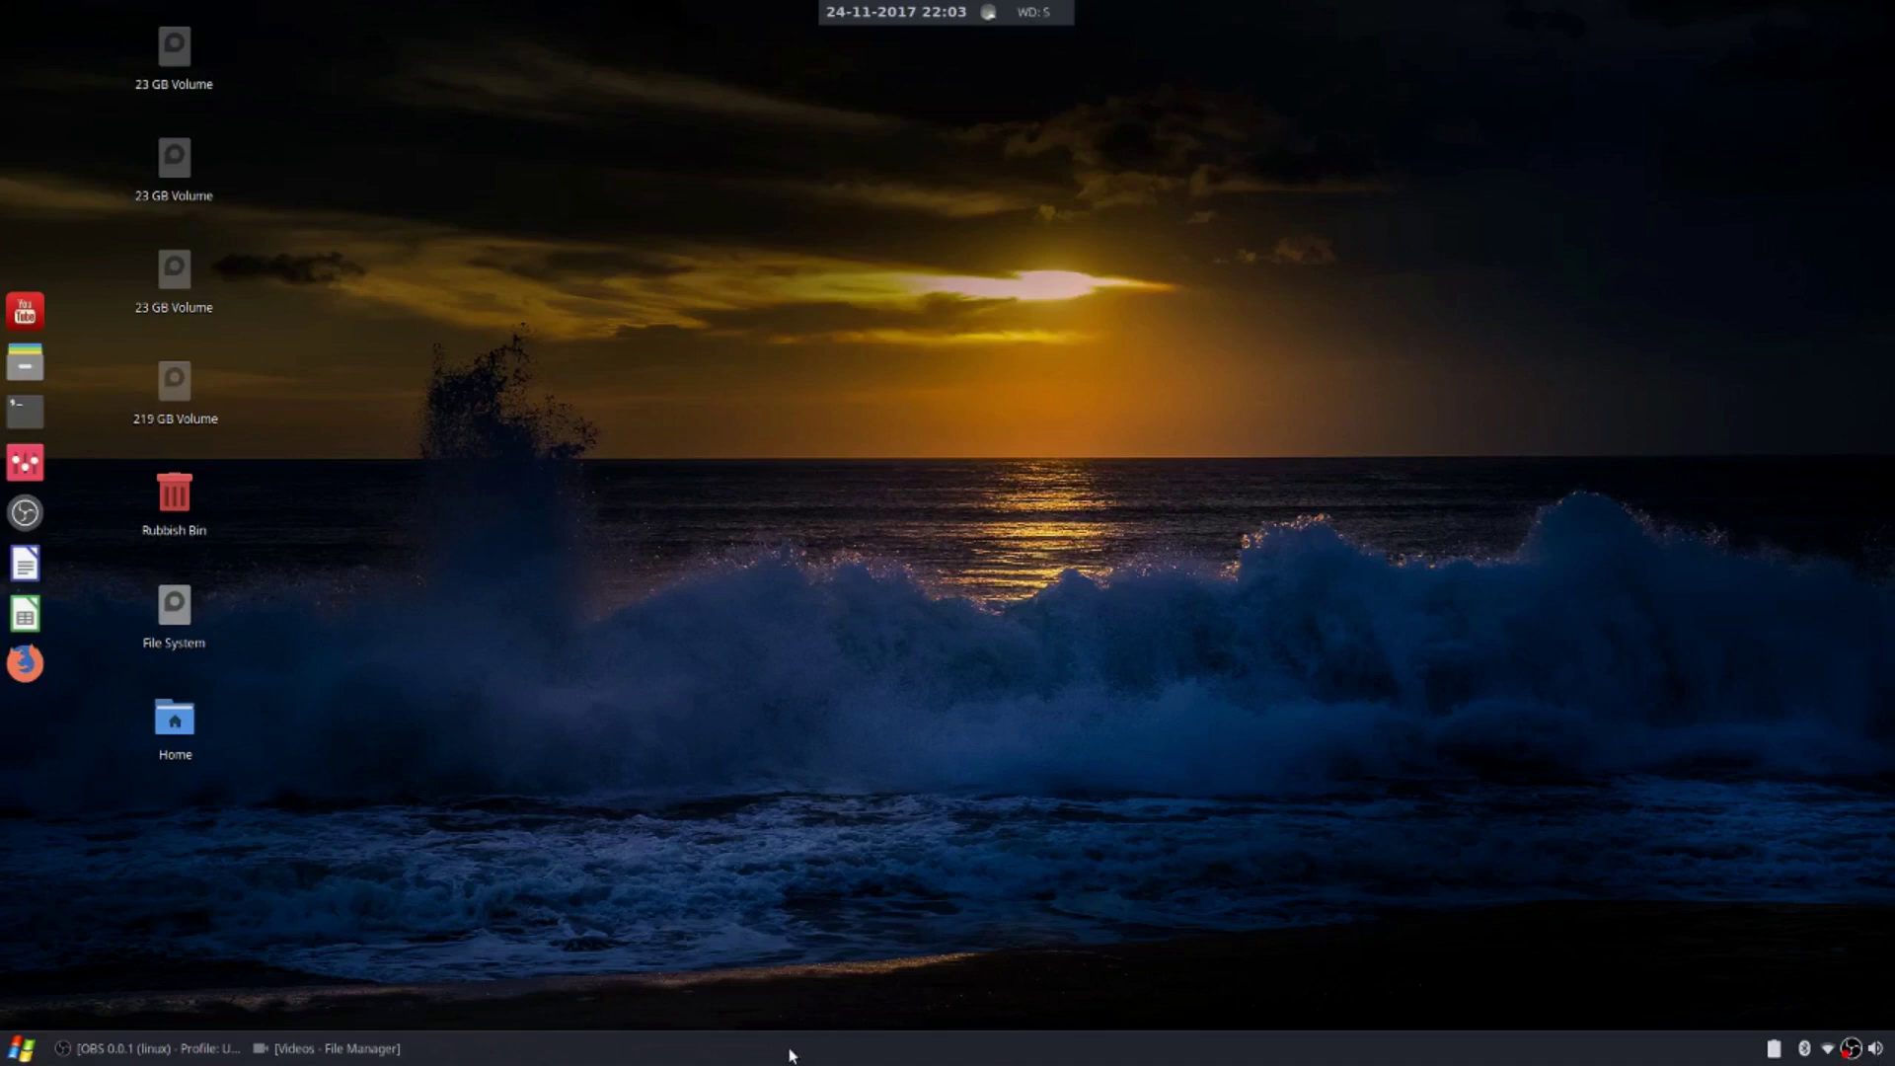
Open the panel preferences' backup and restore tool and go through the listed configurations, including GNOME 2 and Current Configuration
{"action": "right_click", "coordinate": [789, 1054]}
{"action": "mouse_move", "coordinate": [843, 1043]}
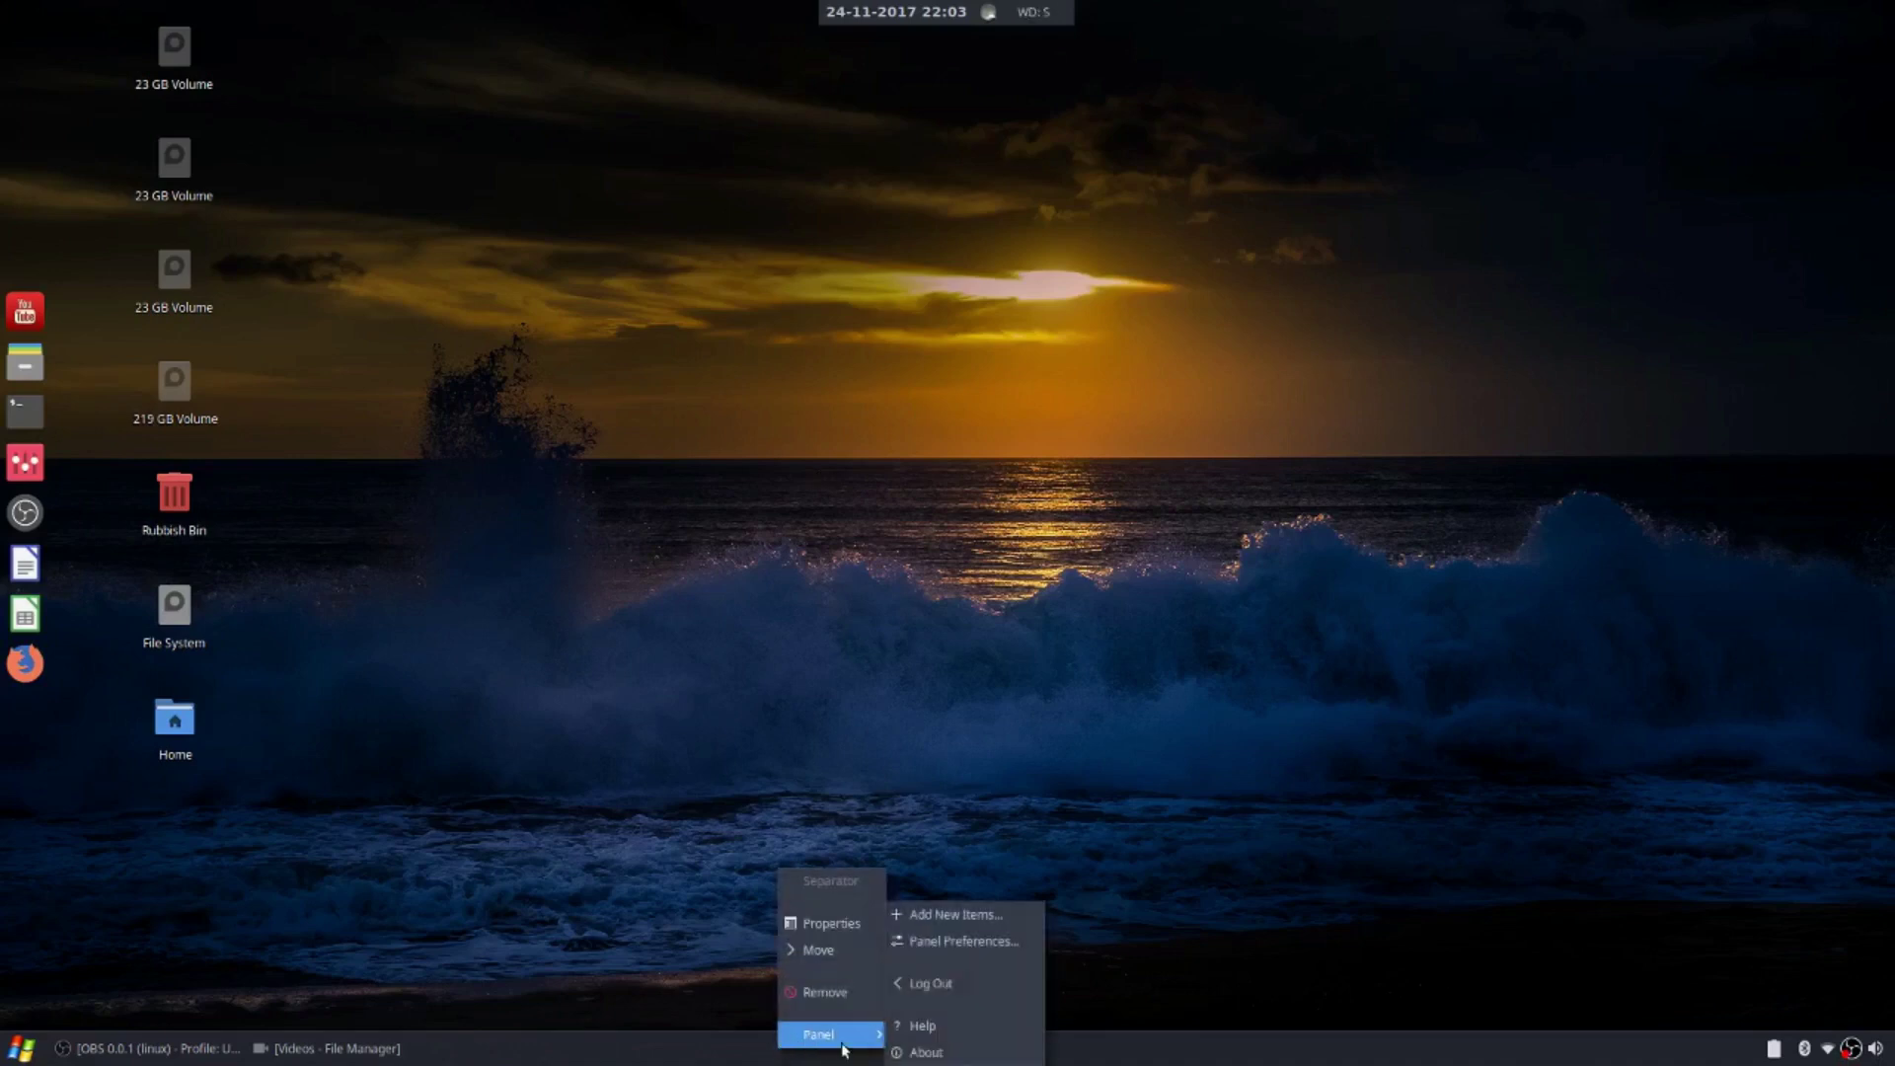
{"action": "left_click", "coordinate": [971, 943]}
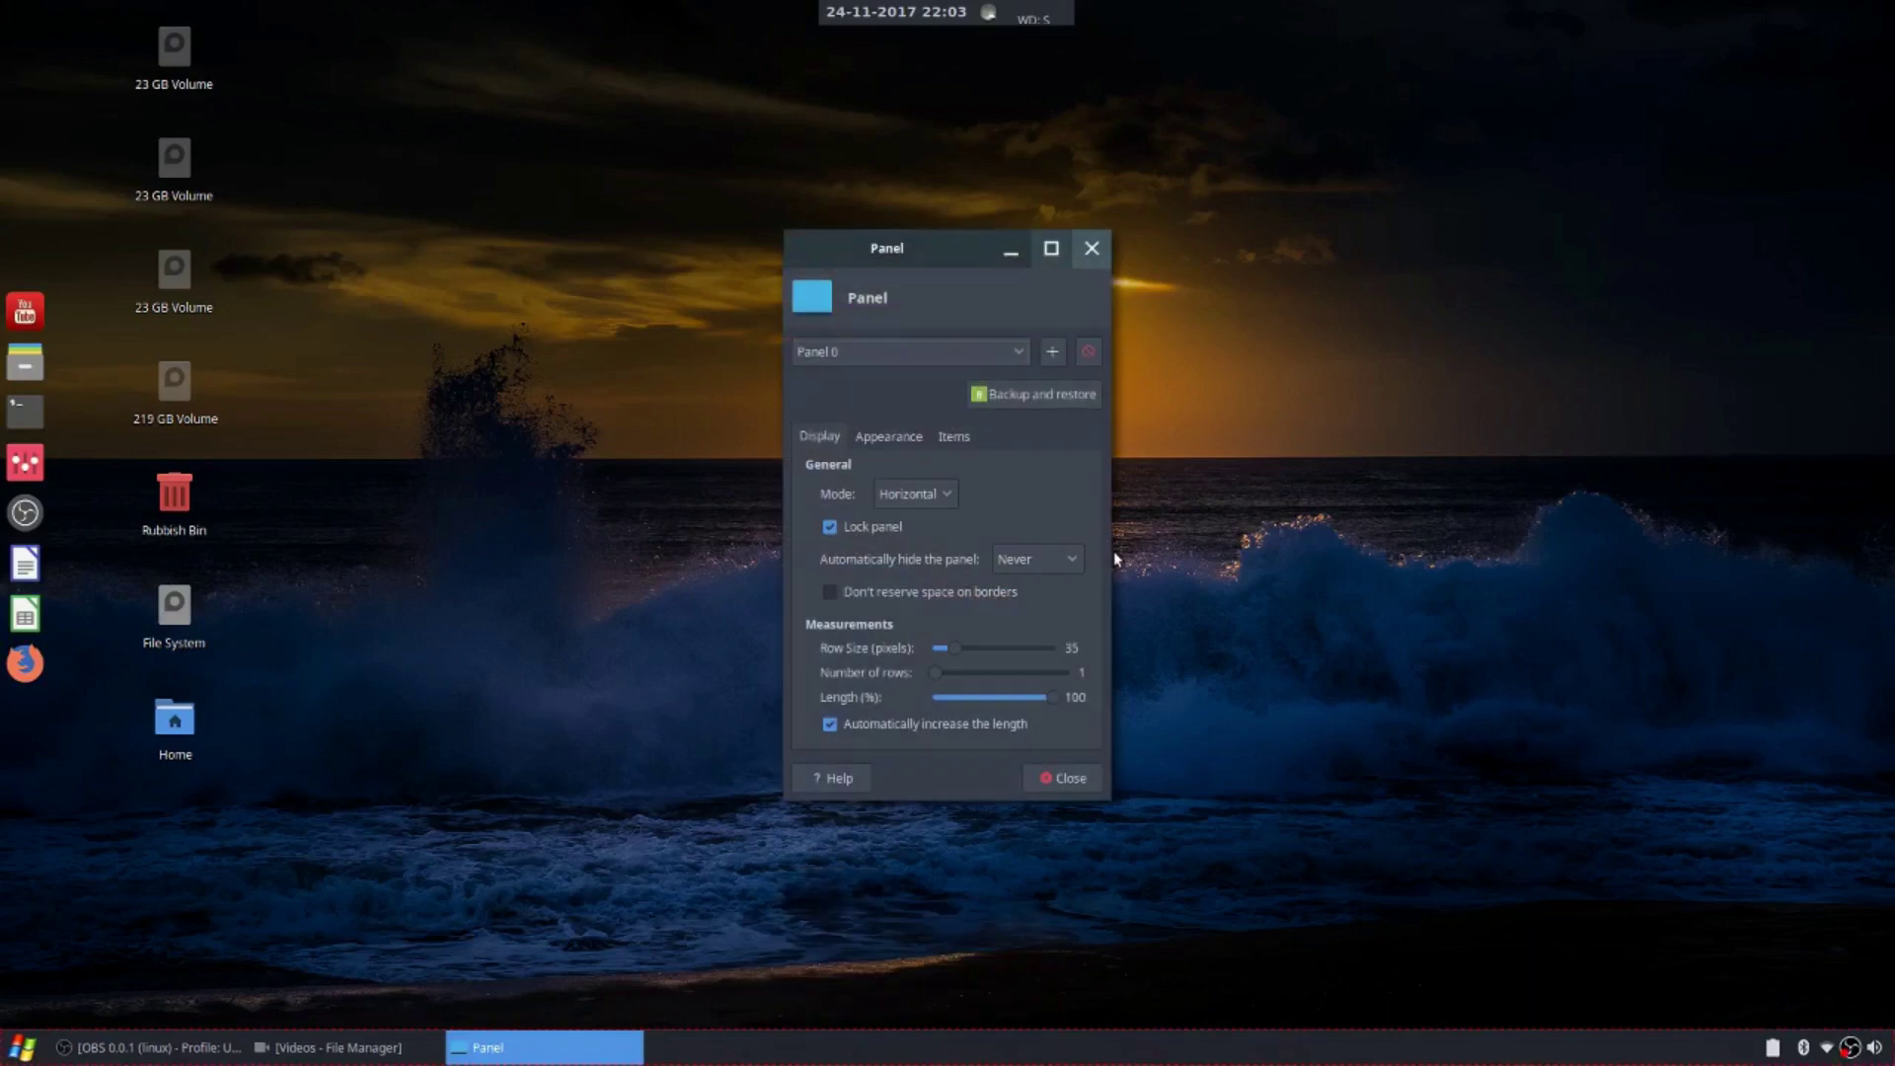
{"action": "left_click", "coordinate": [1047, 396]}
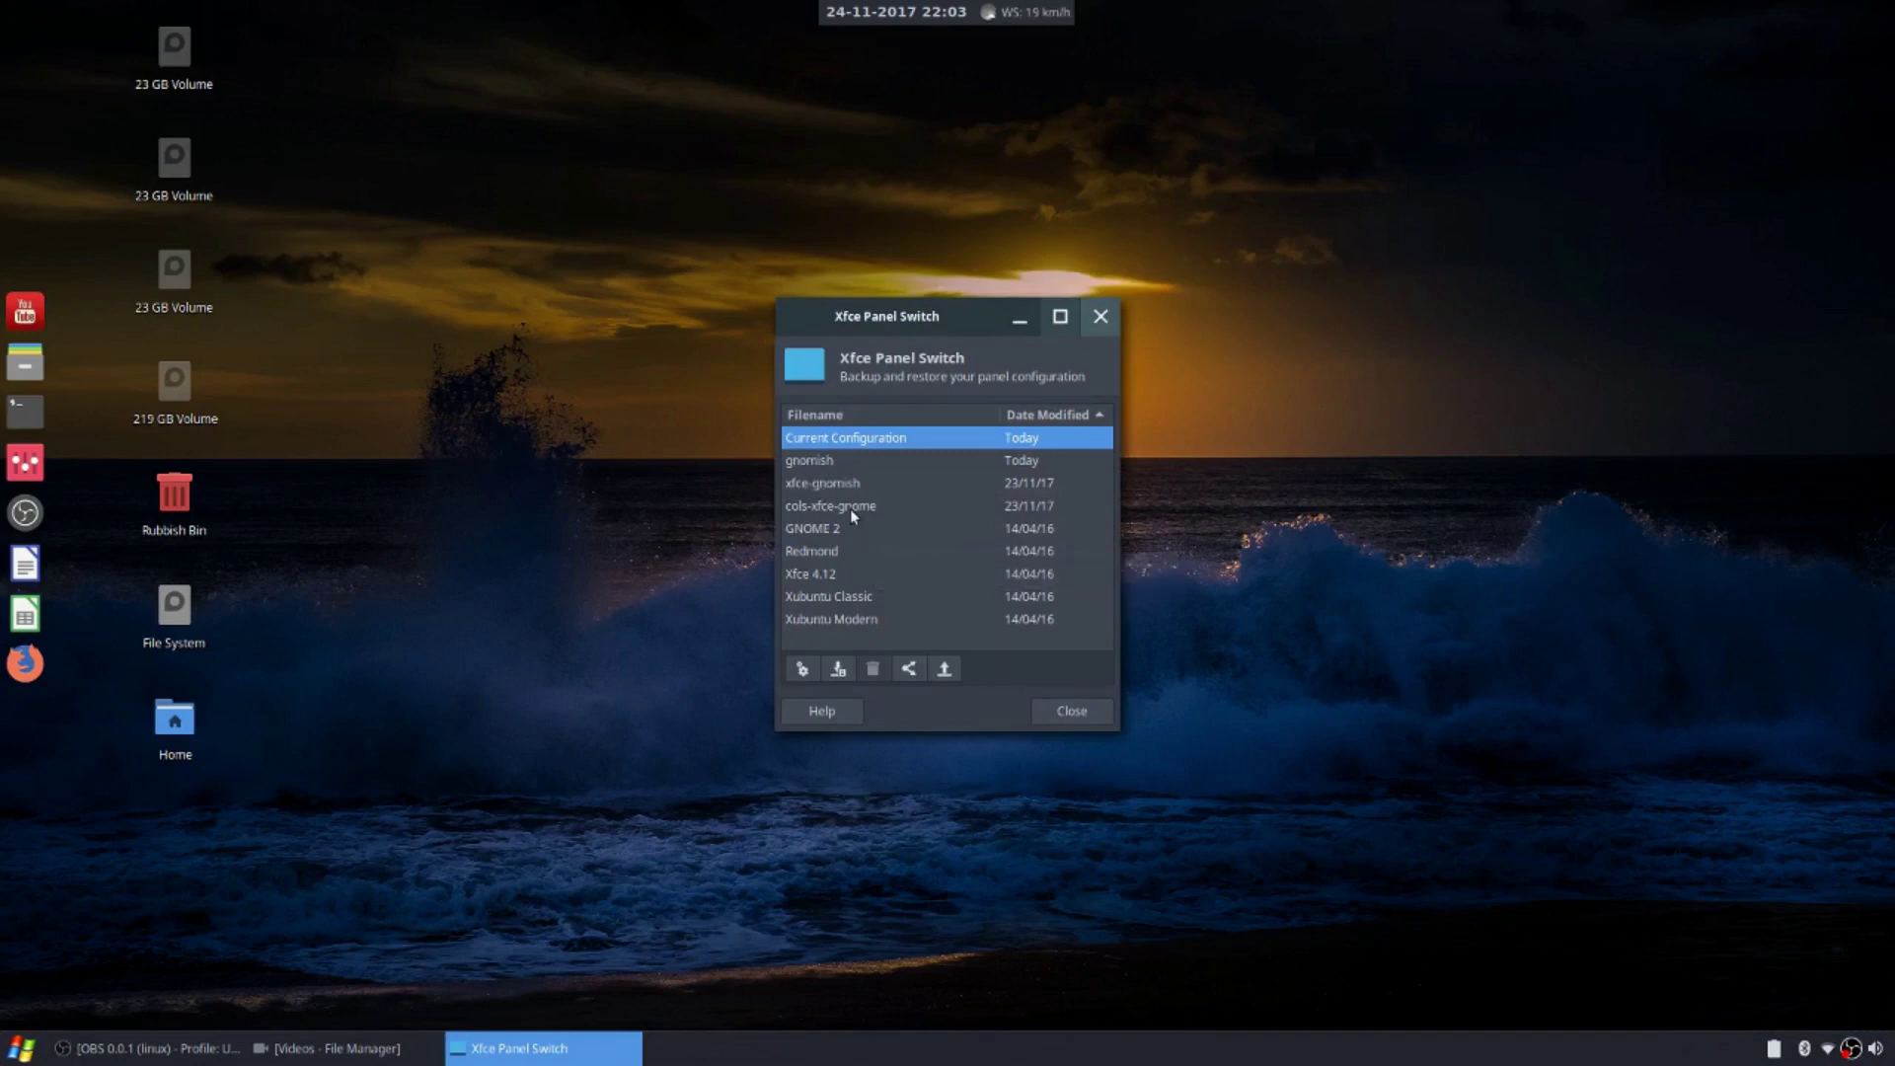
{"action": "left_click", "coordinate": [824, 532]}
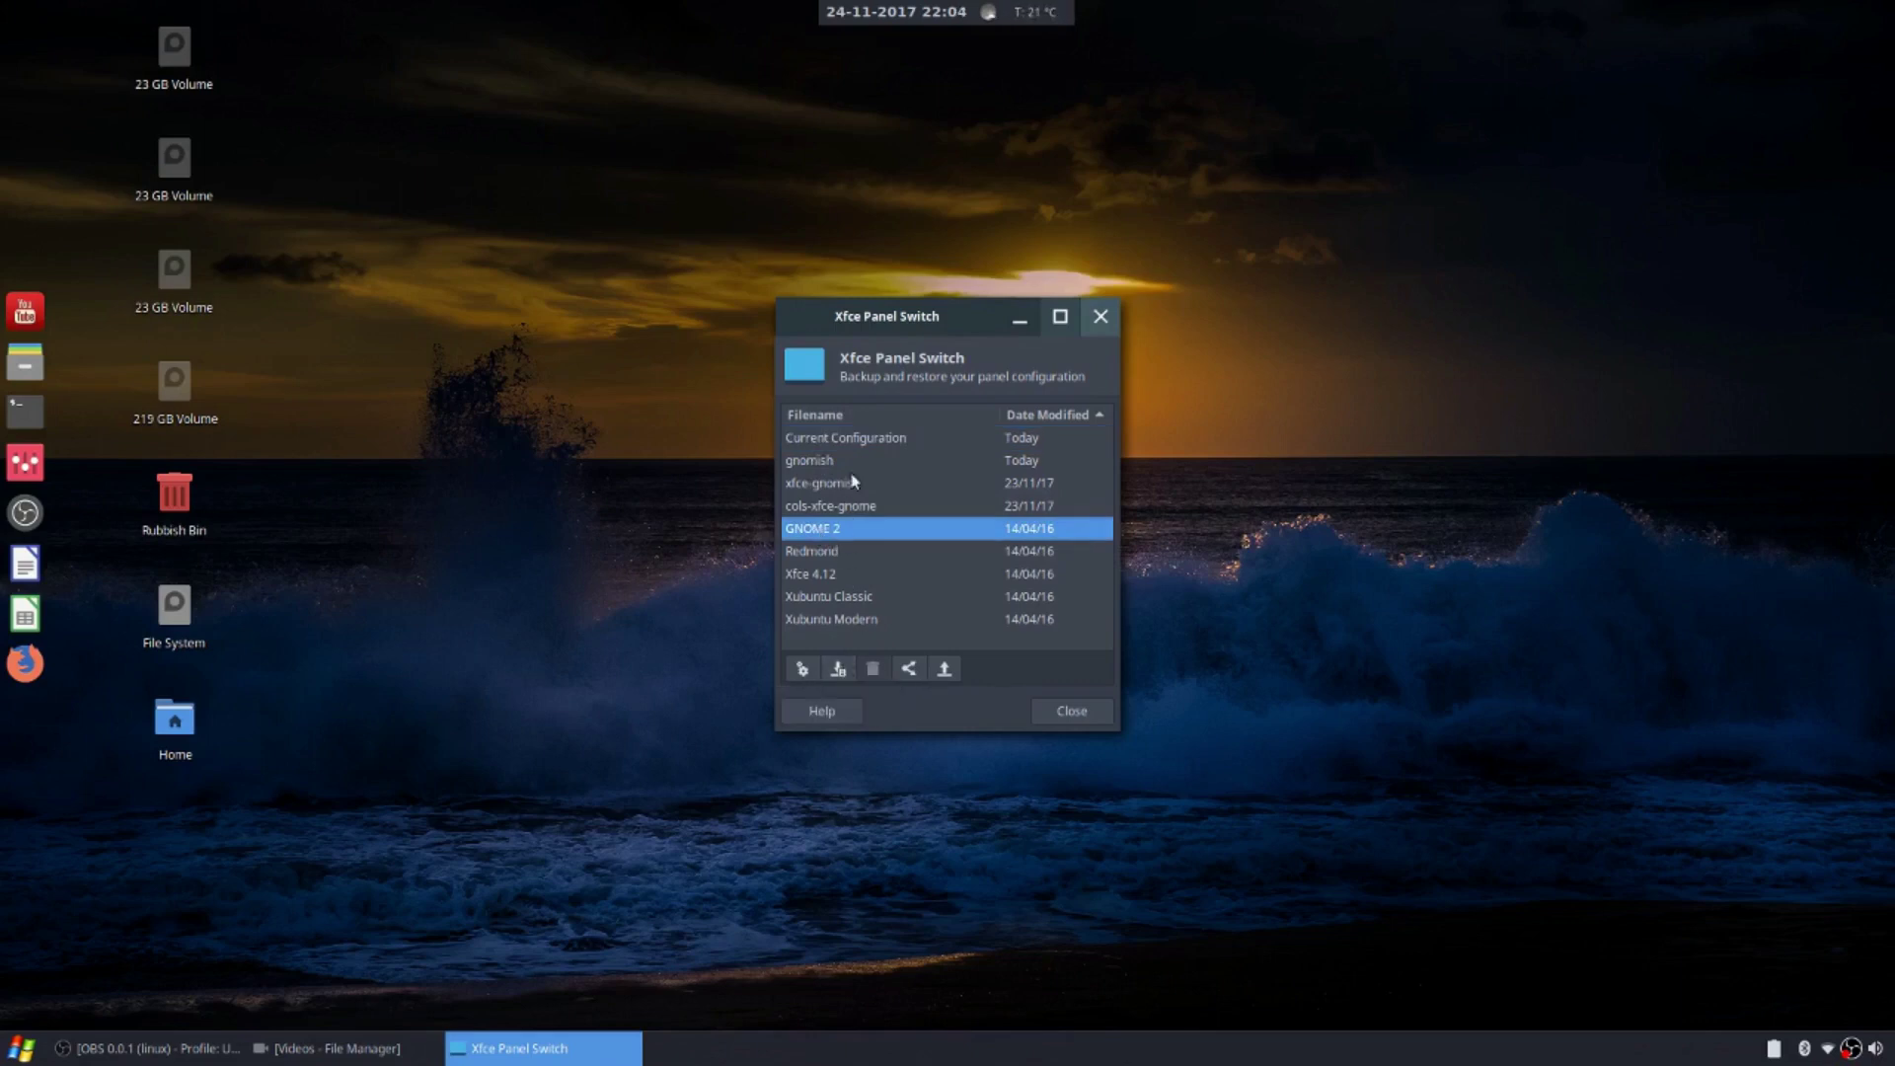
{"action": "left_click", "coordinate": [852, 439]}
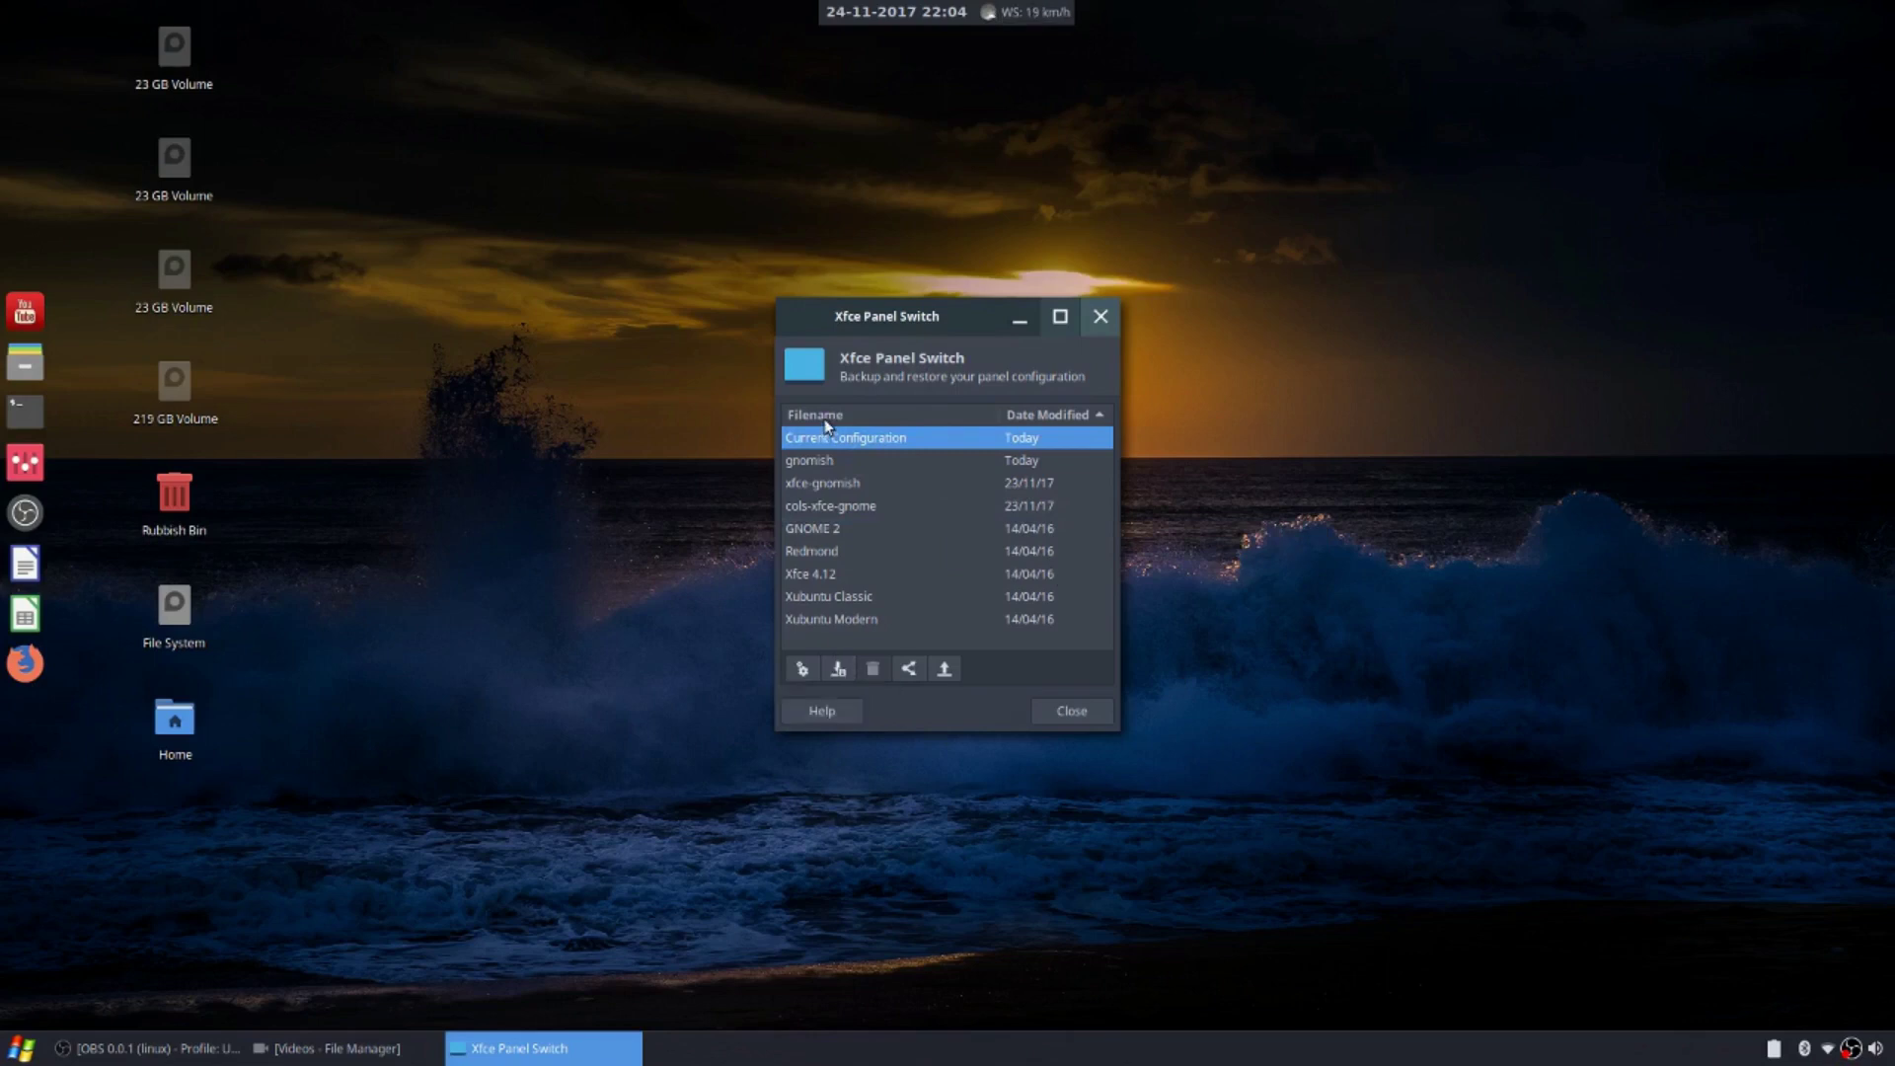
Switch the panel layout to Xubuntu Modern and, for comparison, to Xubuntu Classic
{"action": "left_click", "coordinate": [828, 621]}
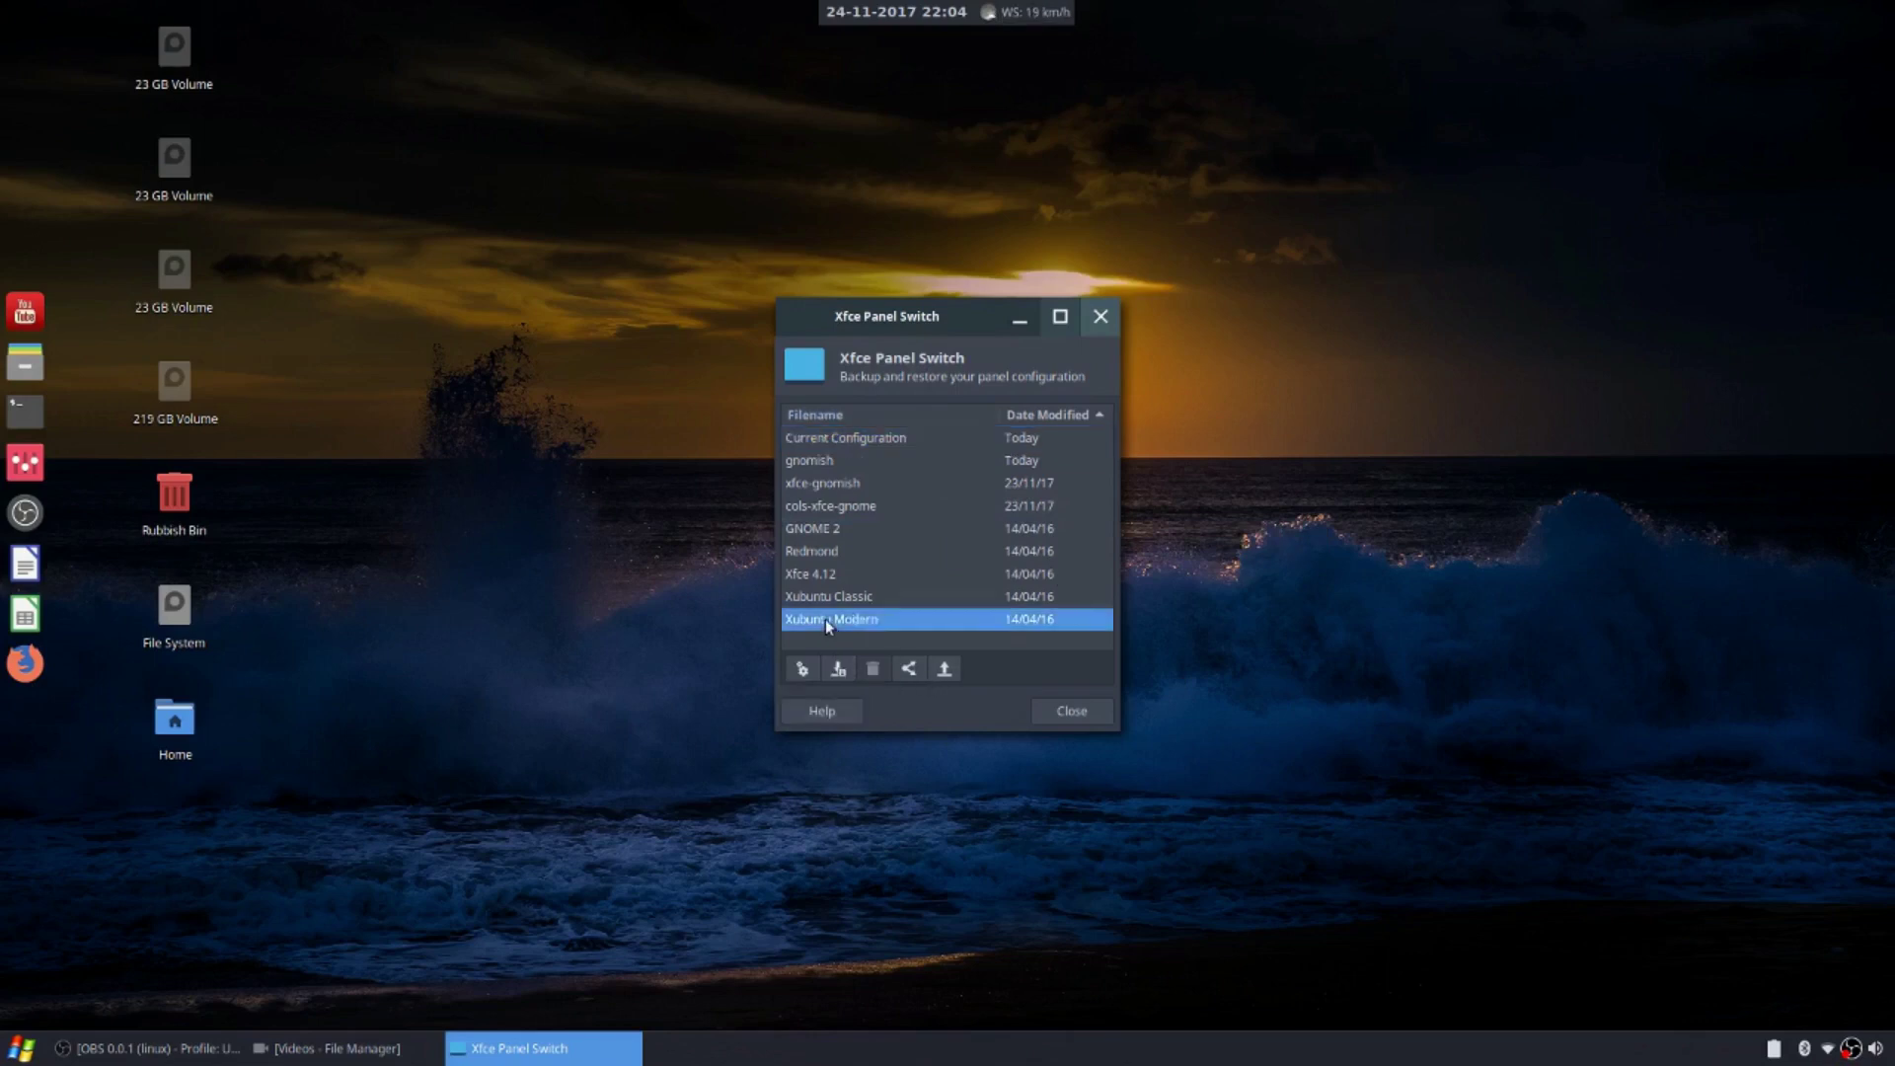
{"action": "left_click", "coordinate": [802, 668]}
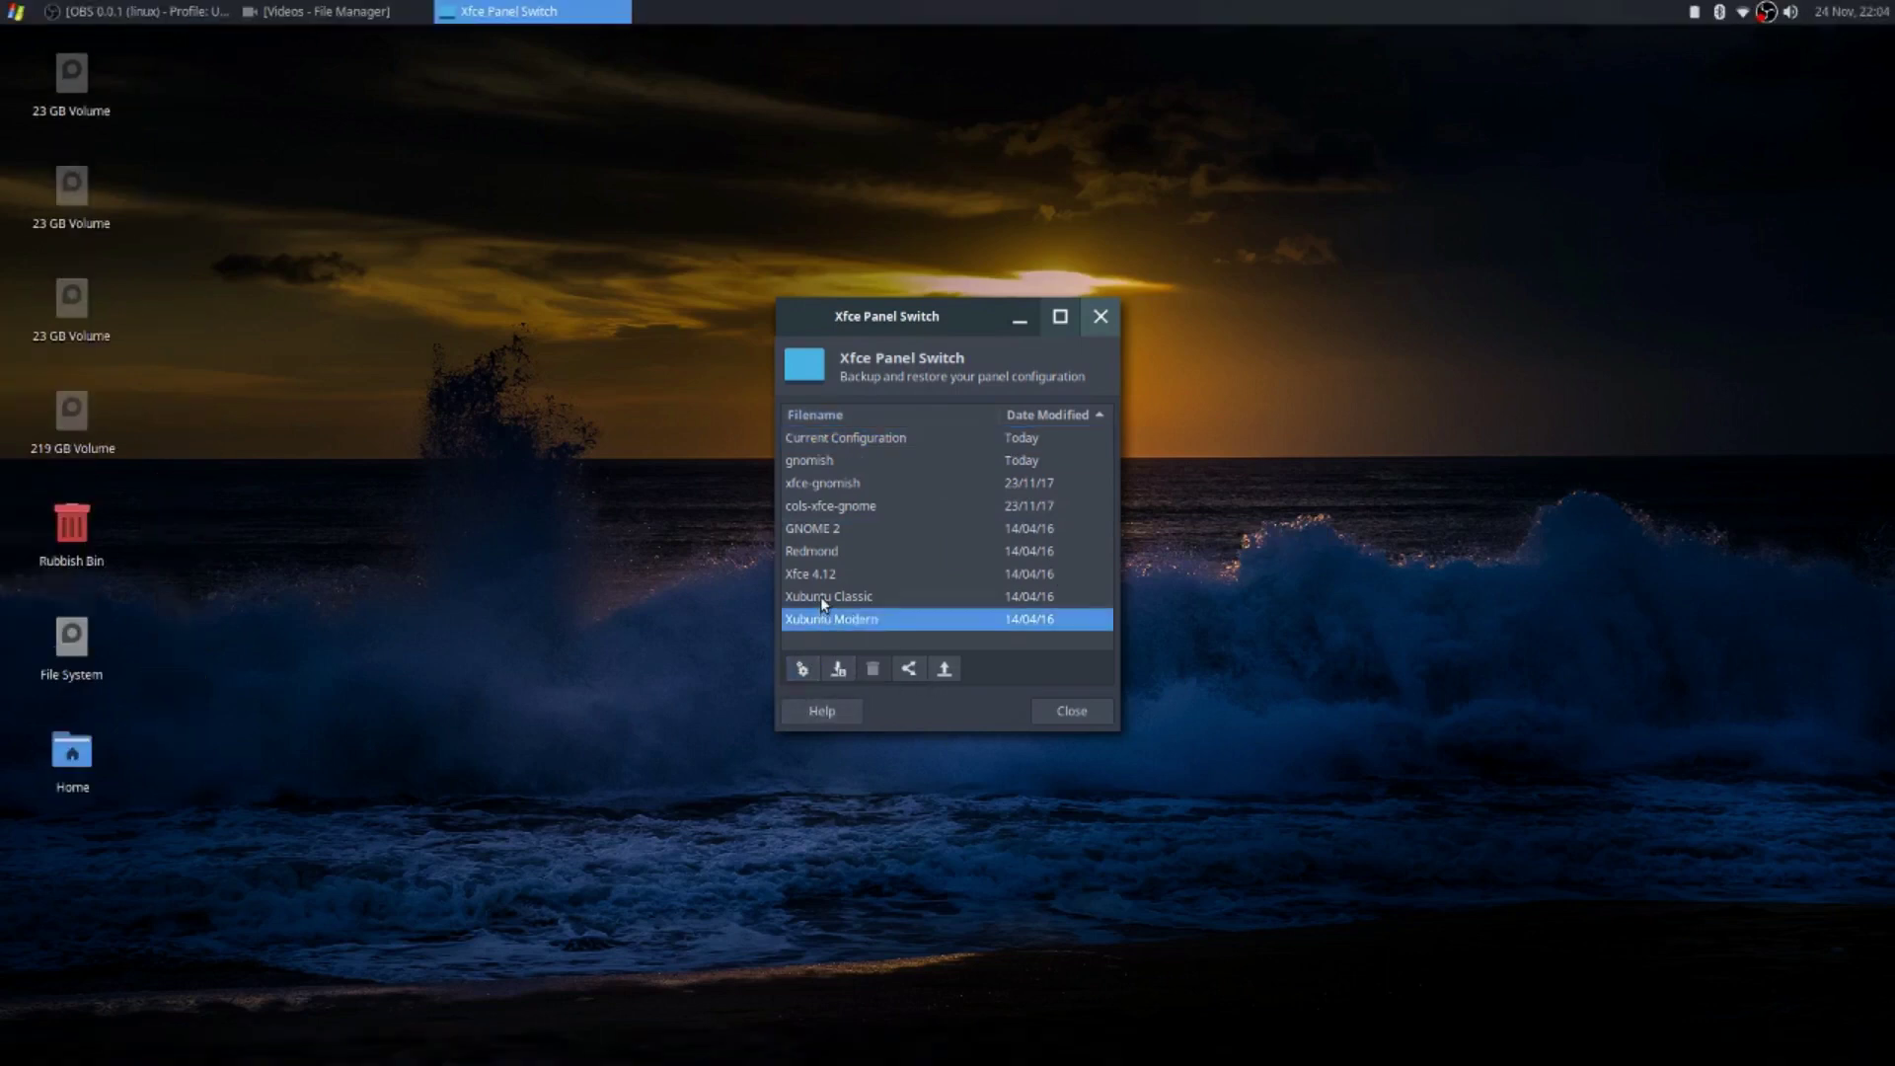
{"action": "left_click", "coordinate": [821, 597]}
{"action": "left_click", "coordinate": [803, 668]}
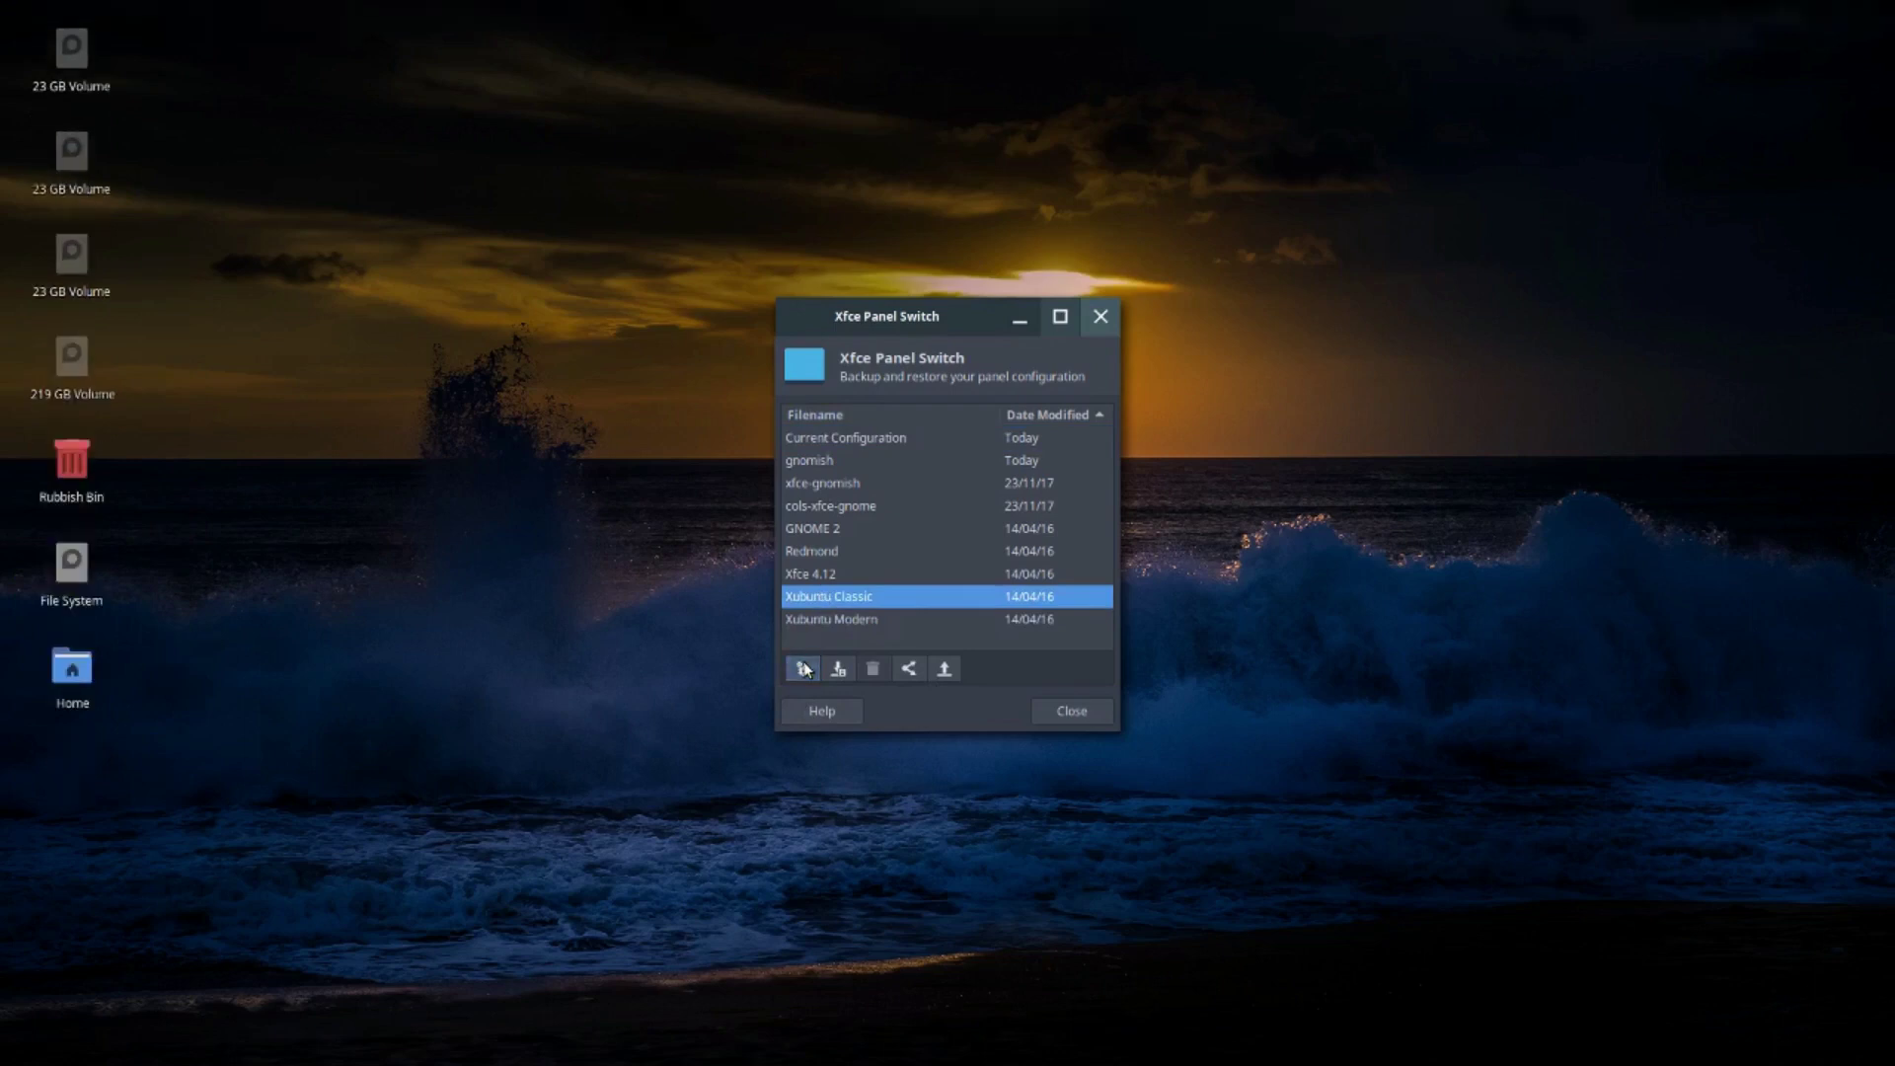
Apply the GNOME 2 panel configuration, followed by the Redmond one, to preview both layouts
{"action": "left_click", "coordinate": [812, 530]}
{"action": "left_click", "coordinate": [802, 669]}
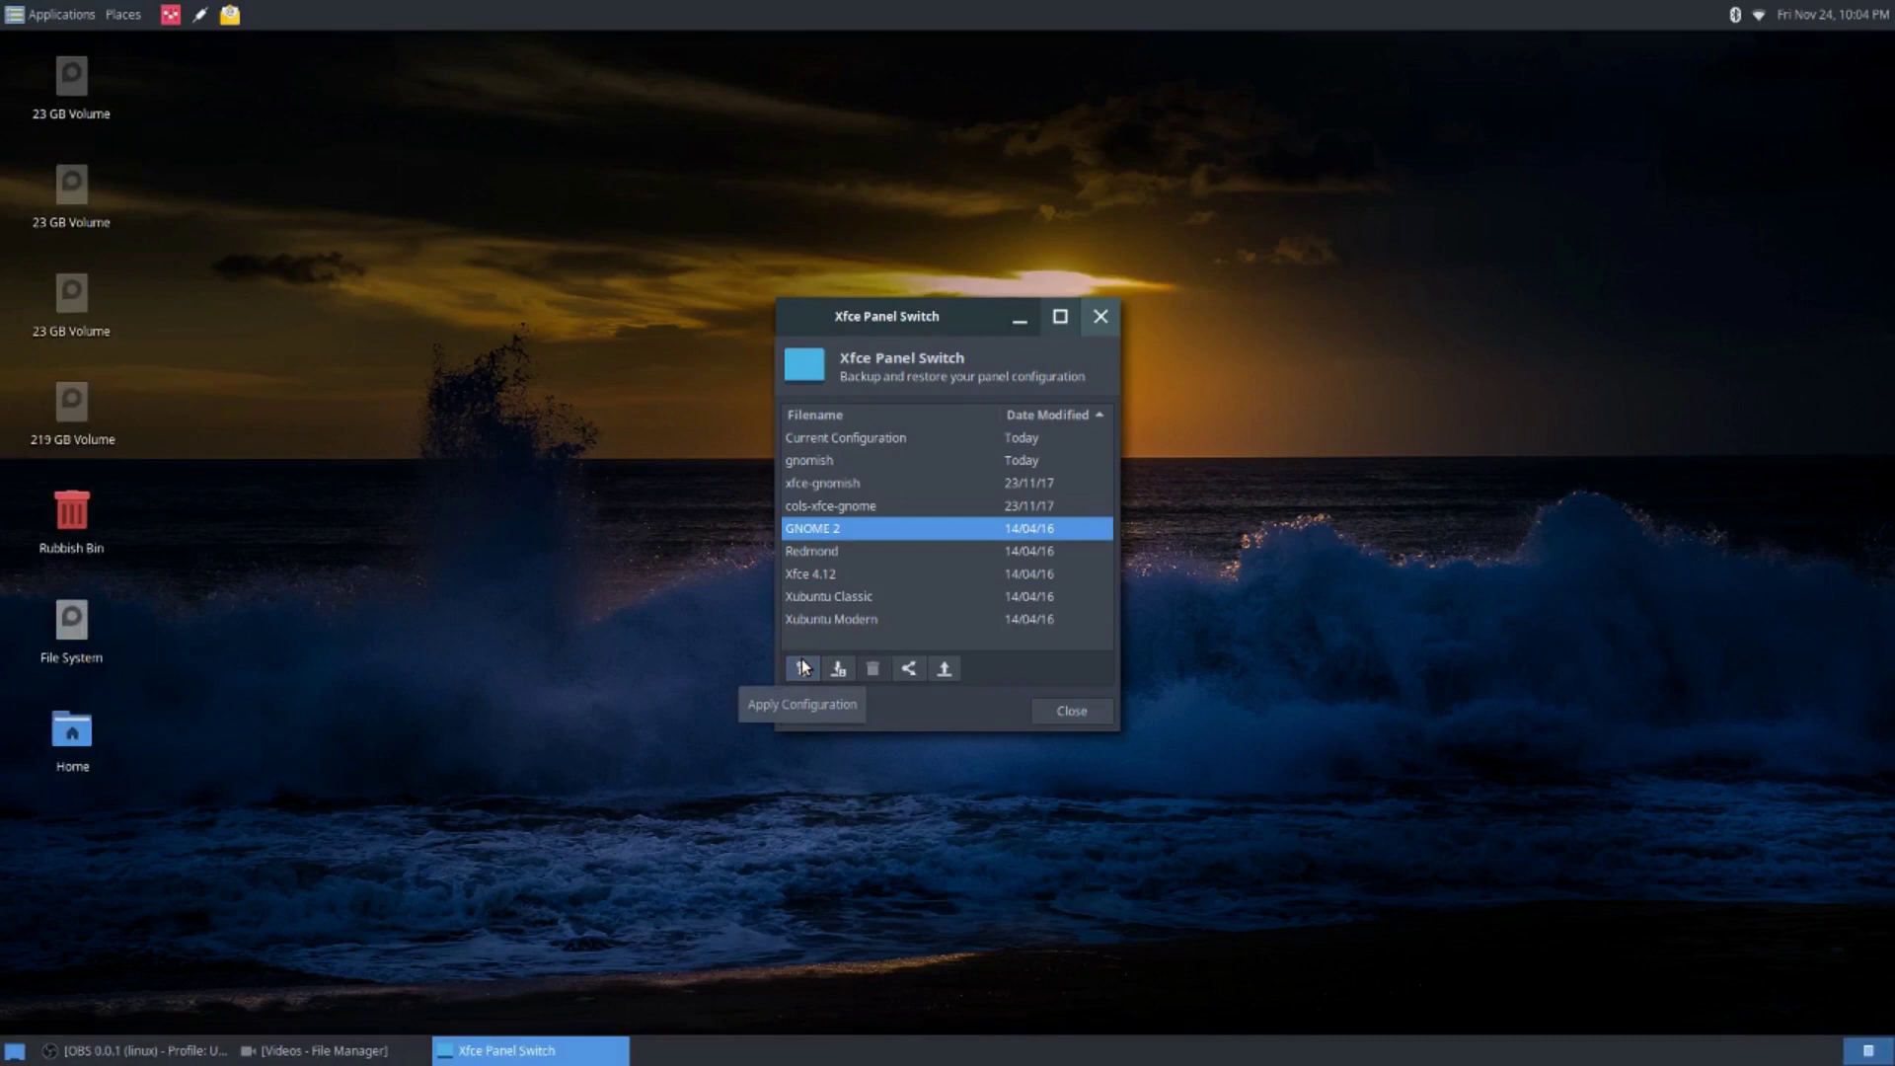
{"action": "left_click", "coordinate": [820, 553]}
{"action": "left_click", "coordinate": [798, 675]}
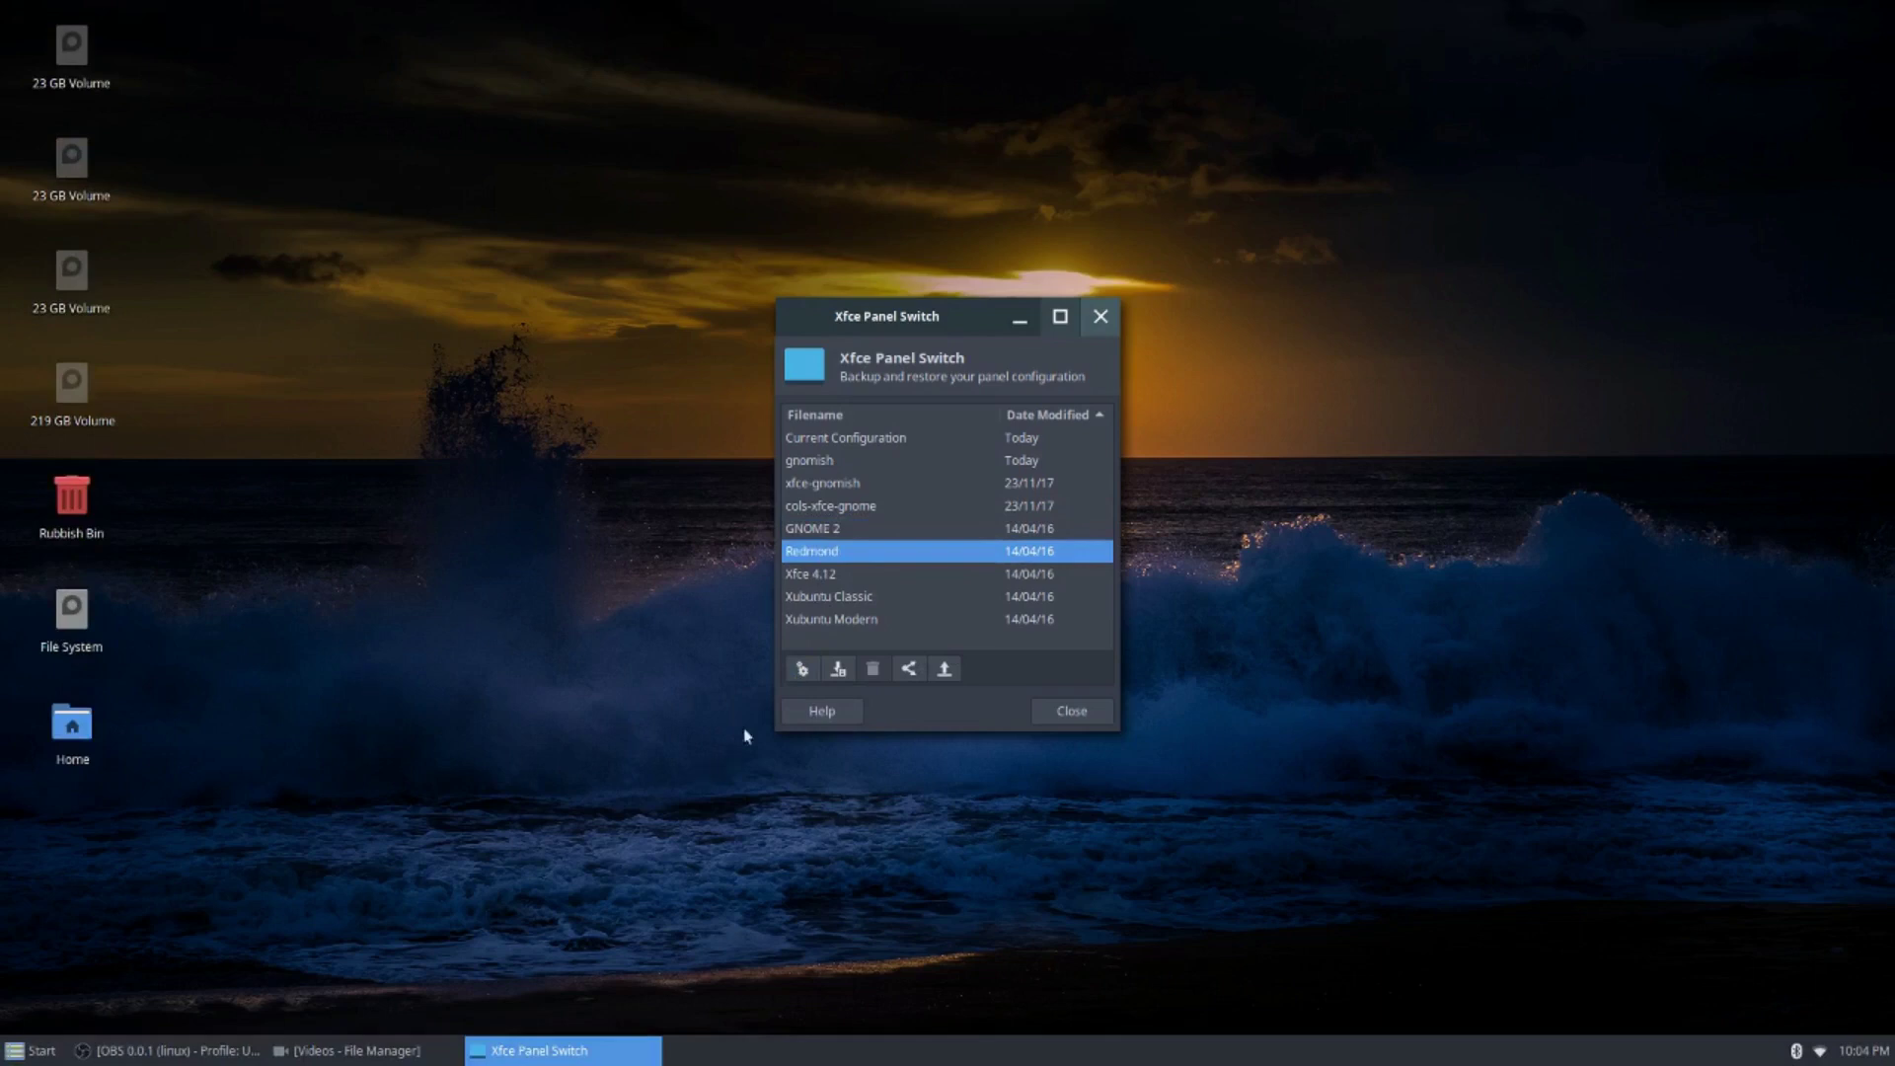
Restore the saved gnomish panel configuration and select Current Configuration in the list
{"action": "left_click", "coordinate": [835, 459]}
{"action": "left_click", "coordinate": [800, 669]}
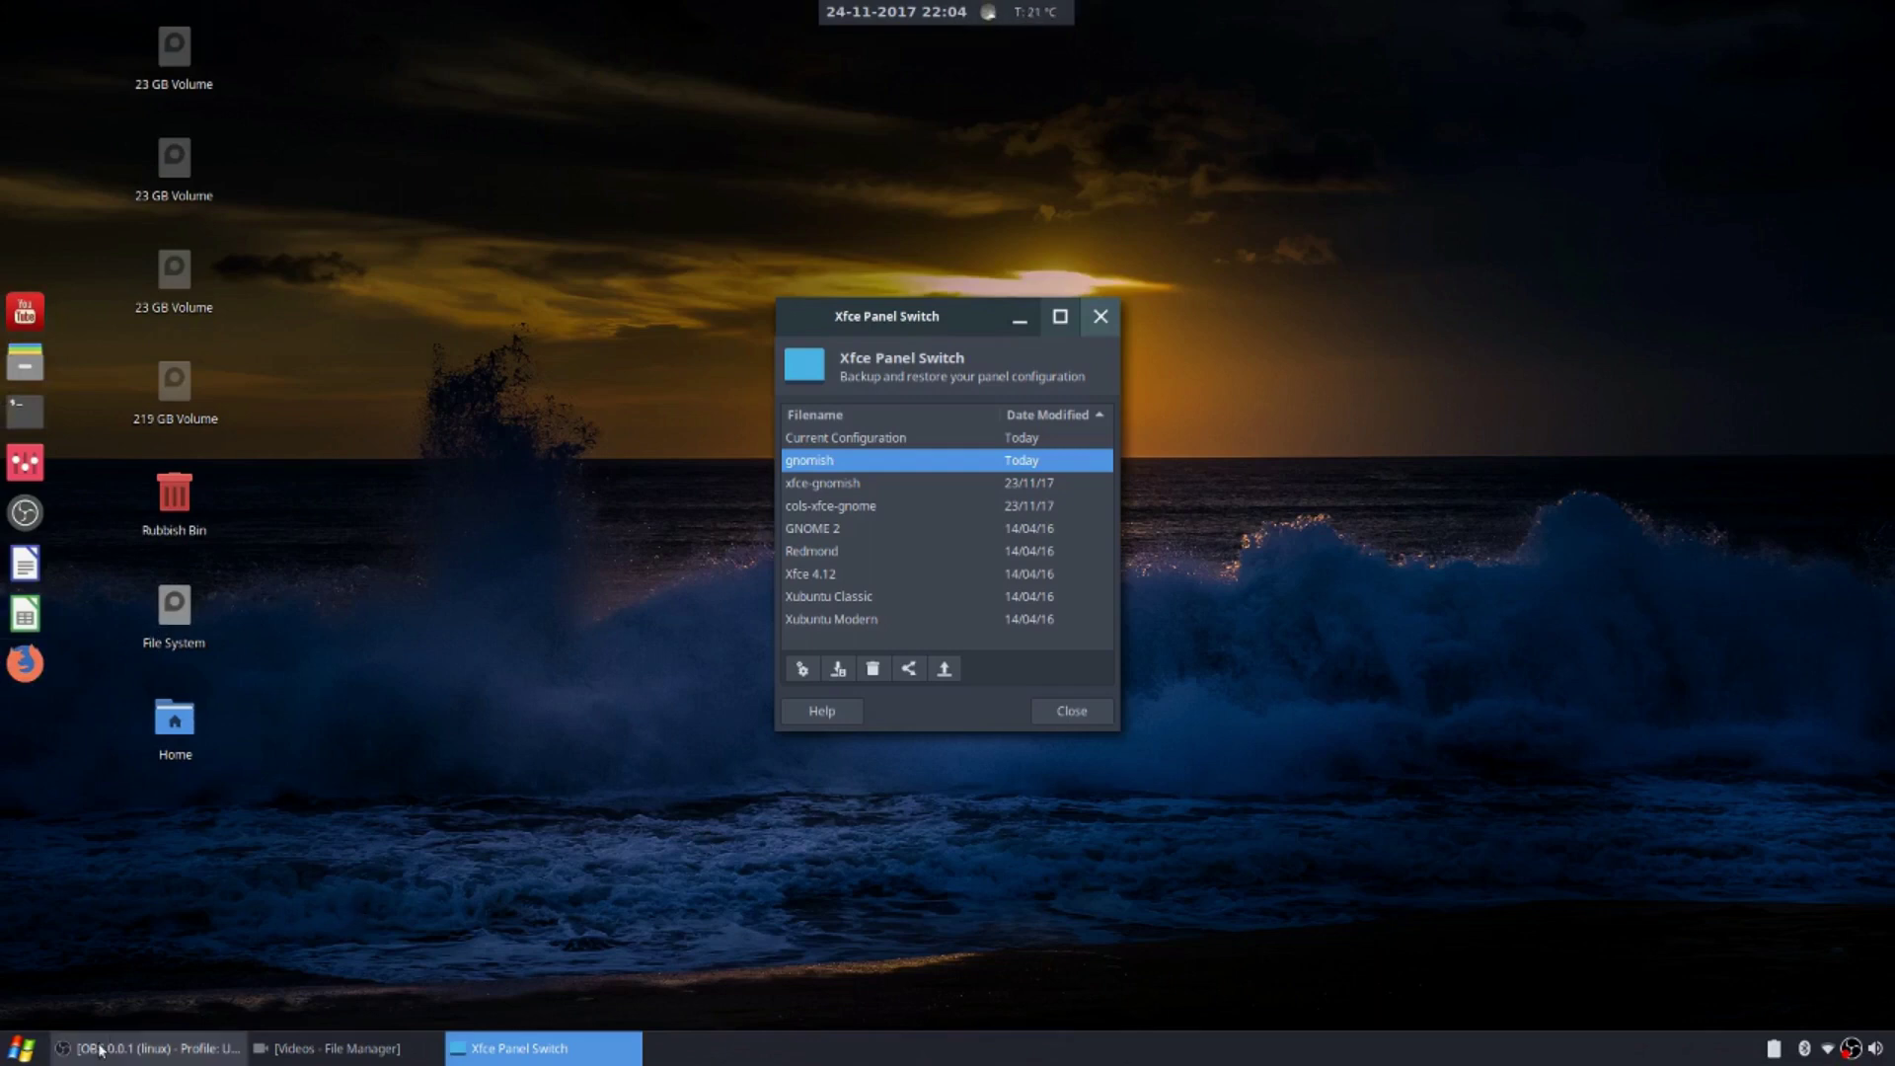
{"action": "left_click", "coordinate": [10, 1047]}
{"action": "left_click", "coordinate": [10, 1047]}
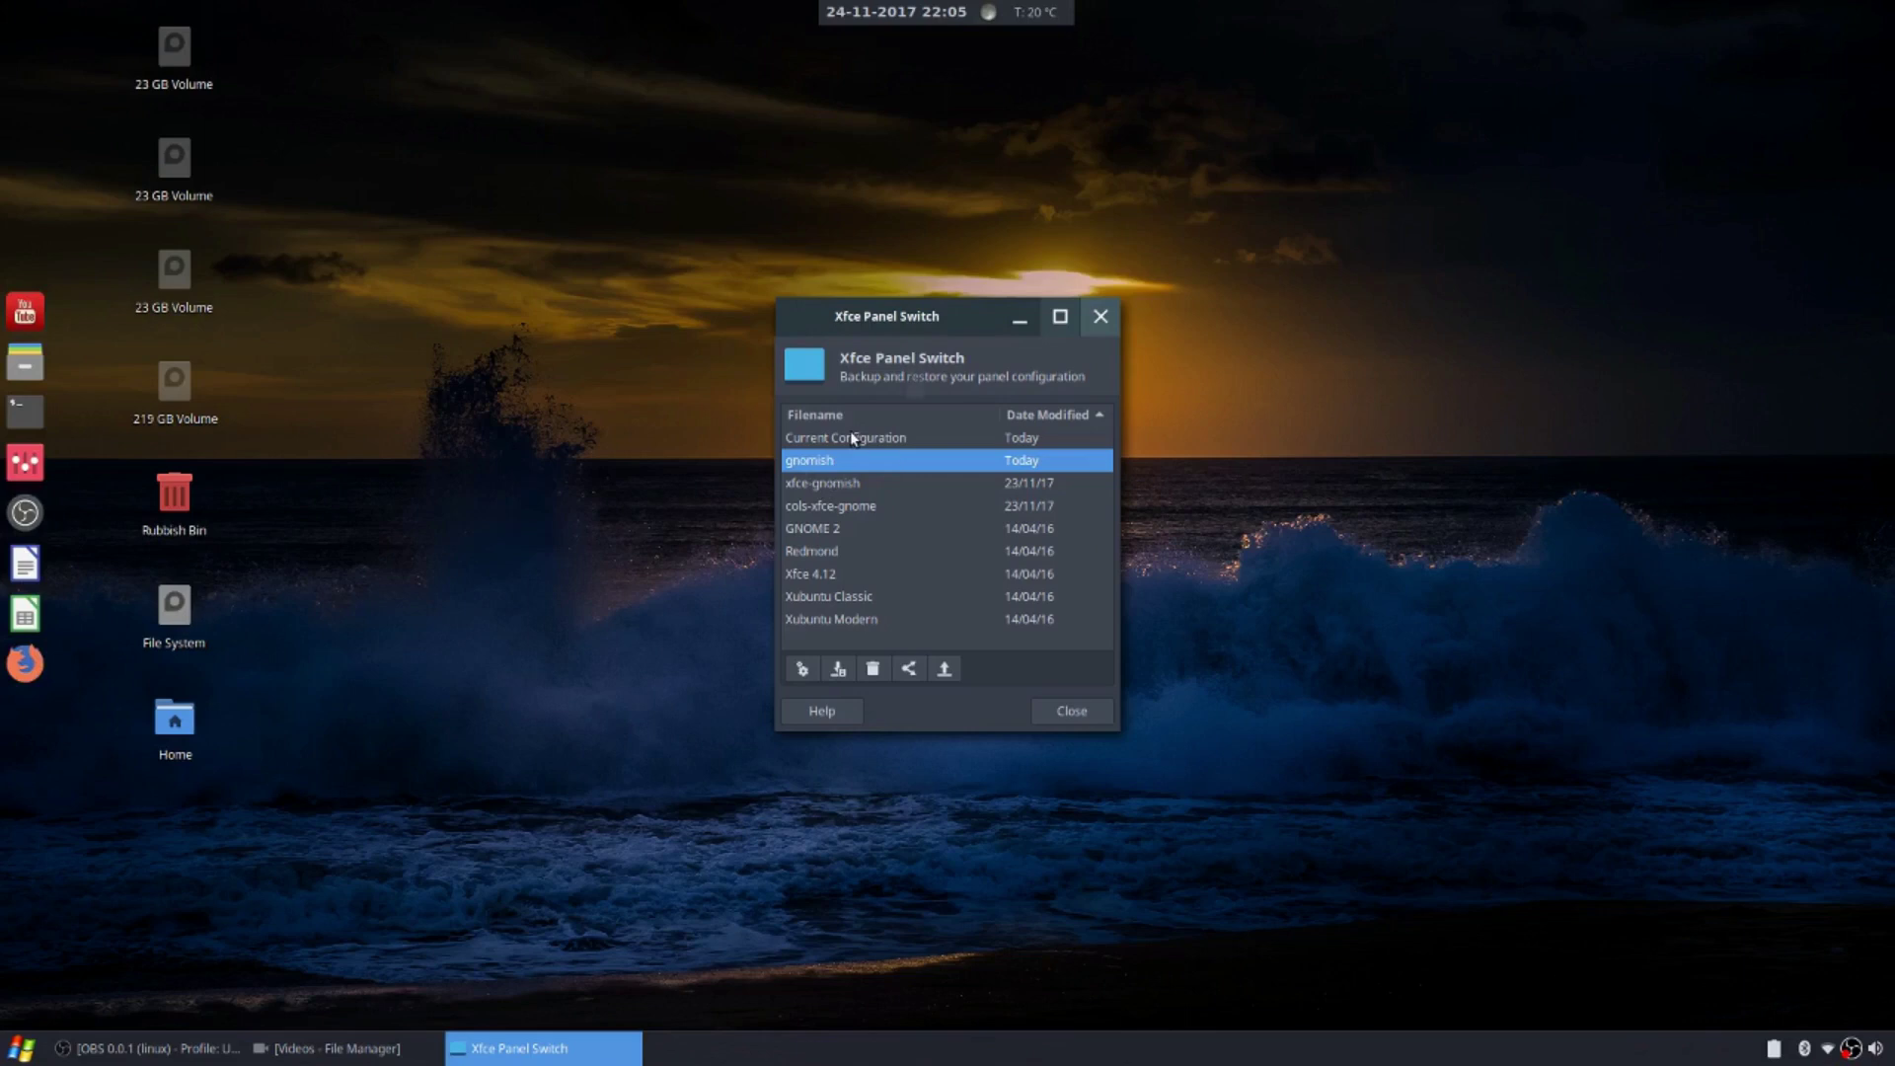
{"action": "left_click", "coordinate": [912, 441]}
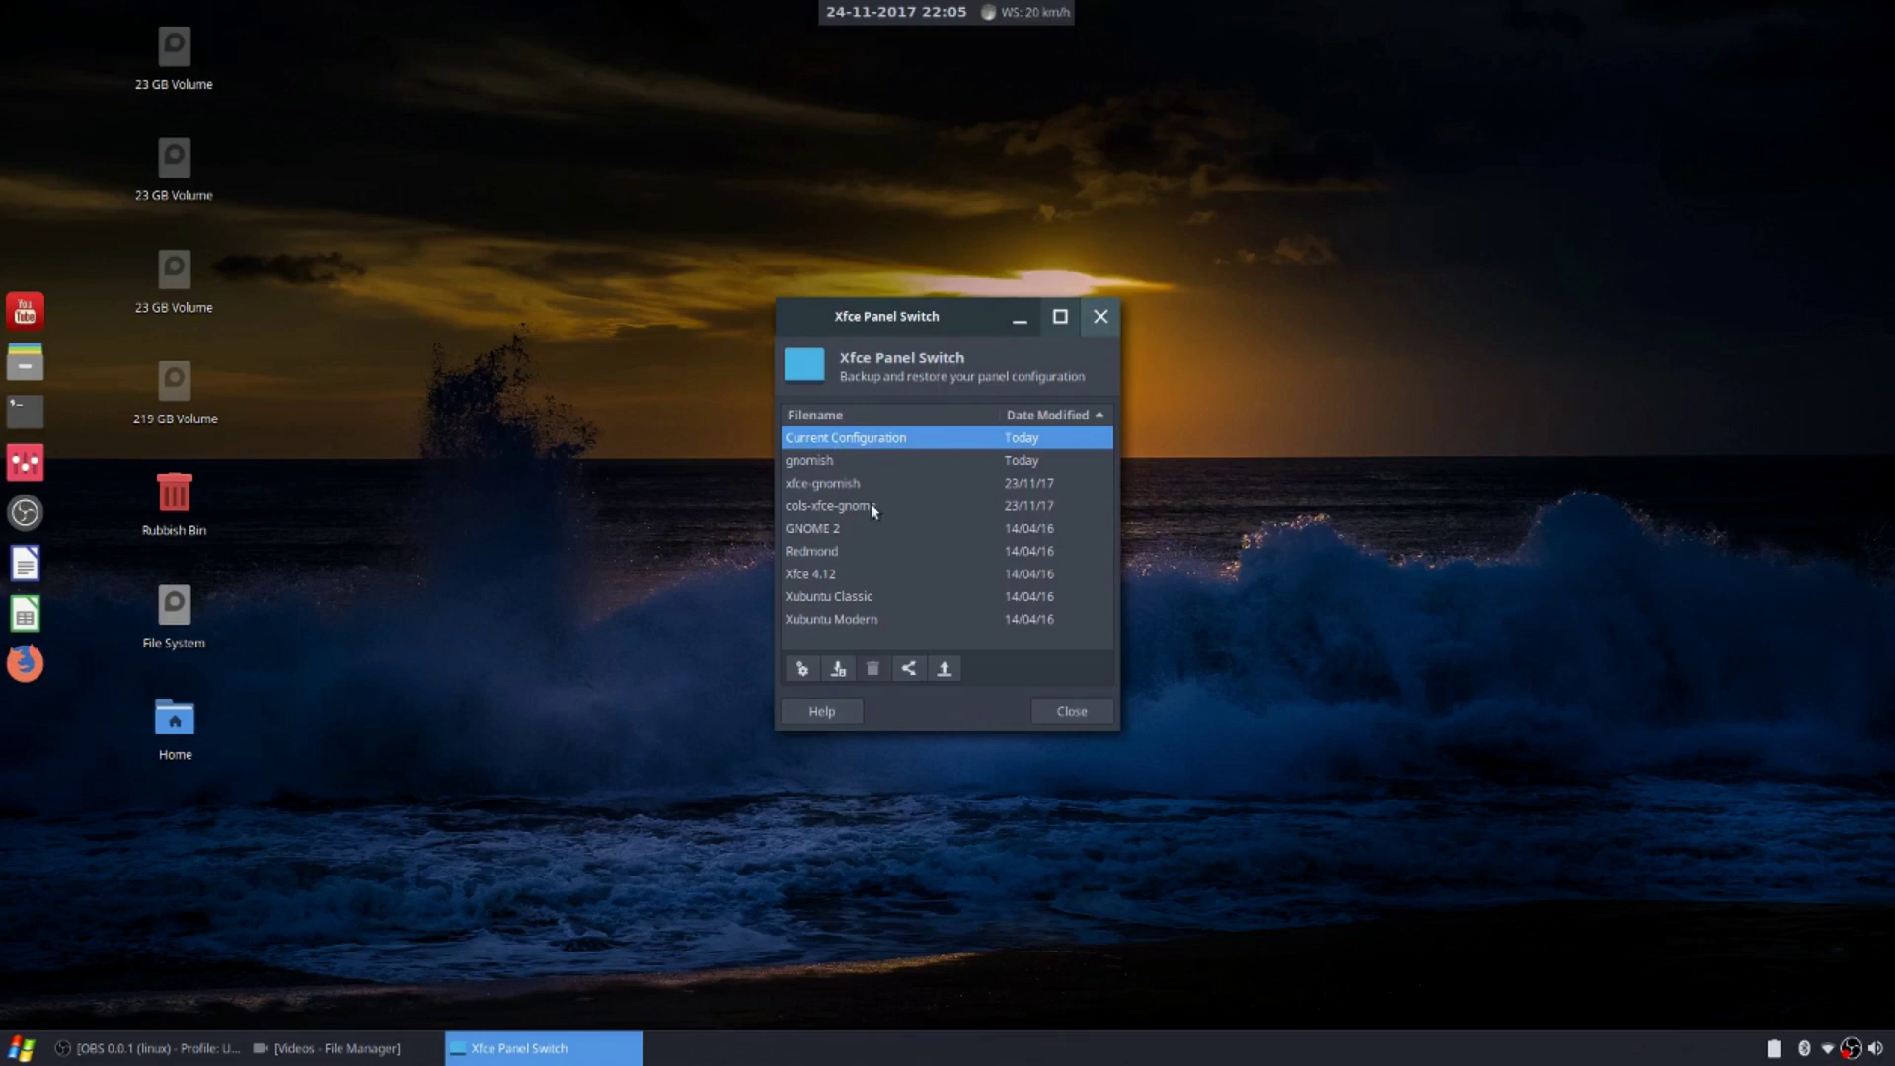
Apply the saved cols-xfce-gnome panel configuration, look over the configuration list, and close the panel backup tool
{"action": "left_click", "coordinate": [844, 508]}
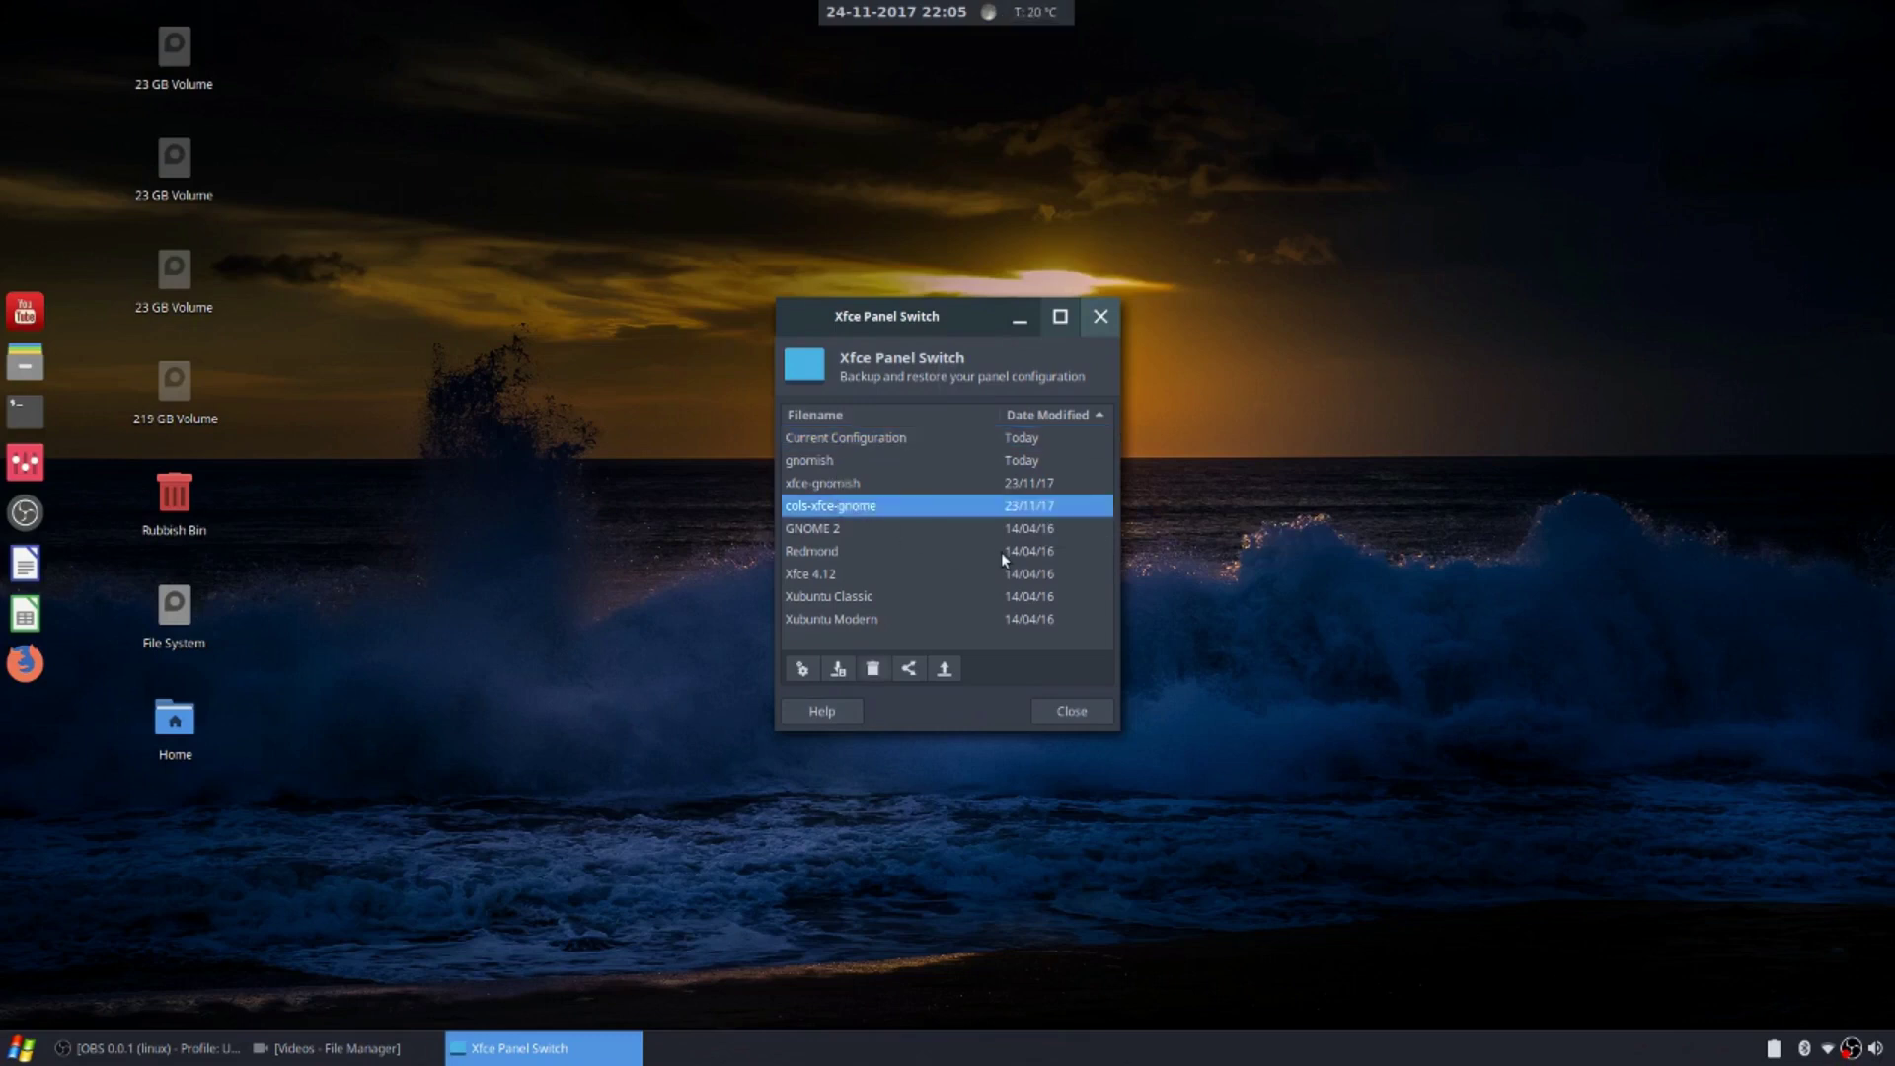
{"action": "left_click", "coordinate": [802, 668]}
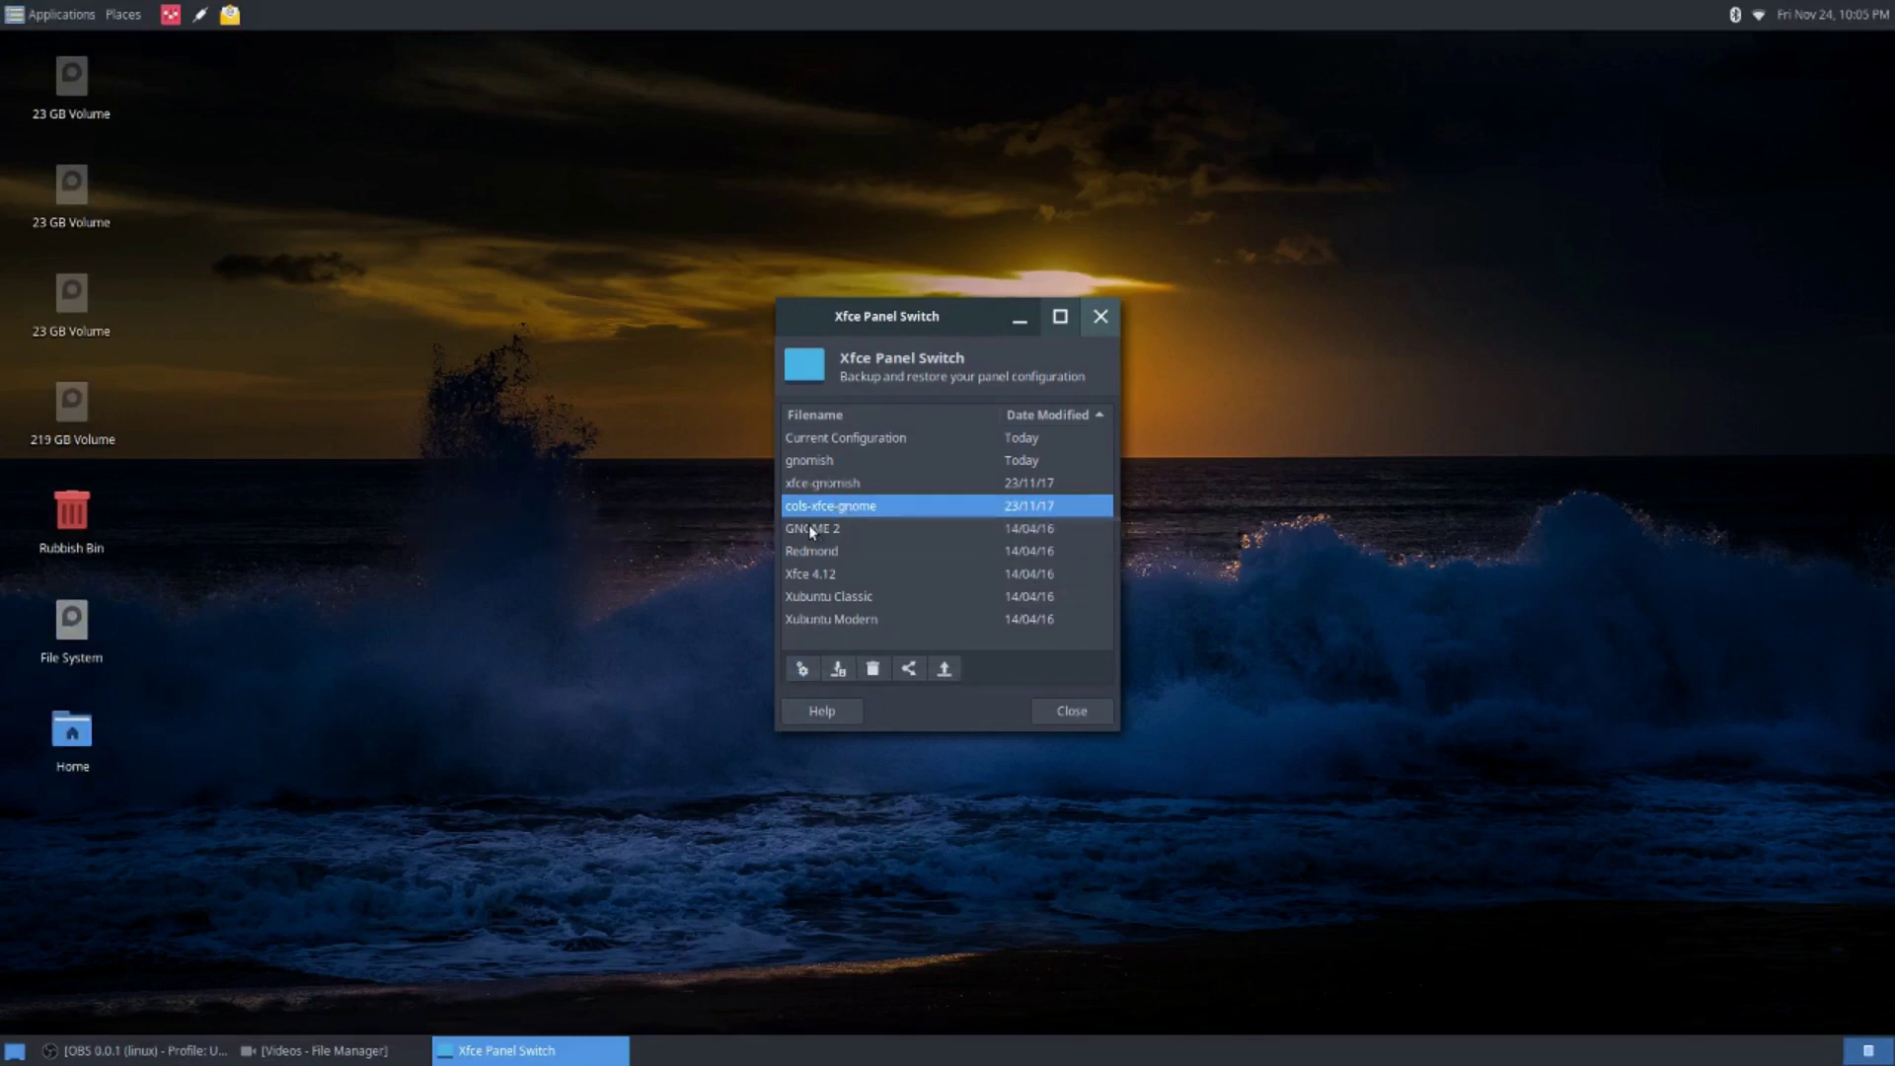
{"action": "left_click", "coordinate": [837, 531]}
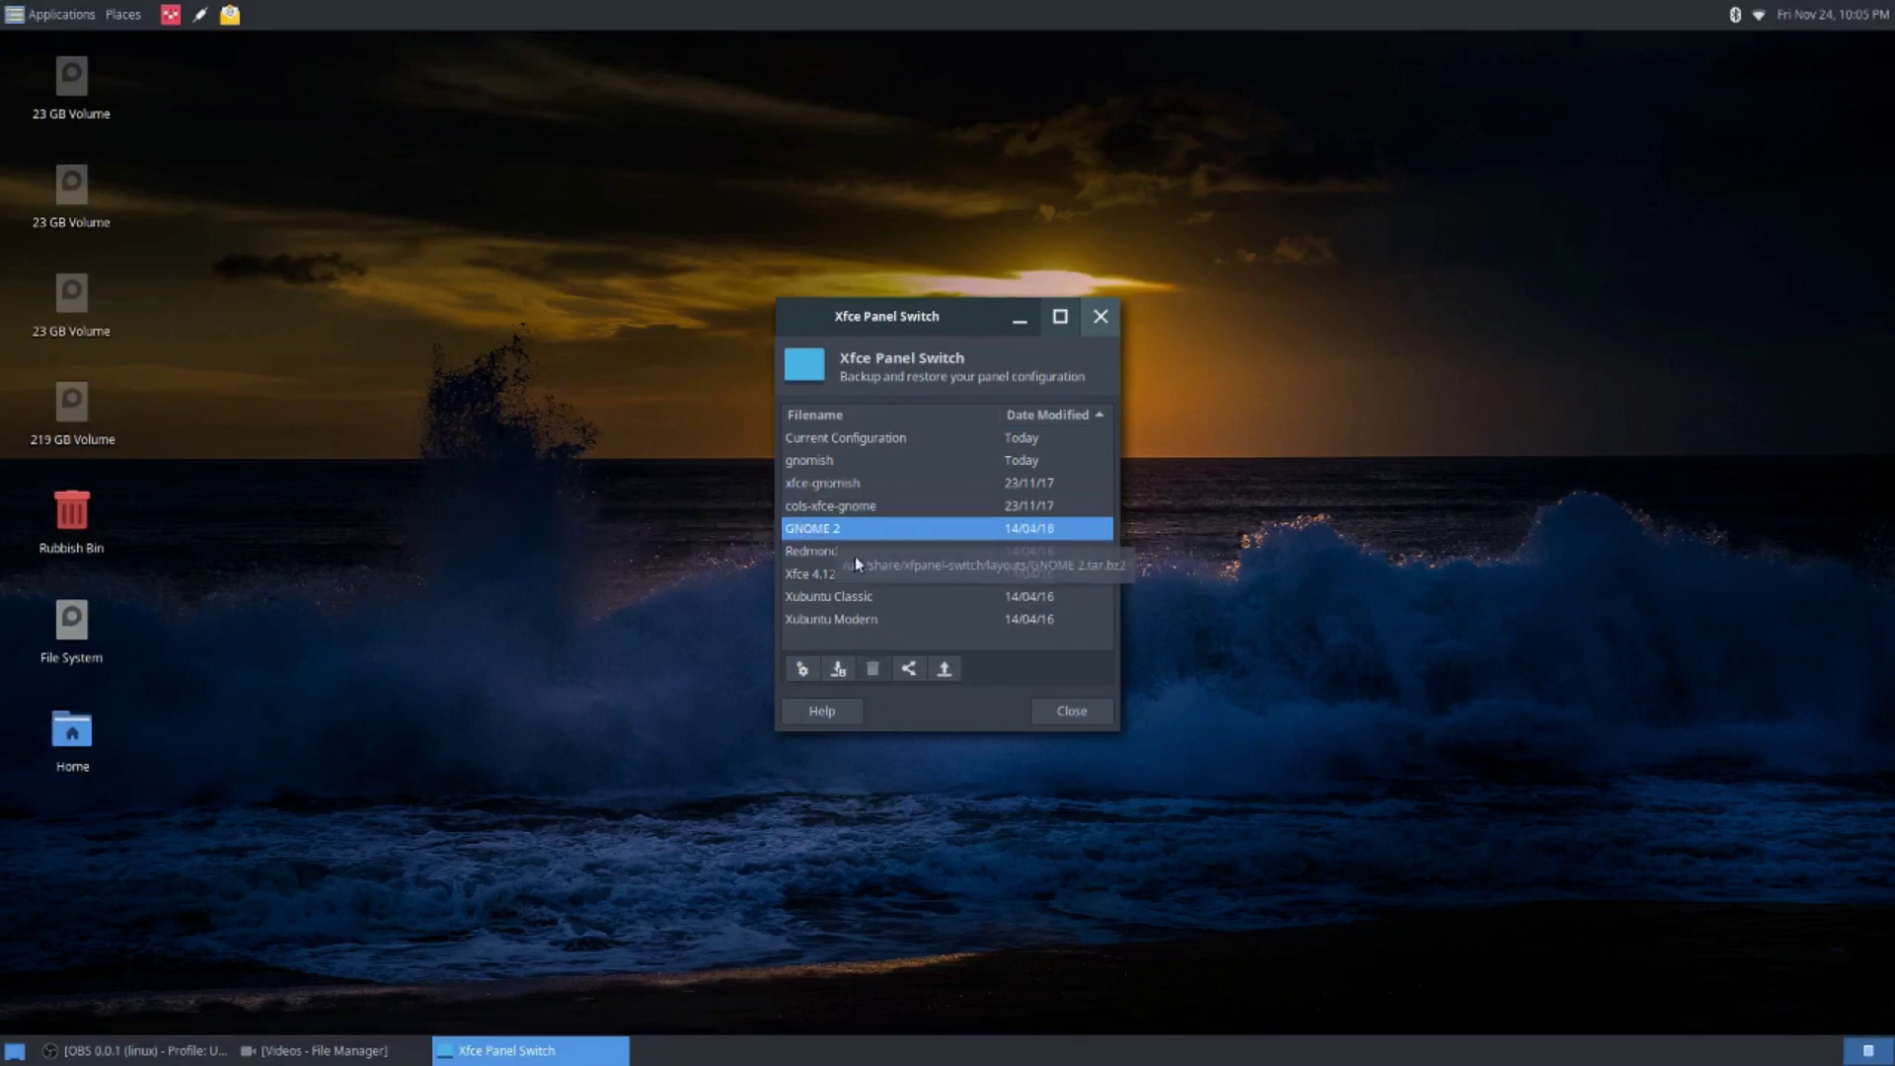
{"action": "left_click", "coordinate": [830, 438]}
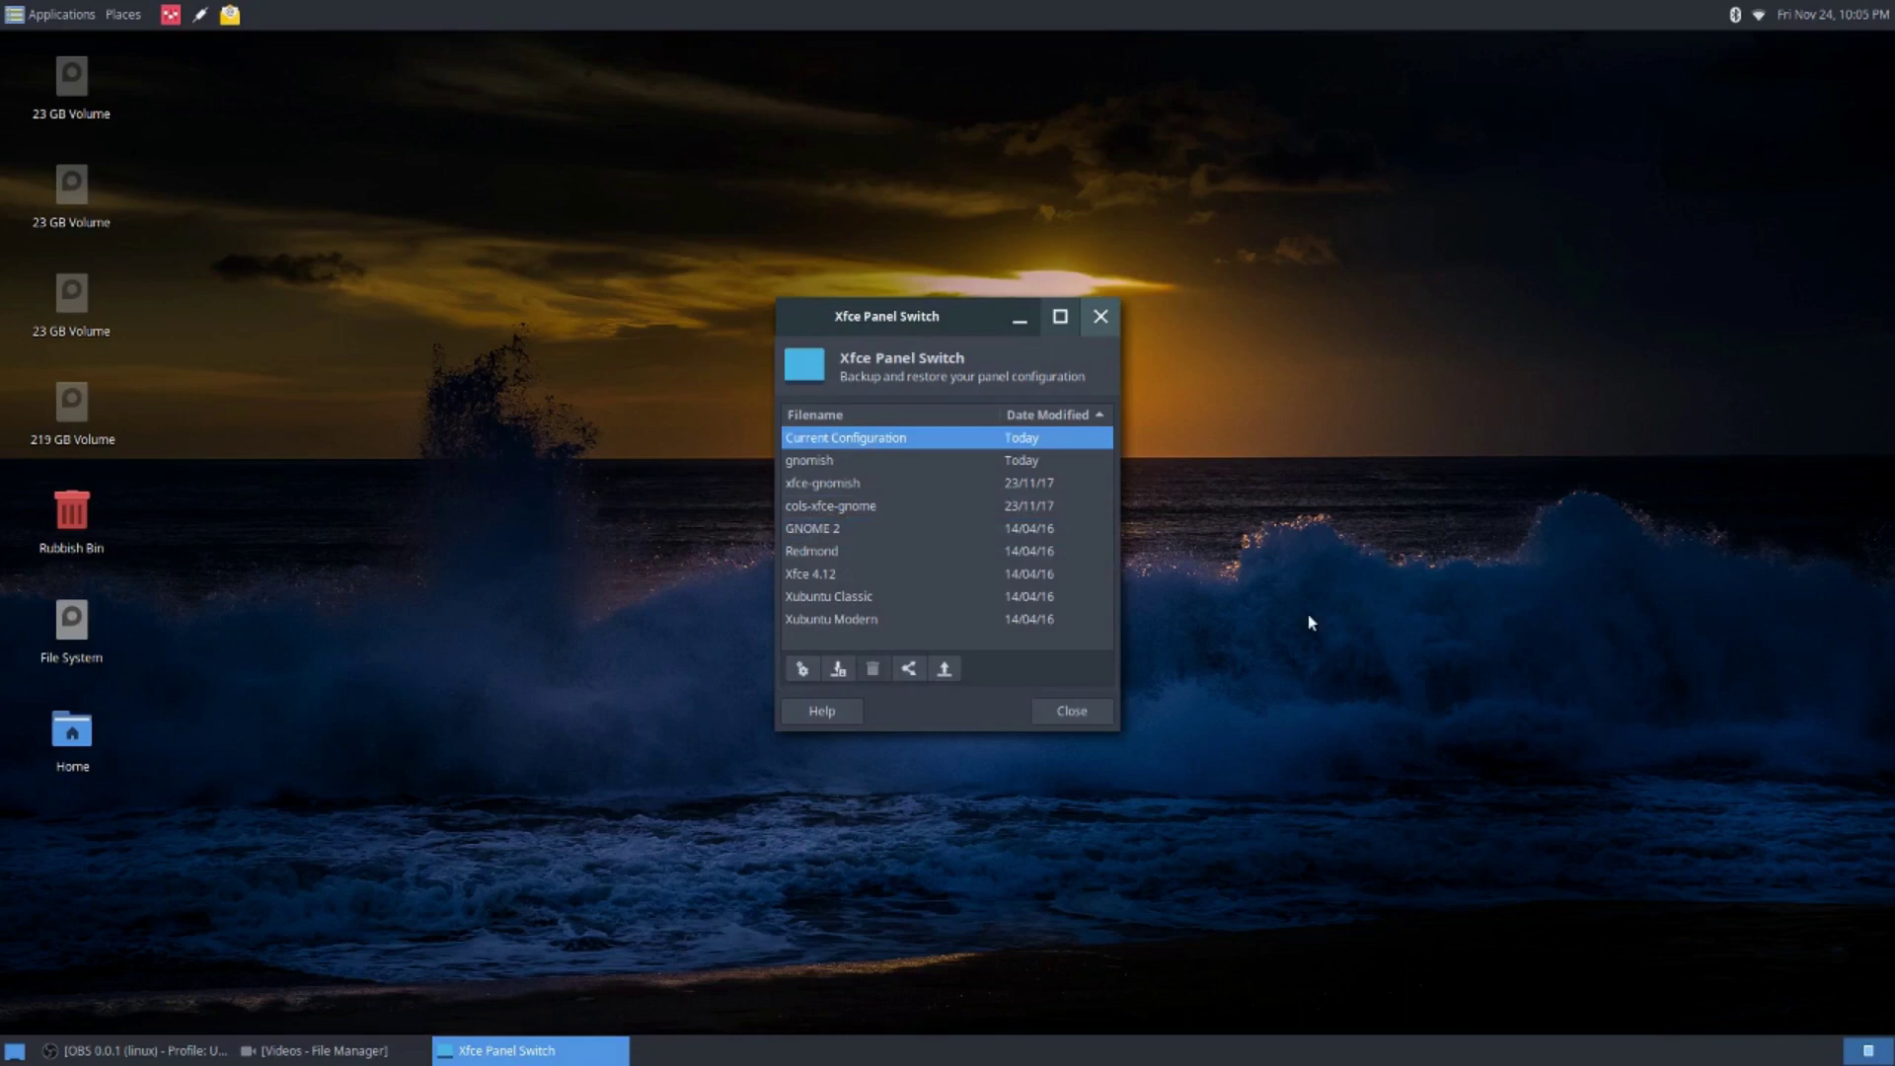
{"action": "left_click", "coordinate": [1085, 718]}
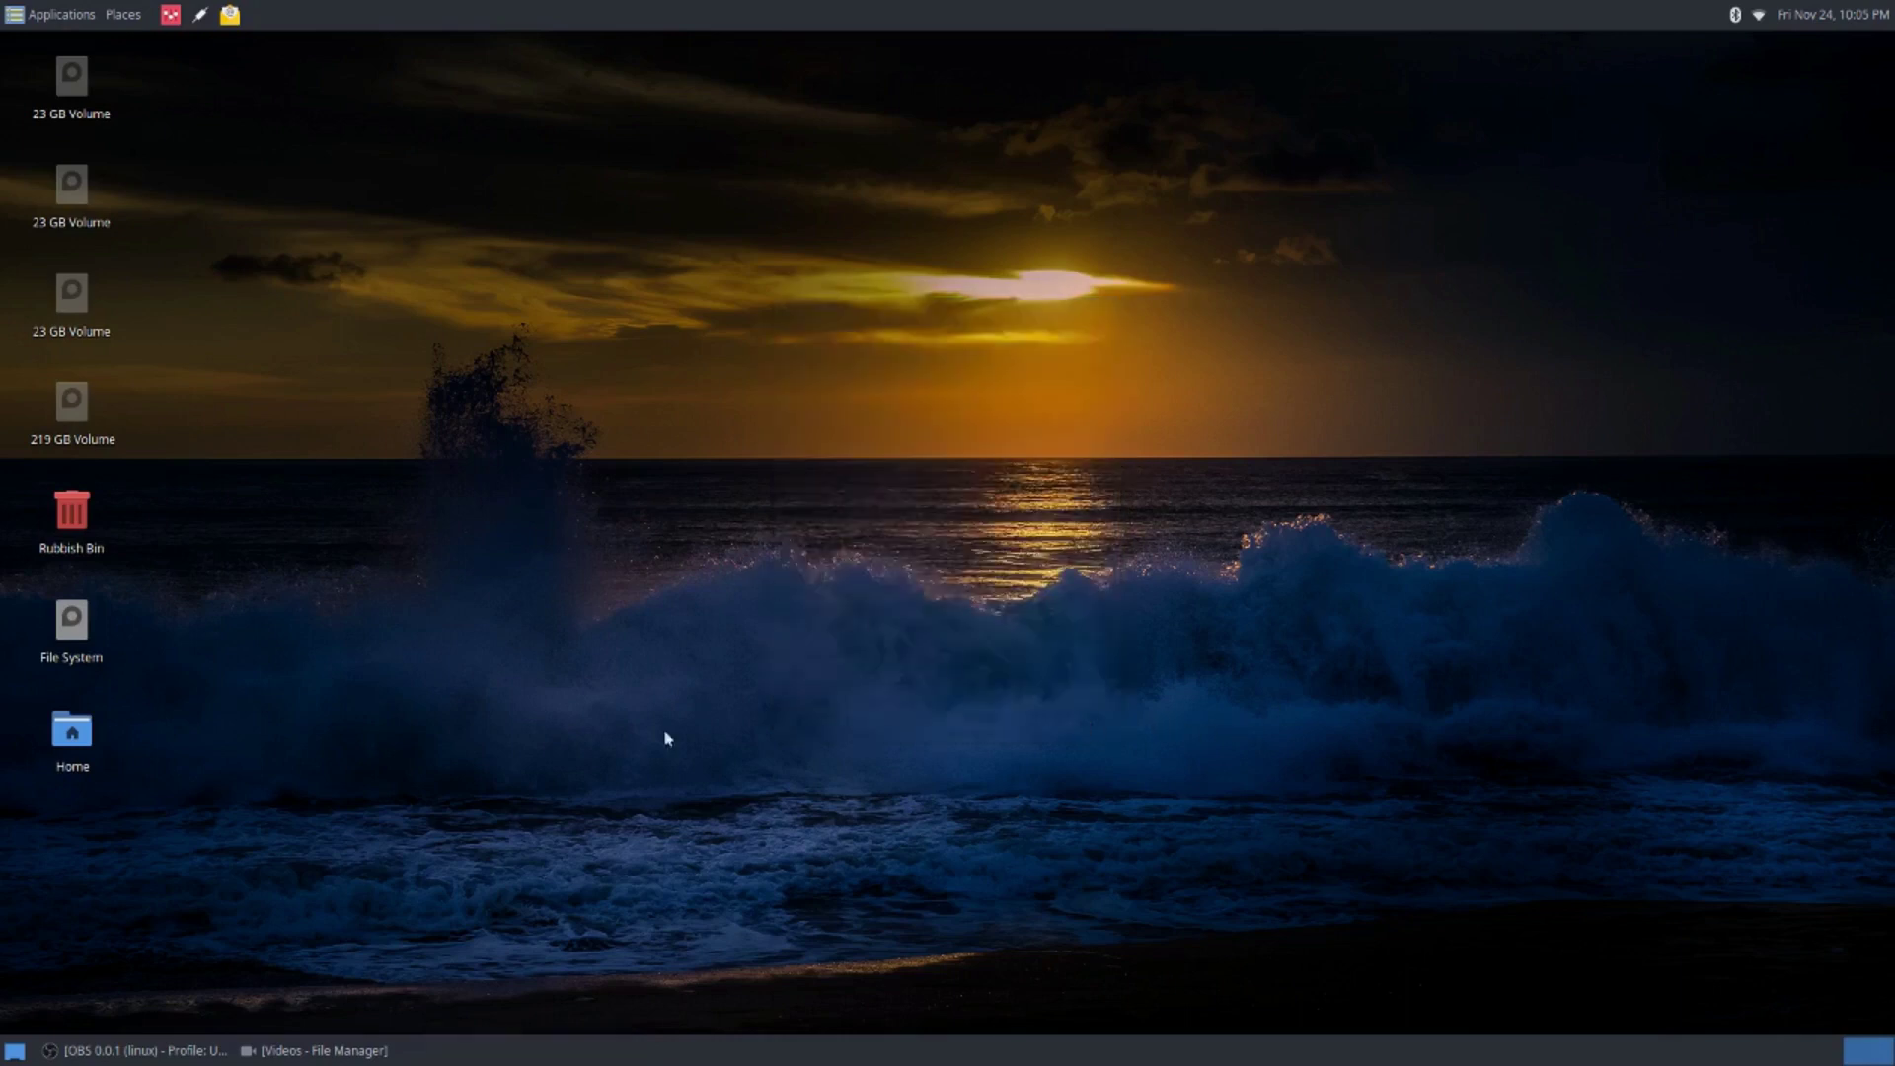
Reopen the backup and restore tool from the panel preferences and restore the saved gnomish configuration
{"action": "right_click", "coordinate": [563, 1053]}
{"action": "mouse_move", "coordinate": [612, 1045]}
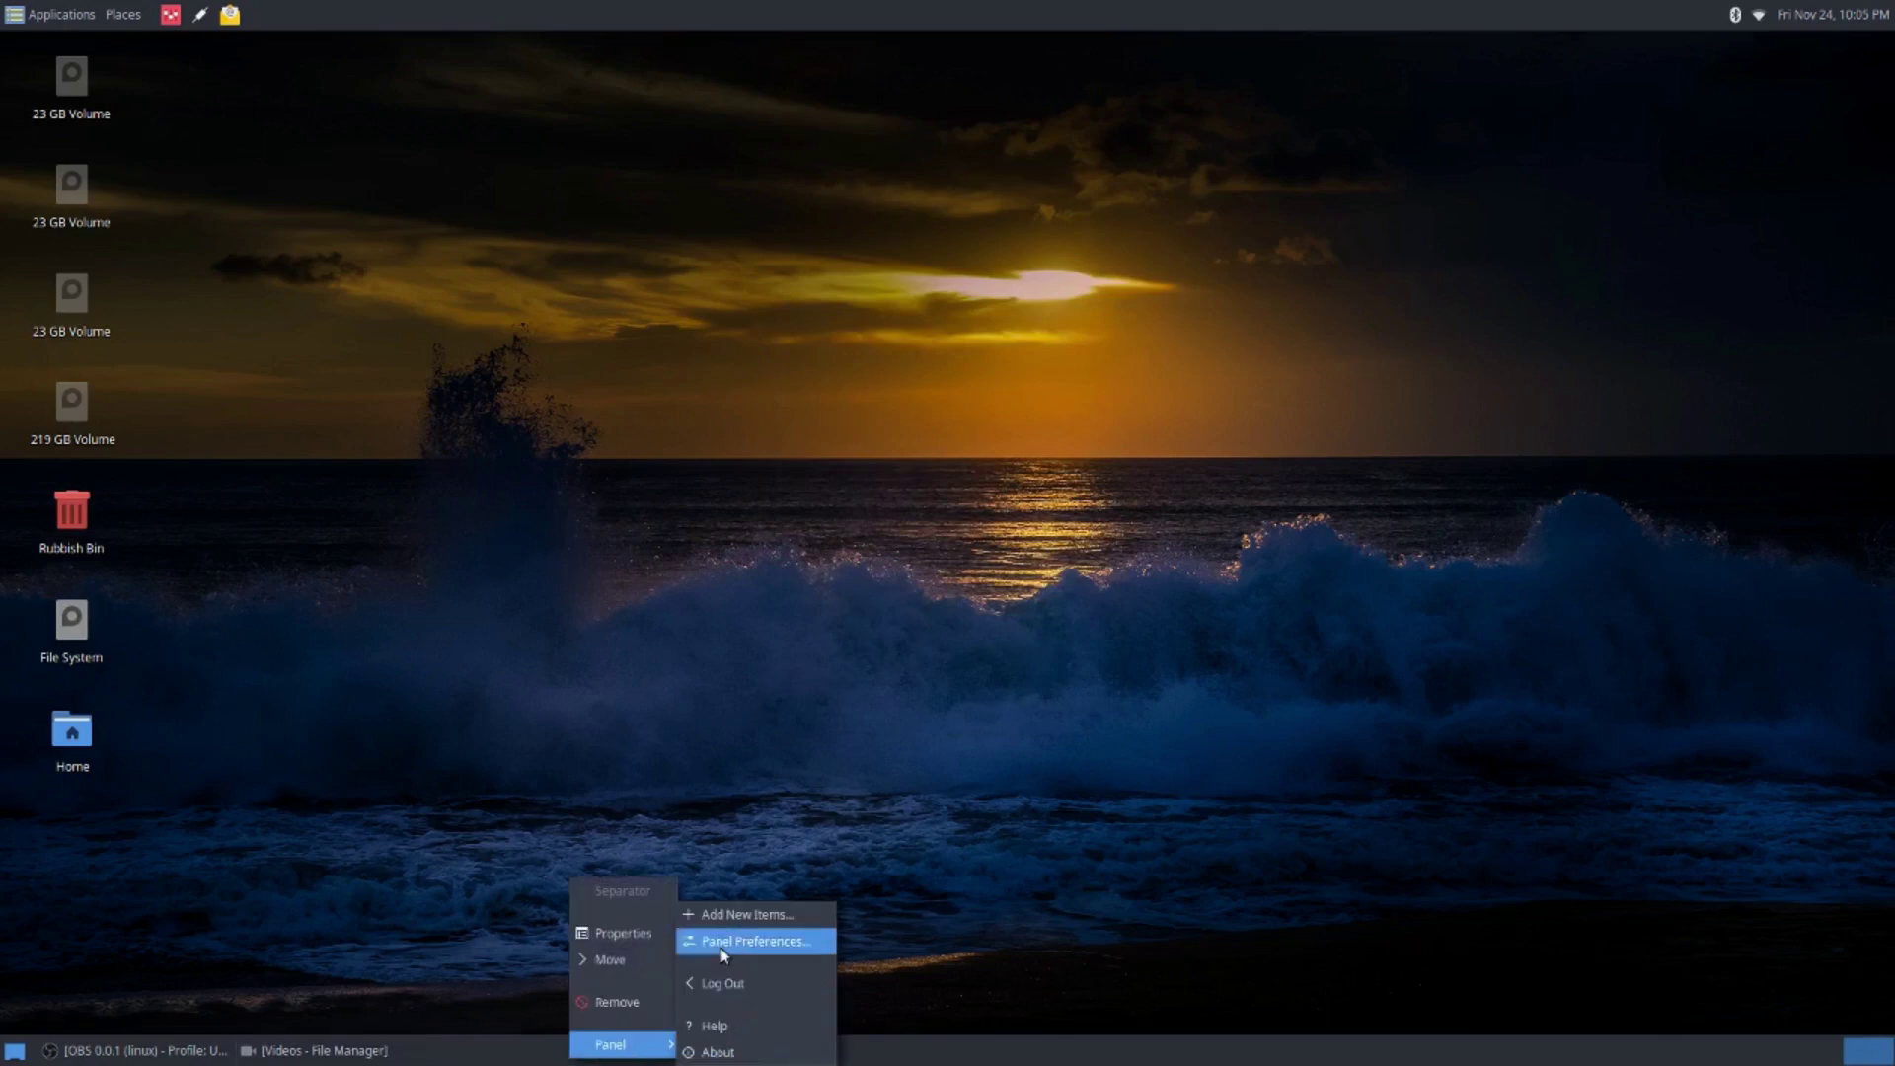
{"action": "left_click", "coordinate": [755, 940]}
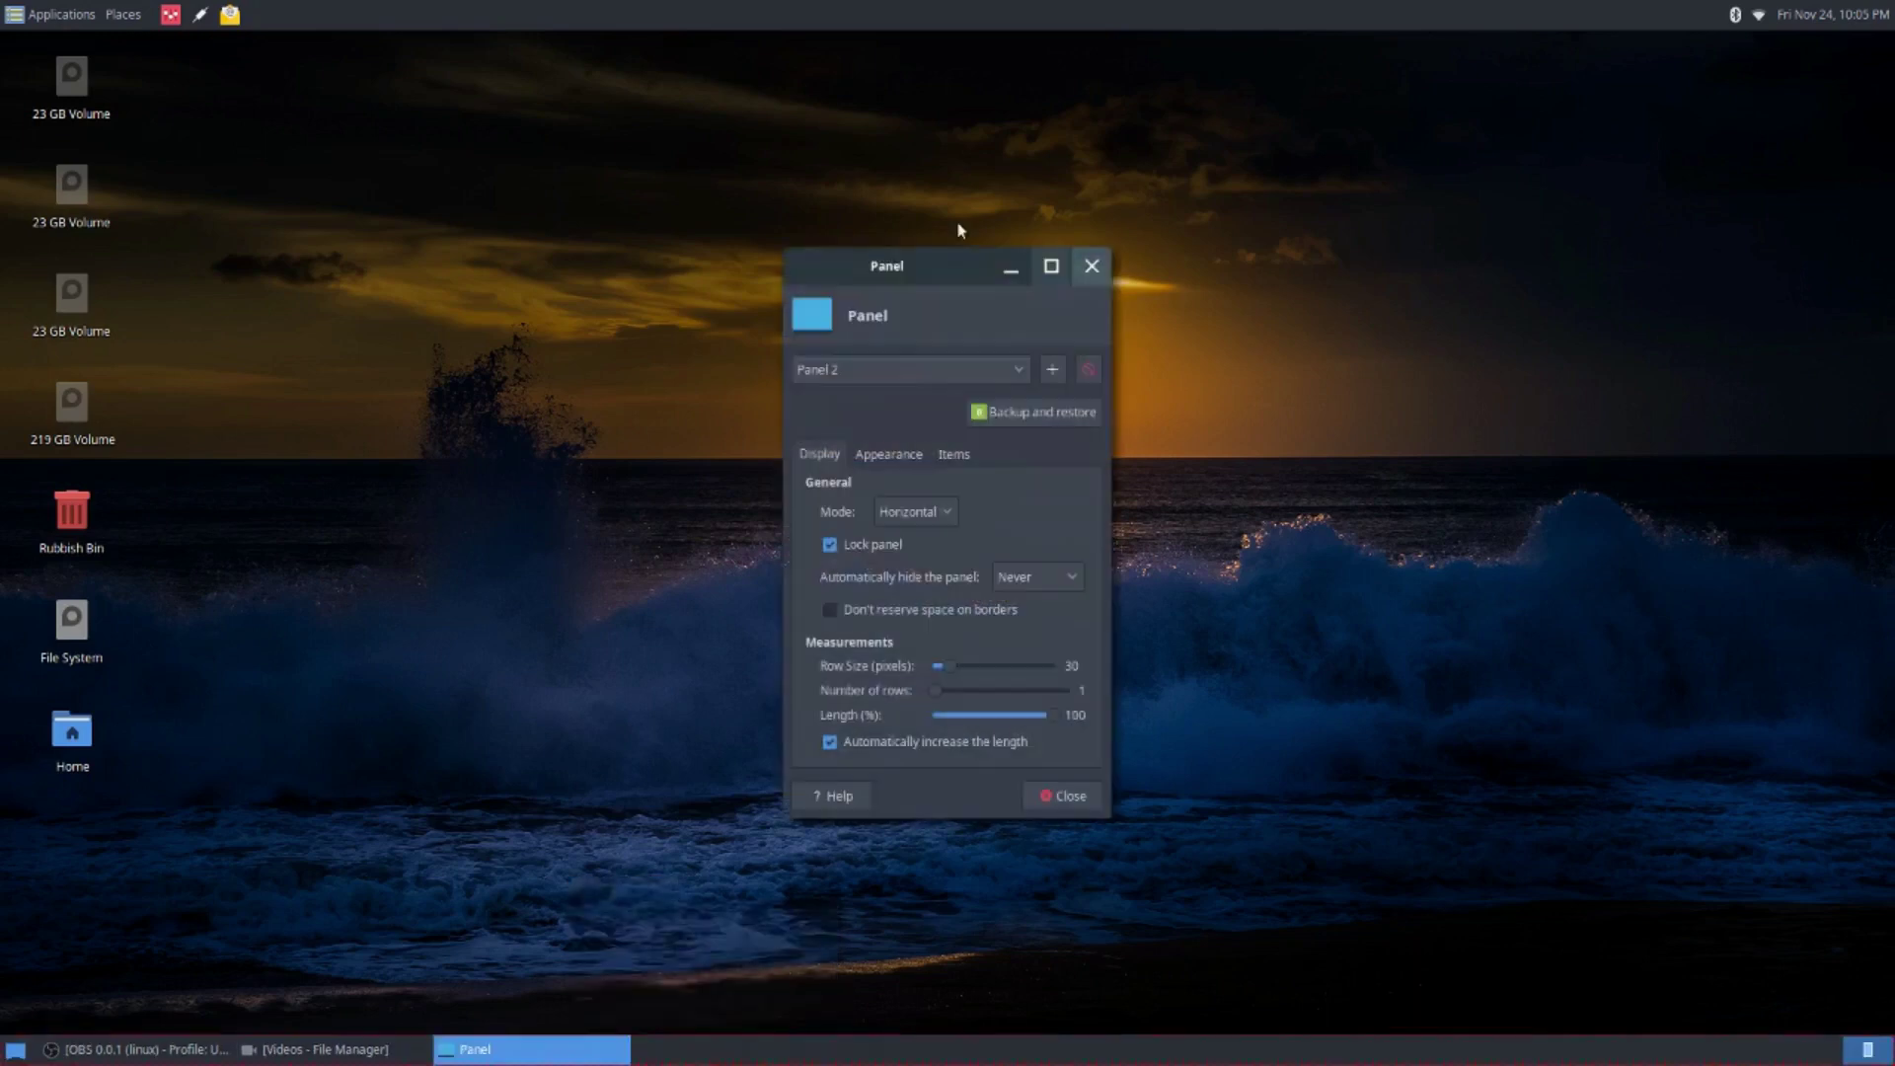
{"action": "left_click", "coordinate": [1020, 412]}
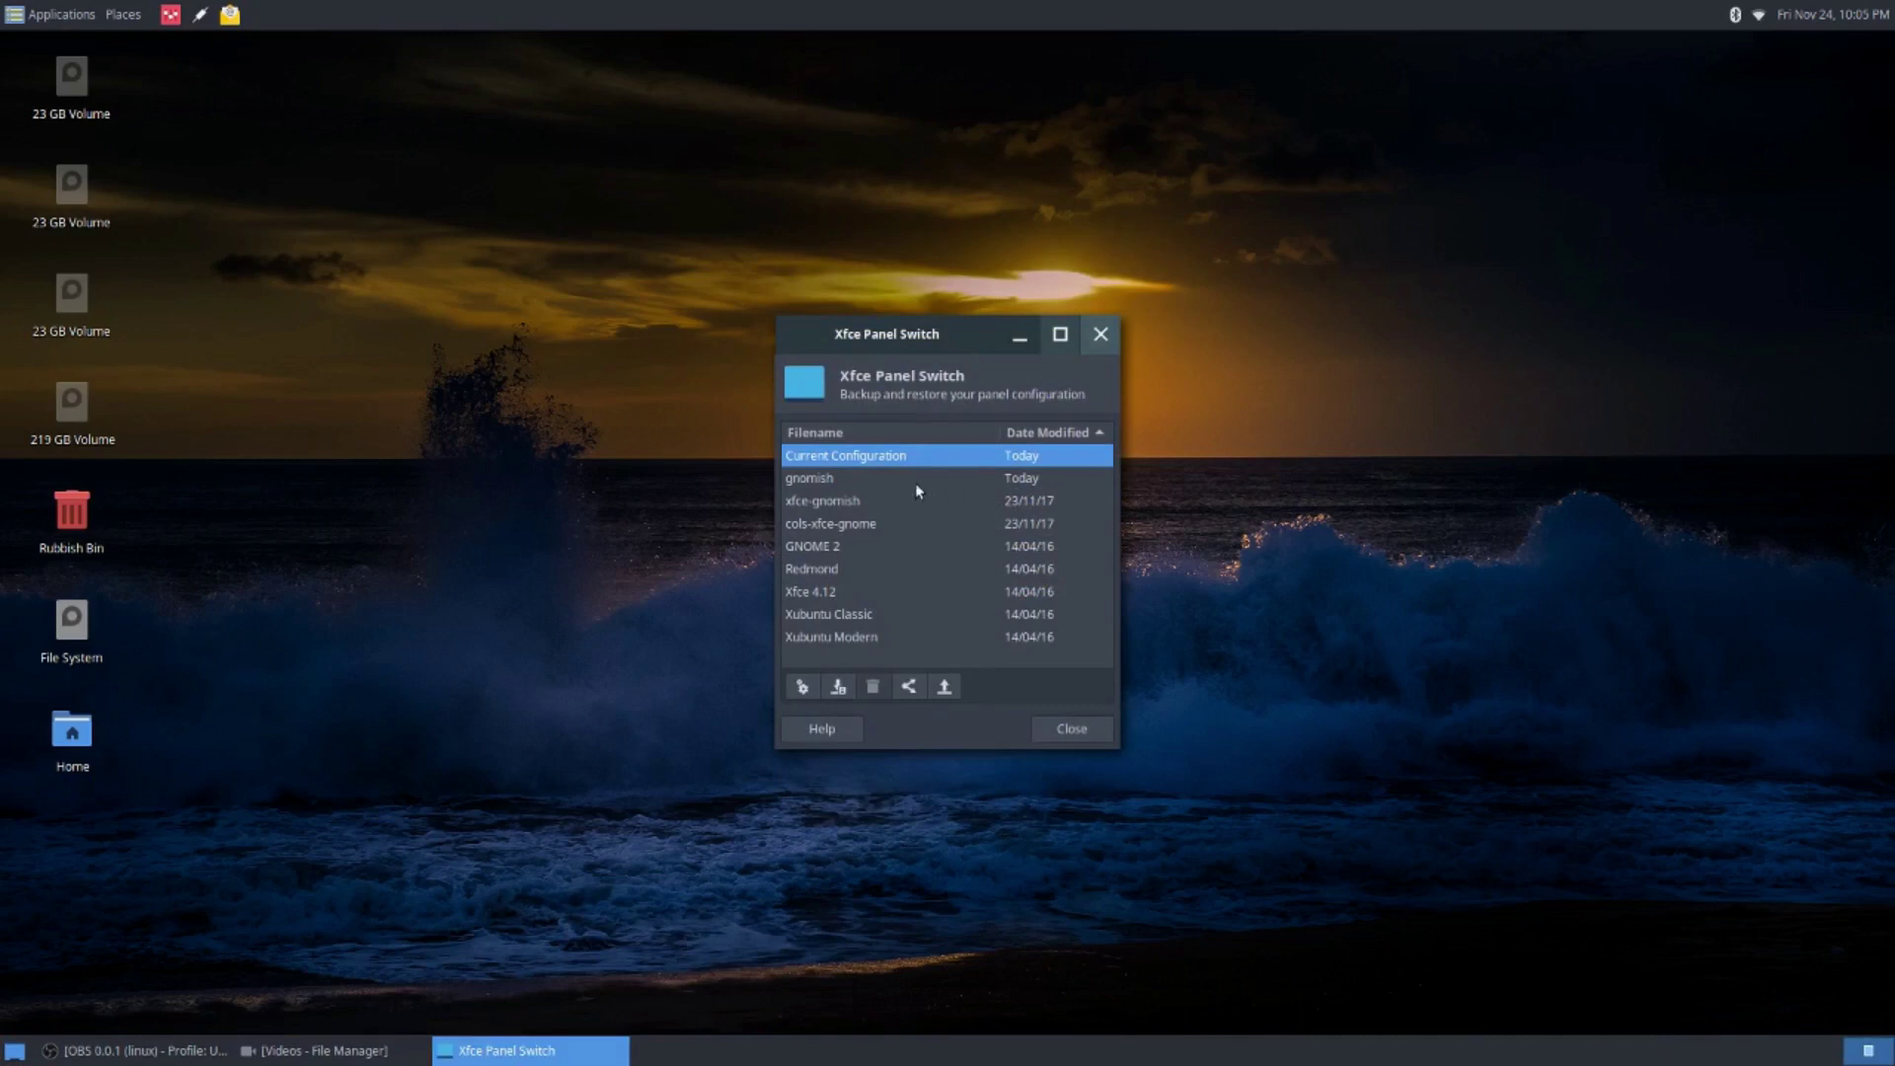
{"action": "left_click", "coordinate": [830, 480]}
{"action": "left_click", "coordinate": [801, 687]}
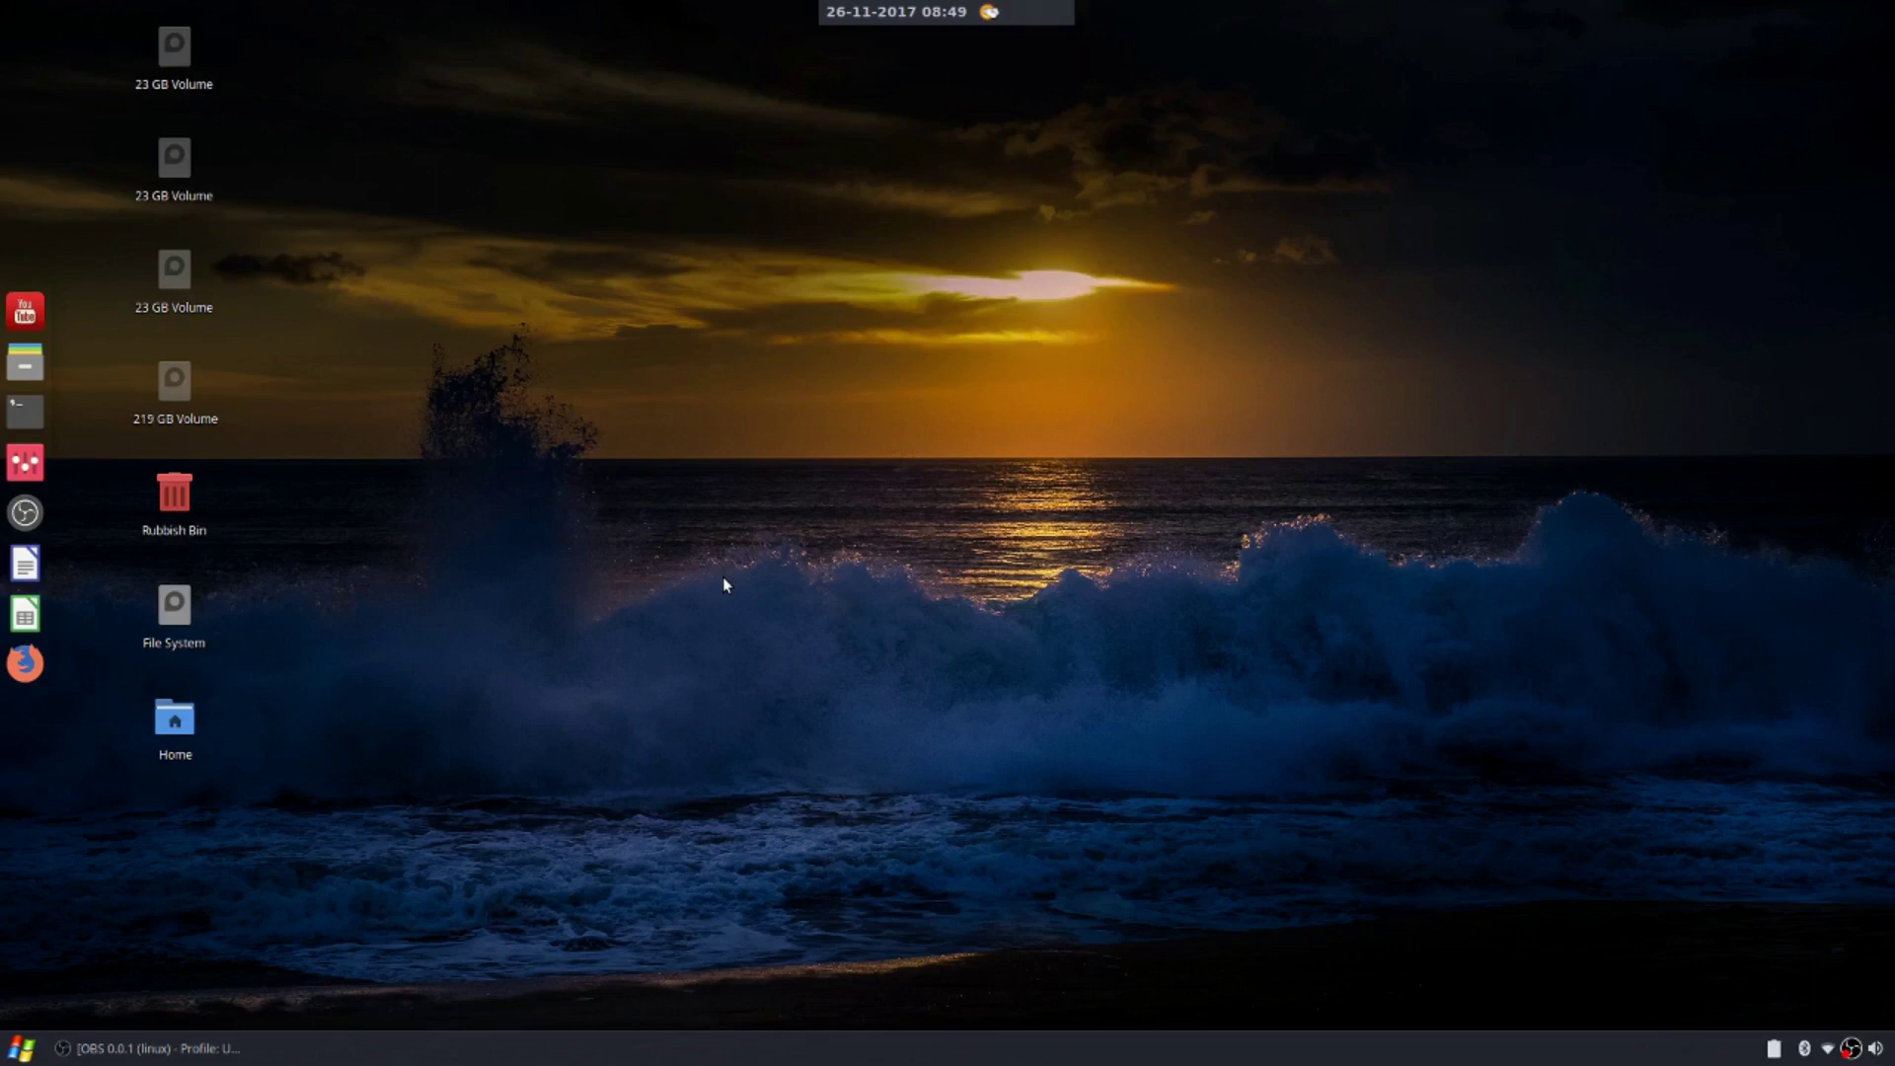
Open the MenuLibre menu editor and add a new directory directly below the Web Browser entry
{"action": "key", "text": "super"}
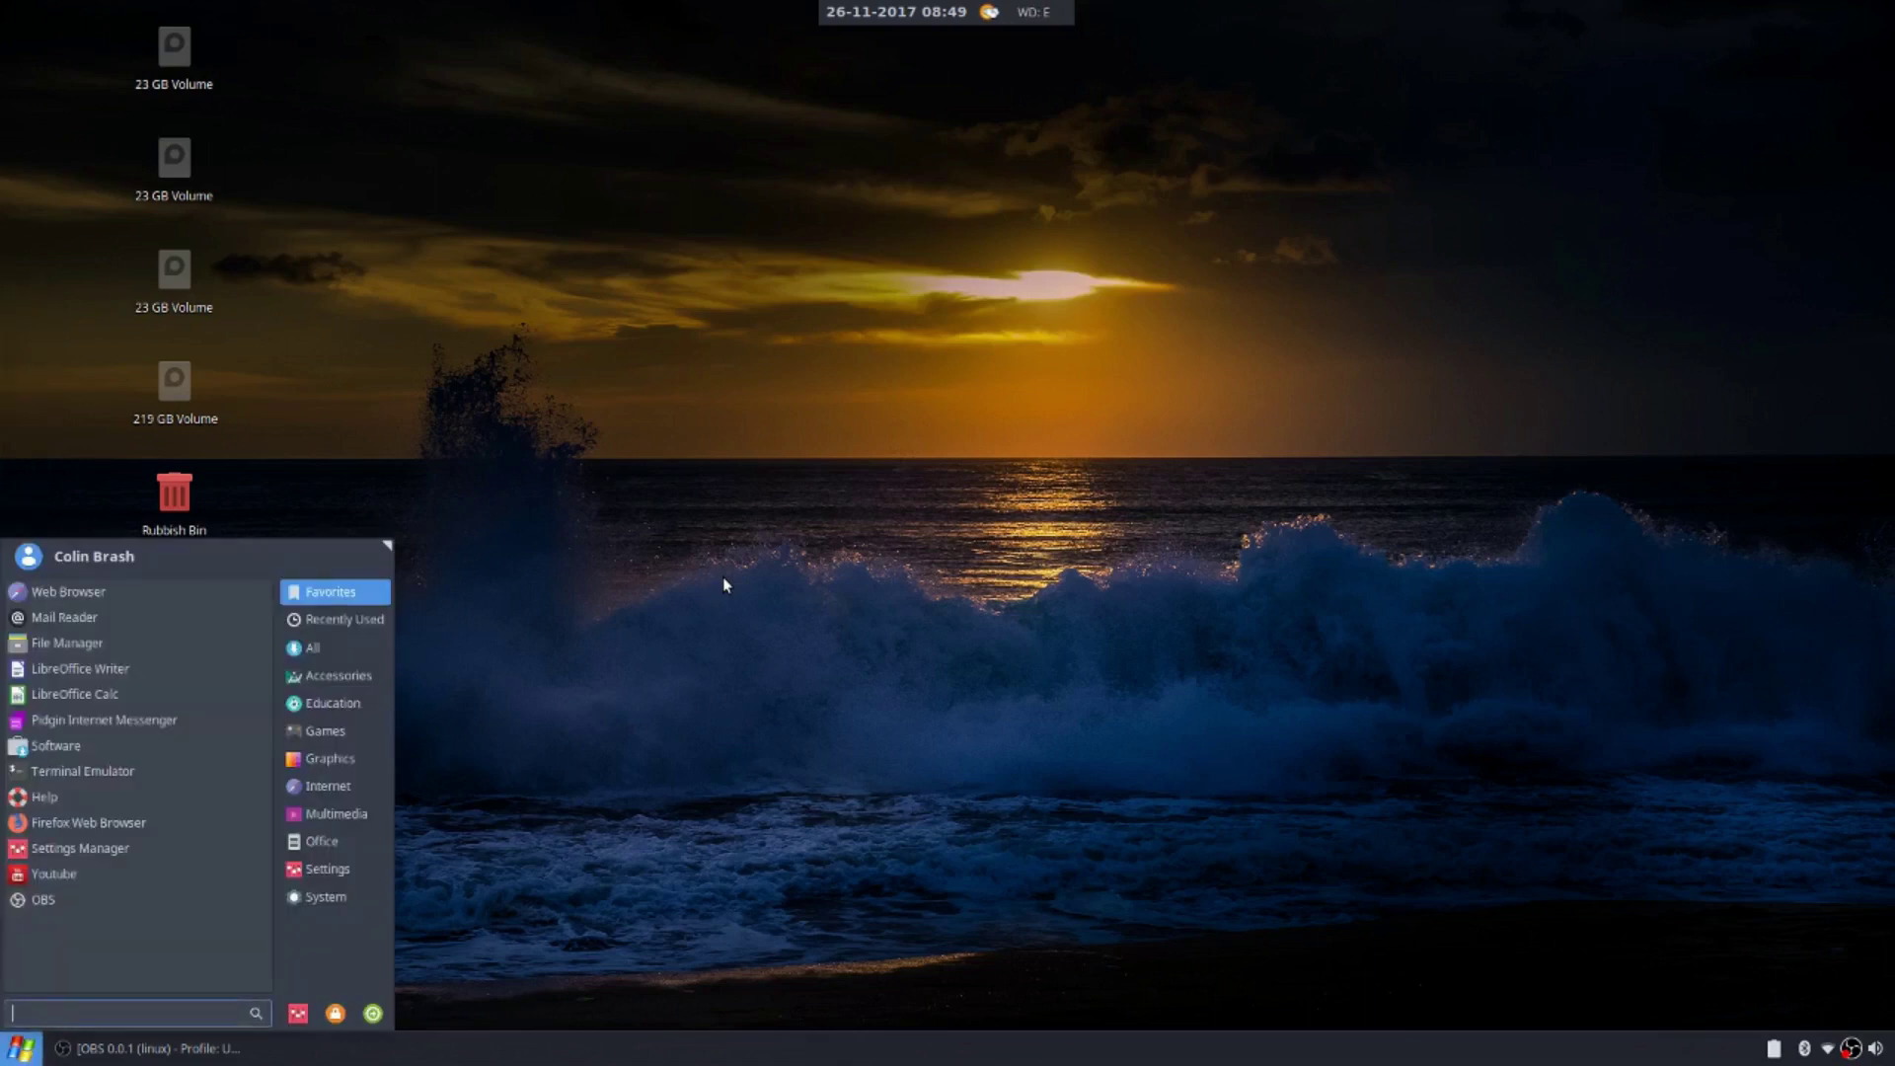
{"action": "type", "text": "menu"}
{"action": "key", "text": "Return"}
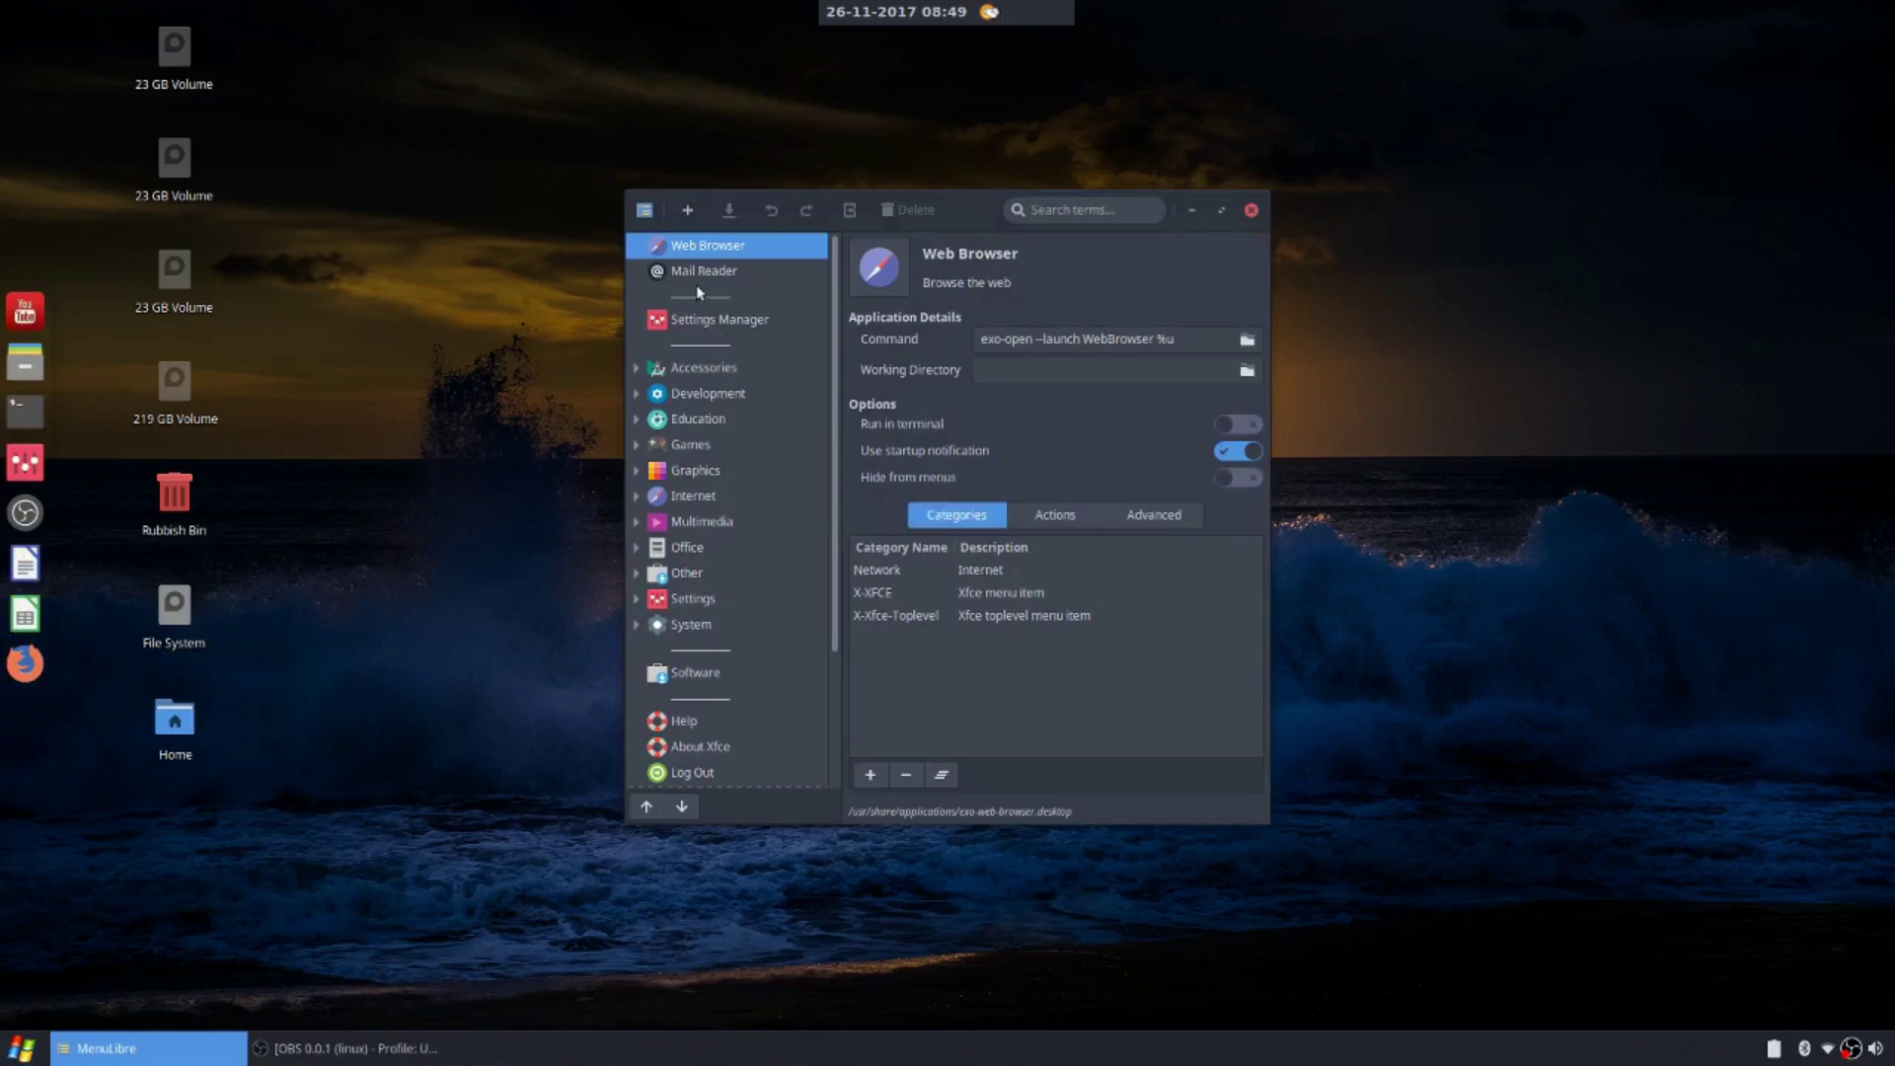
{"action": "left_click", "coordinate": [687, 211]}
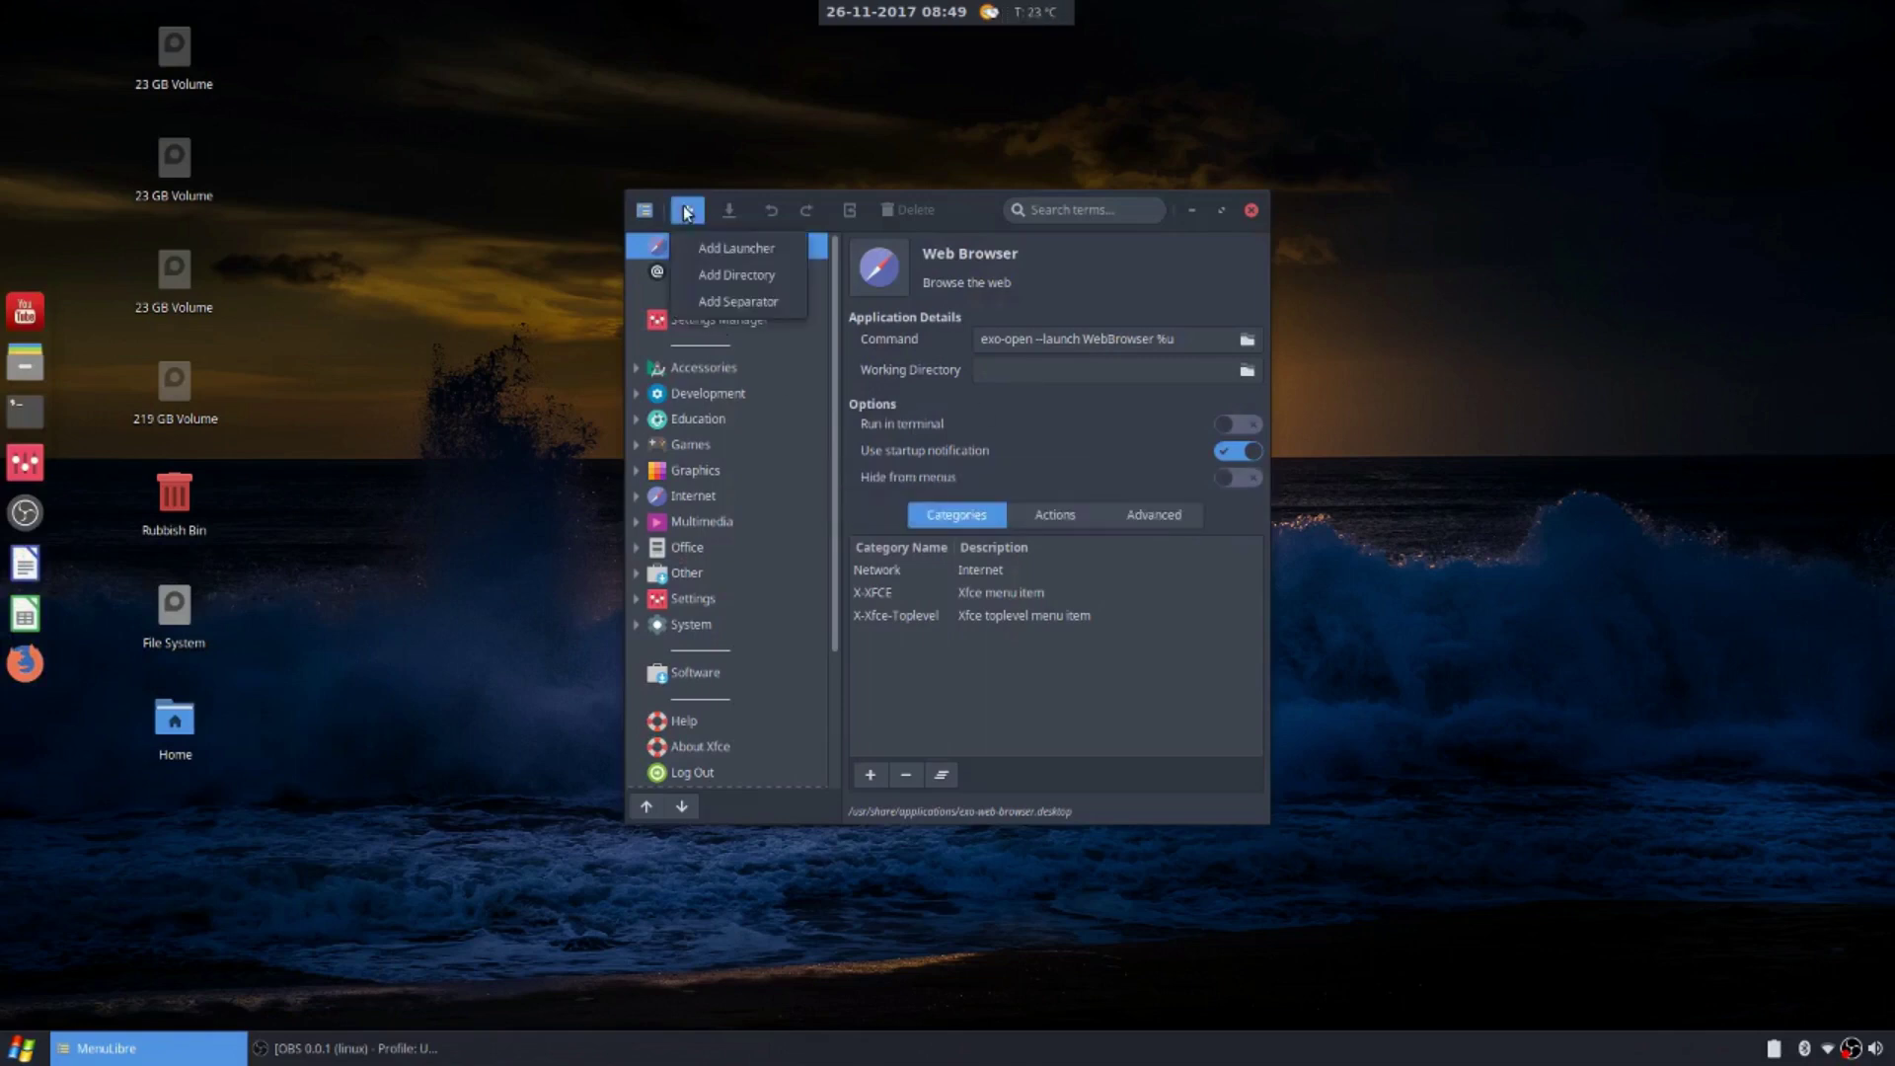
{"action": "left_click", "coordinate": [770, 276]}
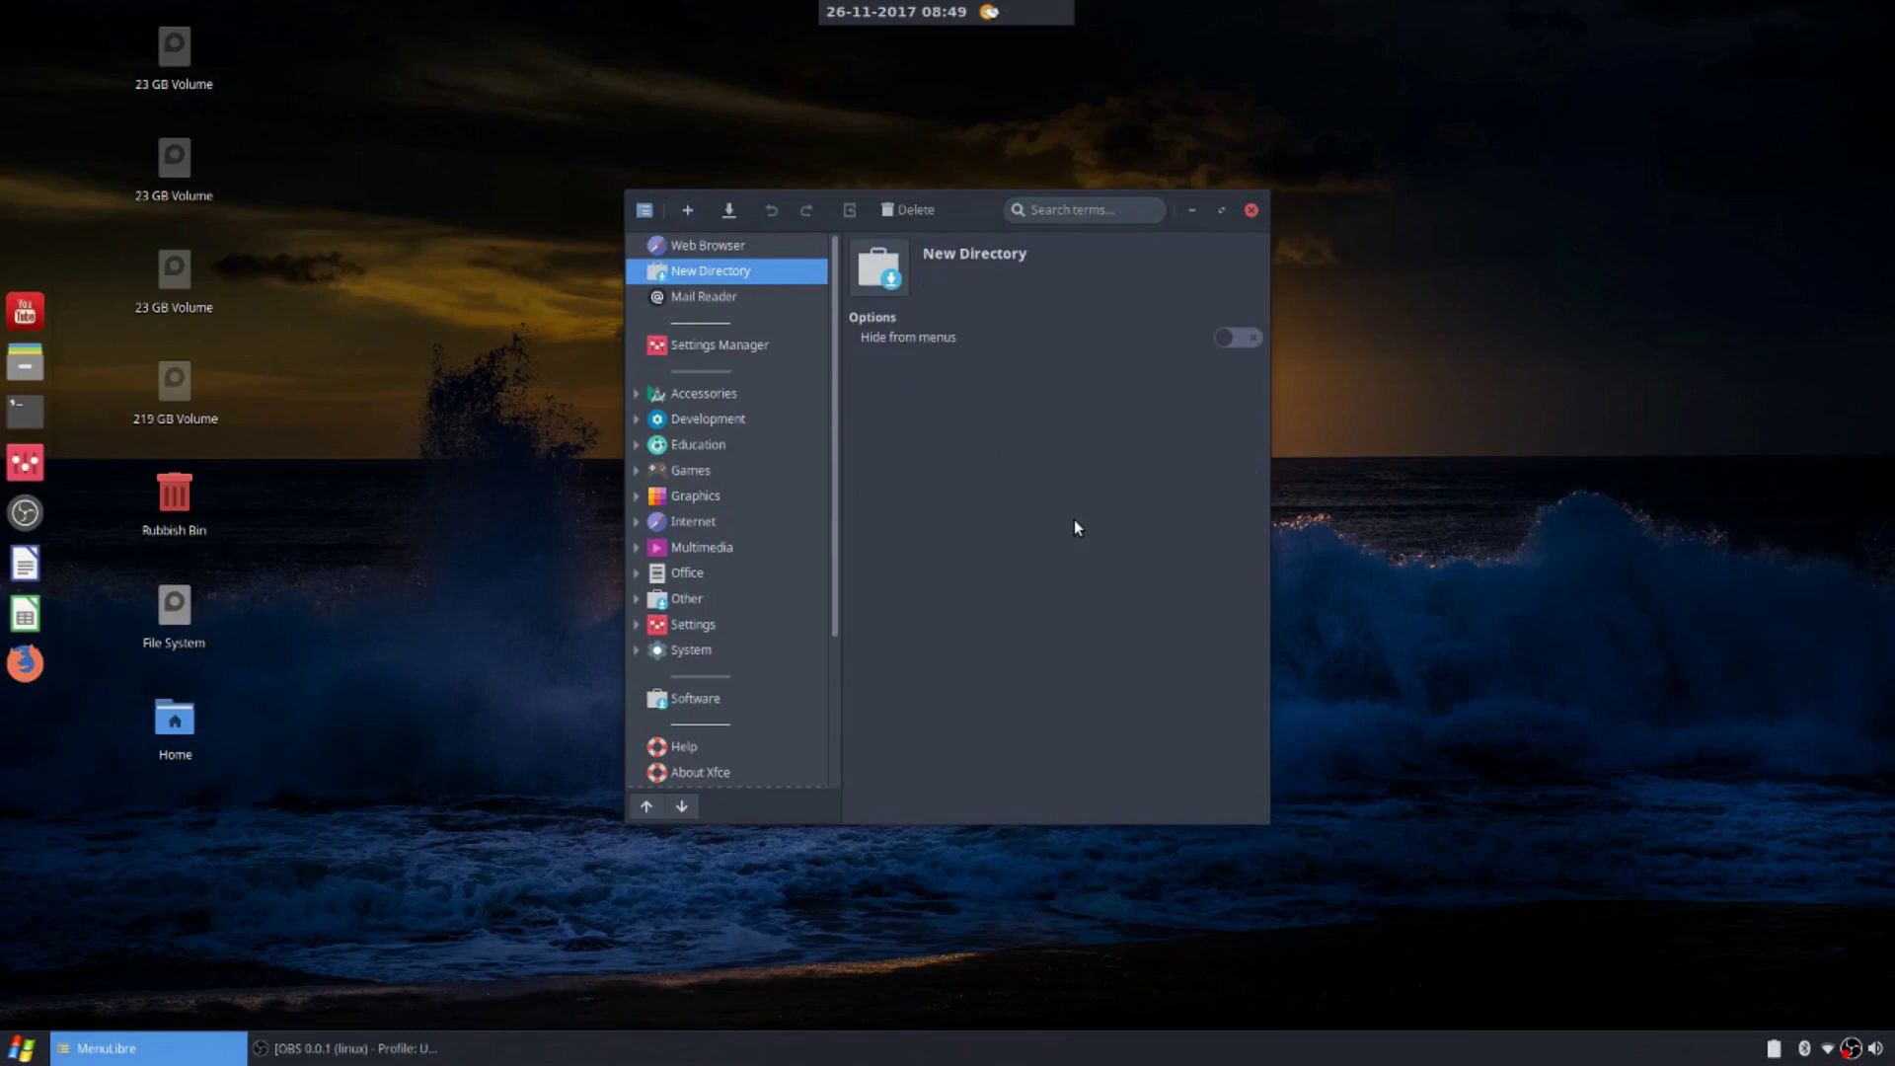
Browse icons for the new directory, searching for download, video and picture folder icons with folder-down, folder-vide and folder-pic
{"action": "left_click", "coordinate": [879, 266]}
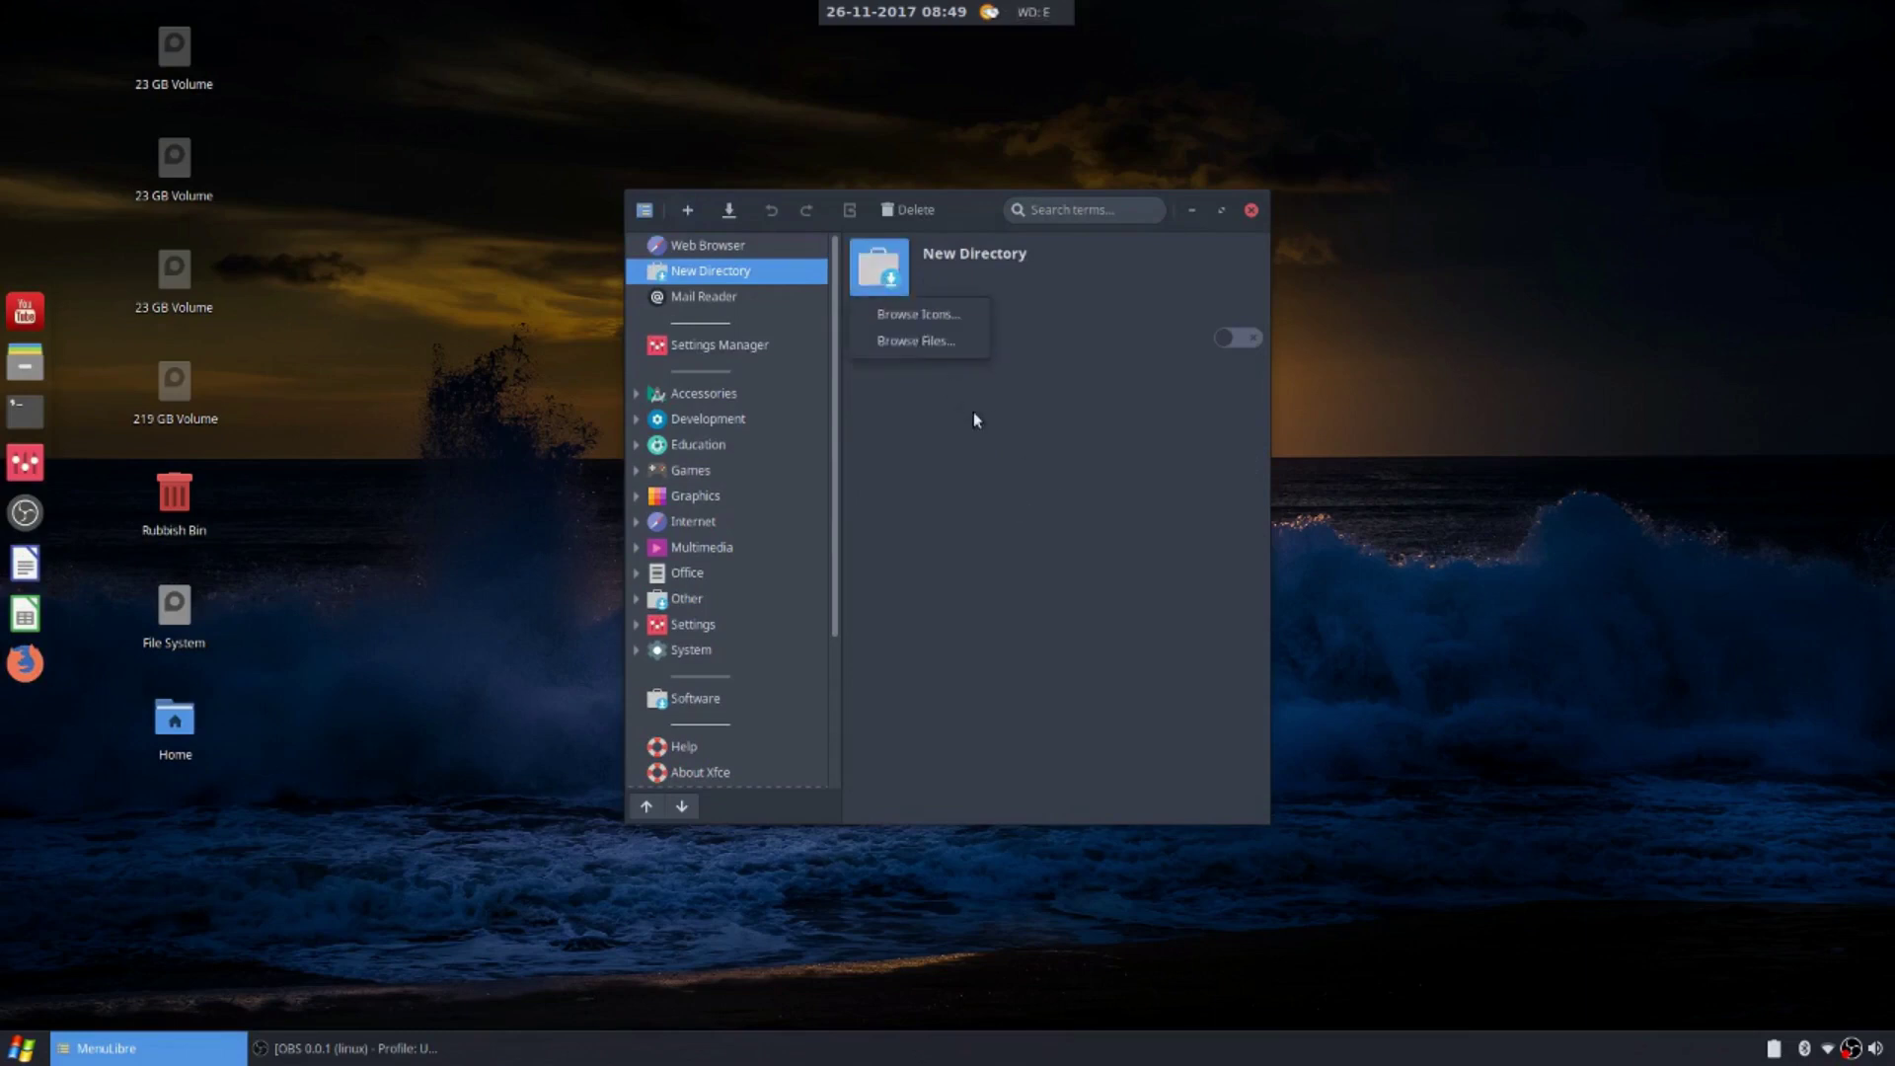
{"action": "left_click", "coordinate": [974, 314]}
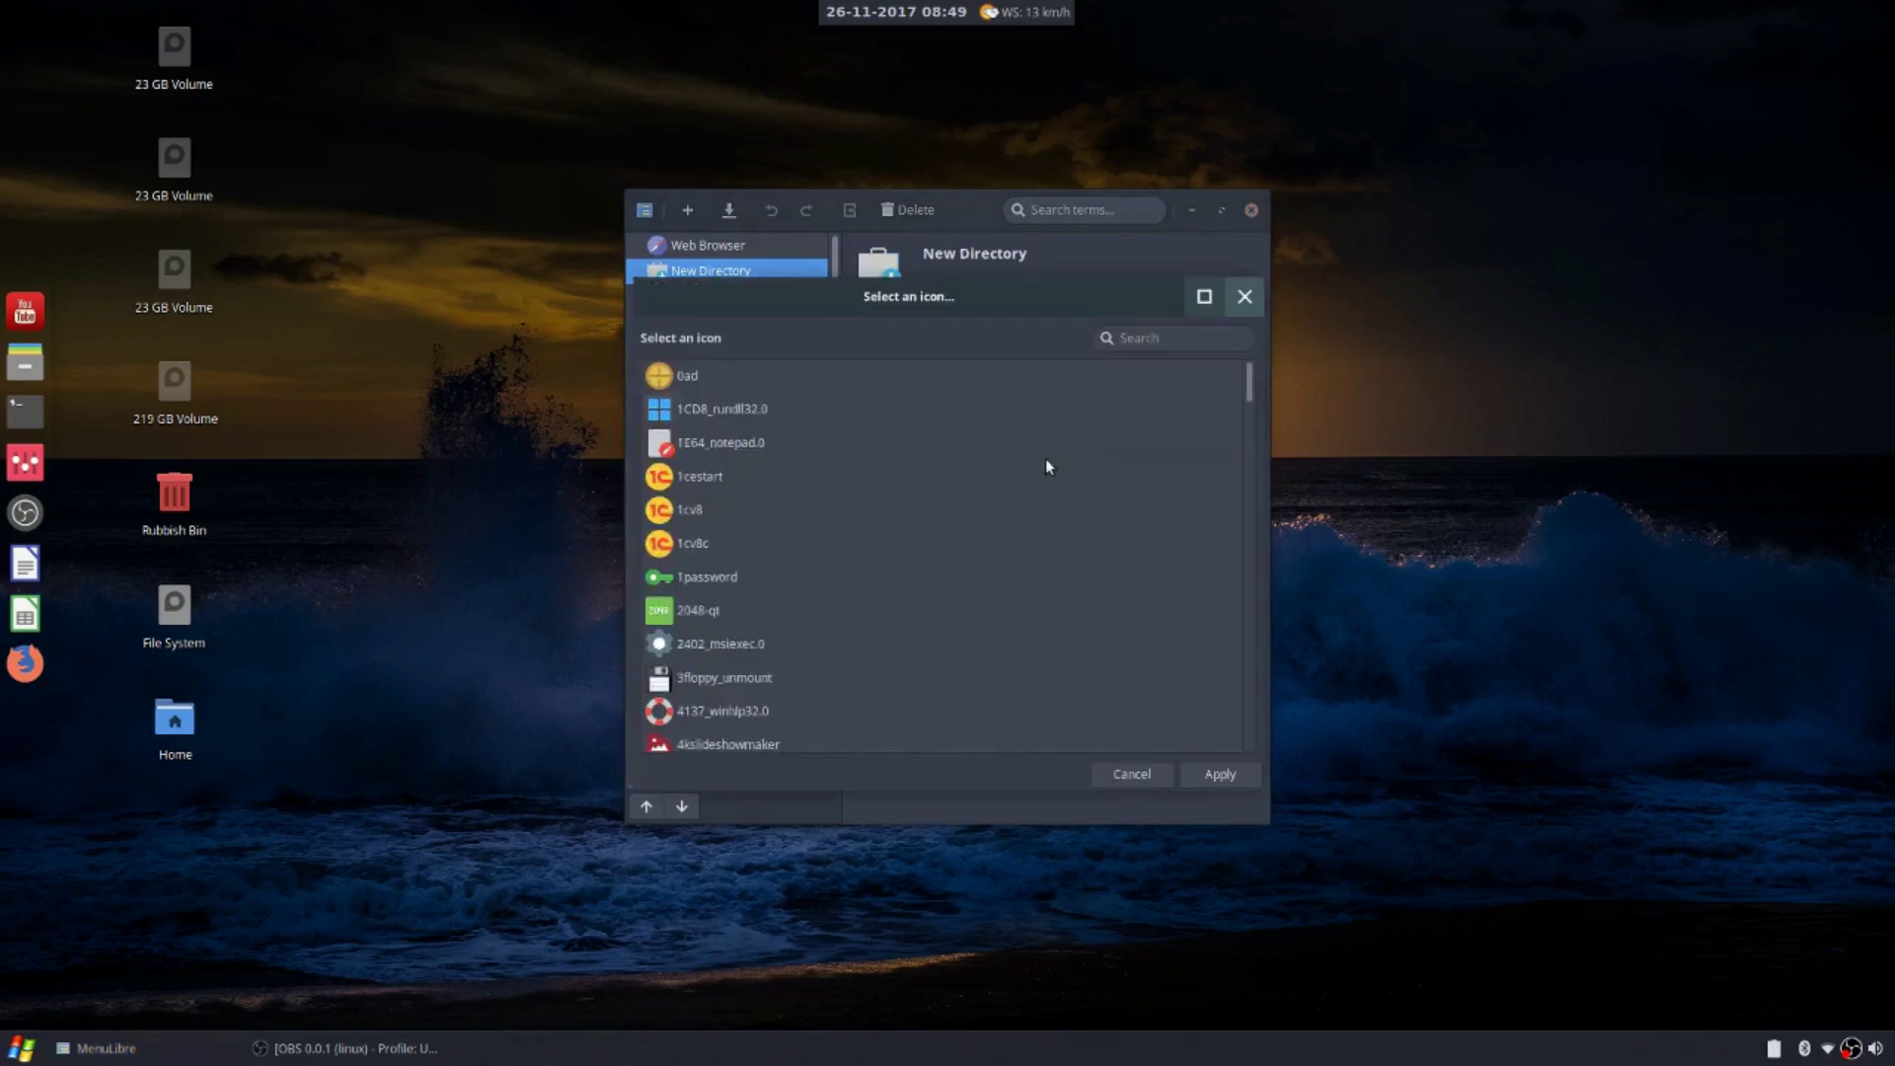
{"action": "type", "text": "folder-"}
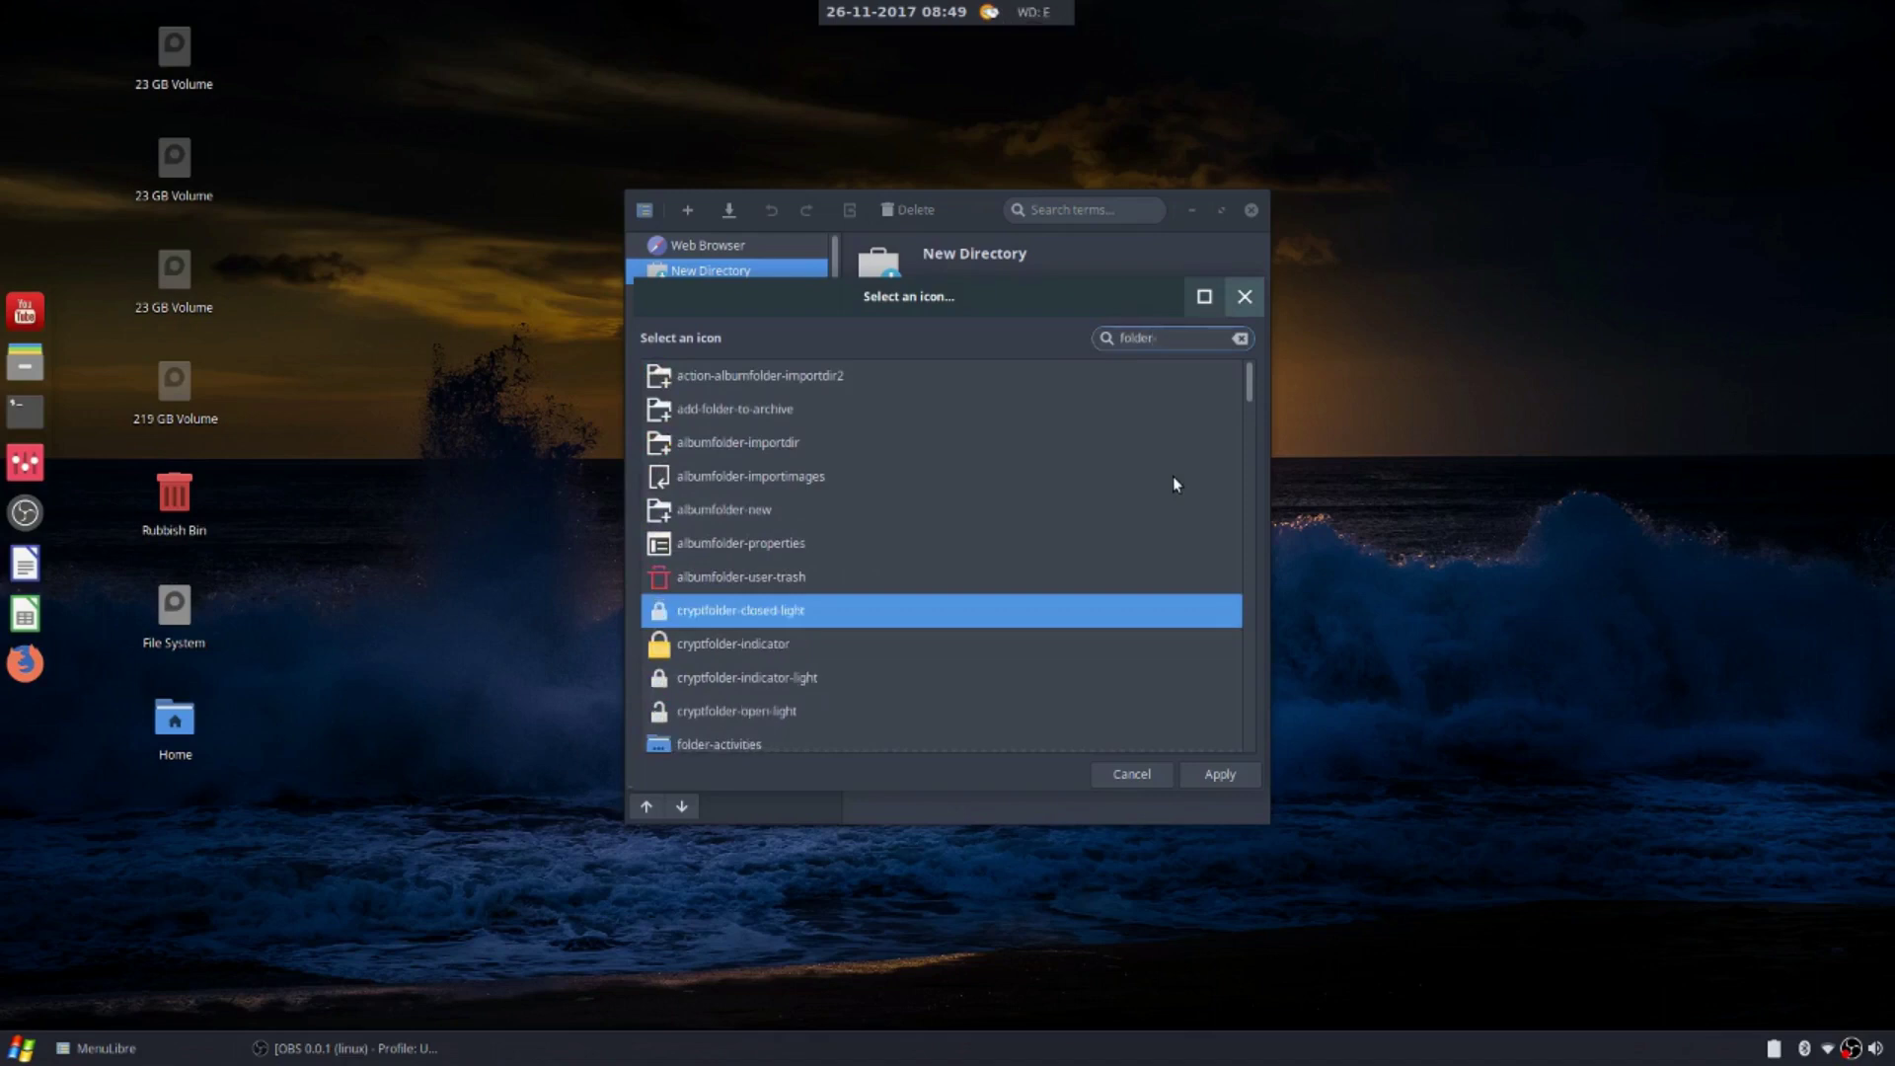
{"action": "type", "text": " down"}
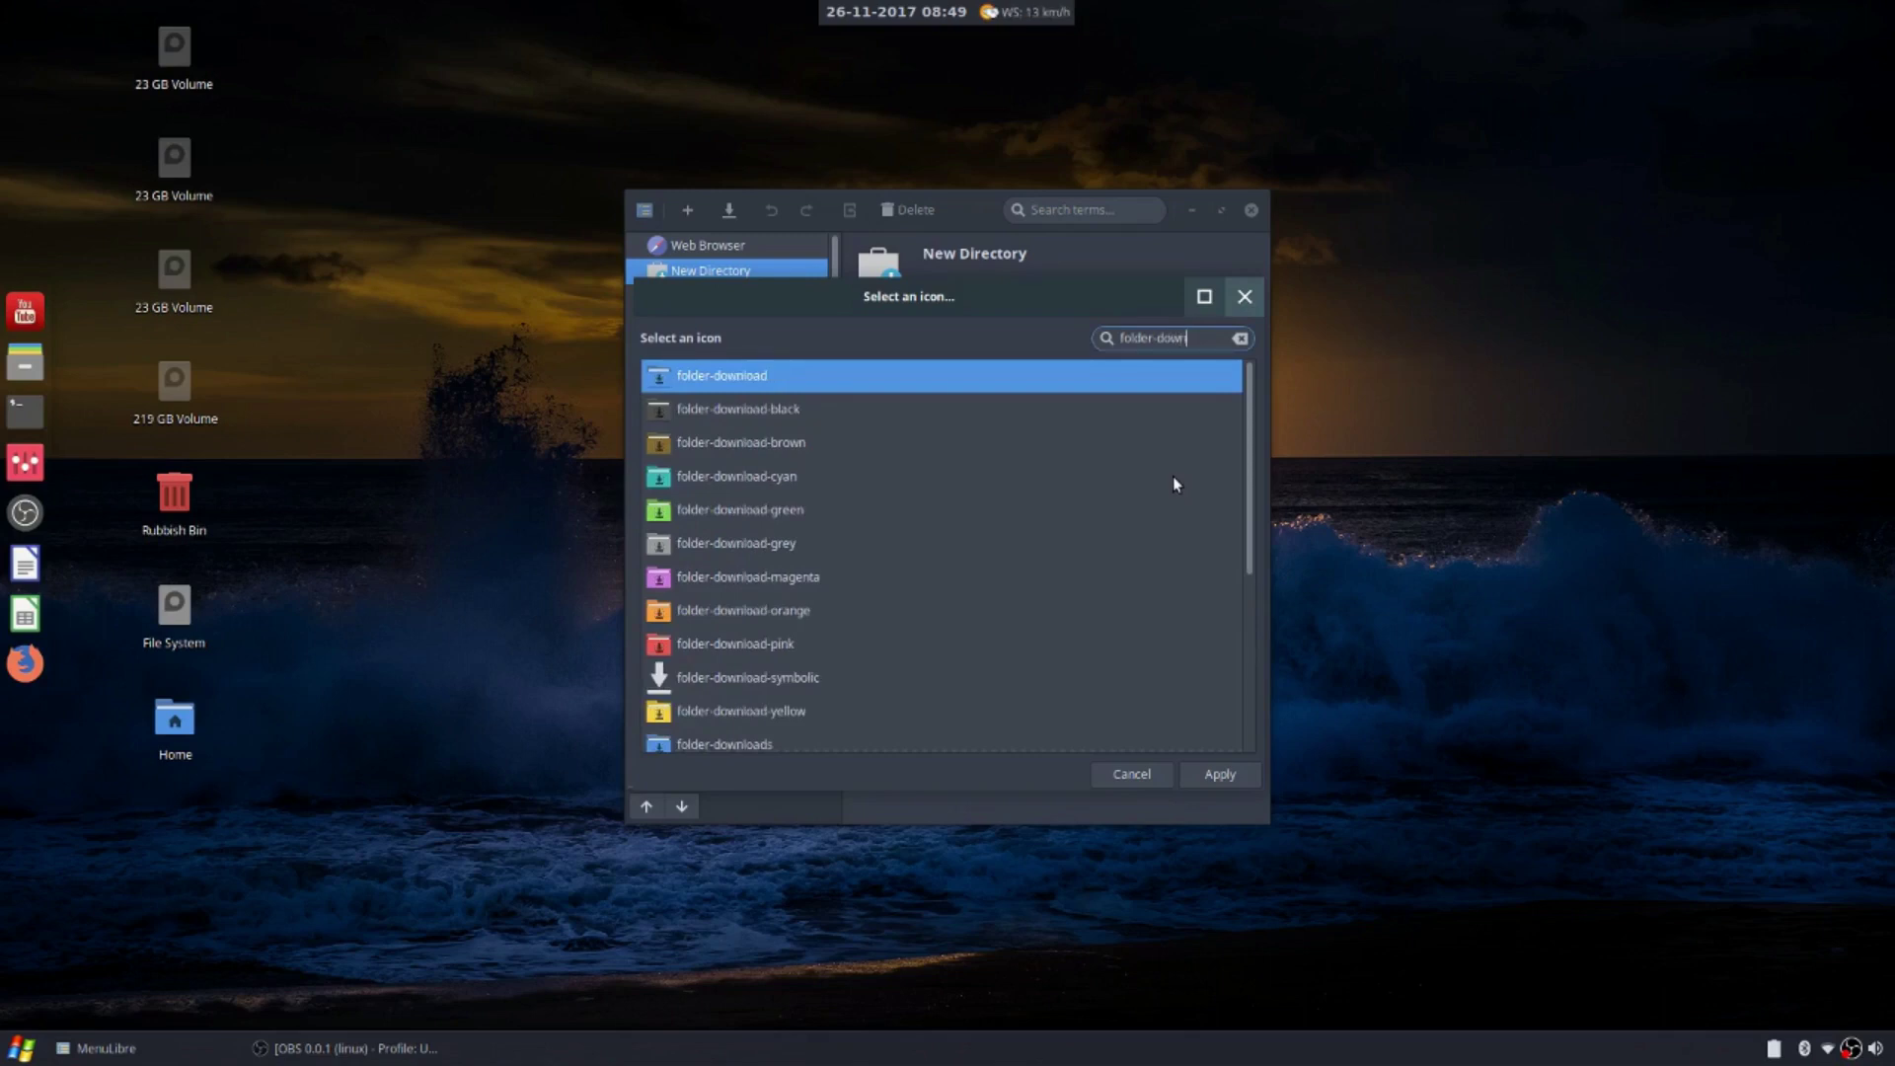
{"action": "key", "text": "BackSpace"}
{"action": "key", "text": "BackSpace"}
{"action": "key", "text": "BackSpace"}
{"action": "key", "text": "BackSpace"}
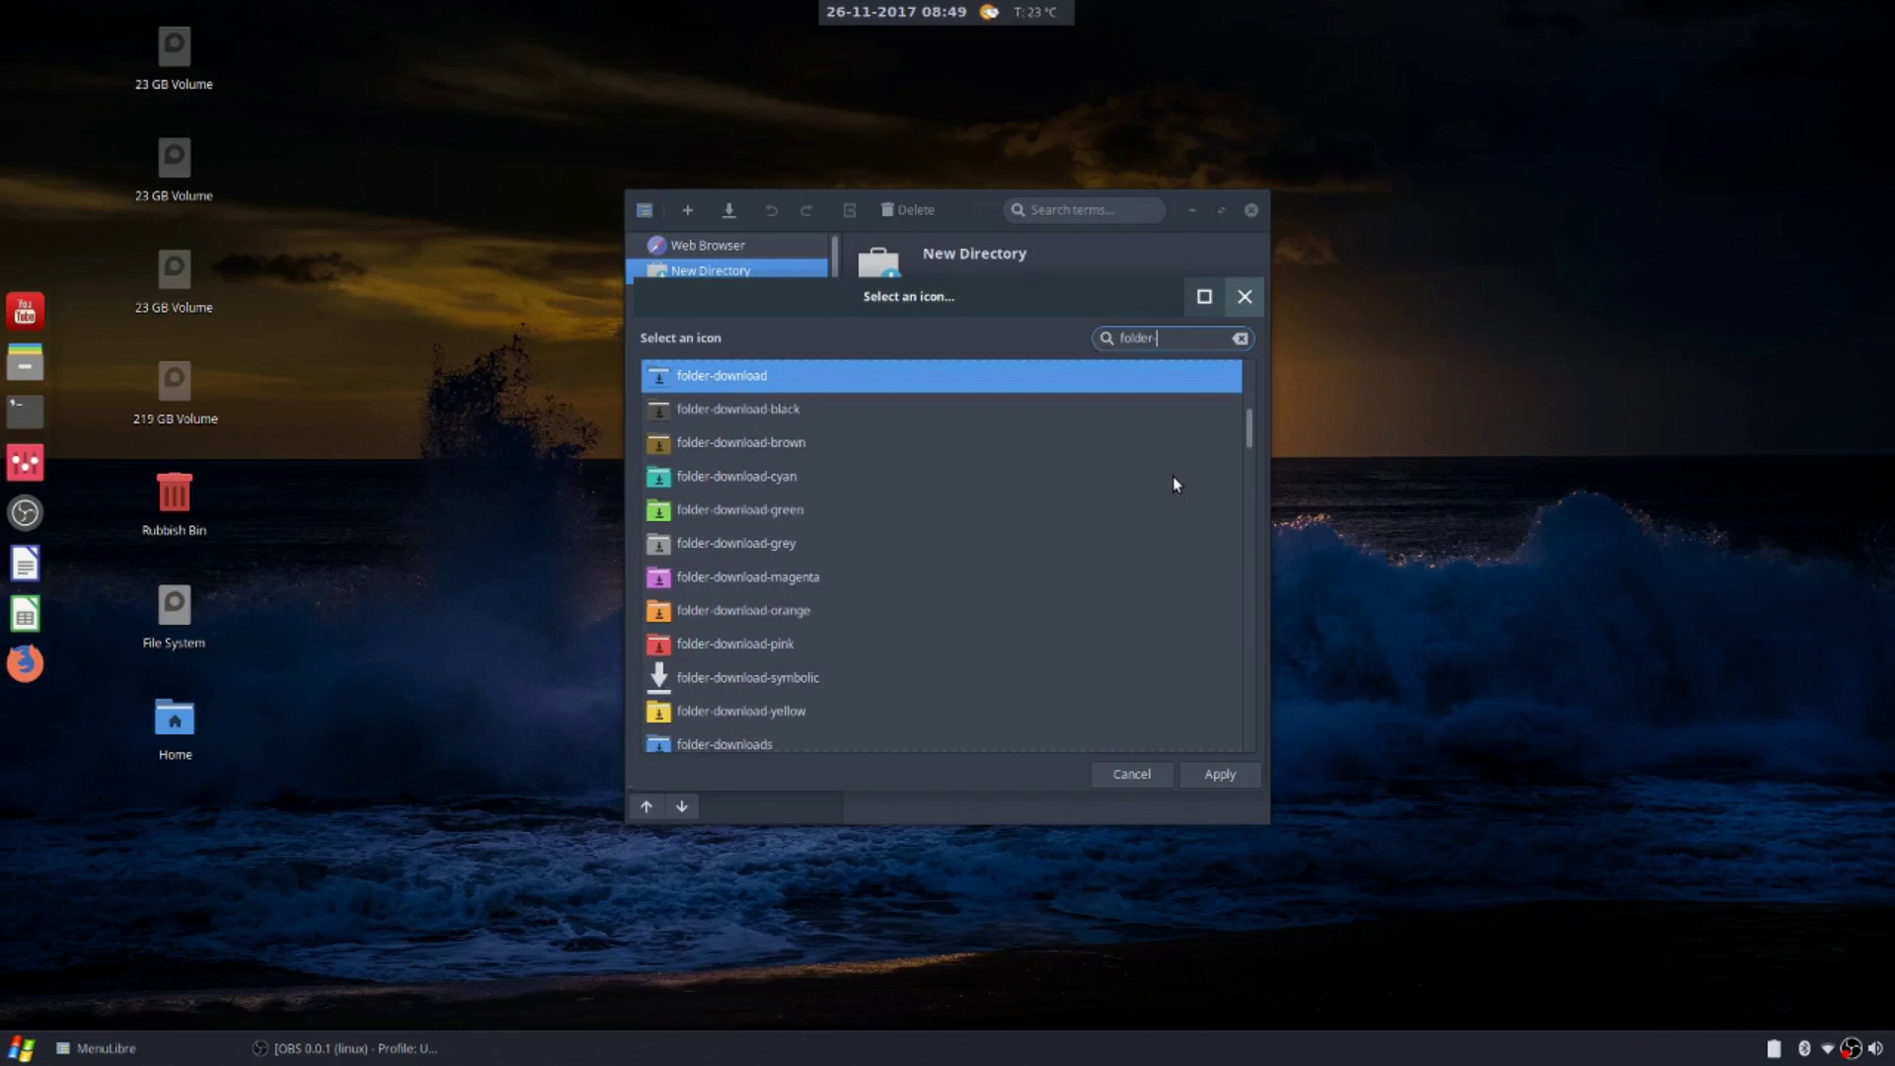
{"action": "type", "text": "vide"}
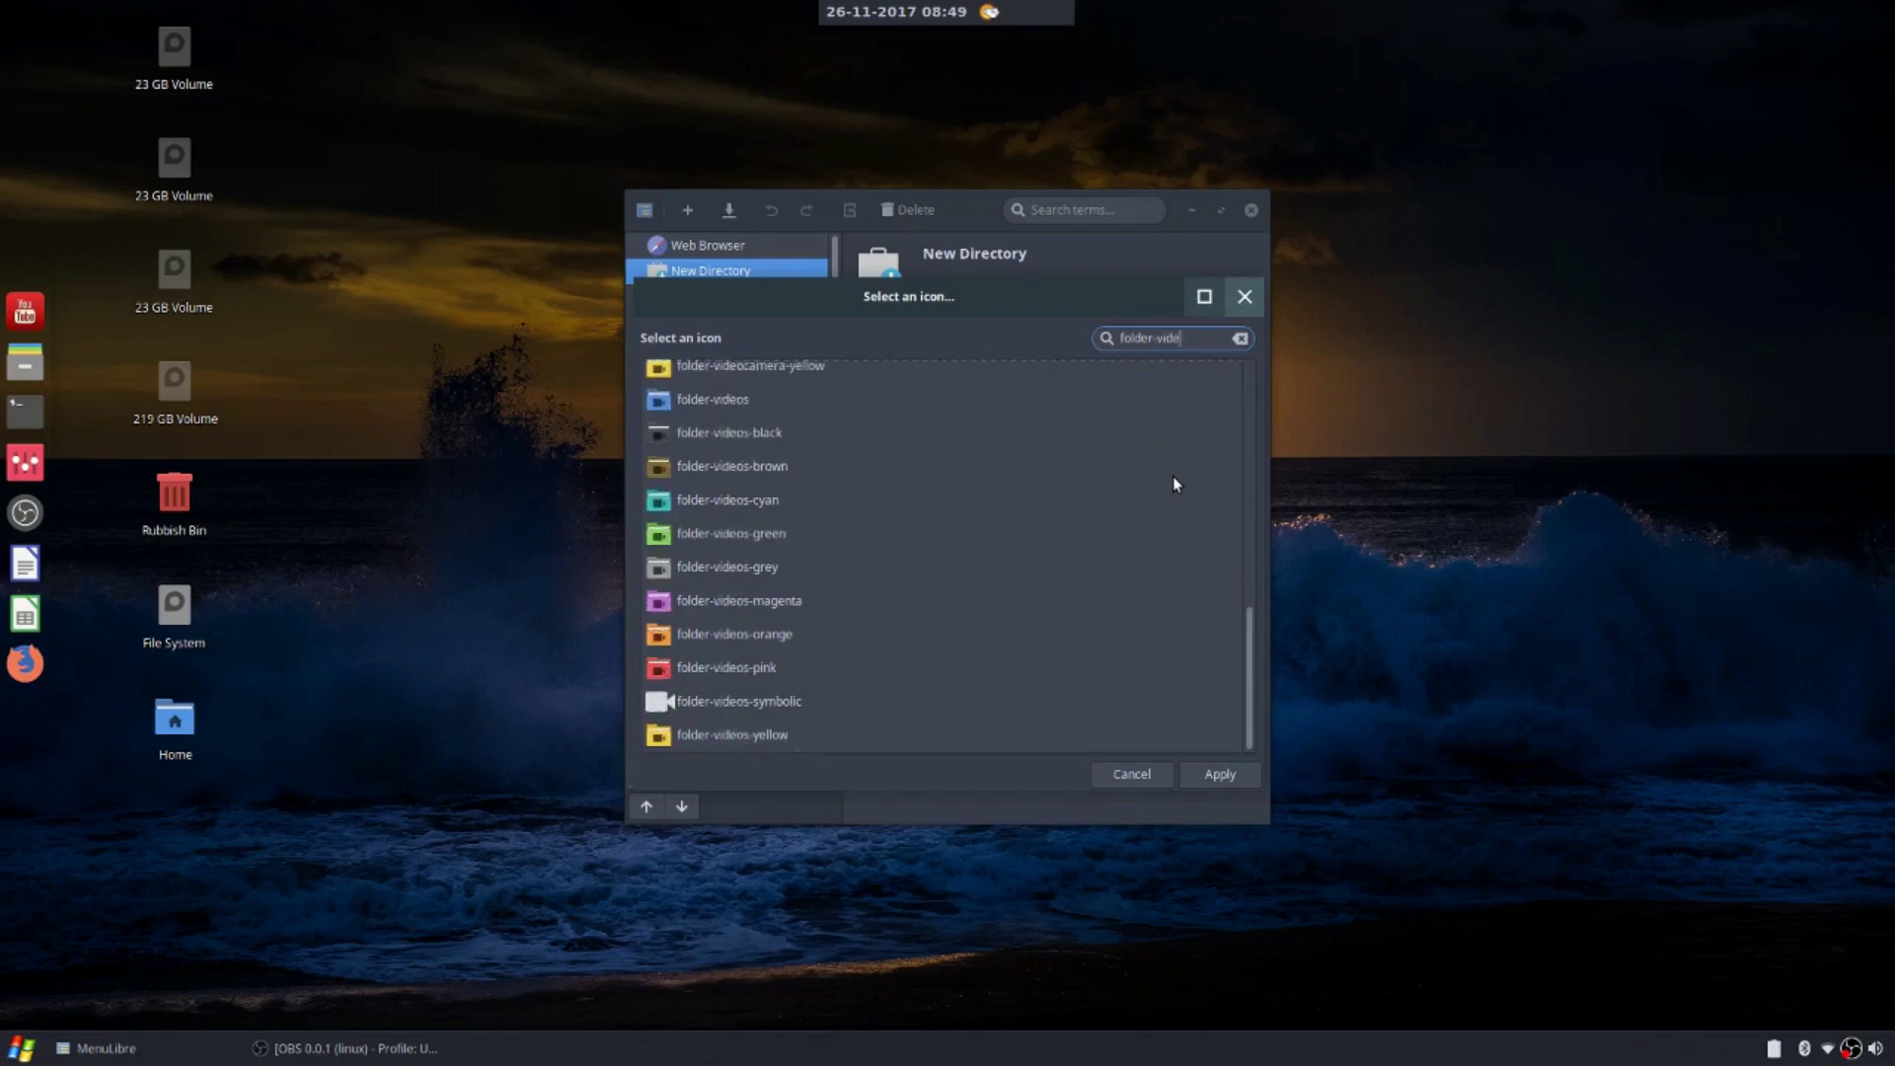
{"action": "key", "text": "BackSpace"}
{"action": "key", "text": "BackSpace"}
{"action": "key", "text": "BackSpace"}
{"action": "key", "text": "BackSpace"}
{"action": "type", "text": "pic"}
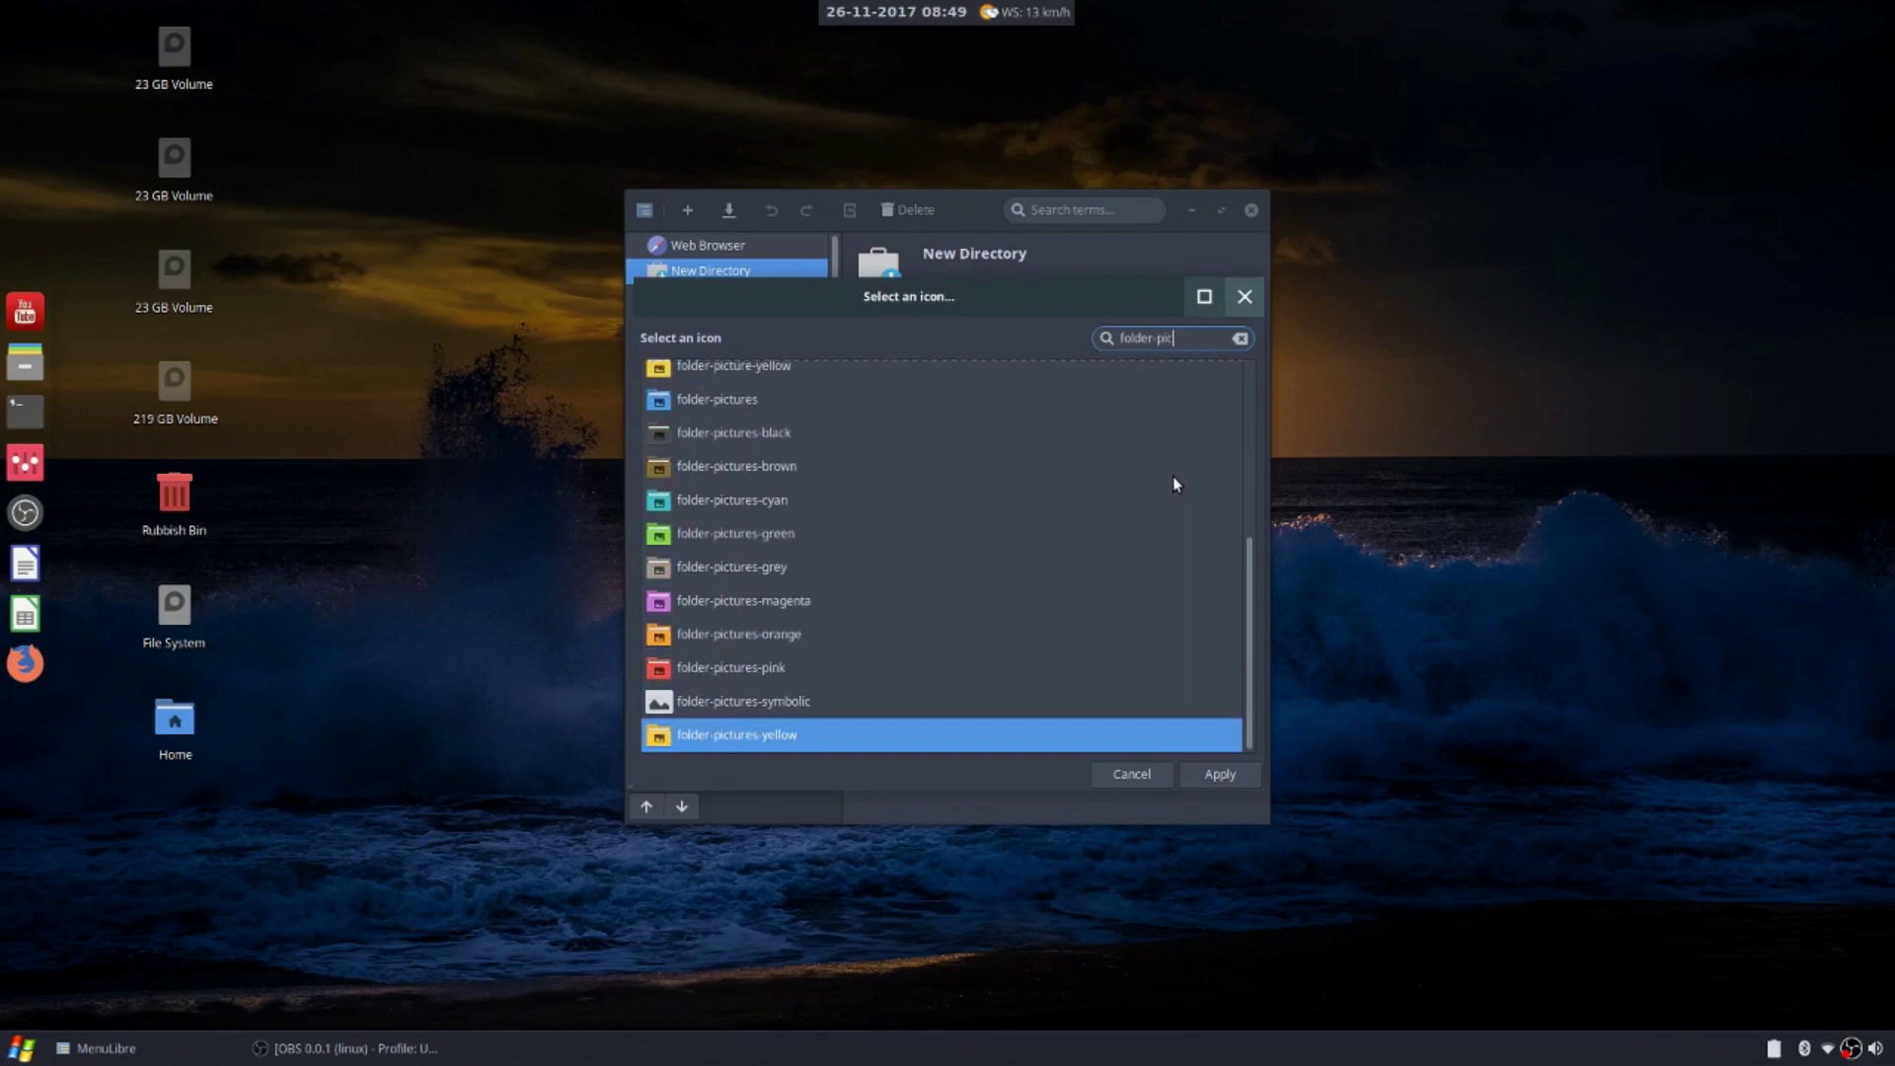
{"action": "key", "text": "BackSpace"}
{"action": "key", "text": "BackSpace"}
{"action": "key", "text": "BackSpace"}
{"action": "type", "text": "down"}
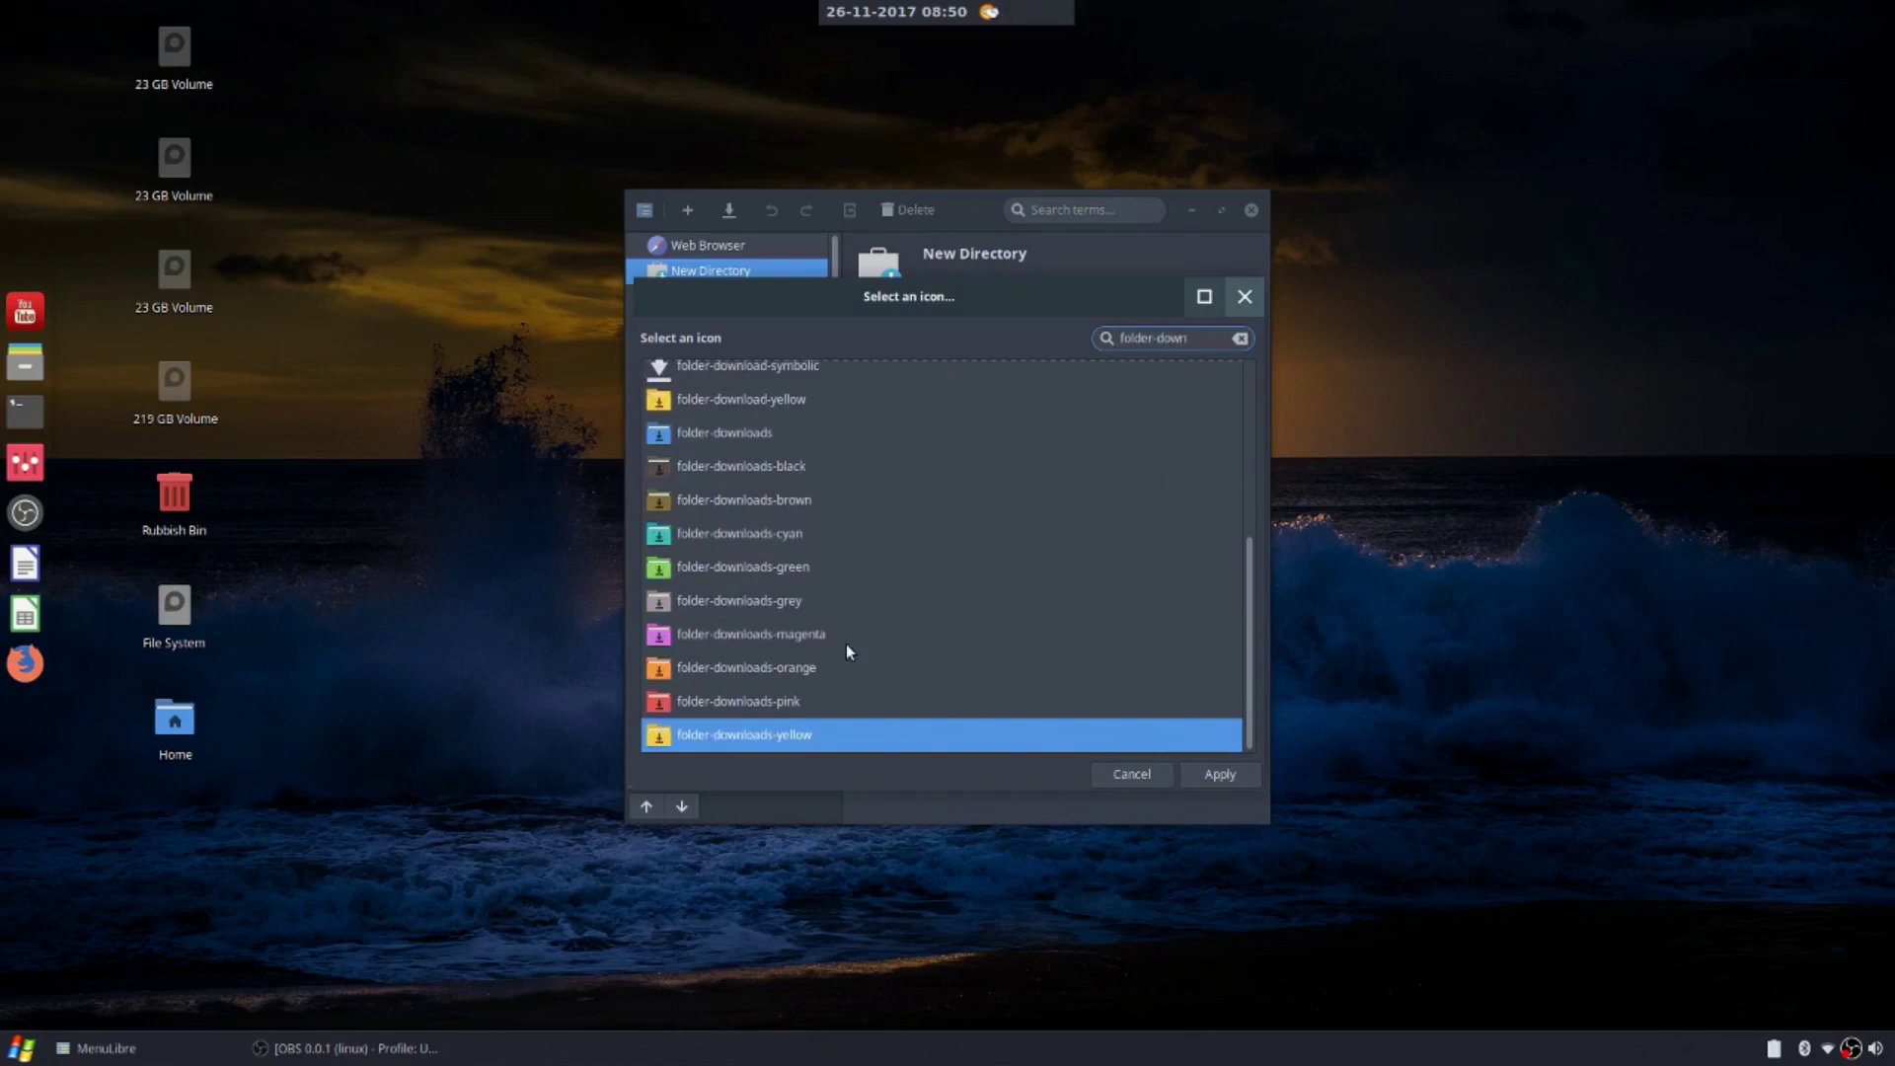
Search the icons for folder-home and apply the folder-home-yellow icon to the new directory
{"action": "key", "text": "BackSpace"}
{"action": "key", "text": "BackSpace"}
{"action": "key", "text": "BackSpace"}
{"action": "key", "text": "BackSpace"}
{"action": "type", "text": "home"}
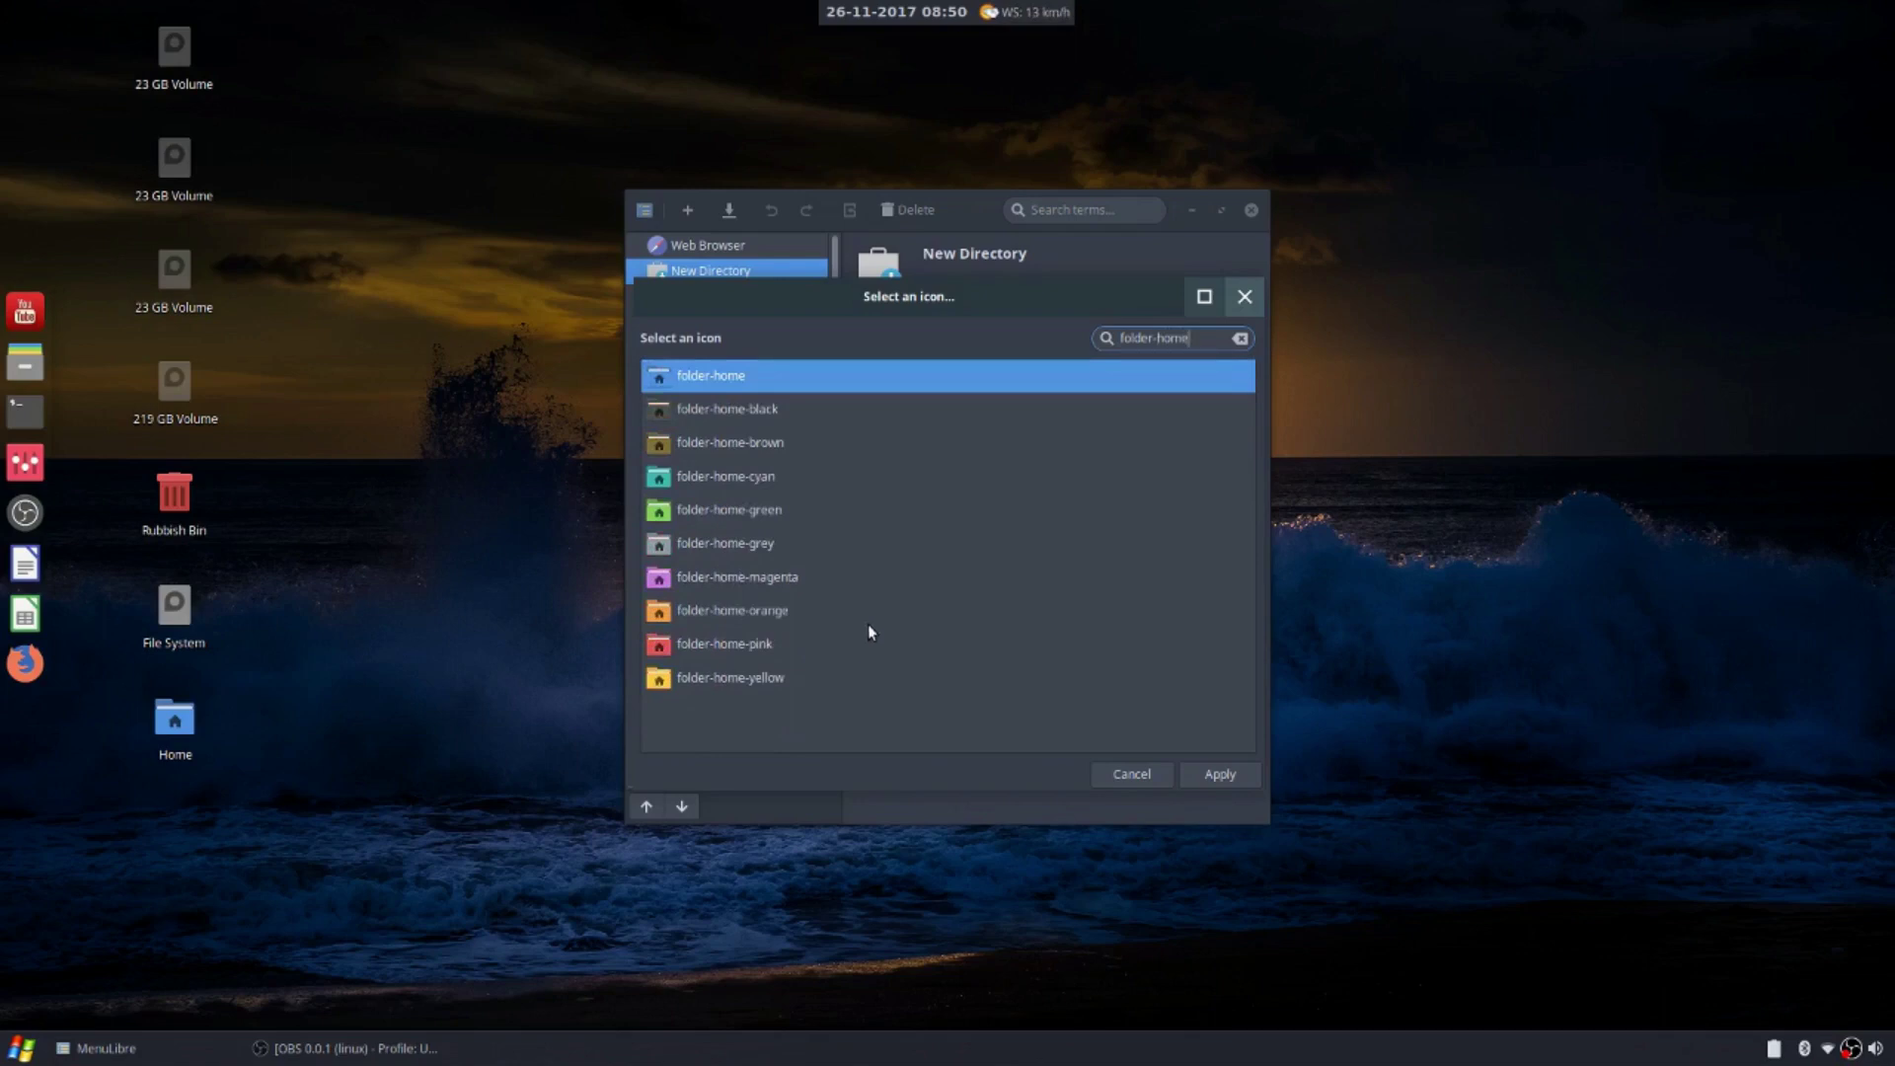
{"action": "left_click", "coordinate": [708, 679]}
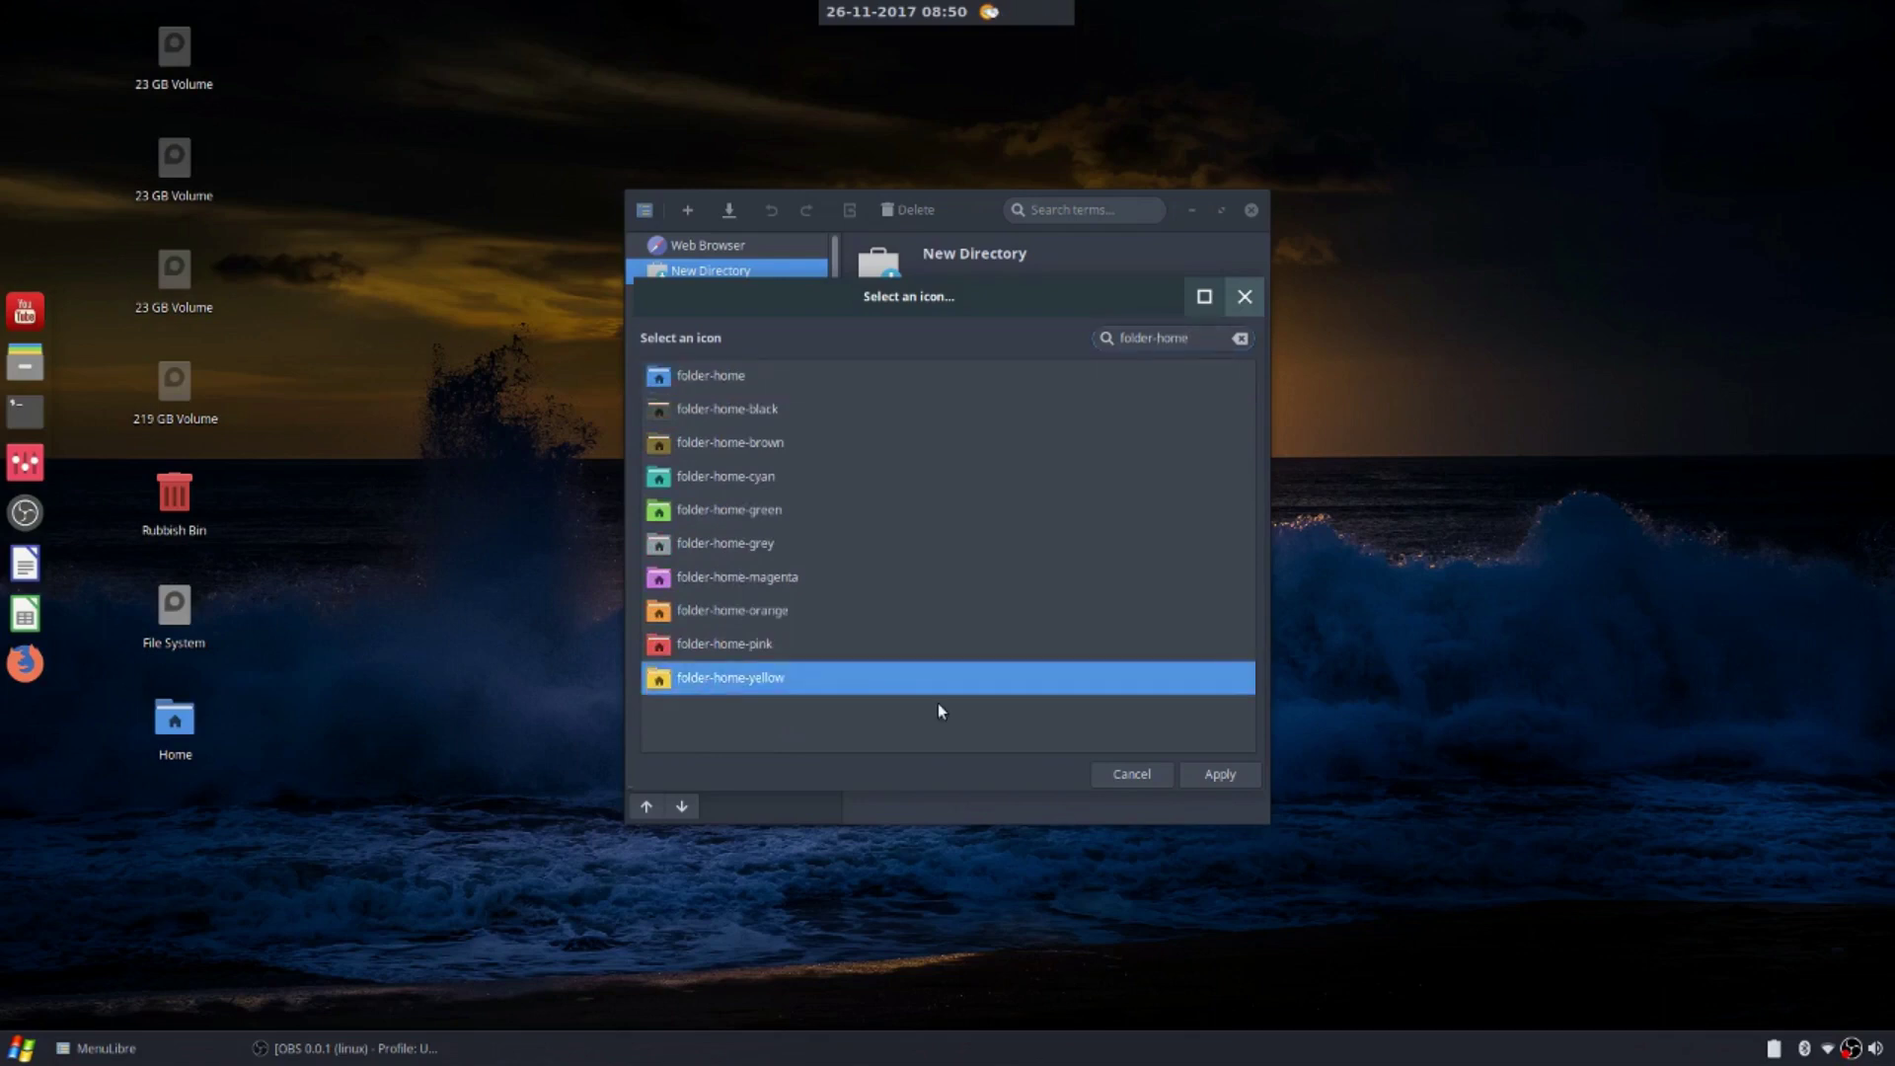
{"action": "left_click", "coordinate": [1216, 776]}
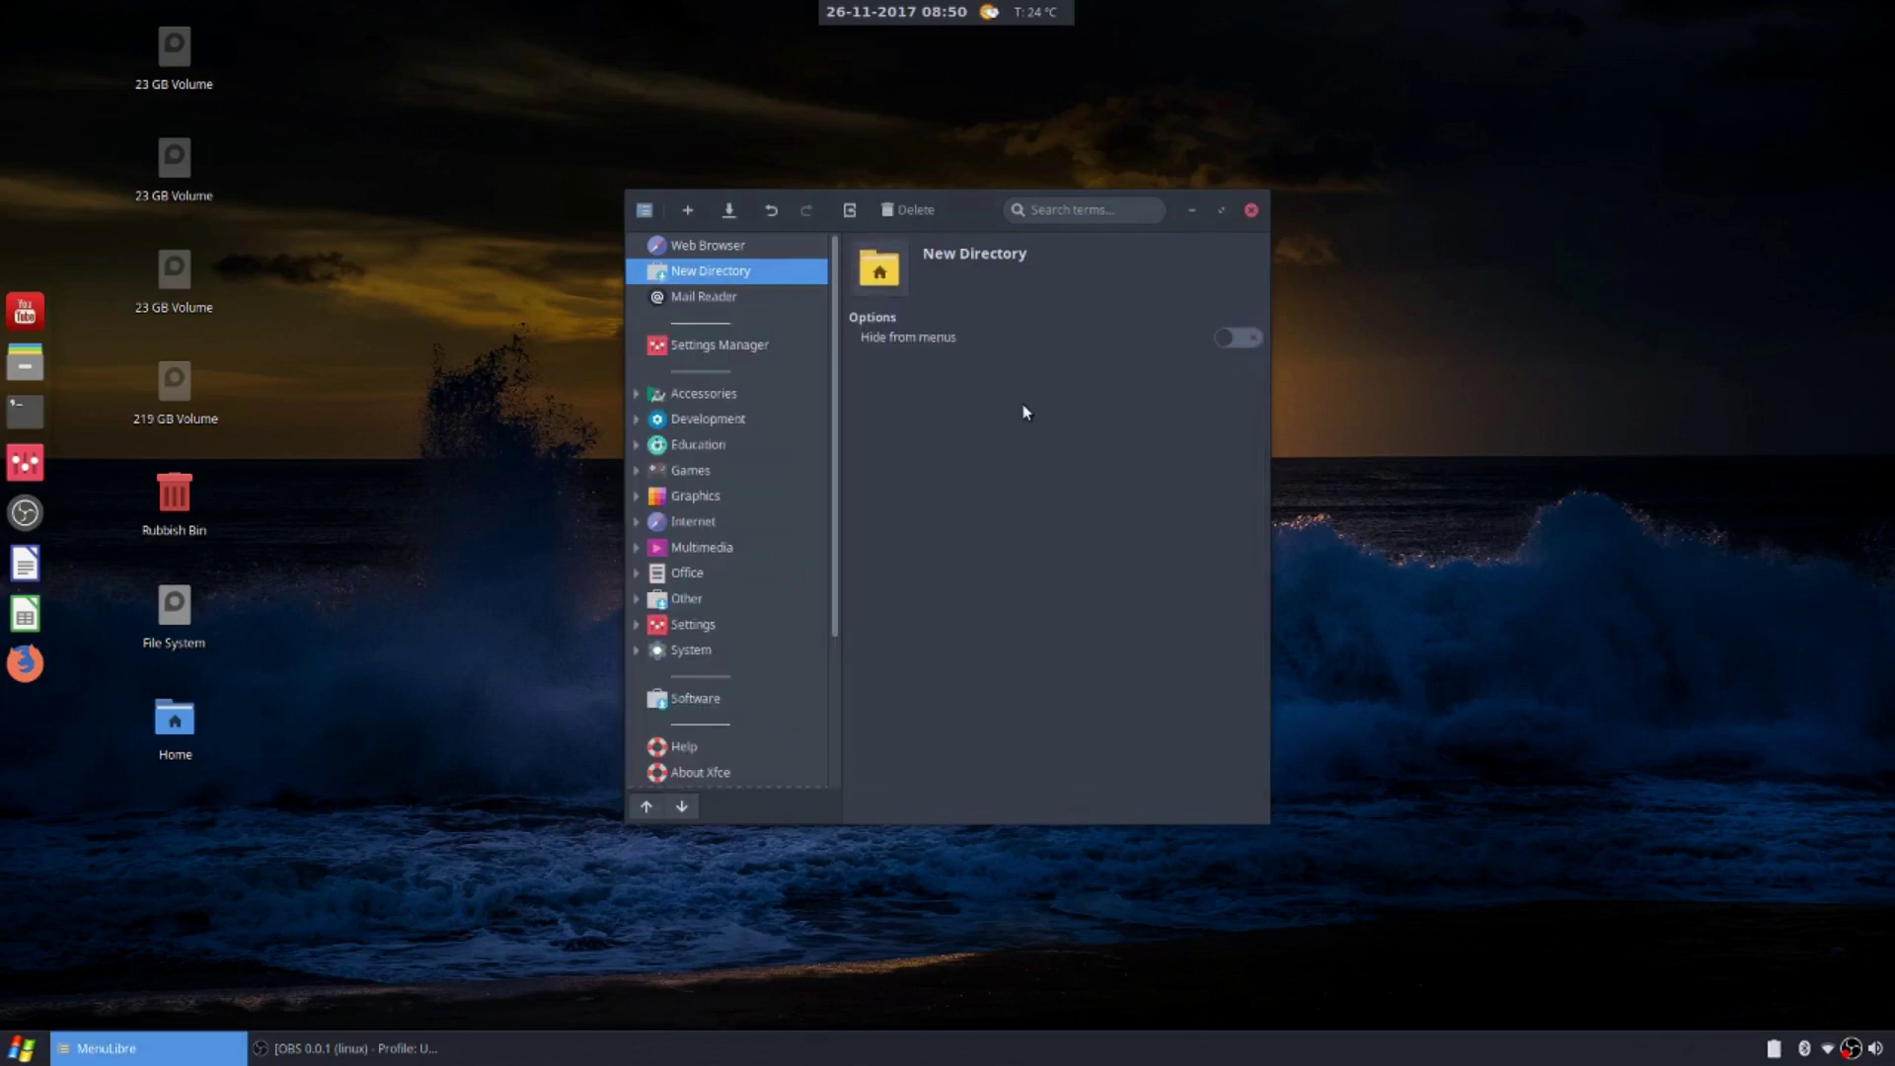
Rename the new directory as Home Folders and save it
{"action": "left_click", "coordinate": [973, 266]}
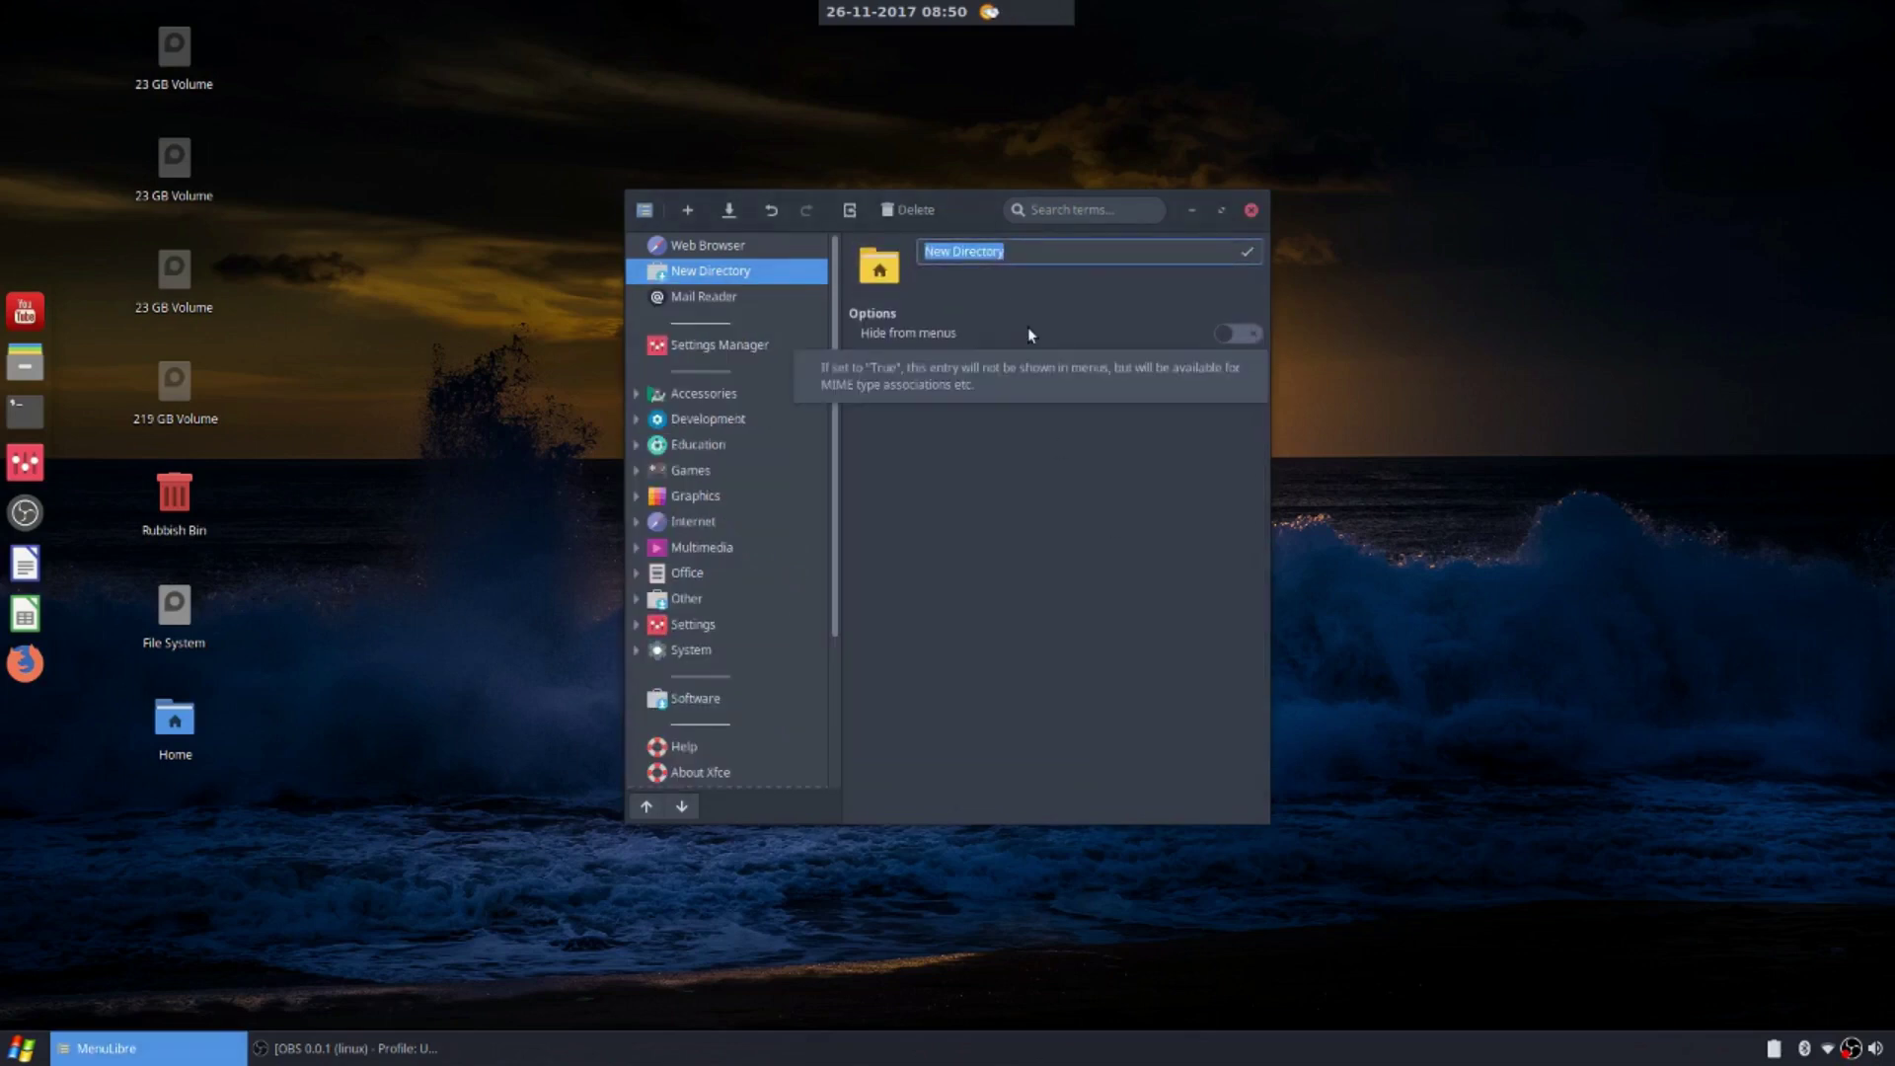
{"action": "type", "text": "Home"}
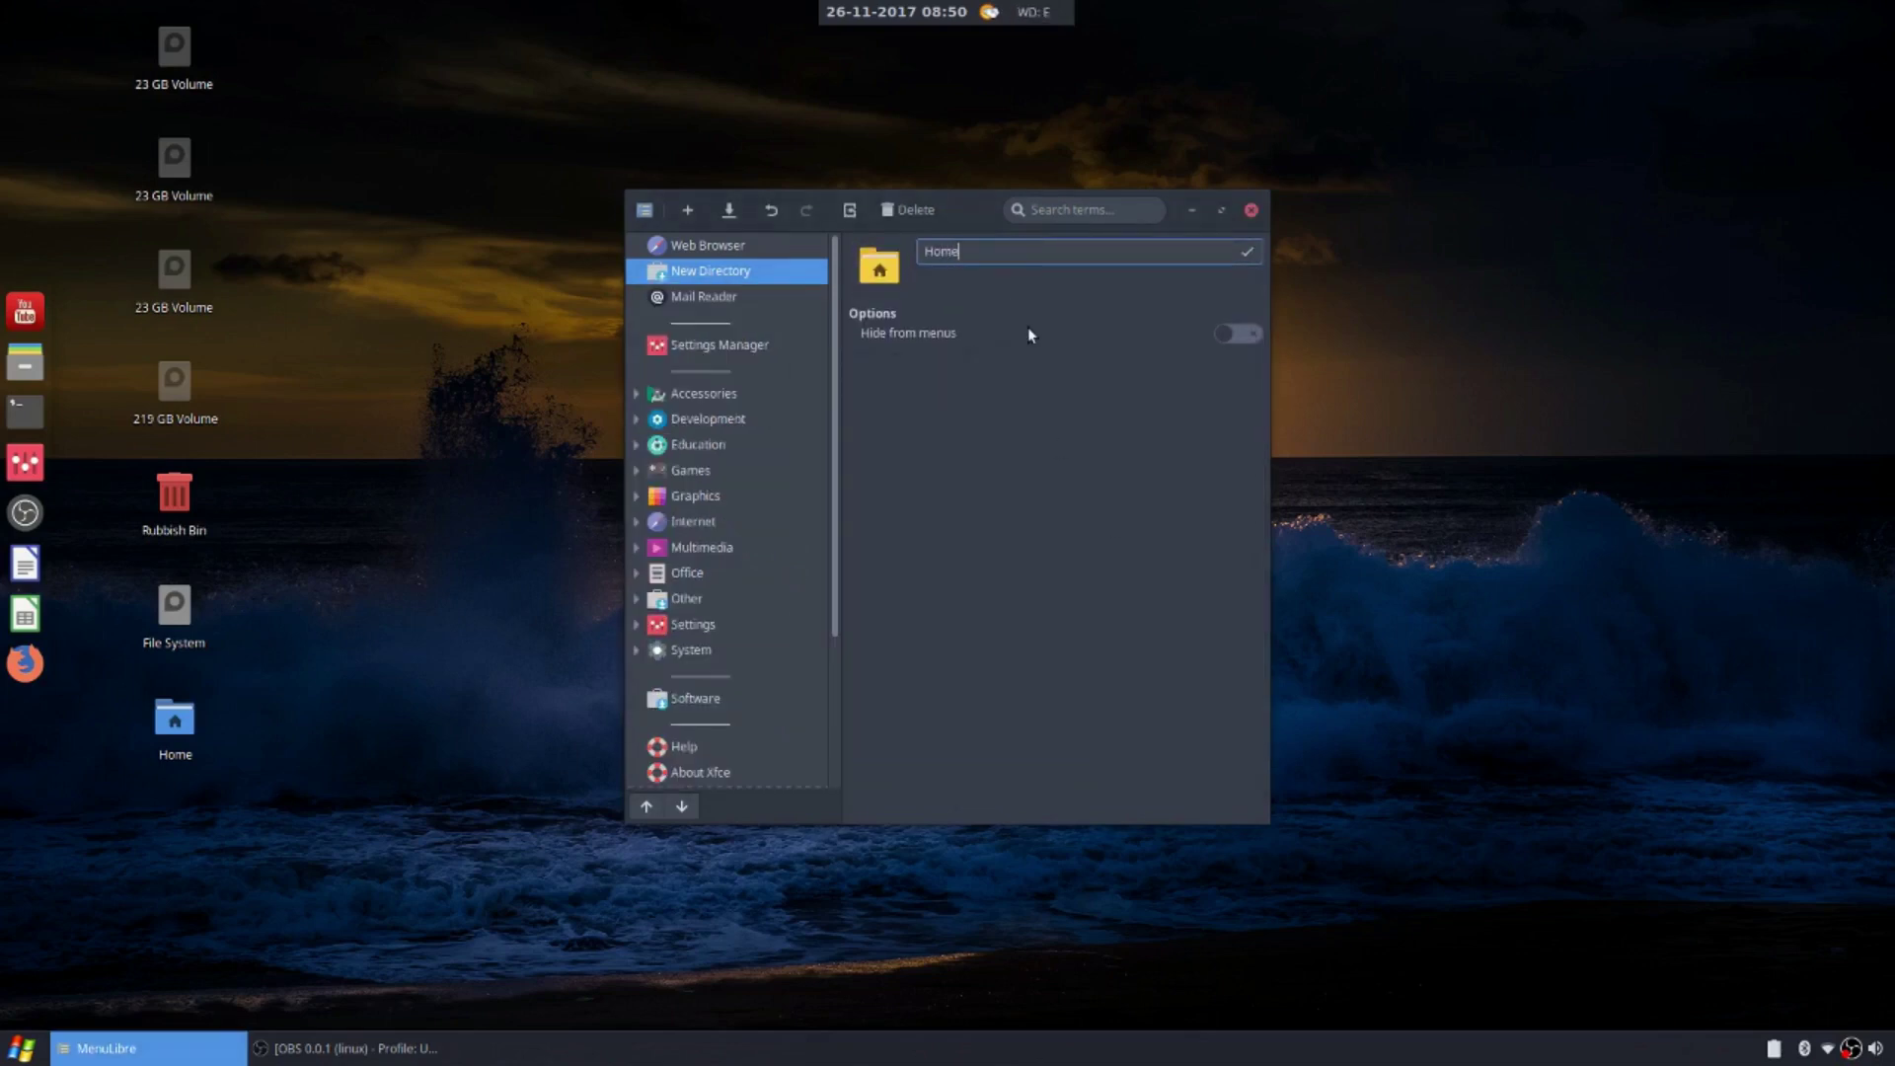
{"action": "type", "text": " Folders"}
{"action": "left_click", "coordinate": [1246, 252]}
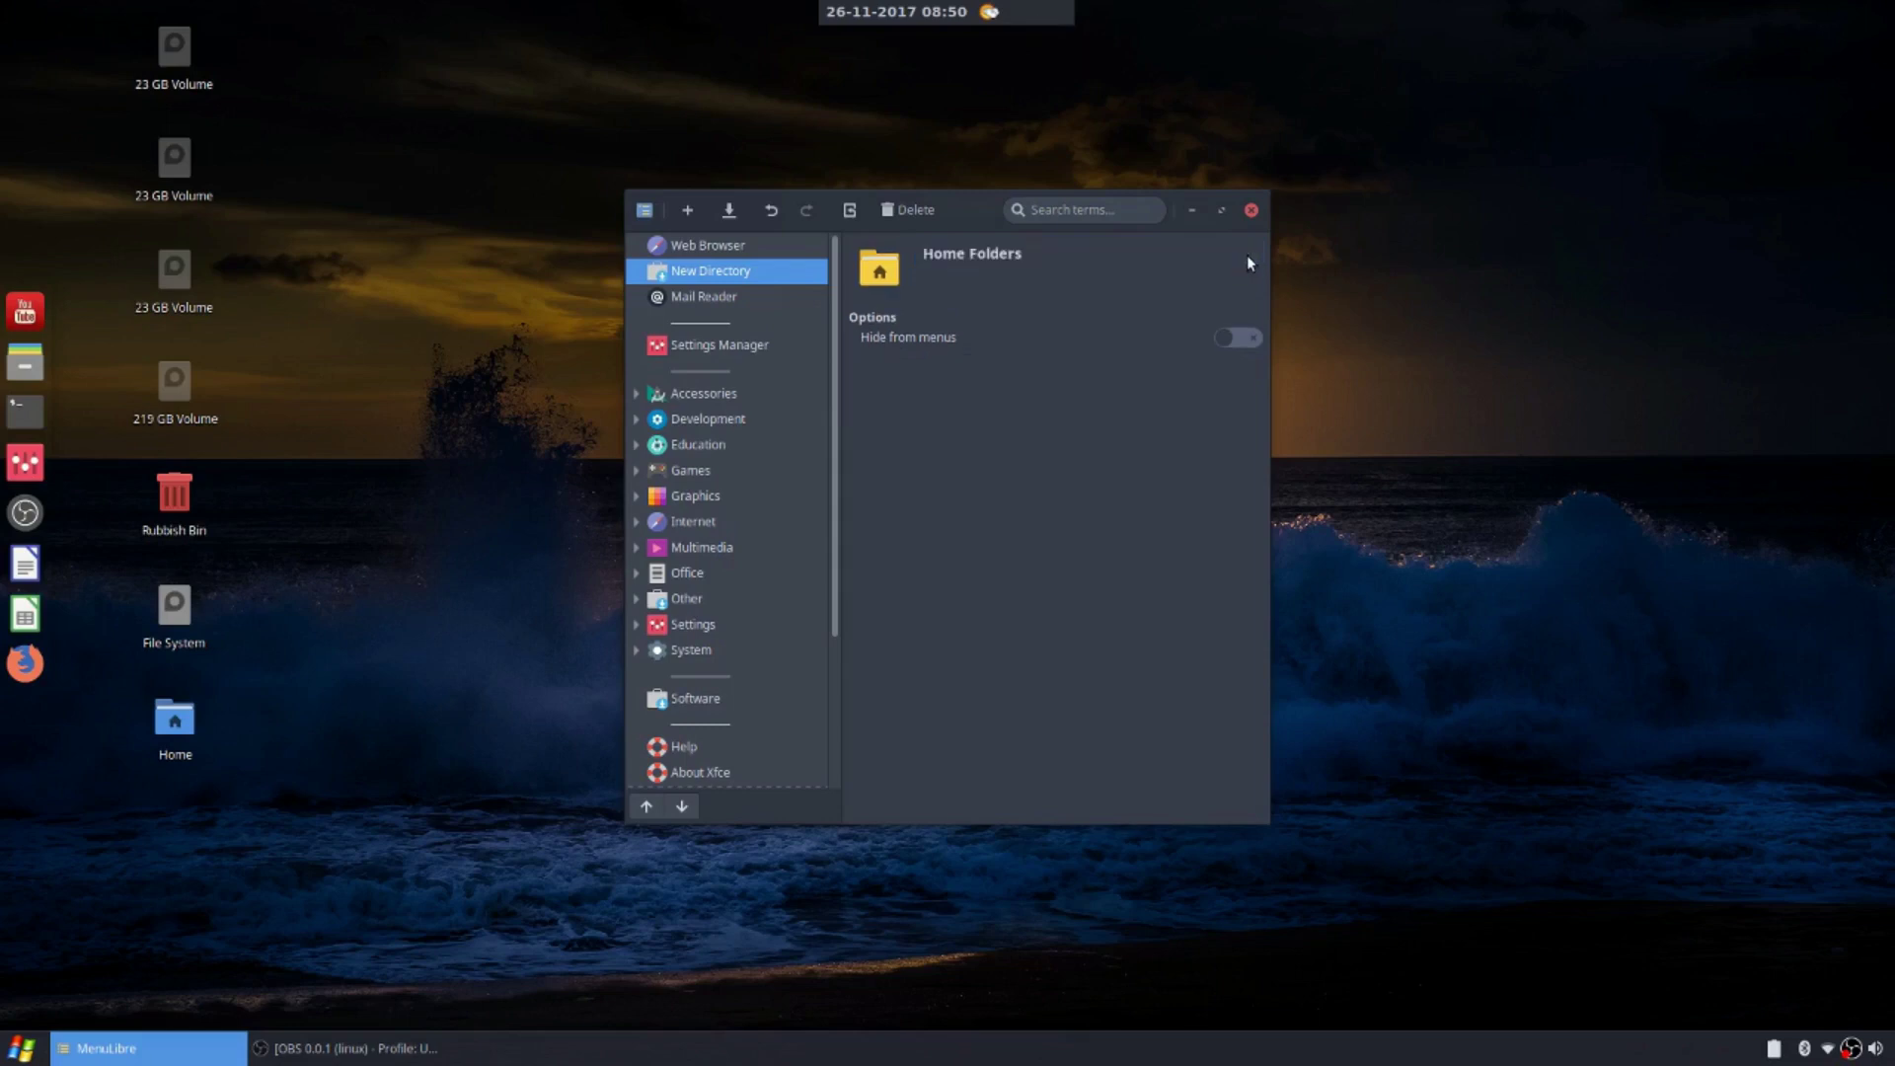
{"action": "left_click", "coordinate": [729, 210]}
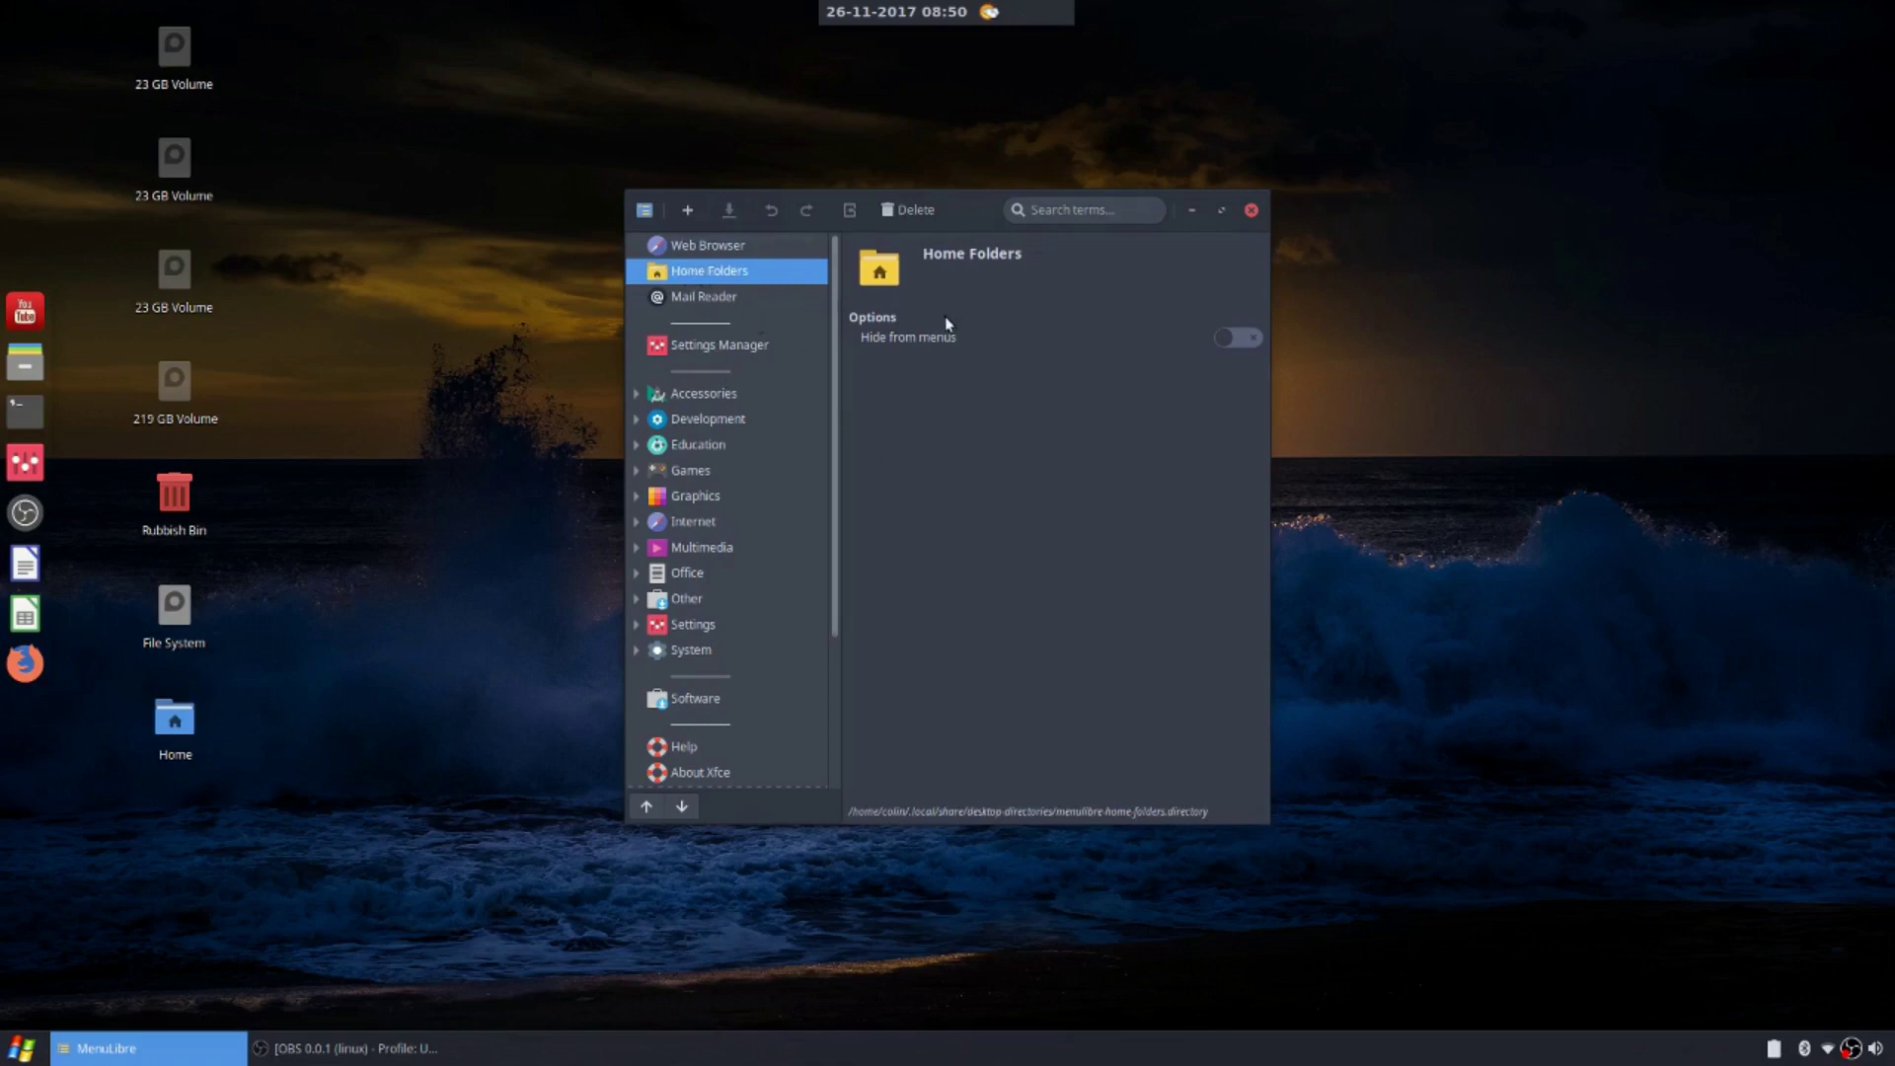
Add a new launcher inside the Home Folders directory
{"action": "left_click", "coordinate": [699, 347]}
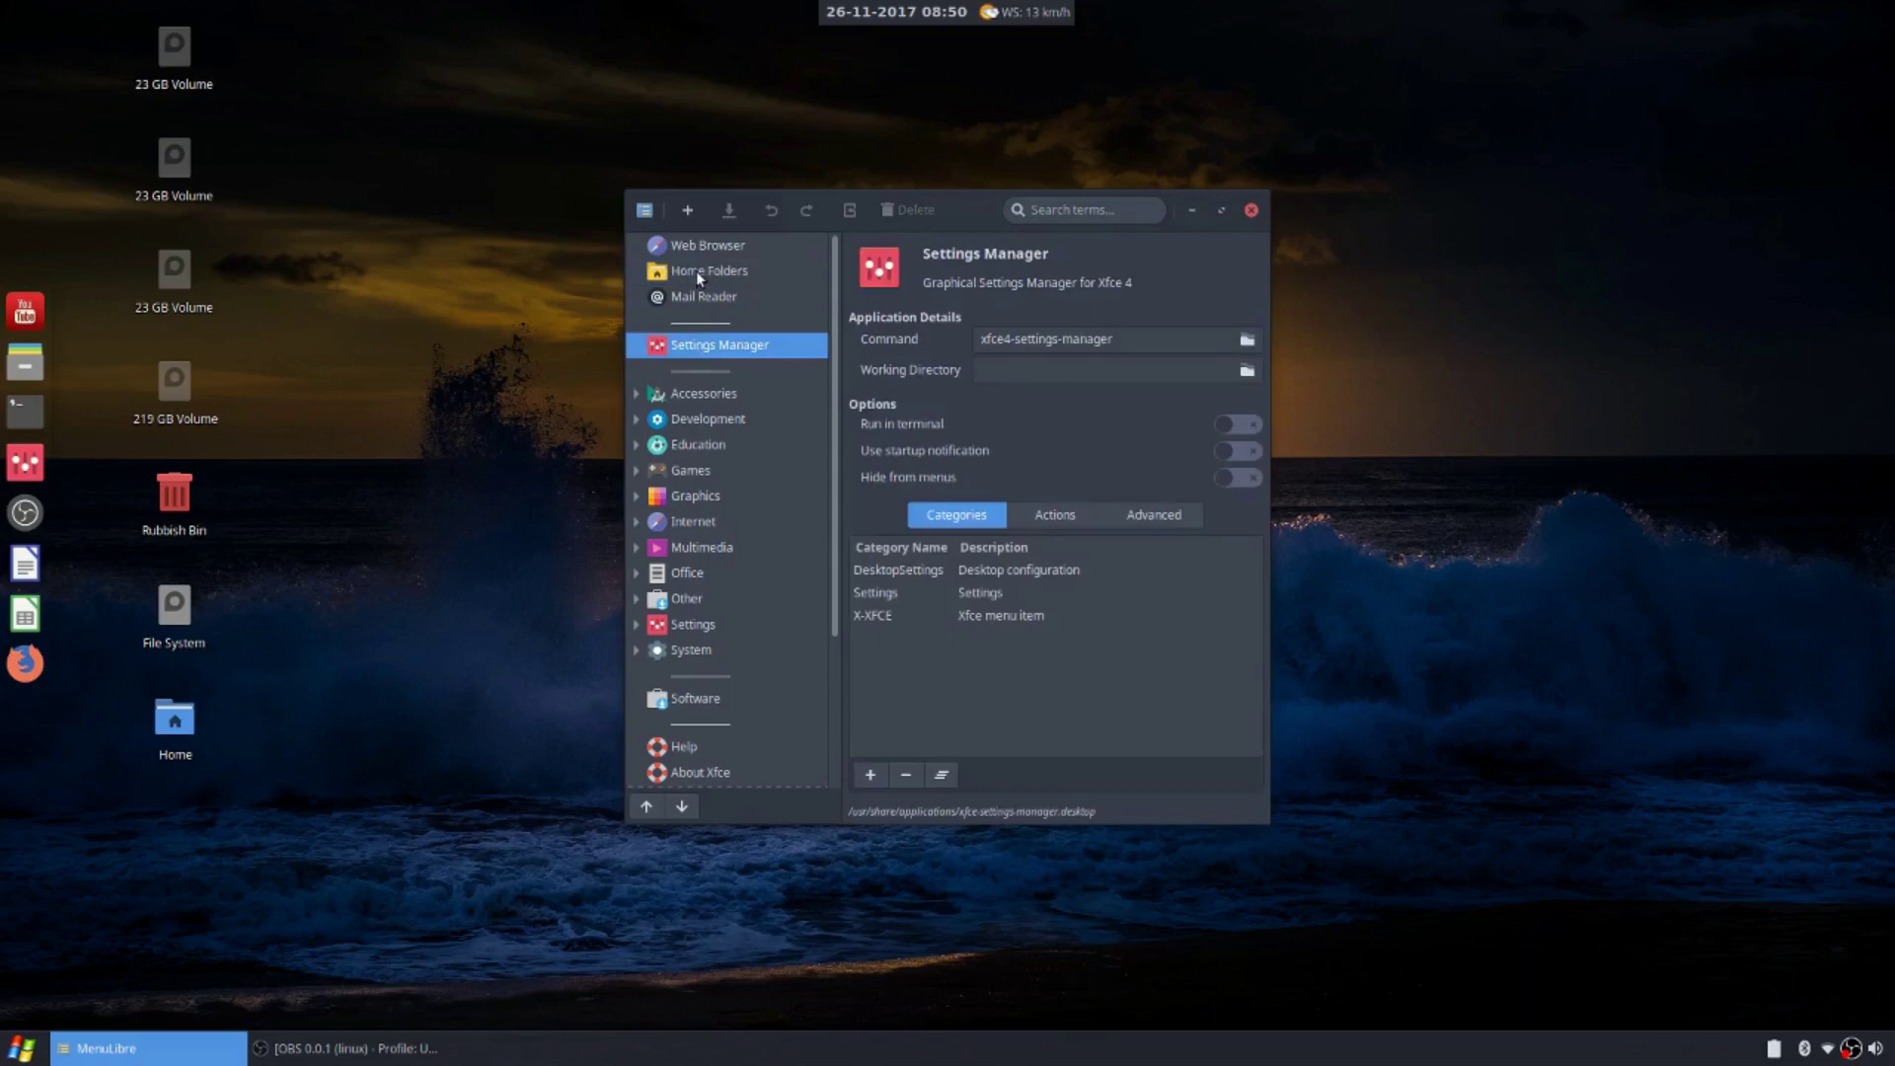
{"action": "left_click", "coordinate": [696, 271]}
{"action": "left_click", "coordinate": [688, 210]}
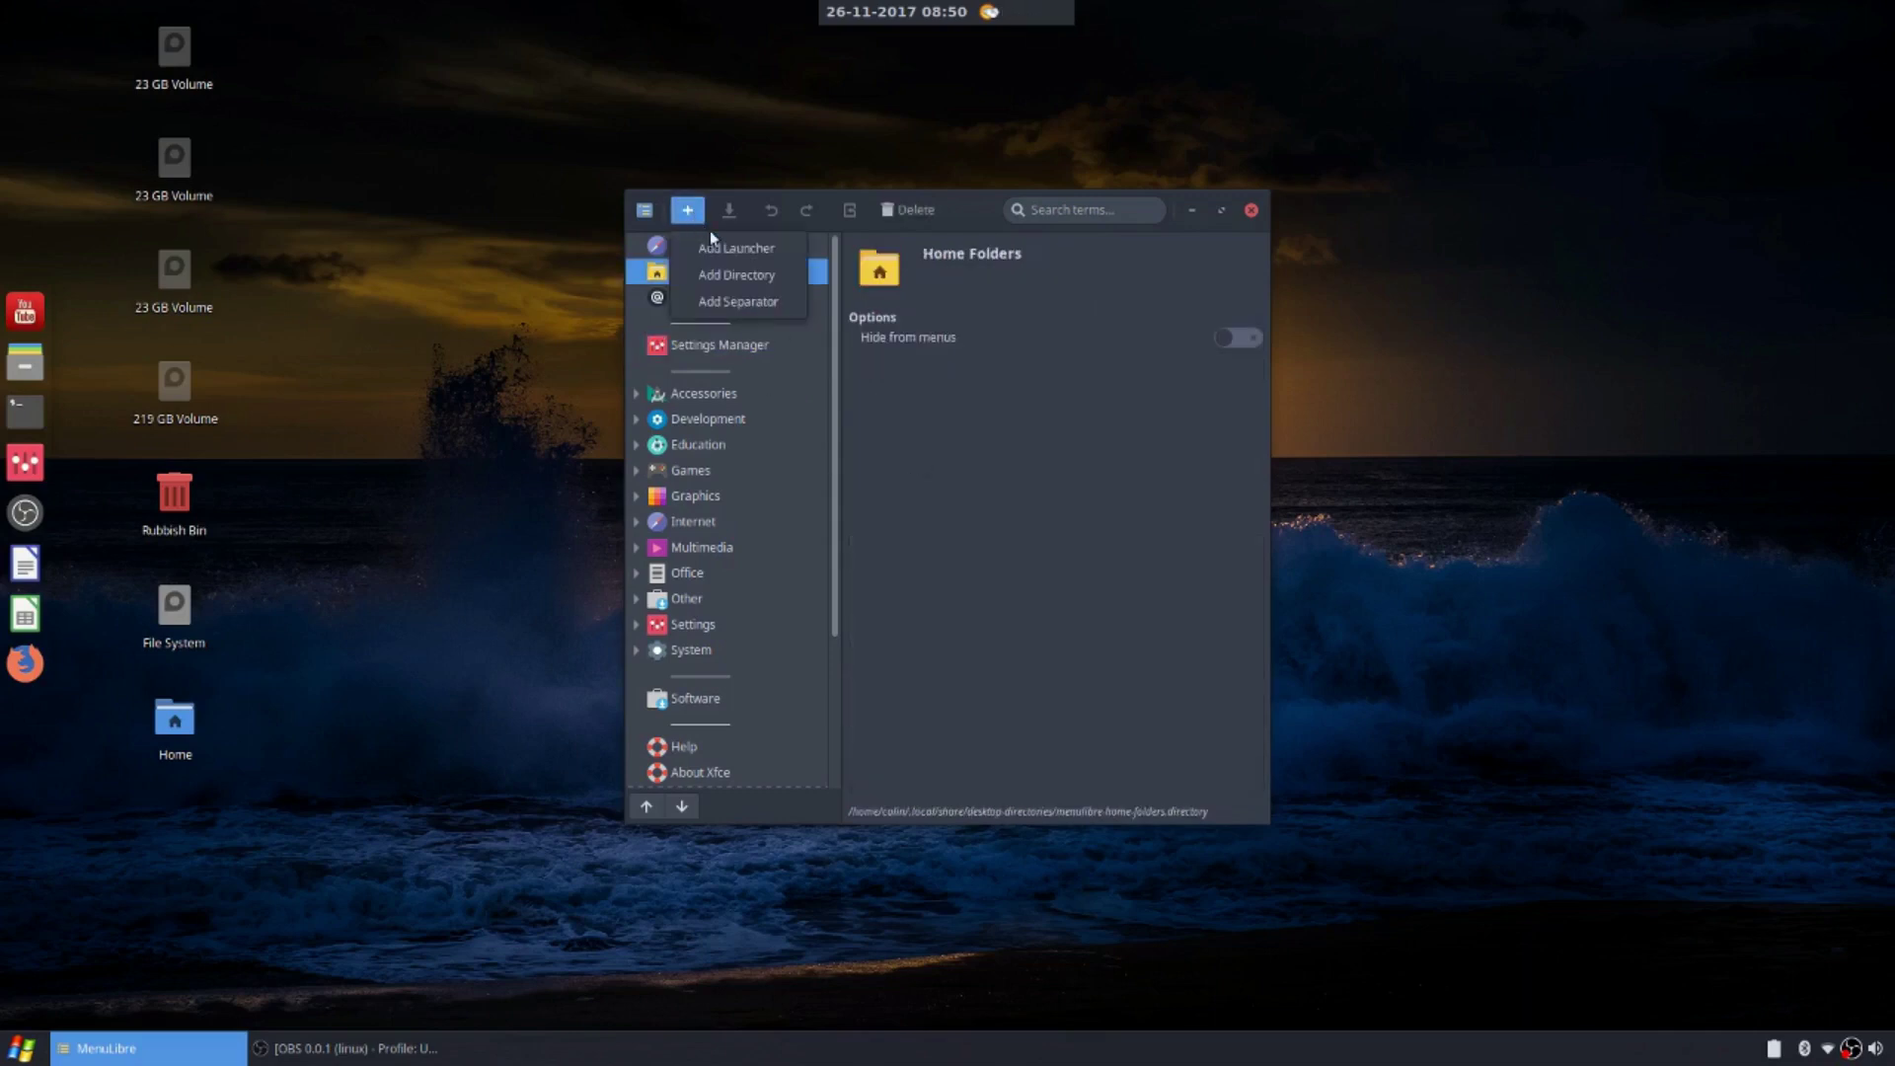
{"action": "left_click", "coordinate": [760, 250]}
Search the icons for folder-down and apply the folder-downloads-orange icon to the new launcher
{"action": "left_click", "coordinate": [878, 268]}
{"action": "left_click", "coordinate": [973, 316]}
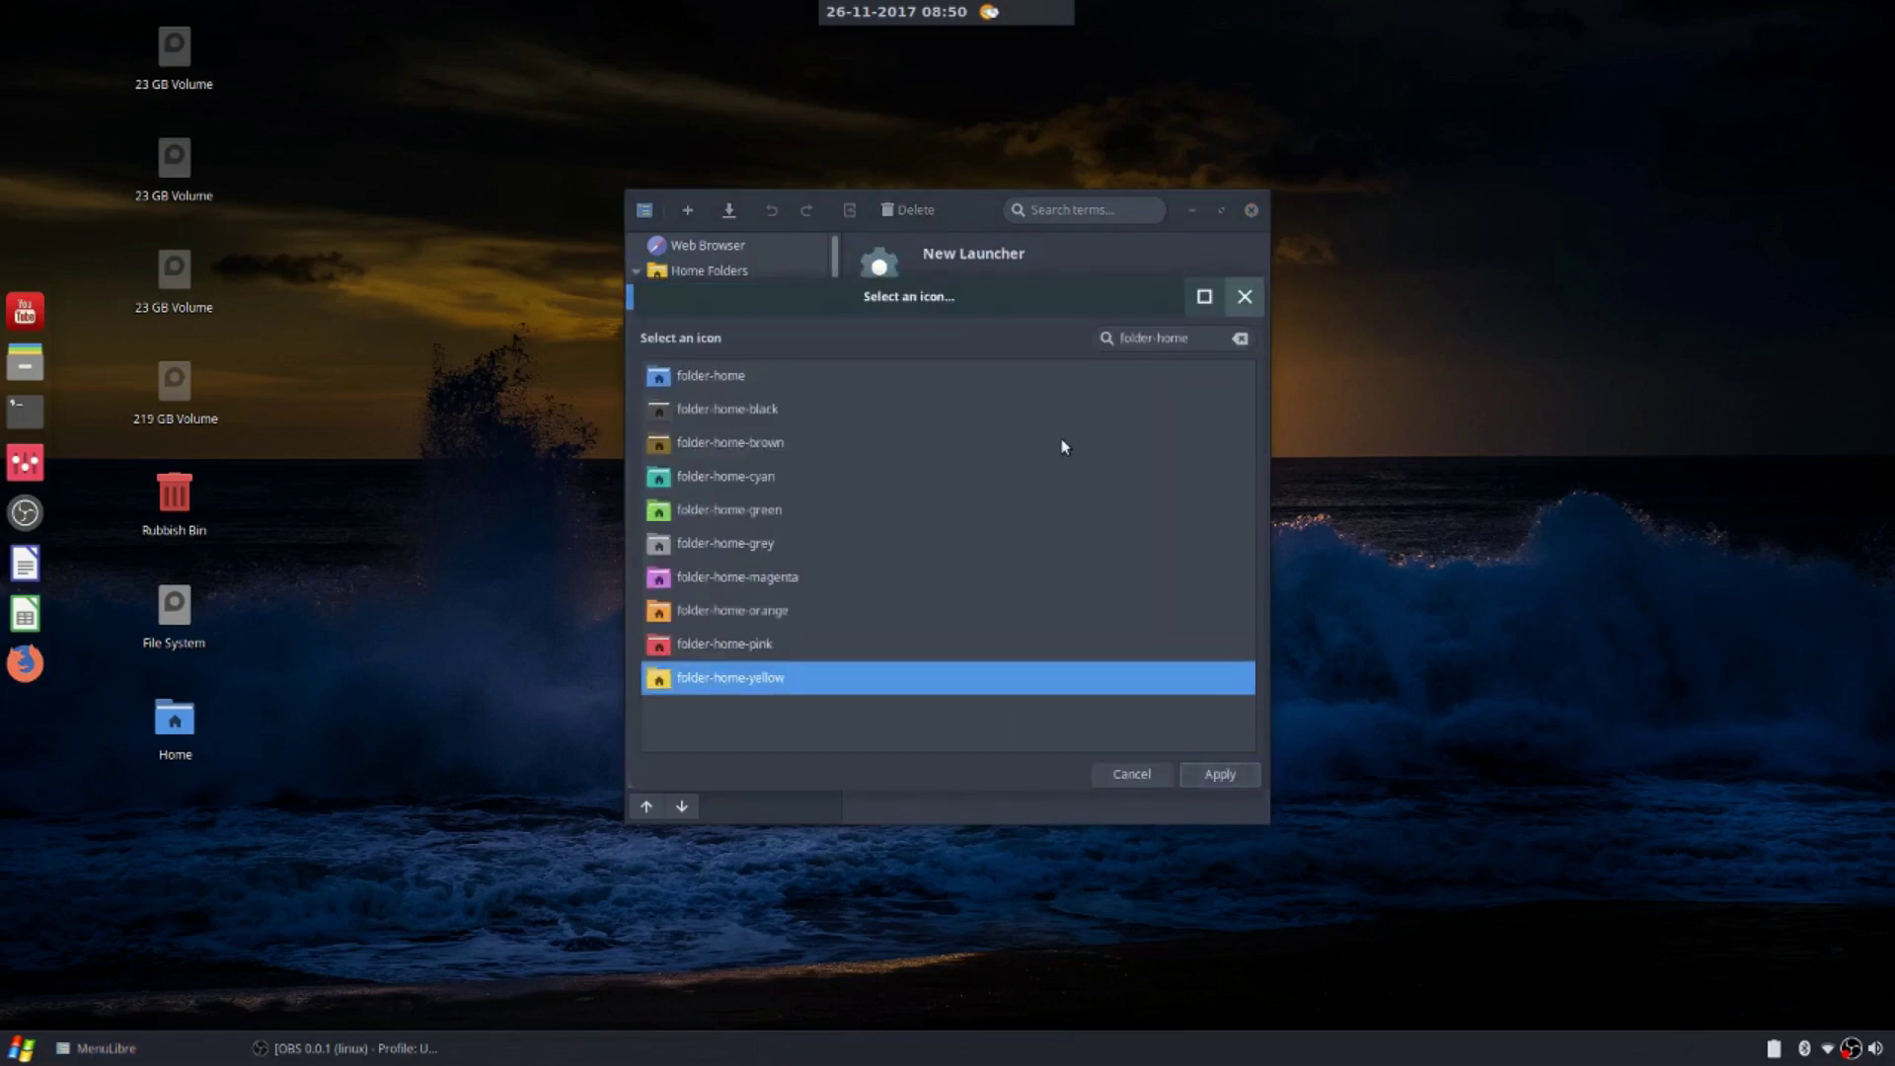
{"action": "left_click_drag", "start_coordinate": [1195, 336], "coordinate": [1081, 328]}
{"action": "type", "text": "folder"}
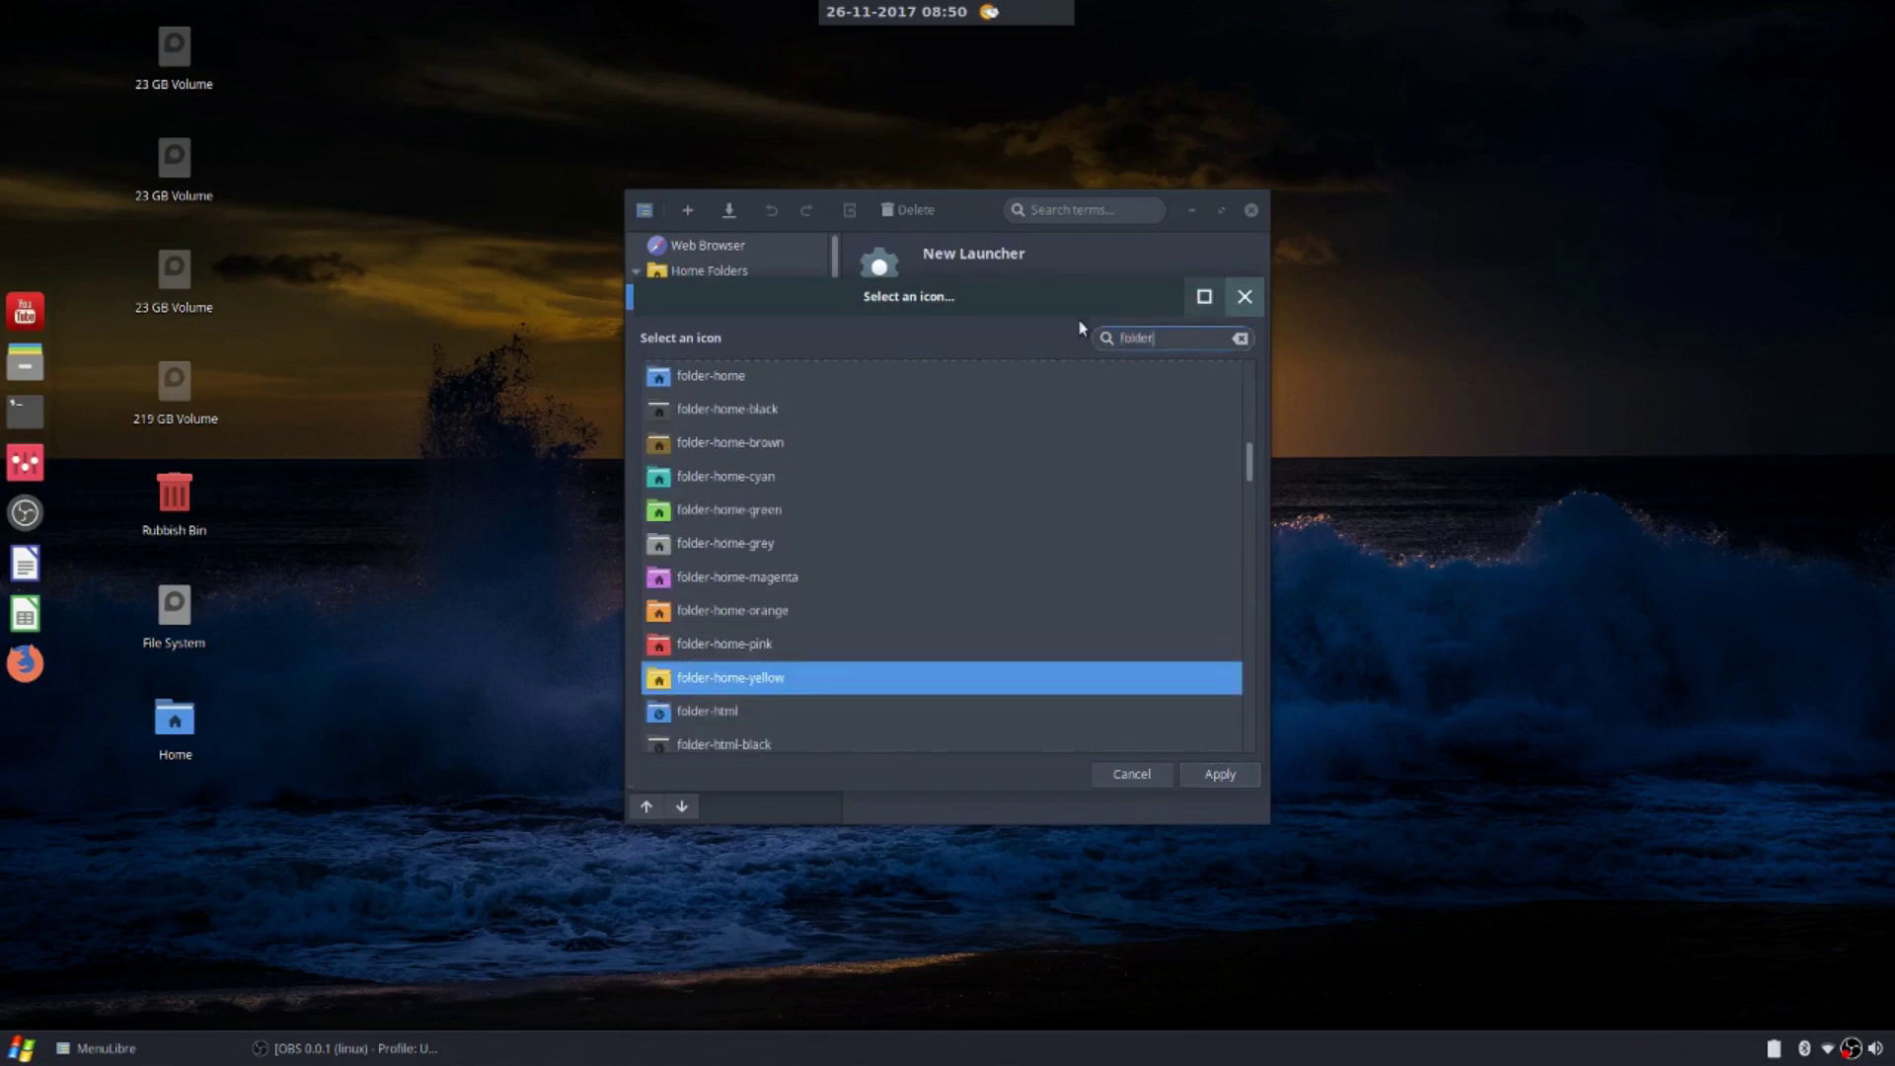
{"action": "type", "text": "-down"}
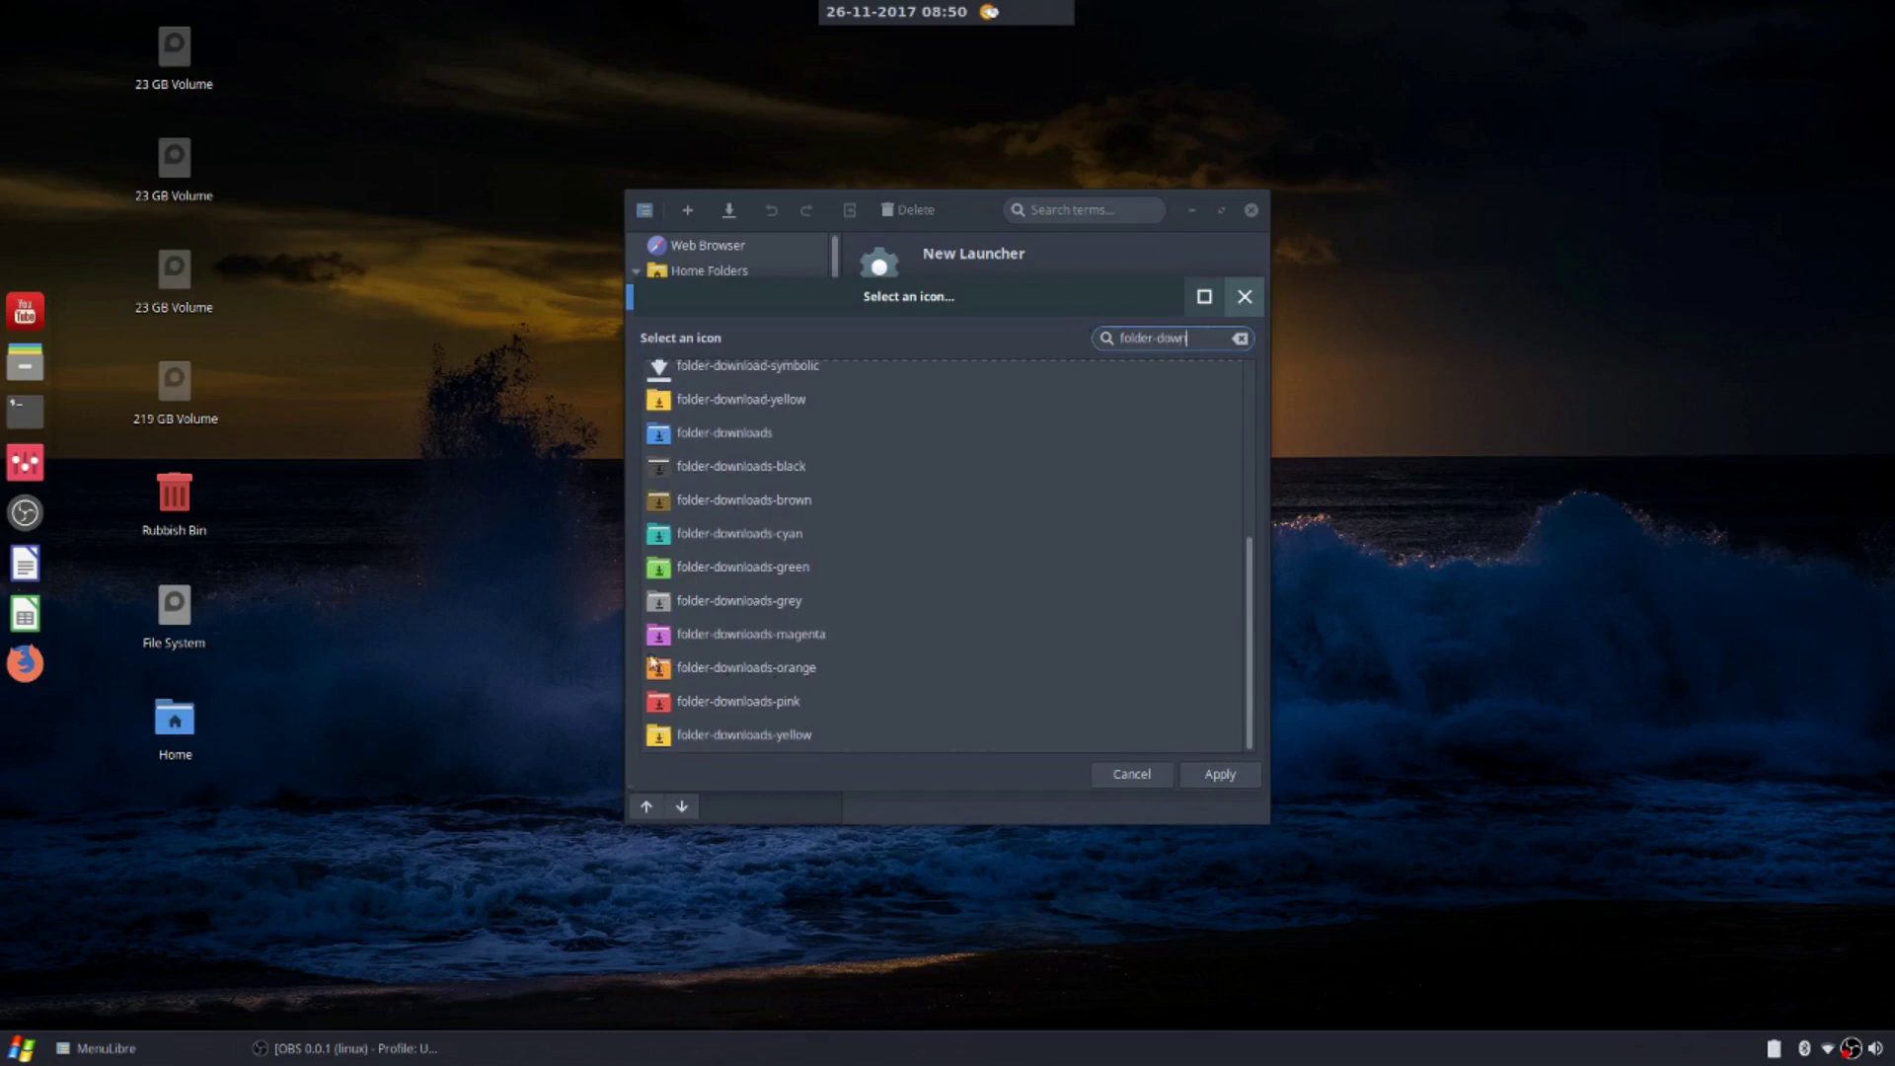
{"action": "left_click", "coordinate": [736, 667]}
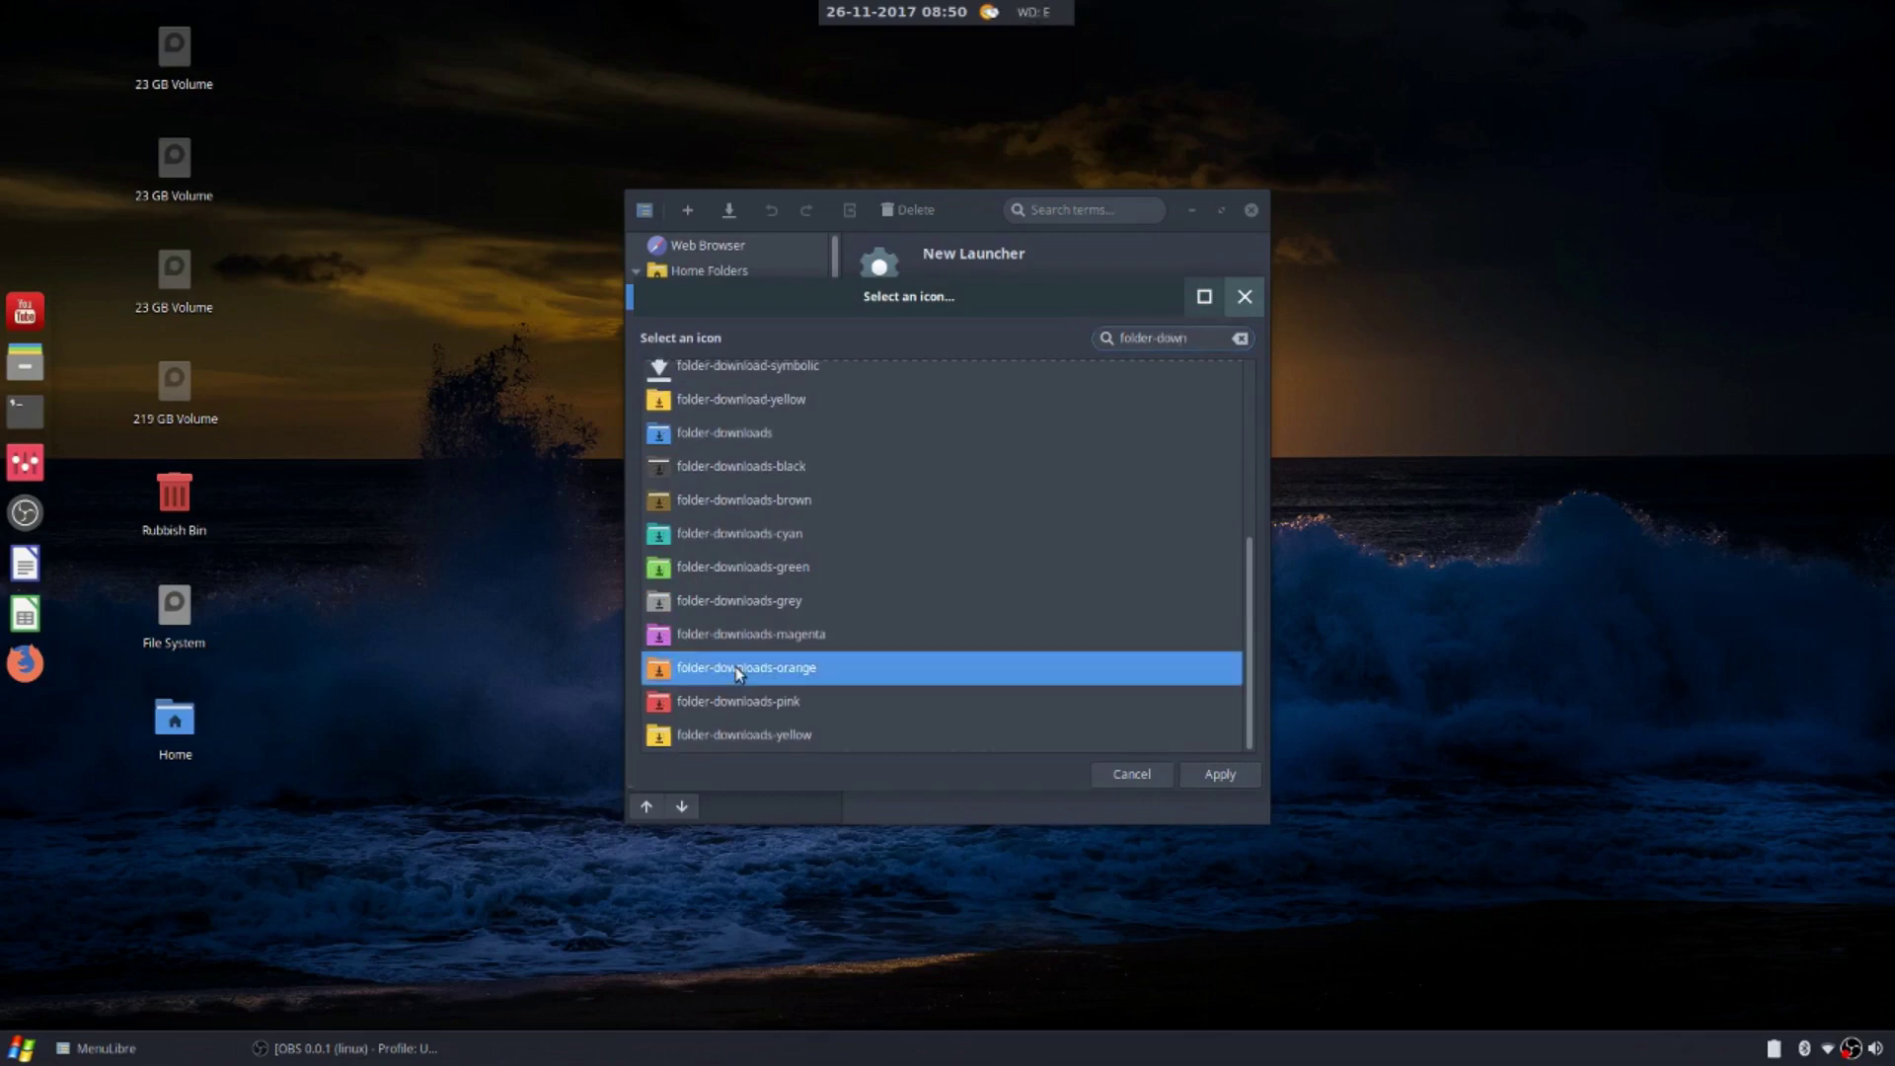
{"action": "left_click", "coordinate": [1214, 771]}
Rename the new launcher in the Home Folders directory as Downloads
{"action": "left_click", "coordinate": [974, 253]}
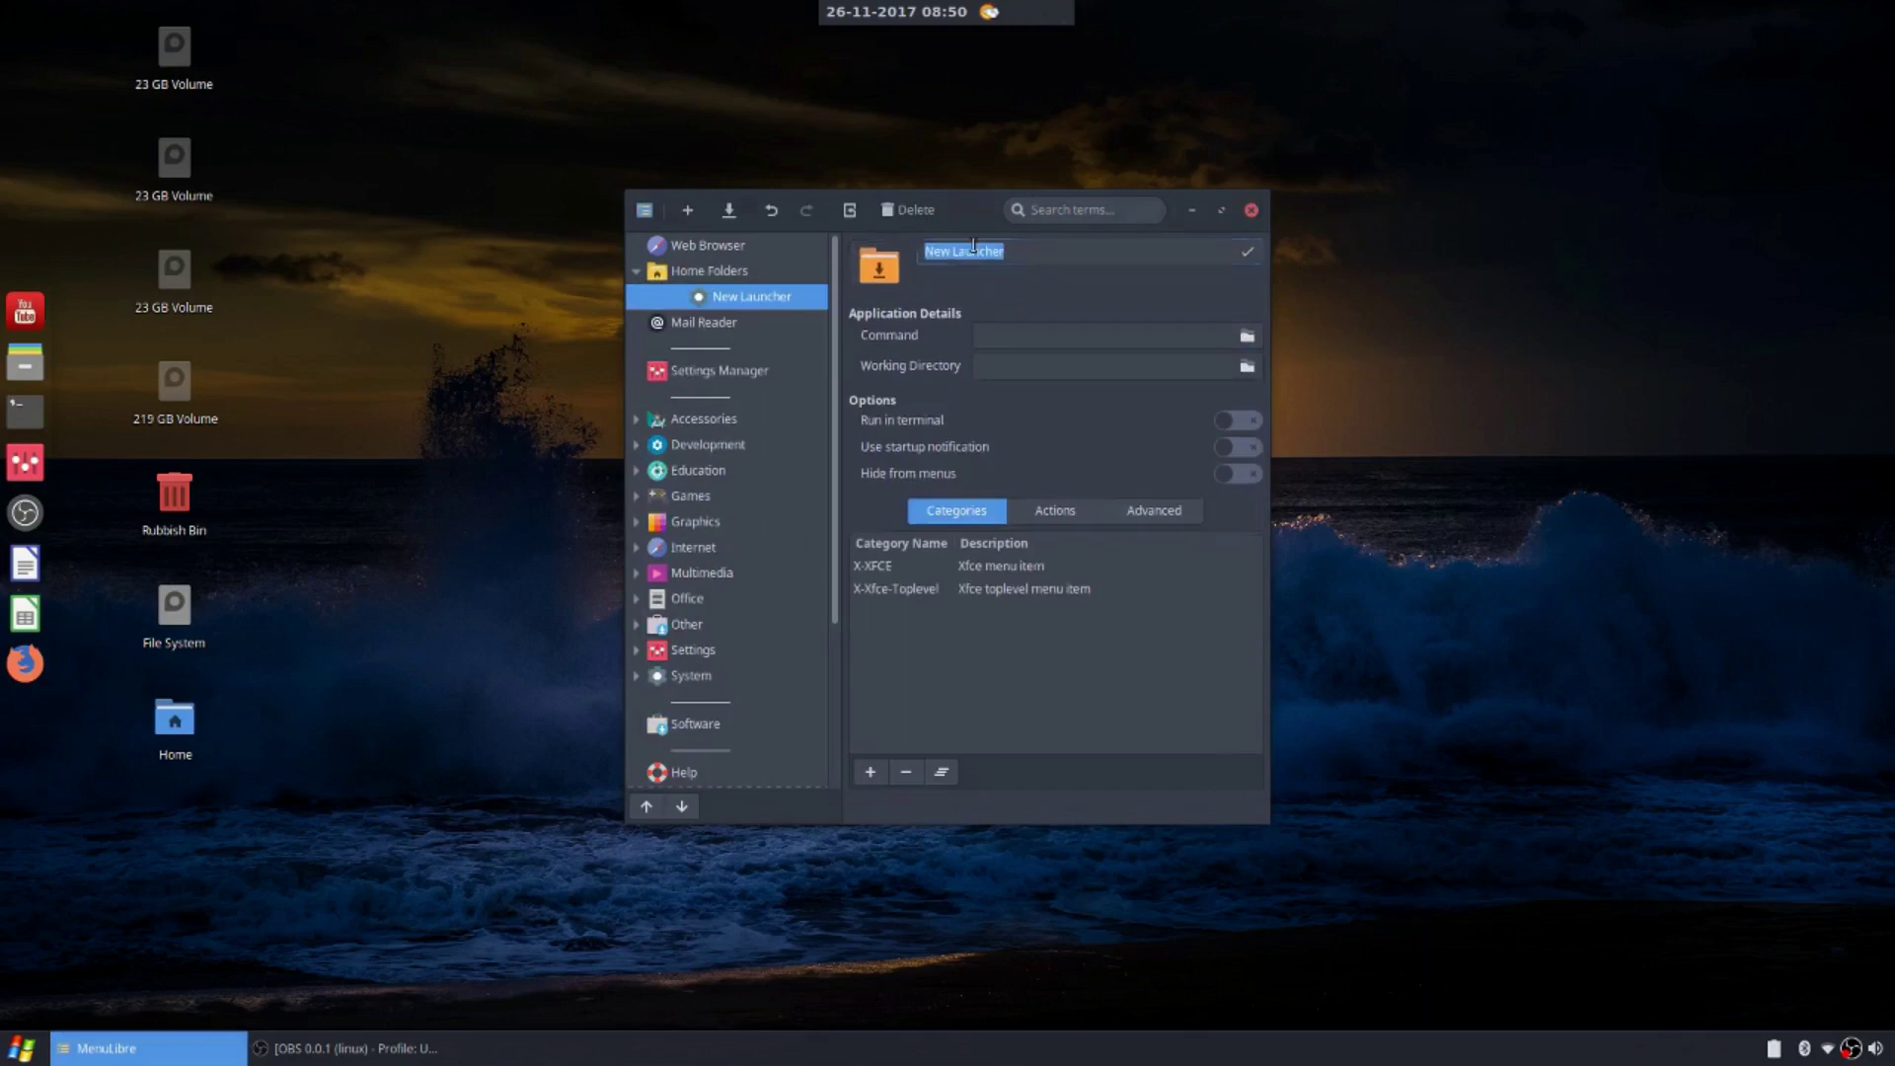
{"action": "type", "text": "Dow"}
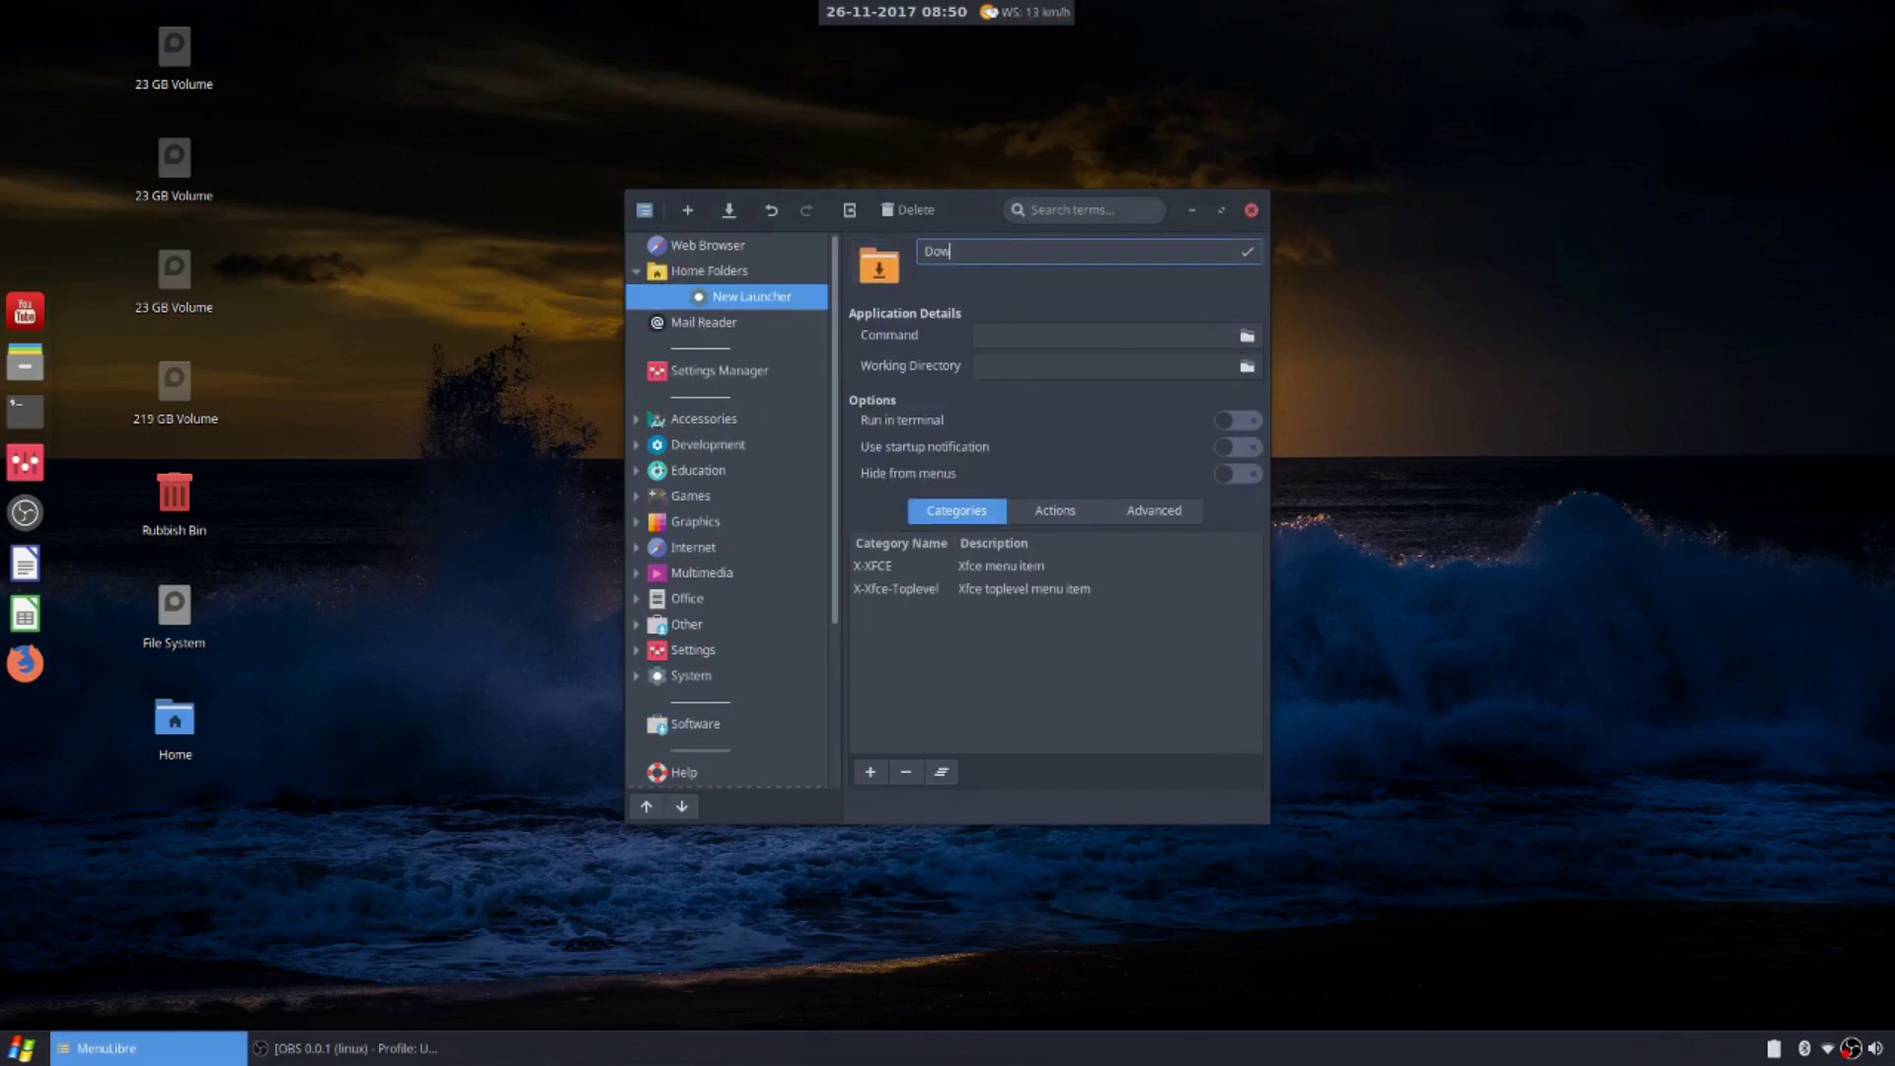
{"action": "type", "text": "nloads"}
{"action": "left_click", "coordinate": [1004, 335]}
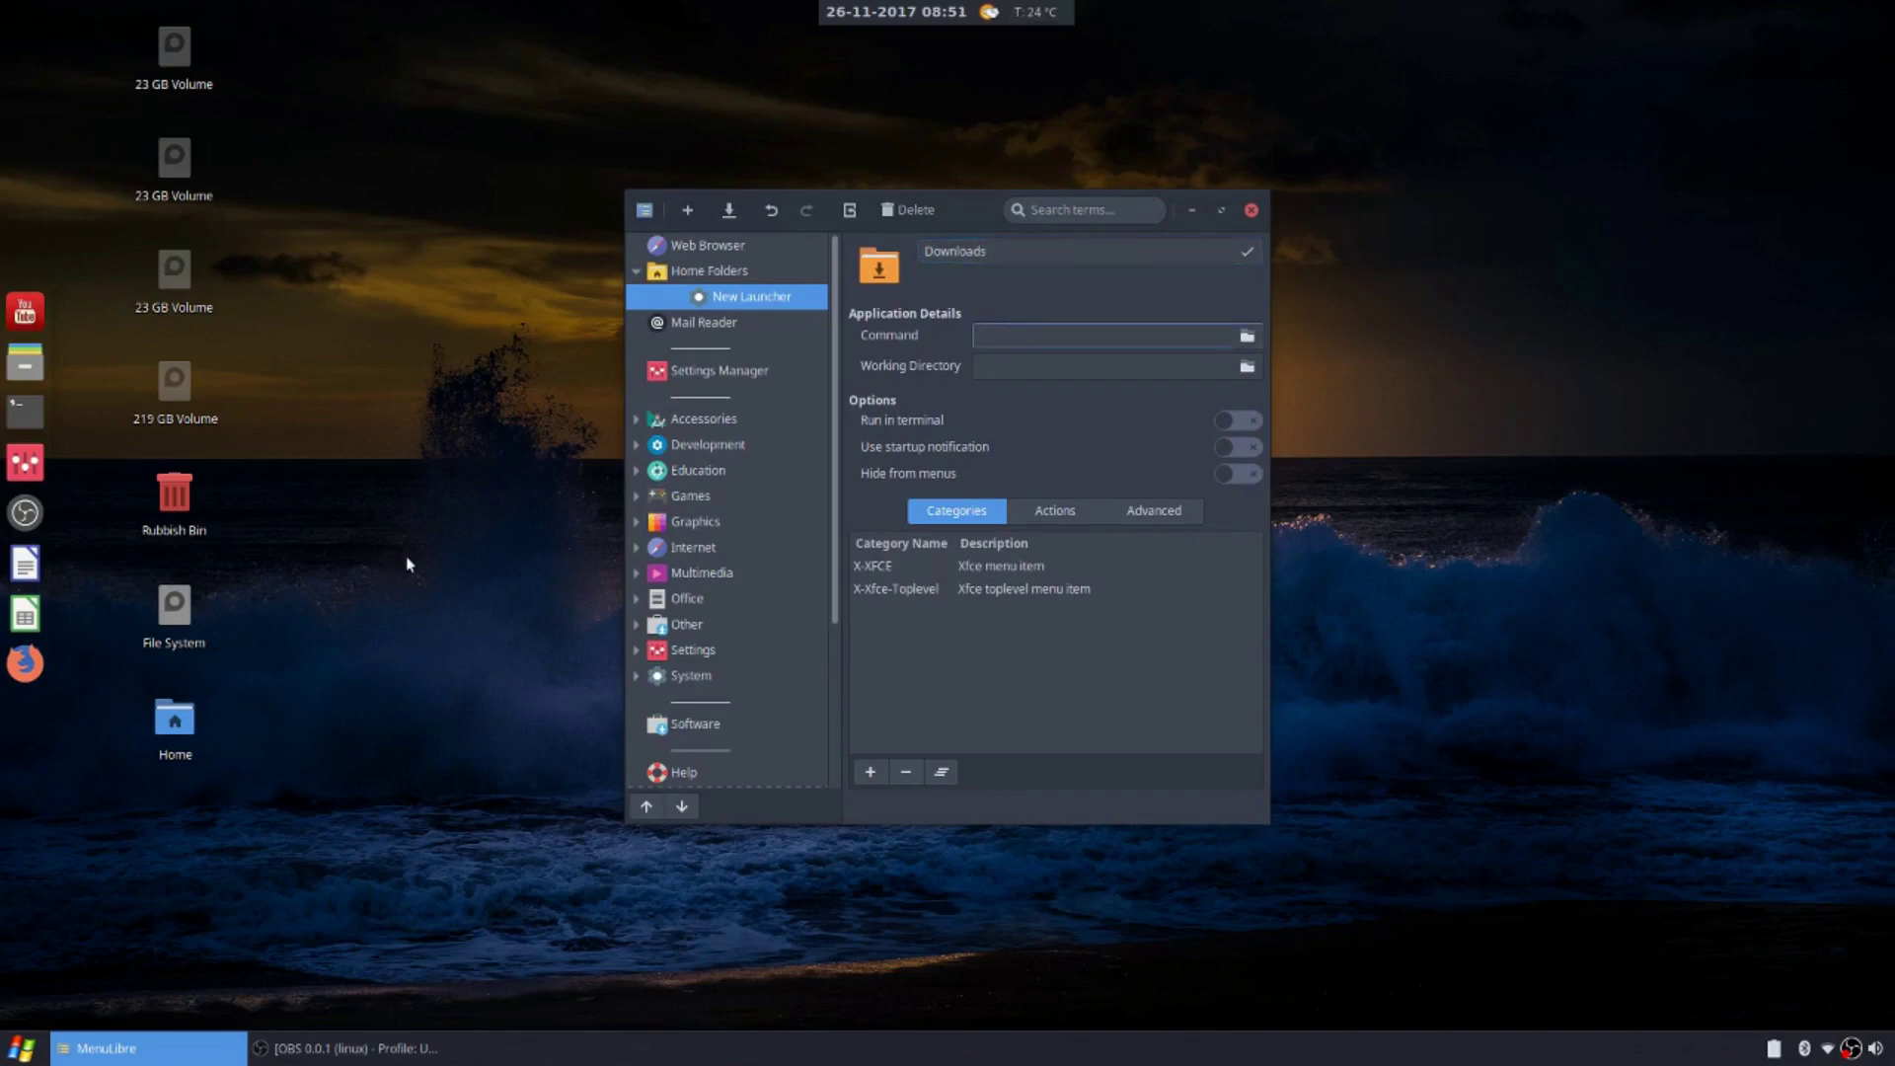
Open the file manager and check which program it is in its About information, closing both windows again
{"action": "left_click", "coordinate": [25, 363]}
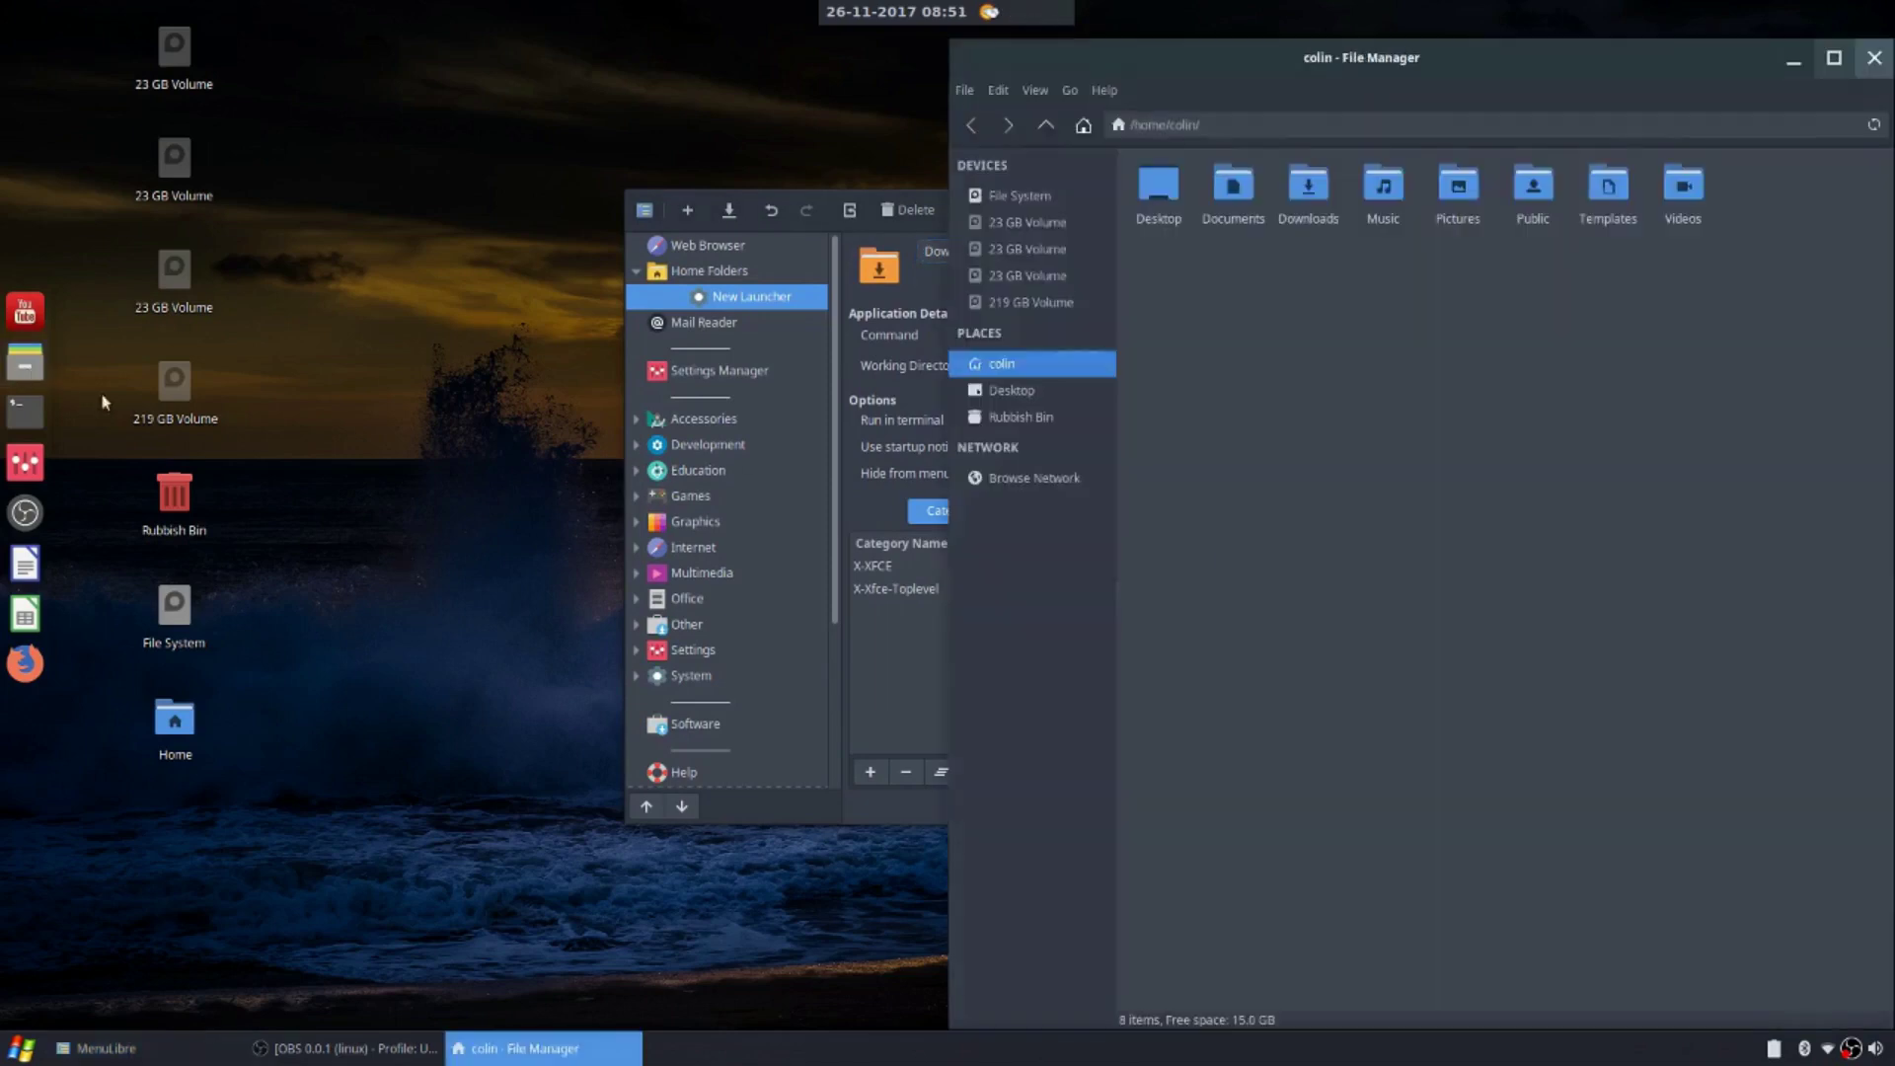
{"action": "left_click", "coordinate": [1105, 90]}
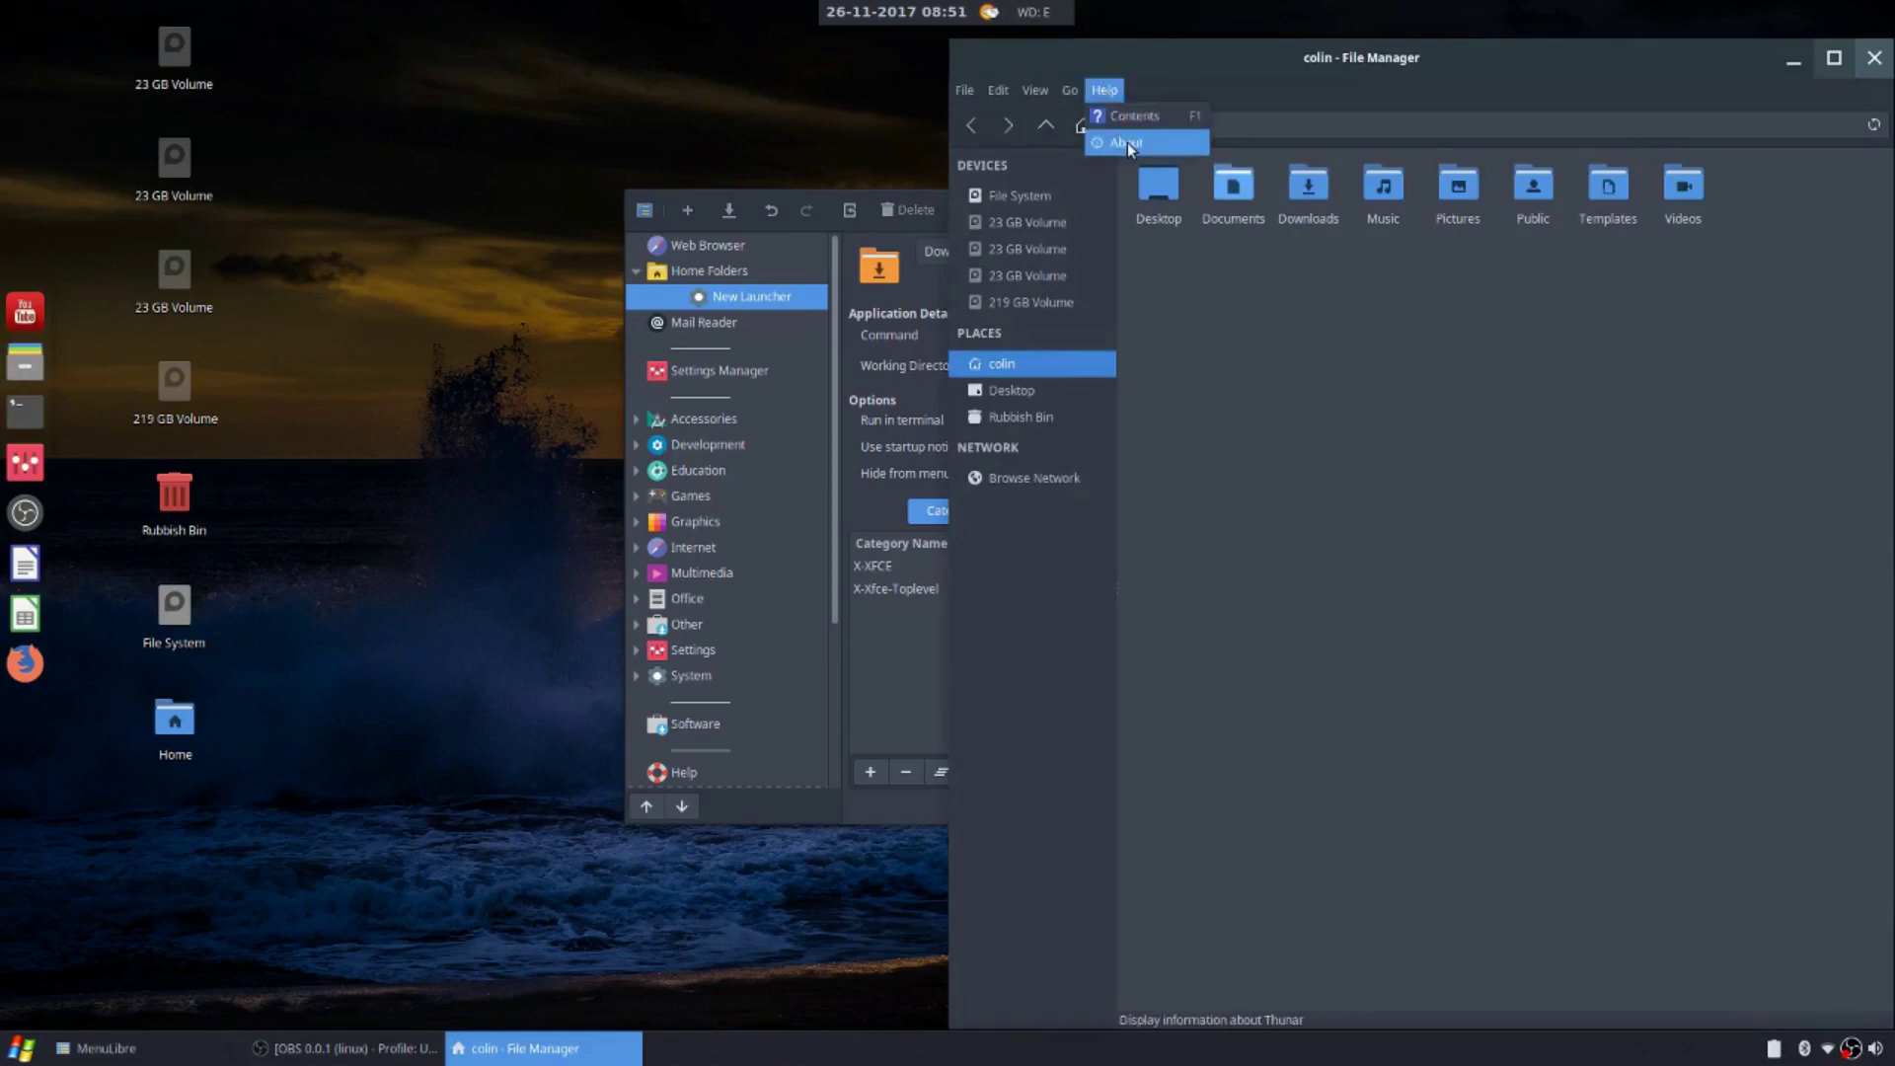
{"action": "left_click", "coordinate": [1128, 144]}
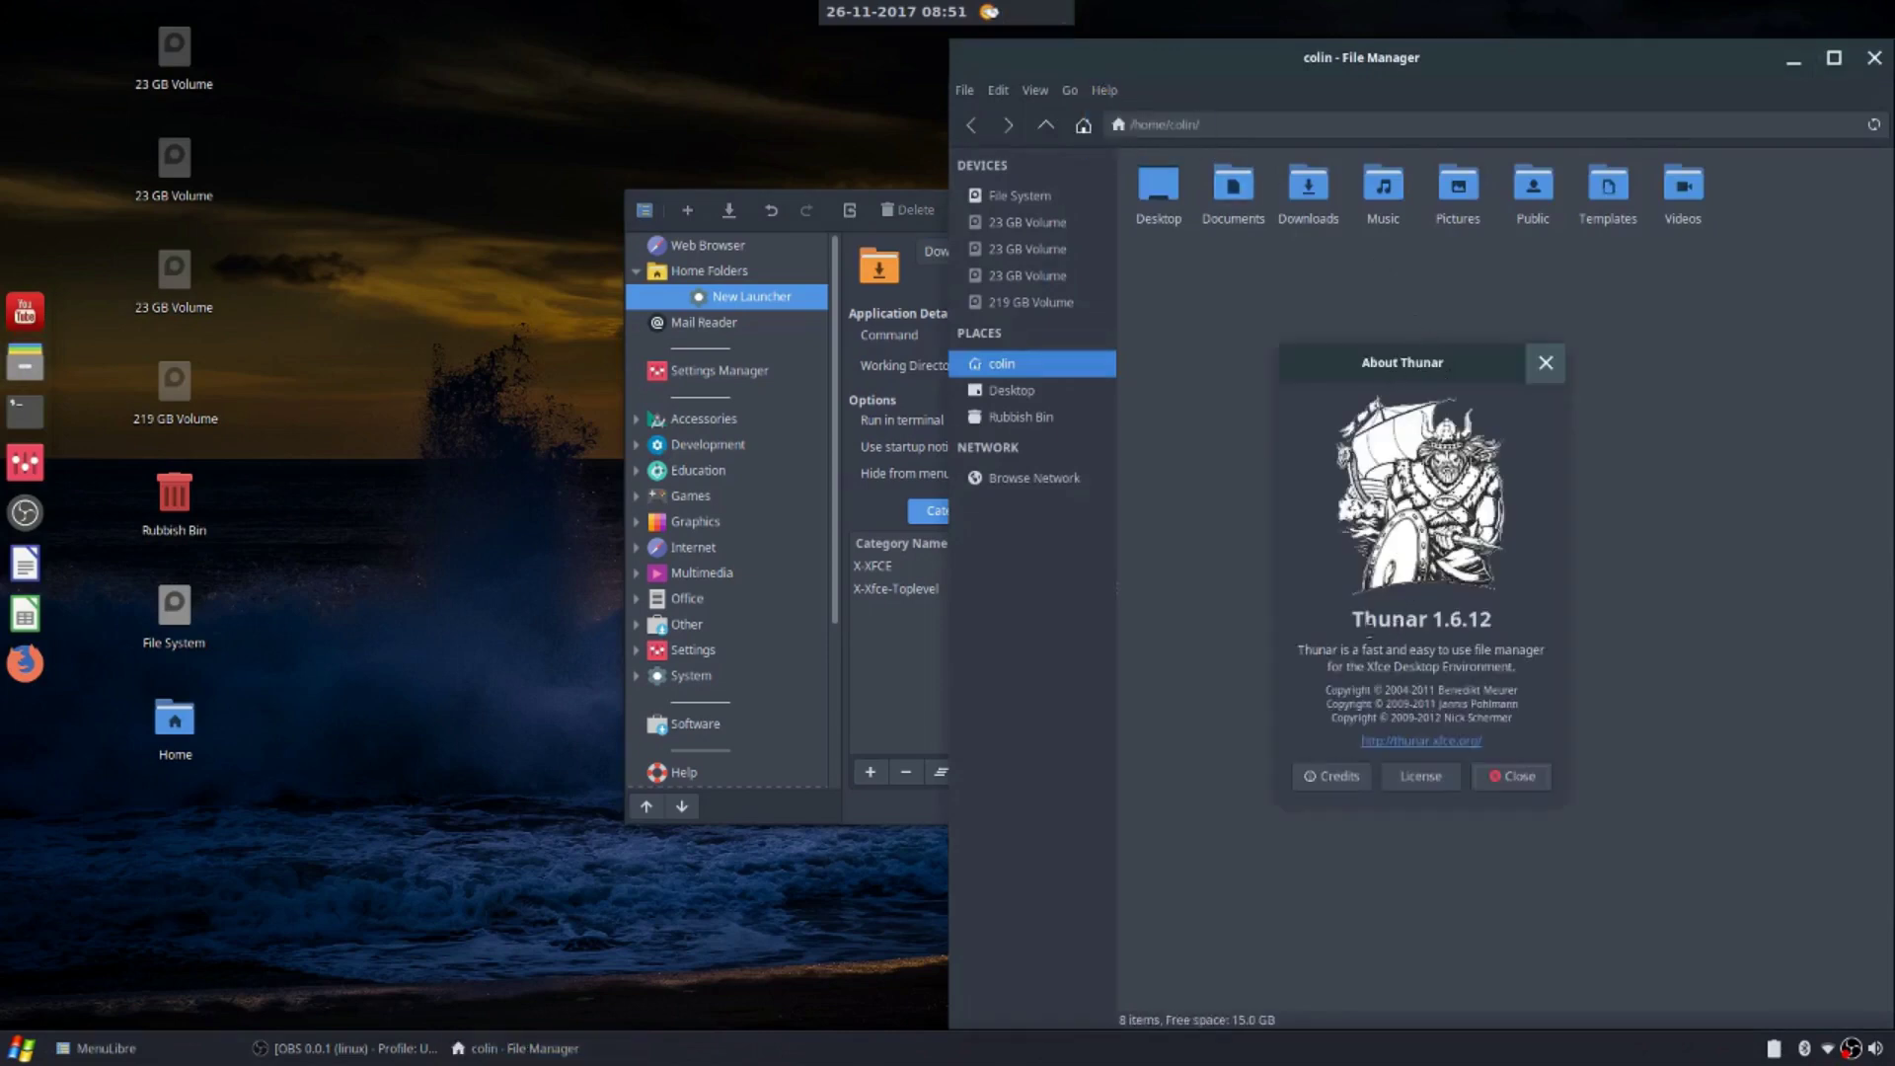
{"action": "left_click", "coordinate": [1516, 774]}
{"action": "left_click", "coordinate": [1875, 57]}
Reopen the file manager and browse from the file system root to /usr/share/applications
{"action": "left_click", "coordinate": [25, 363]}
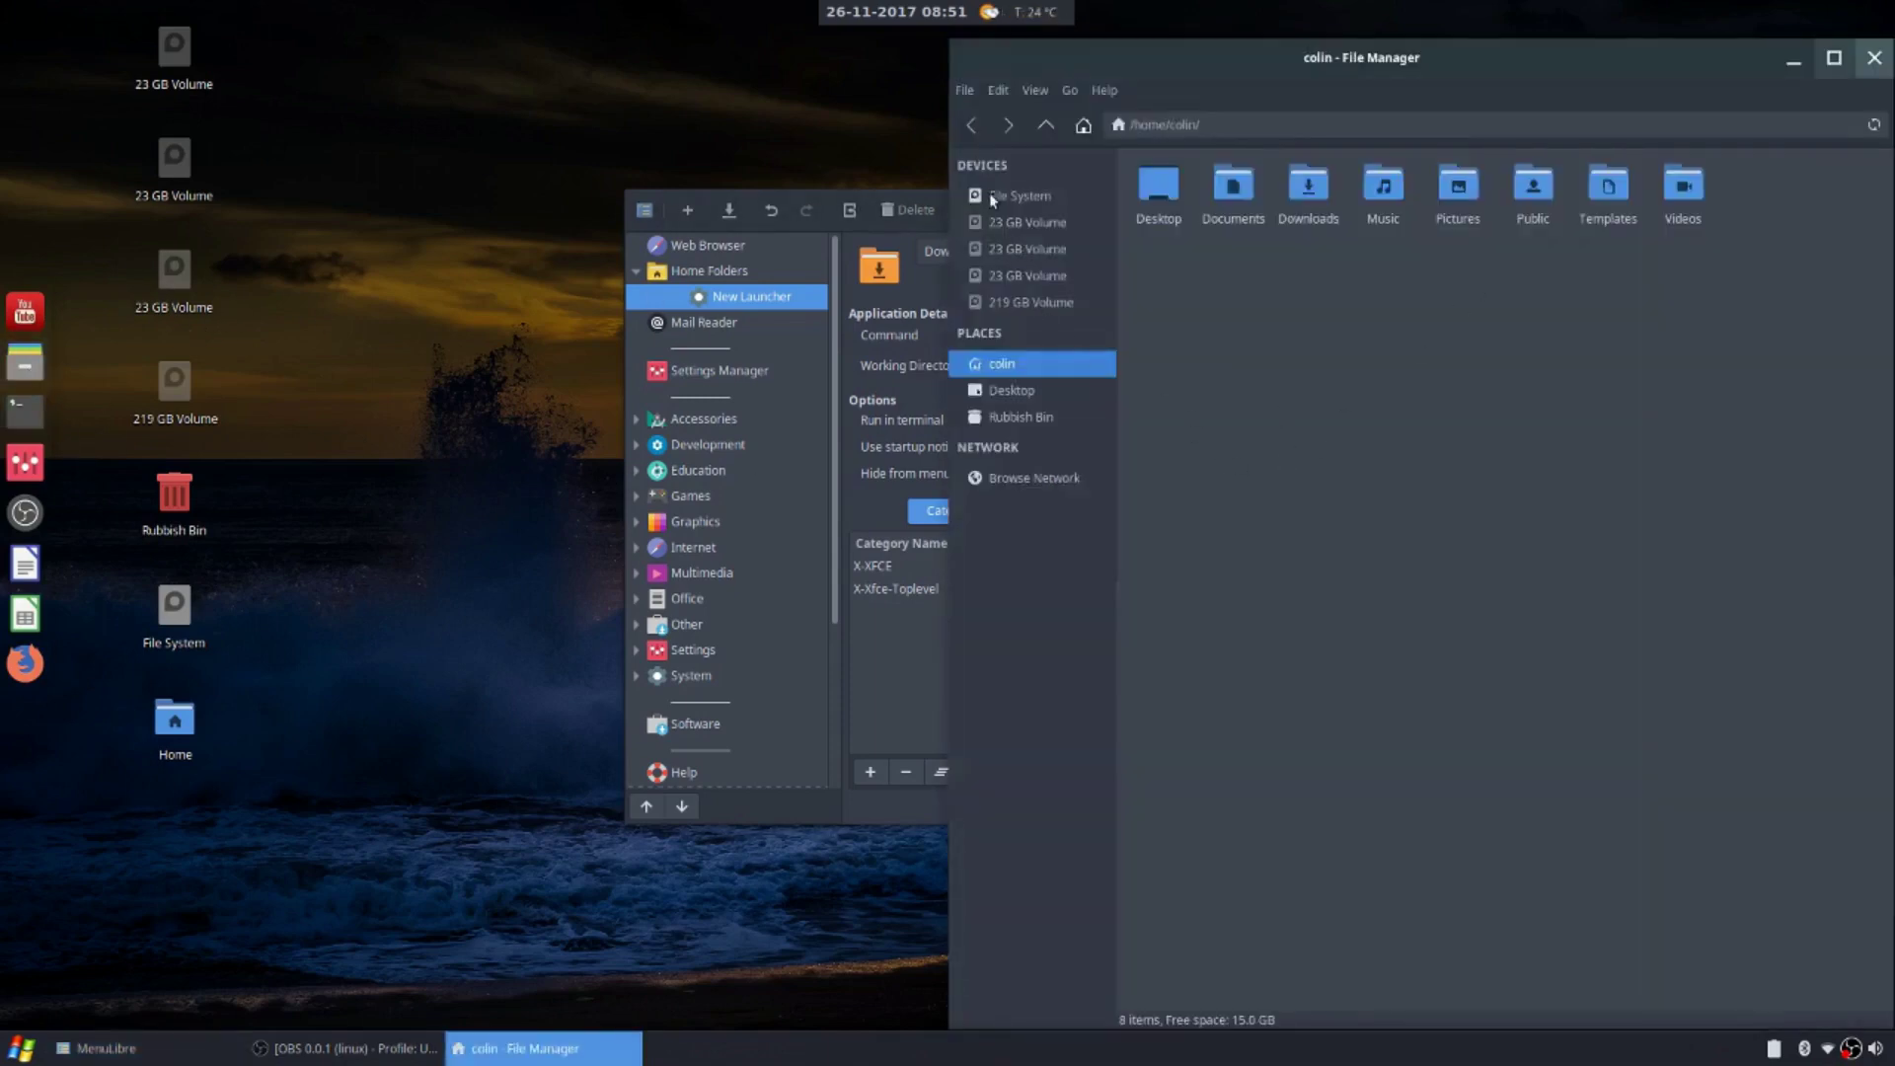
{"action": "left_click", "coordinate": [1016, 195]}
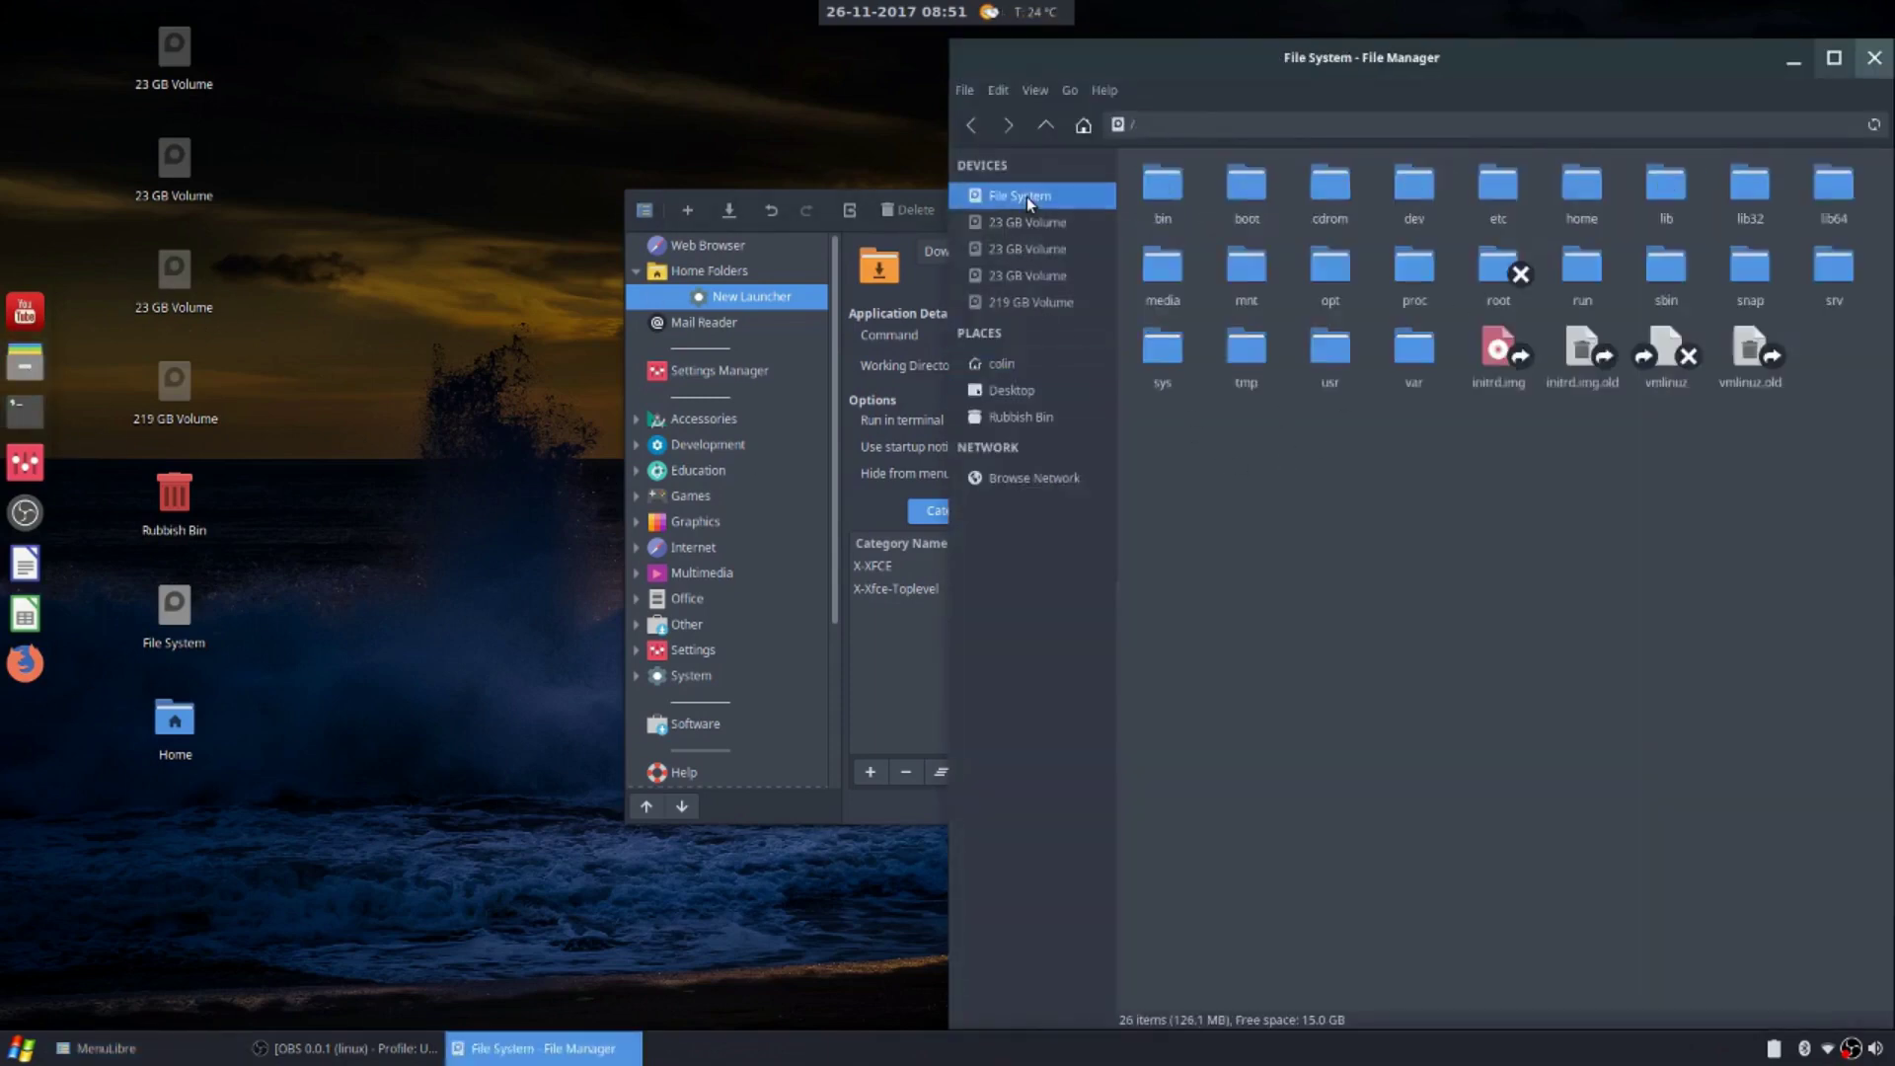
{"action": "double_click", "coordinate": [1323, 345]}
{"action": "double_click", "coordinate": [1552, 198]}
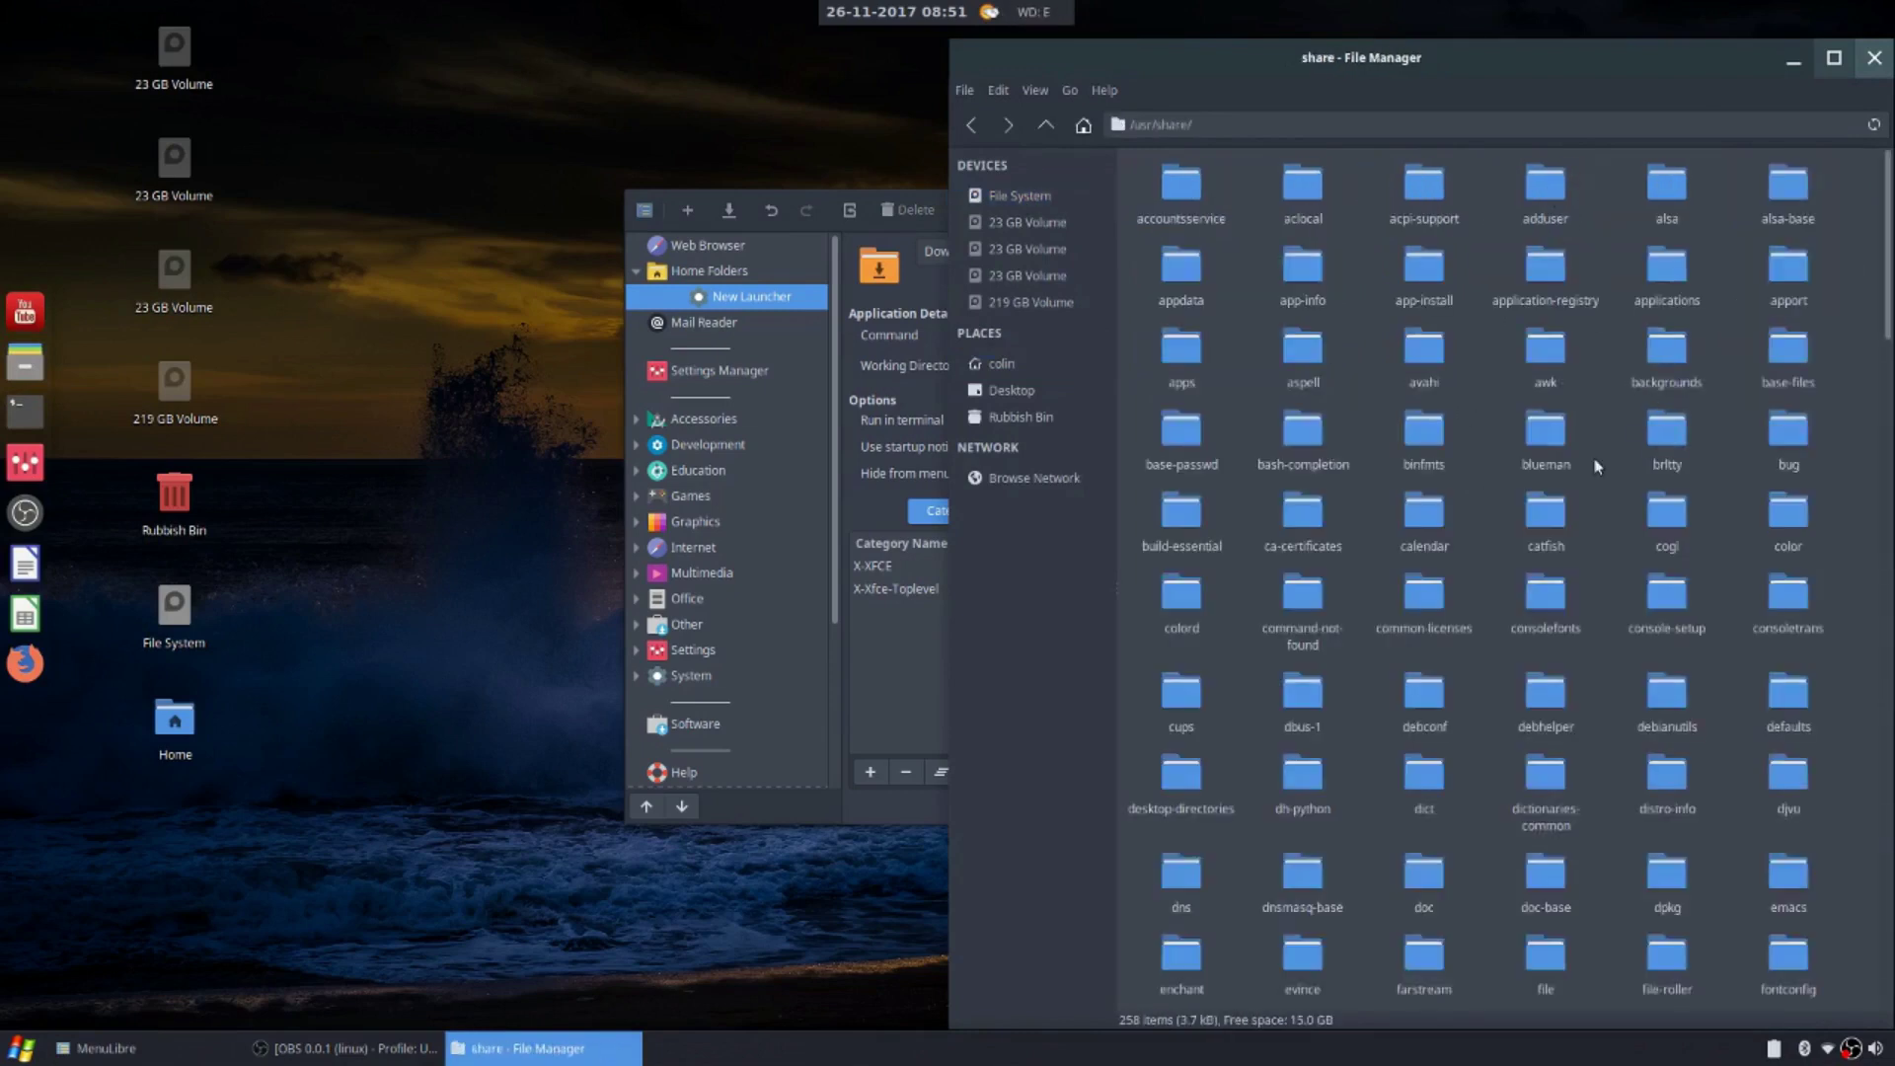
{"action": "double_click", "coordinate": [1675, 265]}
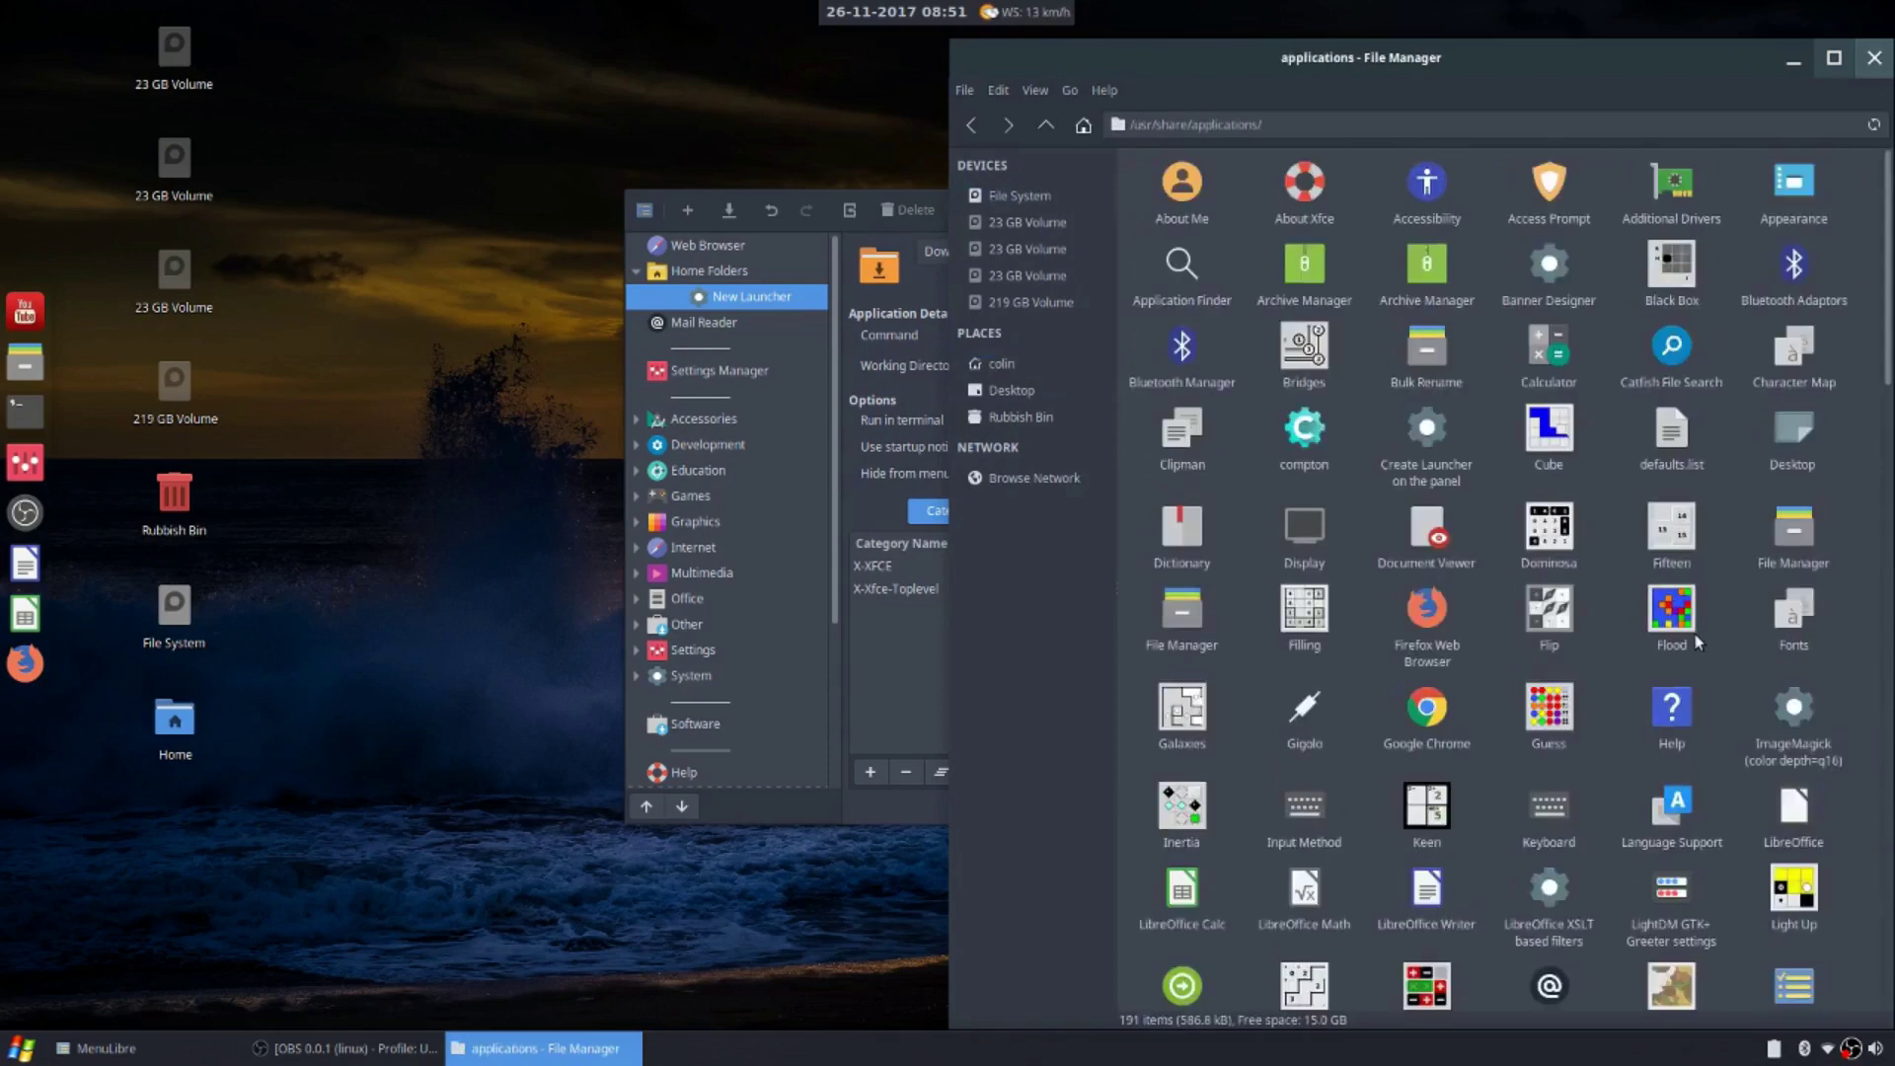
Find the Thunar File Manager entry and inspect the command in its launcher properties, closing the file manager when finished
{"action": "type", "text": "thun"}
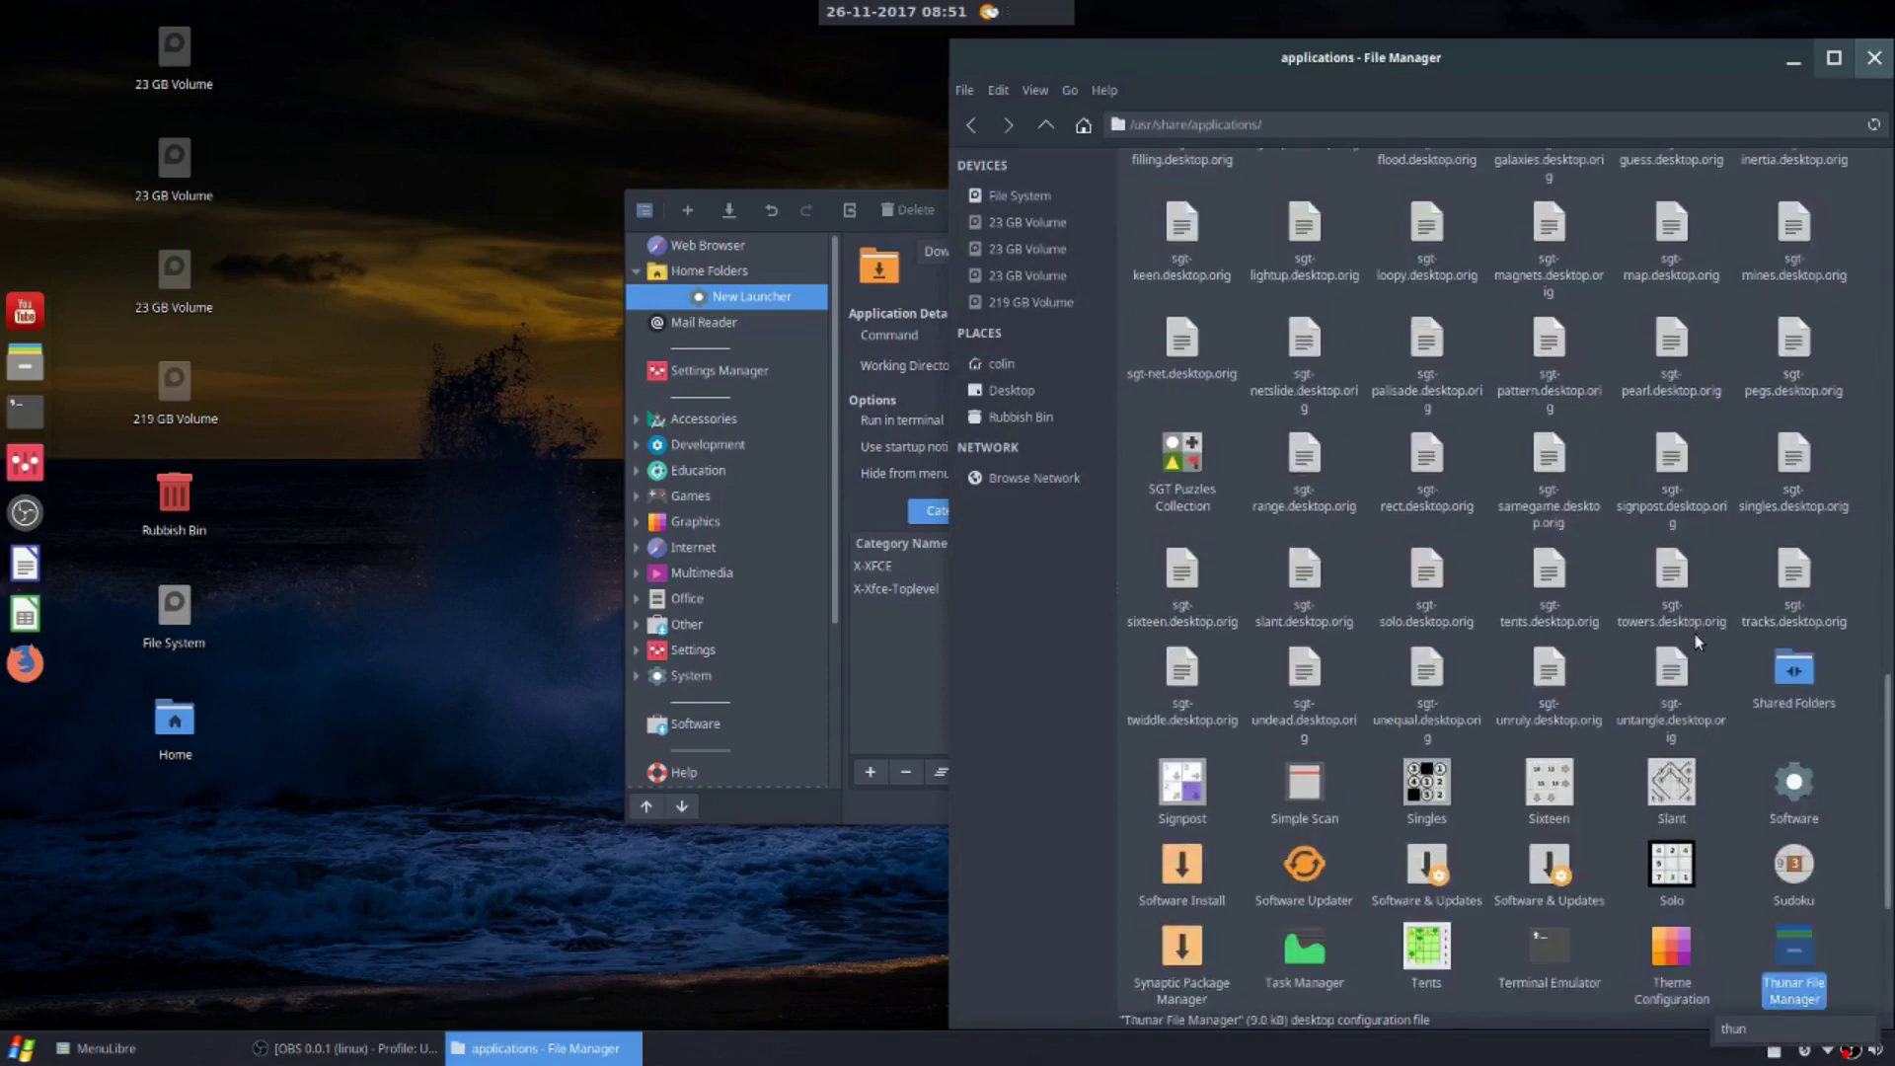
{"action": "right_click", "coordinate": [1794, 956]}
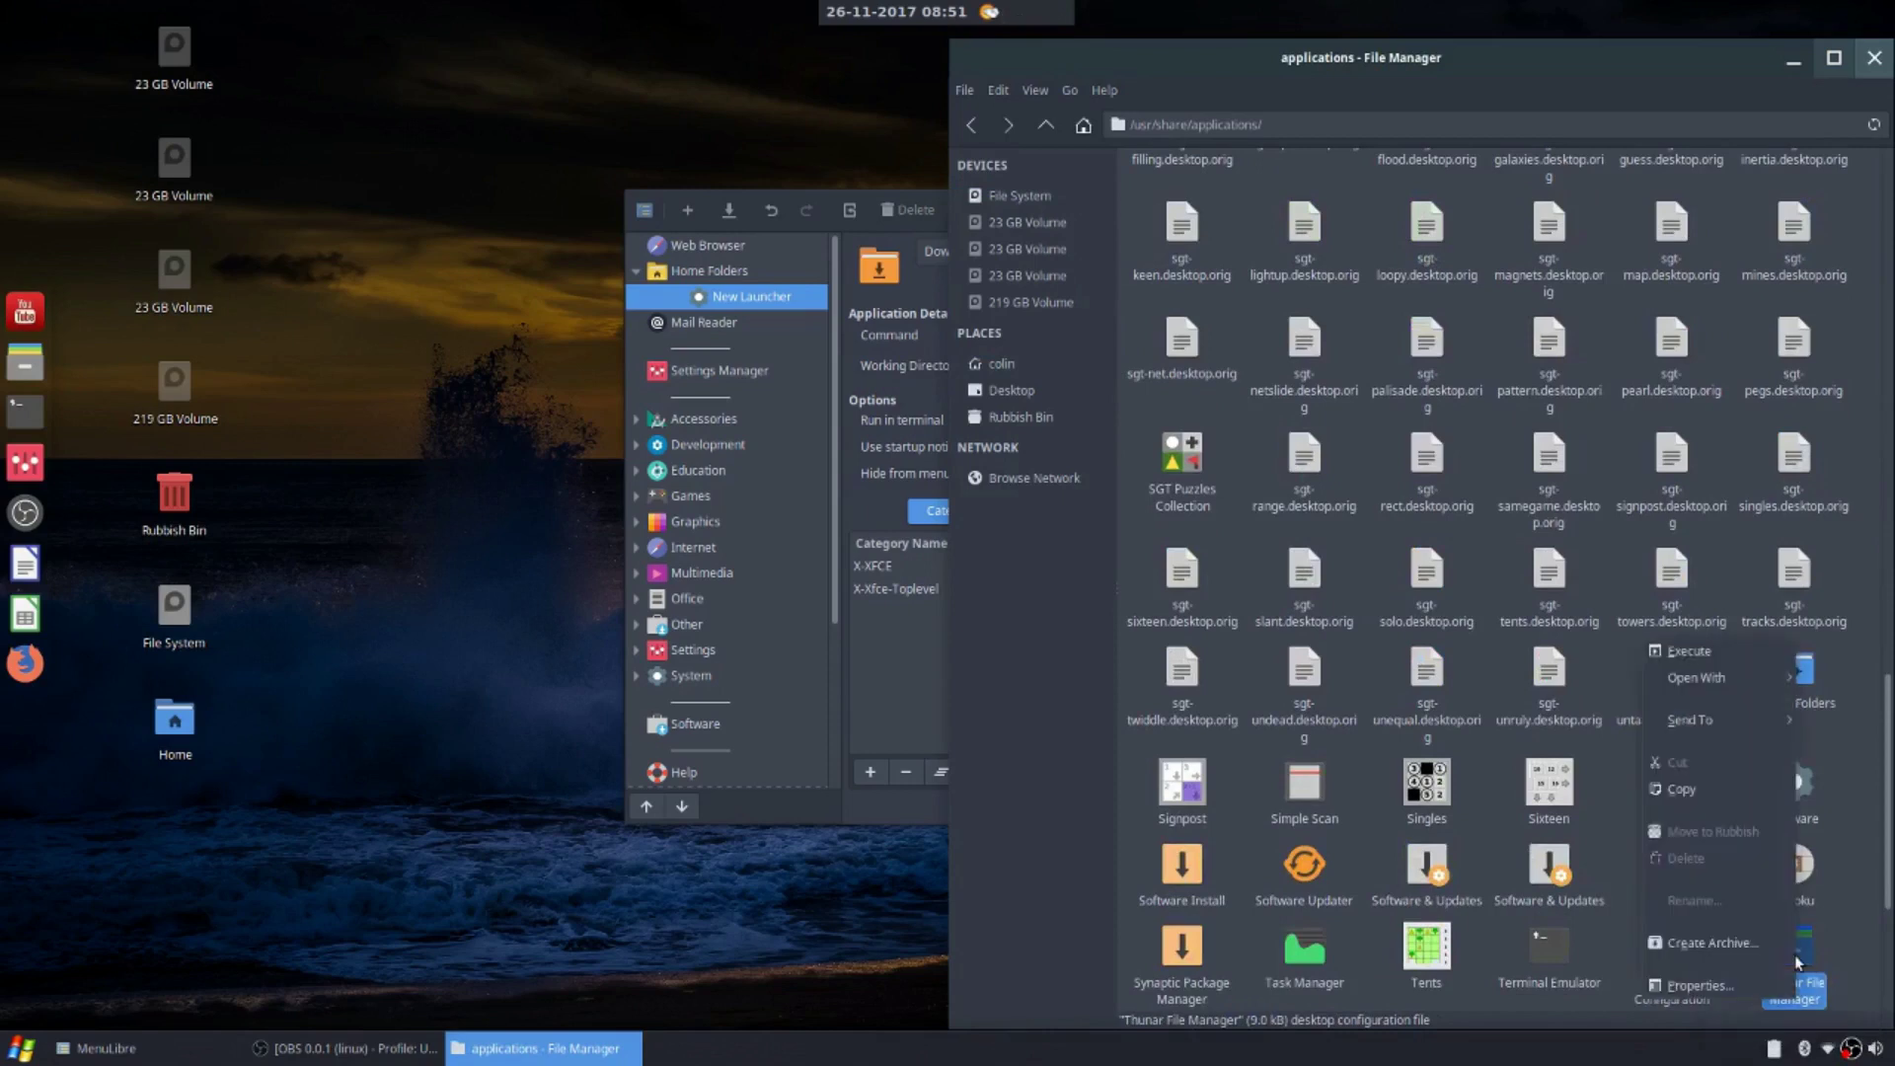
{"action": "left_click", "coordinate": [1721, 985]}
{"action": "left_click", "coordinate": [1433, 344]}
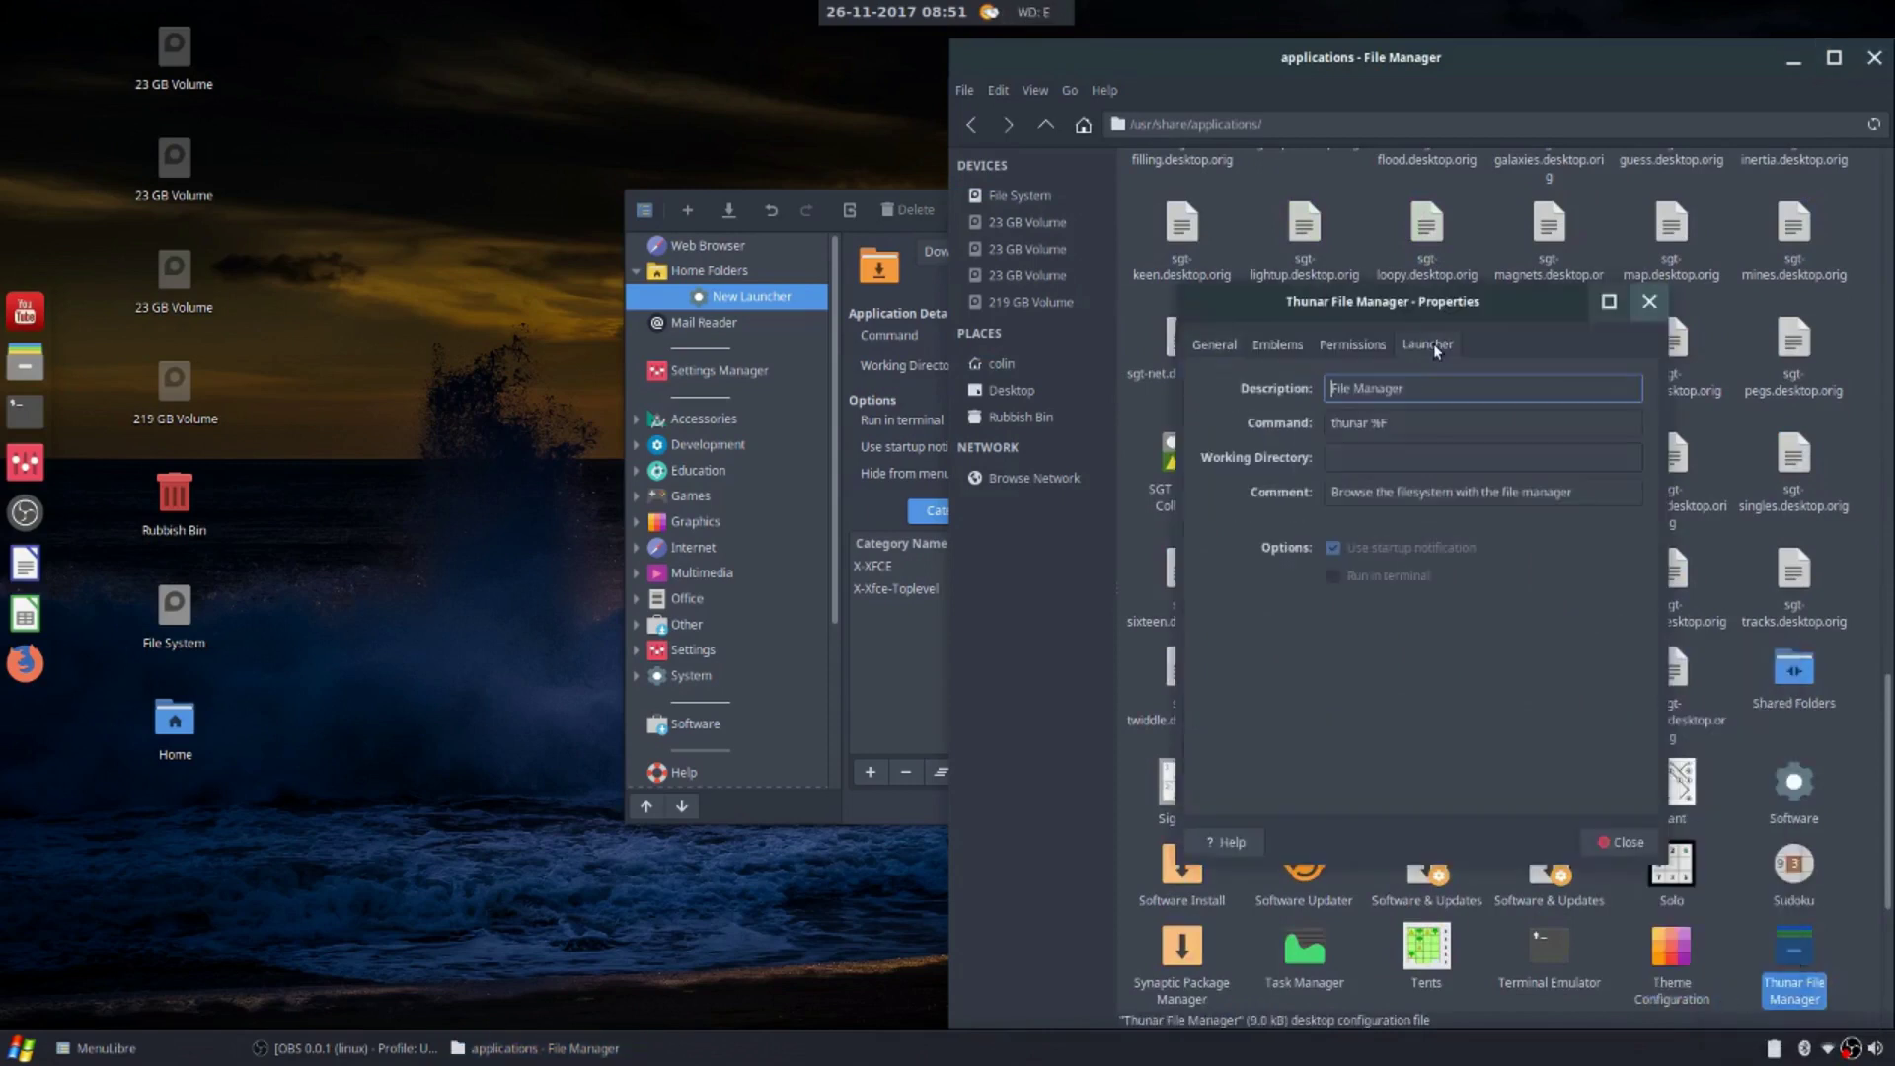
{"action": "mouse_move", "coordinate": [1332, 422]}
{"action": "left_mouse_down"}
{"action": "mouse_move", "coordinate": [1371, 423]}
{"action": "mouse_move", "coordinate": [1328, 425]}
{"action": "left_mouse_up"}
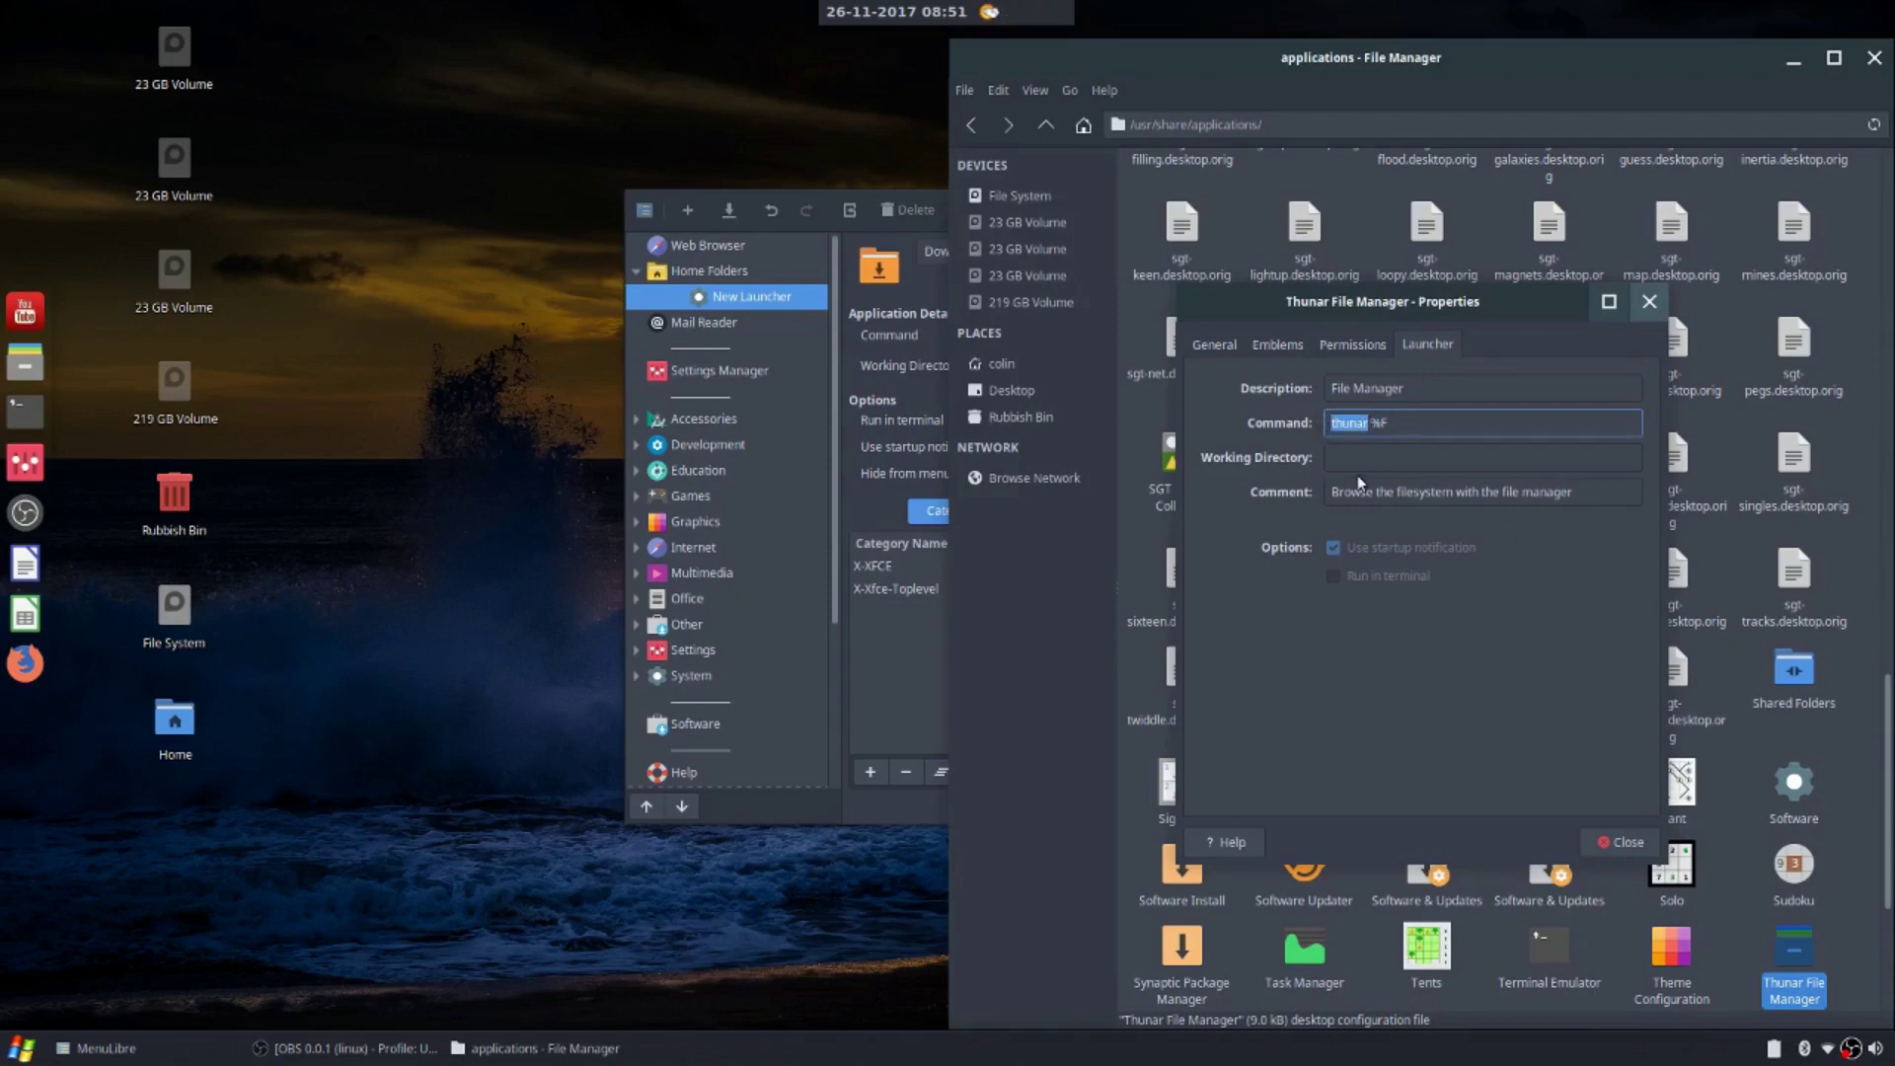
{"action": "left_click", "coordinate": [1648, 302]}
{"action": "left_click", "coordinate": [1875, 57]}
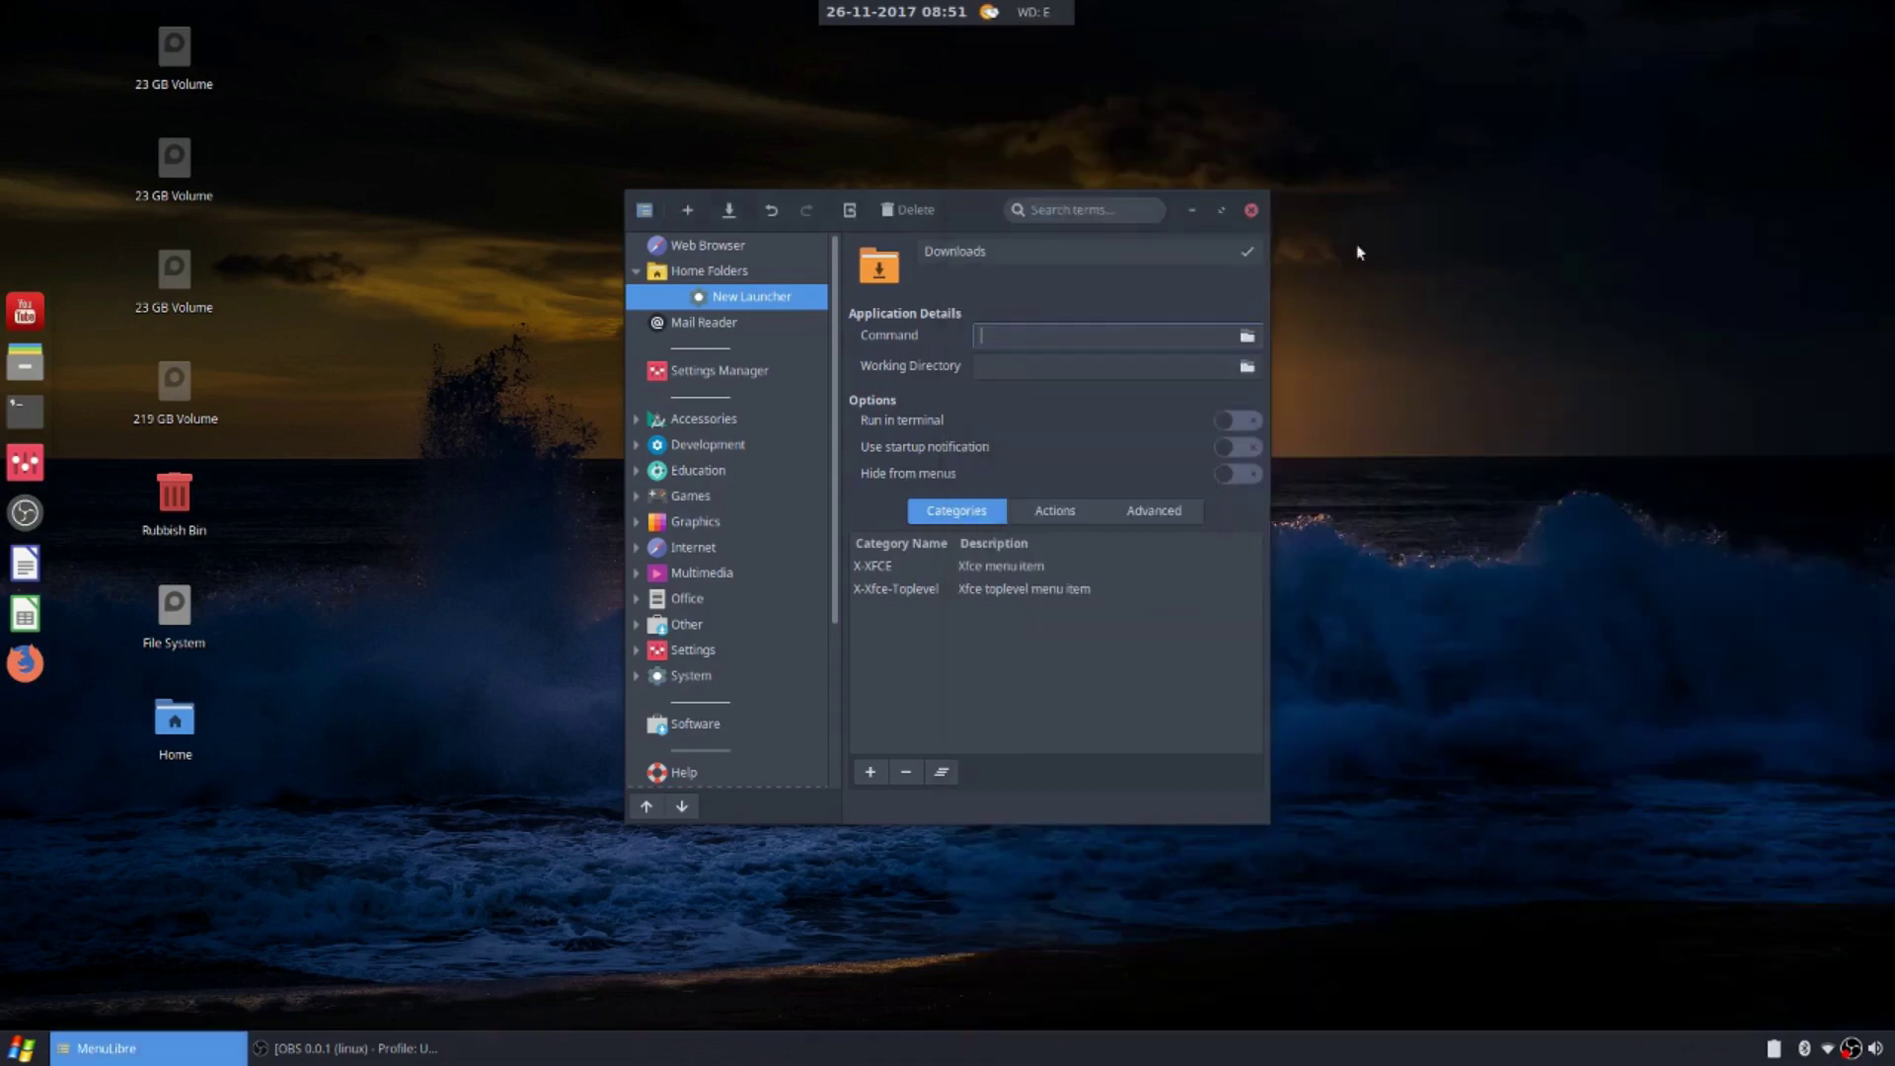
Set the Downloads launcher's command to thunar followed by the full path of the home Downloads folder
{"action": "type", "text": "thunar /home/colin/Downloads"}
Inspect the home Downloads folder's name and location in its properties beside the launcher's command, closing the properties when finished
{"action": "left_click", "coordinate": [22, 367]}
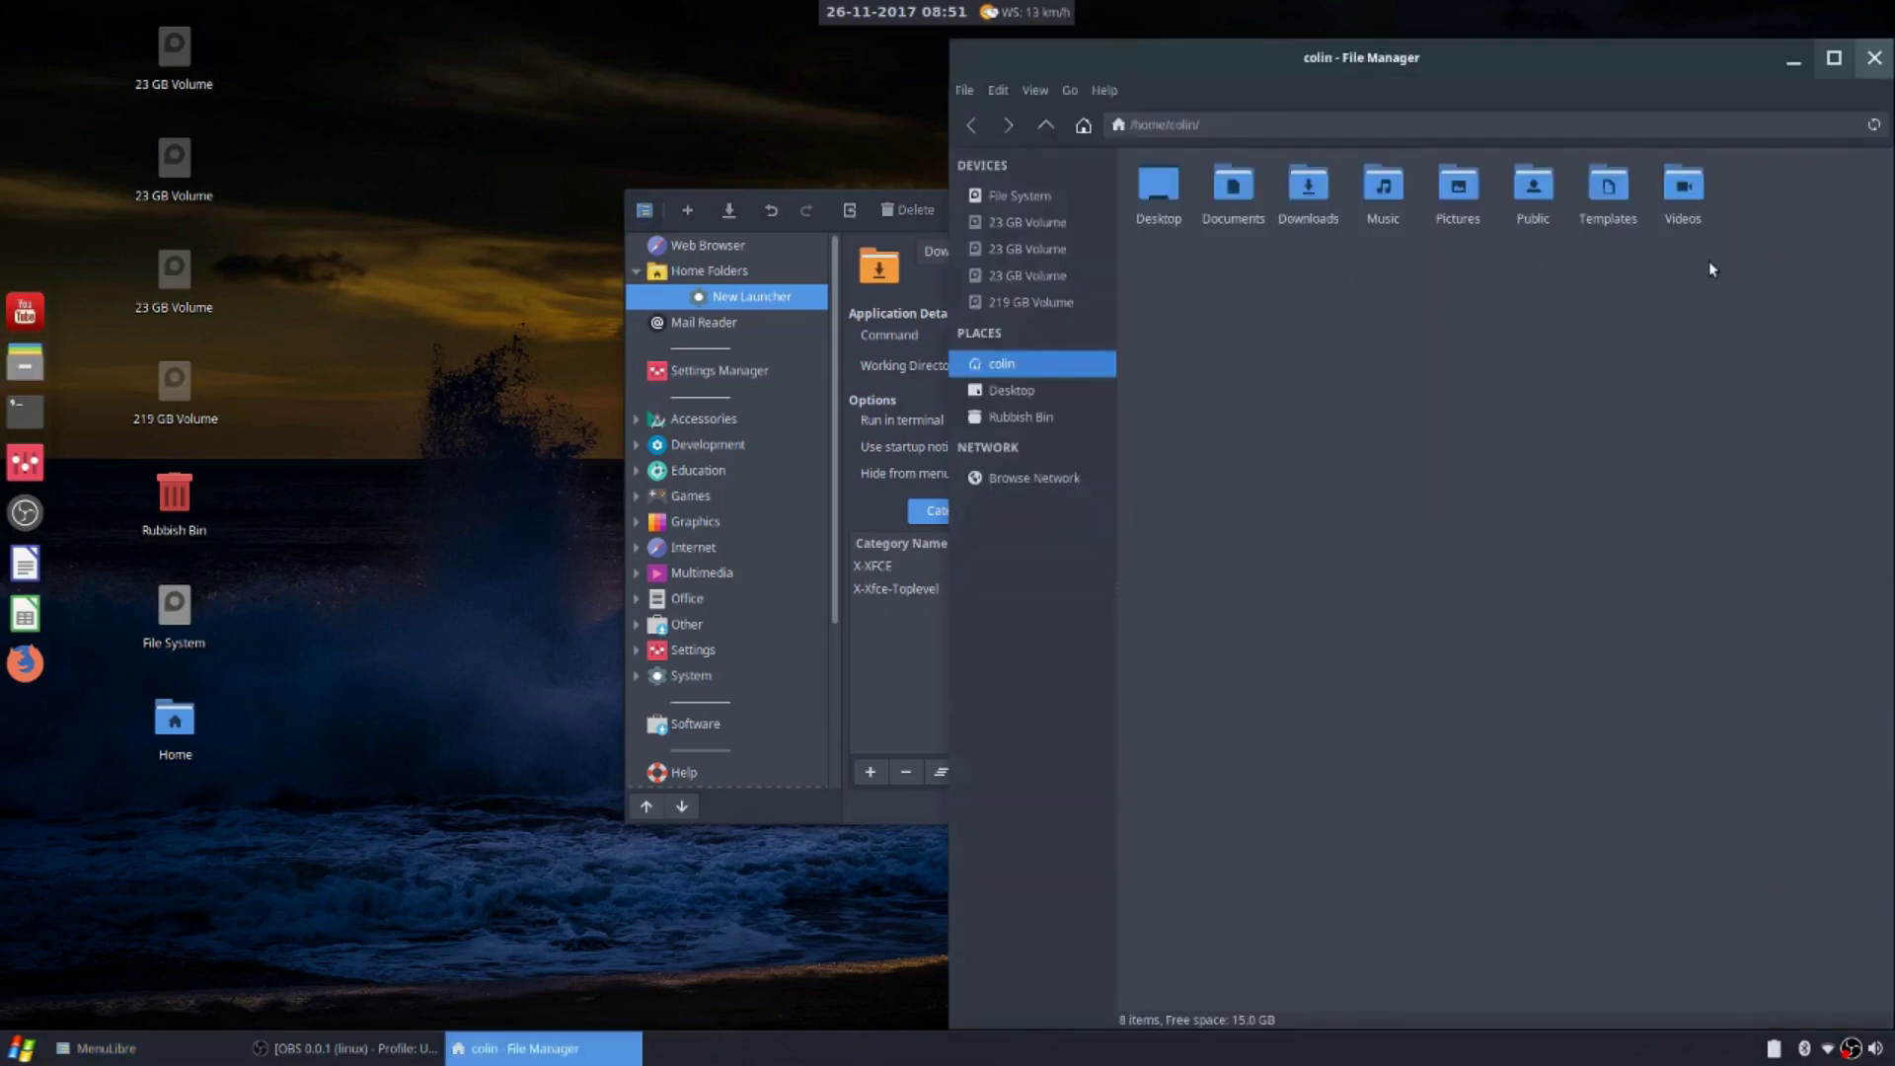
{"action": "right_click", "coordinate": [1301, 188]}
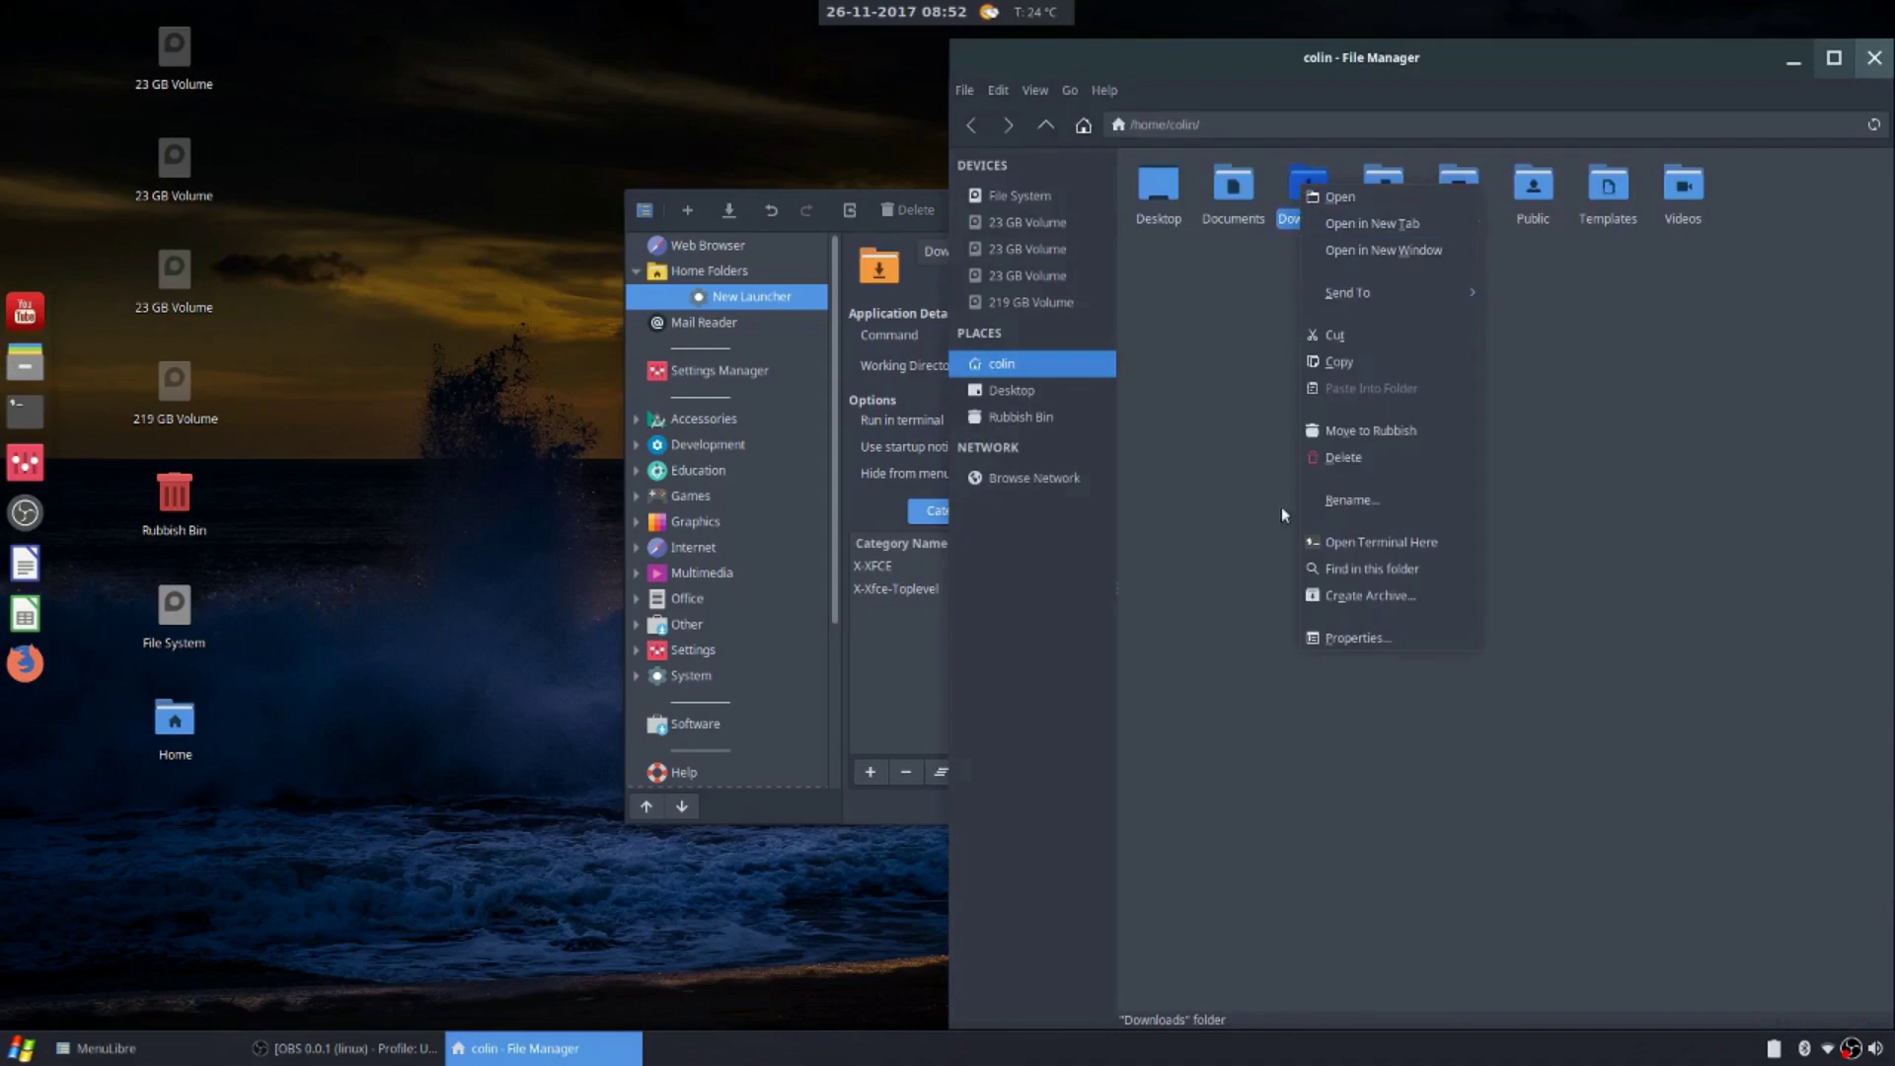
{"action": "left_click", "coordinate": [1371, 637]}
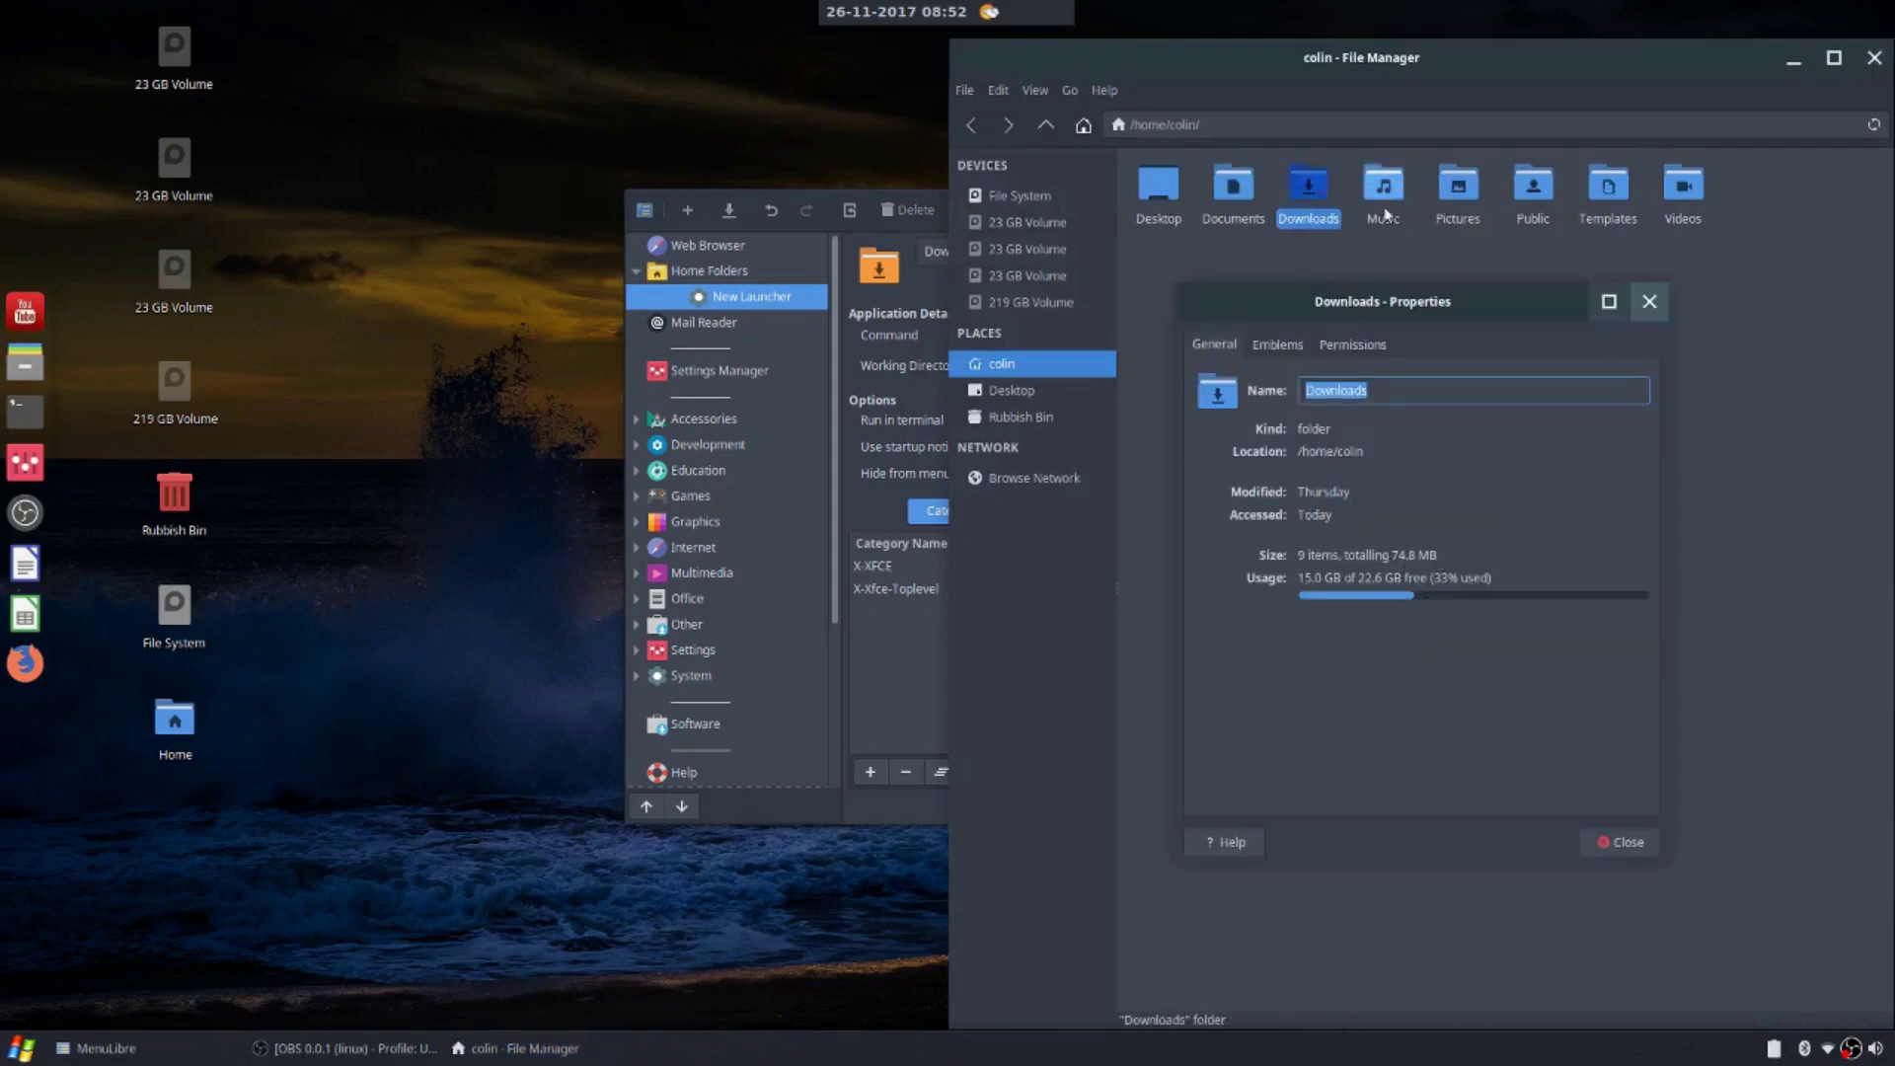
{"action": "left_click", "coordinate": [1785, 59]}
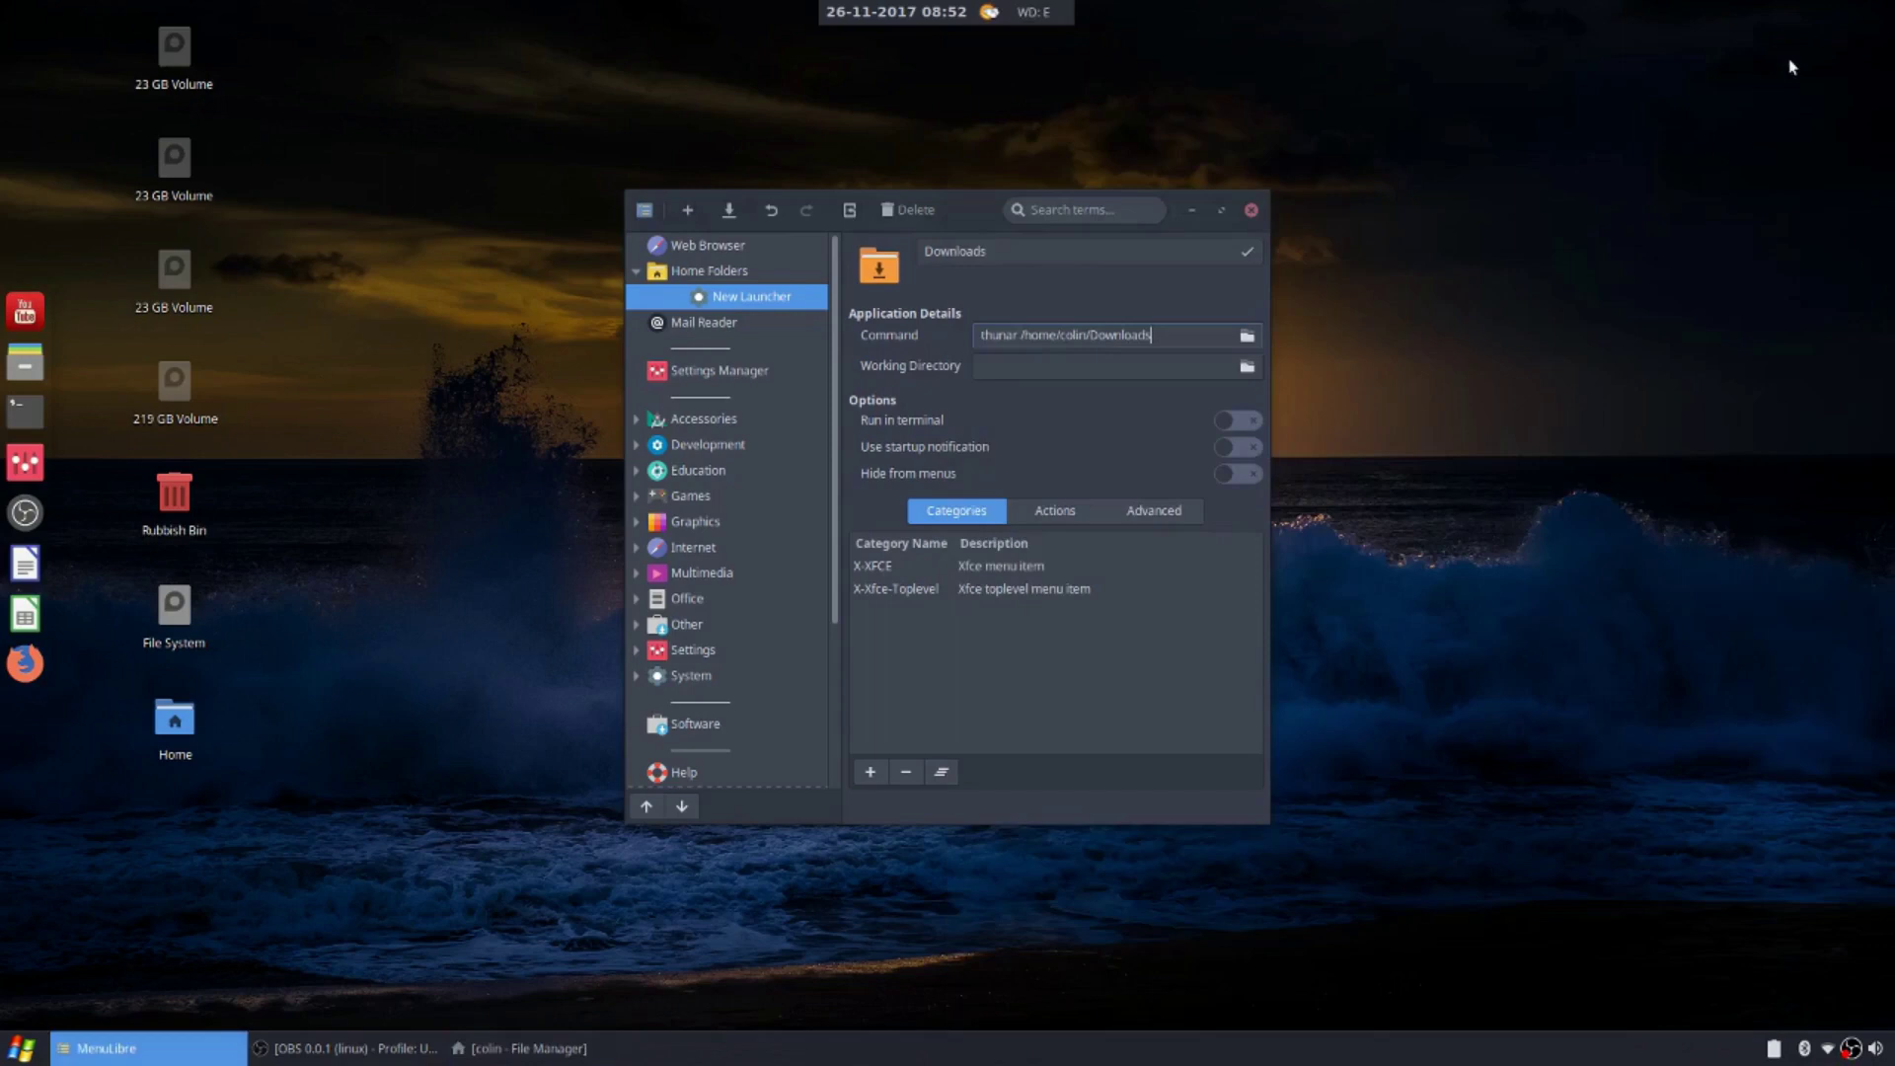
{"action": "left_click", "coordinate": [482, 1051]}
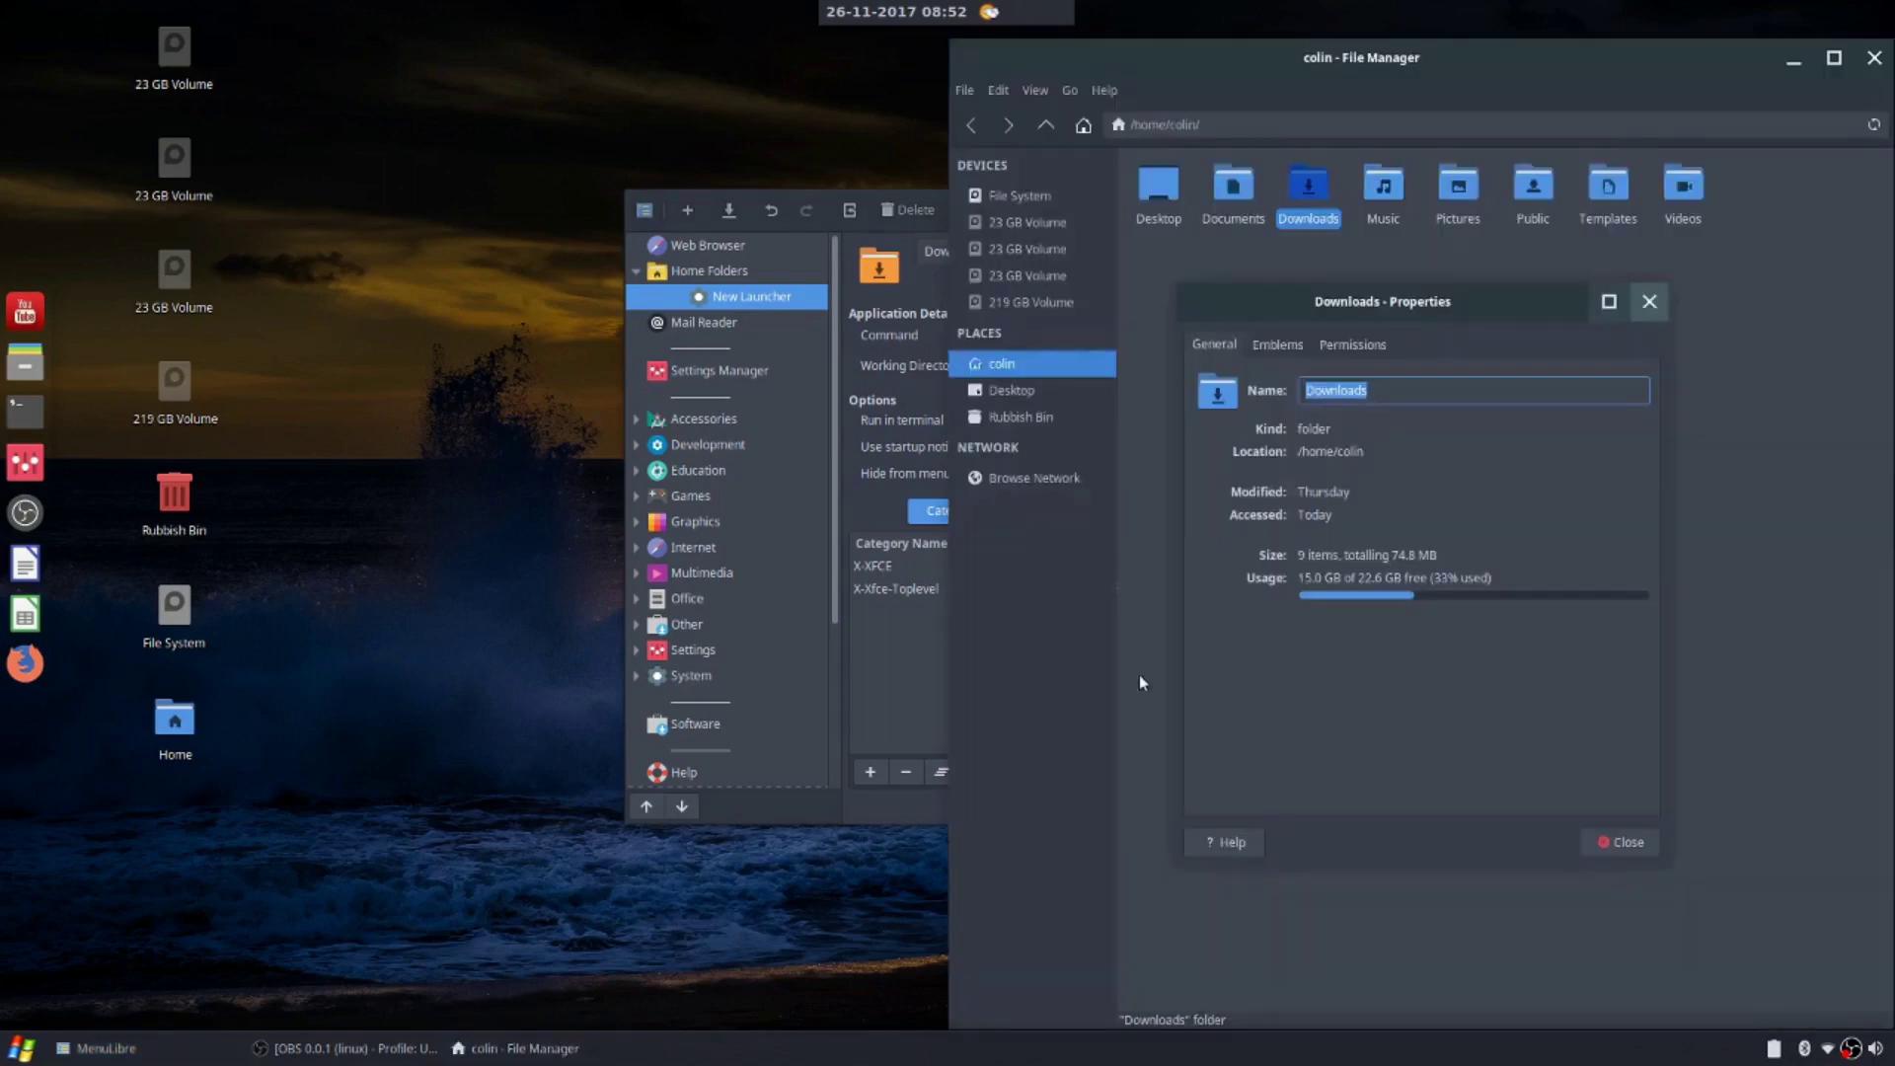
{"action": "left_click_drag", "start_coordinate": [826, 199], "coordinate": [702, 273]}
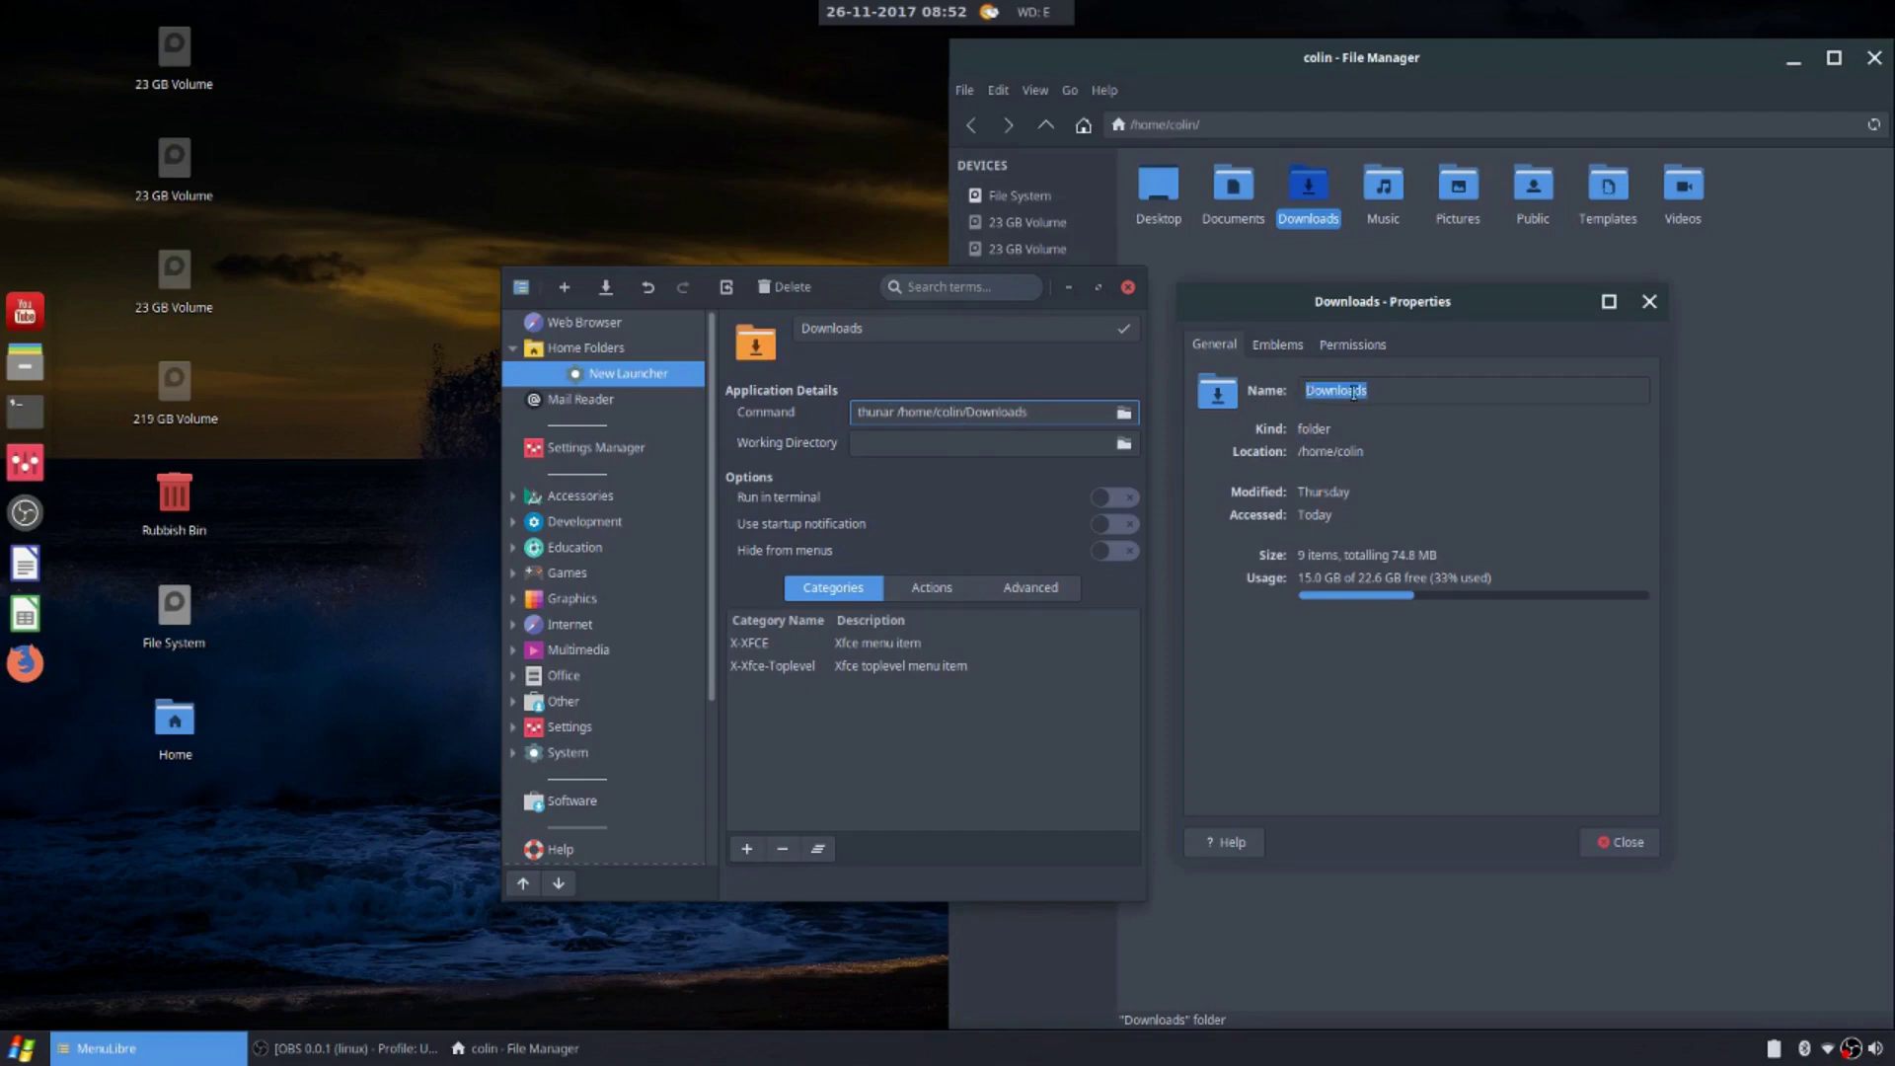
{"action": "left_click", "coordinate": [1619, 842]}
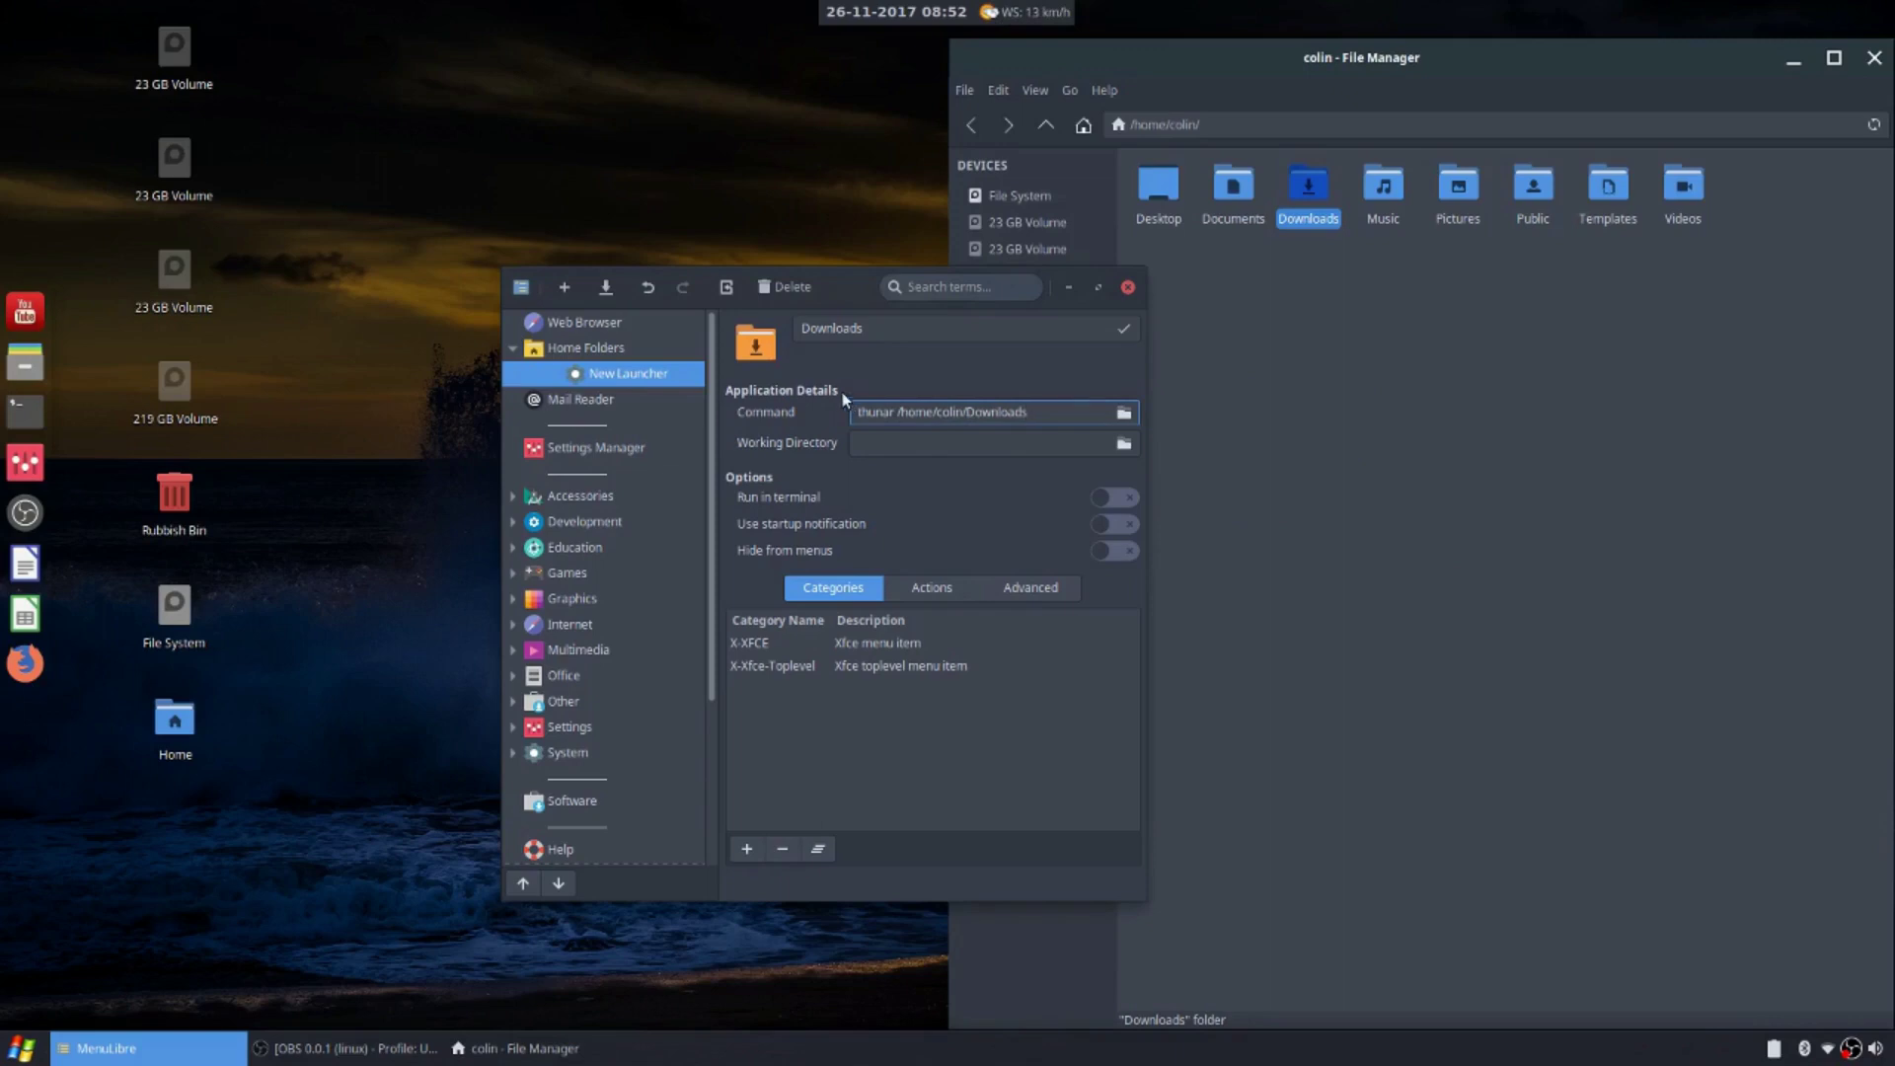
Save the Downloads launcher and close the file manager window
{"action": "left_click", "coordinate": [606, 287]}
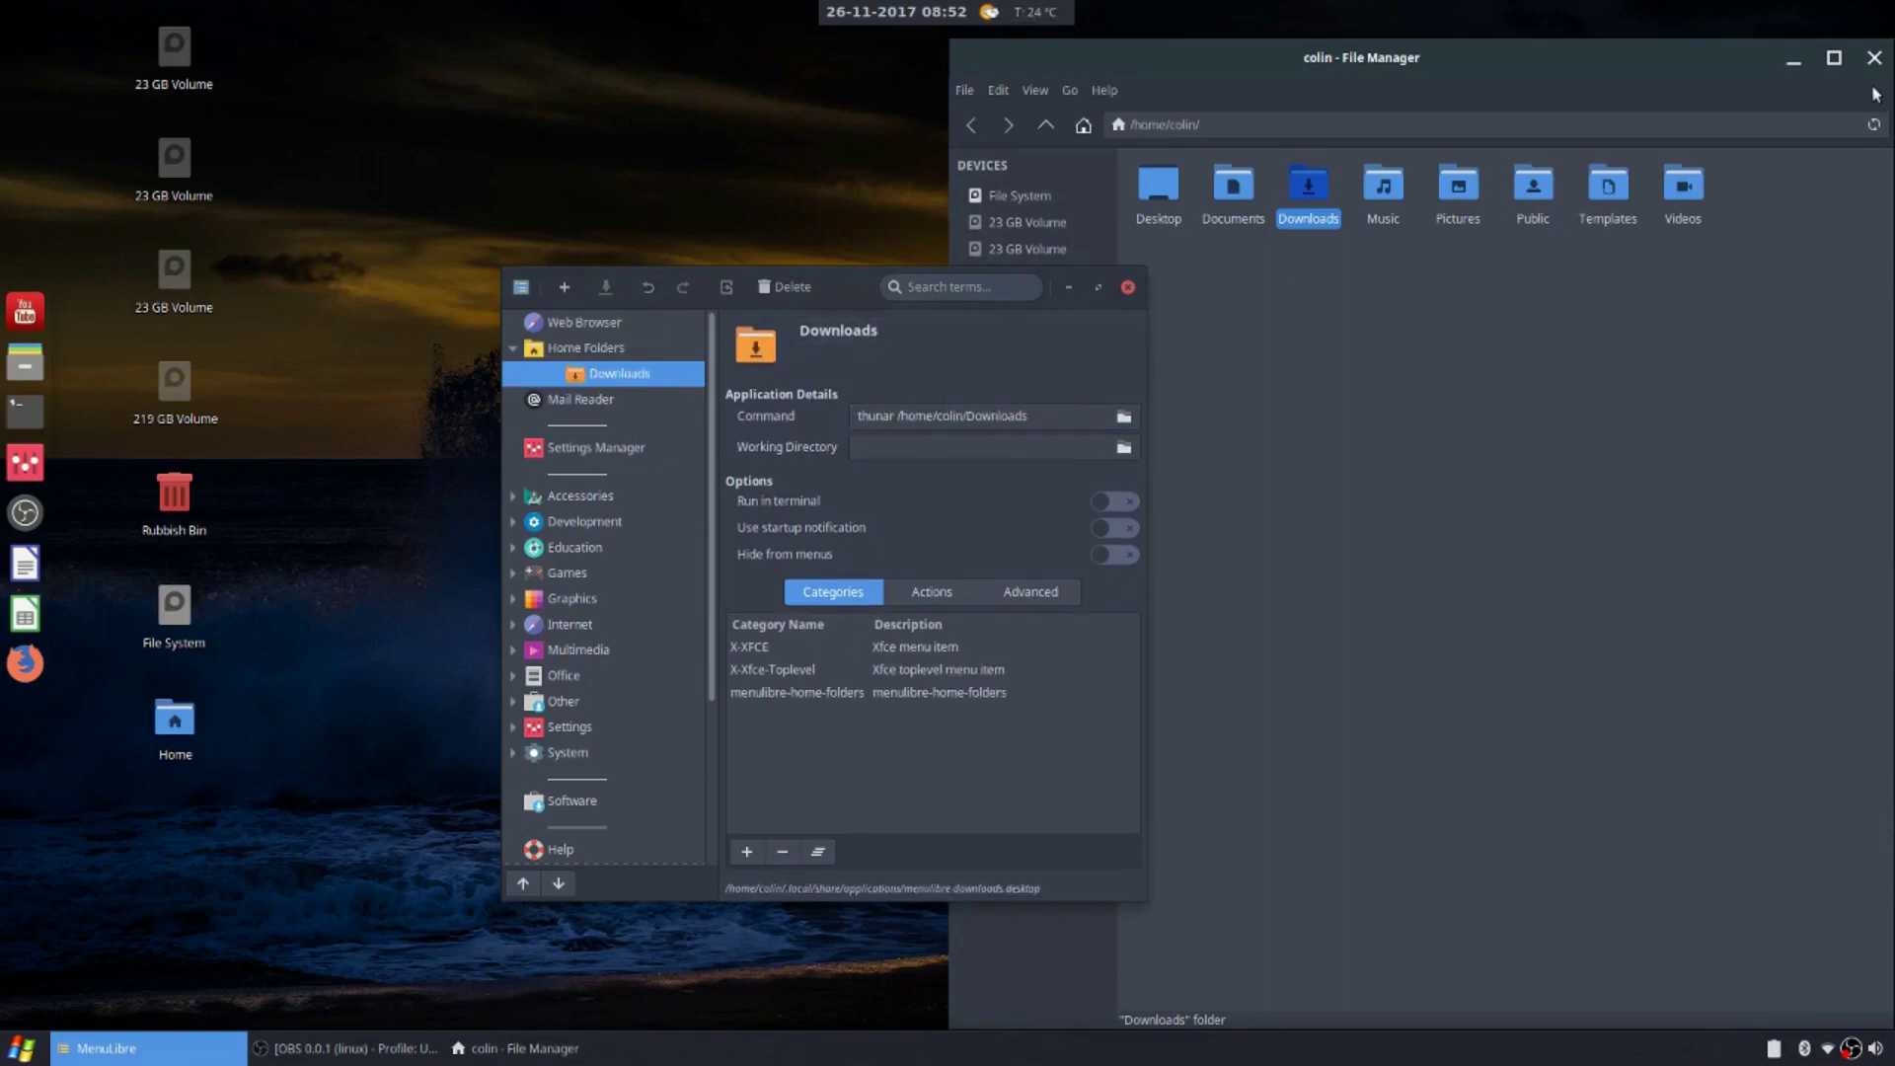
{"action": "left_click", "coordinate": [1875, 57]}
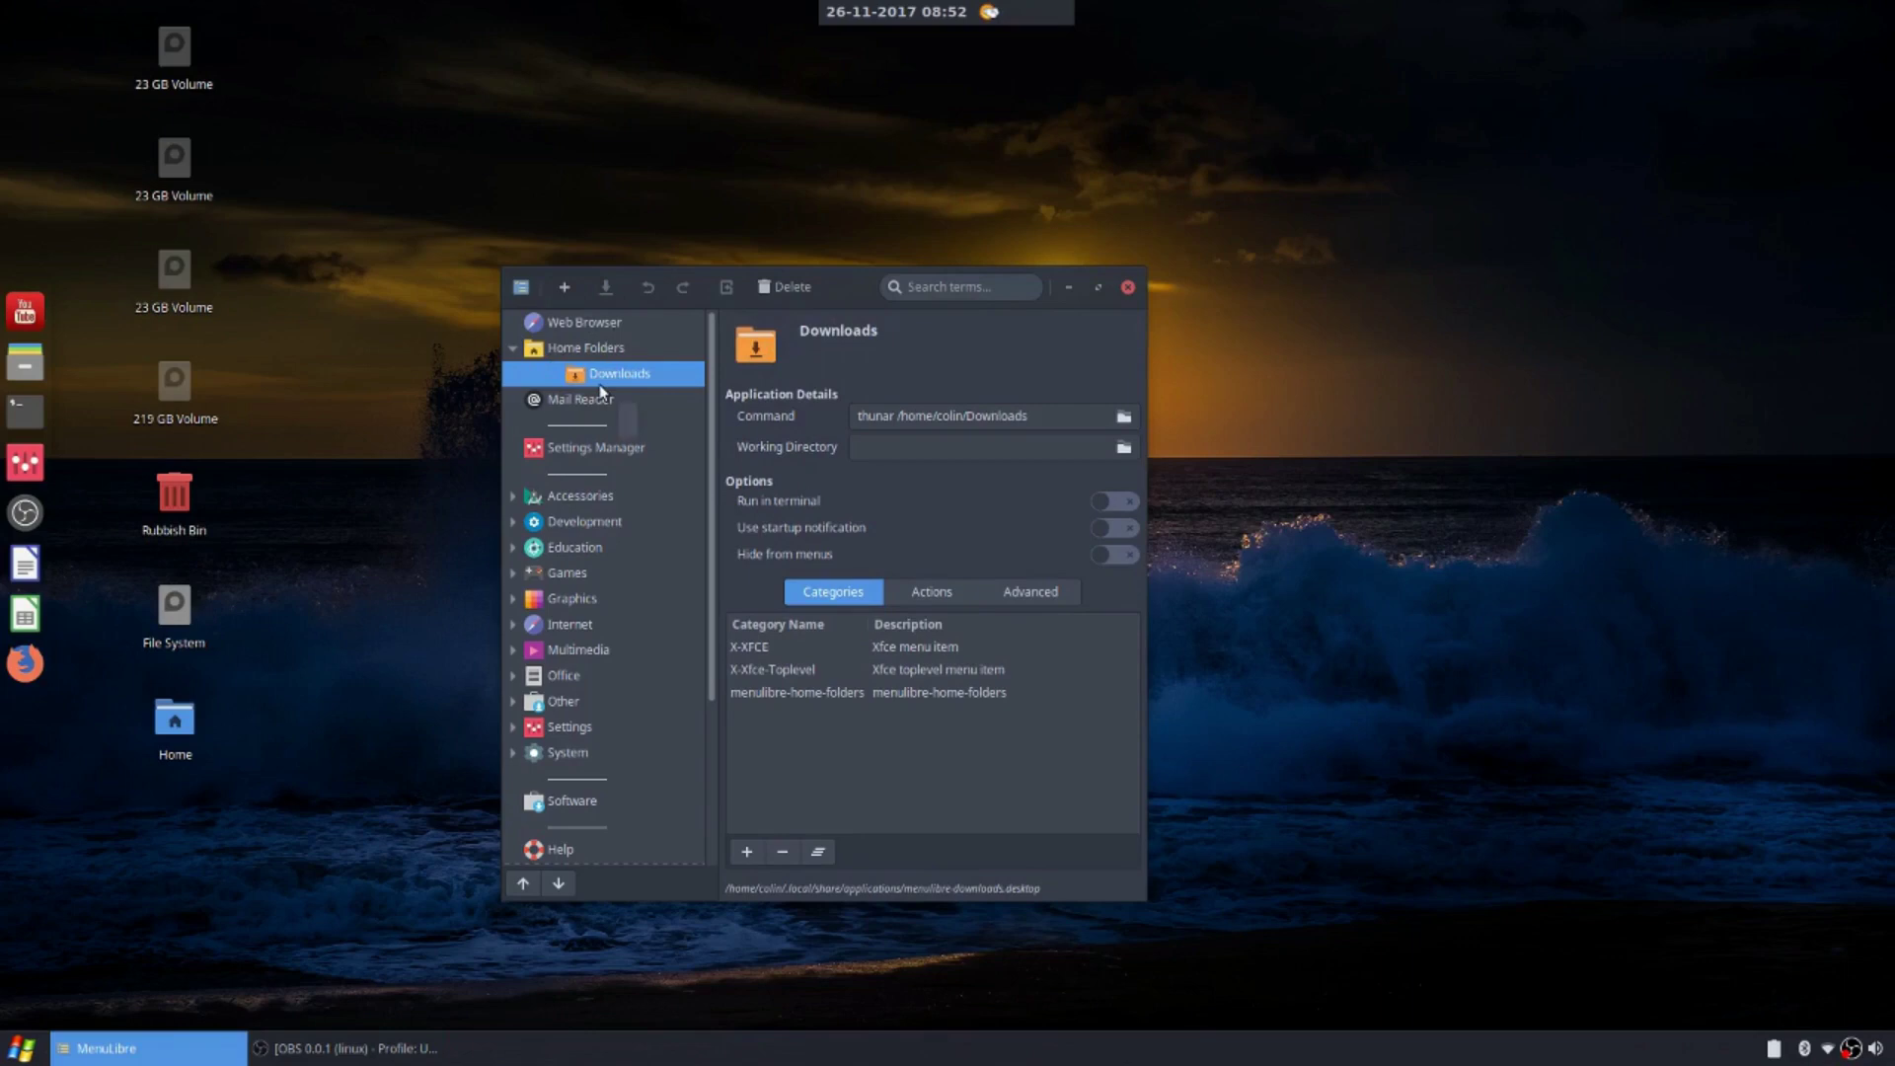
Test the Downloads launcher from Home Folders in the applications menu and close the folder window it opens
{"action": "left_click", "coordinate": [12, 1049]}
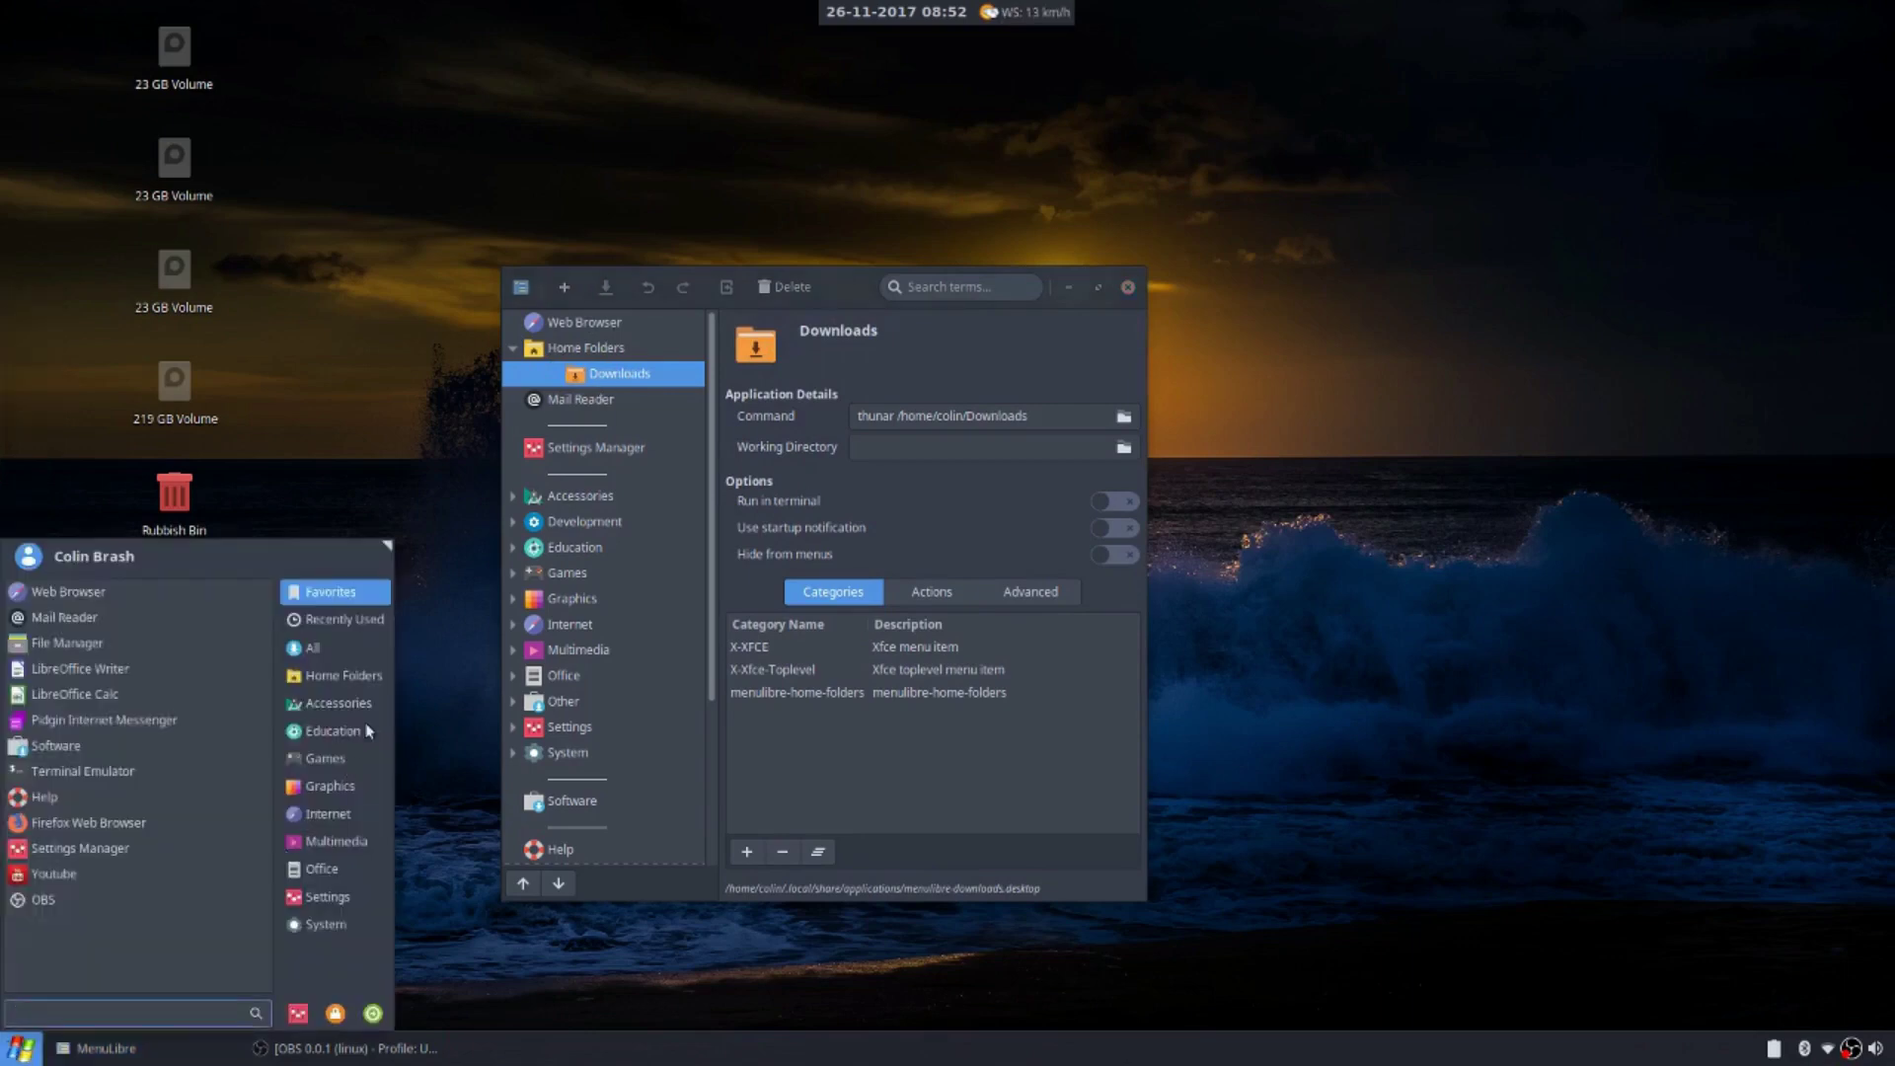
{"action": "left_click", "coordinate": [335, 679]}
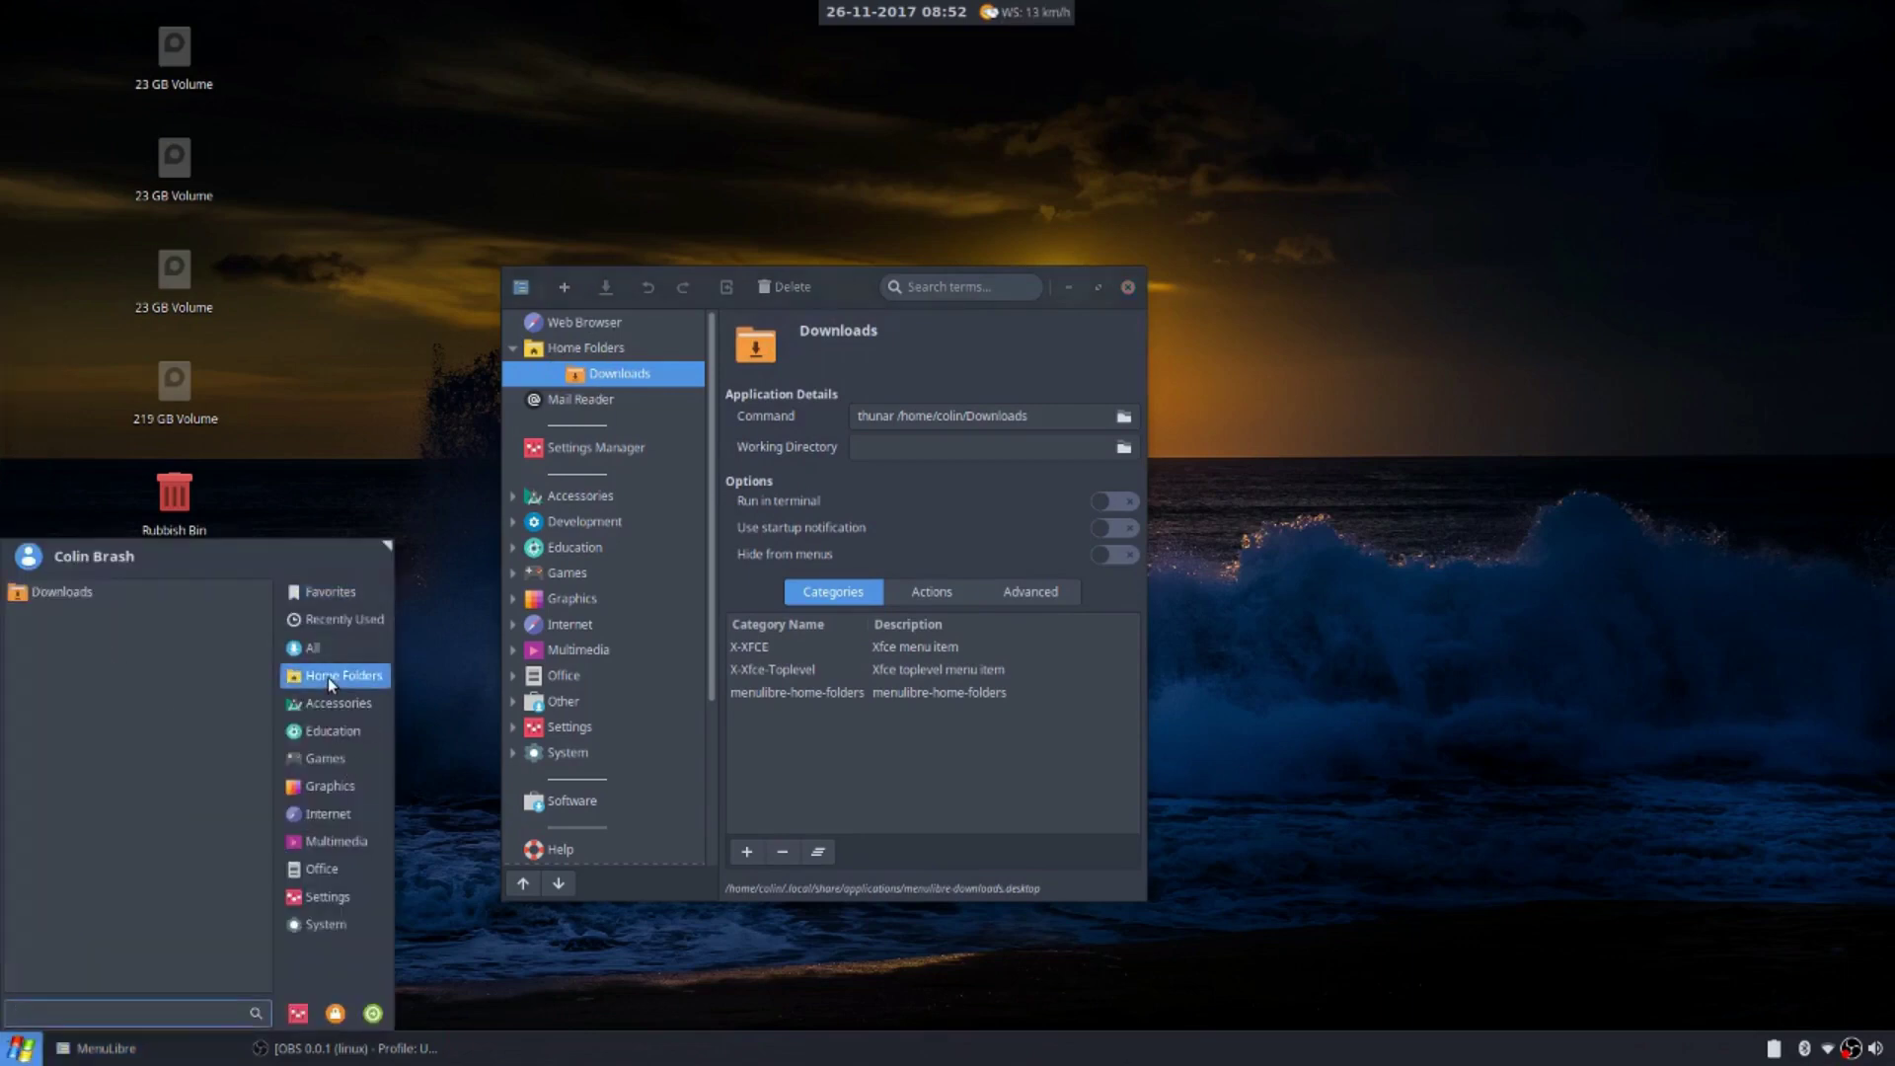
{"action": "left_click", "coordinate": [69, 592]}
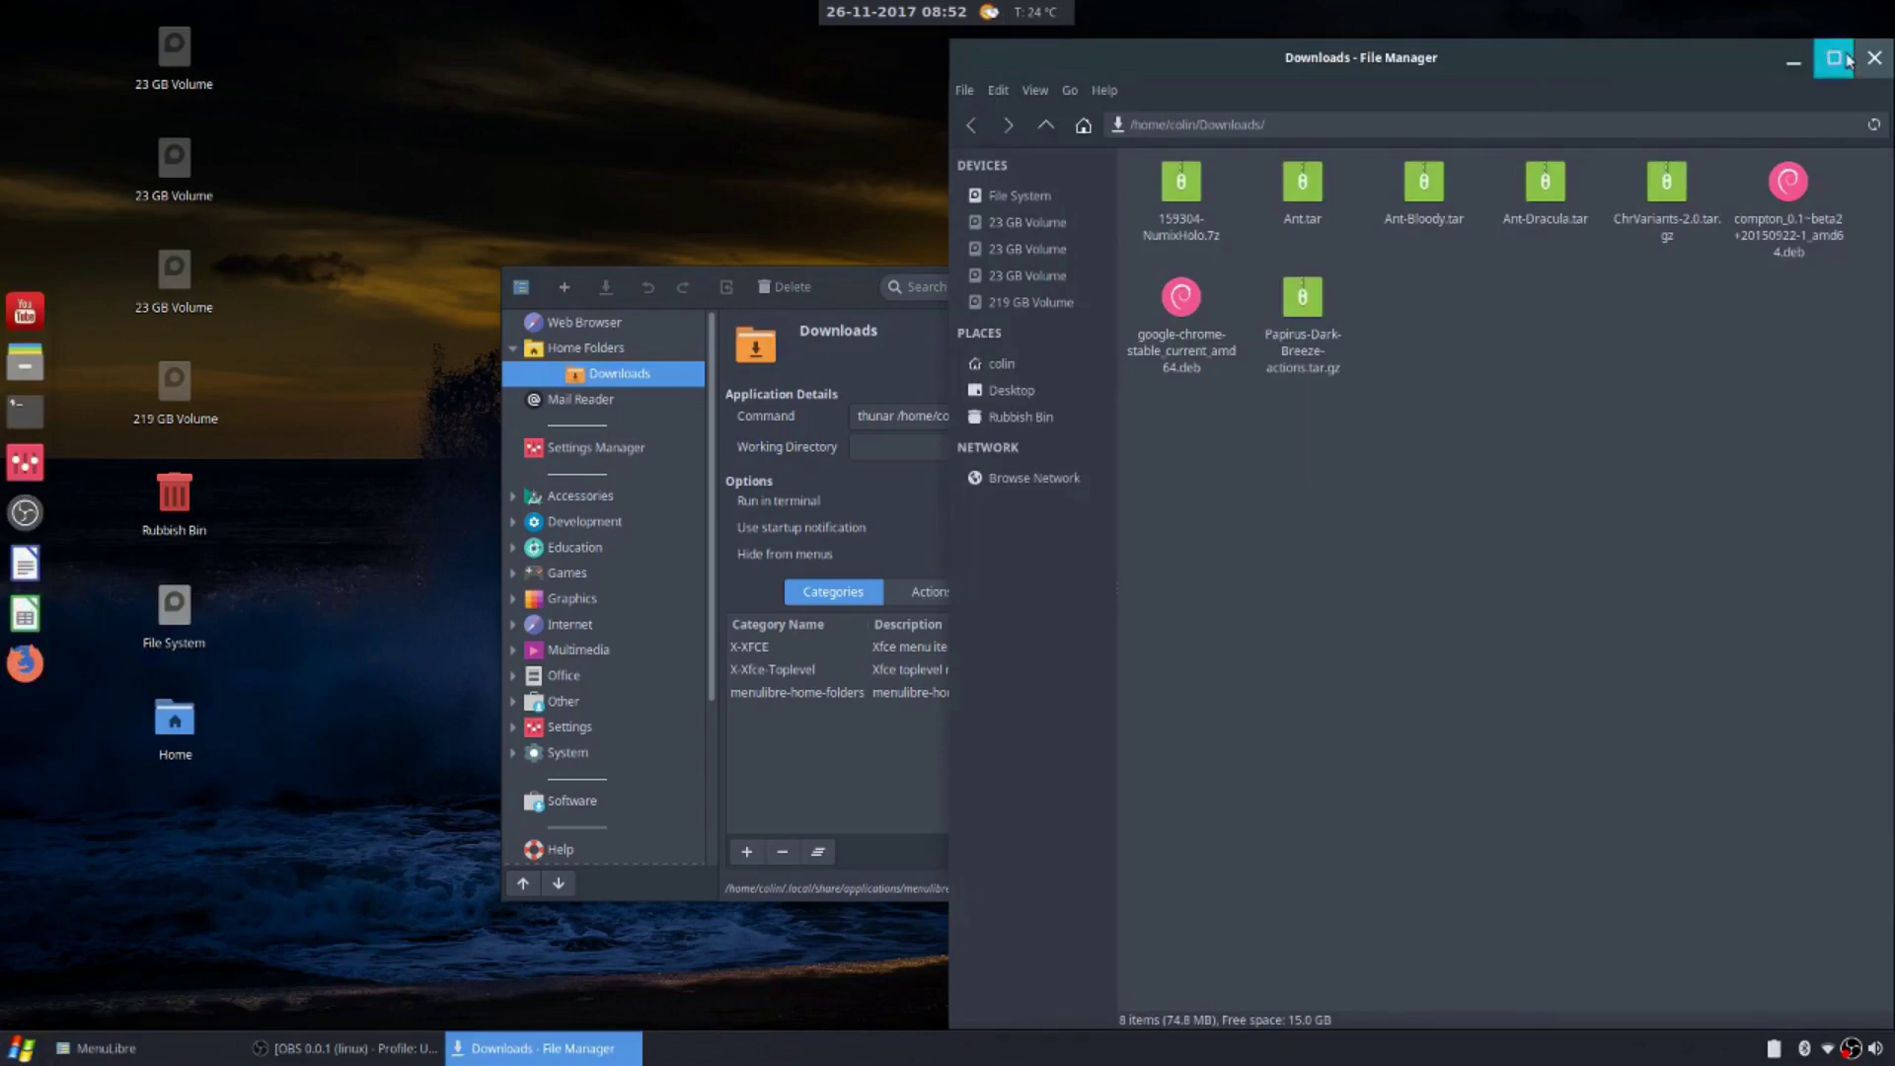
{"action": "left_click", "coordinate": [1874, 57]}
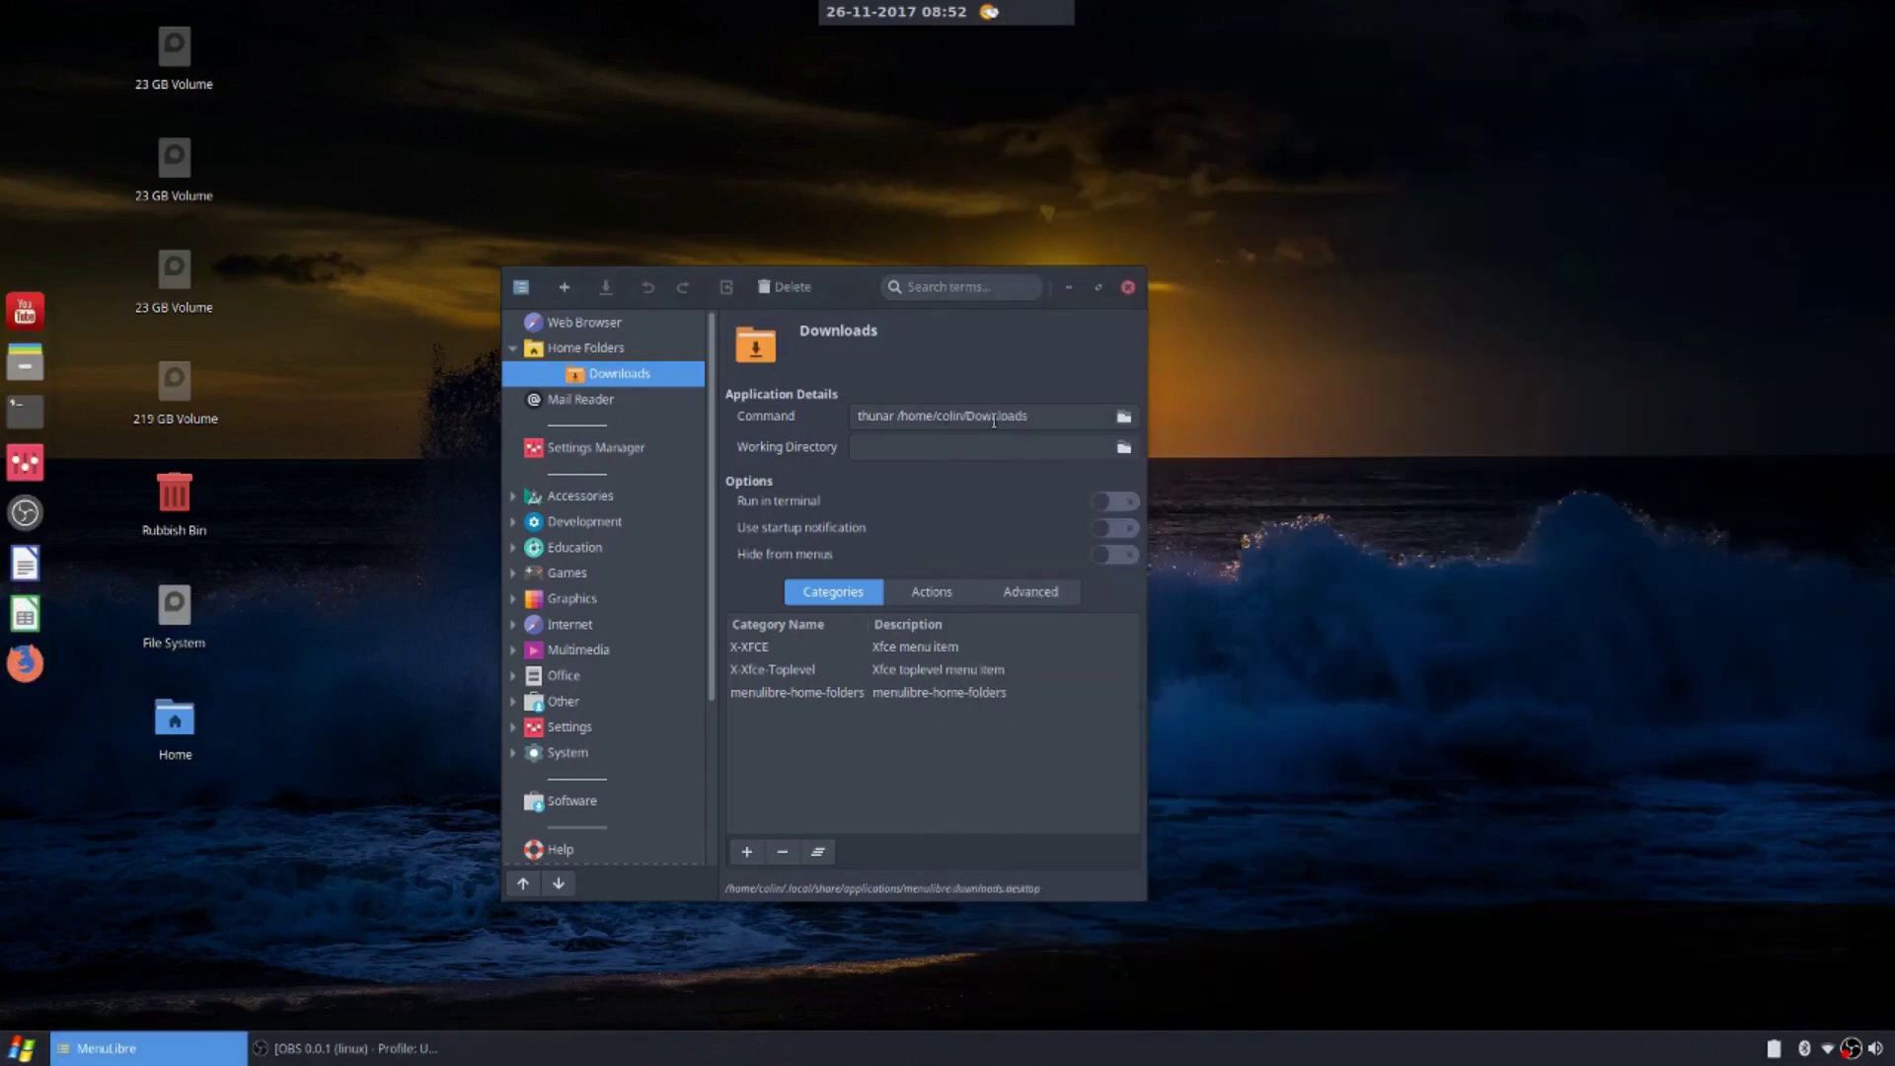
Add a second launcher inside the Home Folders directory
{"action": "left_click", "coordinate": [587, 351]}
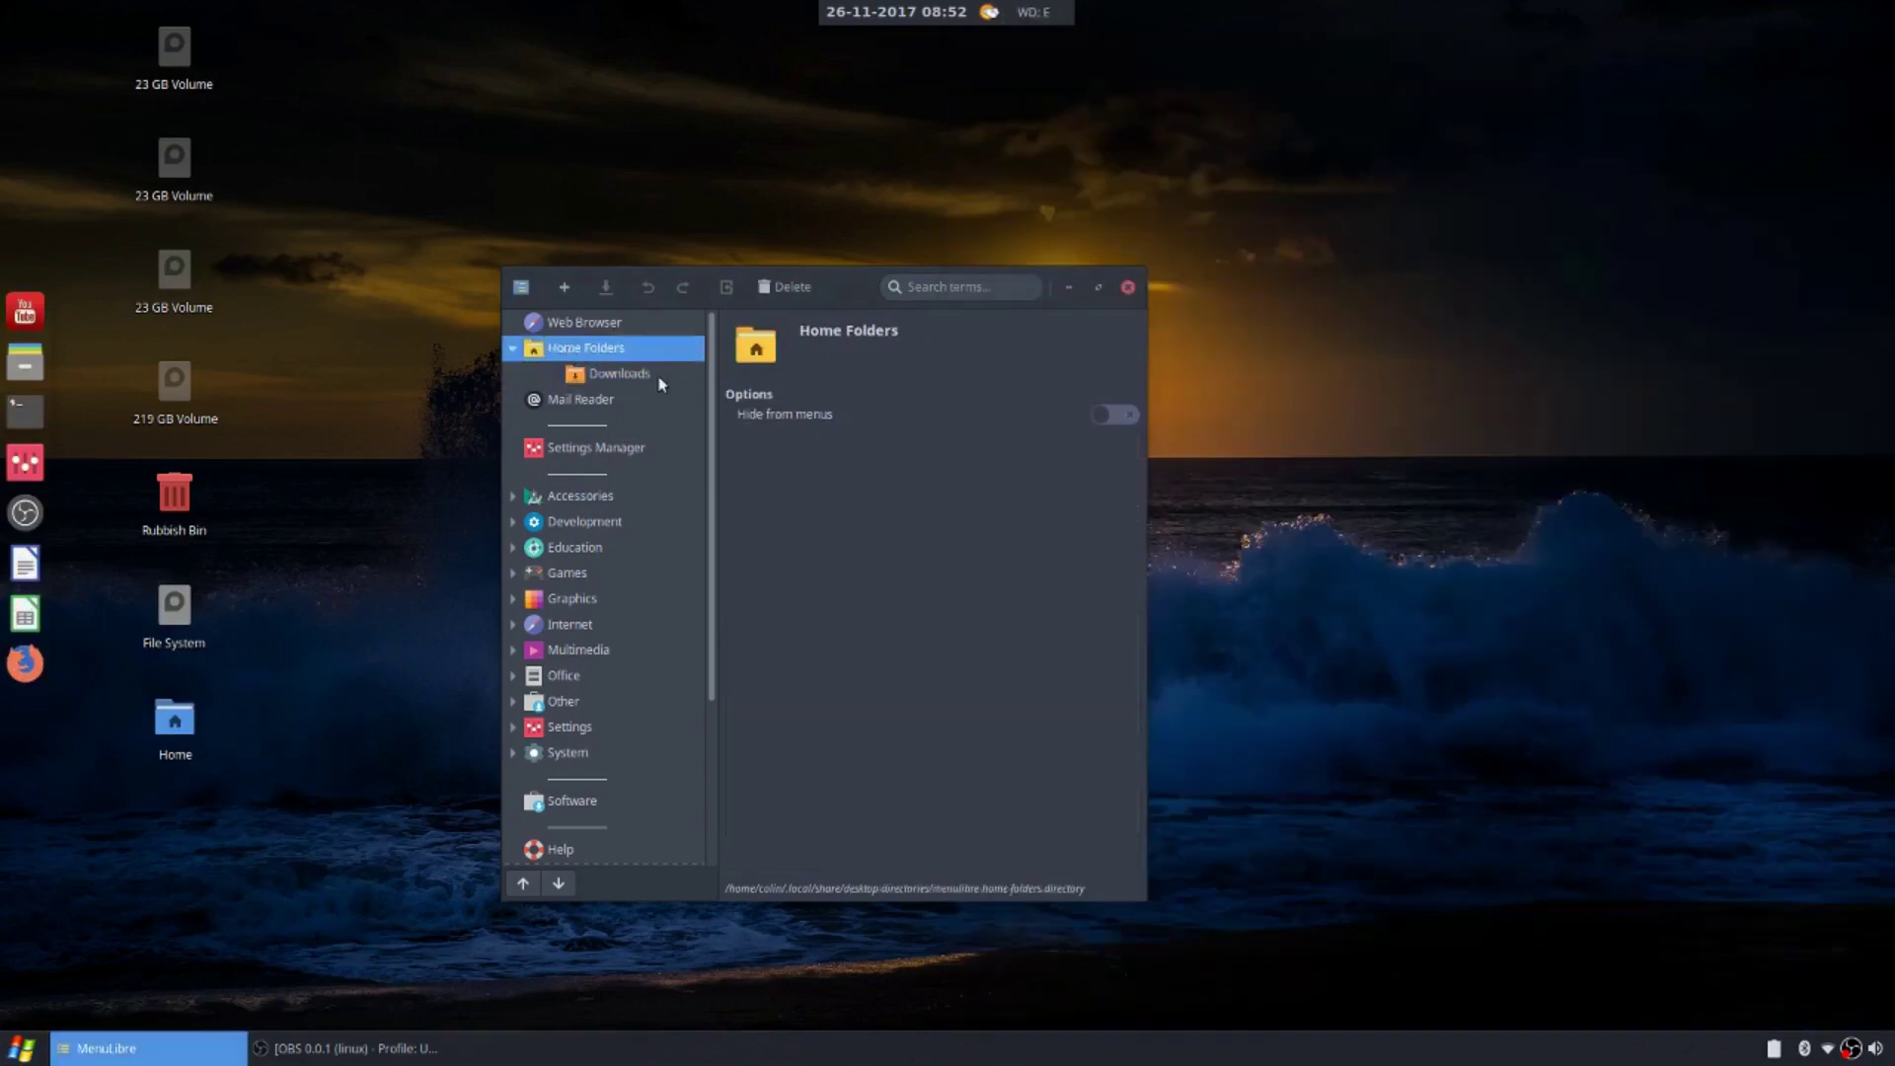
{"action": "left_click", "coordinate": [564, 286]}
{"action": "left_click", "coordinate": [614, 322]}
Search the icons for folder-docum and apply the folder-documents-green icon to the new launcher
{"action": "left_click", "coordinate": [777, 347]}
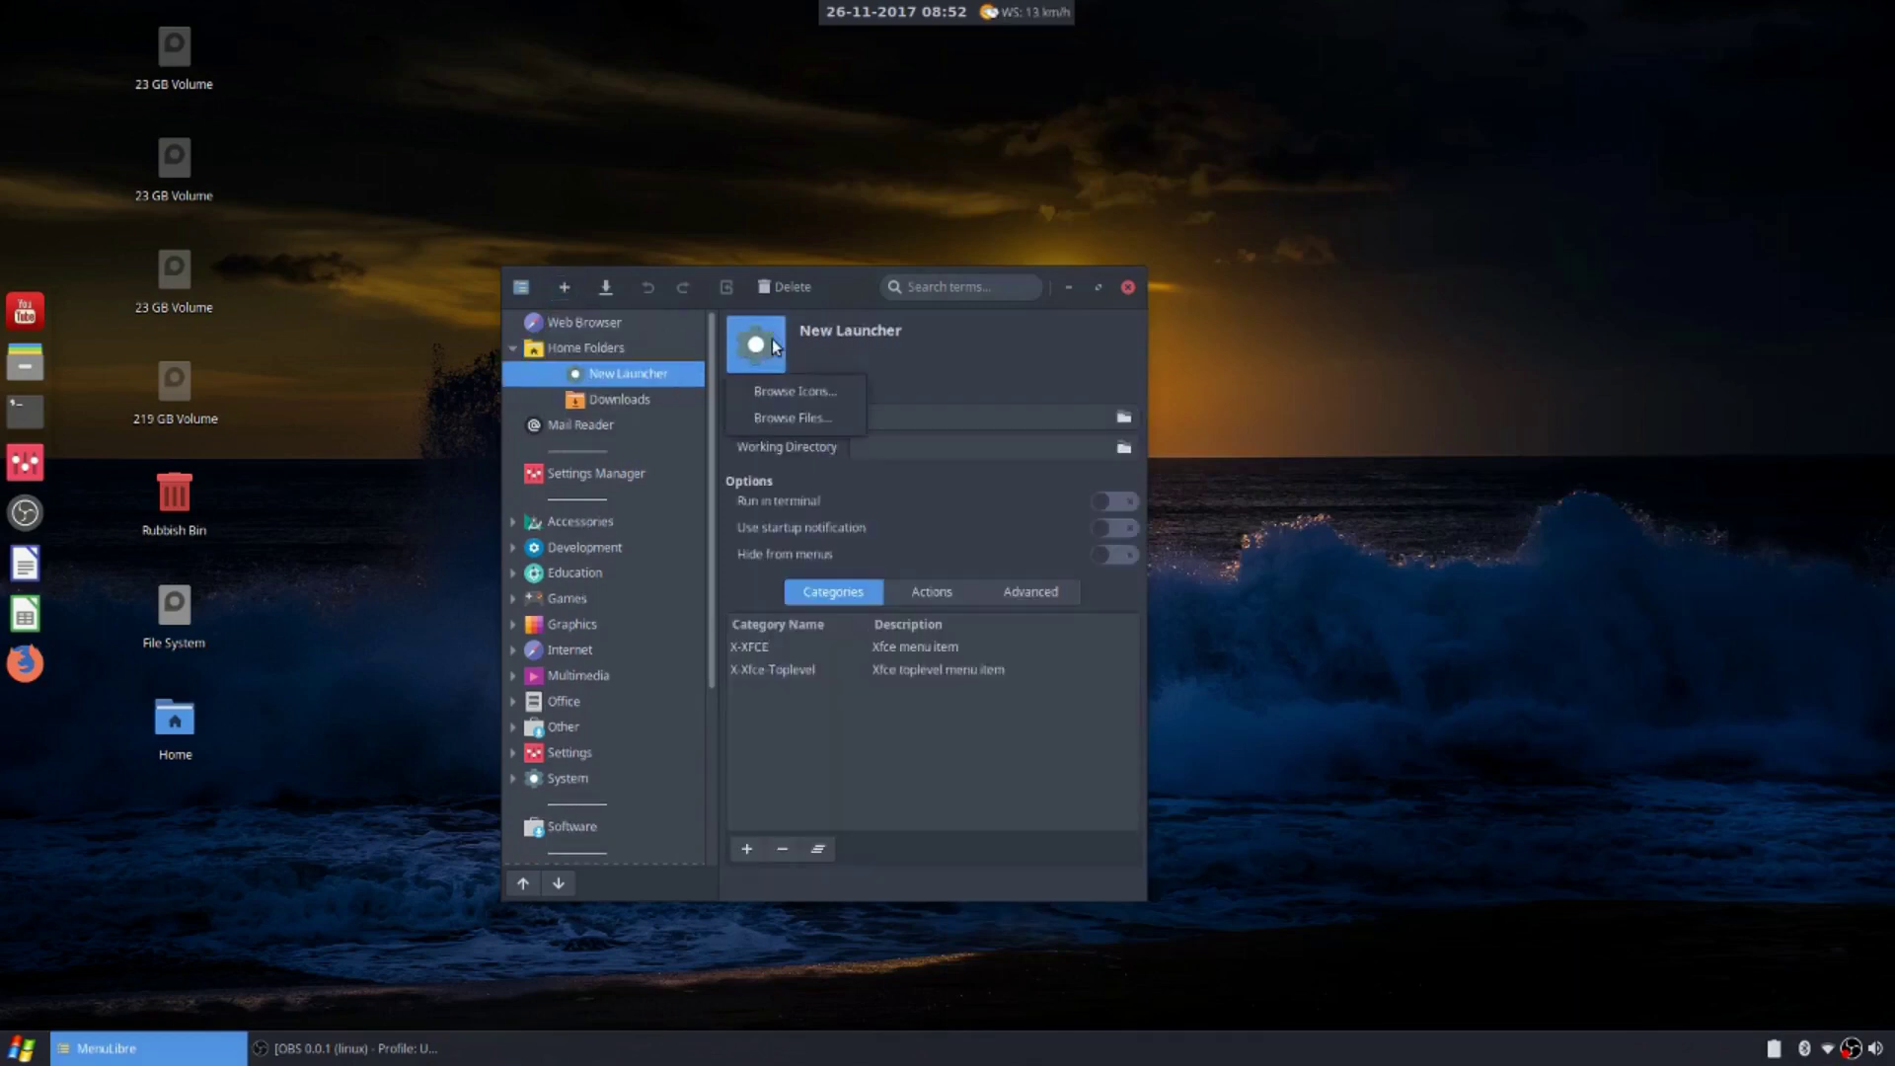
{"action": "left_click", "coordinate": [815, 392]}
{"action": "left_click", "coordinate": [1064, 413]}
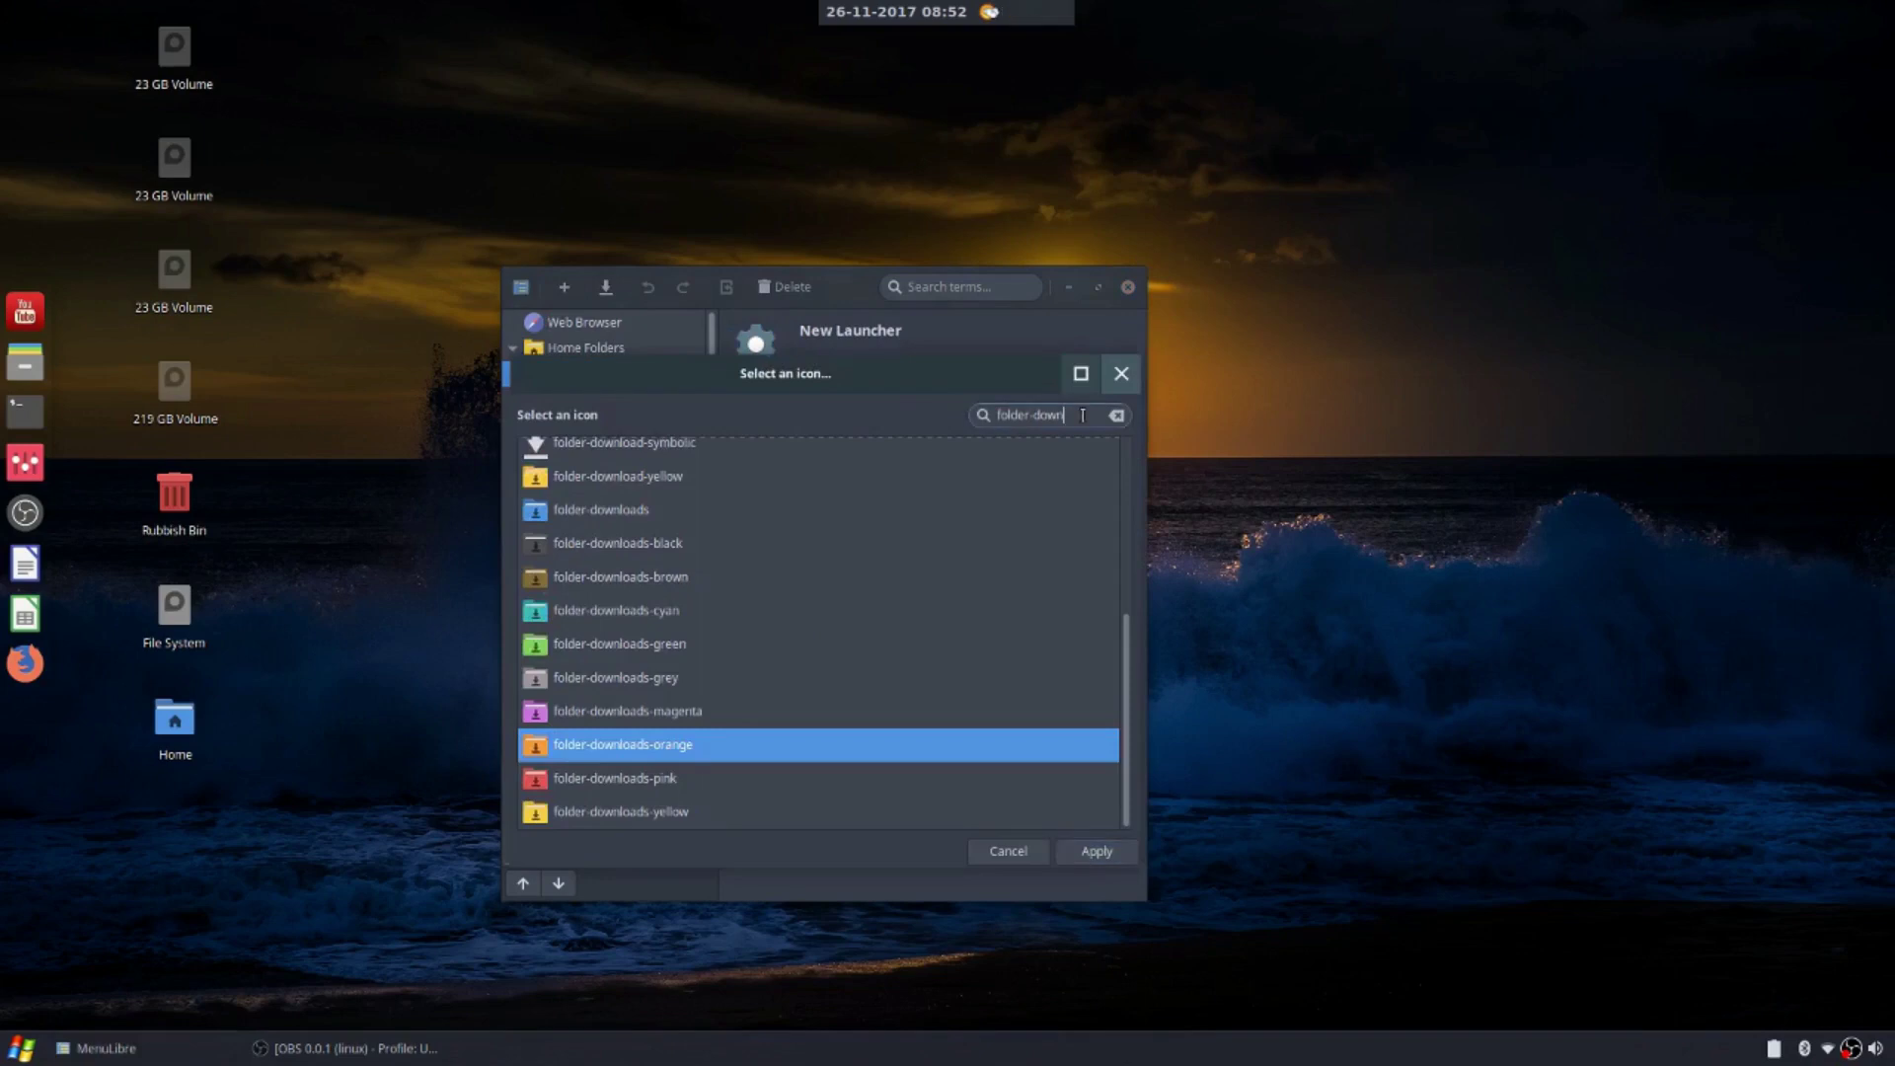
{"action": "key", "text": "BackSpace"}
{"action": "key", "text": "BackSpace"}
{"action": "key", "text": "BackSpace"}
{"action": "key", "text": "BackSpace"}
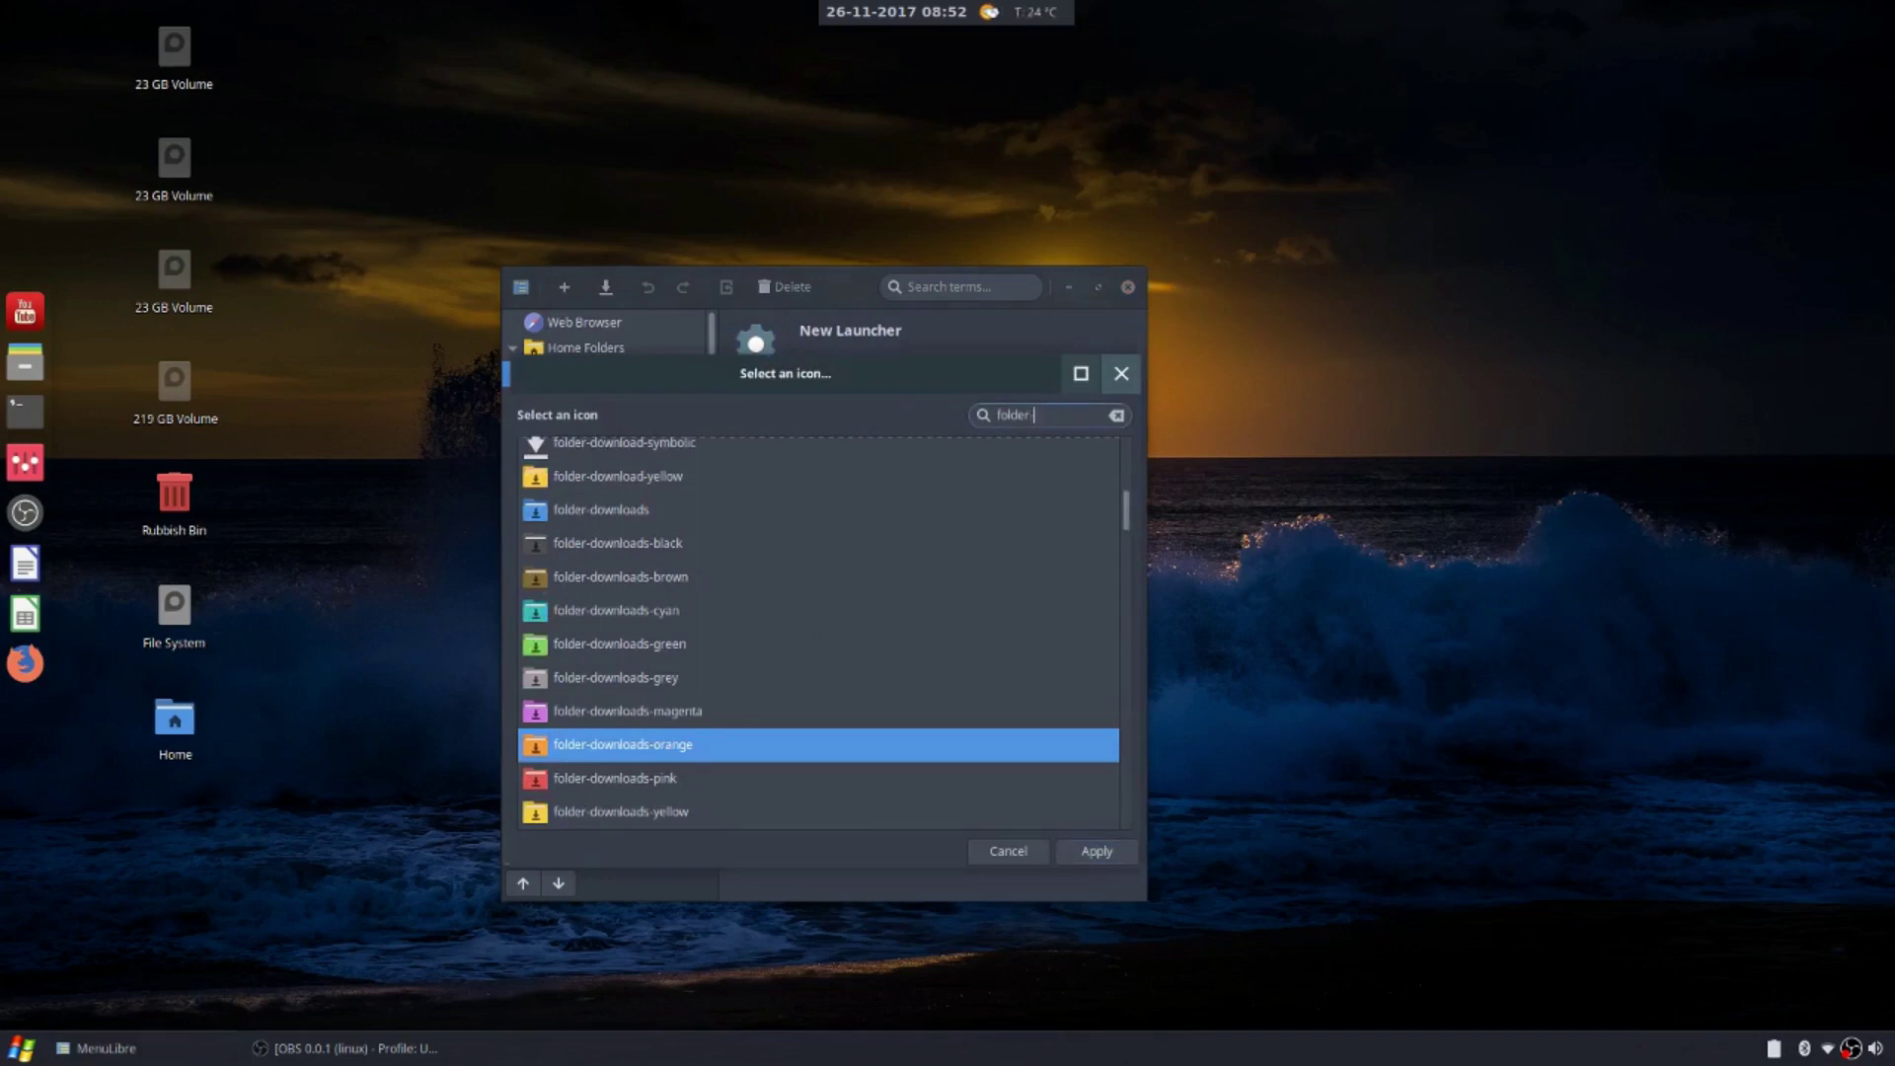
{"action": "type", "text": "docum"}
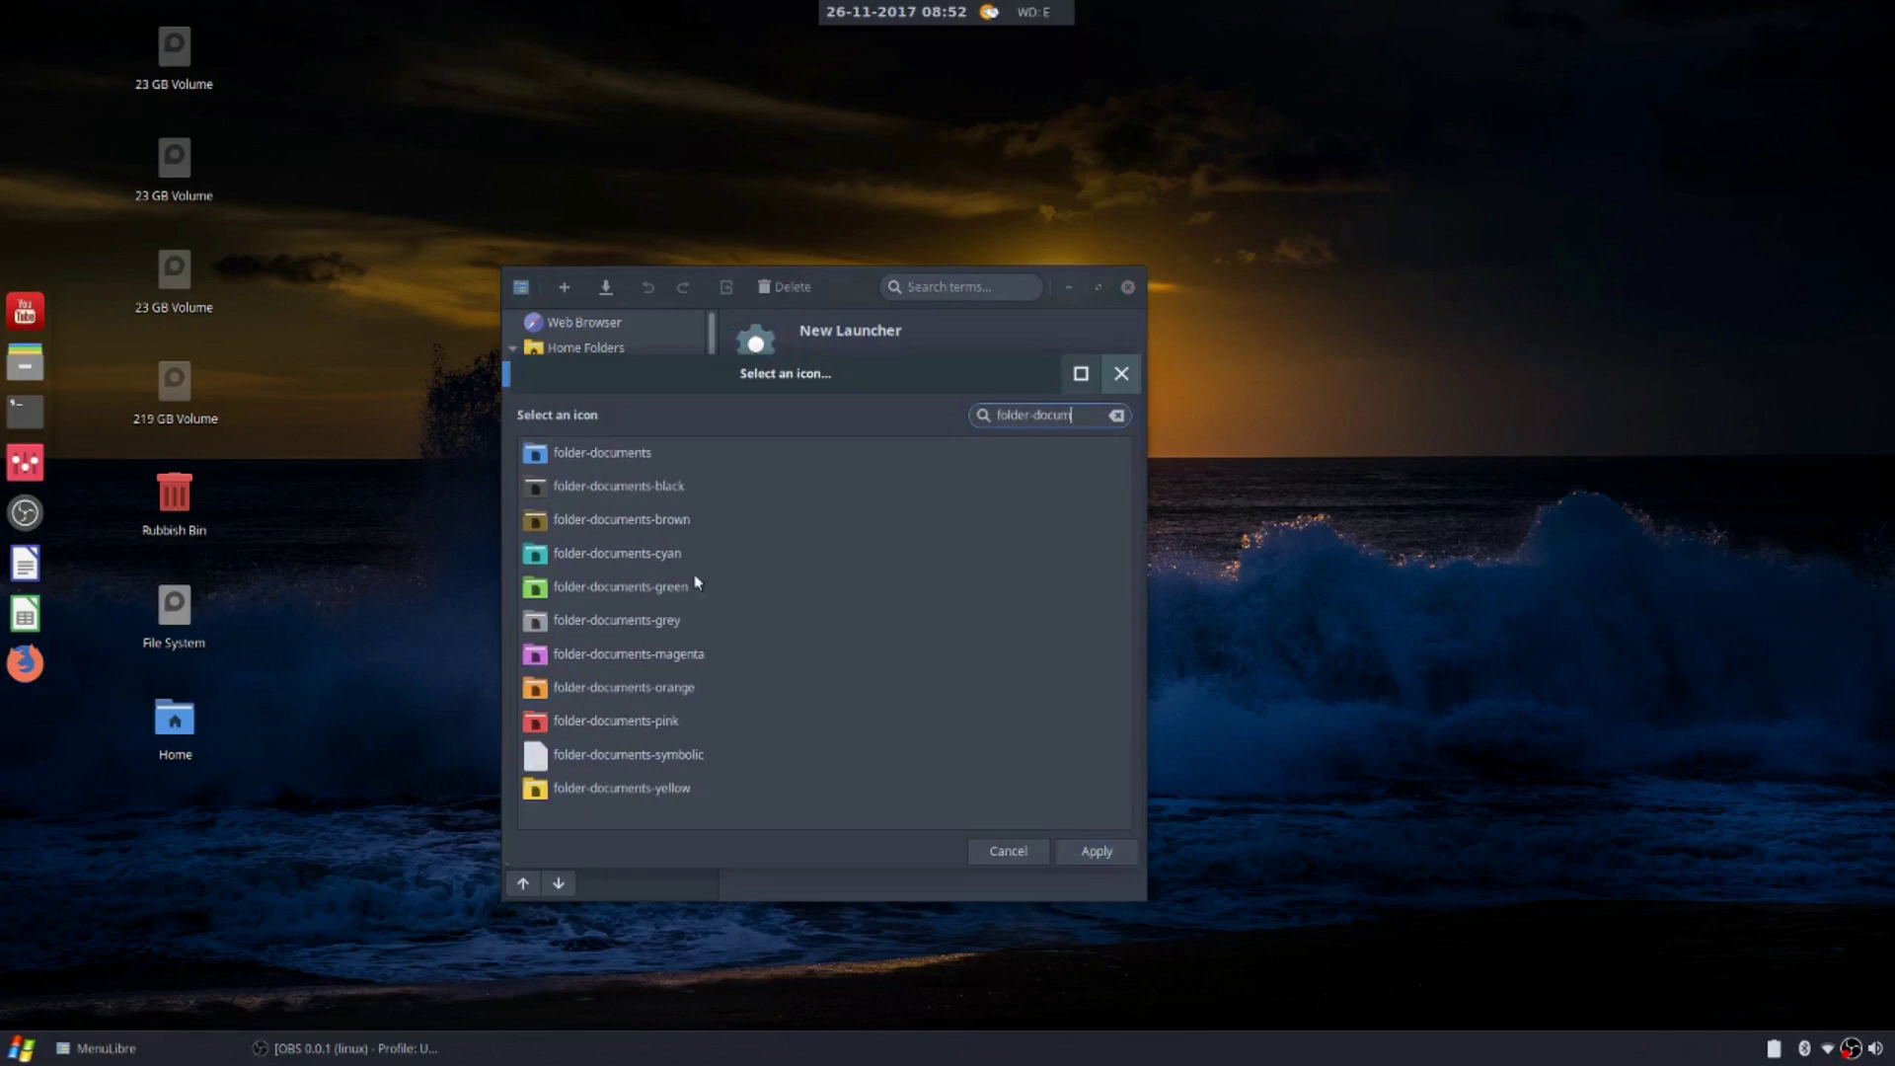
{"action": "left_click", "coordinate": [630, 590]}
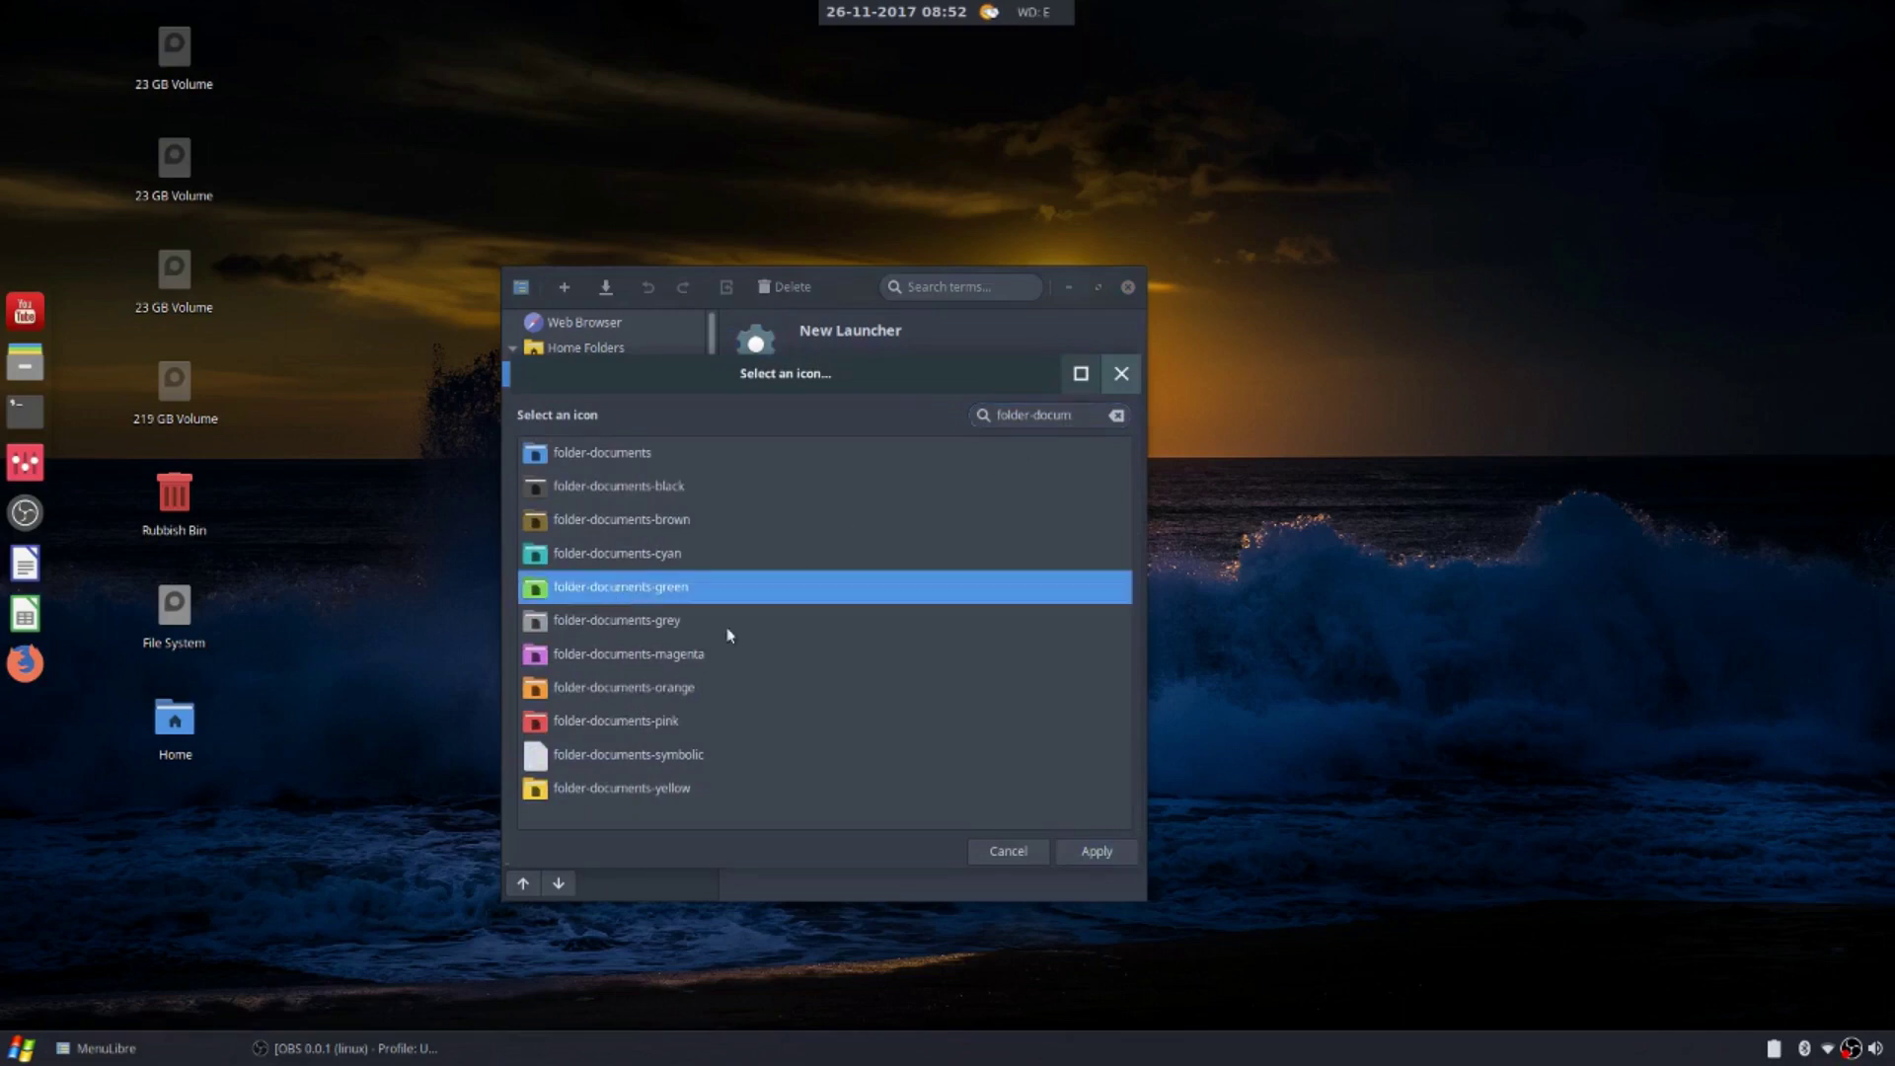
{"action": "left_click", "coordinate": [1095, 851]}
Name the new launcher Documents, set its command to open the home directory's Documents folder in thunar, and save it
{"action": "left_click", "coordinate": [890, 331]}
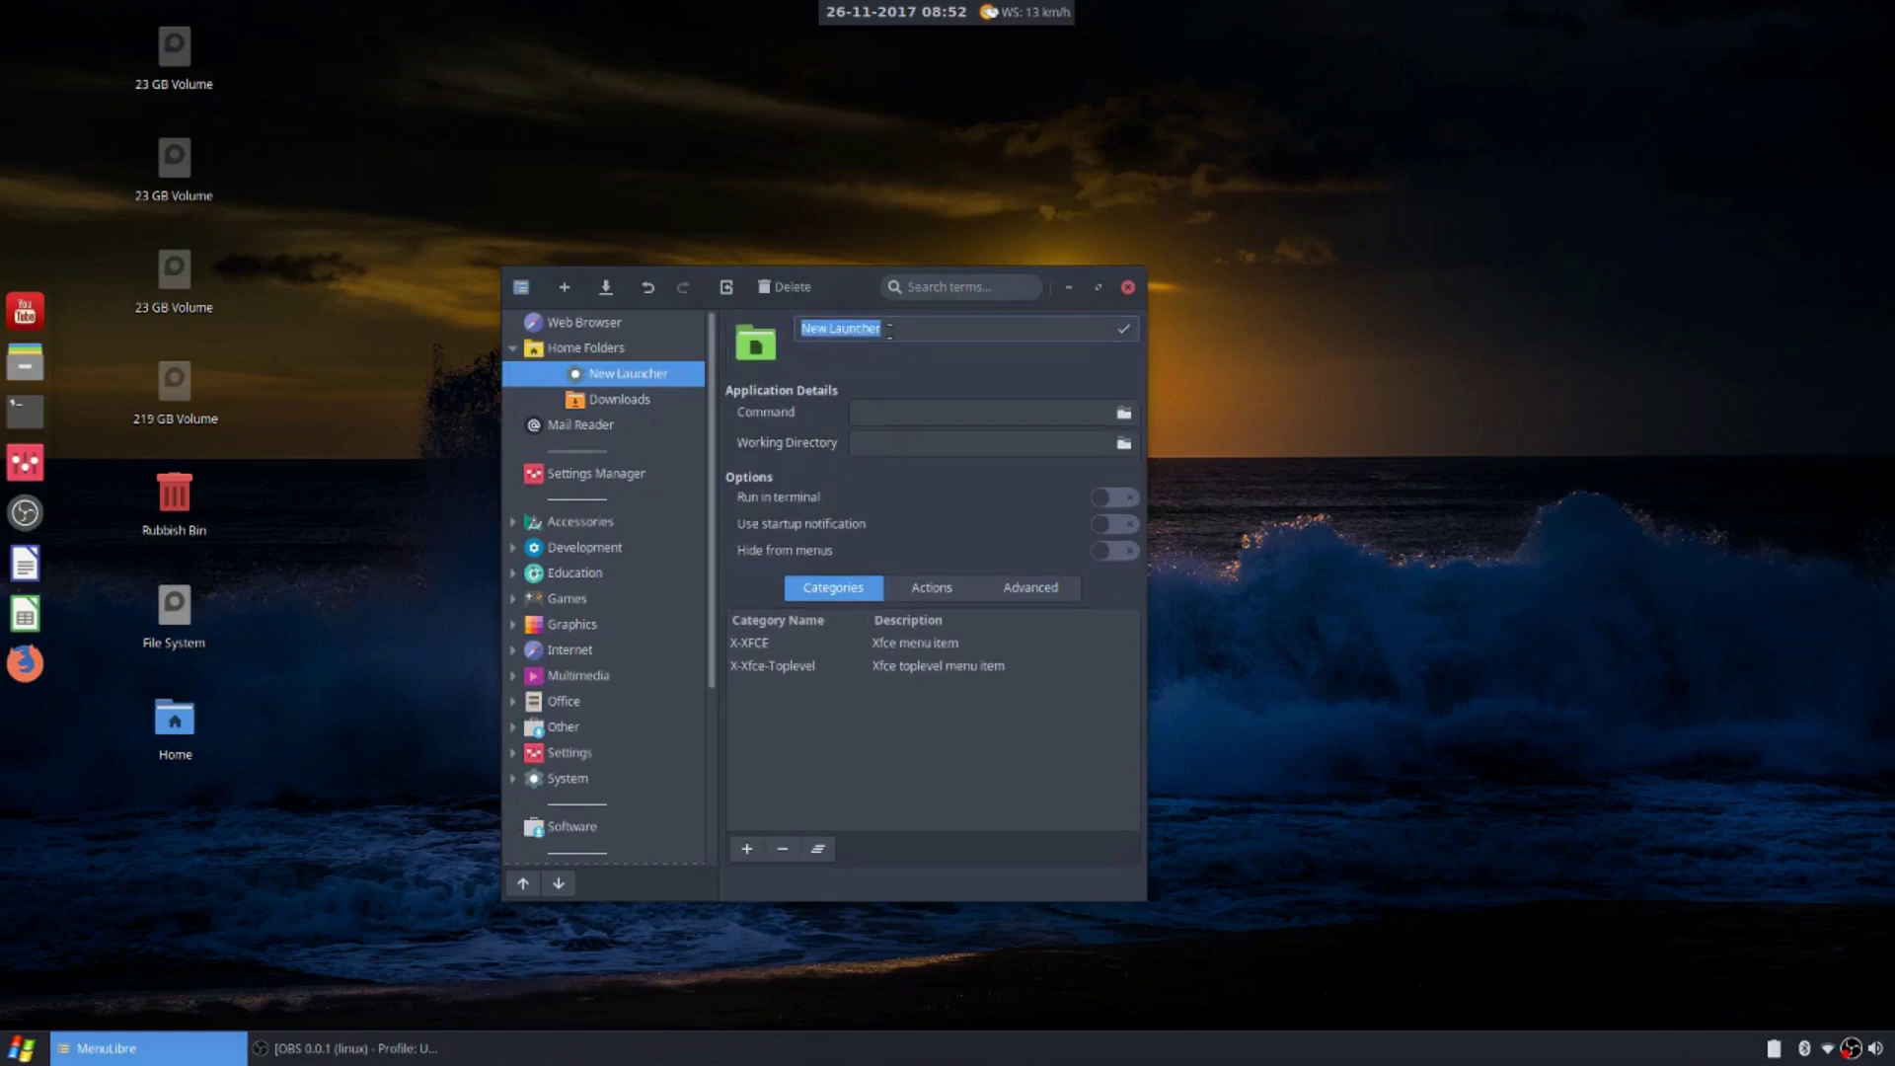
{"action": "type", "text": "Documents"}
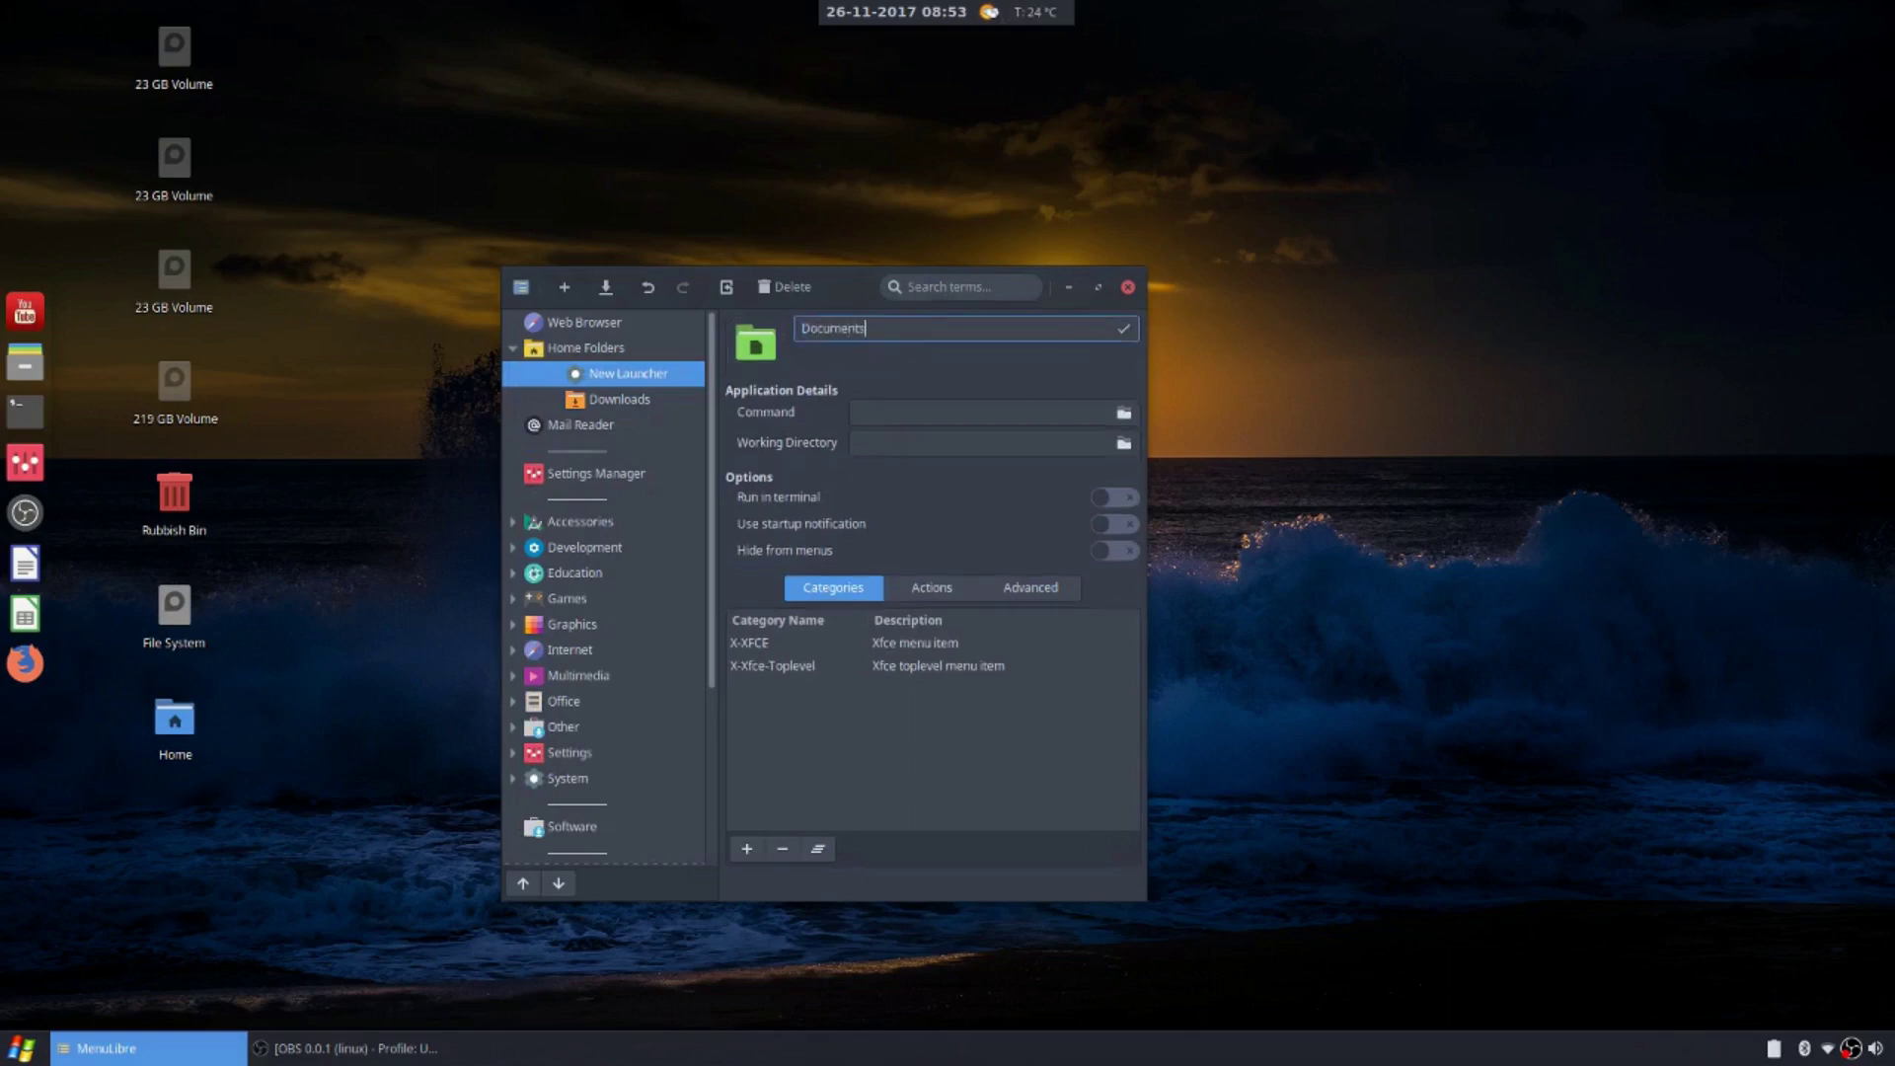
{"action": "left_click", "coordinate": [892, 412]}
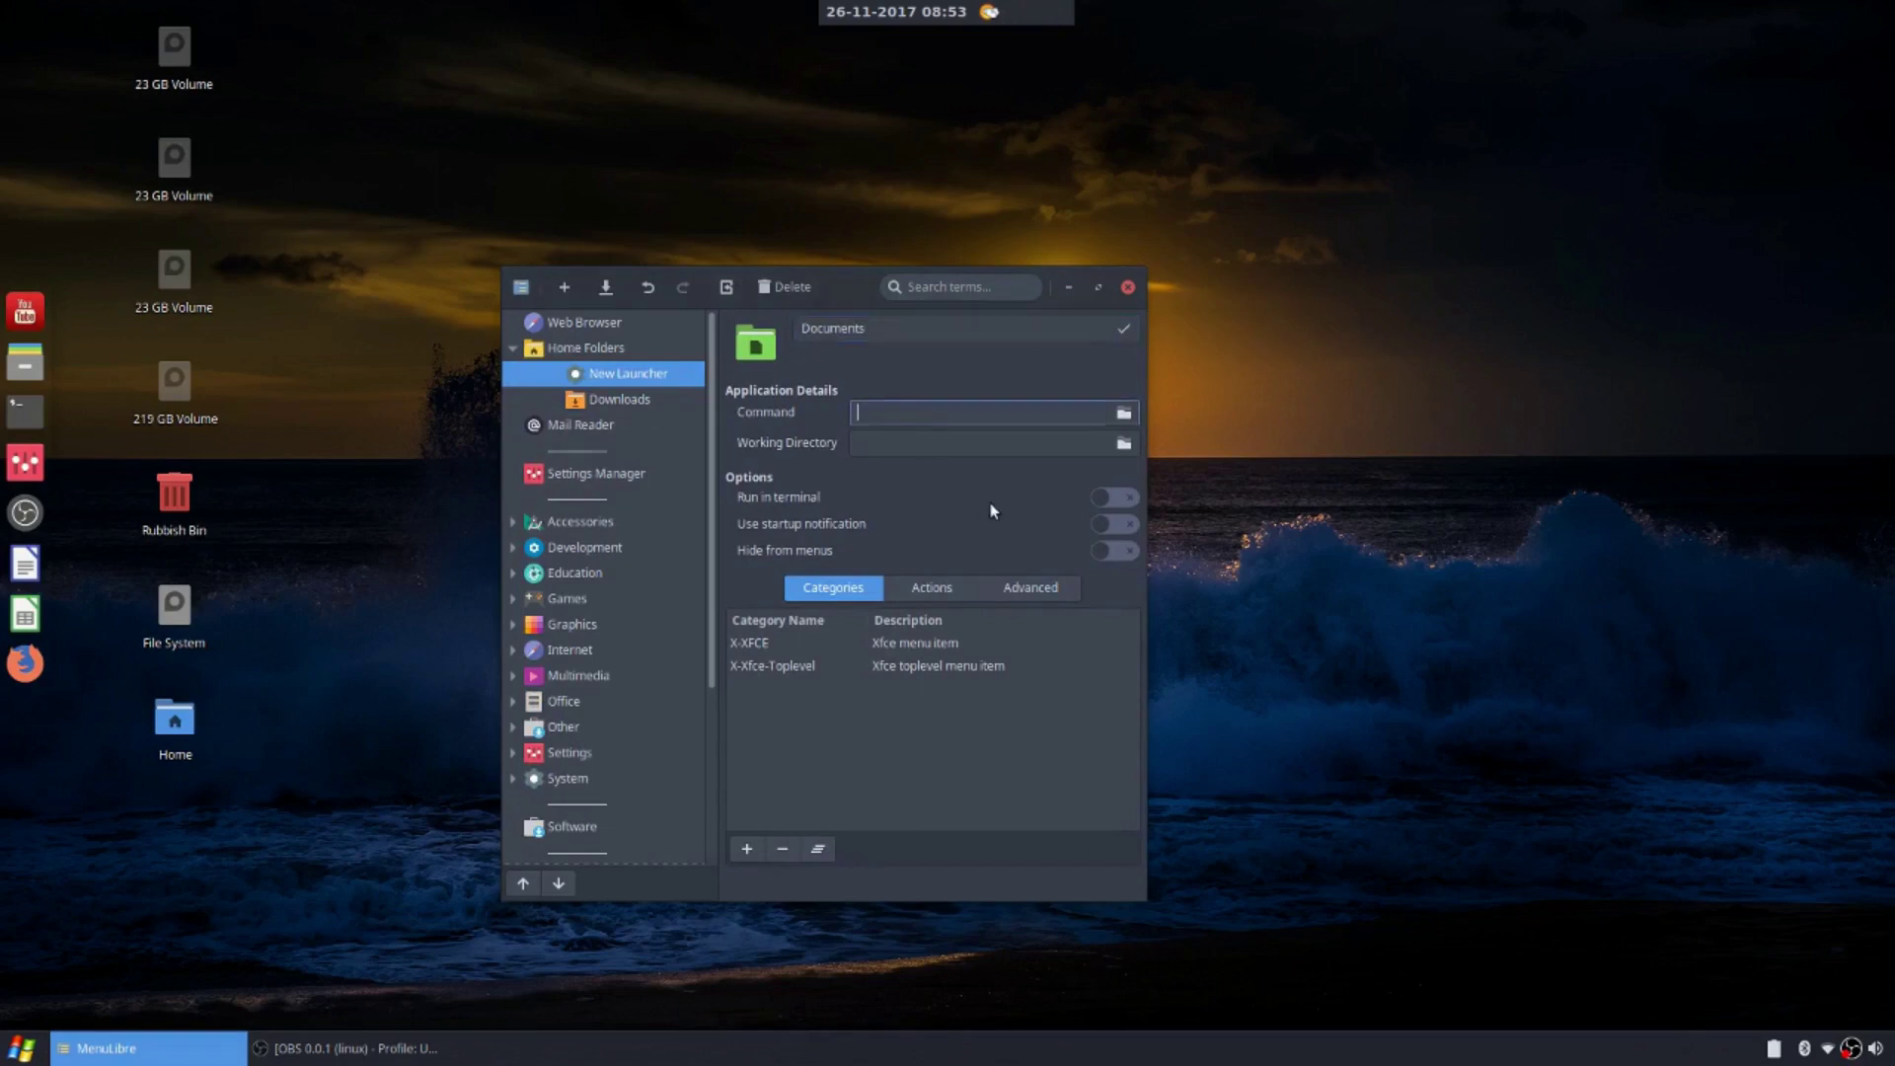
{"action": "type", "text": "thunar /home/colin/Documents"}
{"action": "left_click", "coordinate": [609, 289]}
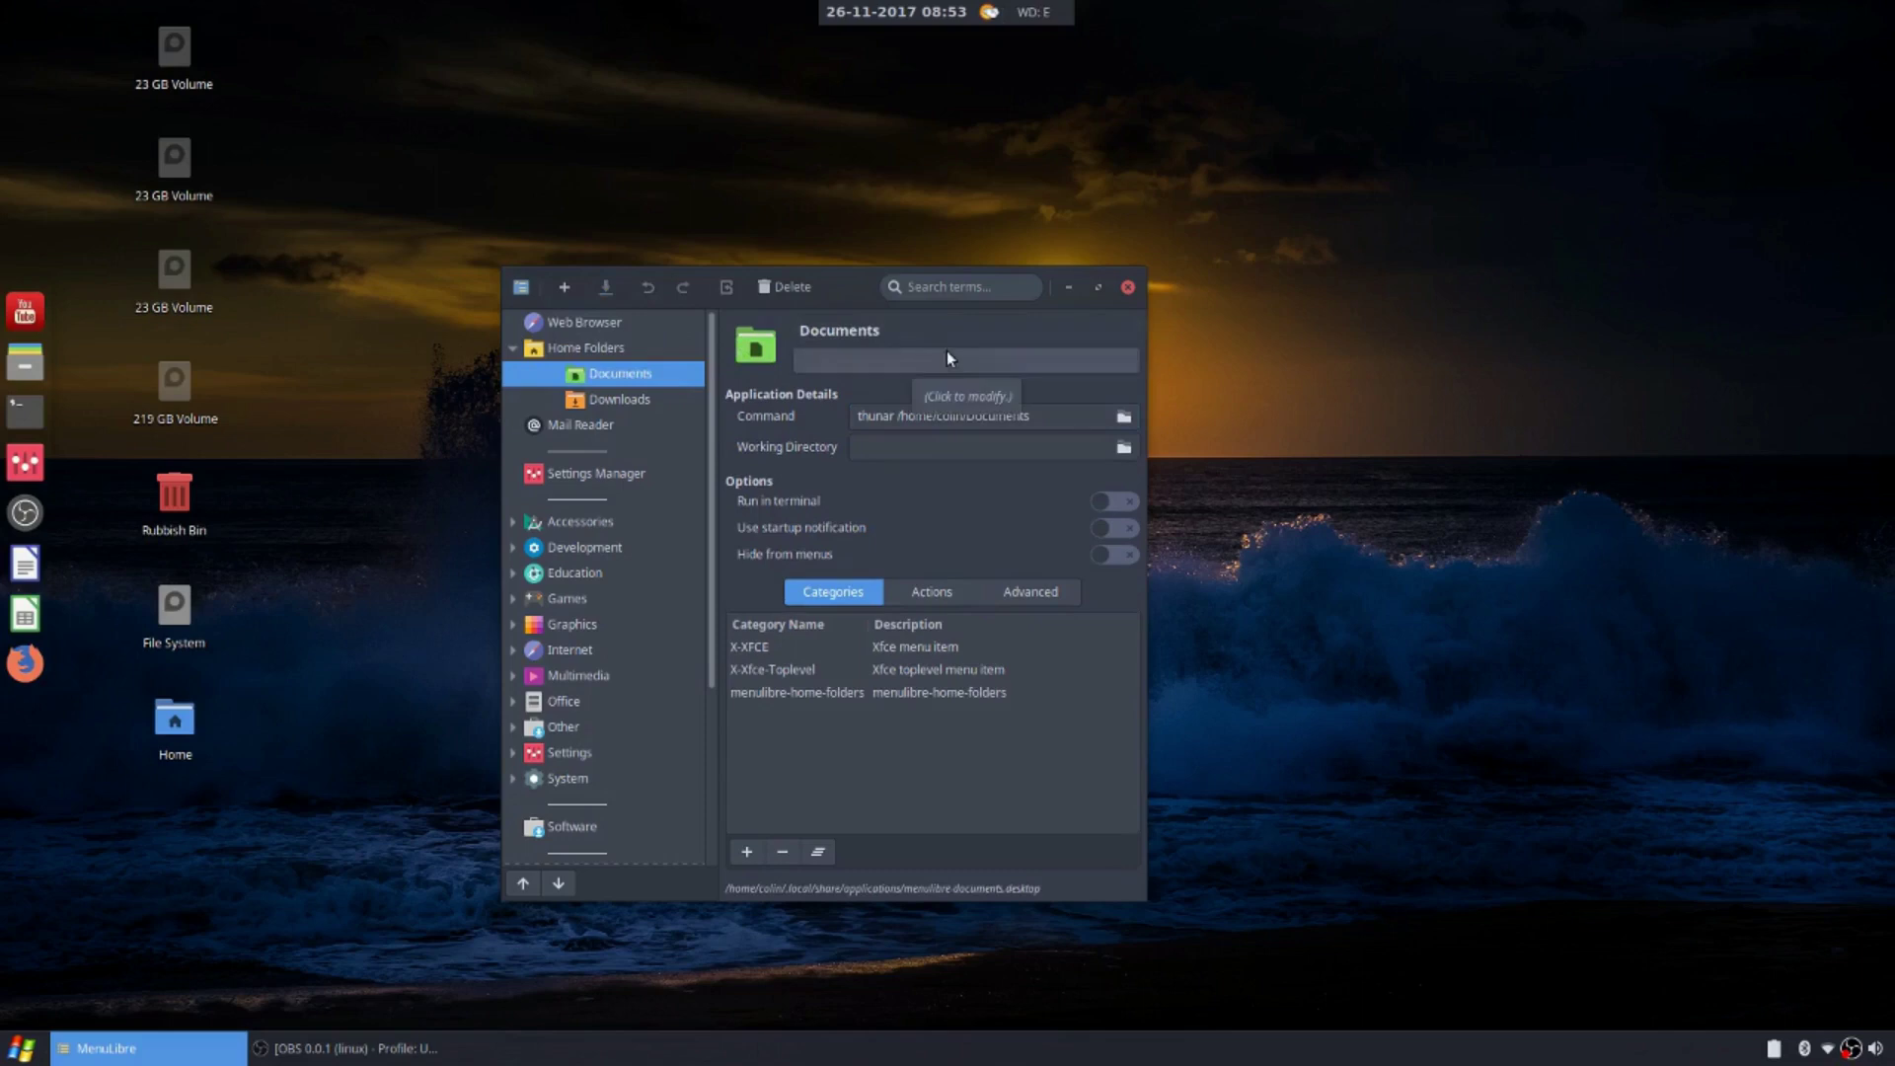
Close the menu editor, test the Documents launcher from Home Folders in the applications menu, and close the folder window
{"action": "left_click", "coordinate": [1129, 287]}
{"action": "left_click", "coordinate": [21, 1049]}
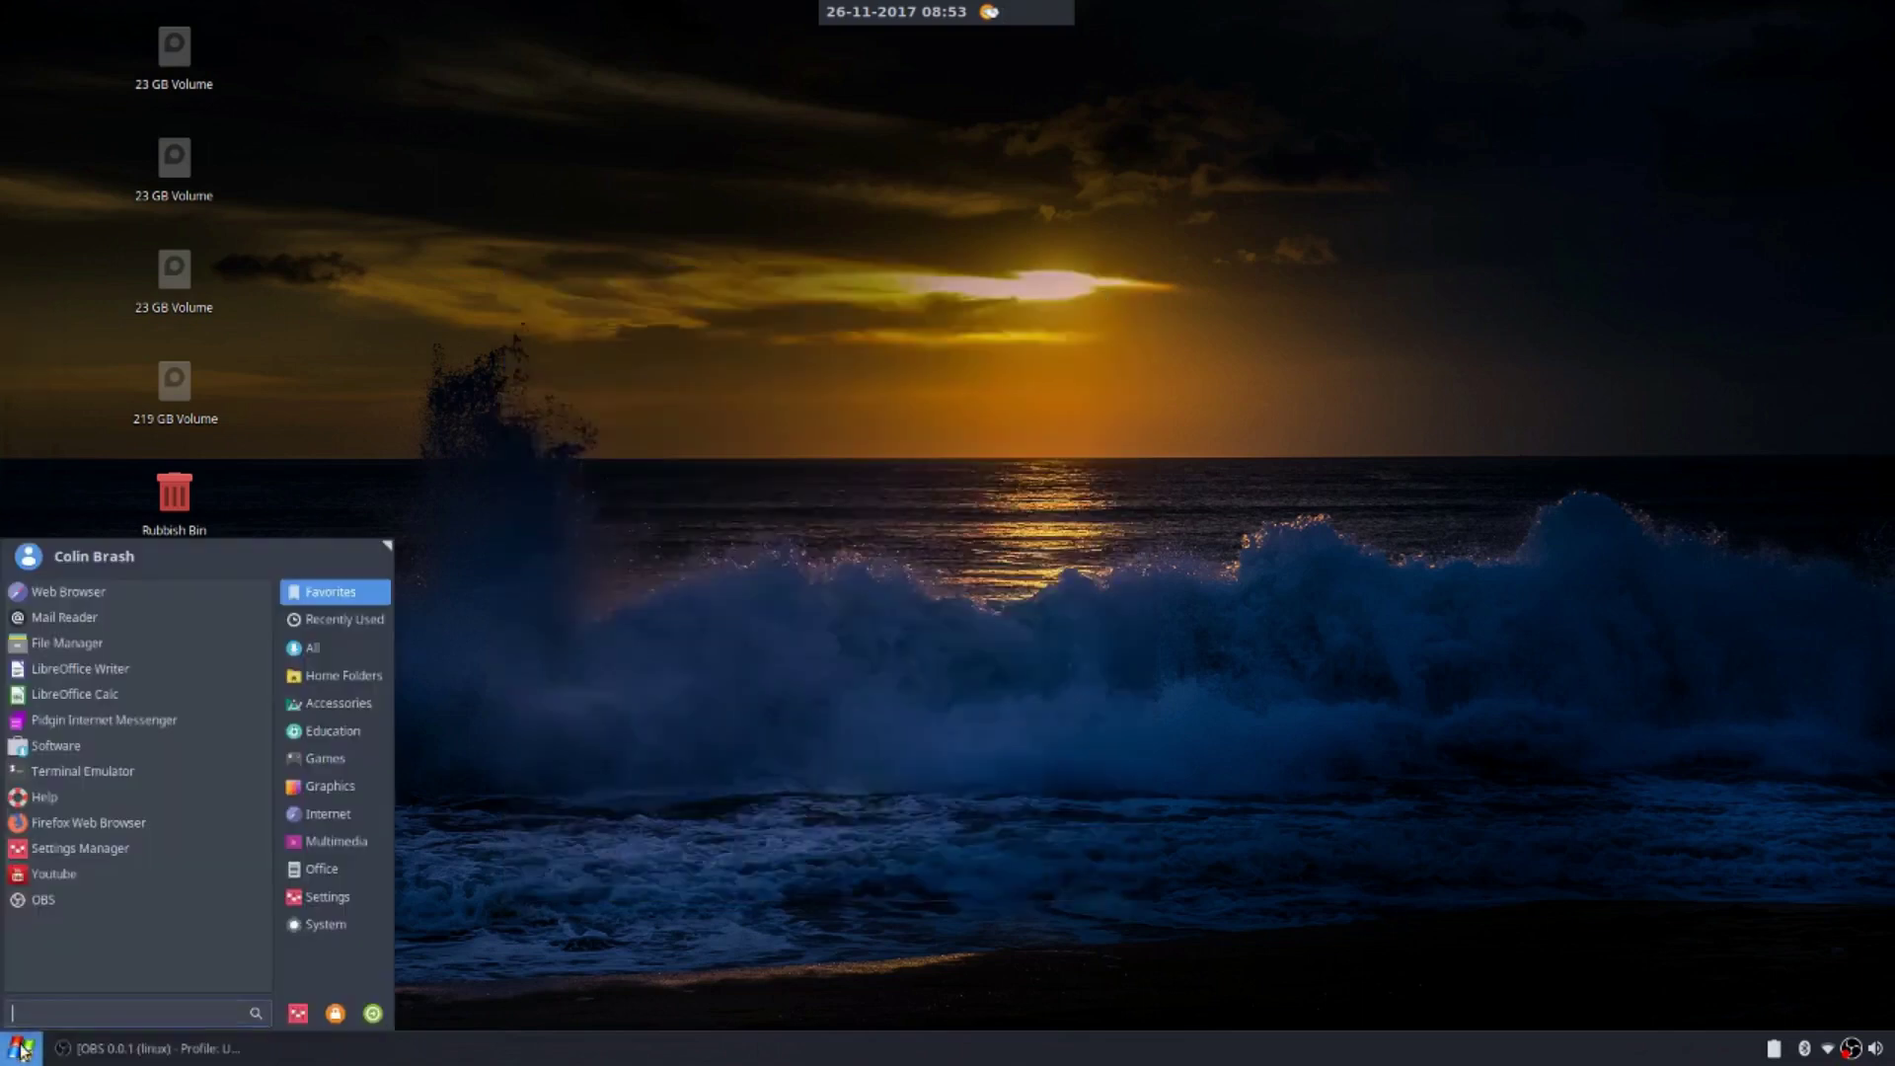
{"action": "left_click", "coordinate": [359, 673]}
{"action": "left_click", "coordinate": [85, 593]}
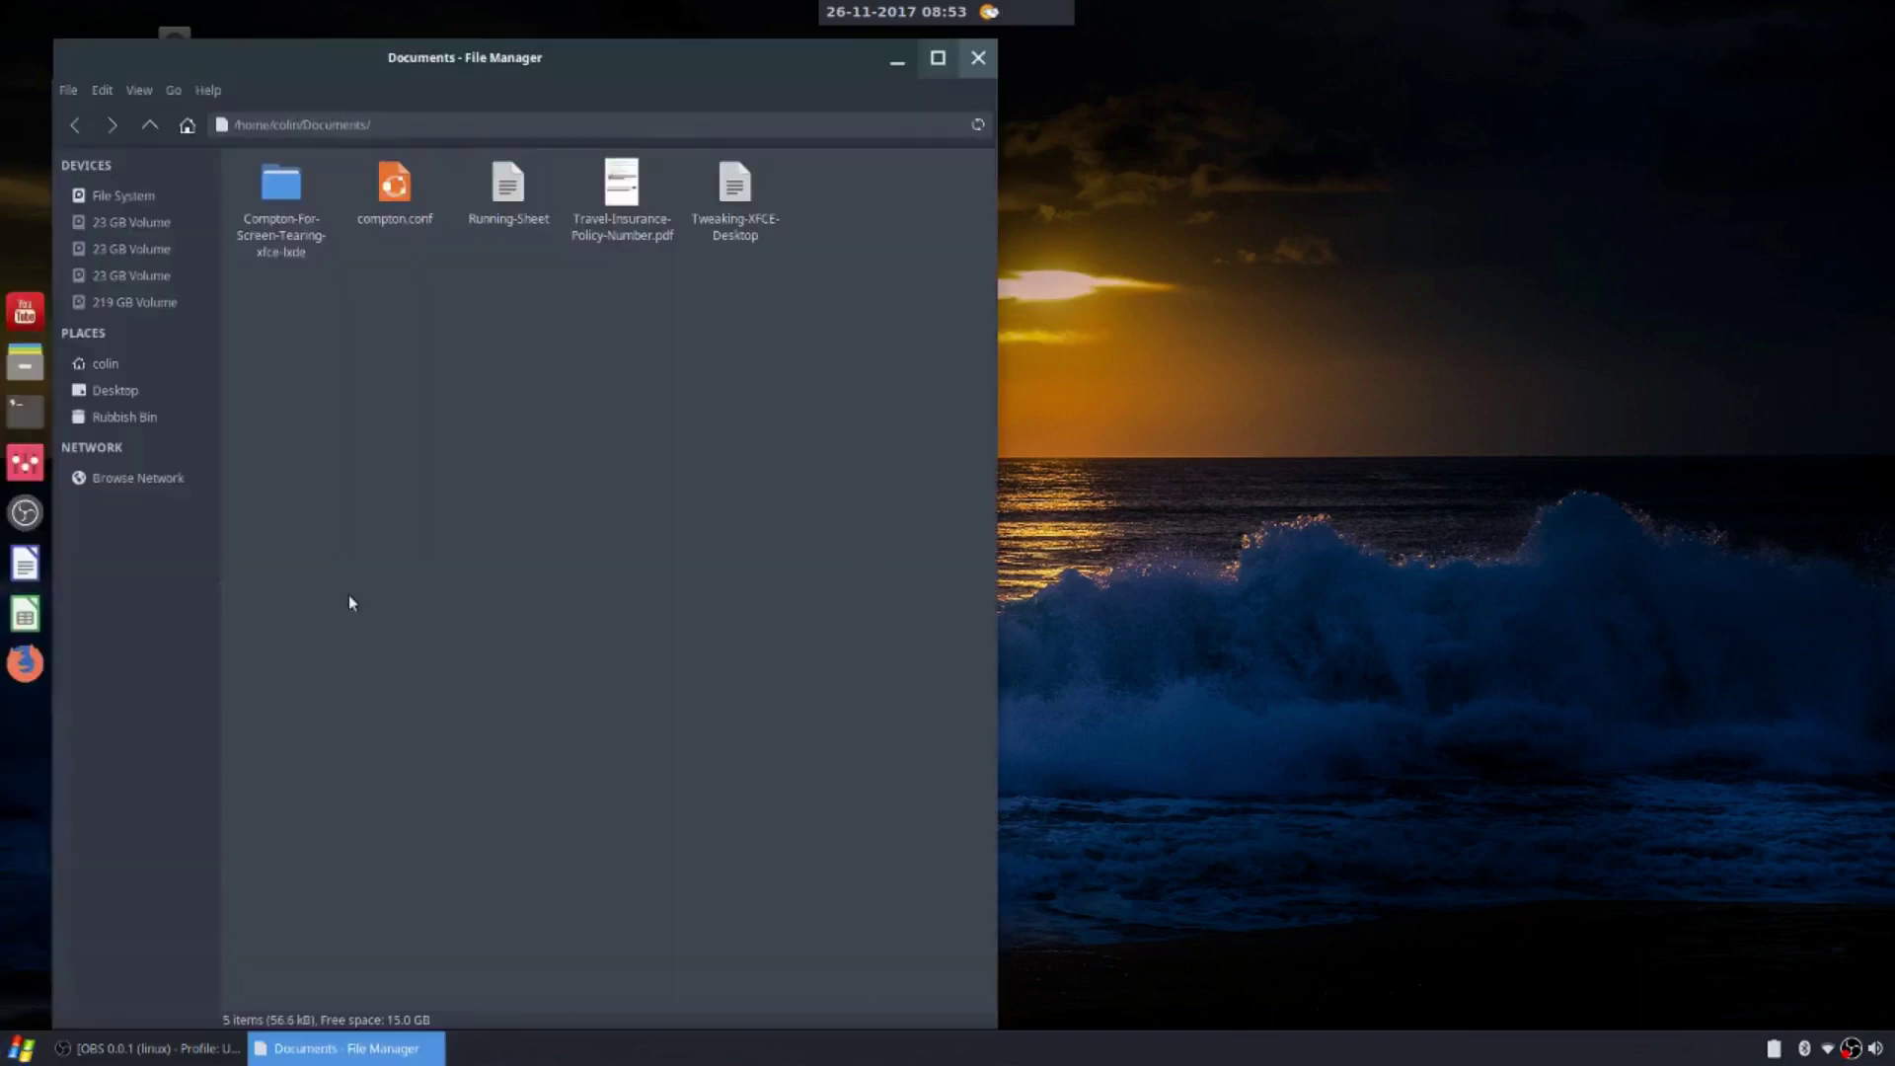
{"action": "left_click", "coordinate": [978, 58]}
Reopen the Menu Editor and add a third launcher inside the Home Folders directory
{"action": "left_click", "coordinate": [19, 1048]}
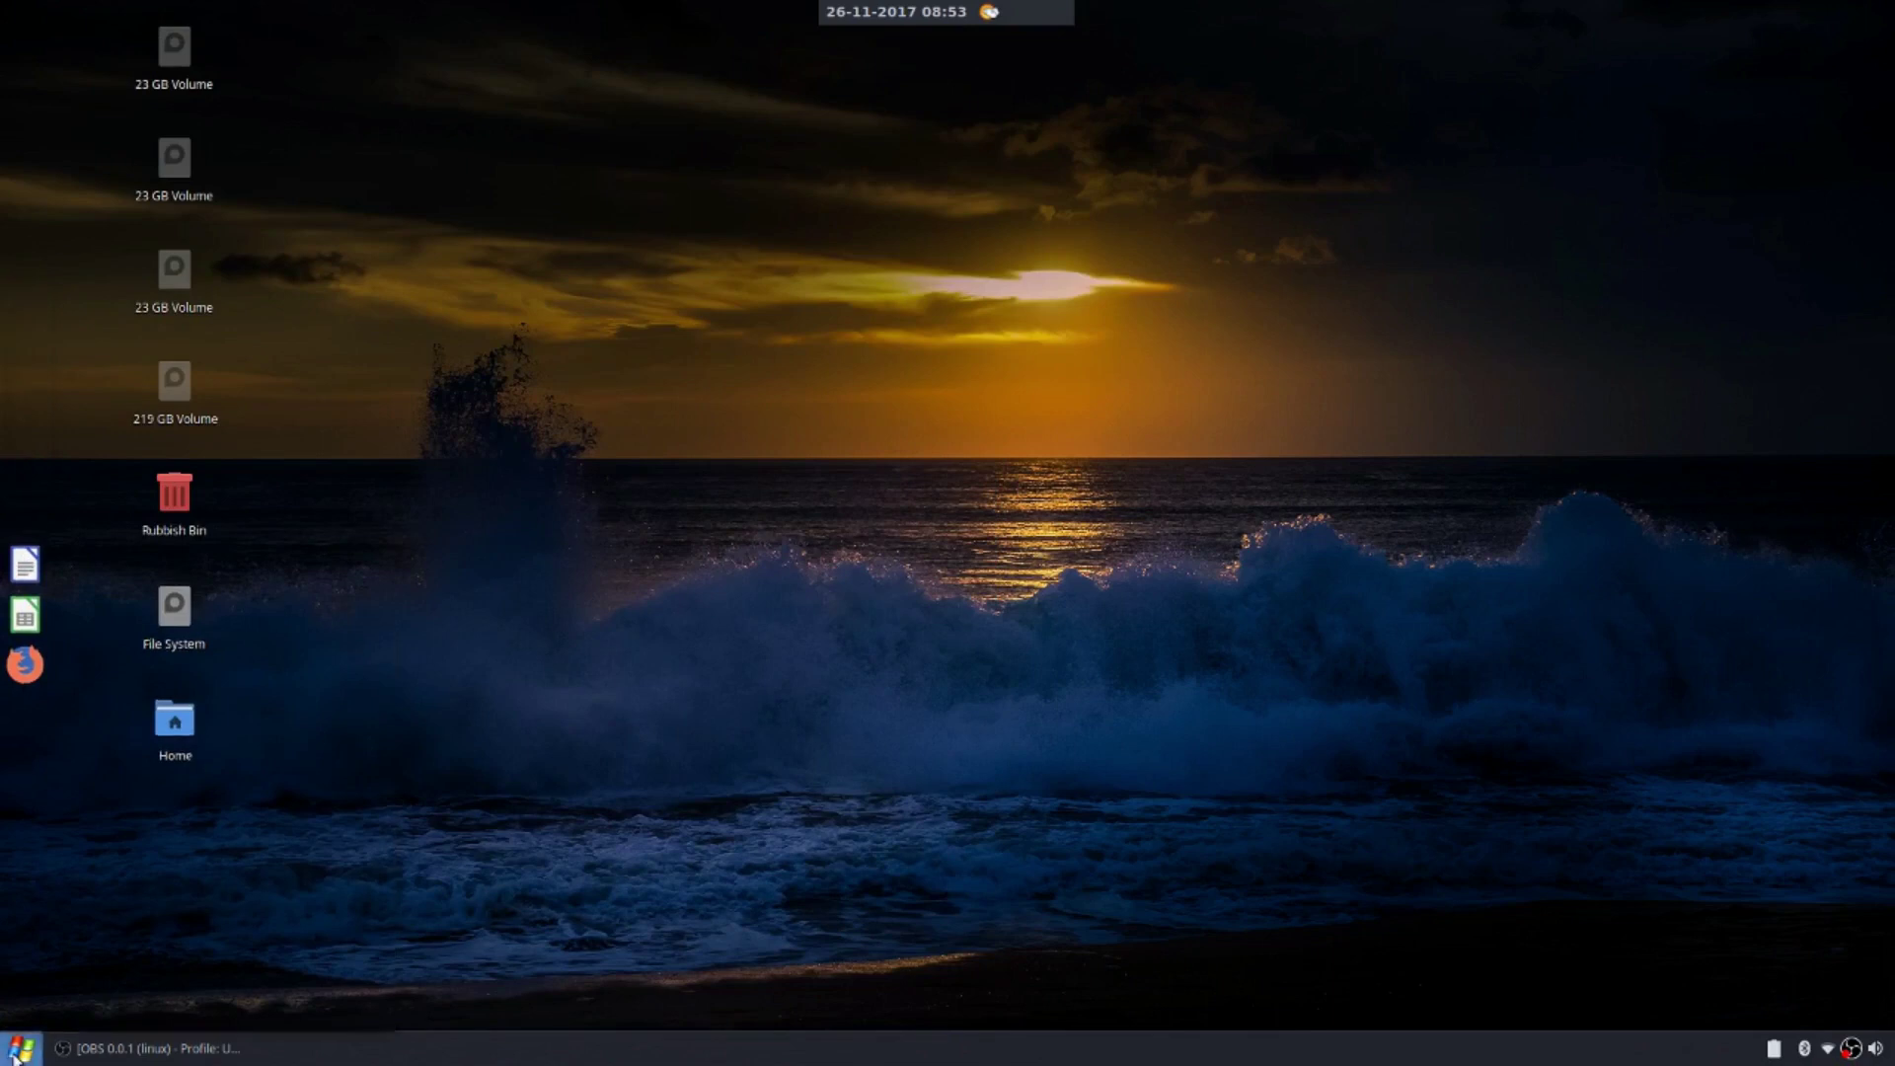
{"action": "type", "text": "menu"}
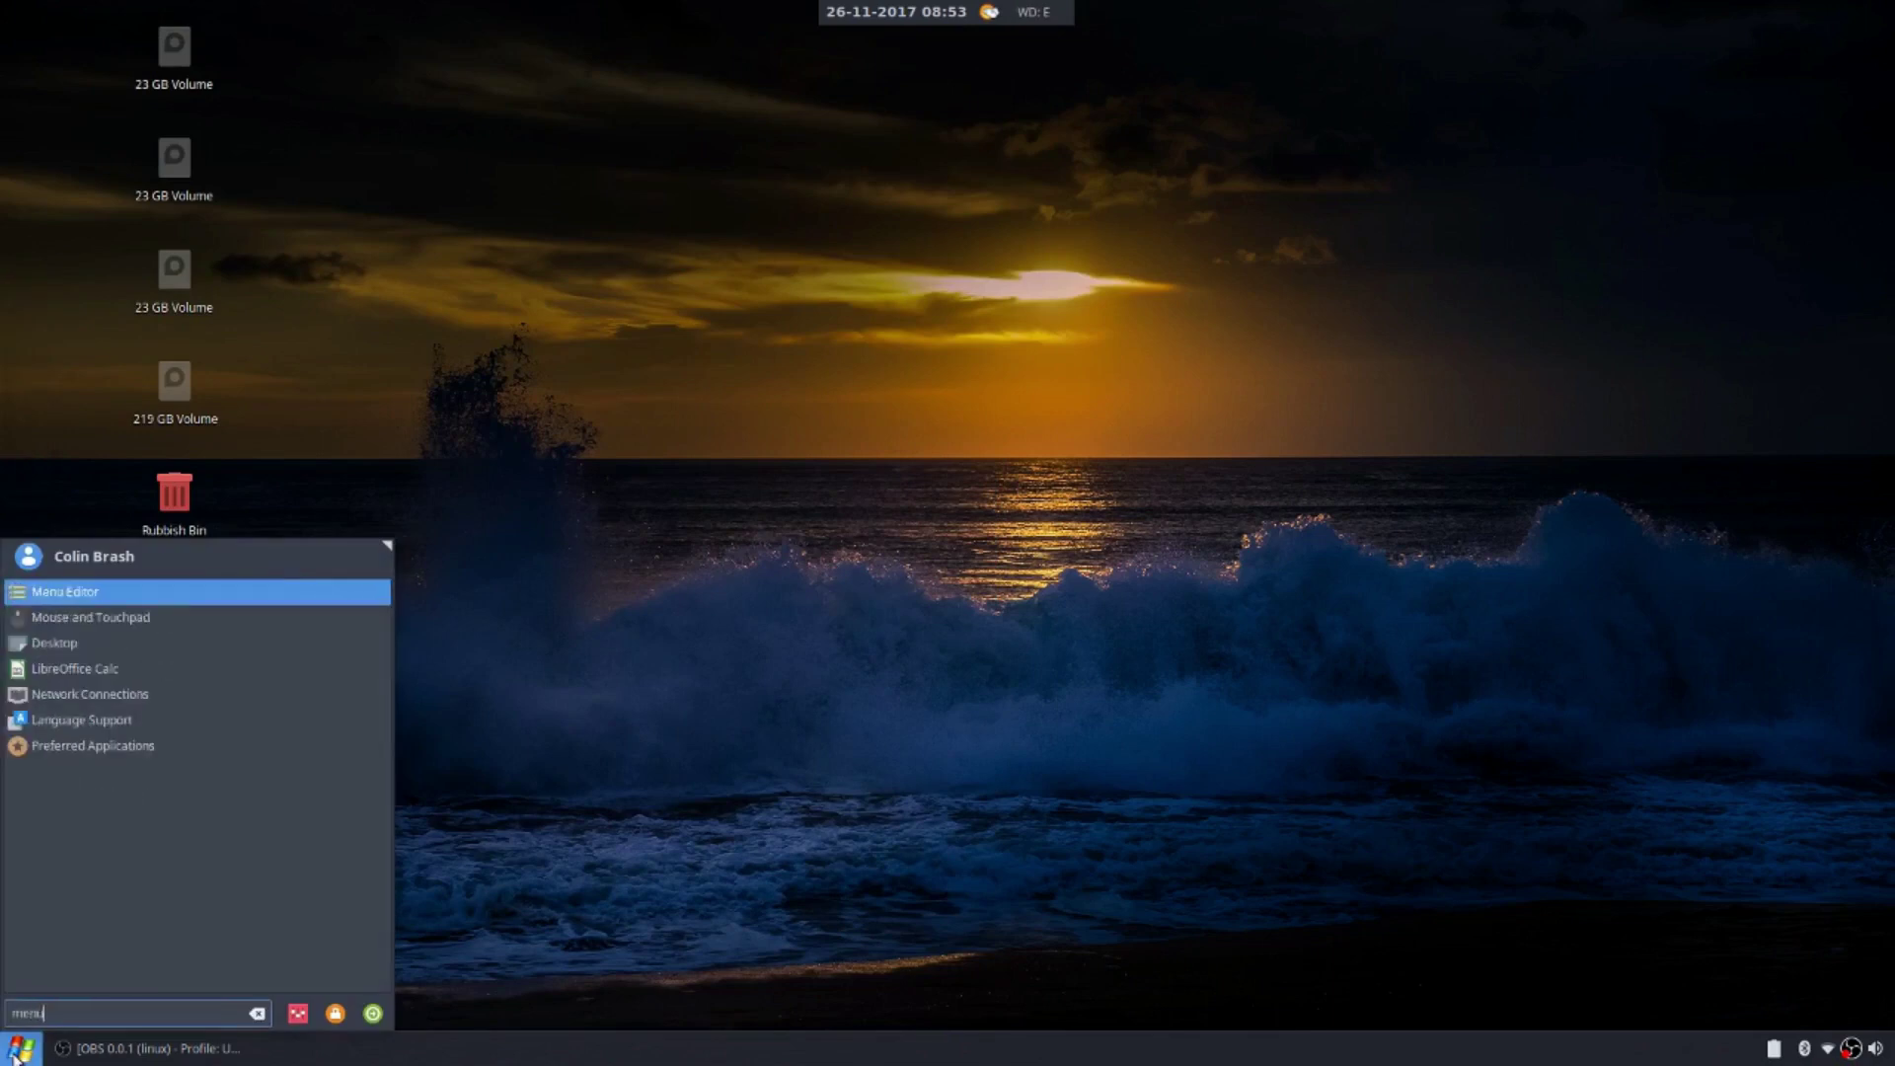
{"action": "key", "text": "Return"}
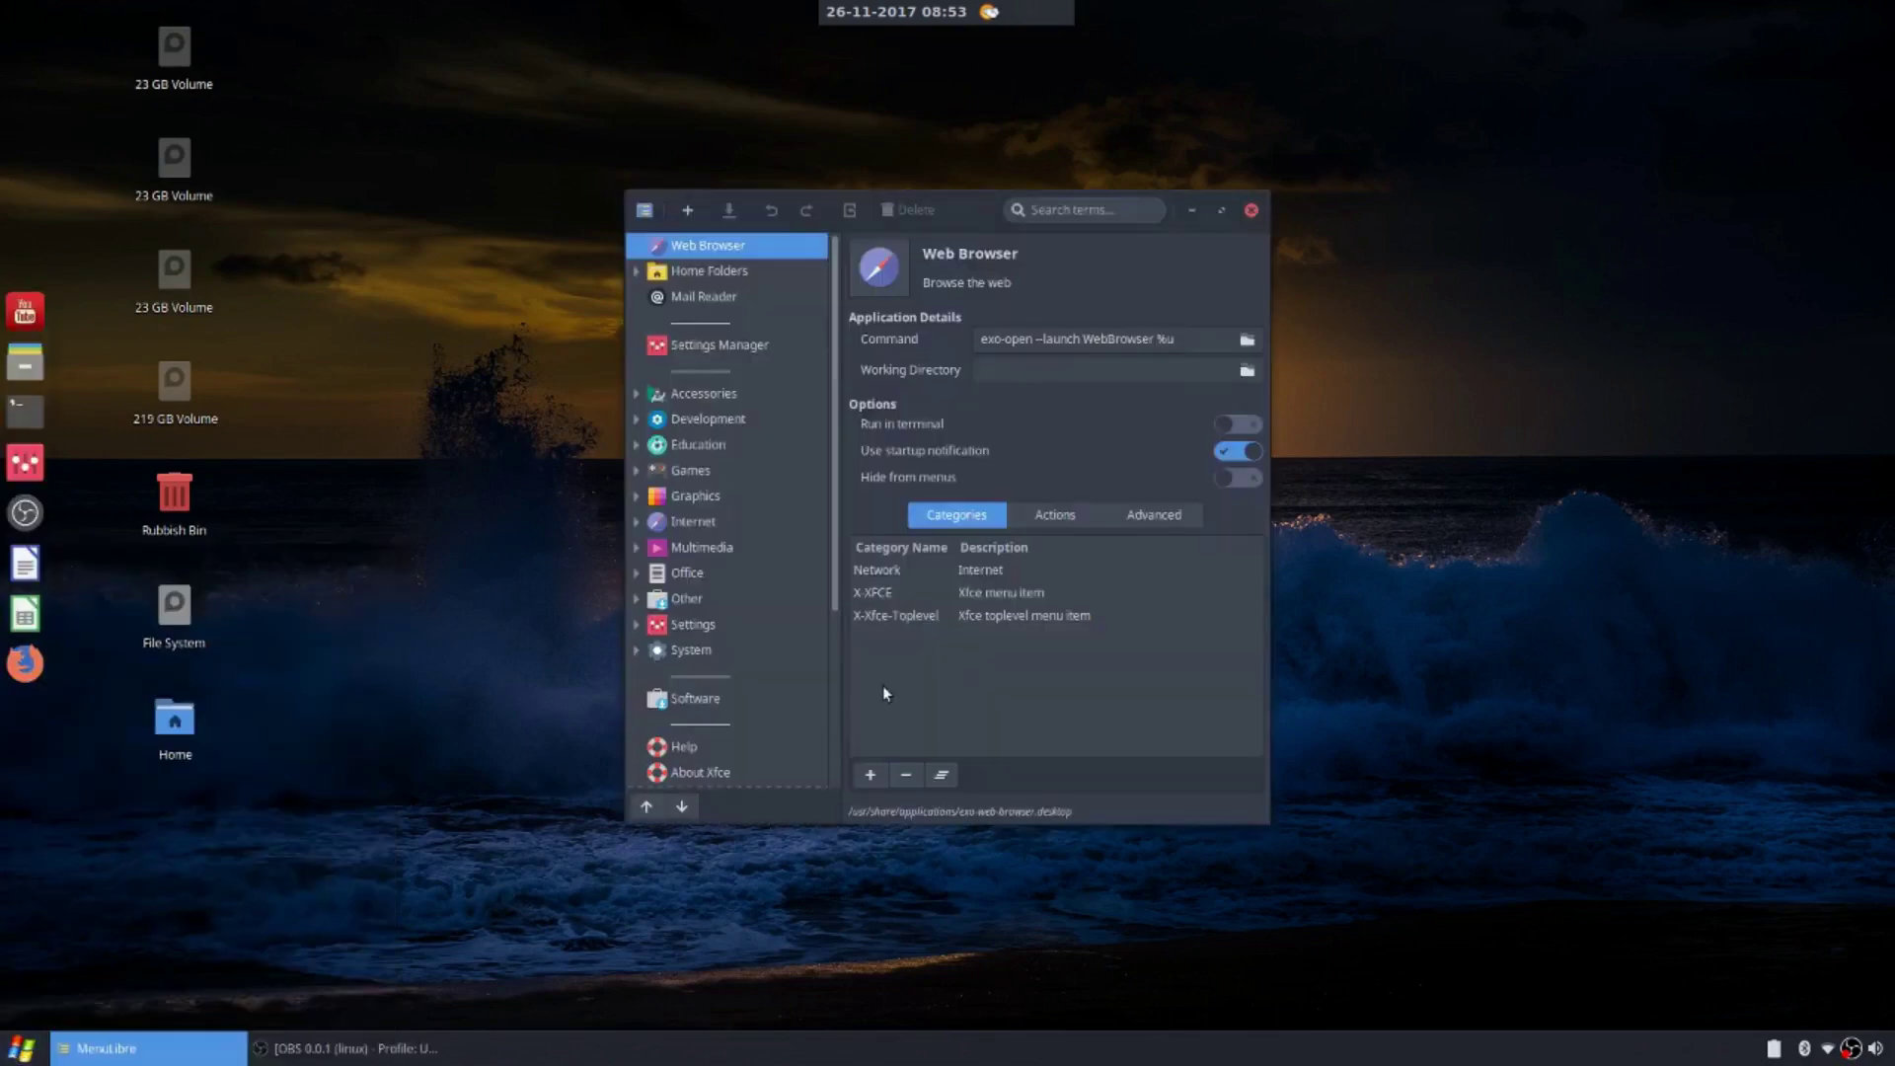
{"action": "left_click", "coordinate": [720, 269]}
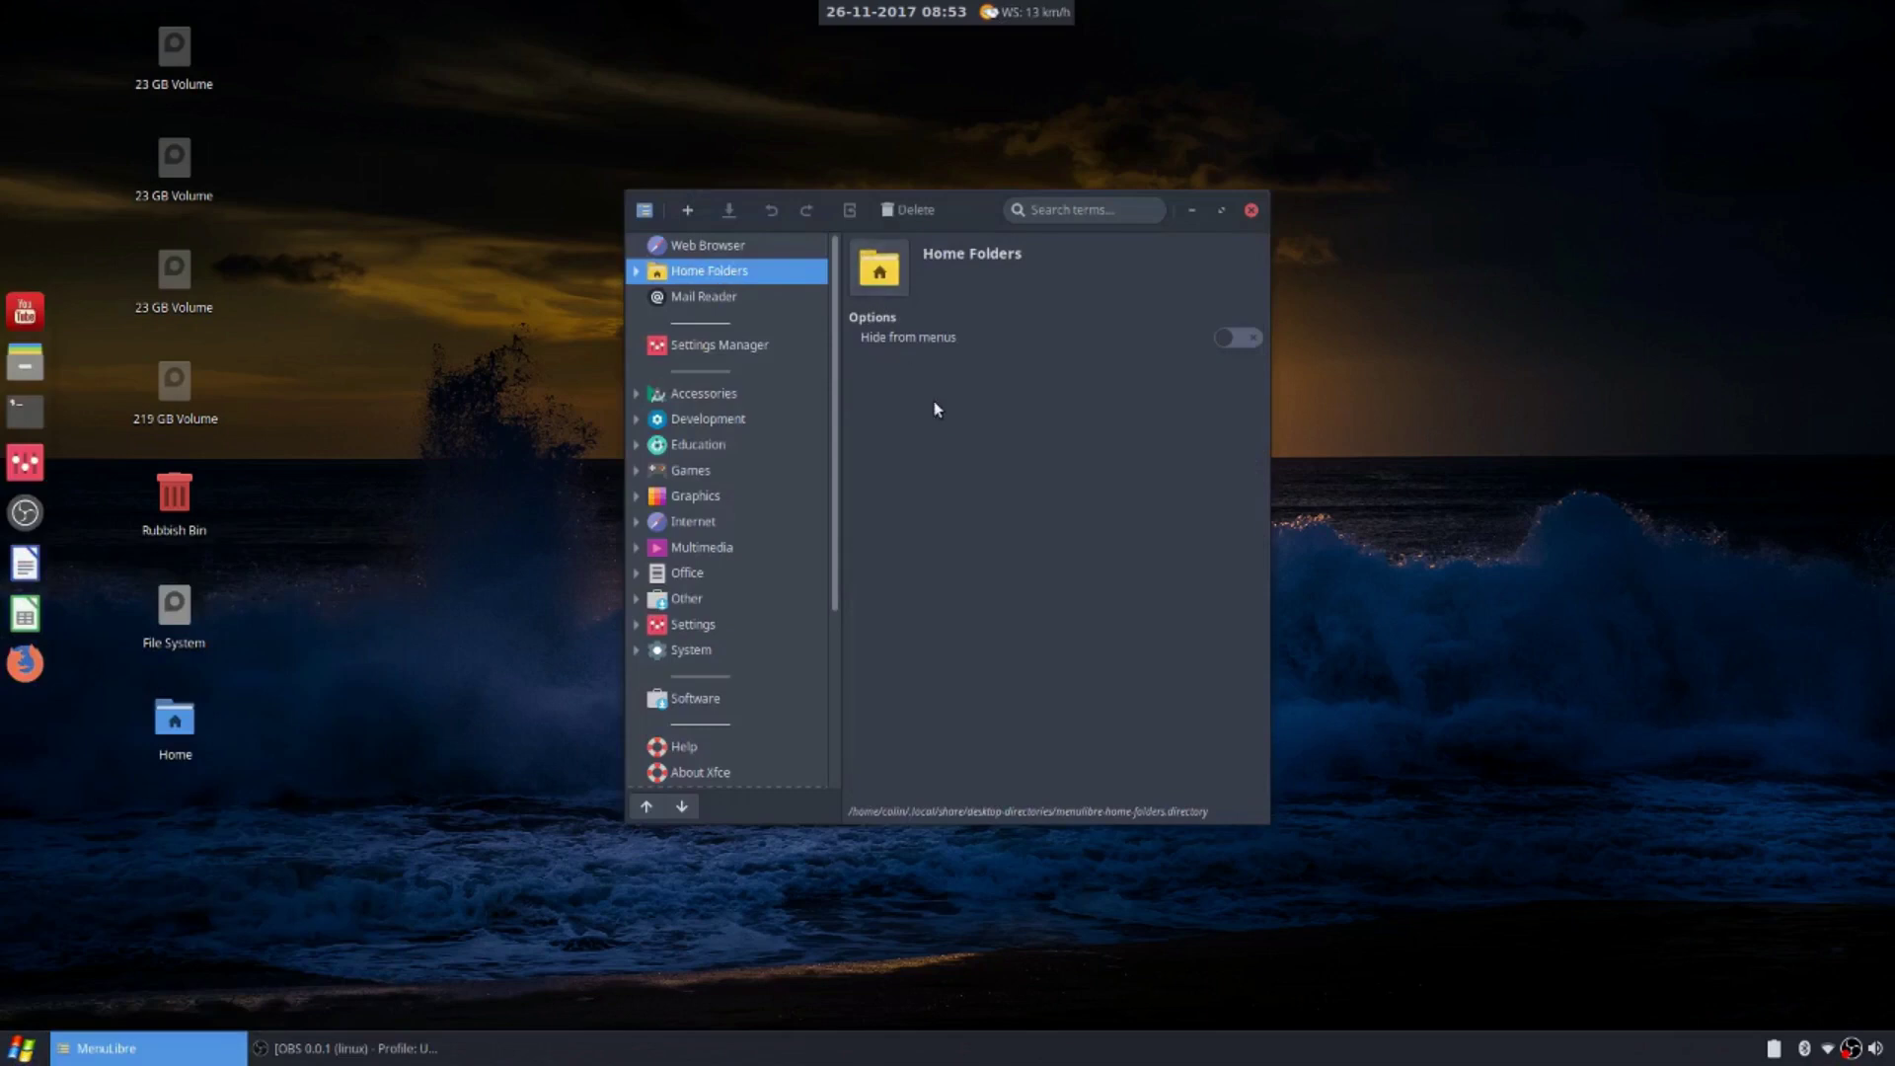
{"action": "left_click", "coordinate": [688, 209]}
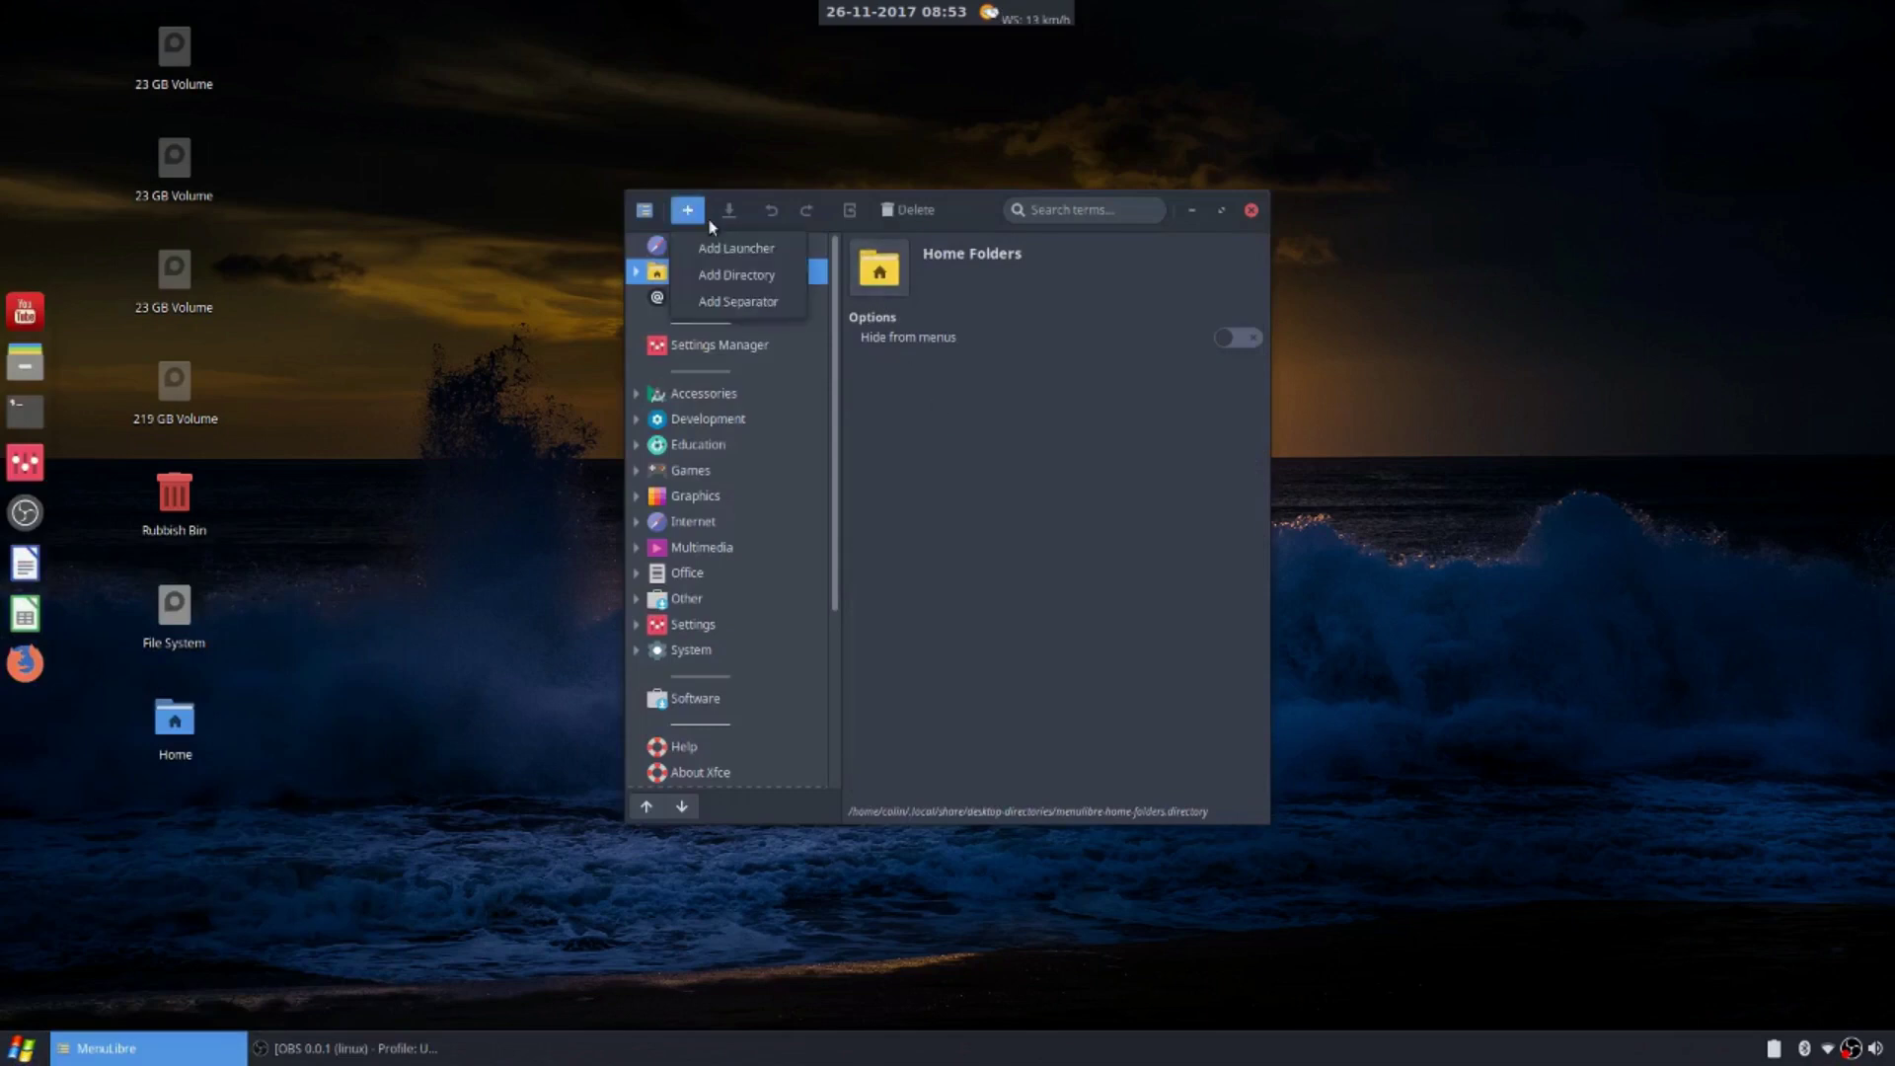
{"action": "left_click", "coordinate": [772, 241]}
Search the icons for folder-vid and apply the folder-video-black icon to the new launcher
{"action": "left_click", "coordinate": [898, 264]}
{"action": "left_click", "coordinate": [1010, 331]}
{"action": "left_click", "coordinate": [1172, 335]}
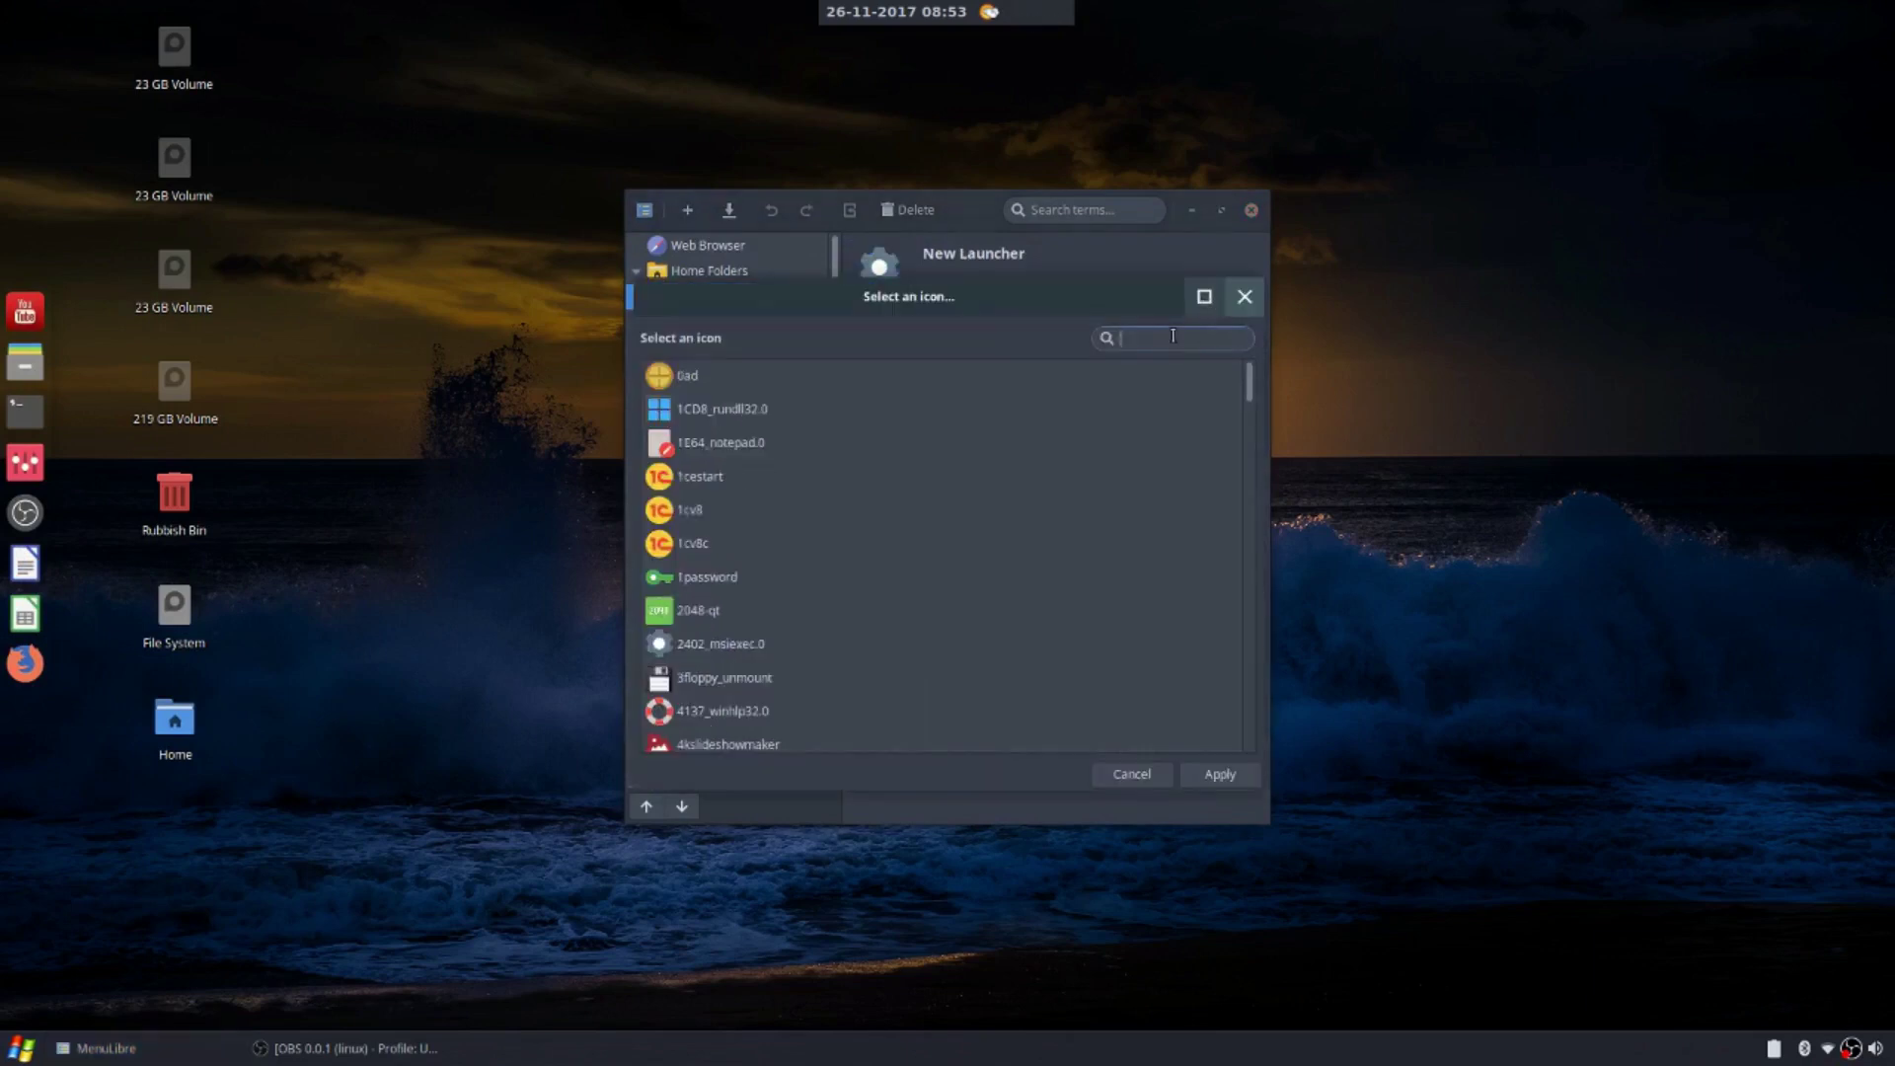
{"action": "type", "text": "folder"}
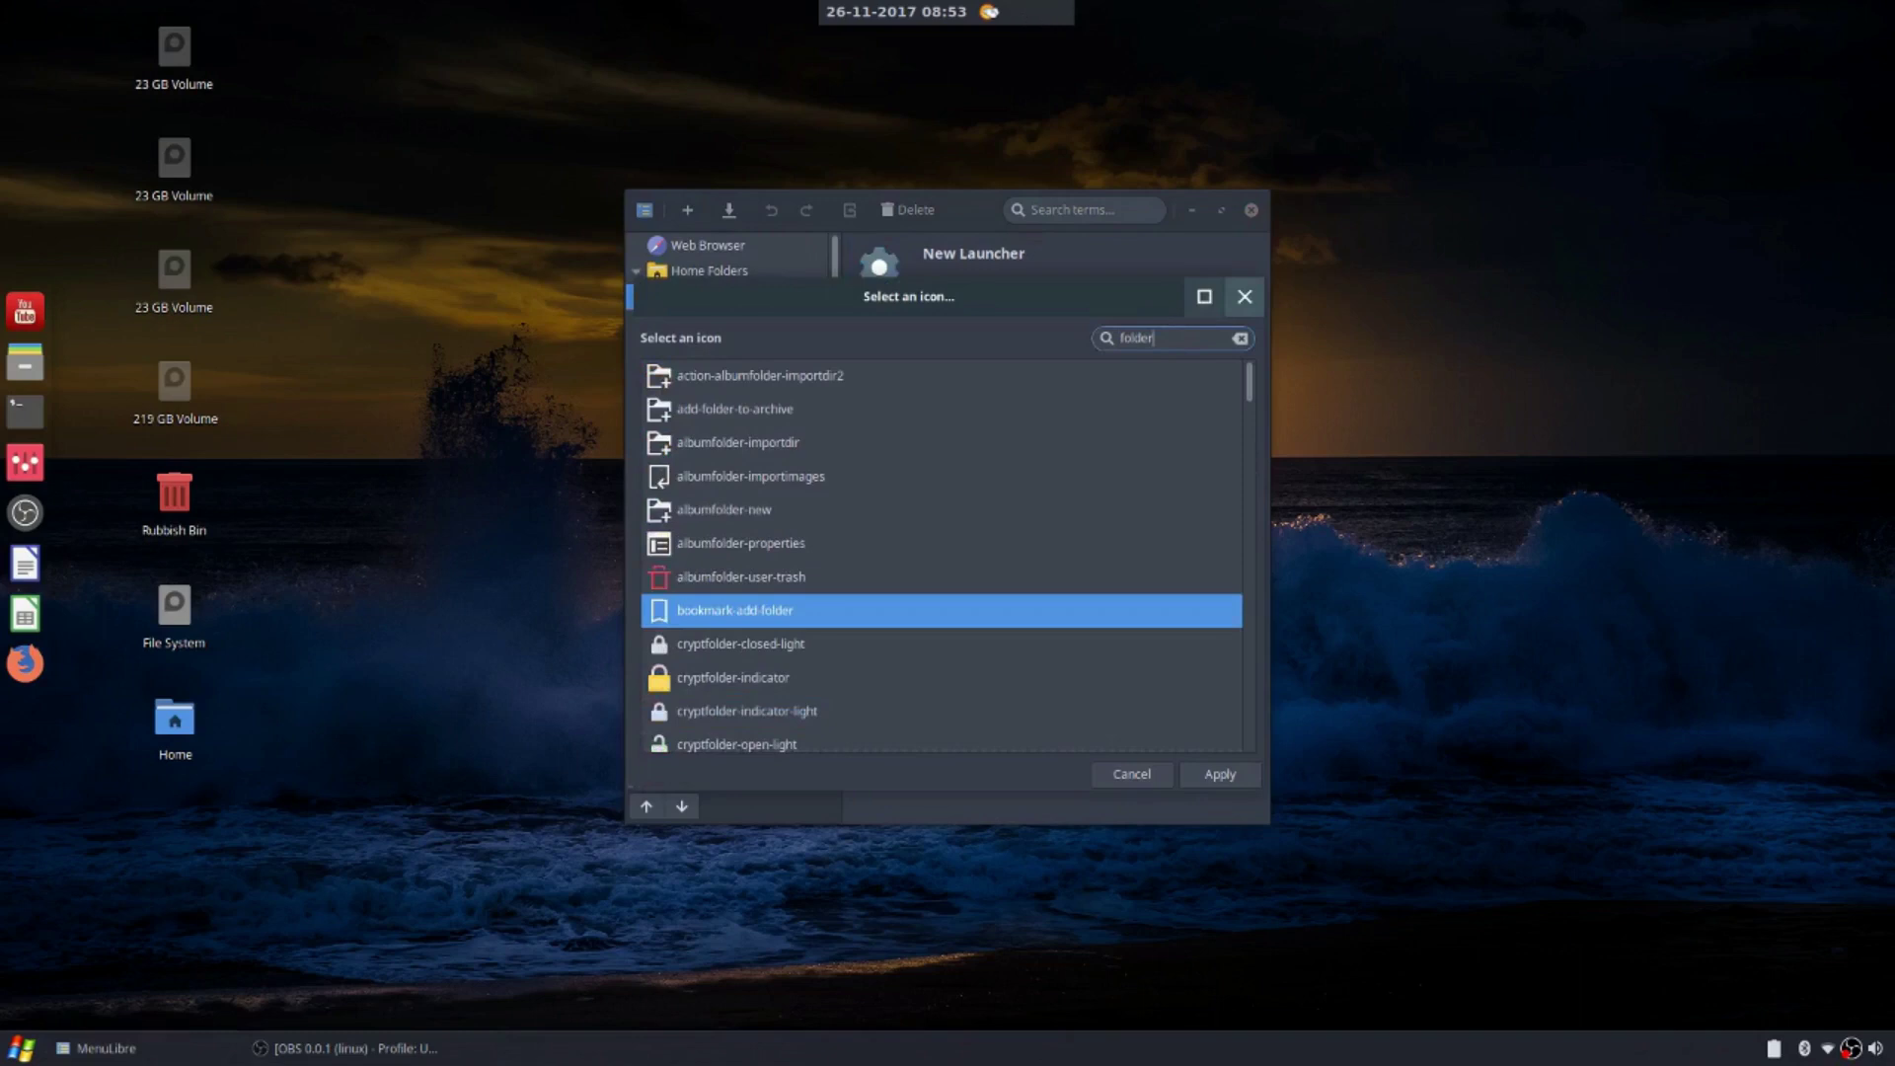
{"action": "type", "text": "-vid"}
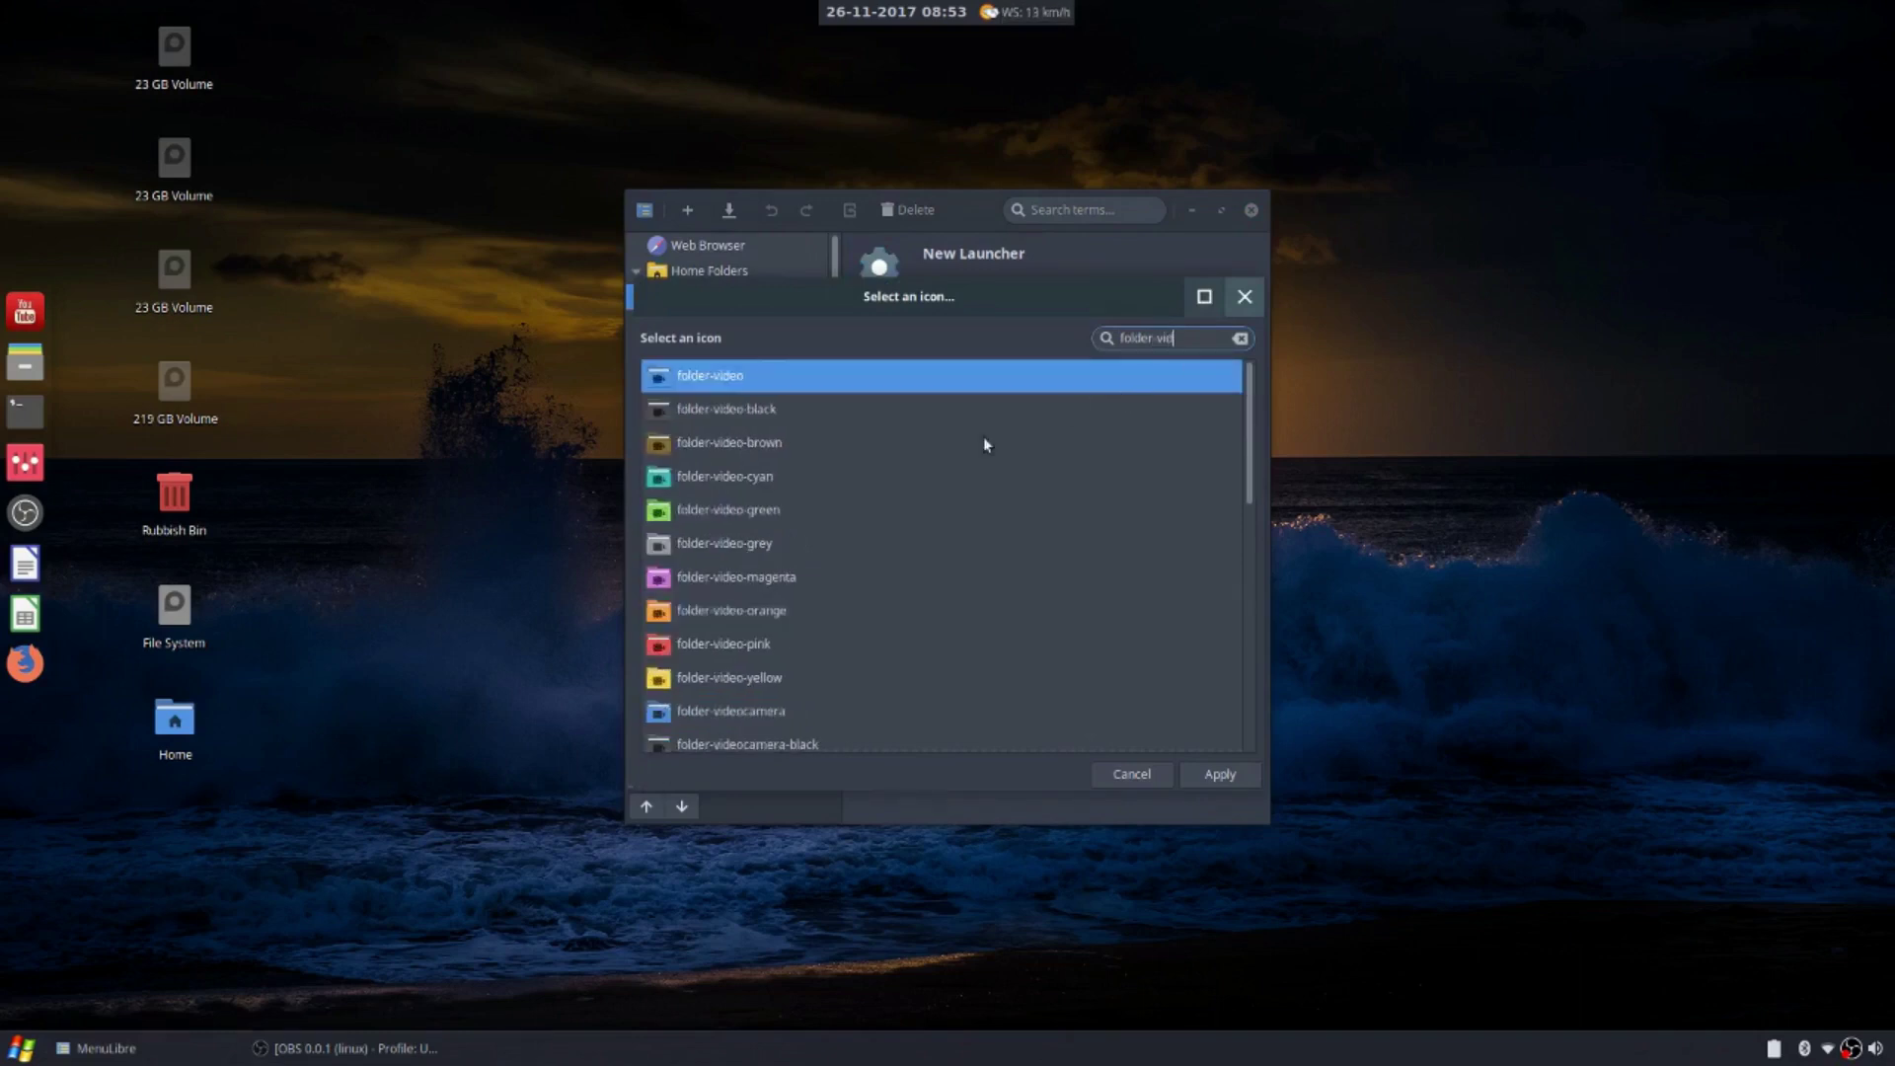
{"action": "left_click", "coordinate": [703, 411]}
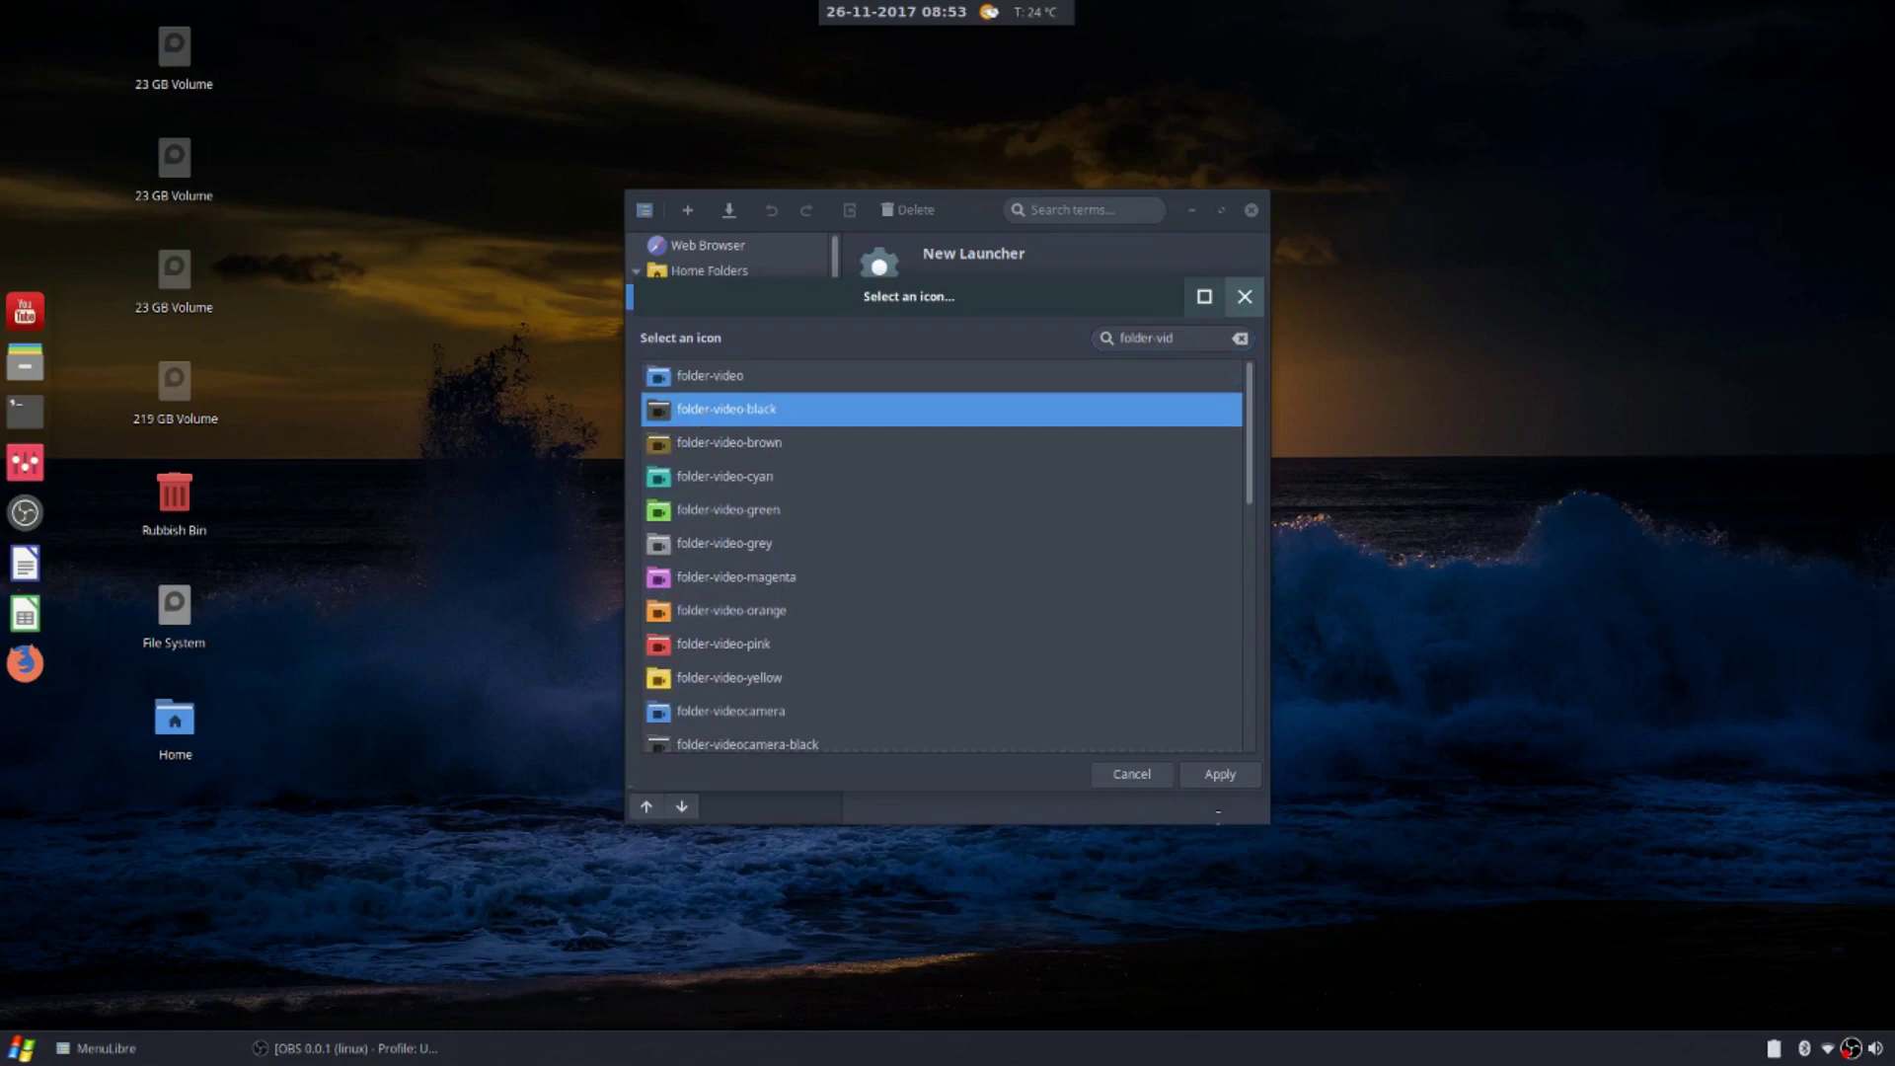
{"action": "left_click", "coordinate": [1231, 774]}
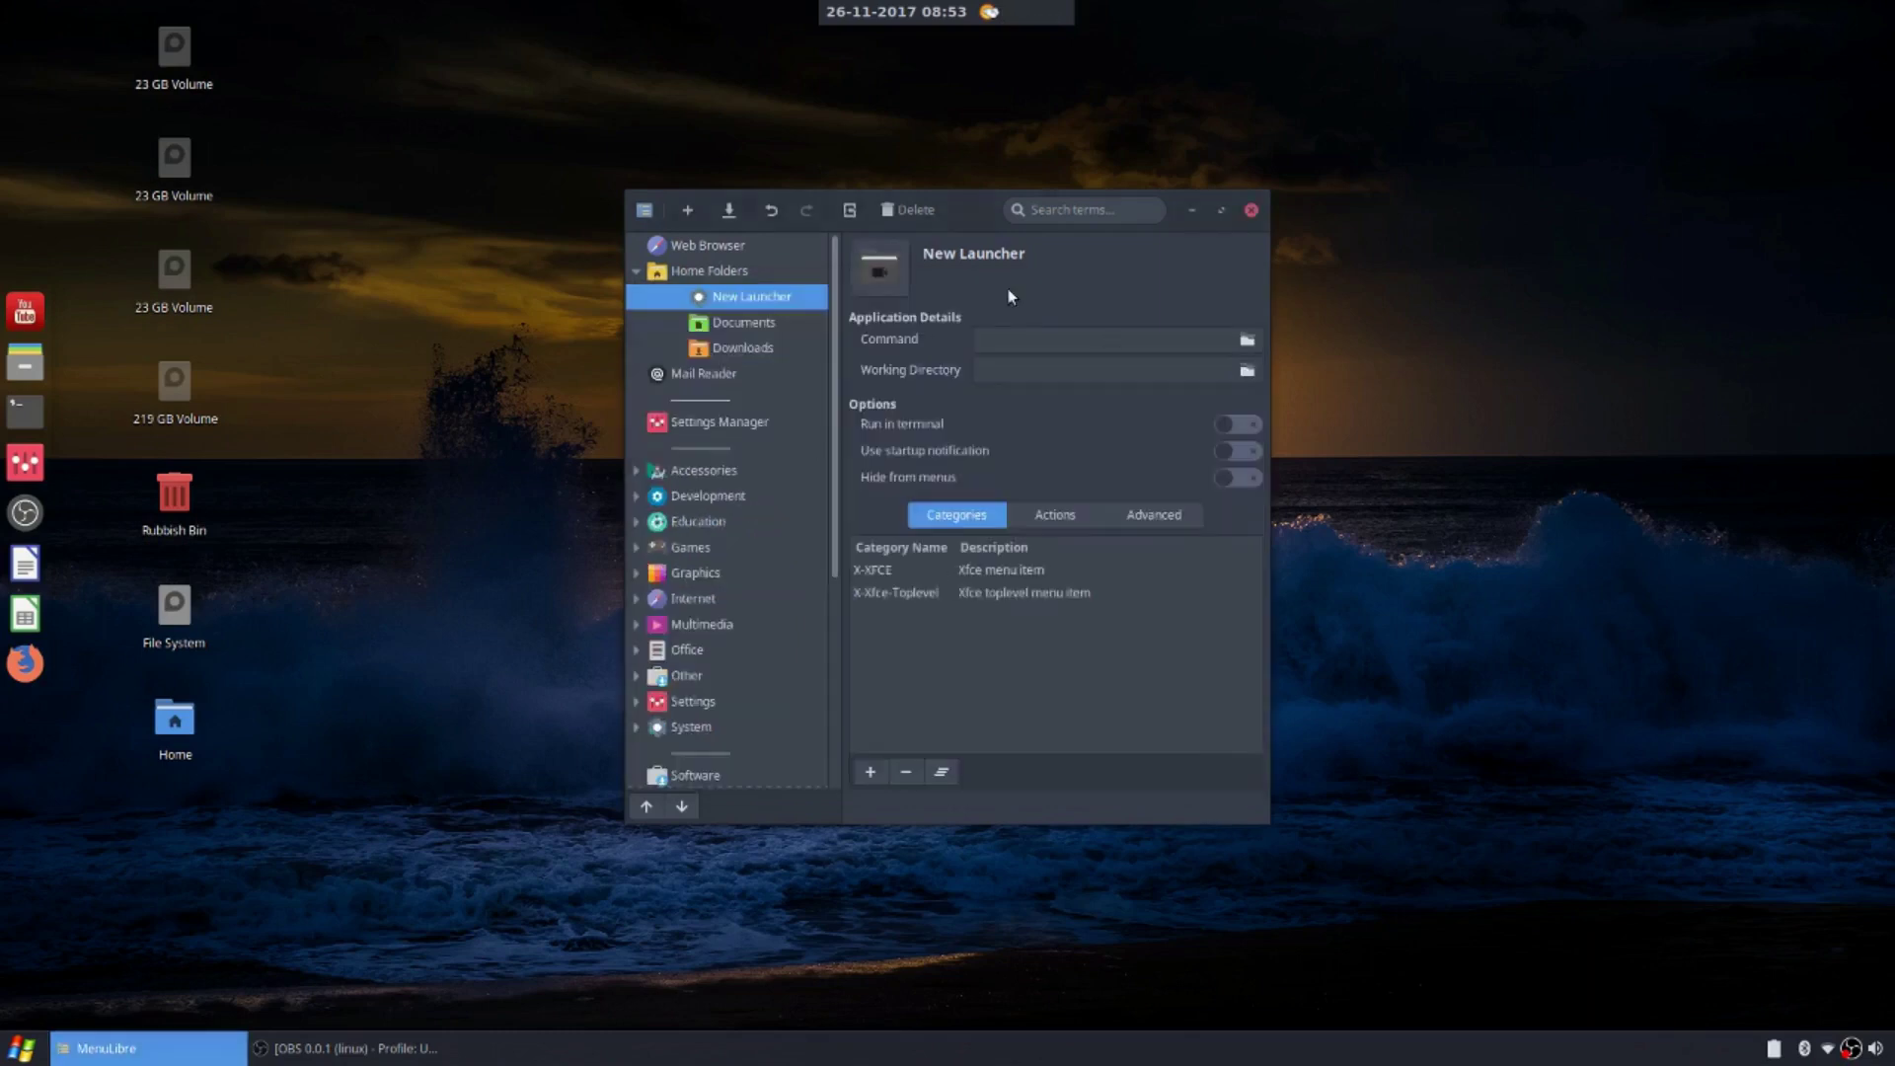
Name the launcher Videos, set its command to open the home directory's Videos folder in thunar, and save it
{"action": "left_click", "coordinate": [1036, 254]}
{"action": "type", "text": "Videos"}
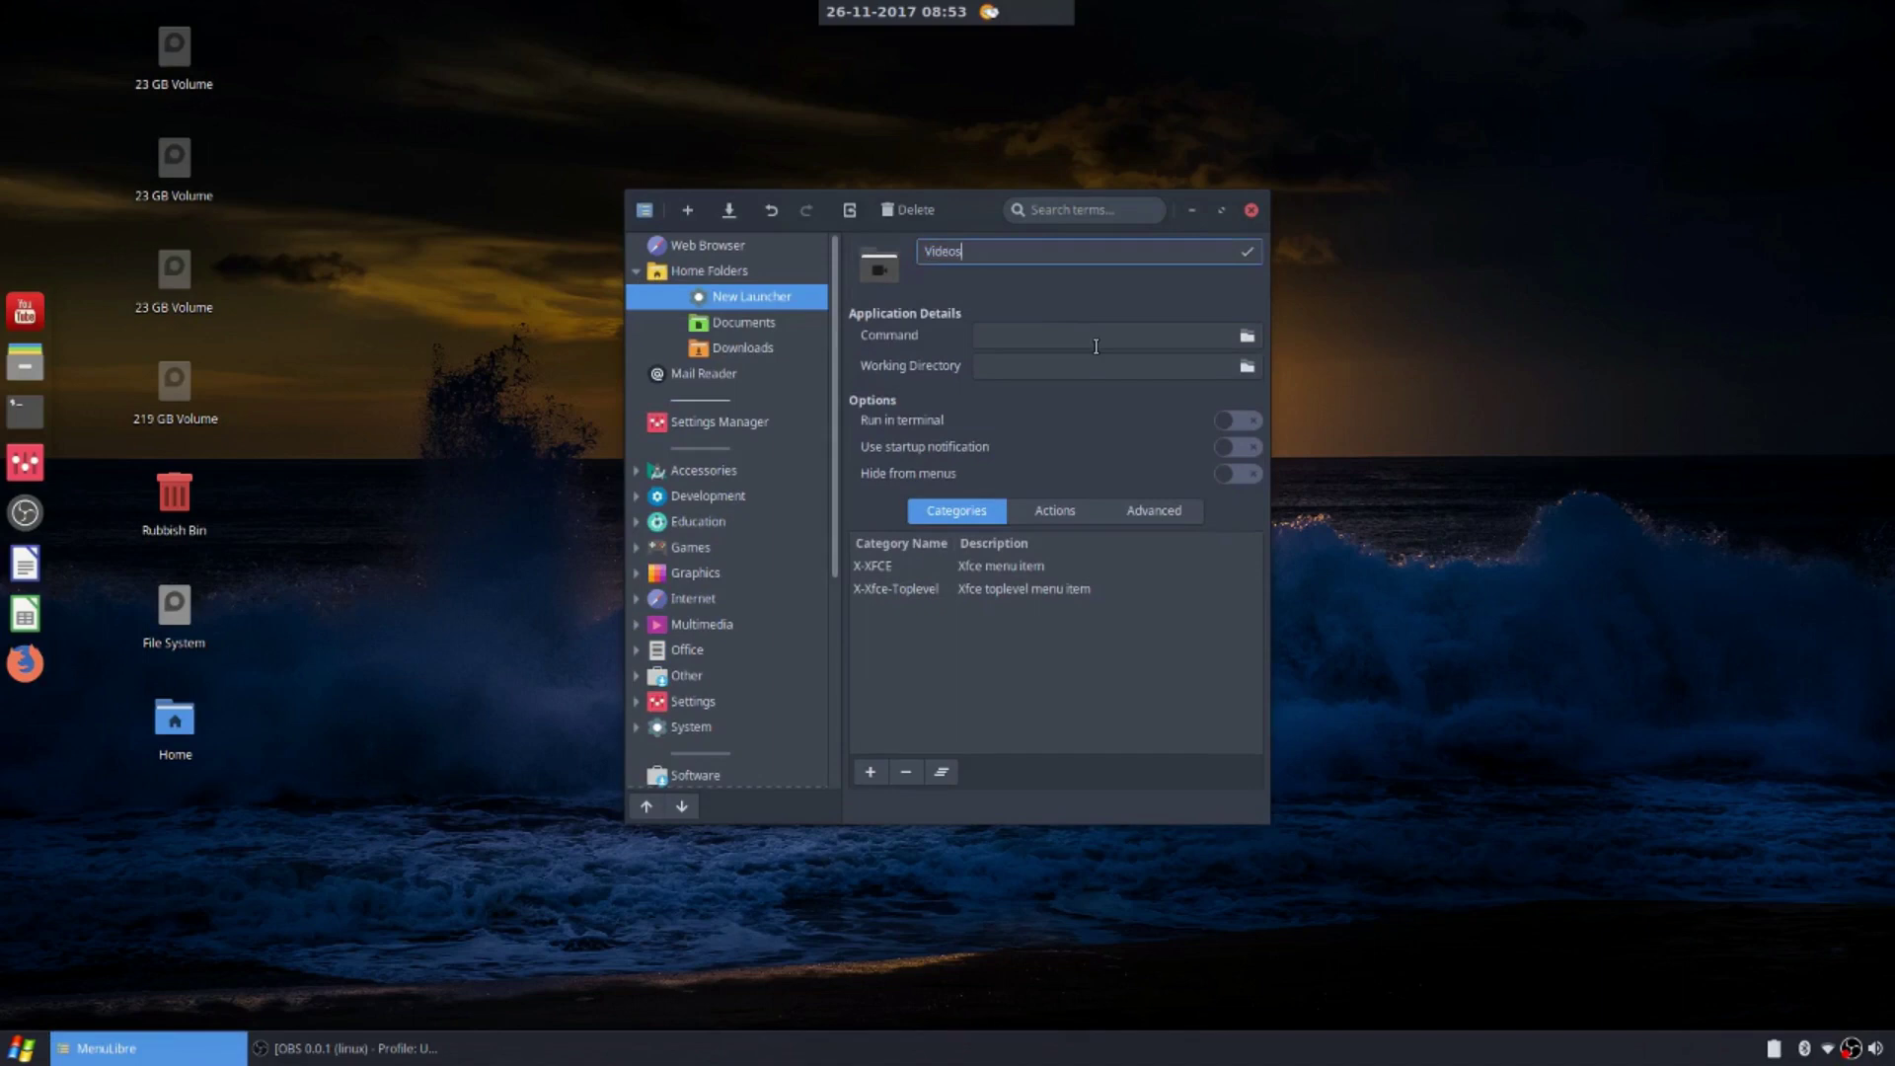
{"action": "left_click", "coordinate": [1080, 340]}
{"action": "type", "text": "thunar"}
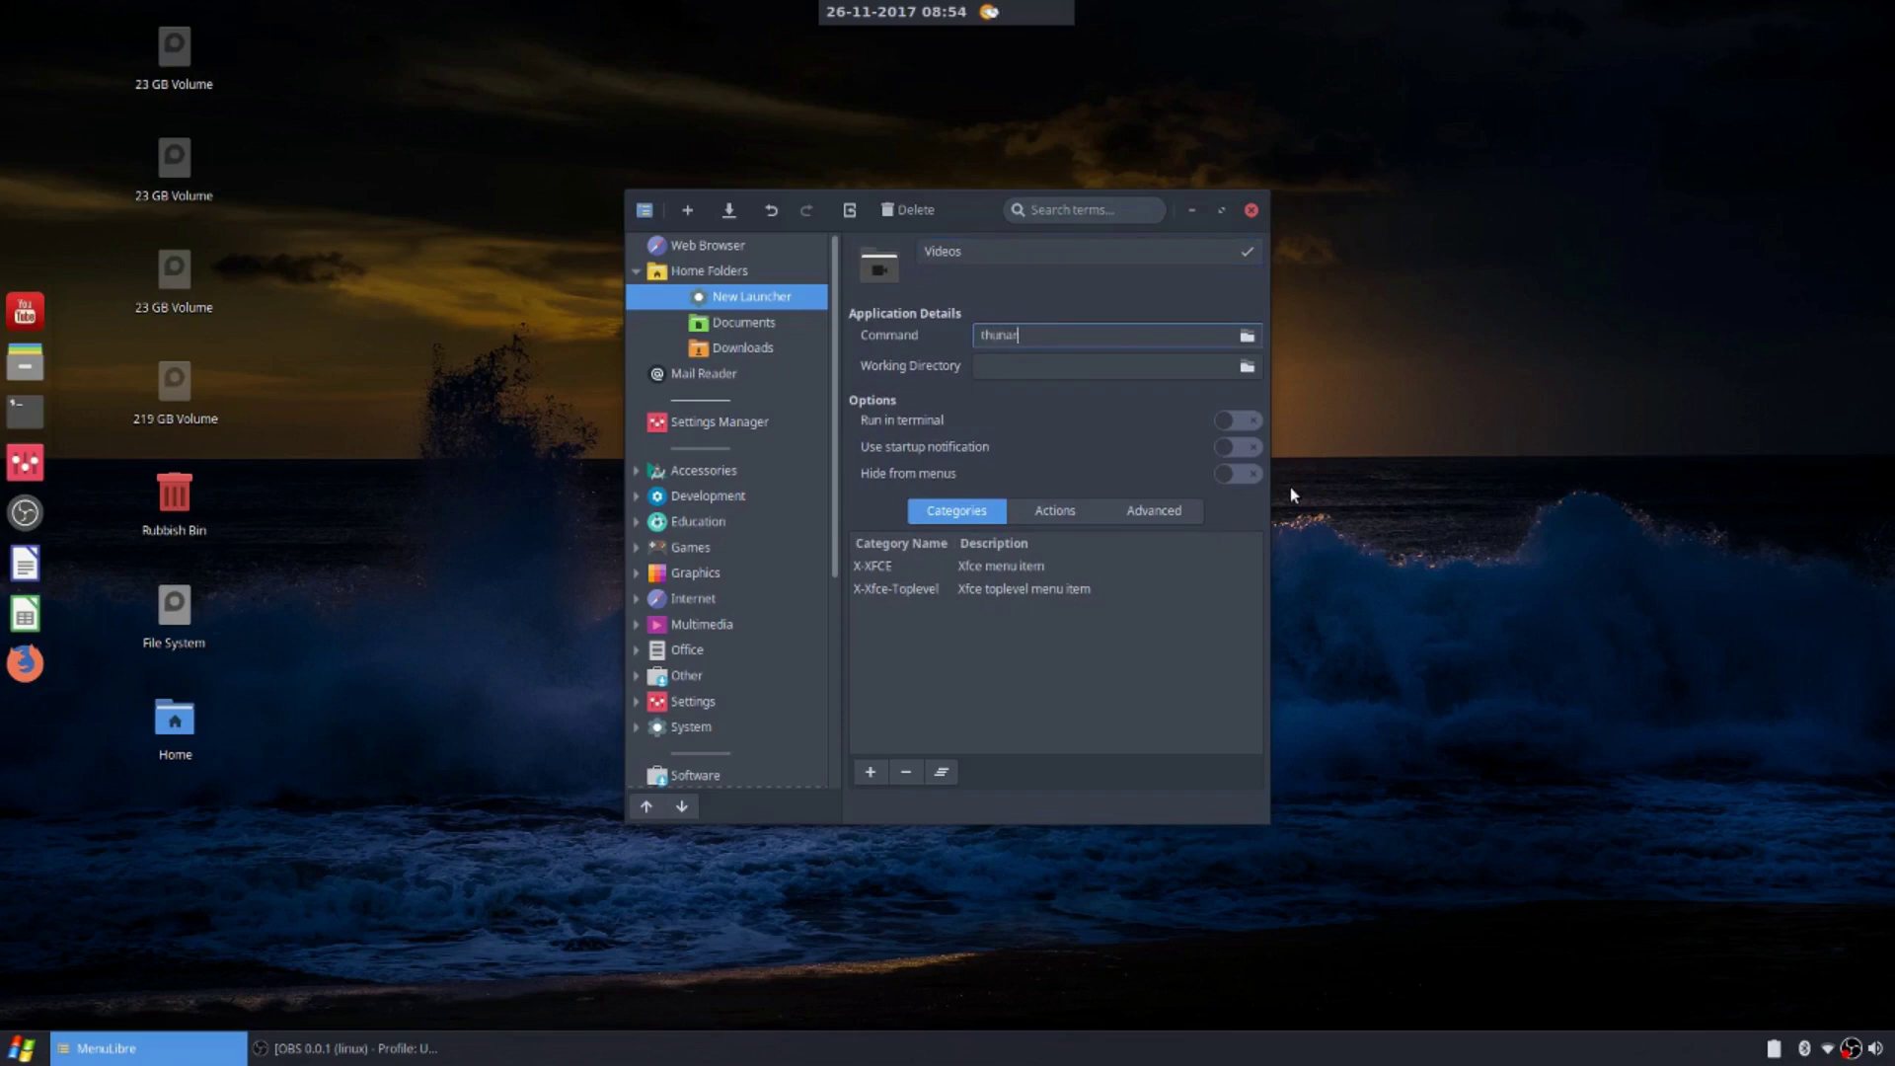
{"action": "type", "text": " /home/colin/Videos"}
{"action": "left_click", "coordinate": [728, 211]}
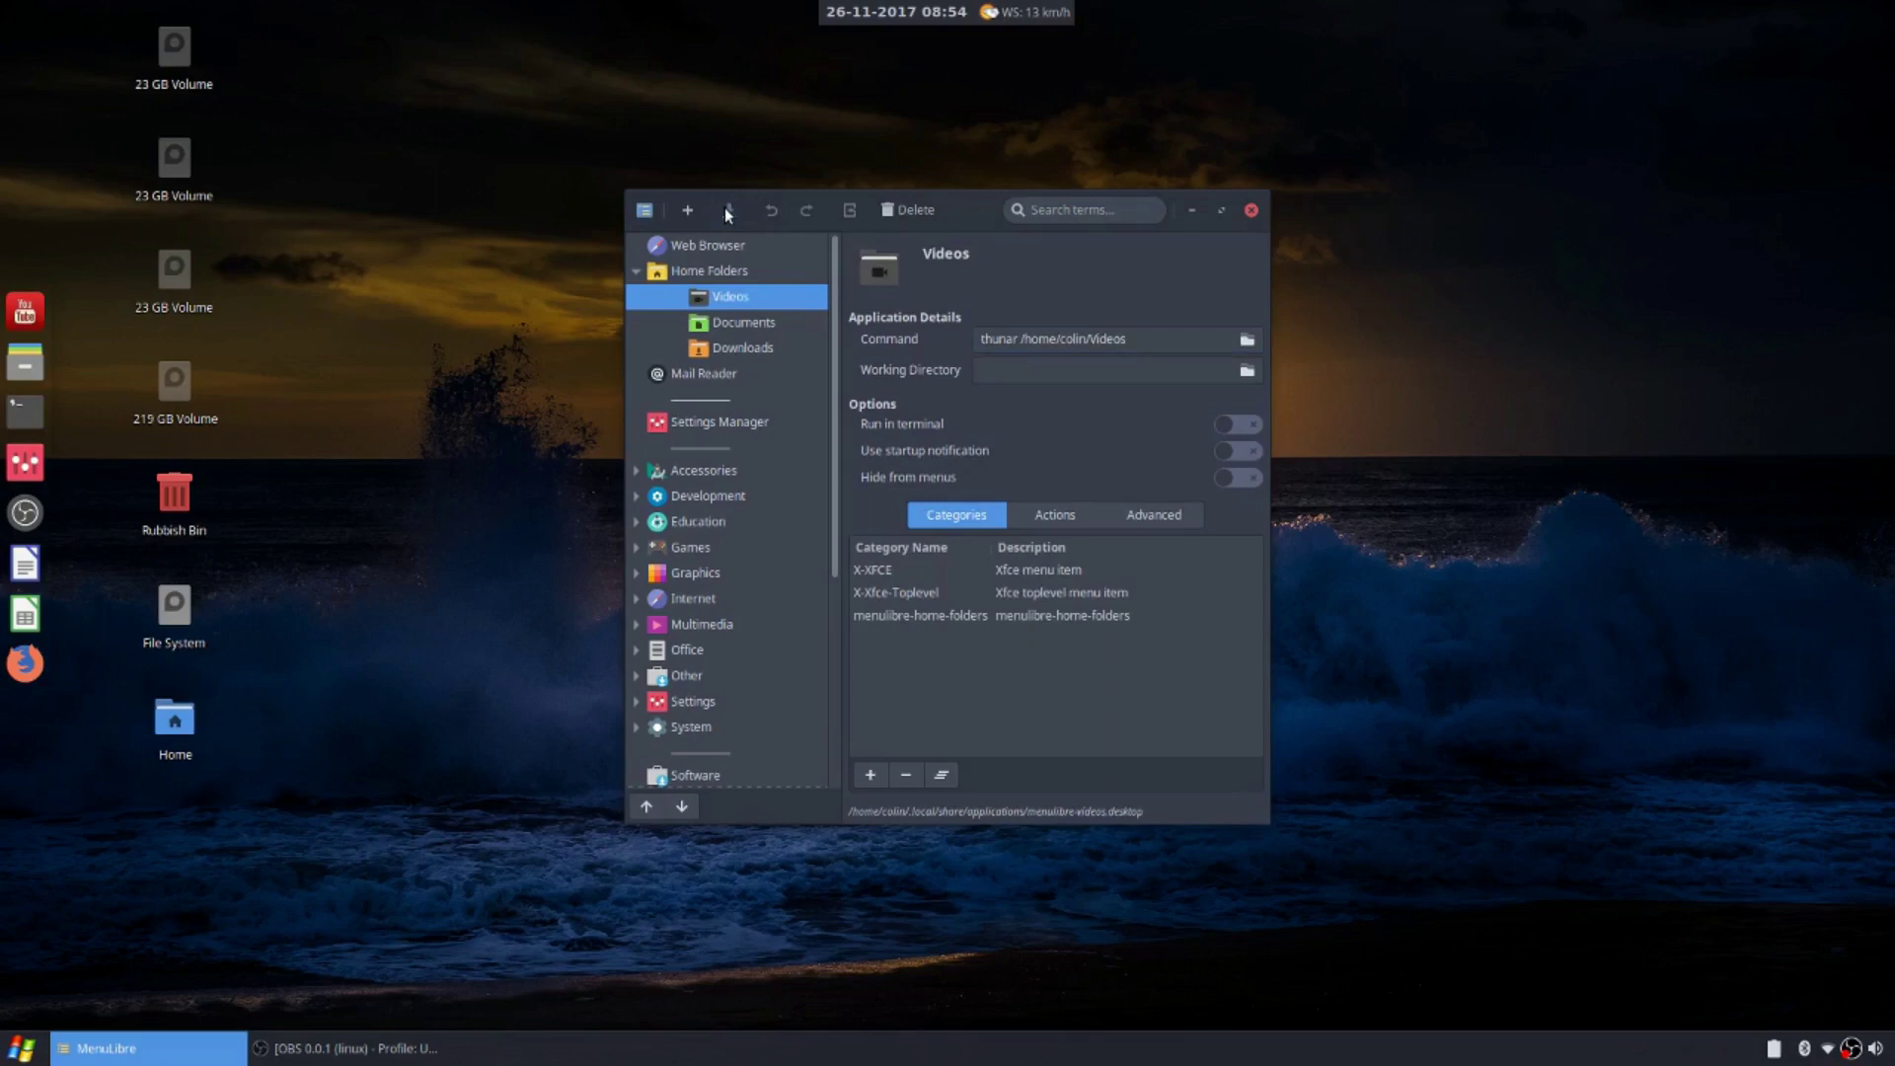
Close the menu editor and test the Videos launcher from Home Folders in the applications menu
{"action": "left_click", "coordinate": [1252, 210]}
{"action": "left_click", "coordinate": [24, 1046]}
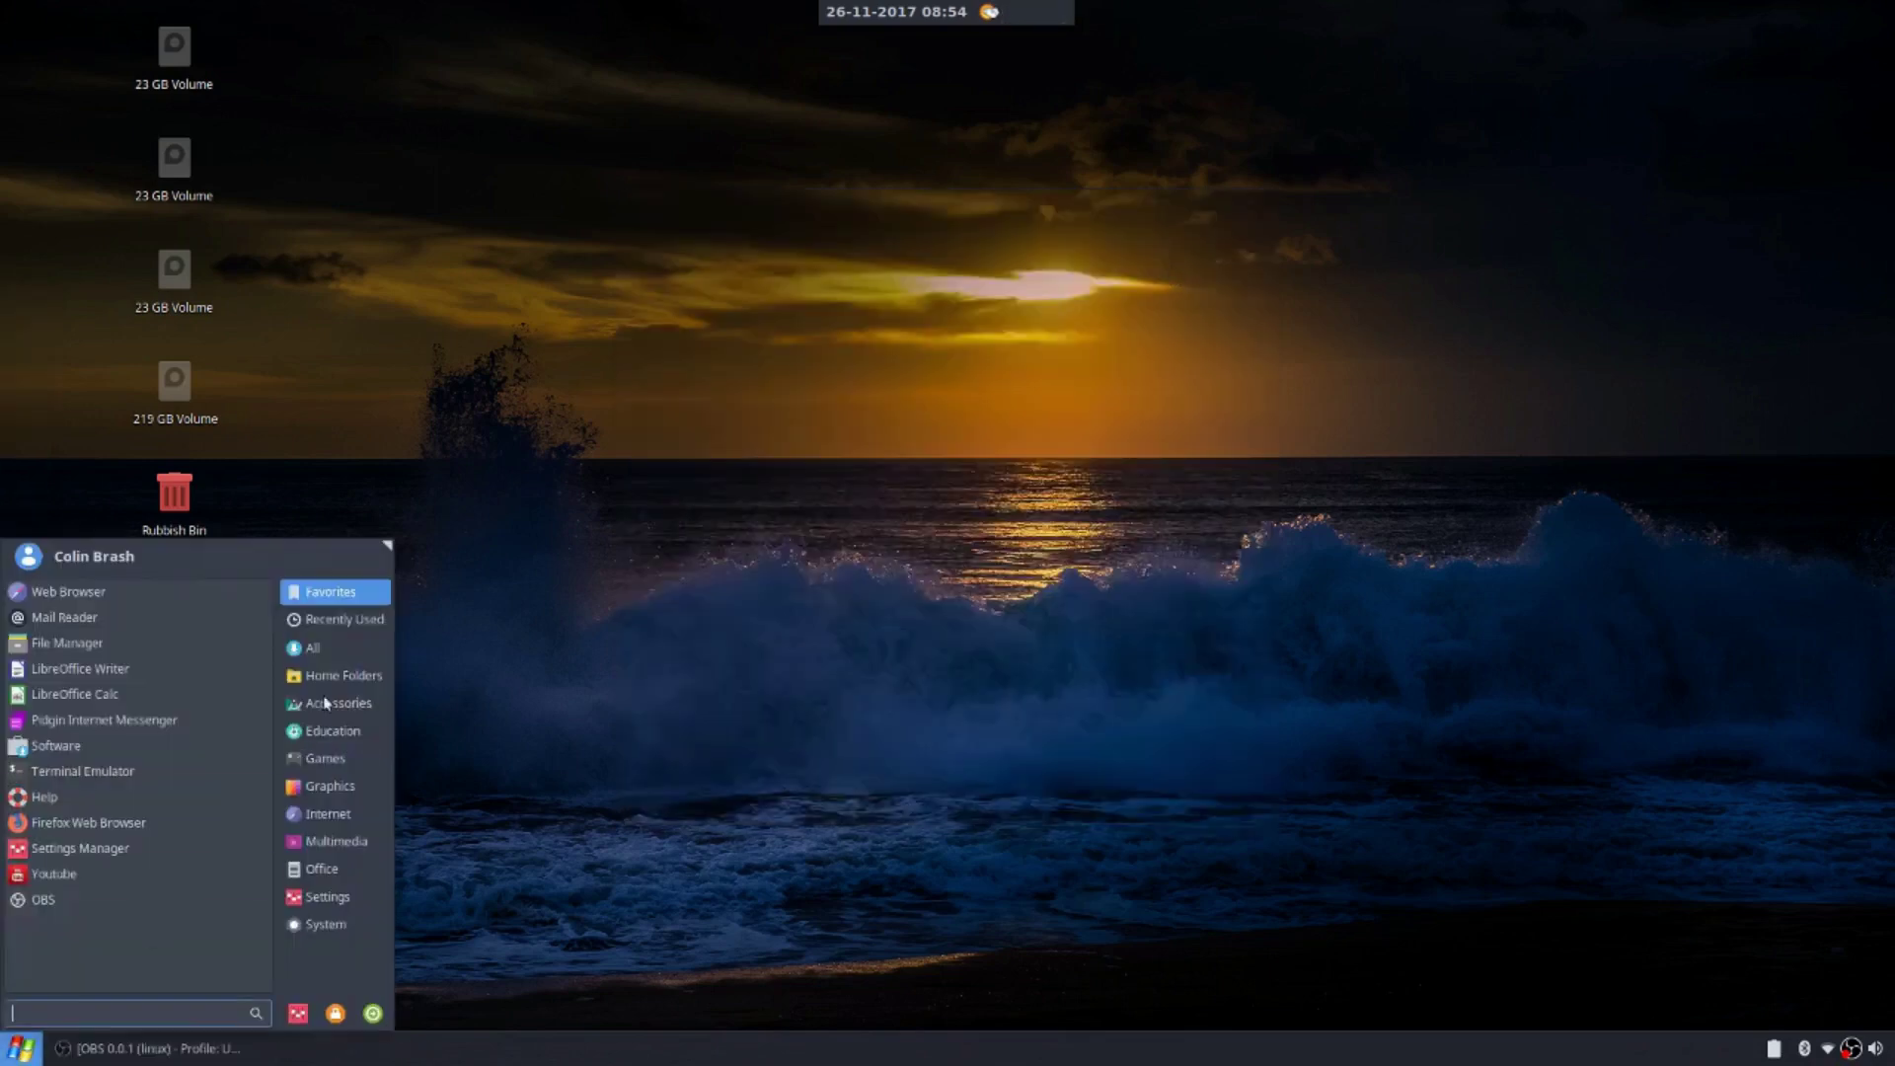
{"action": "left_click", "coordinate": [336, 676]}
{"action": "left_click", "coordinate": [118, 592]}
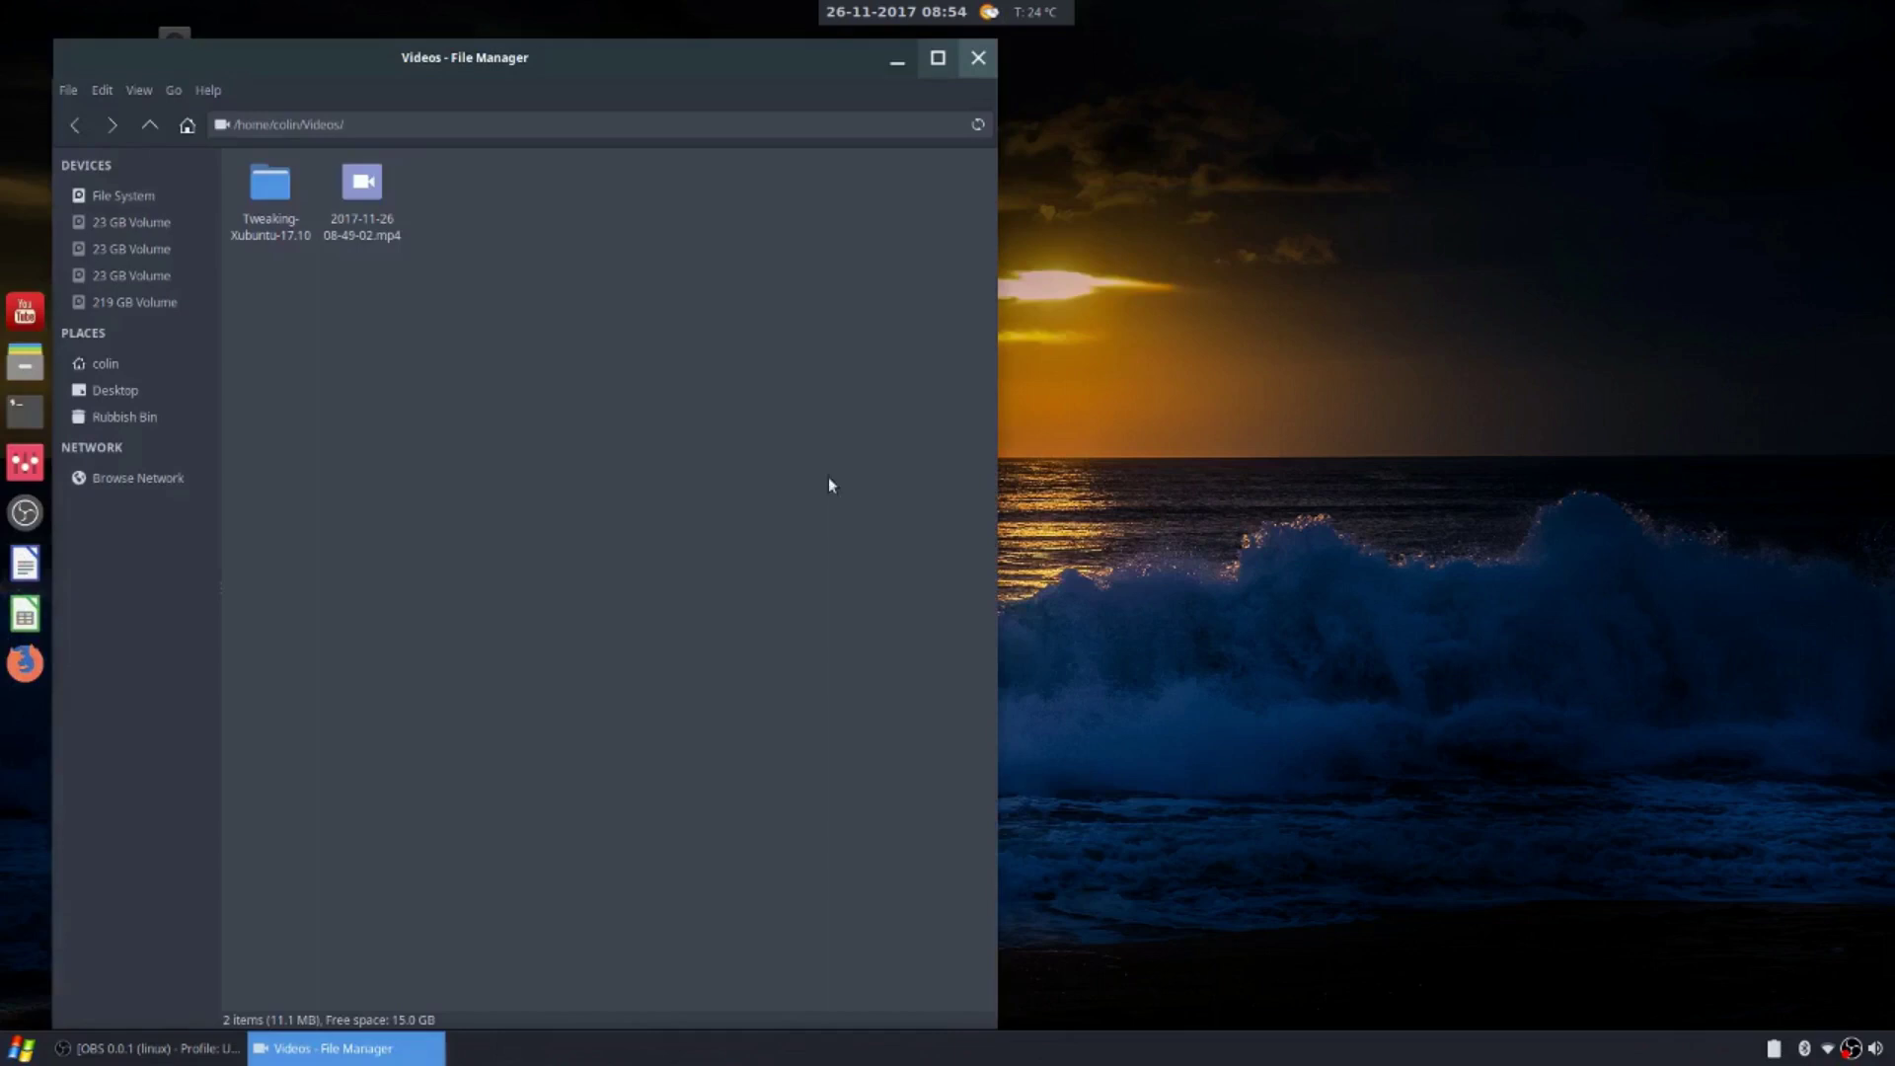